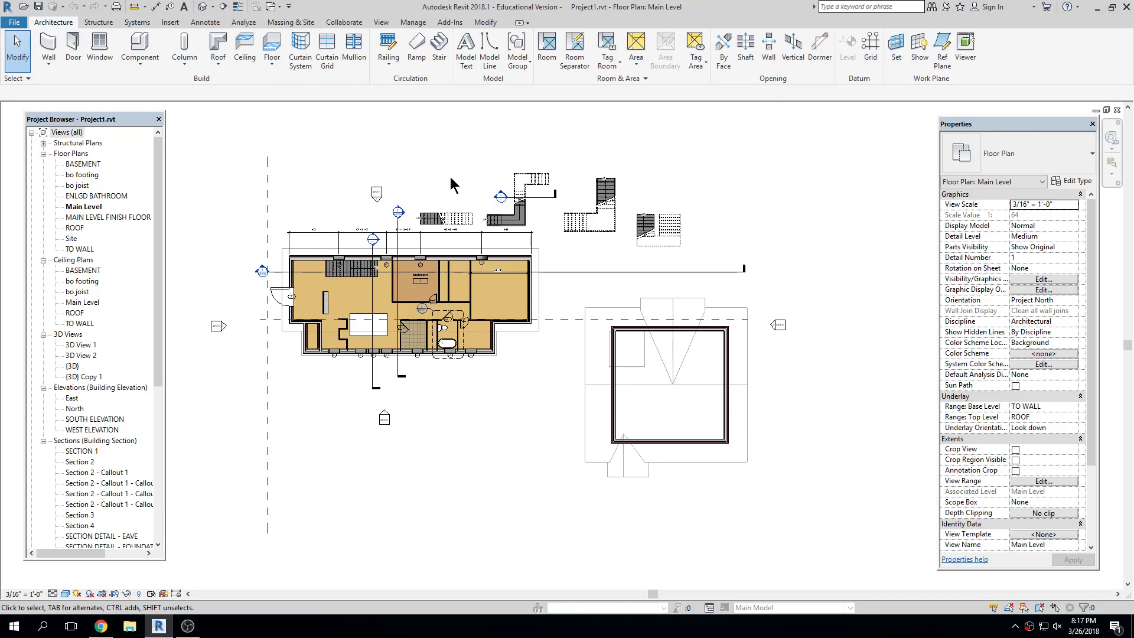
Step: Save the model as project file Project1.rvt in the REVIT 2018 folder on the Desktop
scroll(458, 176, "up", 1)
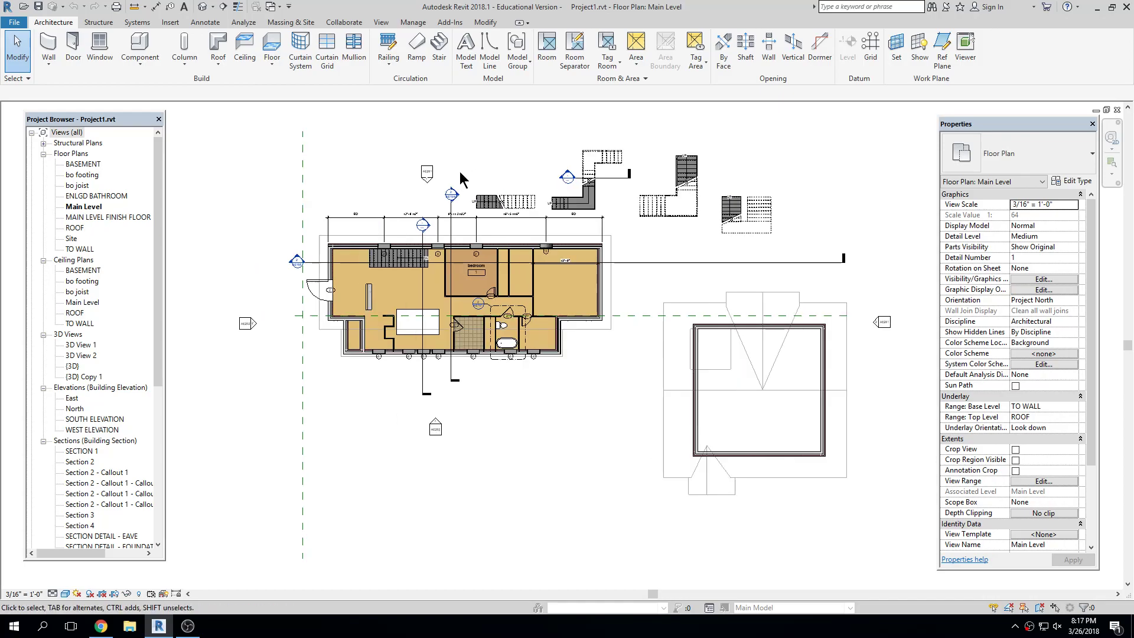
left_click(15, 22)
mouse_move(80, 169)
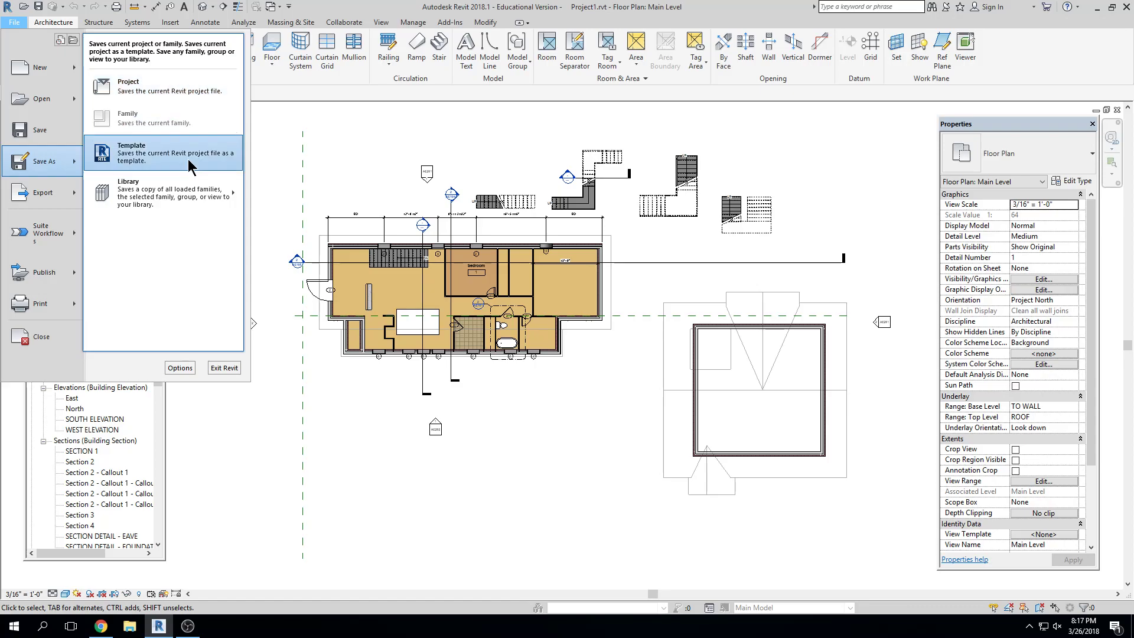
left_click(188, 88)
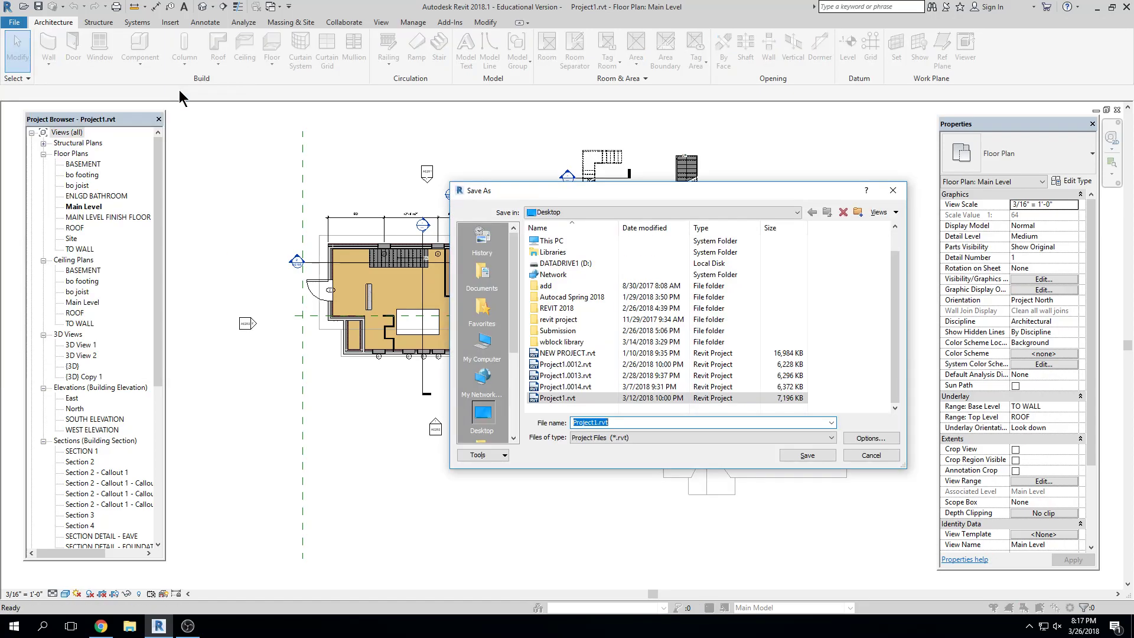
double_click(550, 308)
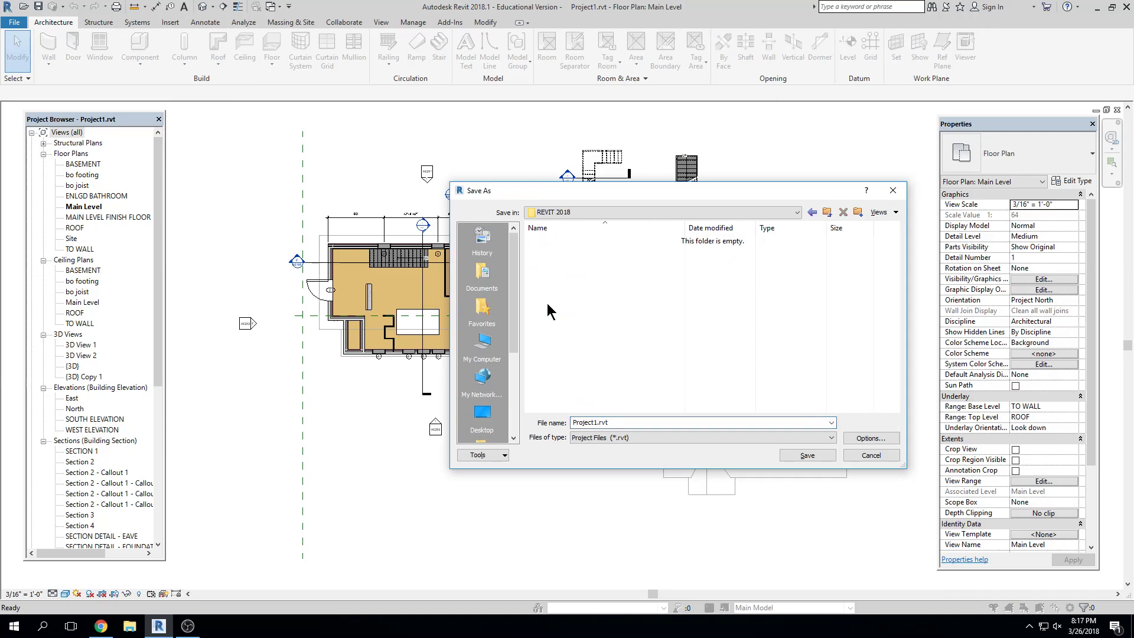
double_click(599, 421)
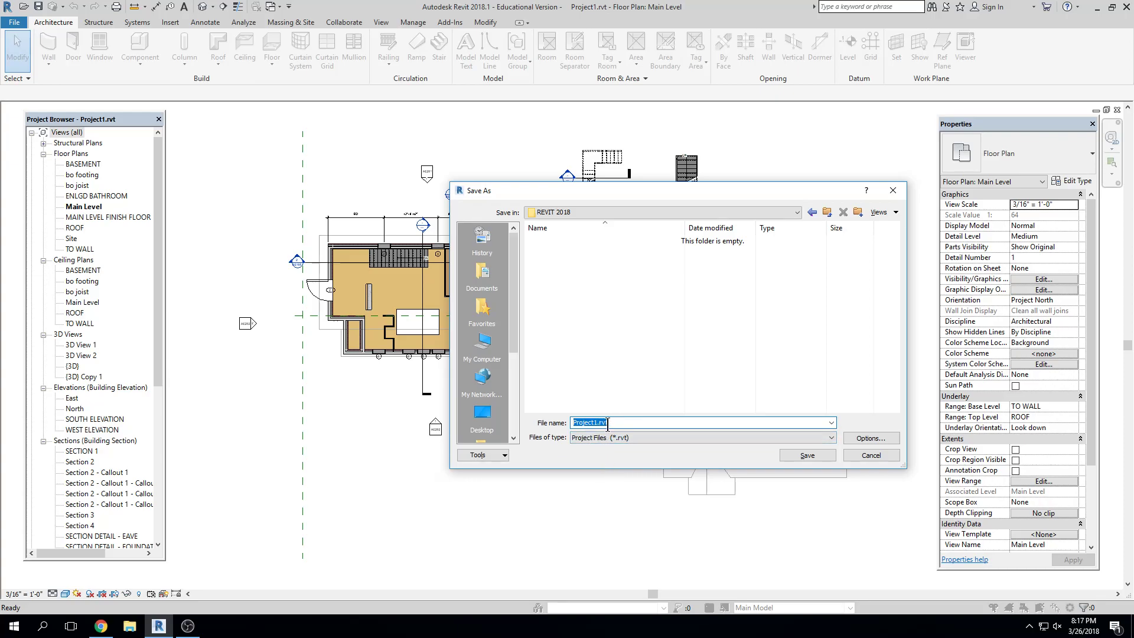
left_click(829, 439)
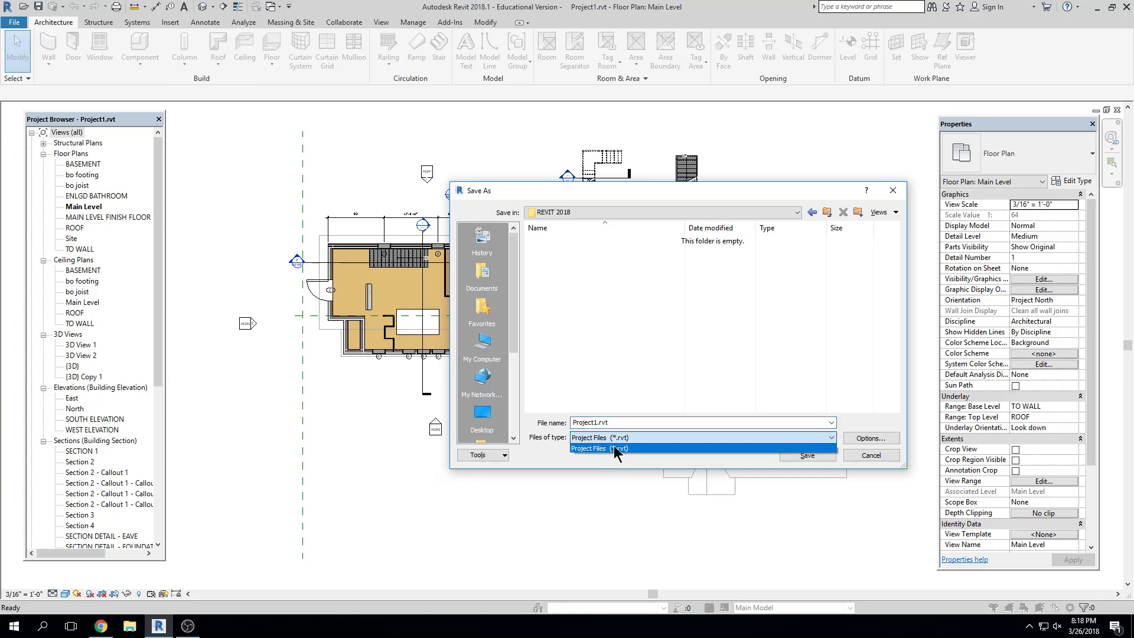
left_click(614, 449)
left_click(808, 455)
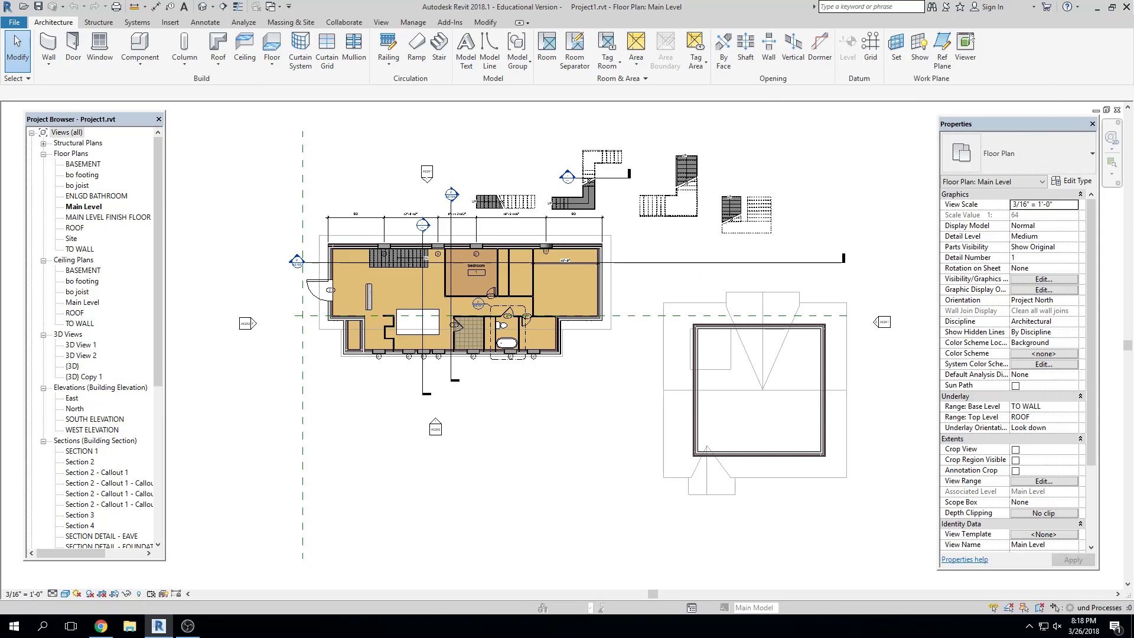
Step: Switch to the desktop, open the REVIT 2018 folder and select the saved Project1.rvt
left_click(1098, 8)
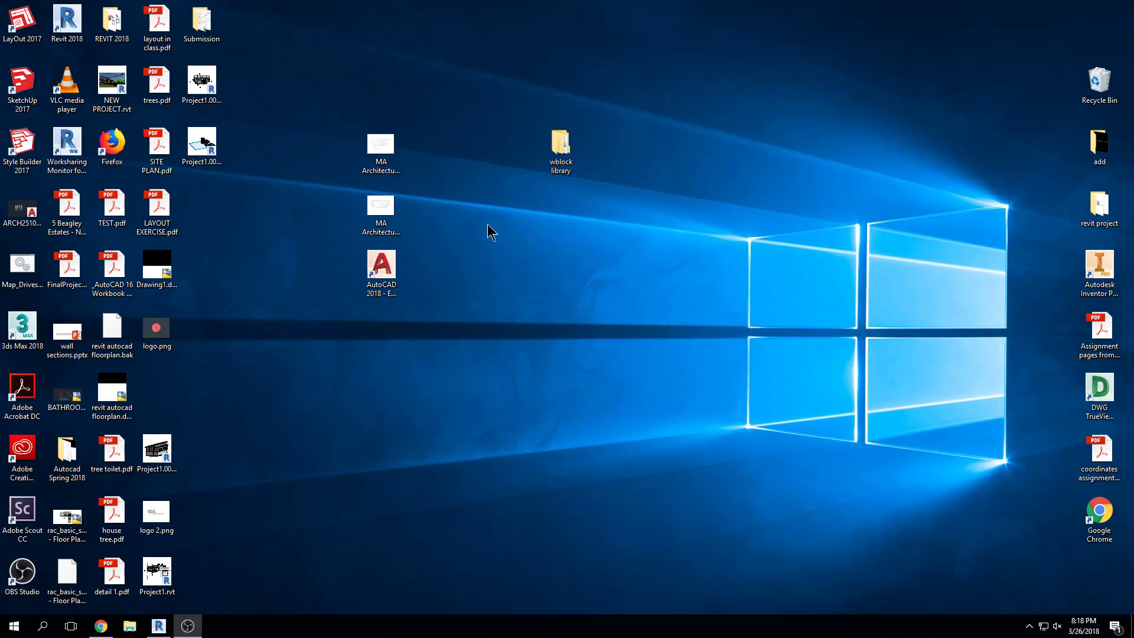
key("r")
key("r")
key("r")
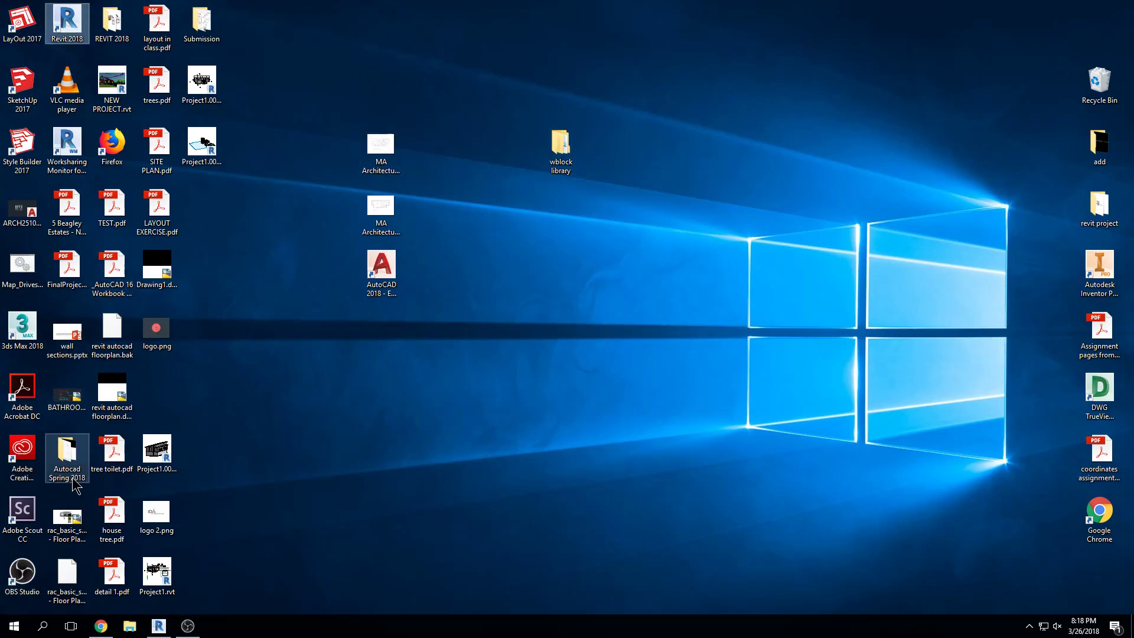
left_click_drag(108, 17, 603, 288)
double_click(604, 288)
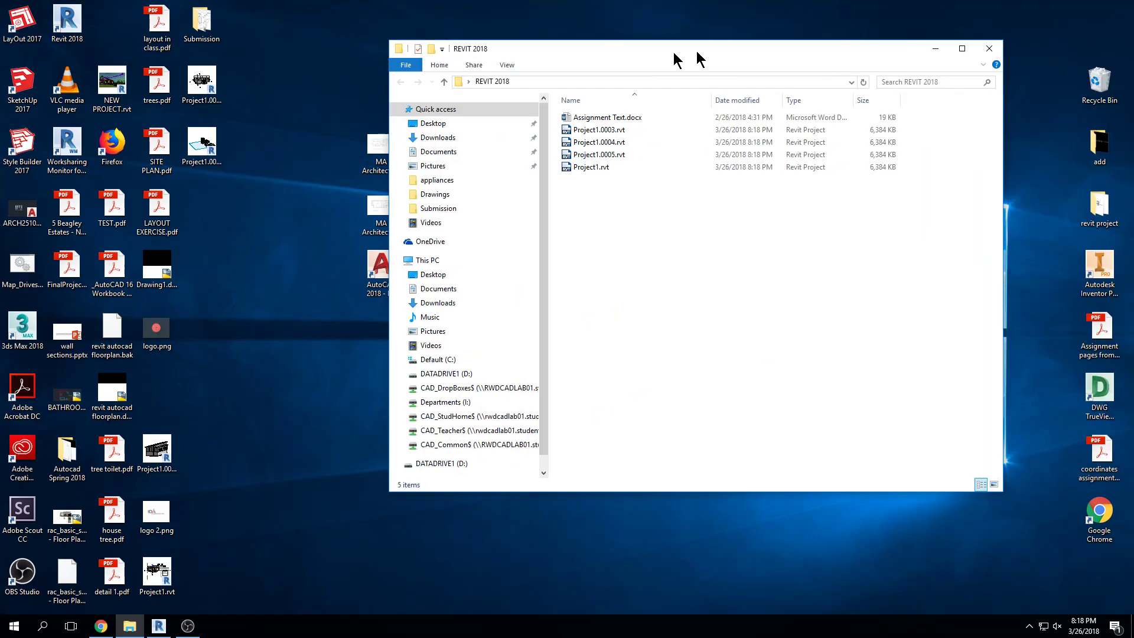
left_click_drag(678, 51, 456, 97)
left_click(367, 202)
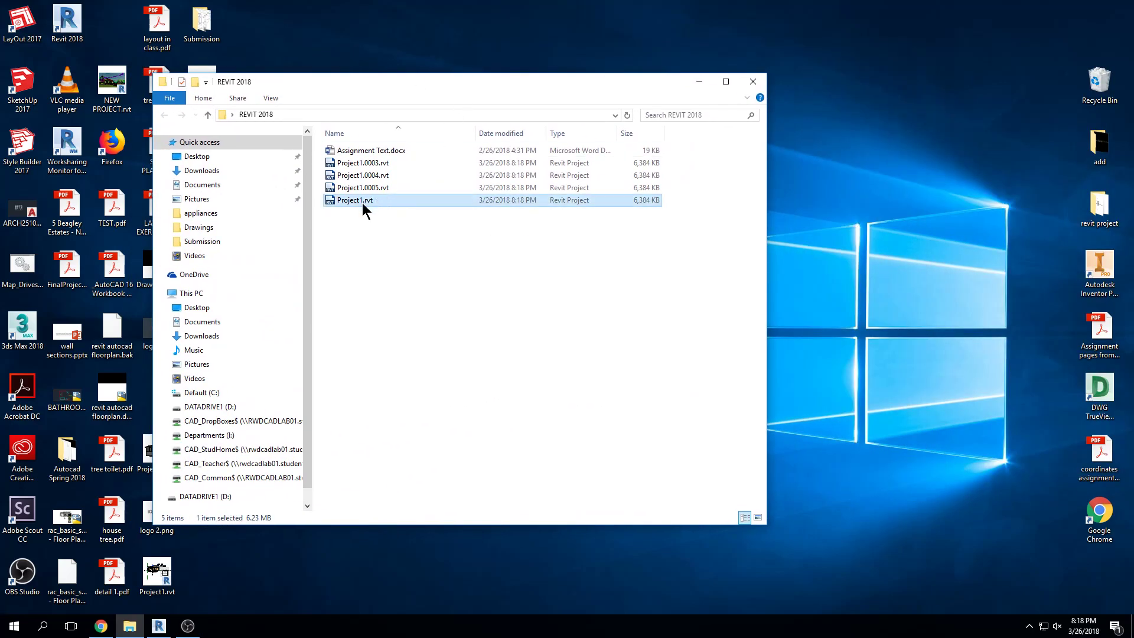
Step: Return to Revit, save the project again several times, and check the numbered backup copies in the REVIT 2018 folder
key("alt+Tab")
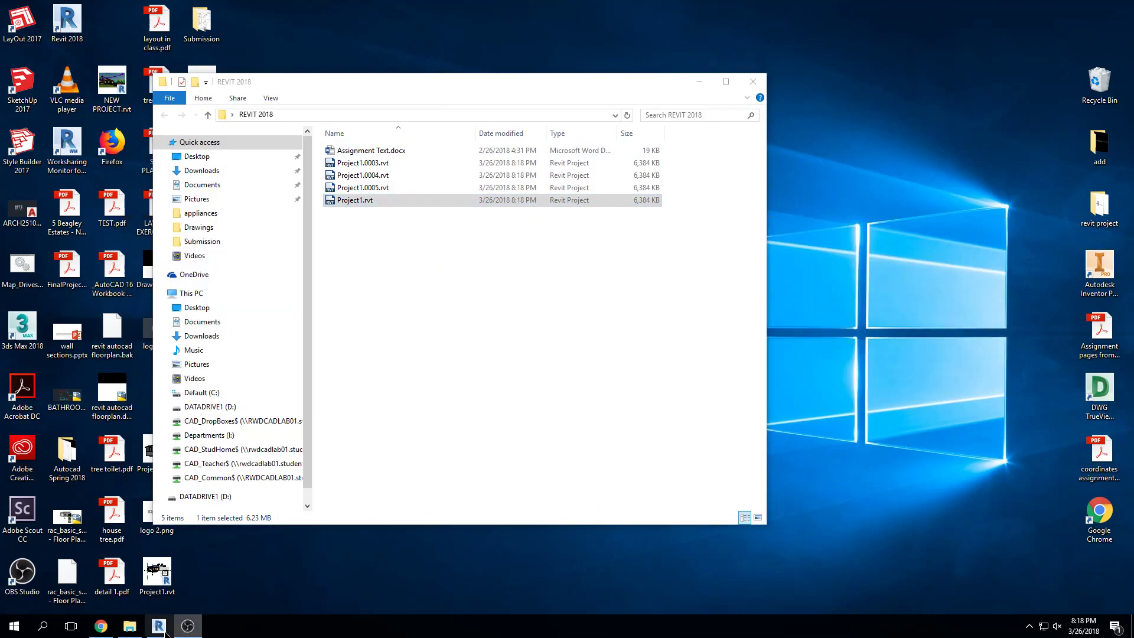
left_click(169, 630)
middle_click_drag(374, 177, 377, 219)
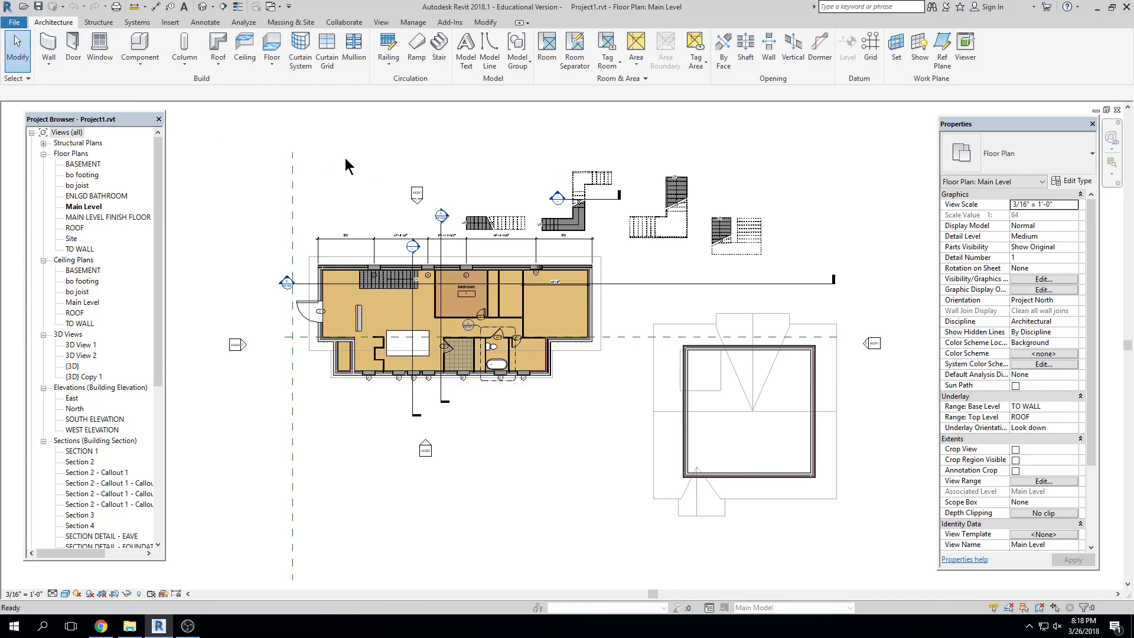
left_click(1098, 7)
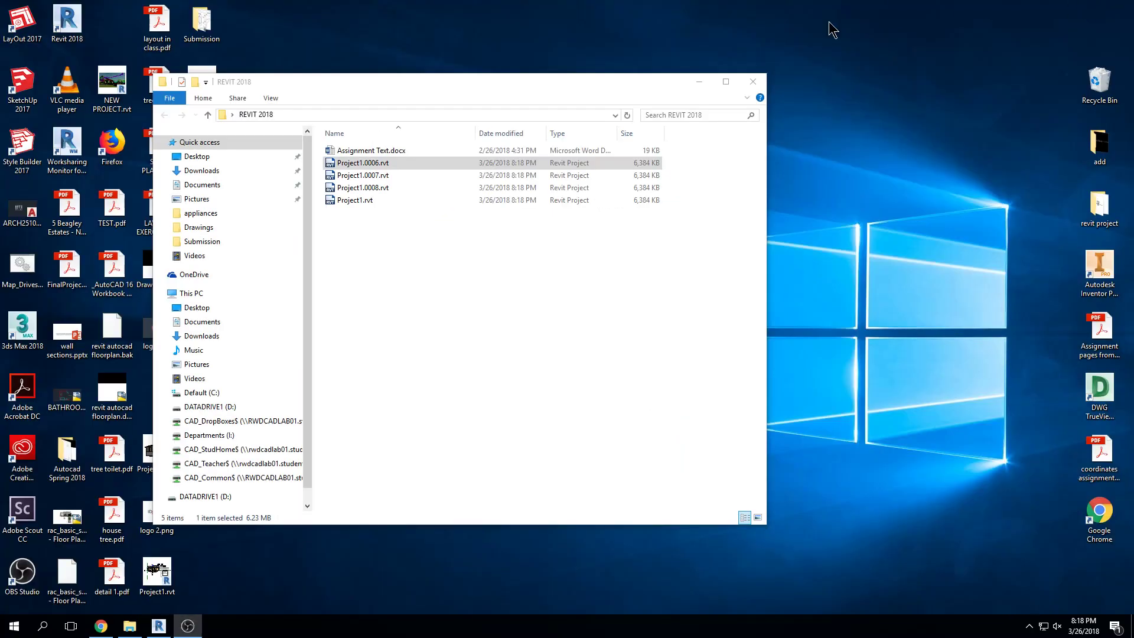
left_click(349, 187)
left_click(354, 163)
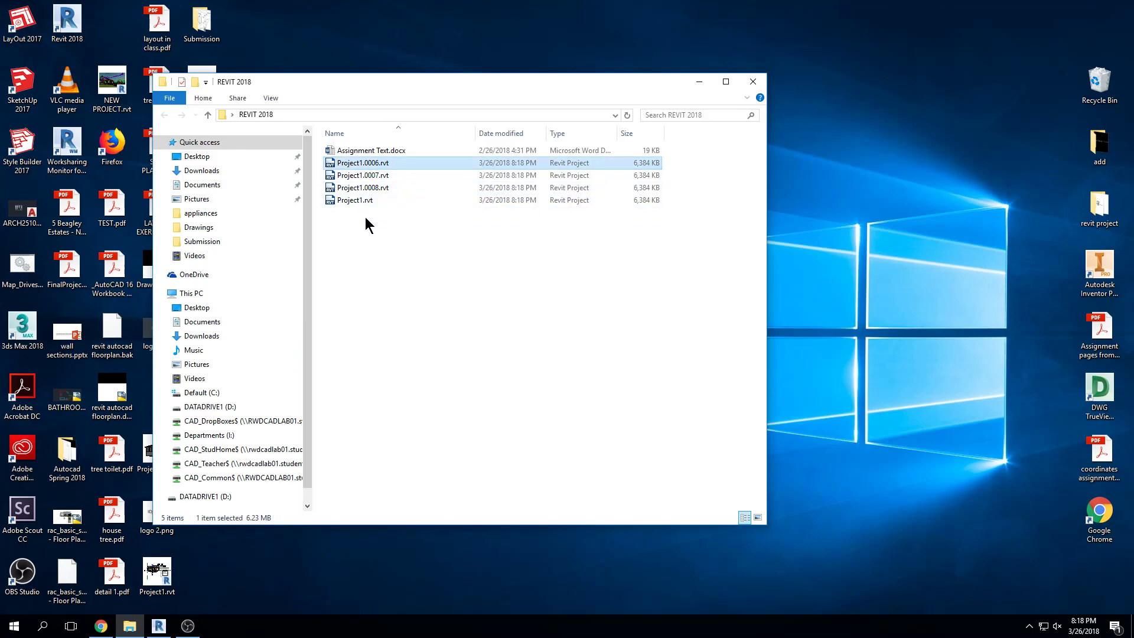
Step: Switch back to Revit and save the model as template file Project1.rte in the REVIT 2018 folder
left_click(158, 626)
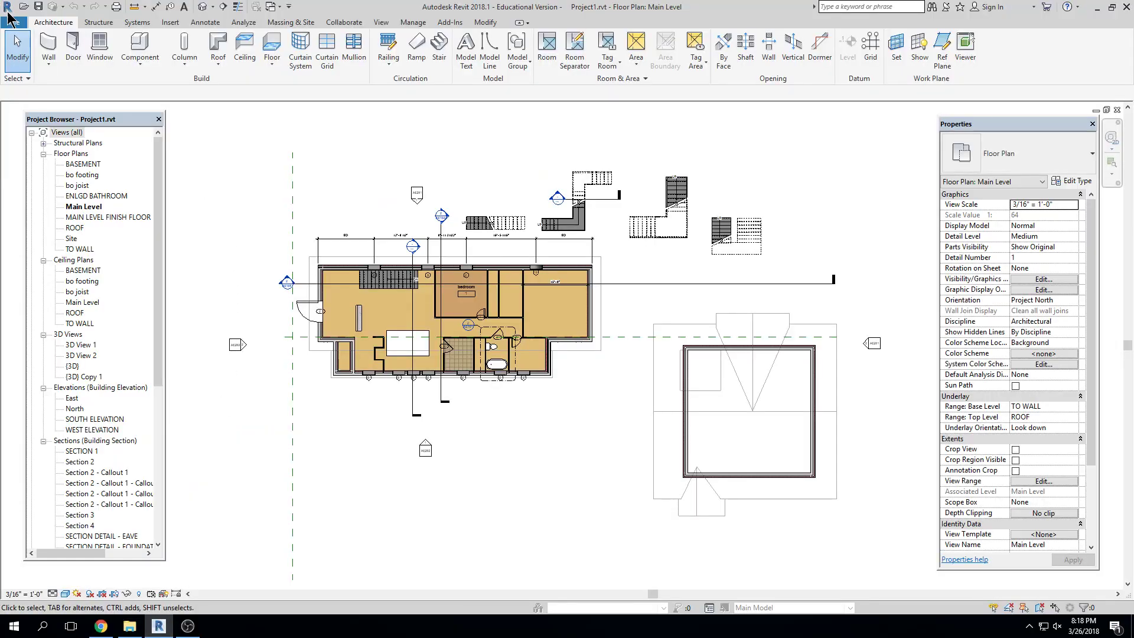
left_click(16, 26)
mouse_move(44, 160)
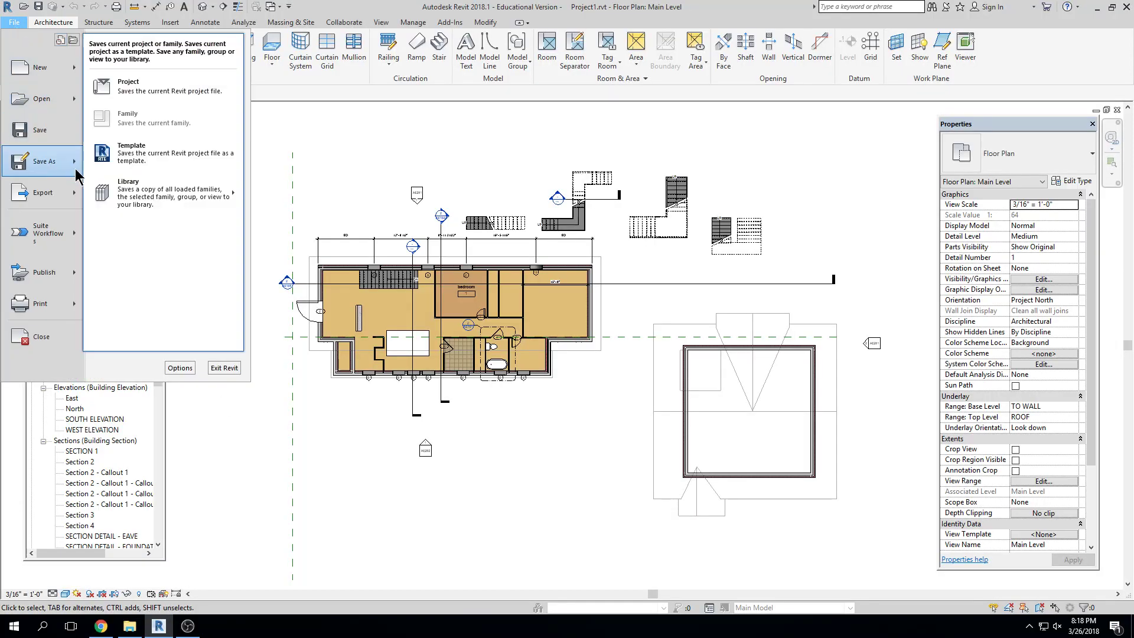
left_click(147, 158)
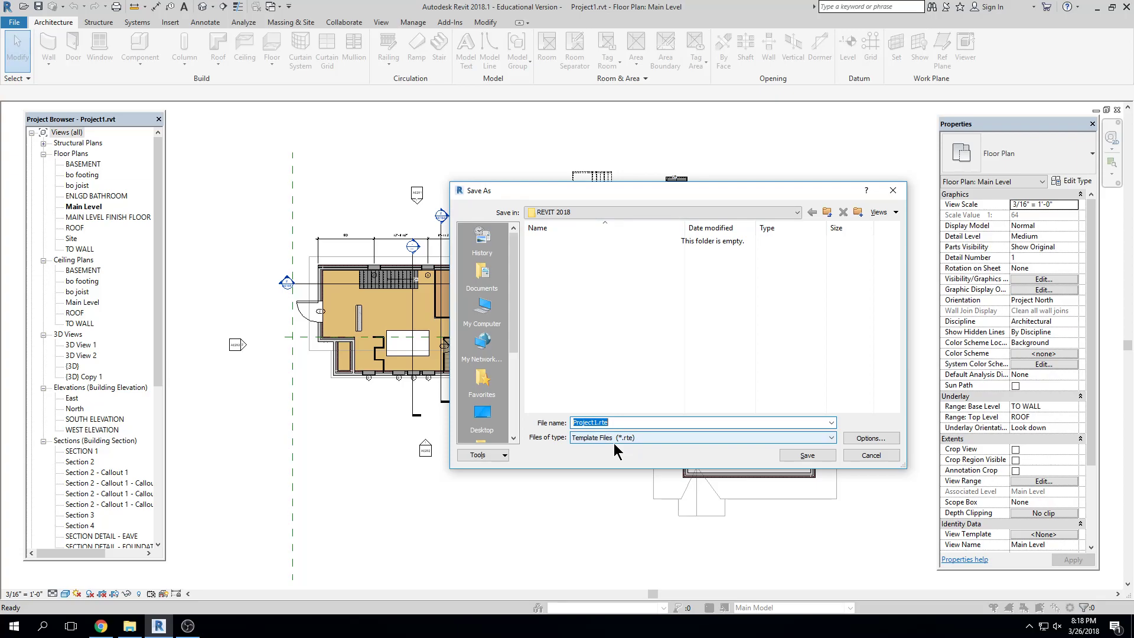
left_click(822, 456)
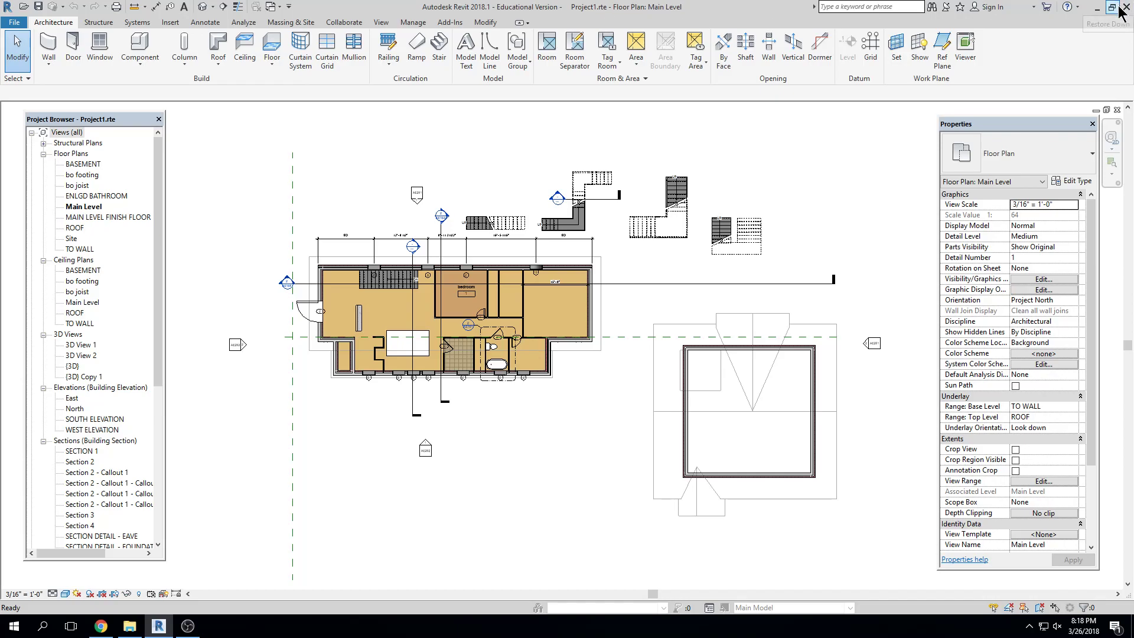
left_click(1117, 109)
Step: Switch to the REVIT 2018 folder and compare the Project1.rvt project, the Project1.rte template and the numbered backup files
left_click(1095, 8)
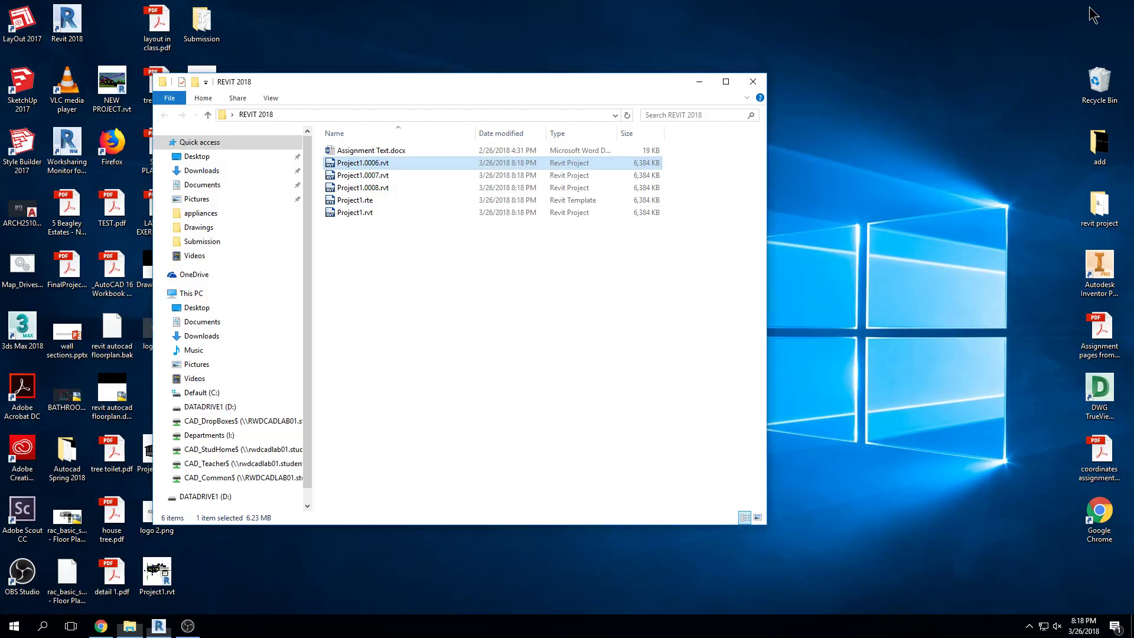
left_click(455, 319)
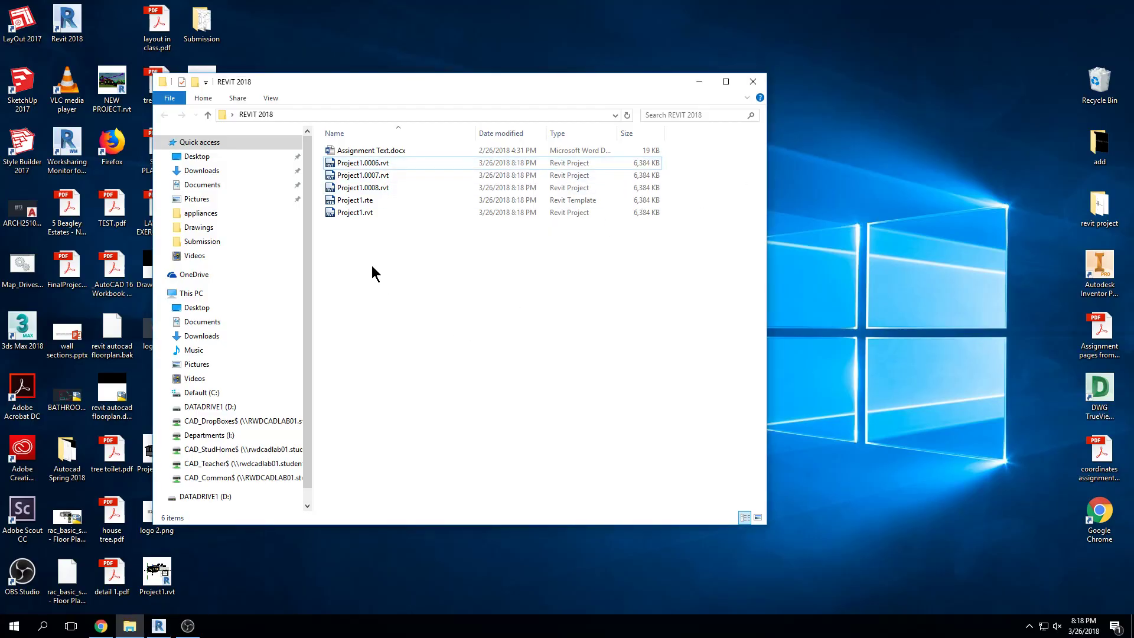
left_click(372, 213)
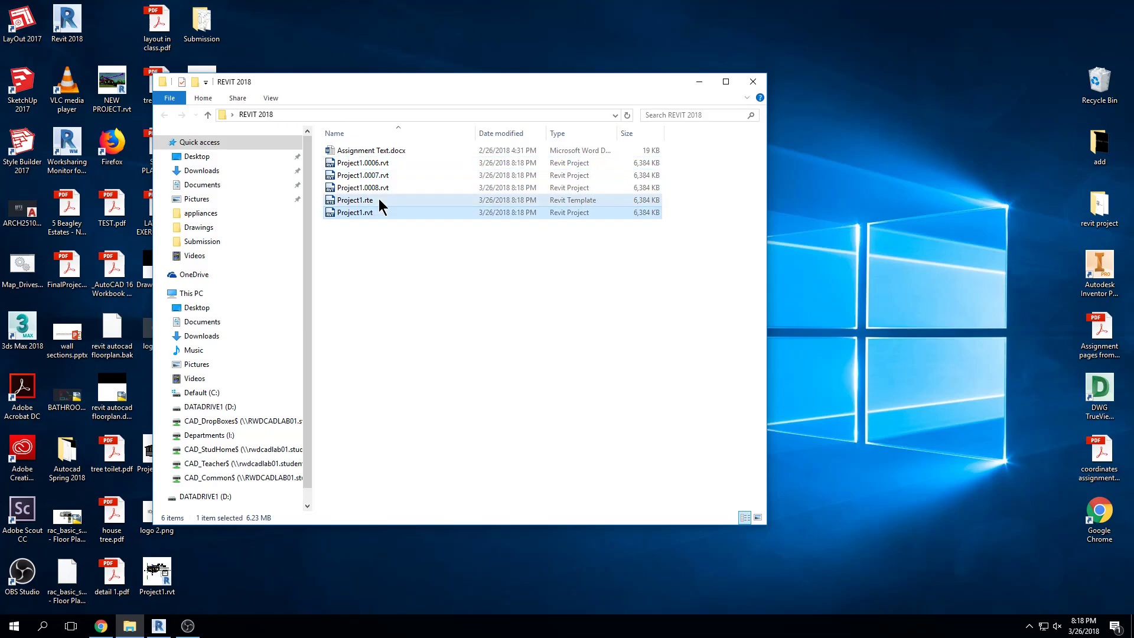
left_click(378, 199)
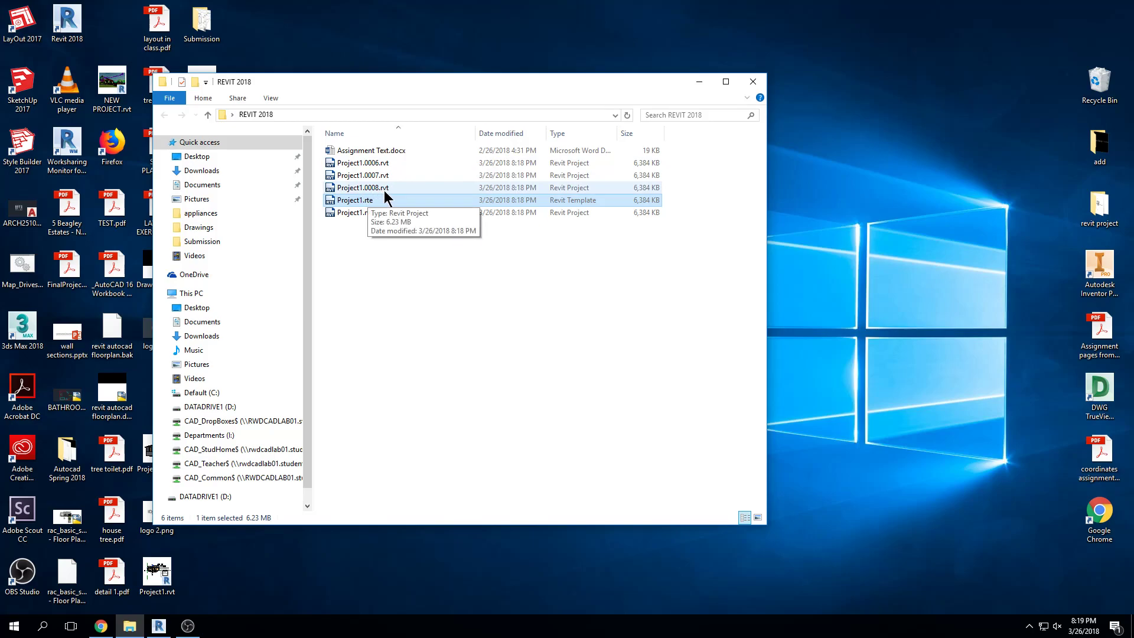
left_click(381, 164)
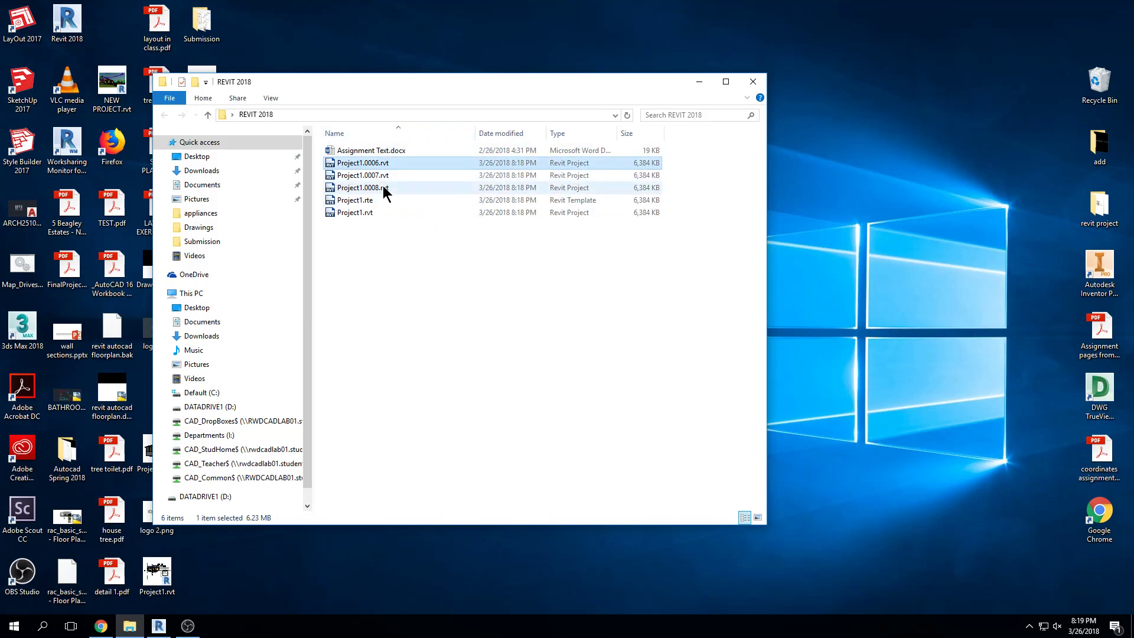
left_click(384, 188, "shift")
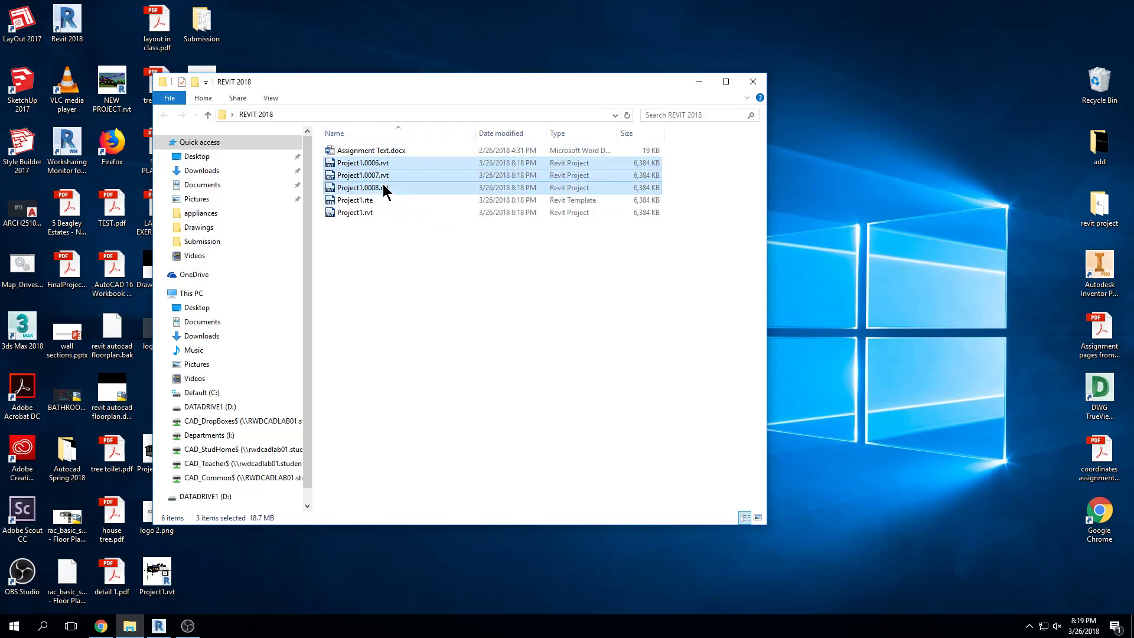
left_click(381, 199)
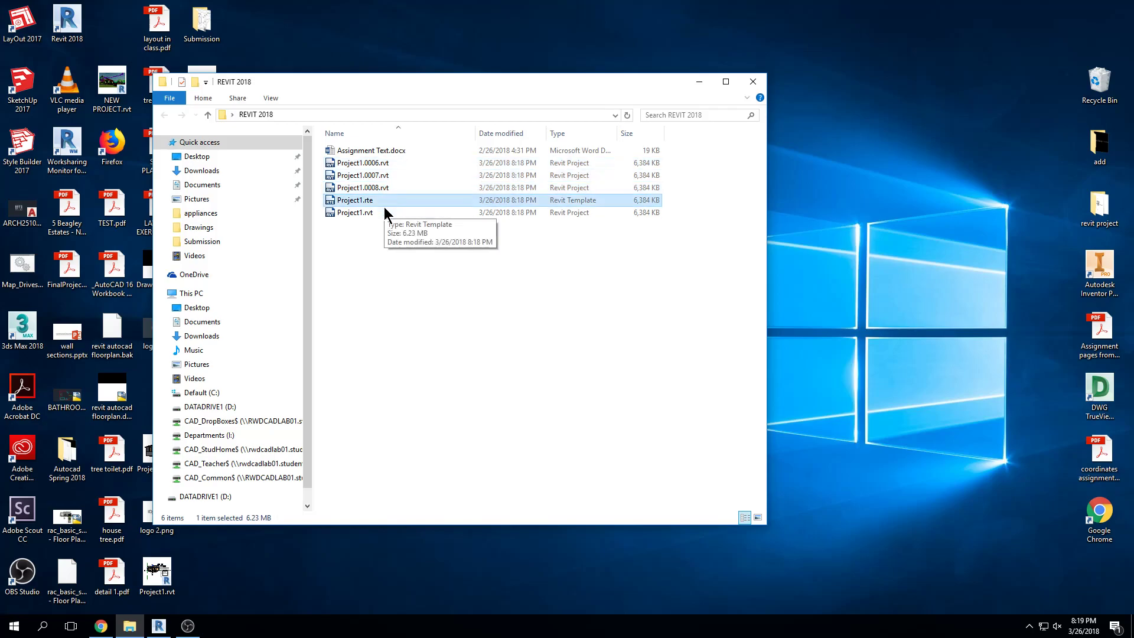
left_click(384, 212)
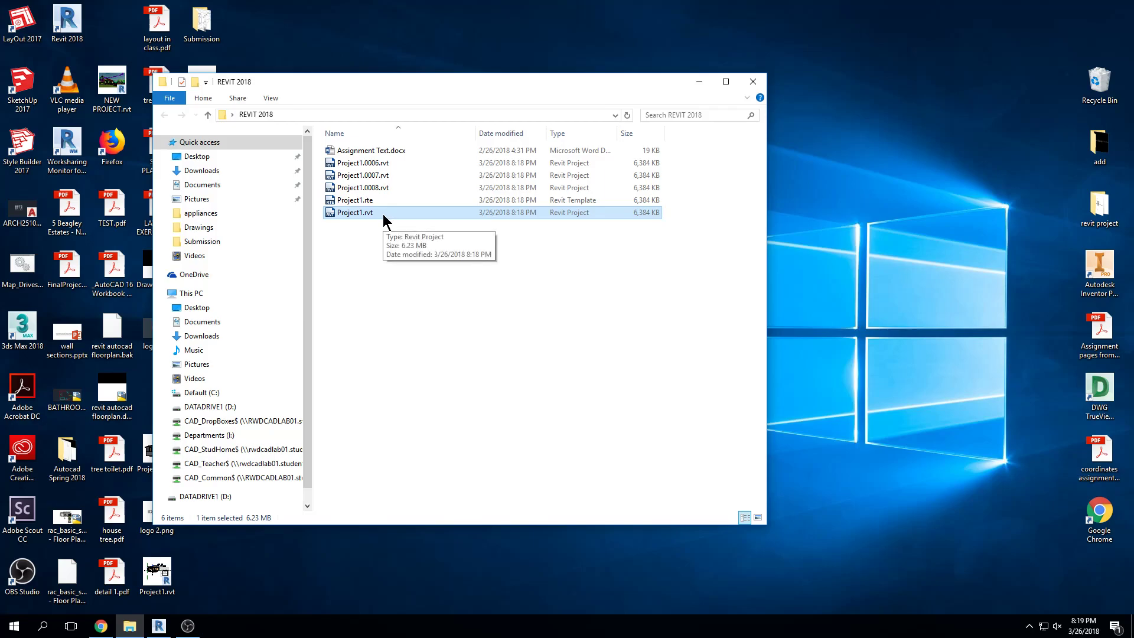
left_click(375, 239)
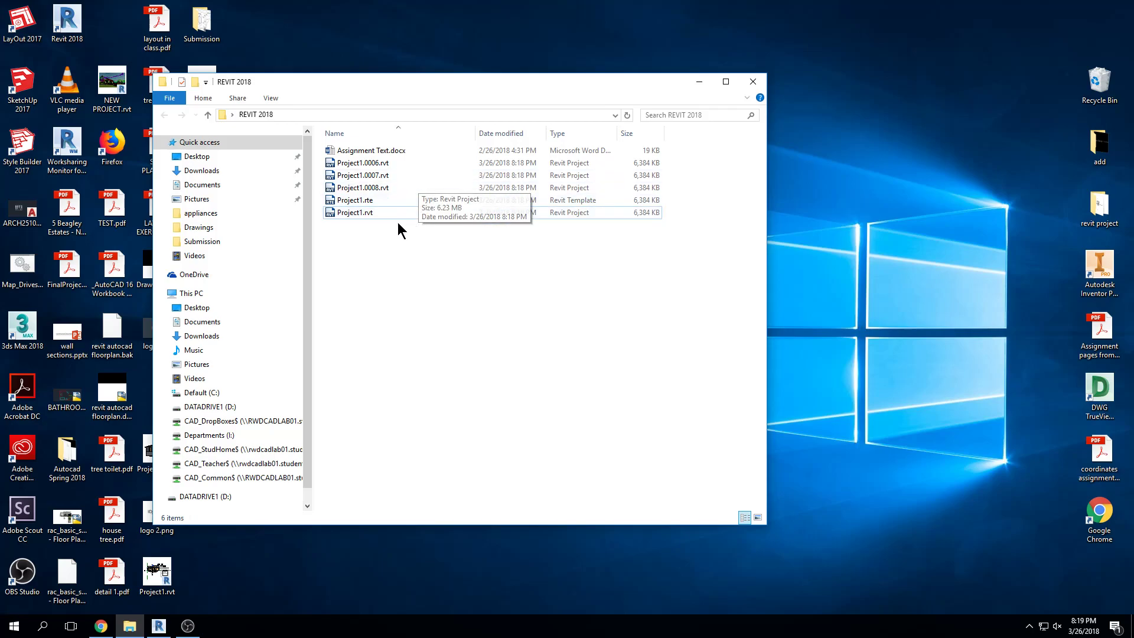
left_click(375, 199)
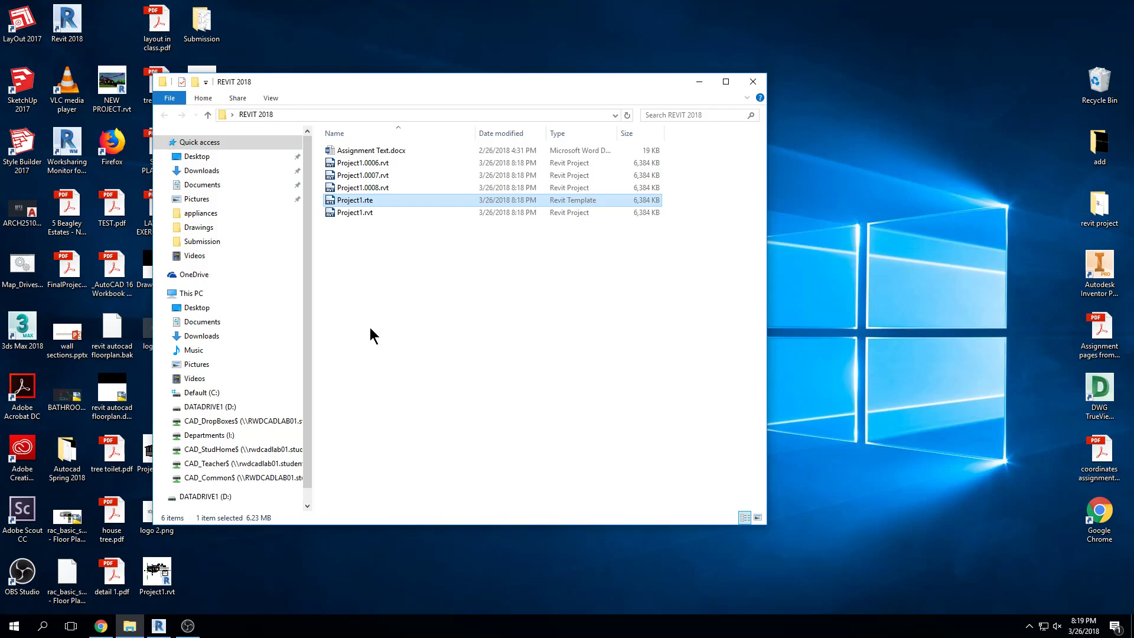
left_click(357, 214)
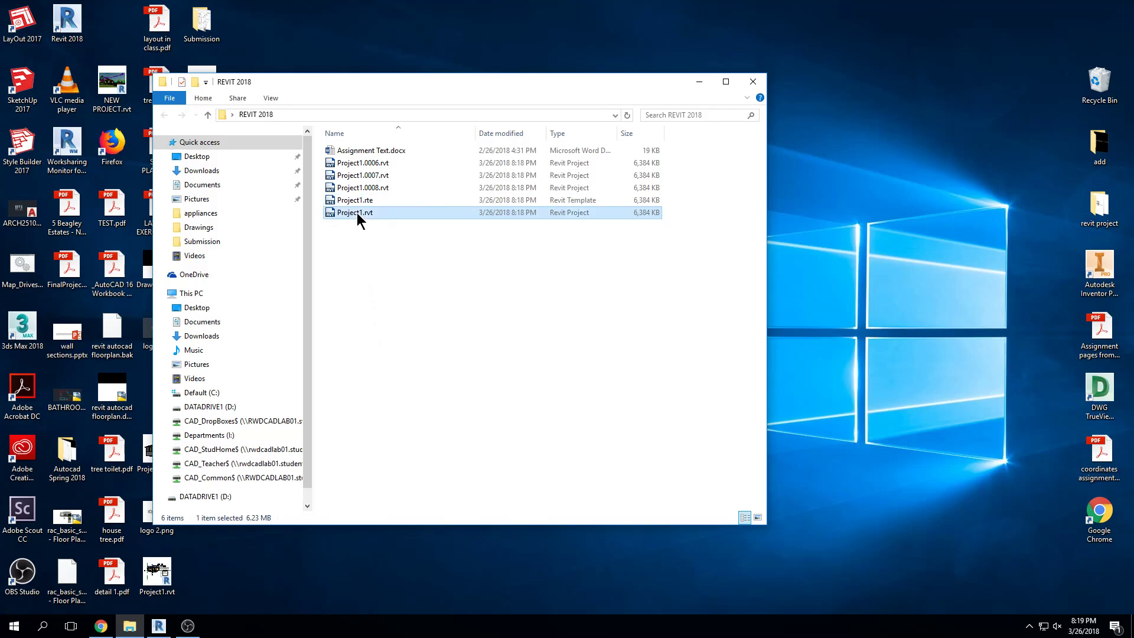
left_click(388, 160)
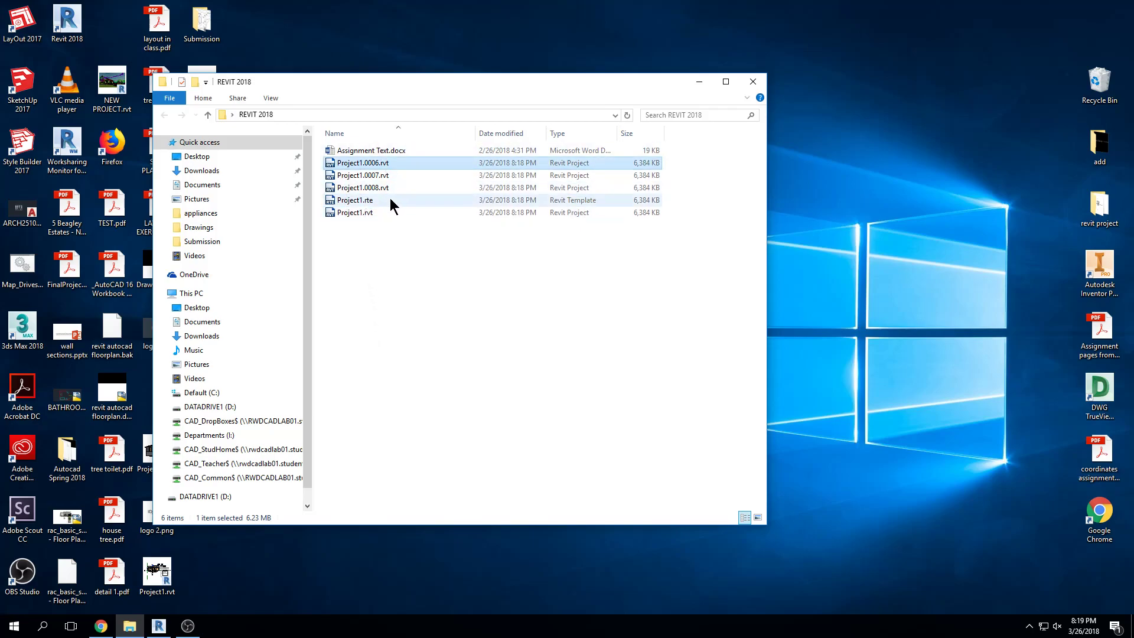
left_click(413, 188, "shift")
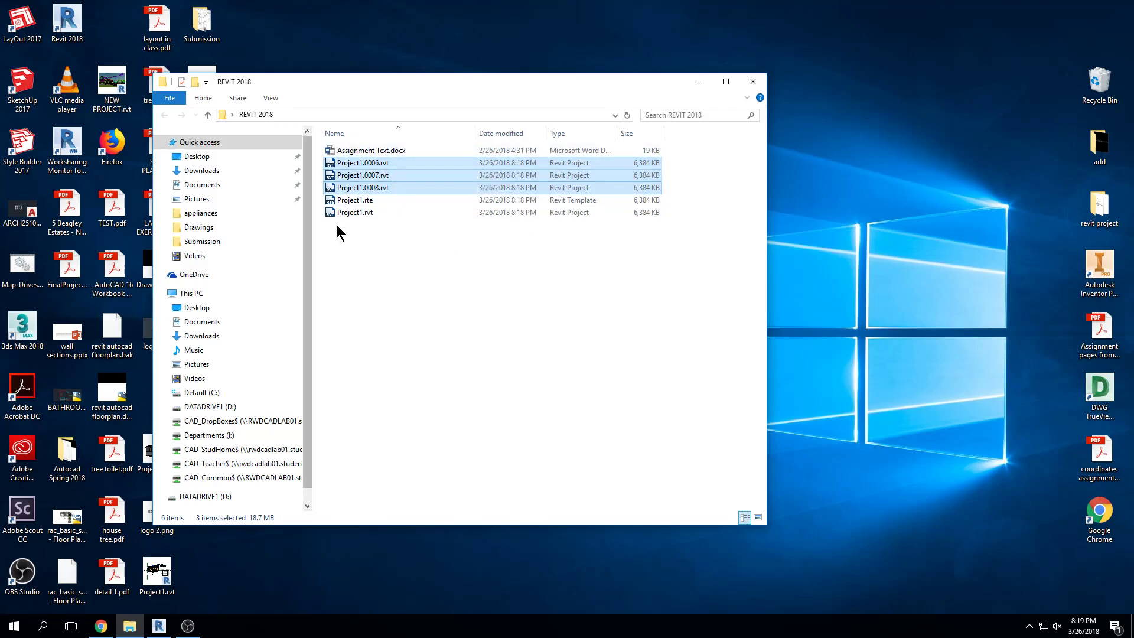
left_click(359, 213)
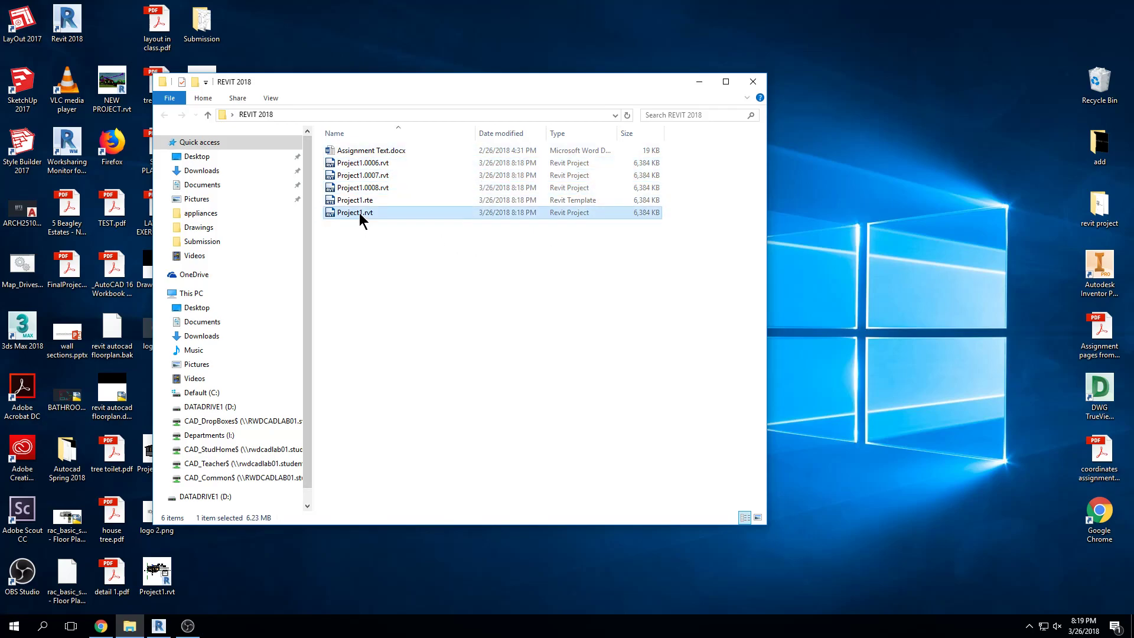
left_click(392, 324)
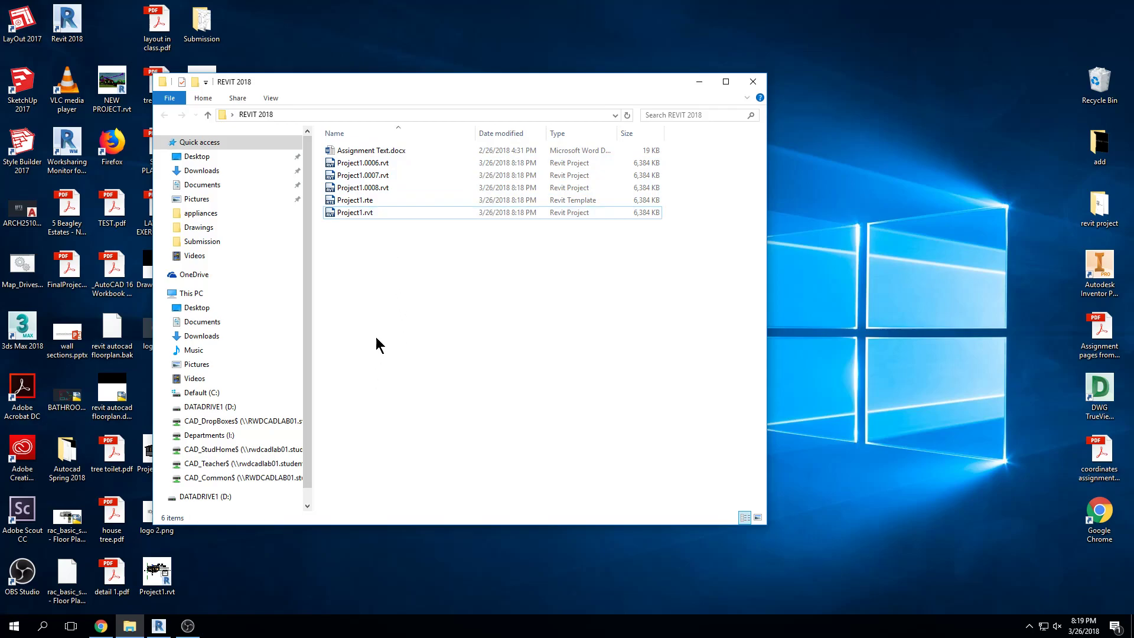
left_click_drag(405, 91, 591, 96)
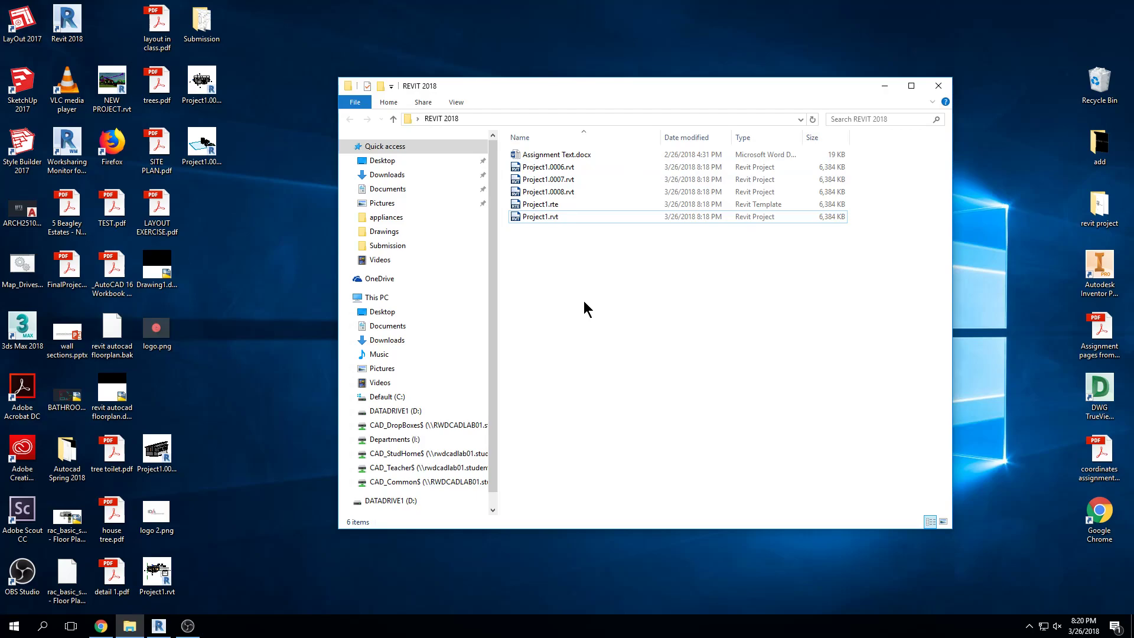
Step: Open Project1.rvt from the REVIT 2018 folder, view it in Revit, close it and return to the folder
double_click(555, 217)
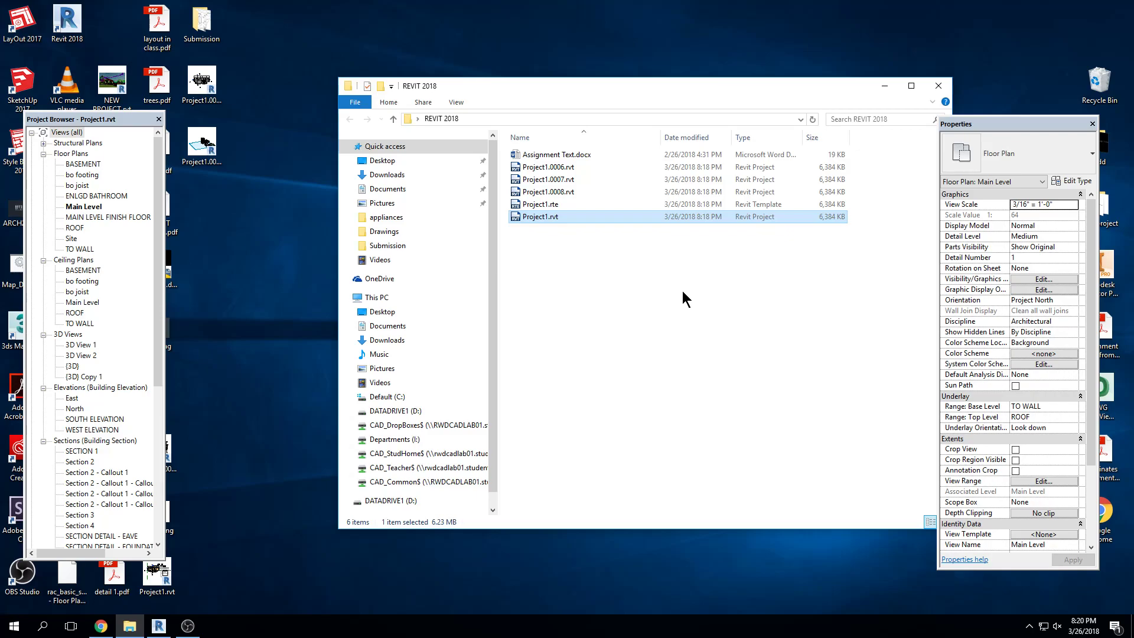
left_click(158, 625)
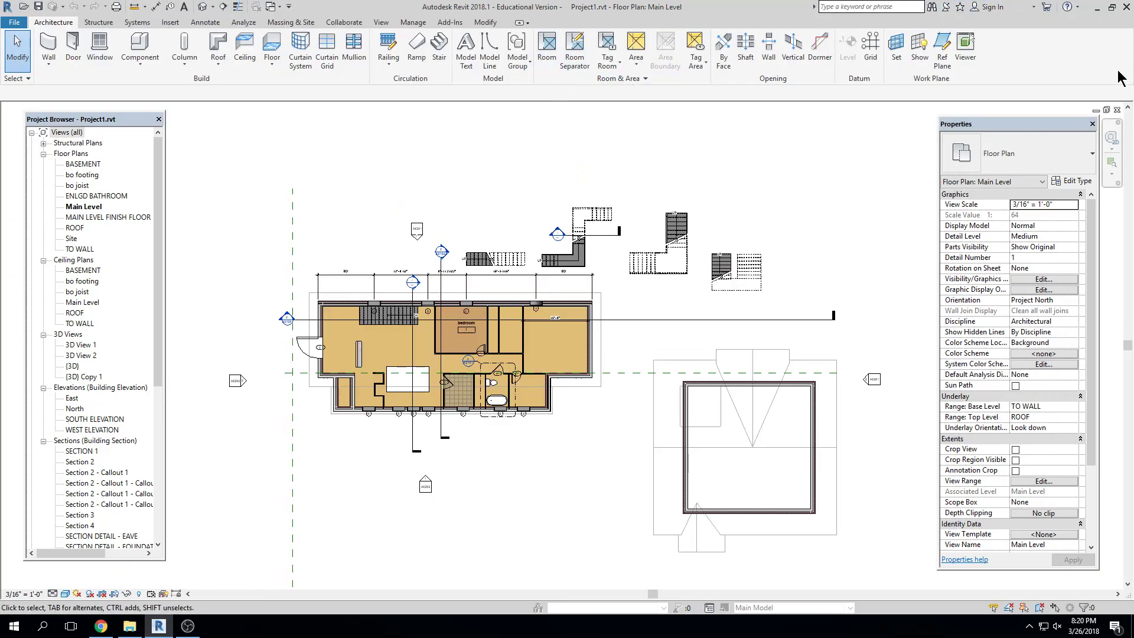
left_click(1117, 110)
left_click(1097, 9)
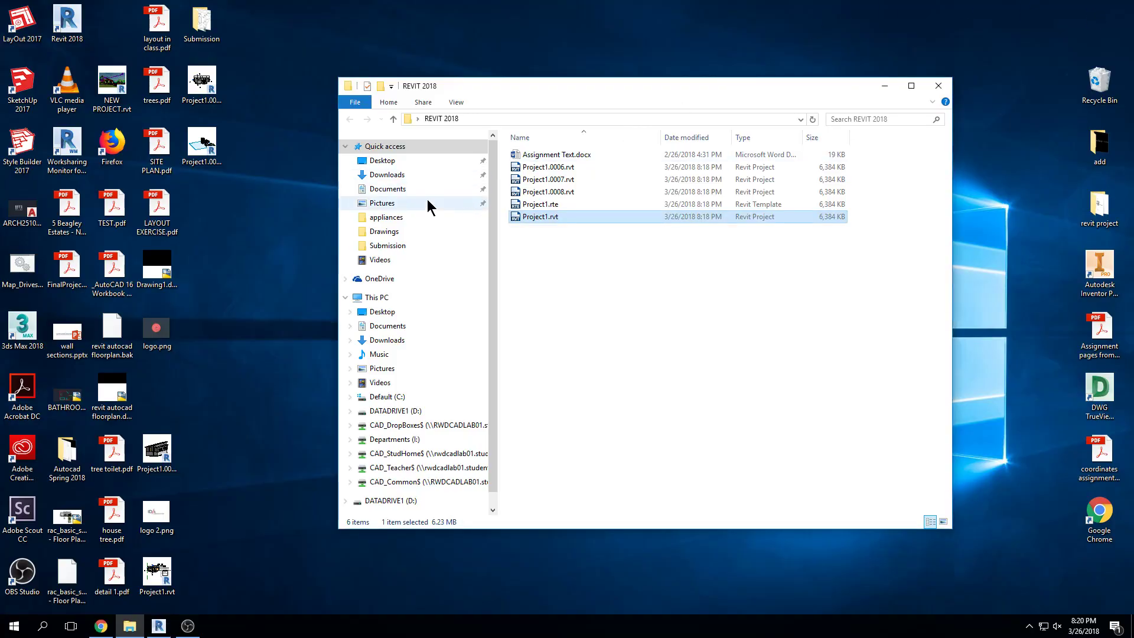
Step: Open the backup file Project1.0006.rvt from the folder, view its floor plan in Revit, and return to the REVIT 2018 folder
left_click(577, 195)
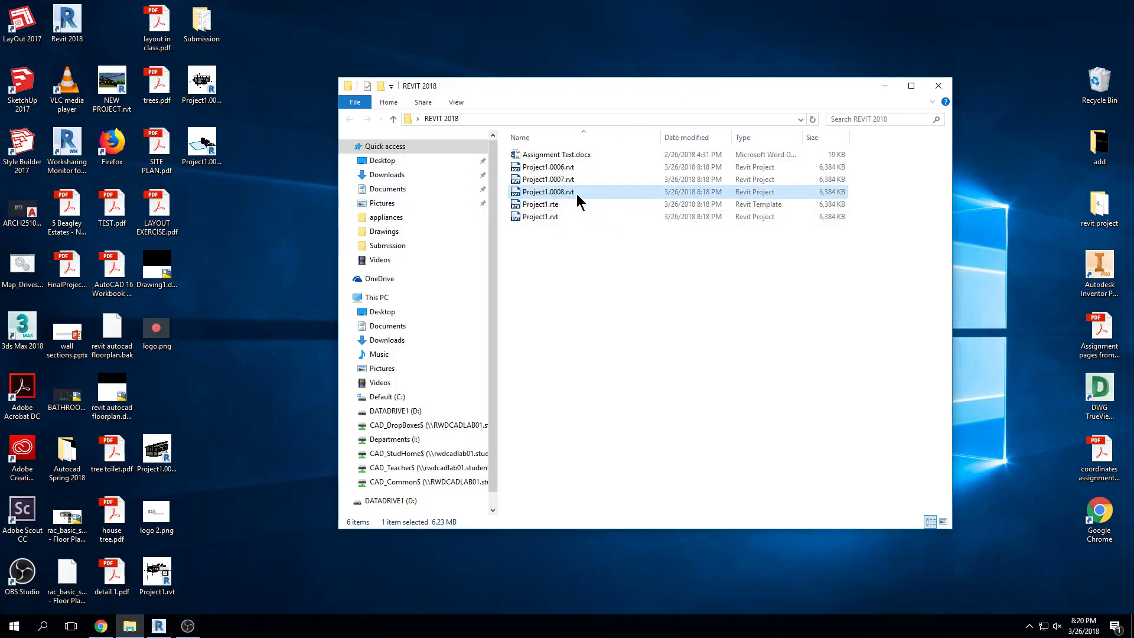
double_click(578, 168)
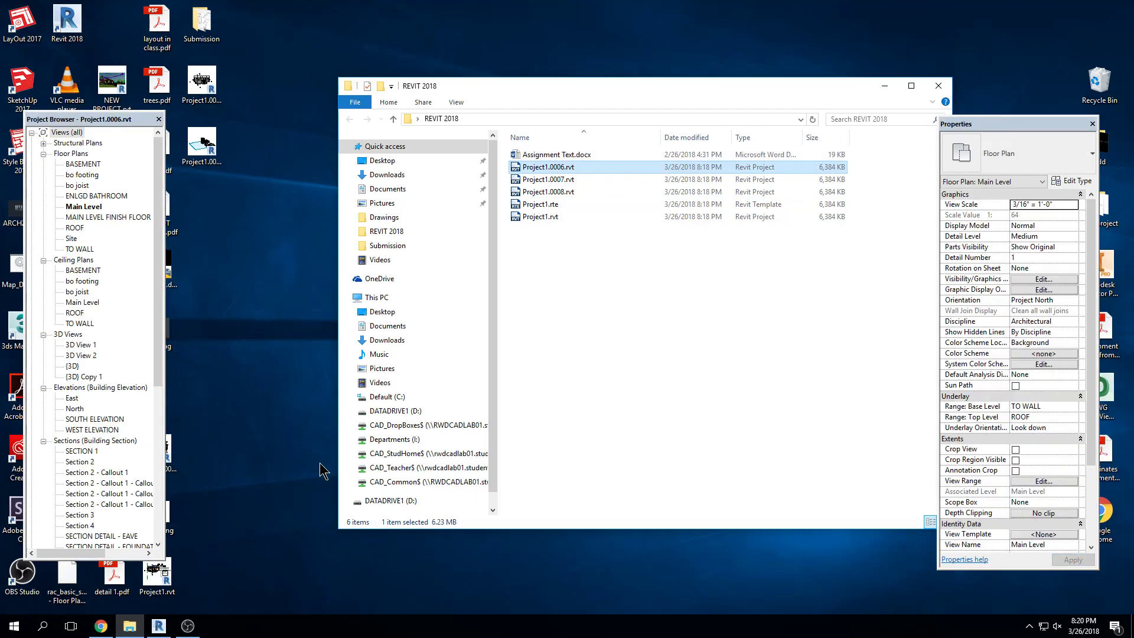
left_click(158, 625)
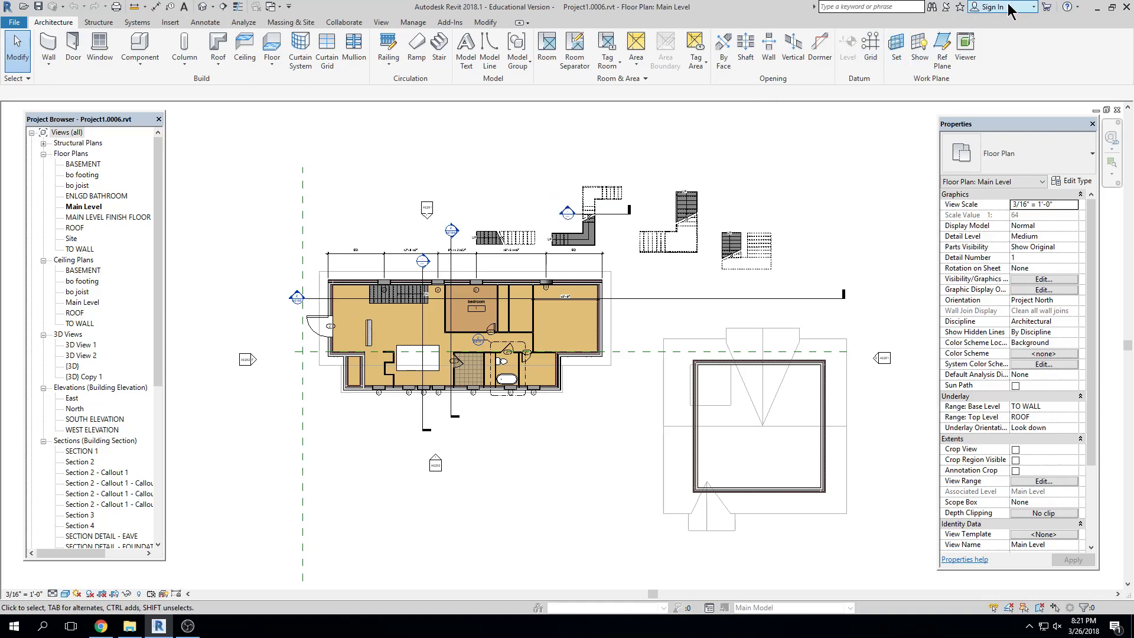
left_click(1111, 9)
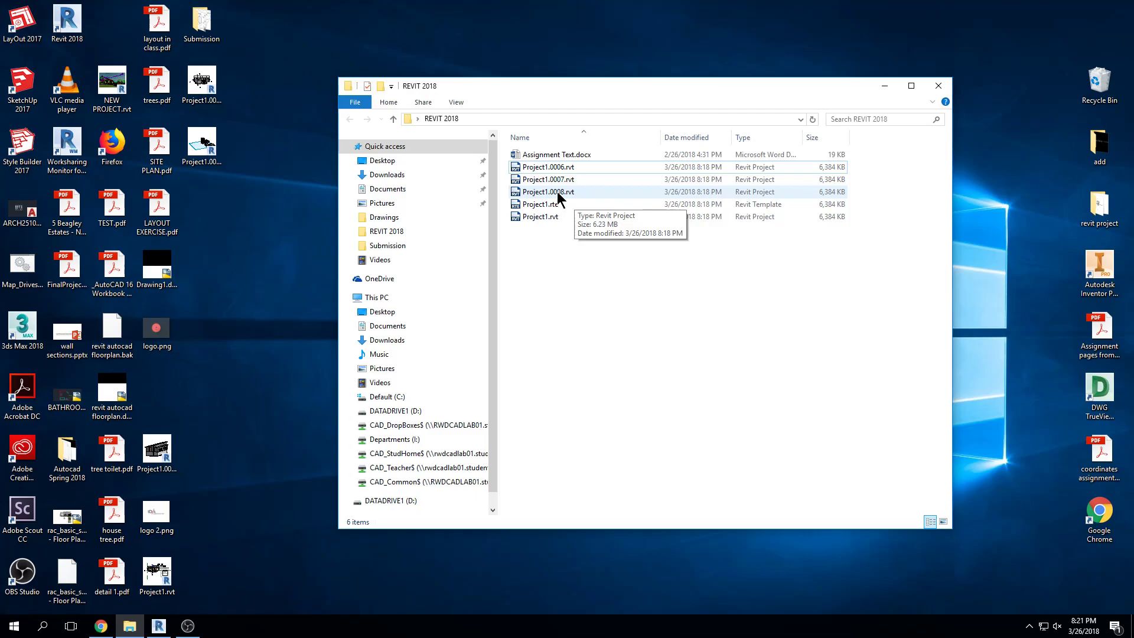
Step: Narrow the folder's Name column to compare the files by type, and widen it again to show the full file names and extensions
left_click(559, 199)
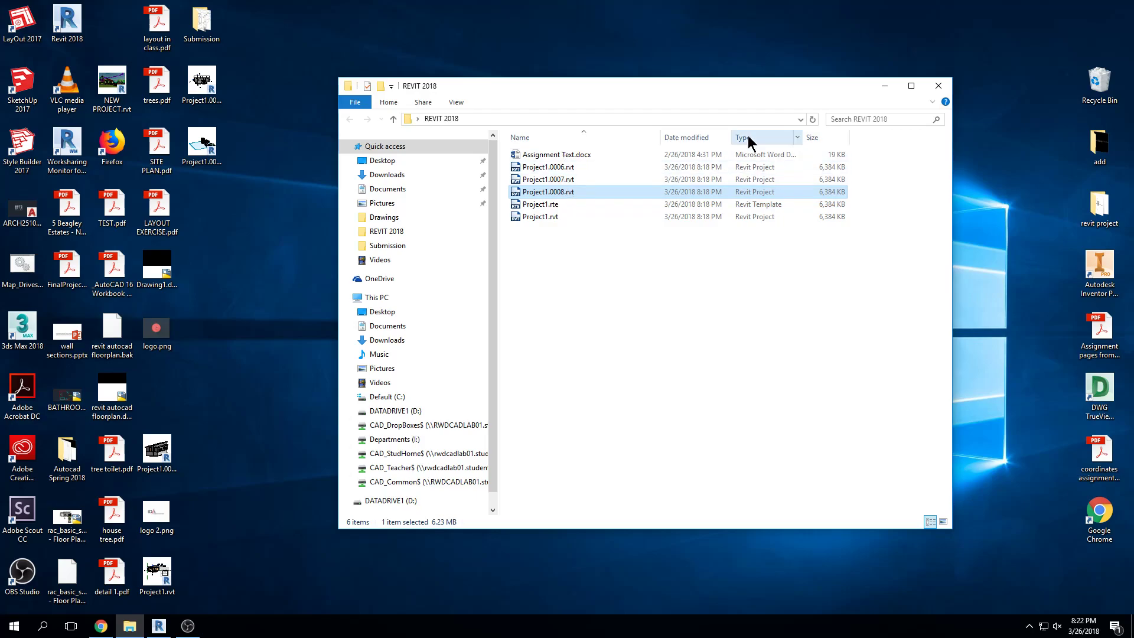
left_click_drag(661, 136, 554, 135)
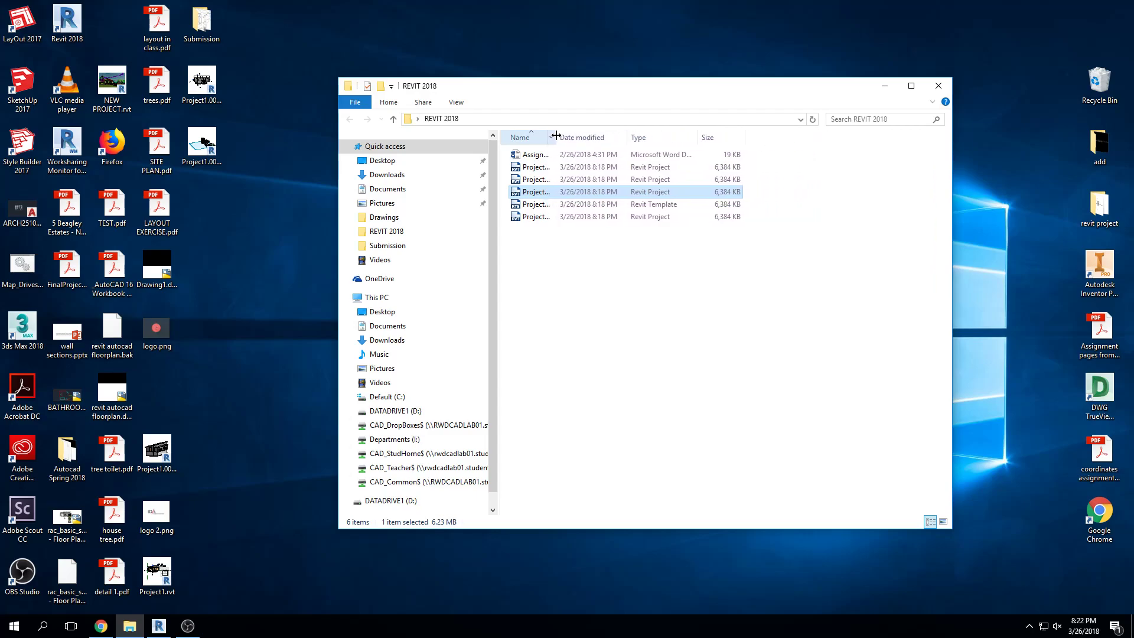
left_click(536, 207)
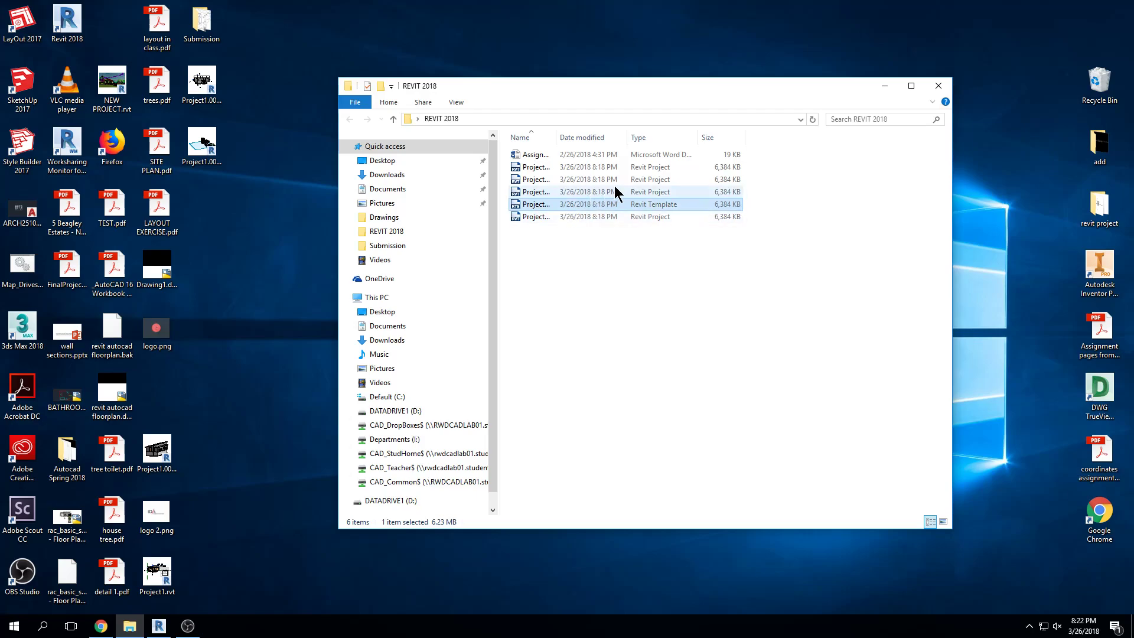
left_click_drag(556, 137, 565, 137)
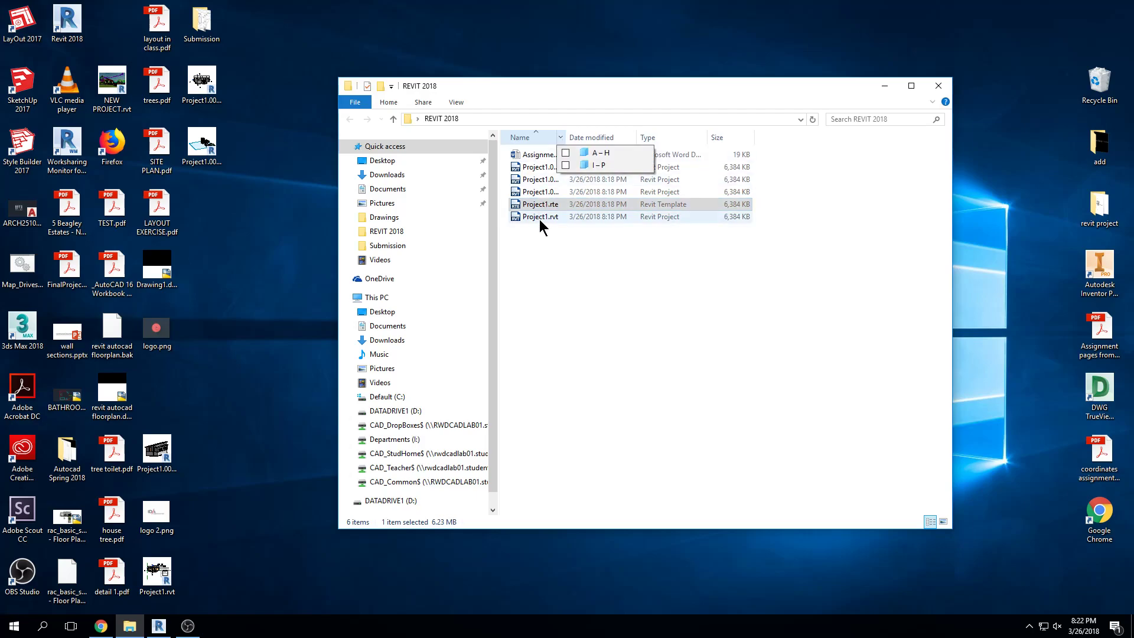
left_click(577, 312)
left_click_drag(566, 137, 606, 138)
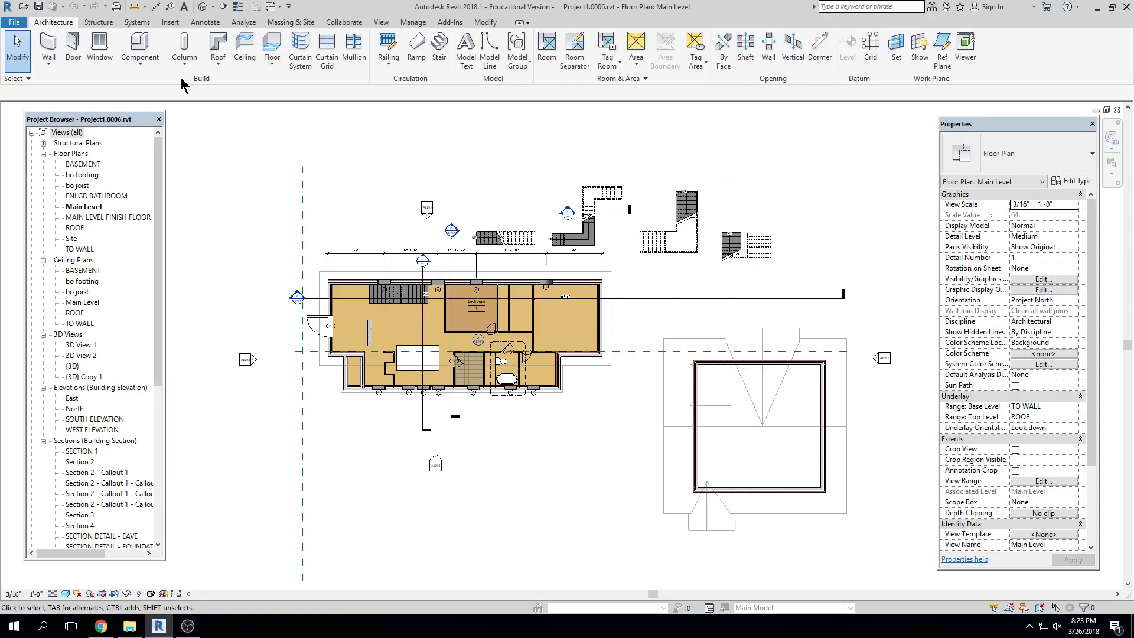
Step: Close Project1.0006.rvt in Revit, return to the REVIT 2018 folder to inspect Project1.rte, and close the folder window
left_click(1117, 110)
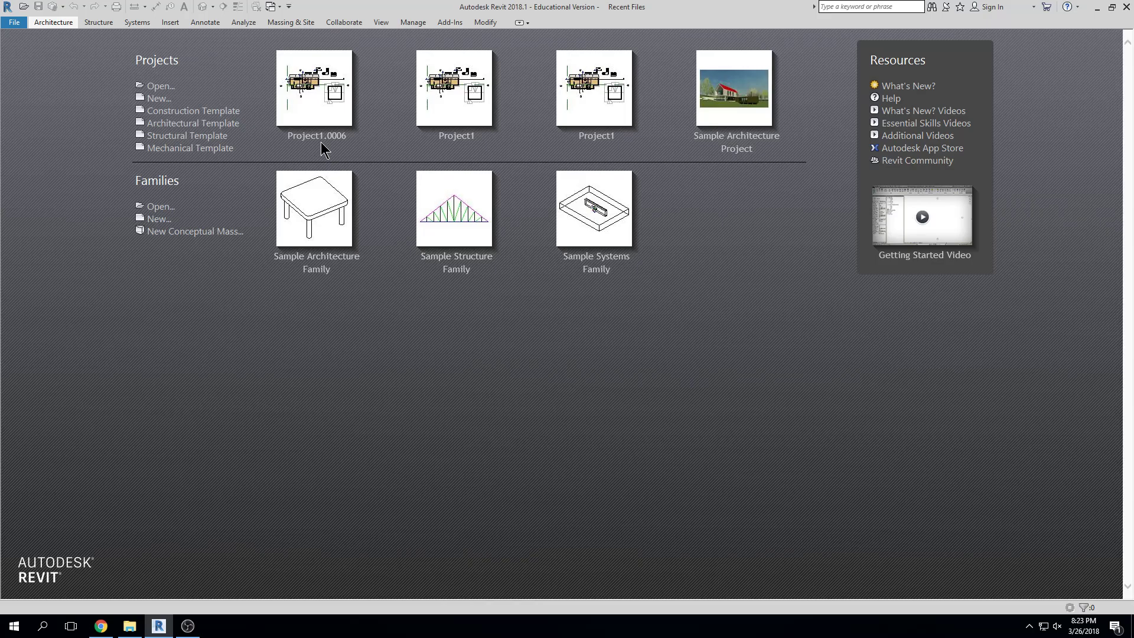
left_click(1098, 7)
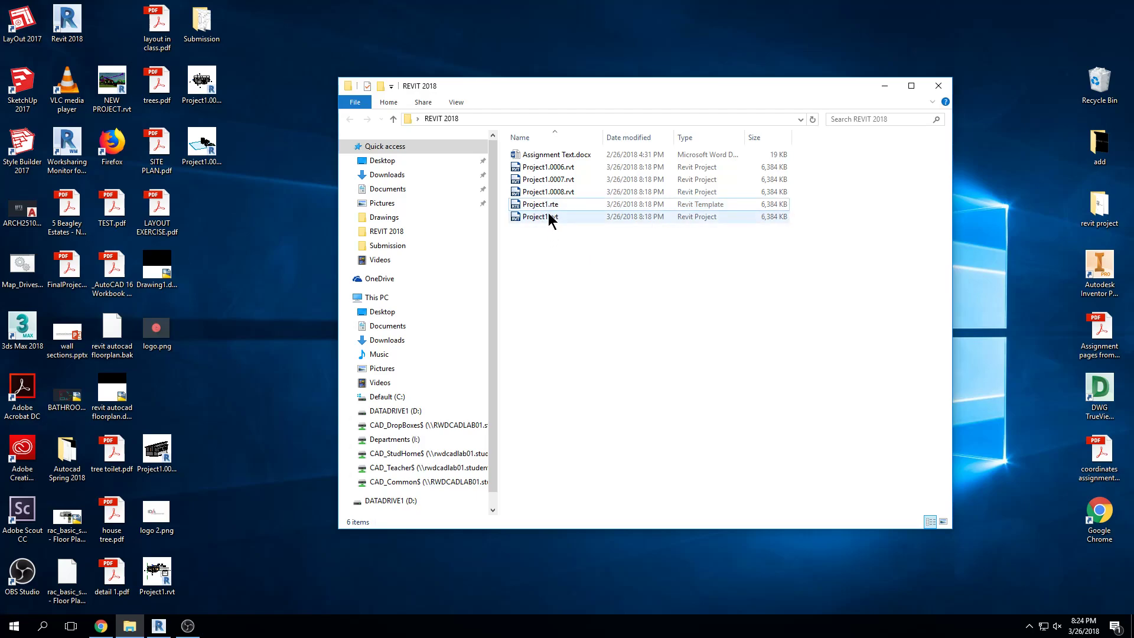
left_click(551, 206)
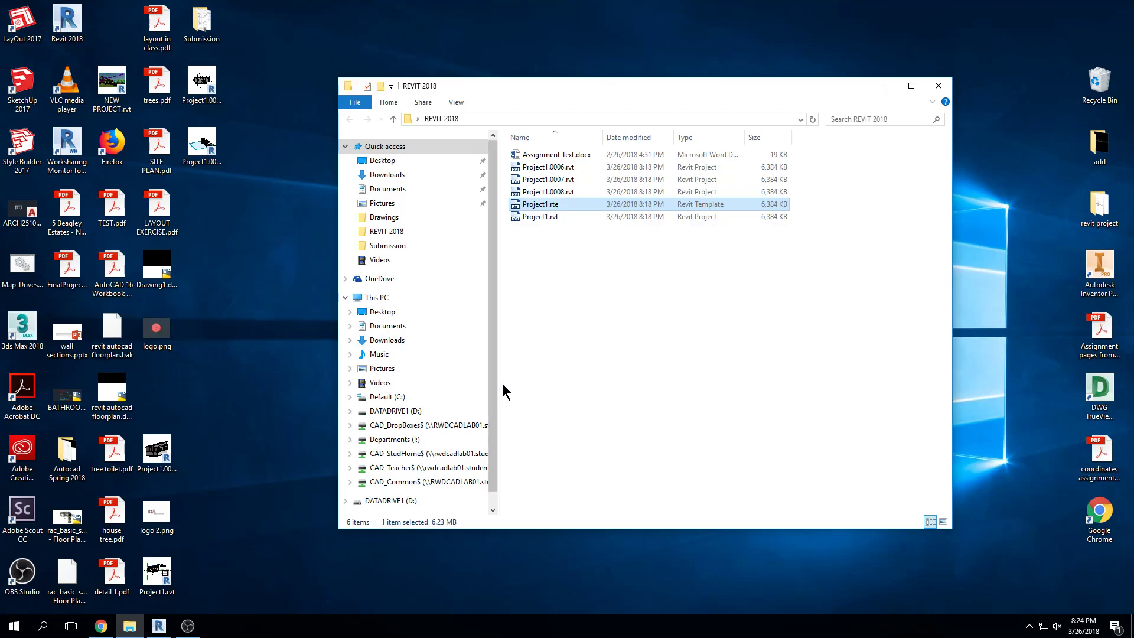
left_click(560, 354)
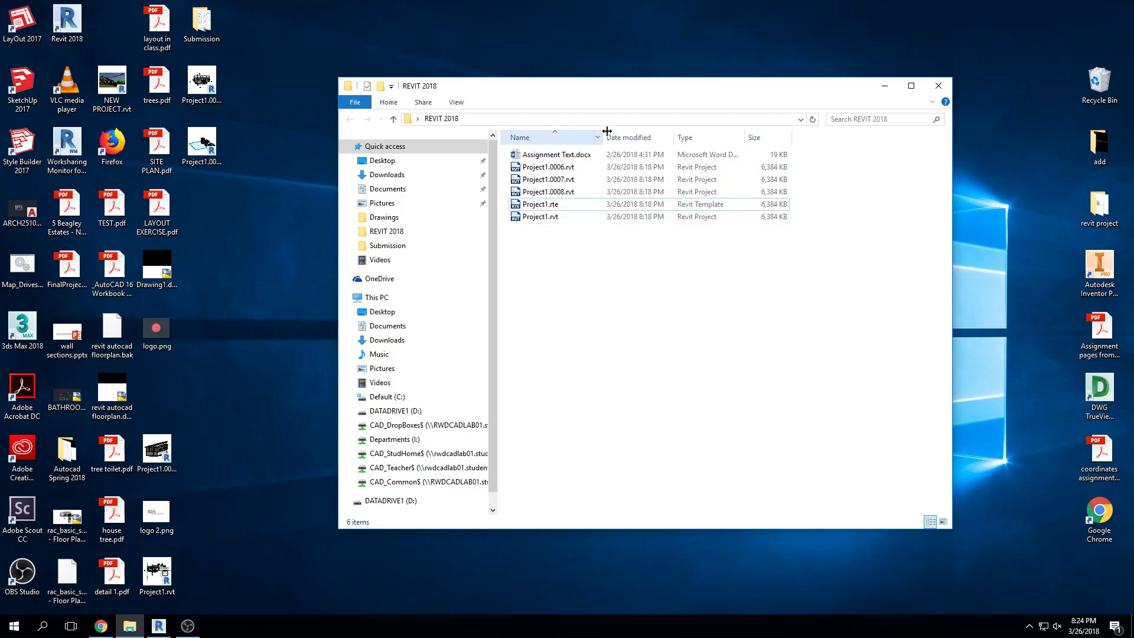
left_click_drag(567, 93, 560, 94)
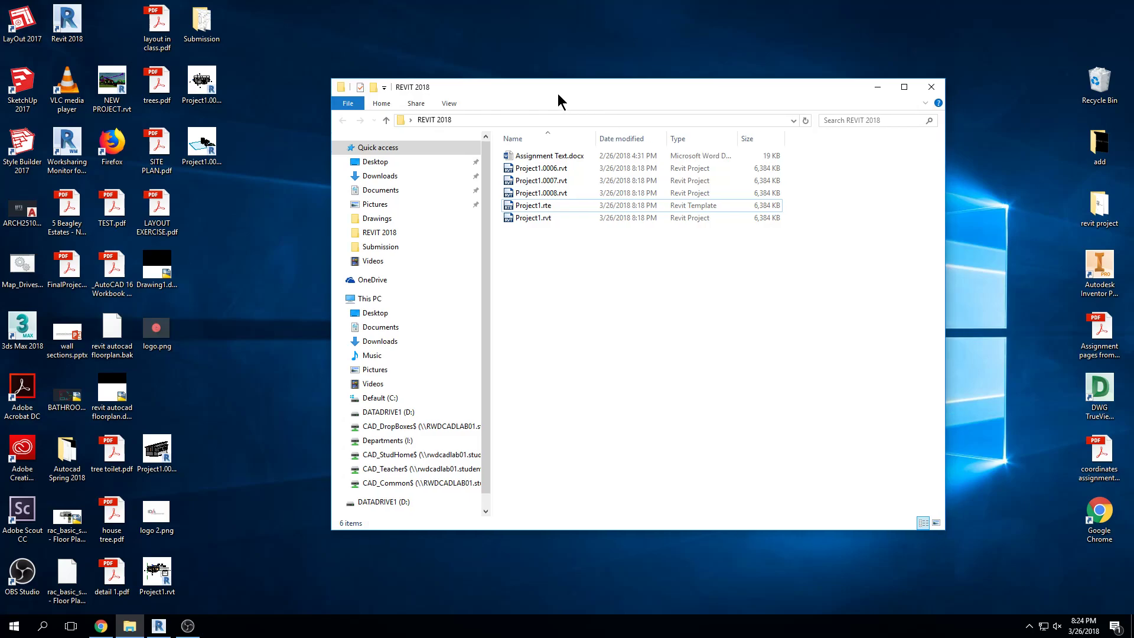
left_click(931, 87)
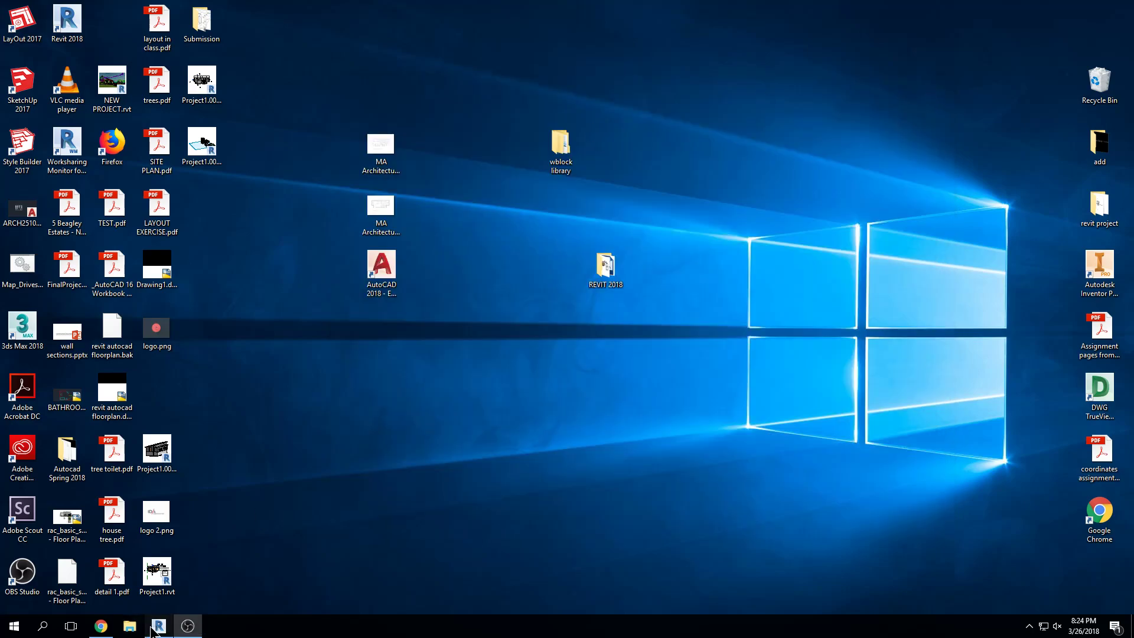
Step: Switch to Revit and open the project file Project1.rvt from the REVIT 2018 folder
left_click(158, 626)
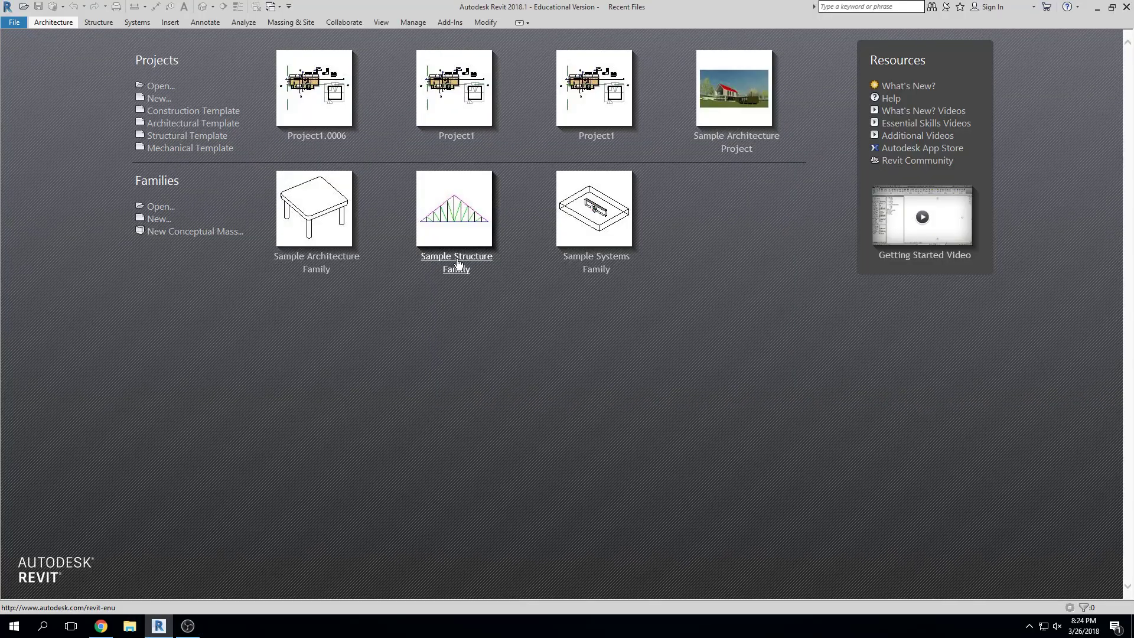
left_click(158, 87)
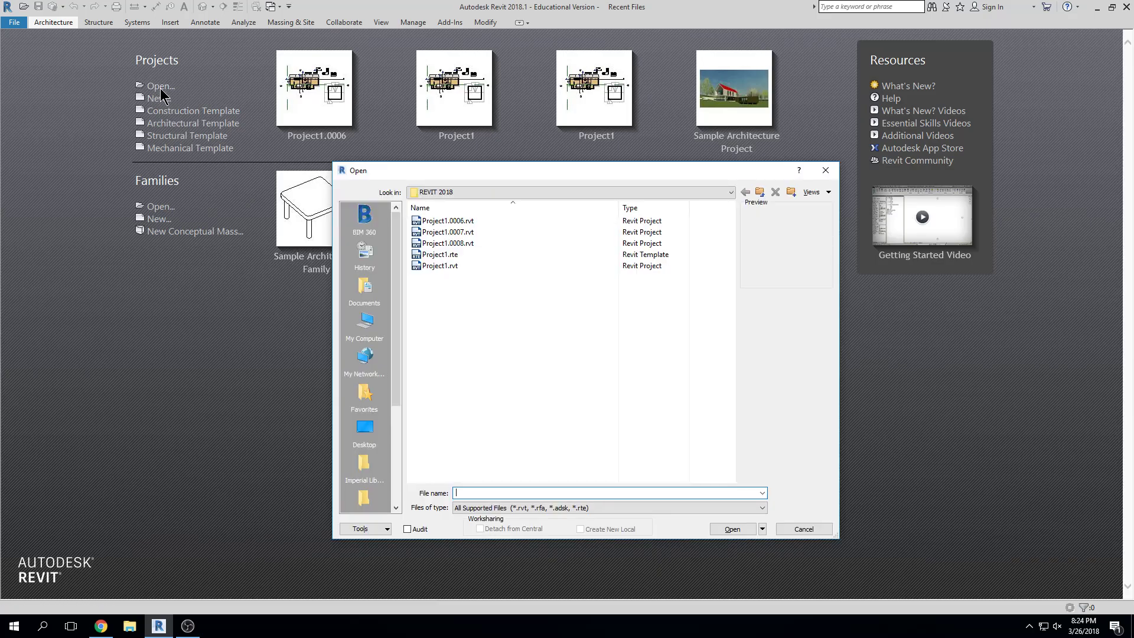
left_click(449, 266)
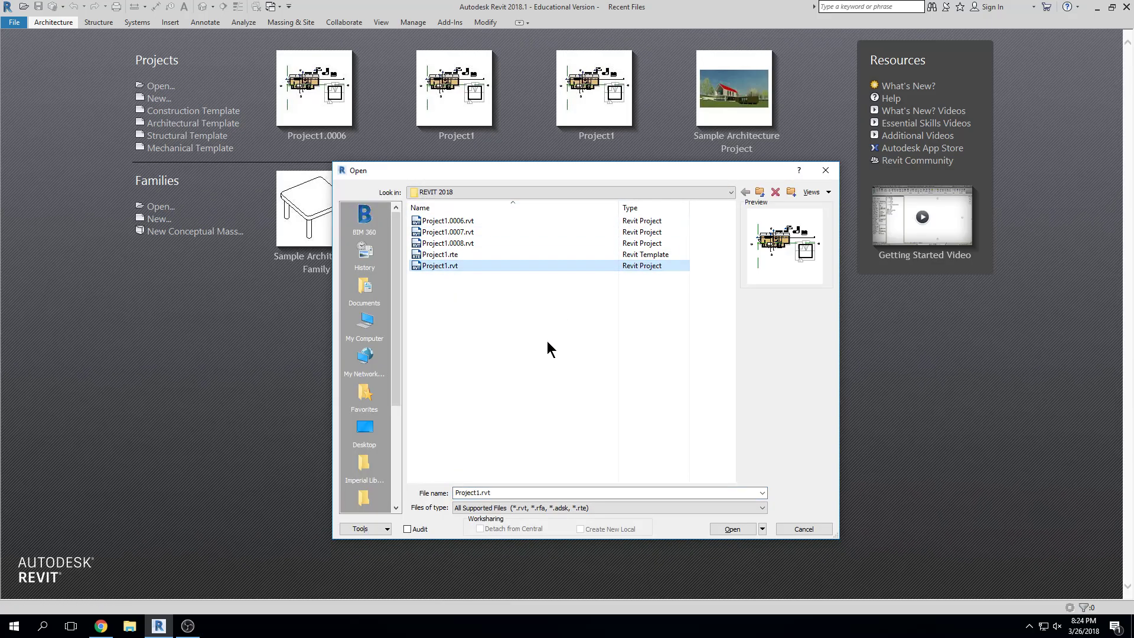
left_click(721, 529)
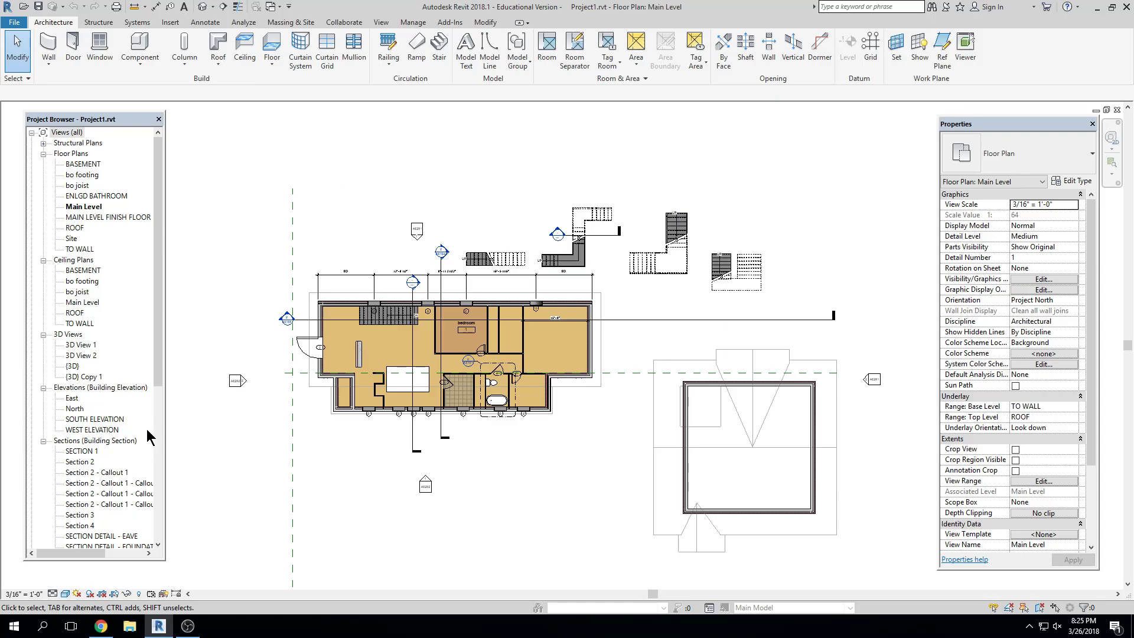
Step: Open sheet AE101 - FLOOR PLAN and delete both the main floor plan and the enlarged bathroom viewports from it
left_click_drag(158, 368, 156, 509)
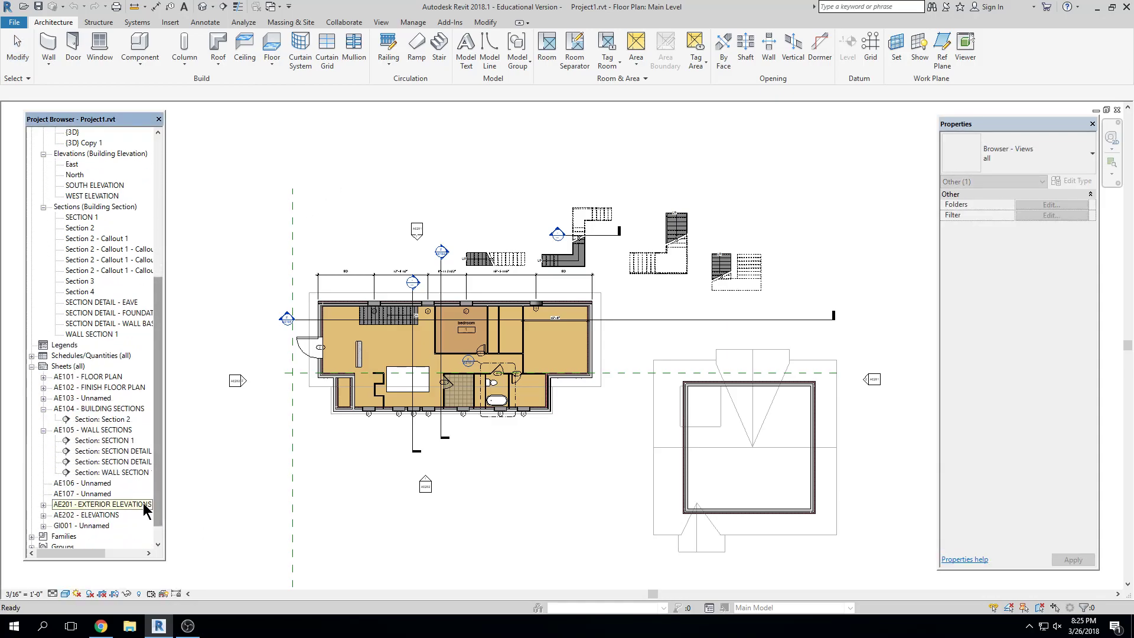
double_click(81, 377)
left_click(760, 335)
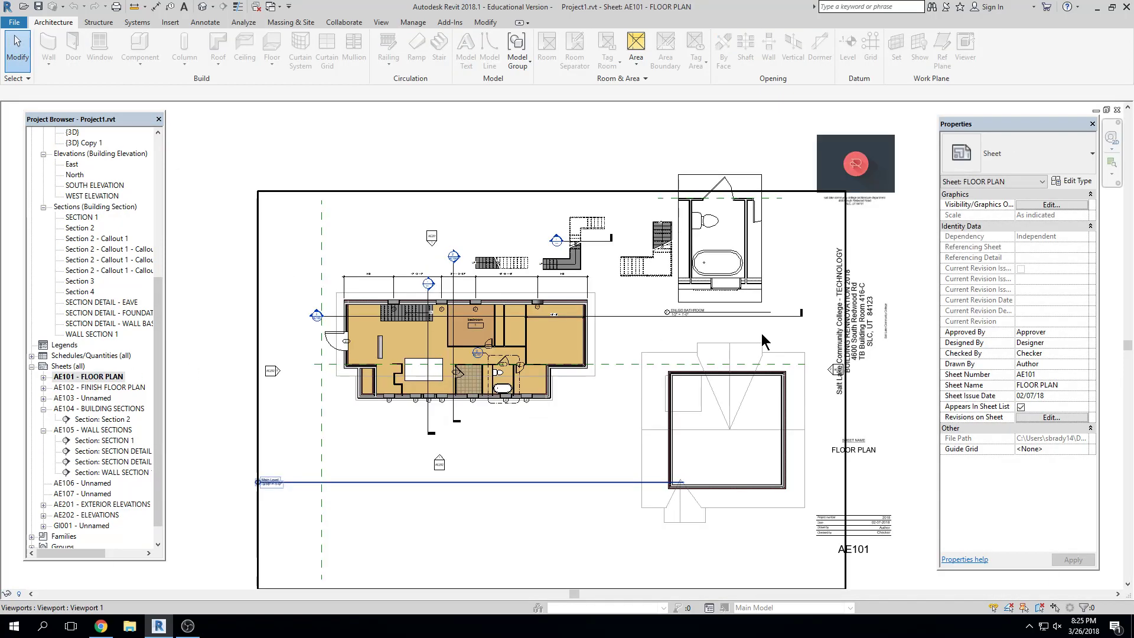
scroll(905, 405, "down", 1)
middle_click_drag(905, 405, 862, 305)
left_click(789, 291)
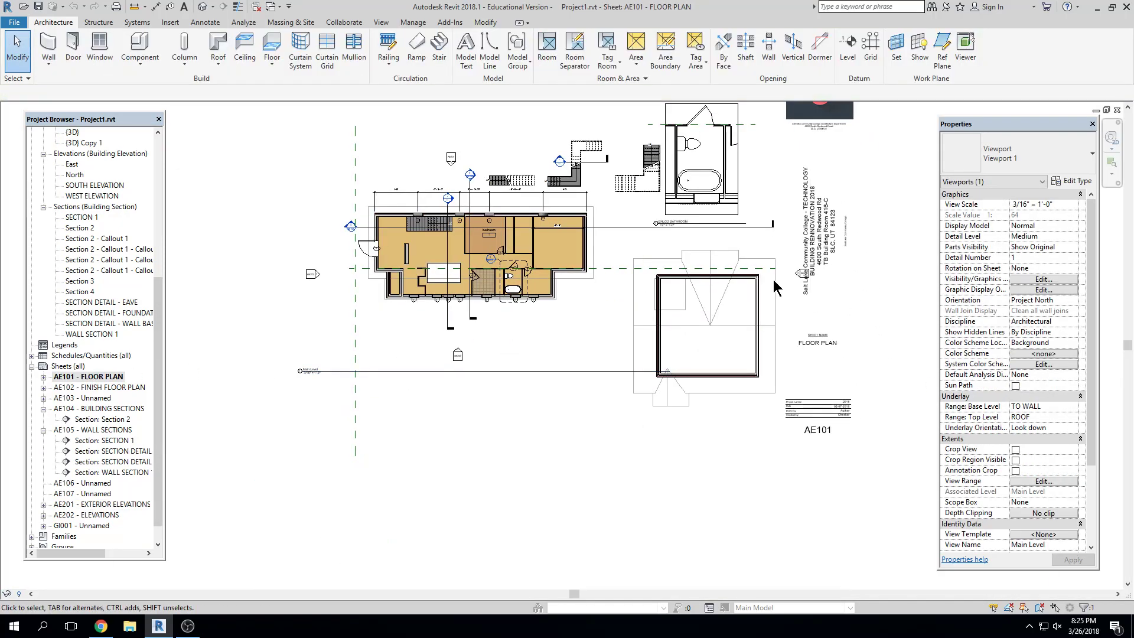
left_click(698, 219)
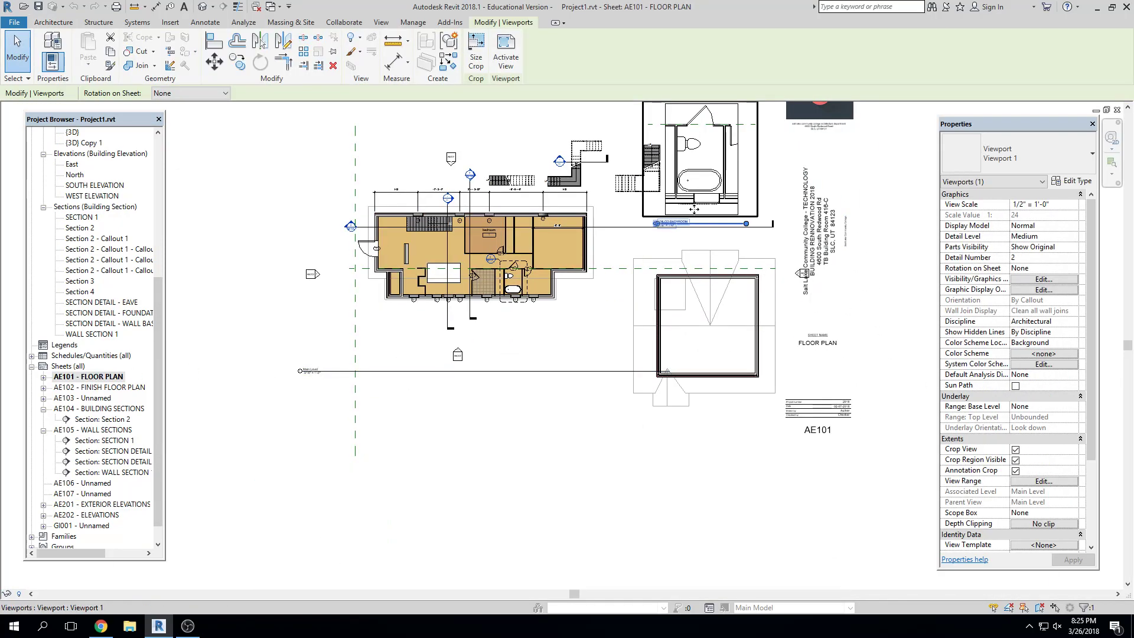
left_click(550, 236, "ctrl")
key("Delete")
scroll(602, 378, "up", 2)
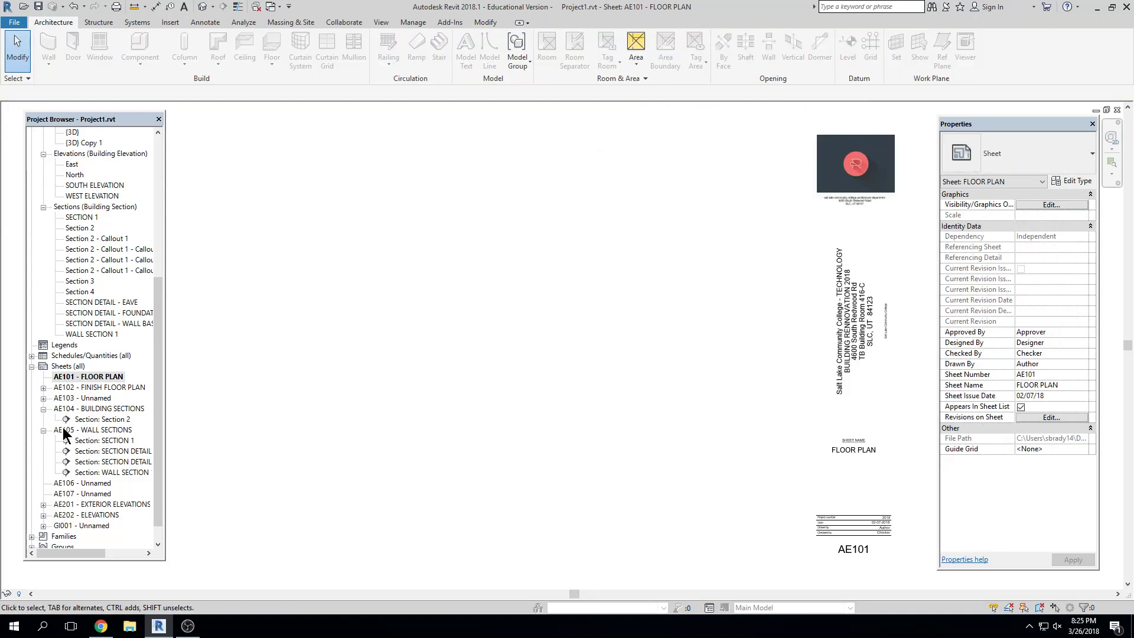
Step: Delete the sheets AE102 - FINISH FLOOR PLAN, AE103 - Unnamed and AE104 - BUILDING SECTIONS from the project
left_click(87, 387)
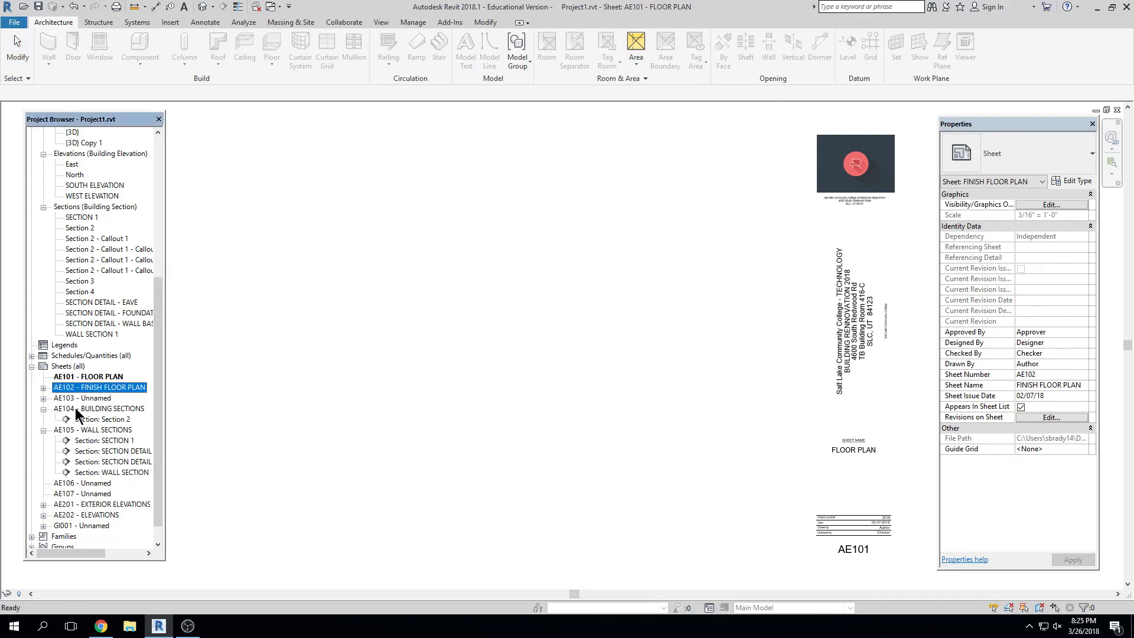
left_click(90, 526, "shift")
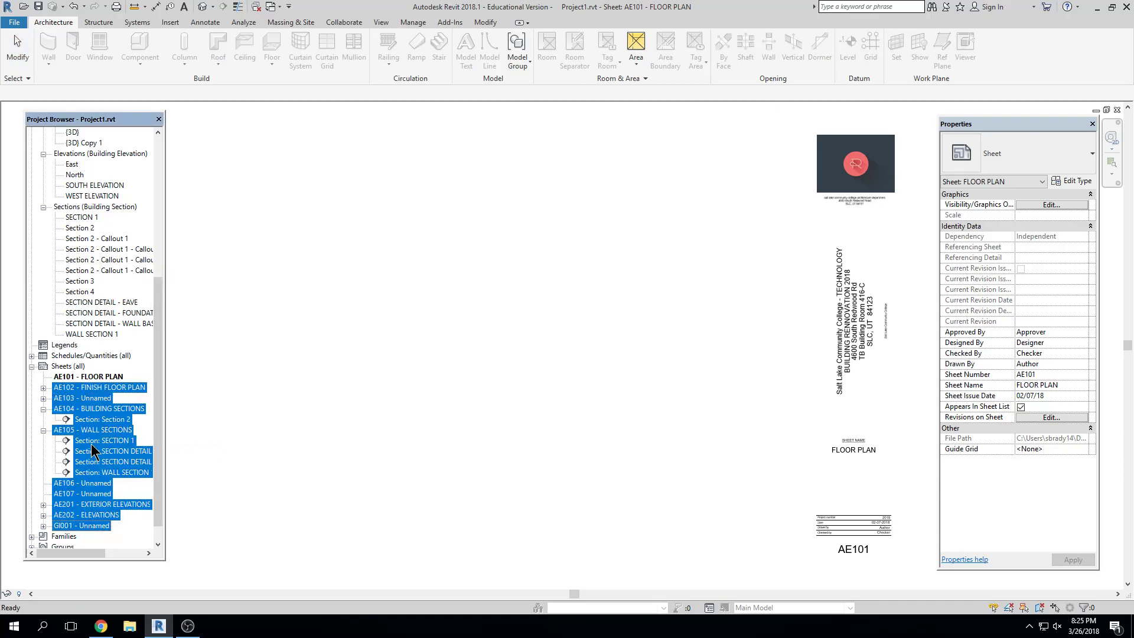
left_click(110, 390)
left_click(107, 398, "shift")
left_click(106, 408, "shift")
right_click(107, 413)
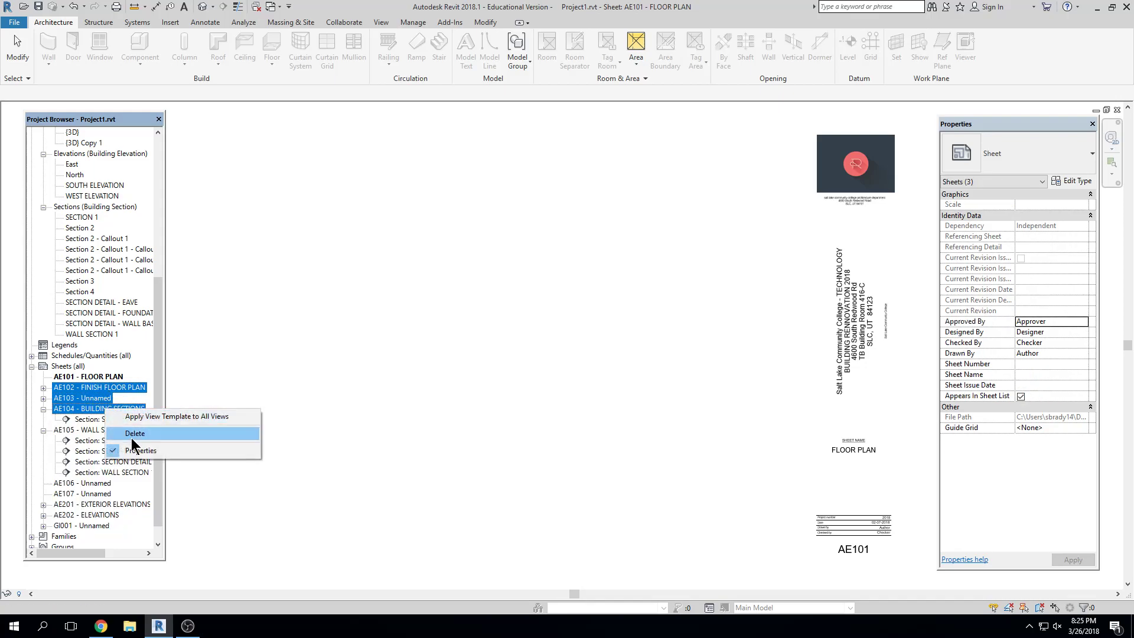
left_click(133, 436)
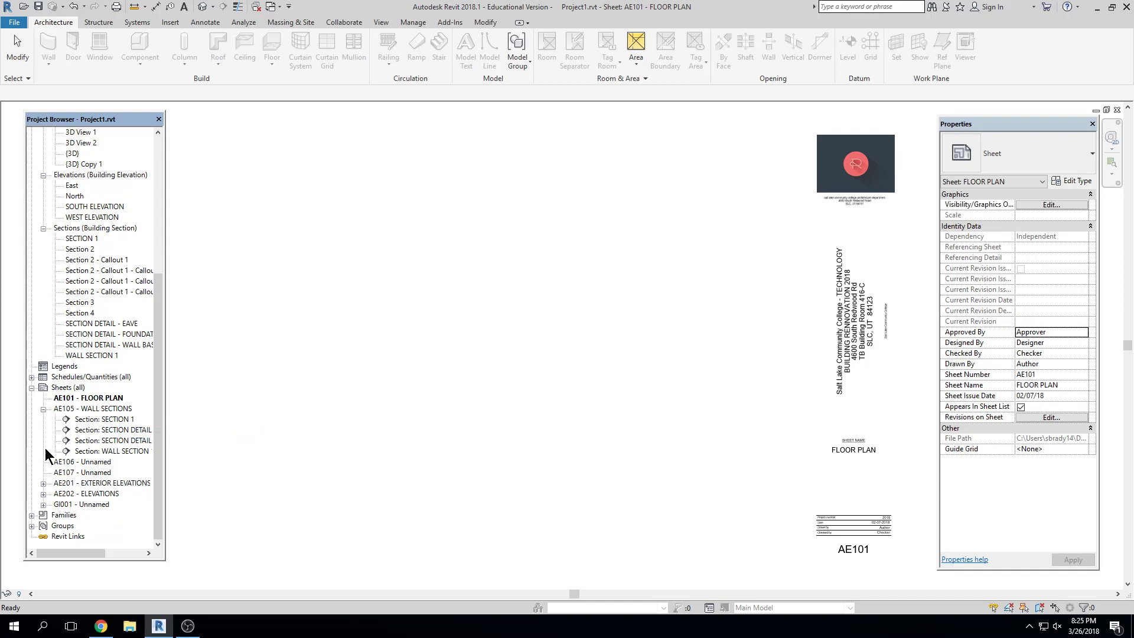
Step: Delete the sheet AE105 - WALL SECTIONS from the project
left_click(115, 398)
left_click(111, 408)
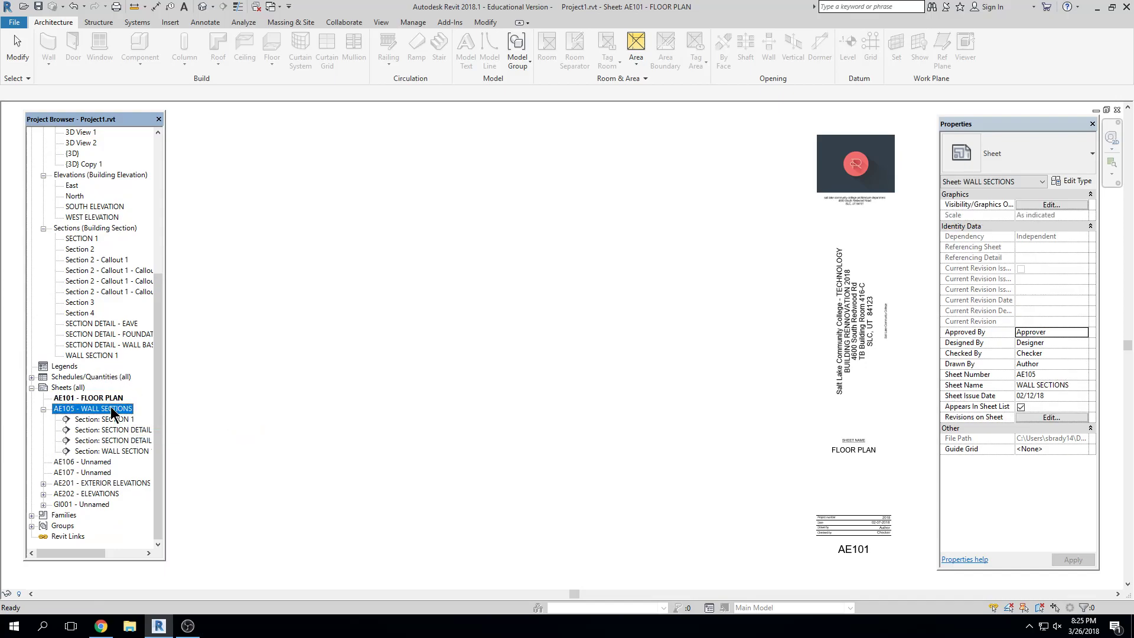
right_click(114, 413)
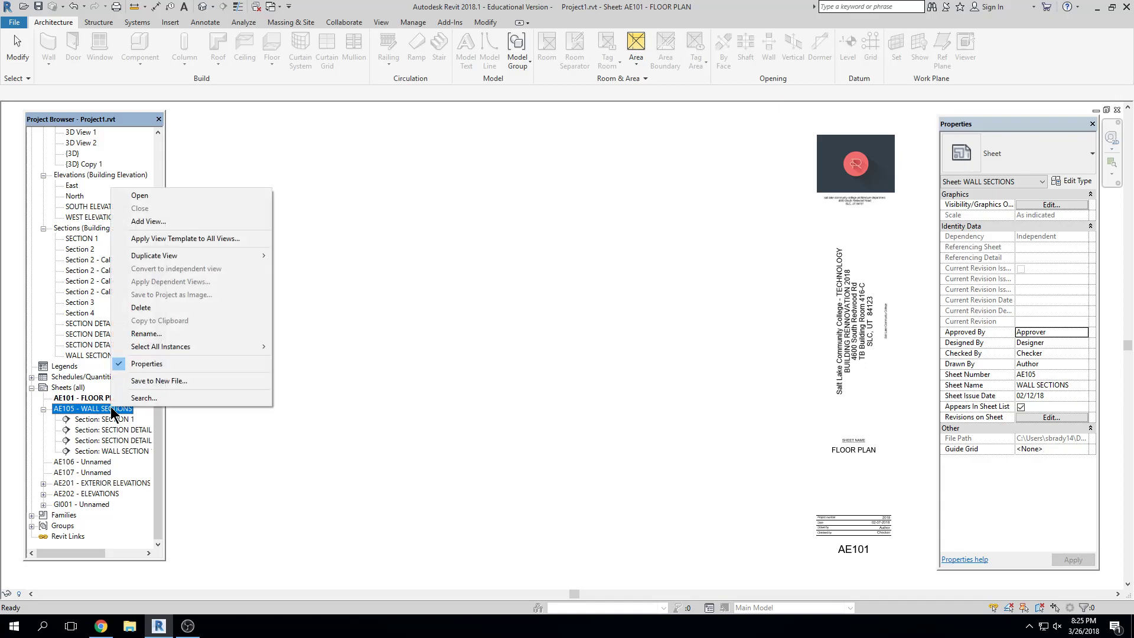
left_click(144, 309)
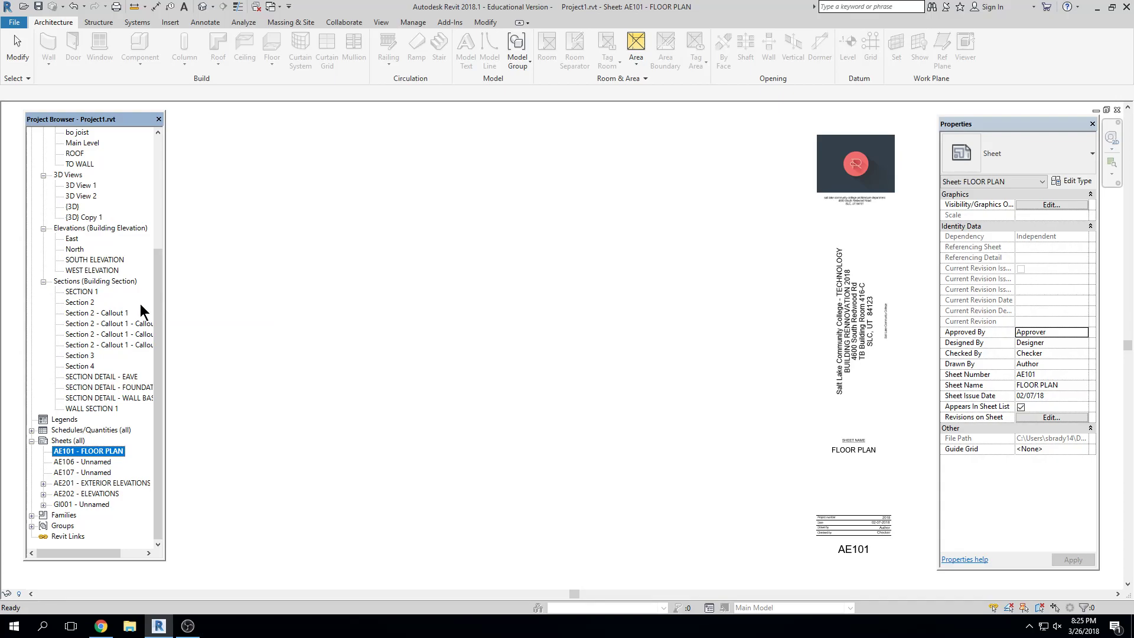
Step: Delete the two unnamed sheets AE106 and AE107 together
left_click(83, 462)
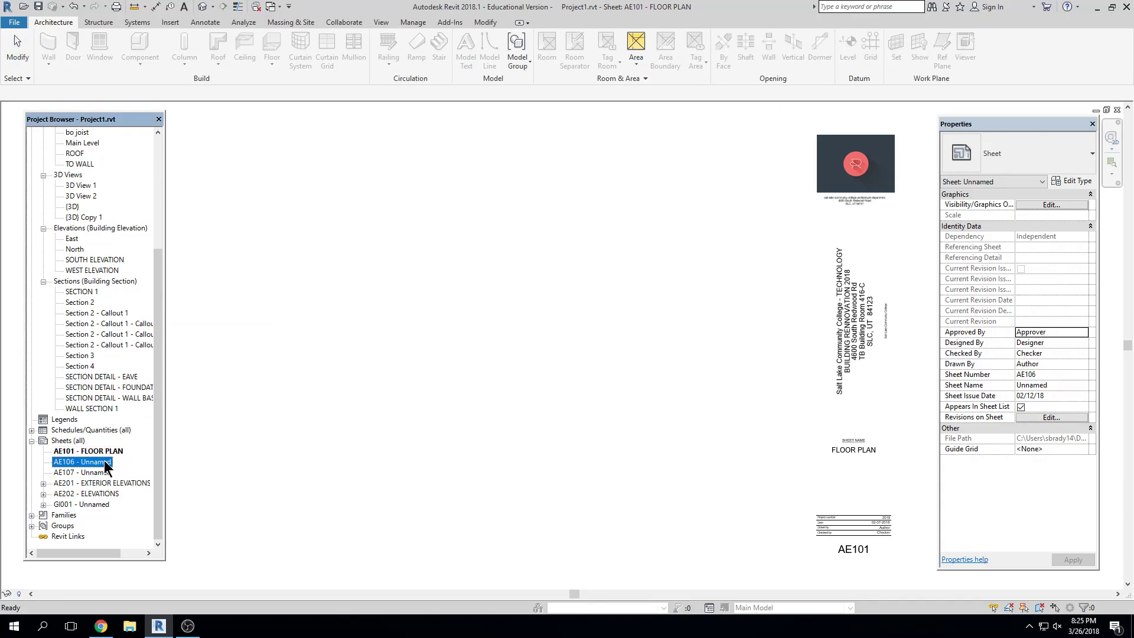
left_click(106, 472, "shift")
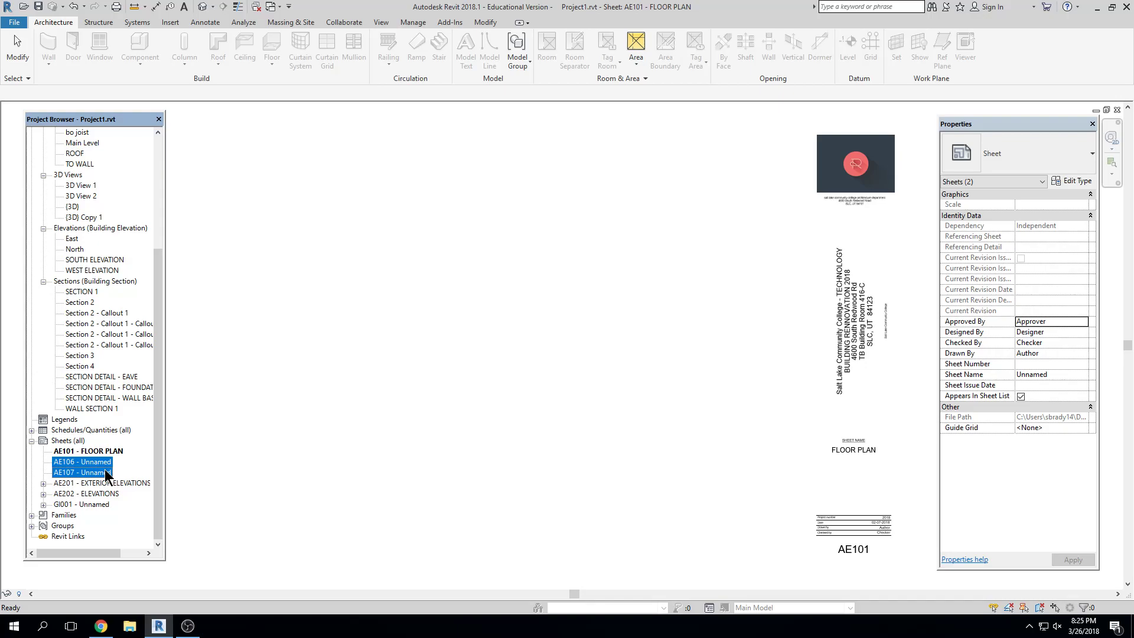
right_click(107, 473)
left_click(144, 496)
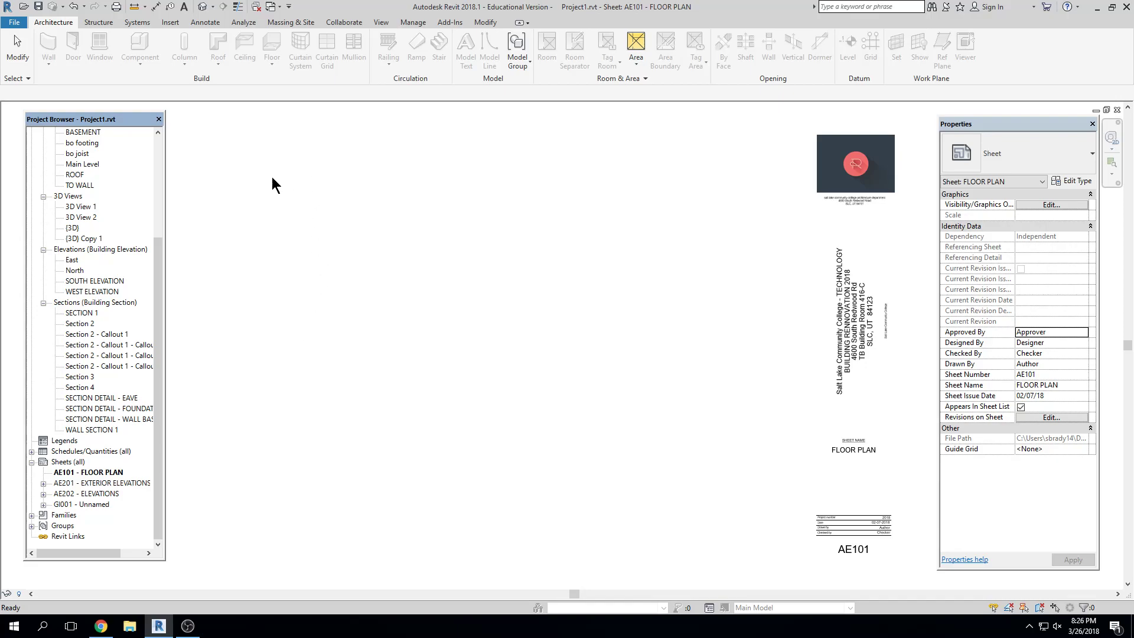
Step: Delete the sheet GI001 - Unnamed from the project
left_click(98, 483)
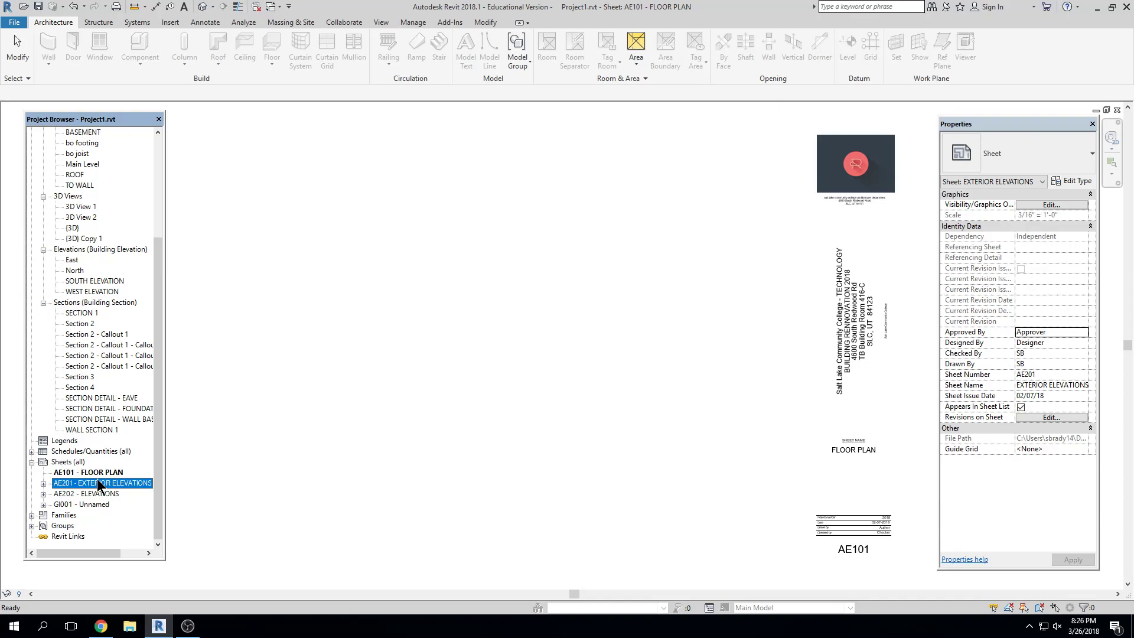
left_click(105, 495, "ctrl")
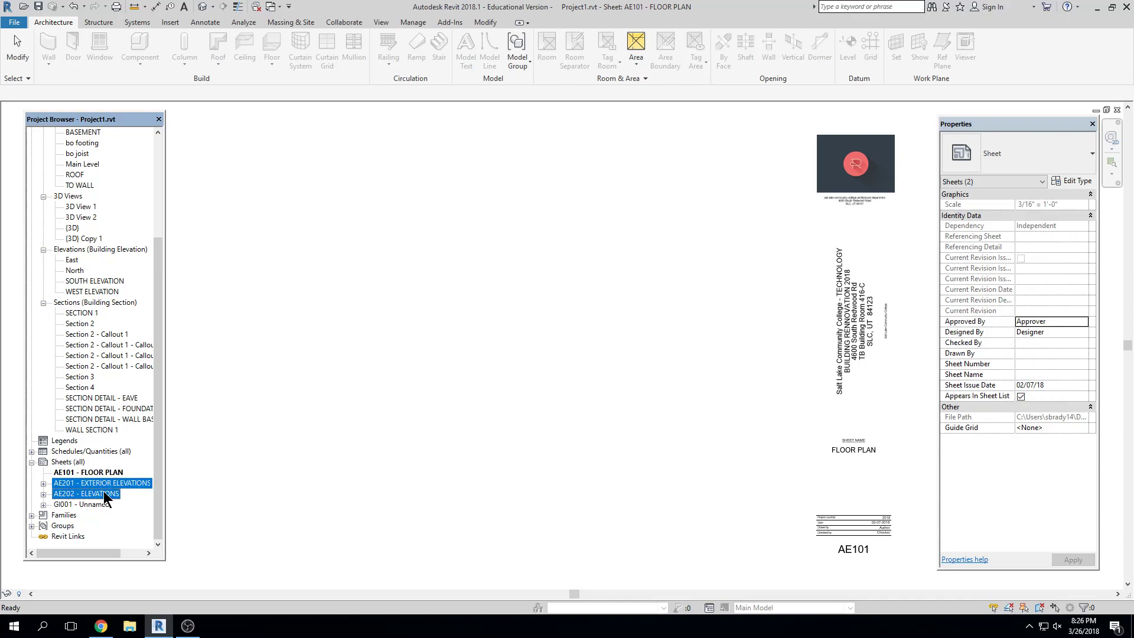
left_click(105, 506)
right_click(104, 506)
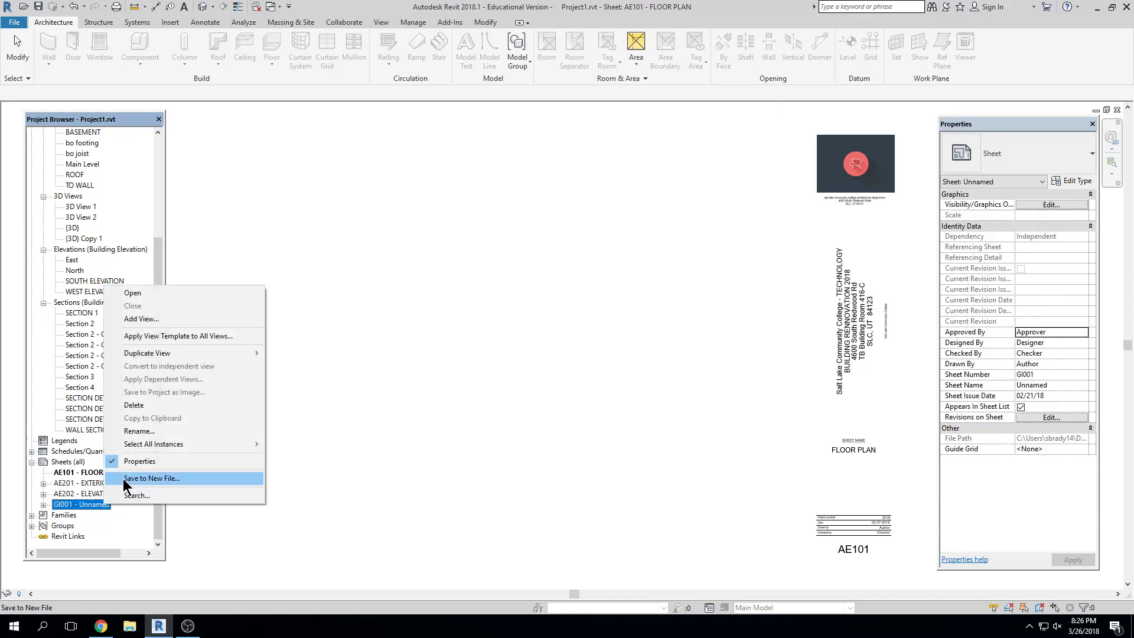
left_click(136, 405)
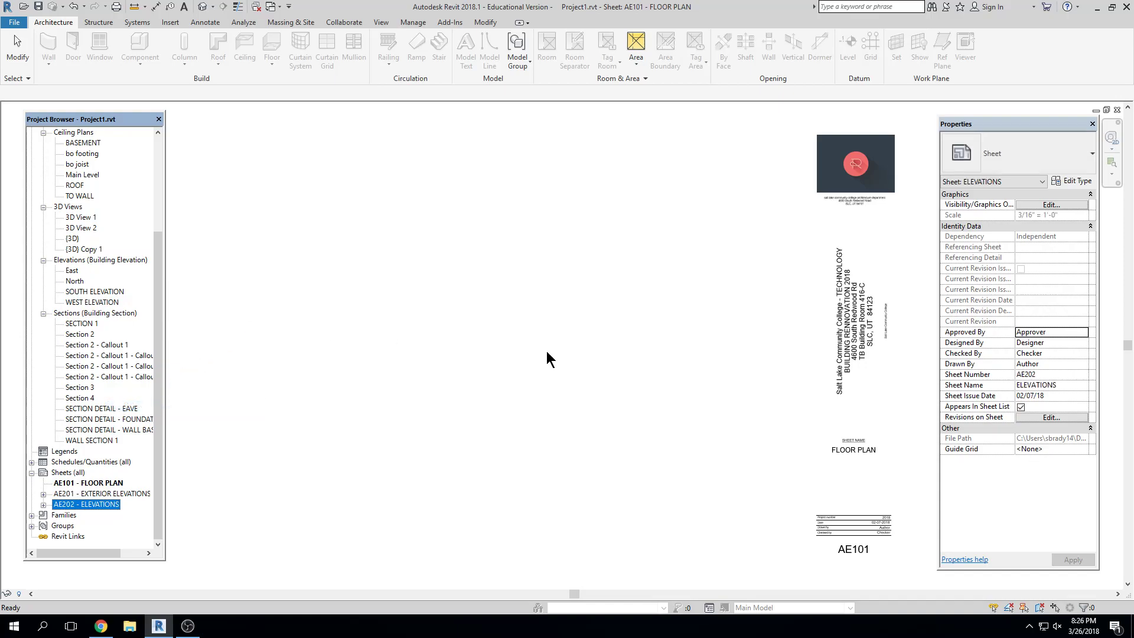
left_click(438, 349)
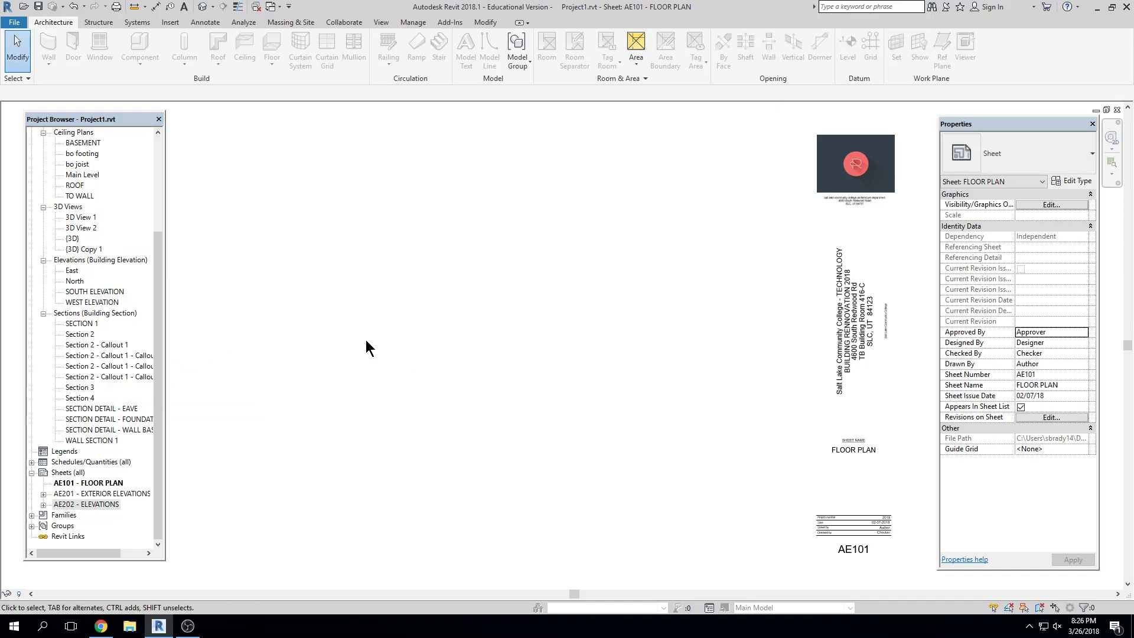
middle_click_drag(403, 339, 412, 341)
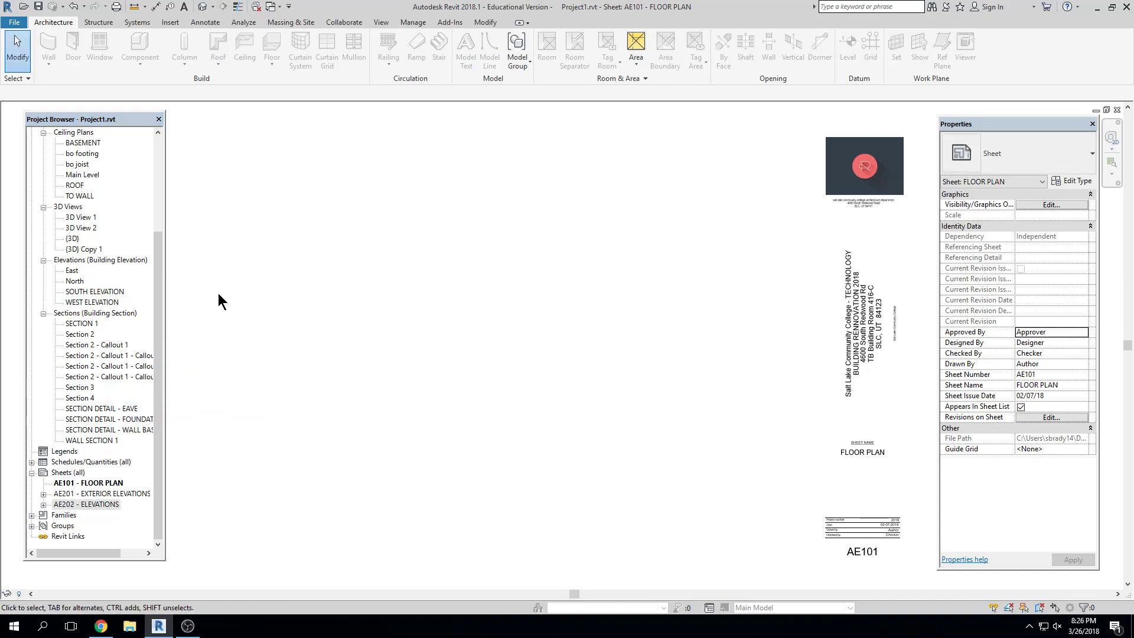
Step: Try to delete the East and North elevations listed under sheet AE201 - EXTERIOR ELEVATIONS
left_click(43, 494)
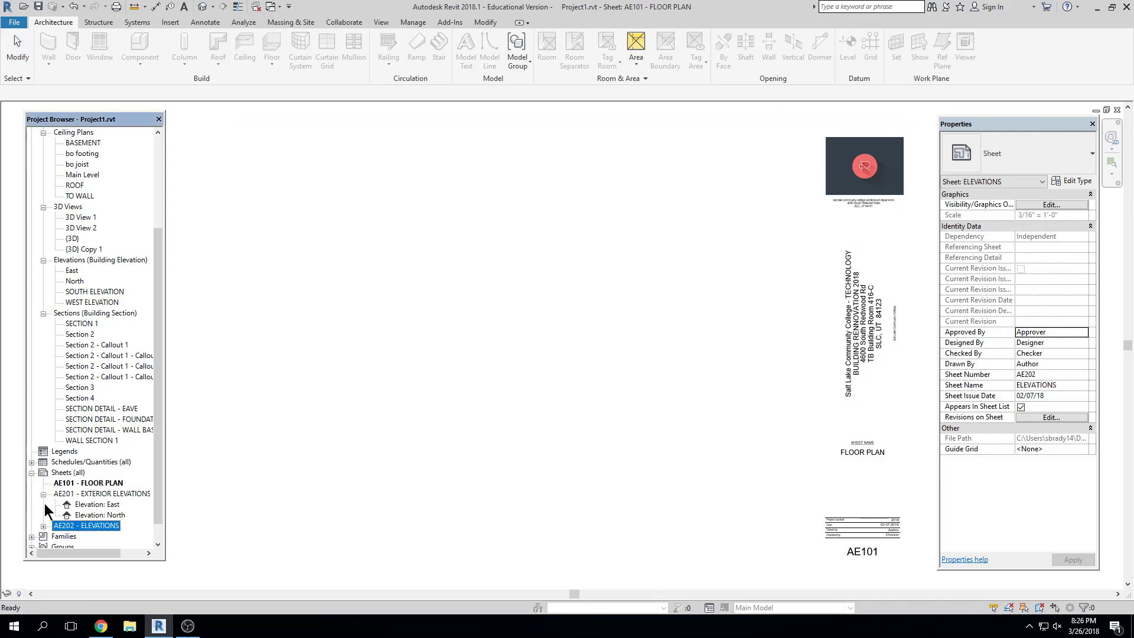
left_click(43, 526)
left_click(85, 495)
left_click(86, 505, "ctrl")
right_click(86, 506)
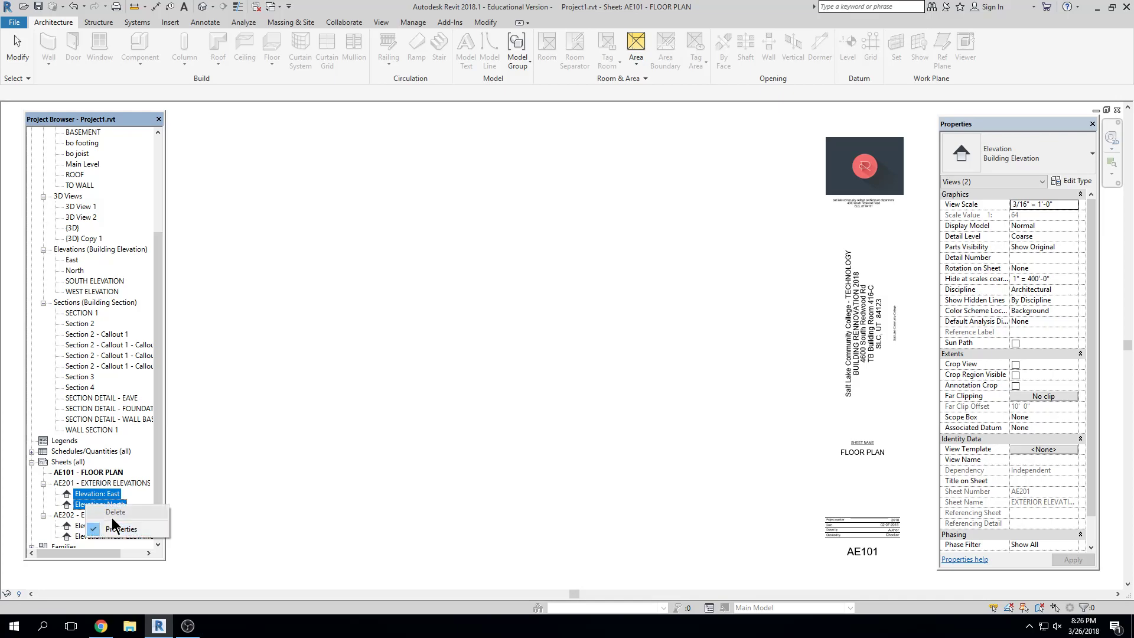
left_click(234, 483)
Step: Open sheet AE201 - EXTERIOR ELEVATIONS and delete both elevation viewports from it
double_click(100, 482)
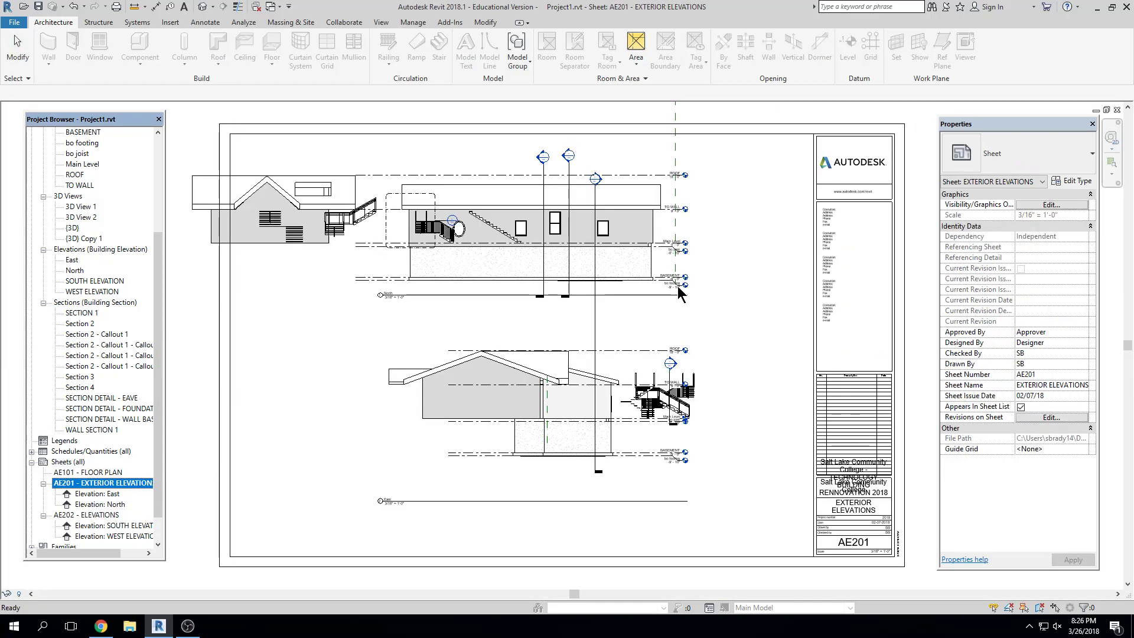
left_click(544, 244)
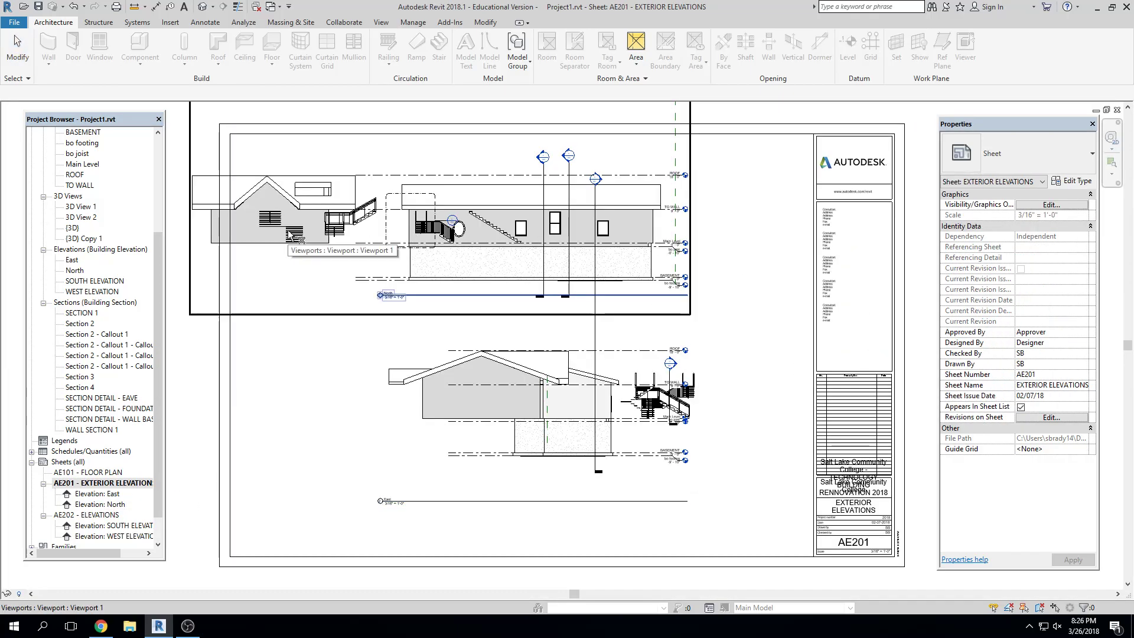
key("Delete")
key("Delete")
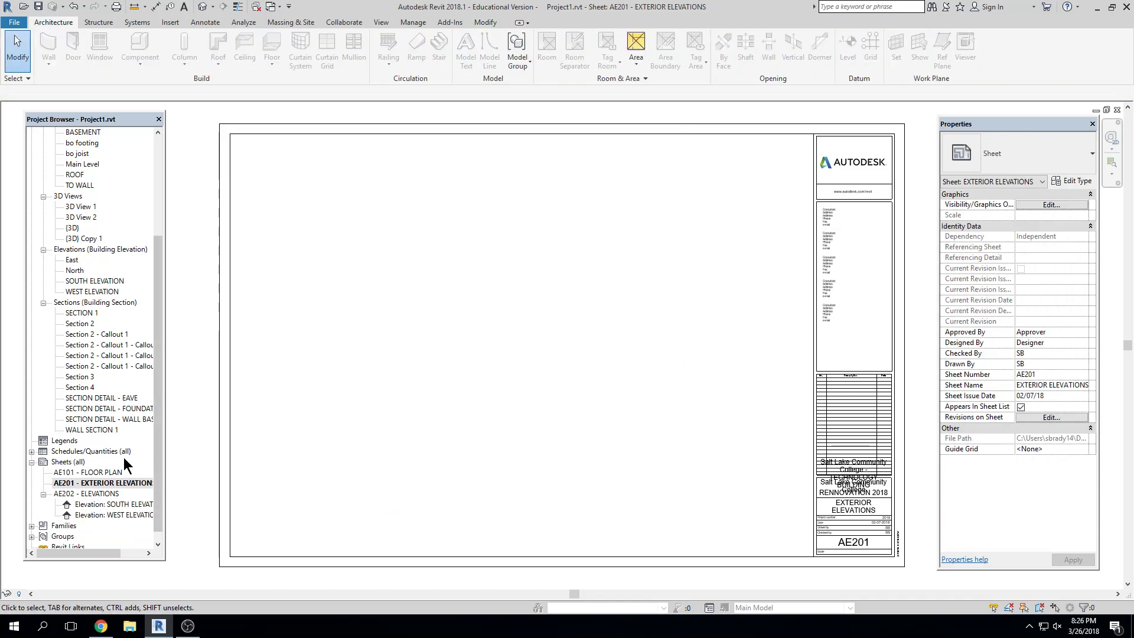
Step: Open sheet AE202 - ELEVATIONS and delete the south and west elevation viewports from it
double_click(109, 494)
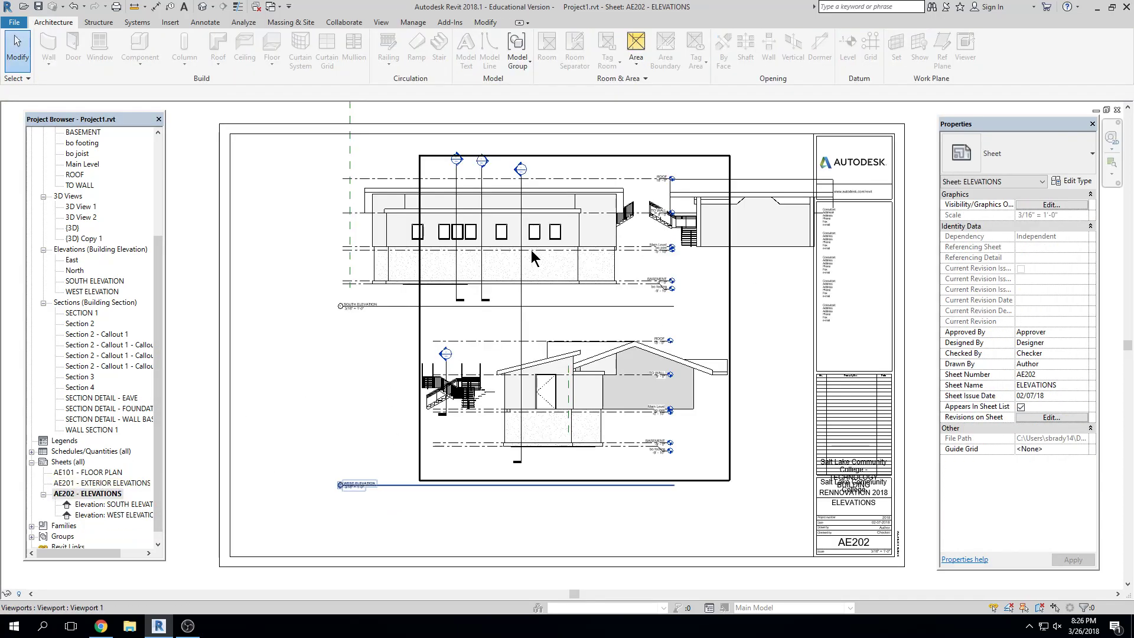
left_click(531, 251)
key("Delete")
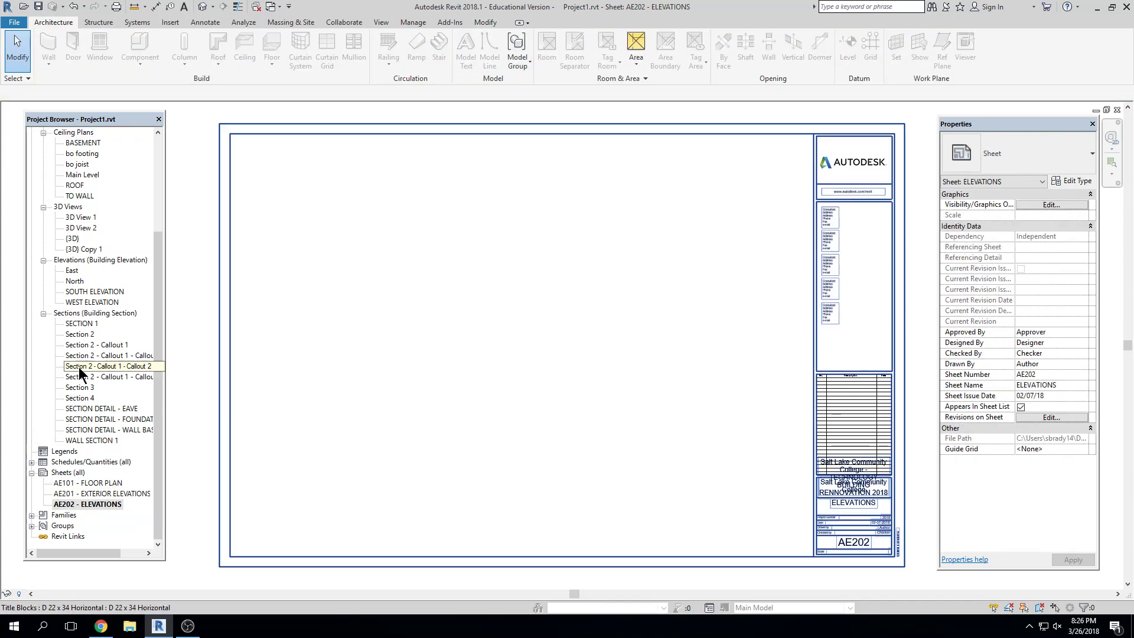
Step: Return to sheet AE101 - FLOOR PLAN and look over its title block
double_click(89, 482)
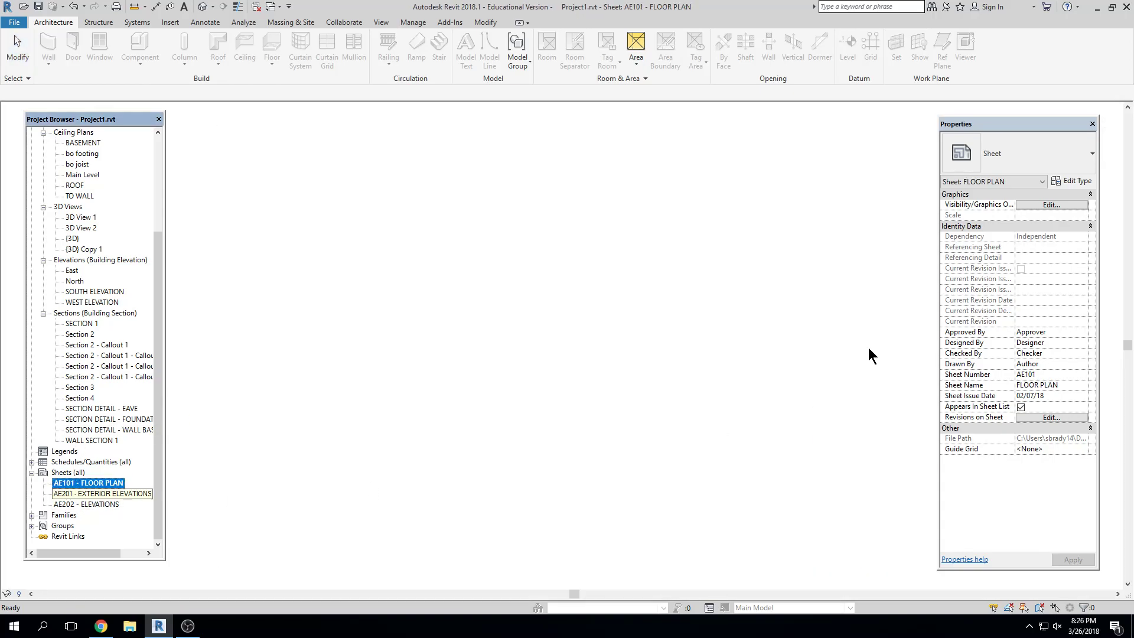
left_click(332, 273)
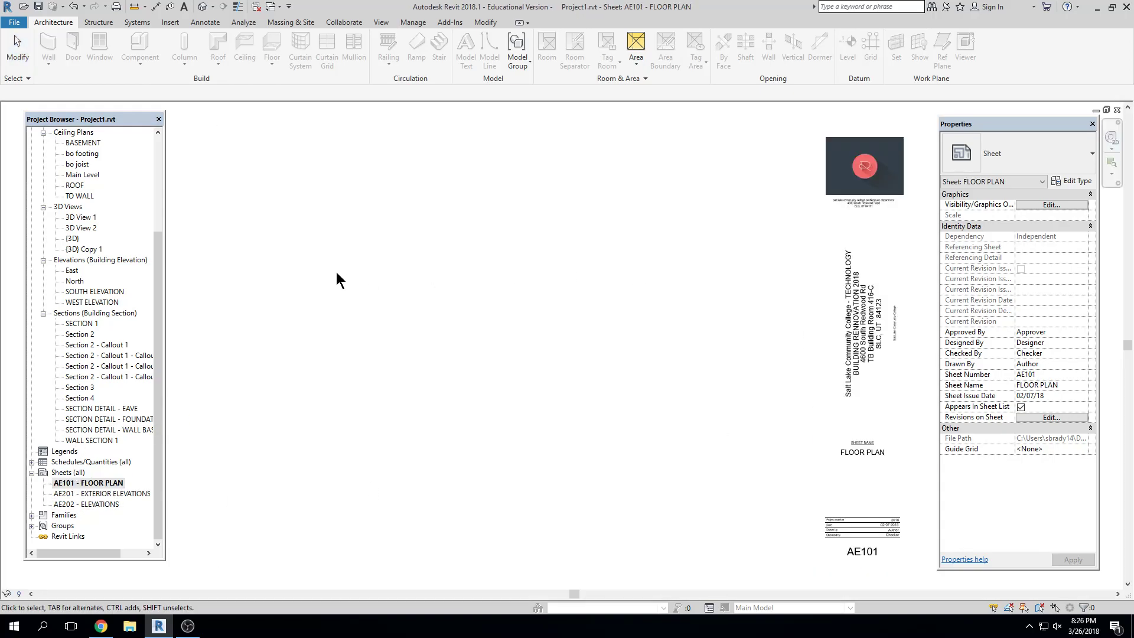
scroll(567, 251, "down", 3)
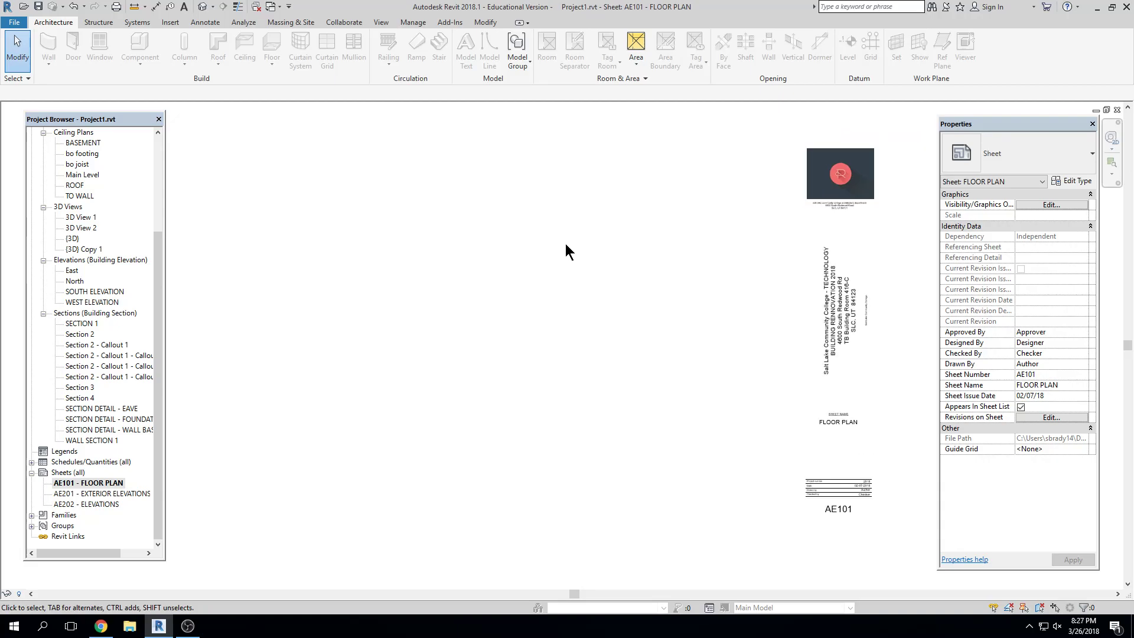
middle_click_drag(589, 252, 596, 251)
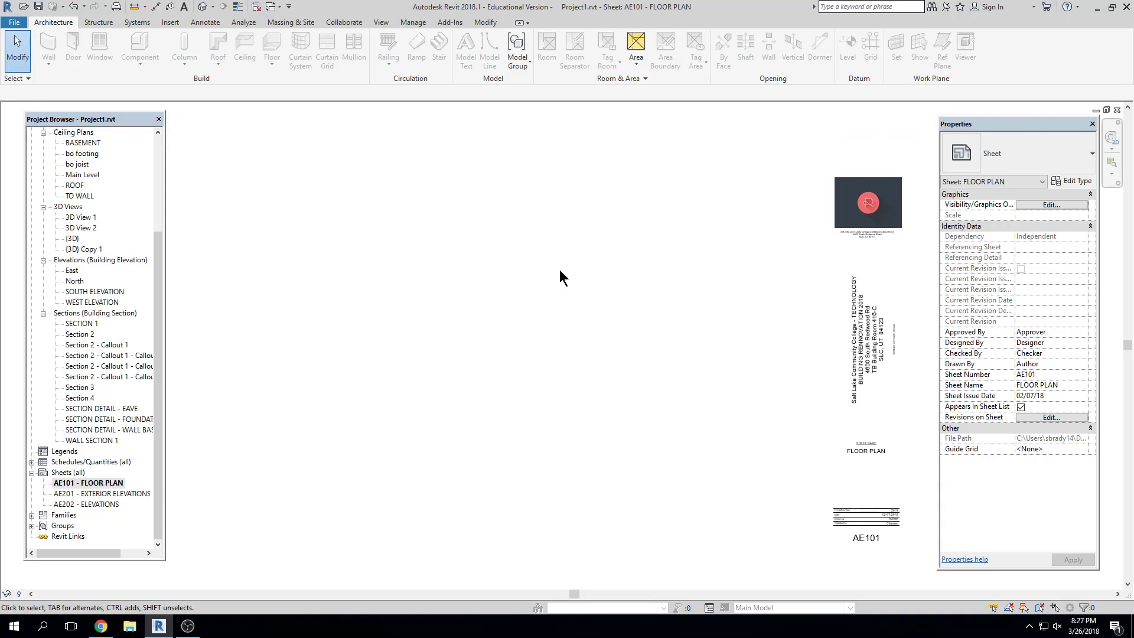
Step: Open the Main Level floor plan and delete all loose stairs above the house together with the section mark crossing them
left_click_drag(158, 264, 178, 132)
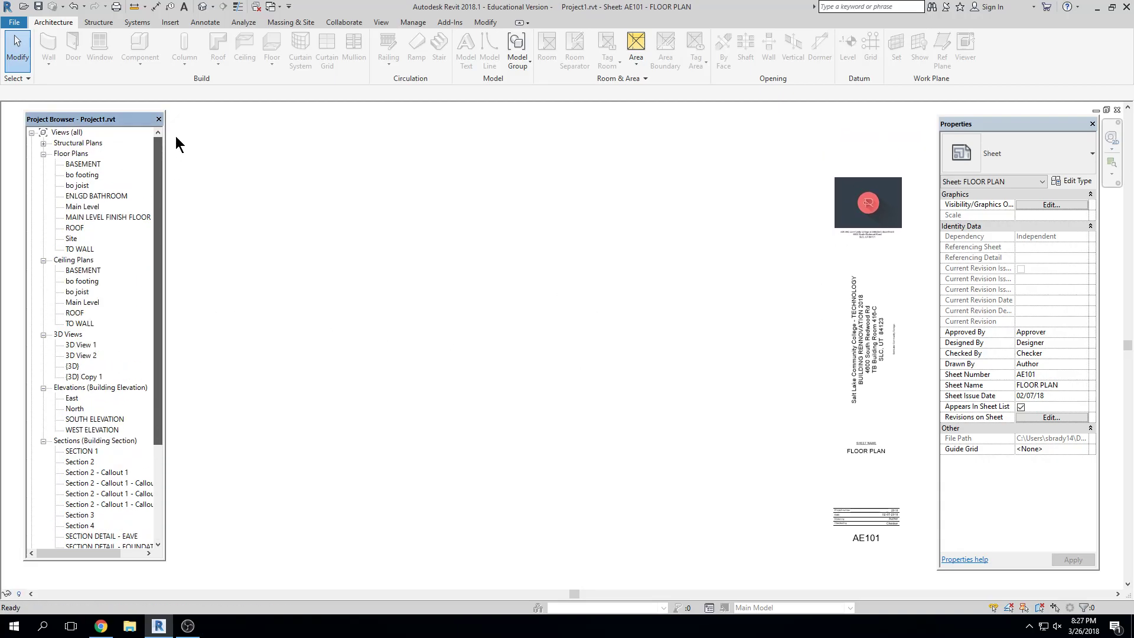
double_click(79, 206)
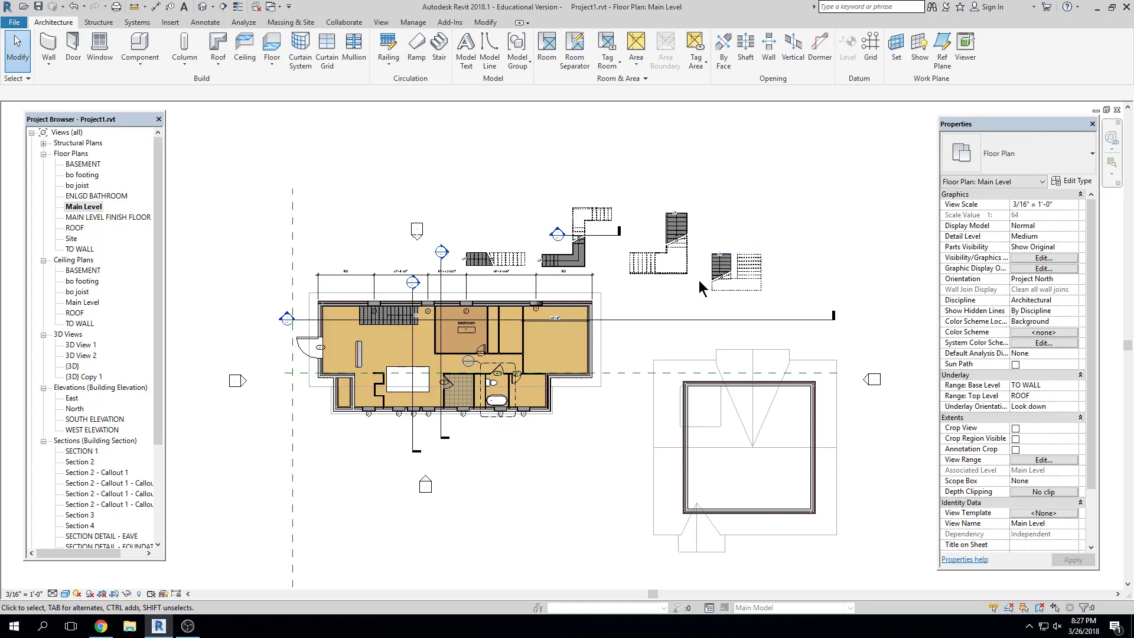
left_click_drag(614, 307, 815, 143)
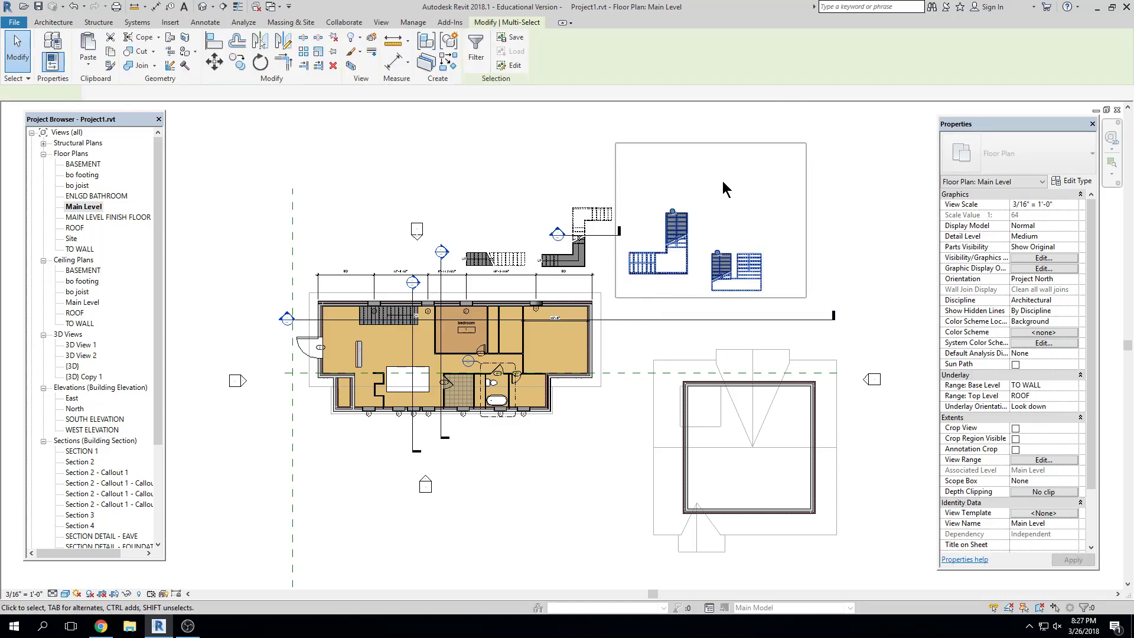
key("Delete")
left_click_drag(708, 182, 482, 254)
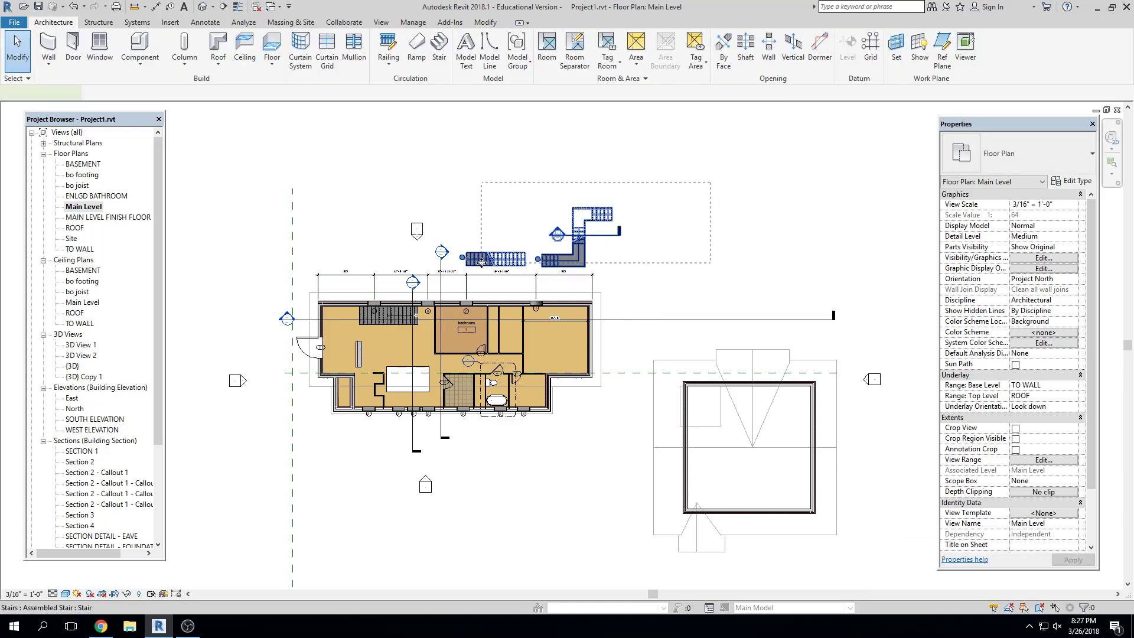
key("Delete")
left_click(628, 348)
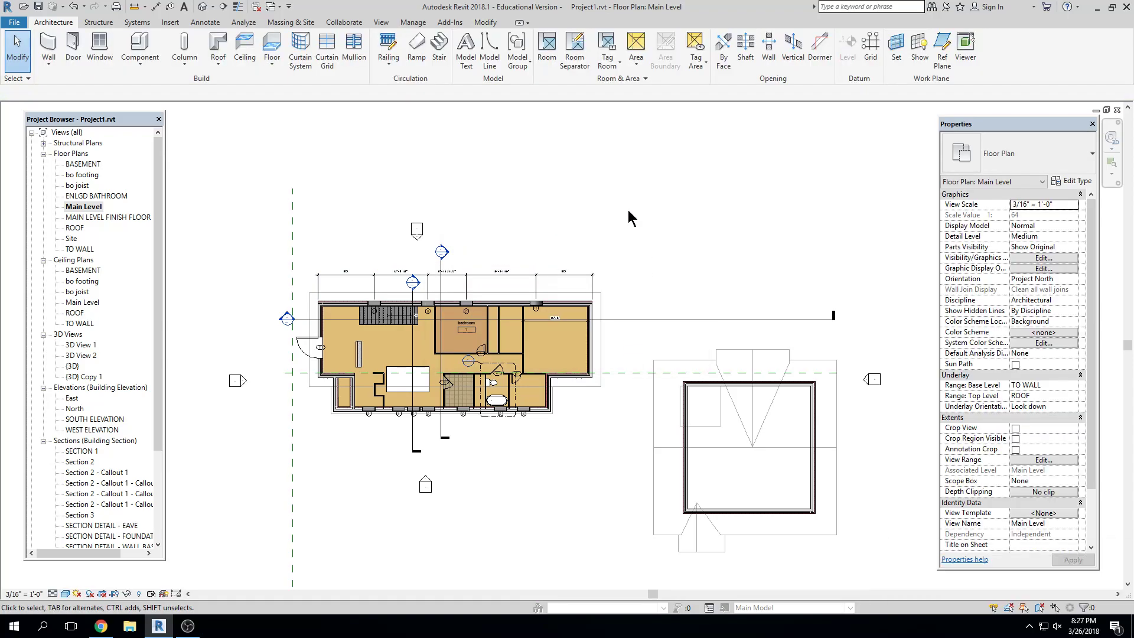
Step: Extend the head of the Section 3 line upward to line up with the neighbouring section head above the house
middle_click_drag(541, 261, 551, 203)
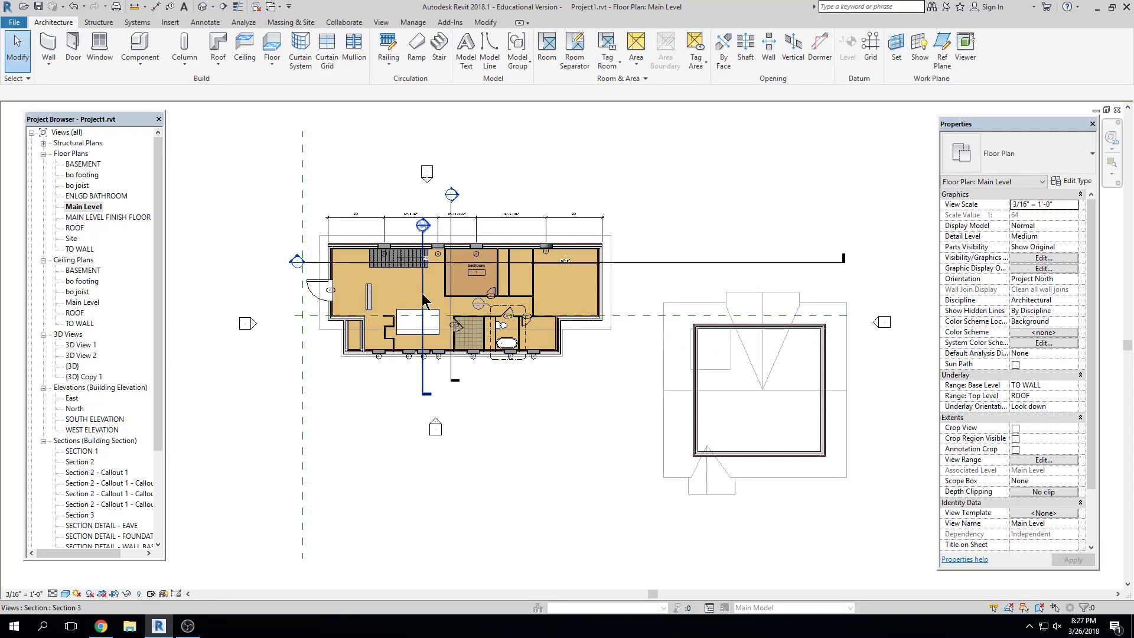
left_click(422, 250)
scroll(422, 250, "up", 1)
middle_click_drag(423, 225, 440, 275)
scroll(441, 275, "up", 1)
left_click_drag(441, 274, 440, 211)
key("Escape")
middle_click_drag(452, 313, 457, 231)
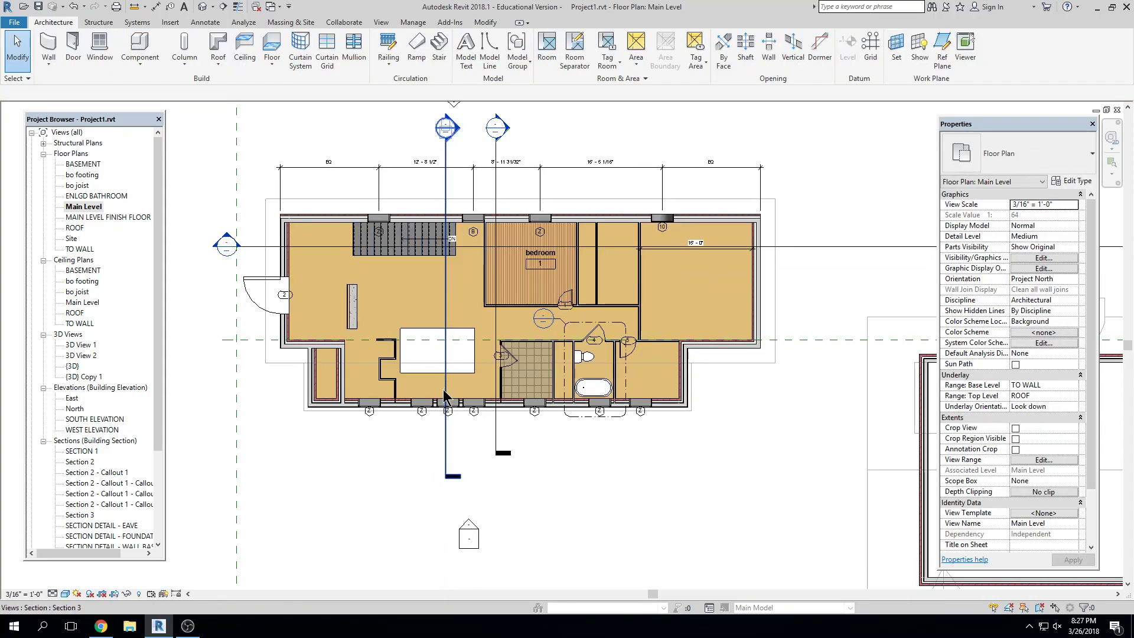
Step: Shorten the tail of the Section 3 line below the house to line up with the neighbouring section's tail
left_click(443, 440)
left_click_drag(445, 472, 444, 446)
left_click(446, 451)
key("Escape")
key("Escape")
middle_click_drag(259, 295, 439, 293)
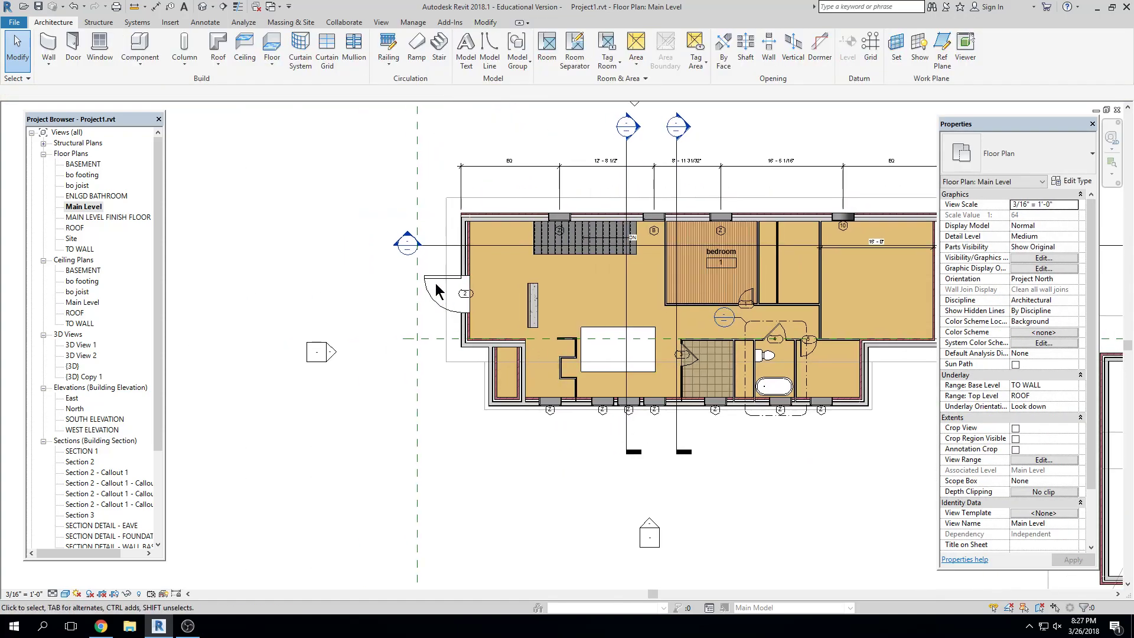
Step: Shorten the horizontal SECTION 1 line so its tail ends just beyond the house's right-hand wall
scroll(430, 251, "down", 1)
middle_click_drag(778, 255, 539, 287)
scroll(625, 265, "down", 2)
left_click(860, 267)
left_click_drag(878, 267, 820, 267)
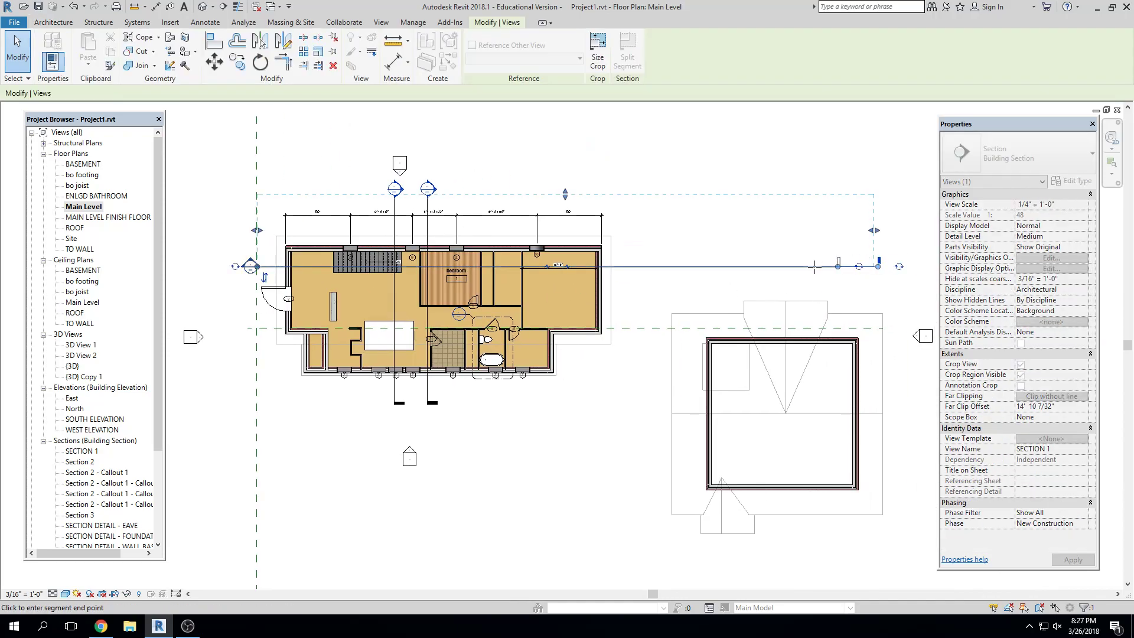
left_click_drag(616, 267, 622, 266)
key("Escape")
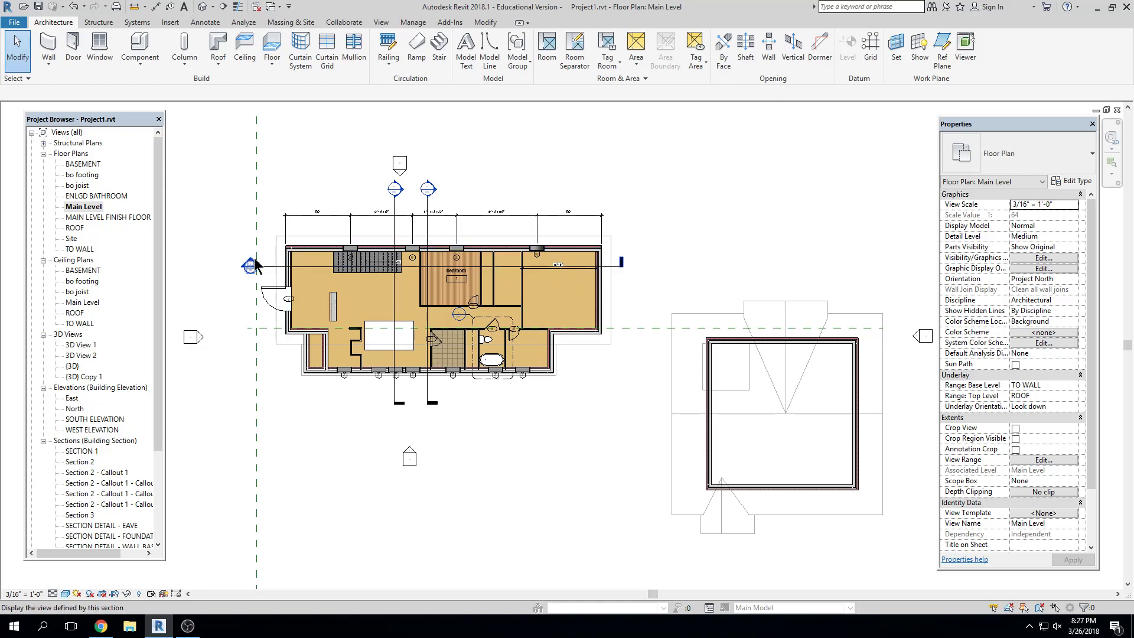
Step: Extend the tail of the SECTION 1 line back out to the right, past the separate square building
left_click(622, 268)
left_click_drag(621, 268, 783, 265)
left_click_drag(892, 266, 897, 266)
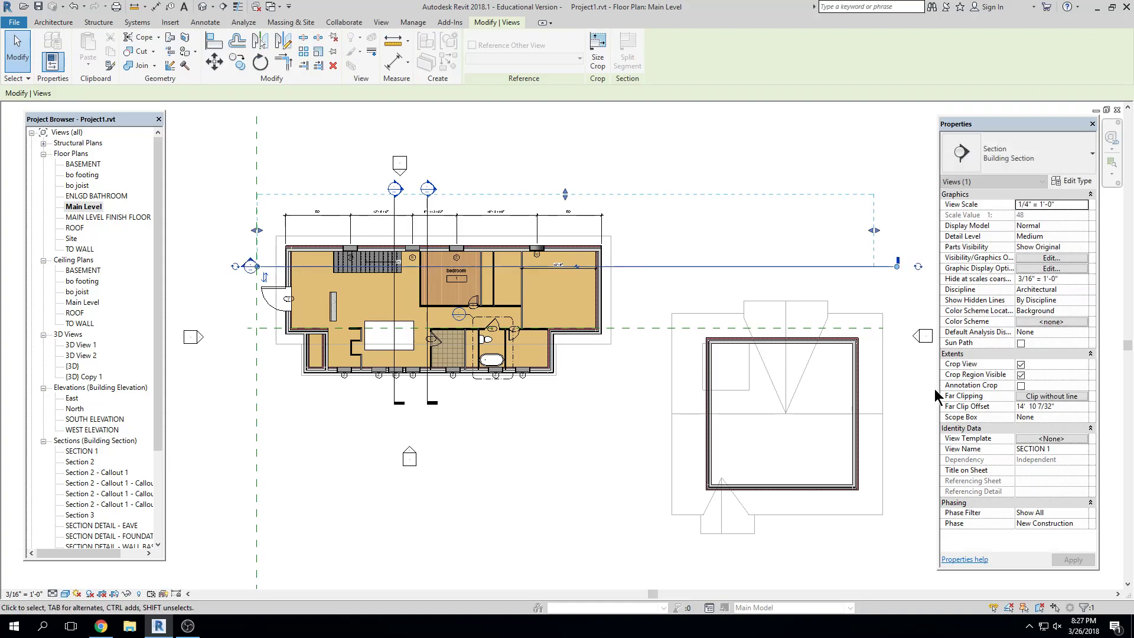
left_click(934, 391)
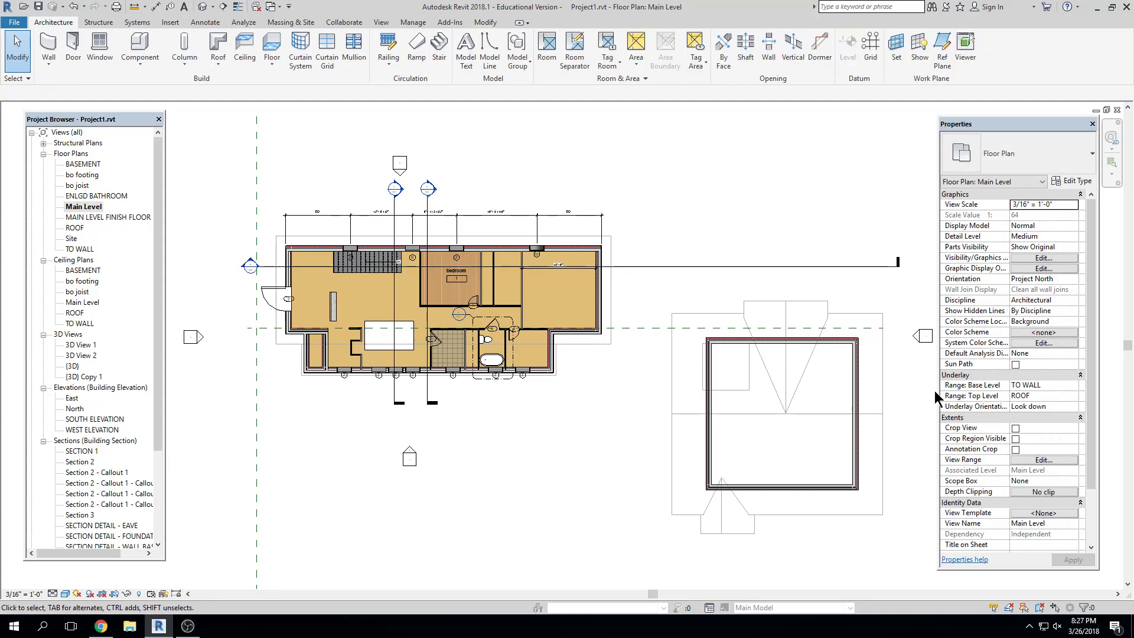
Step: Shorten the tail of the horizontal SECTION 1 line so it ends just beyond the house's right-hand wall
left_click(874, 264)
left_click_drag(874, 231, 617, 230)
left_click_drag(896, 266, 625, 271)
left_click(722, 239)
middle_click_drag(722, 239, 799, 237)
scroll(799, 237, "down", 1)
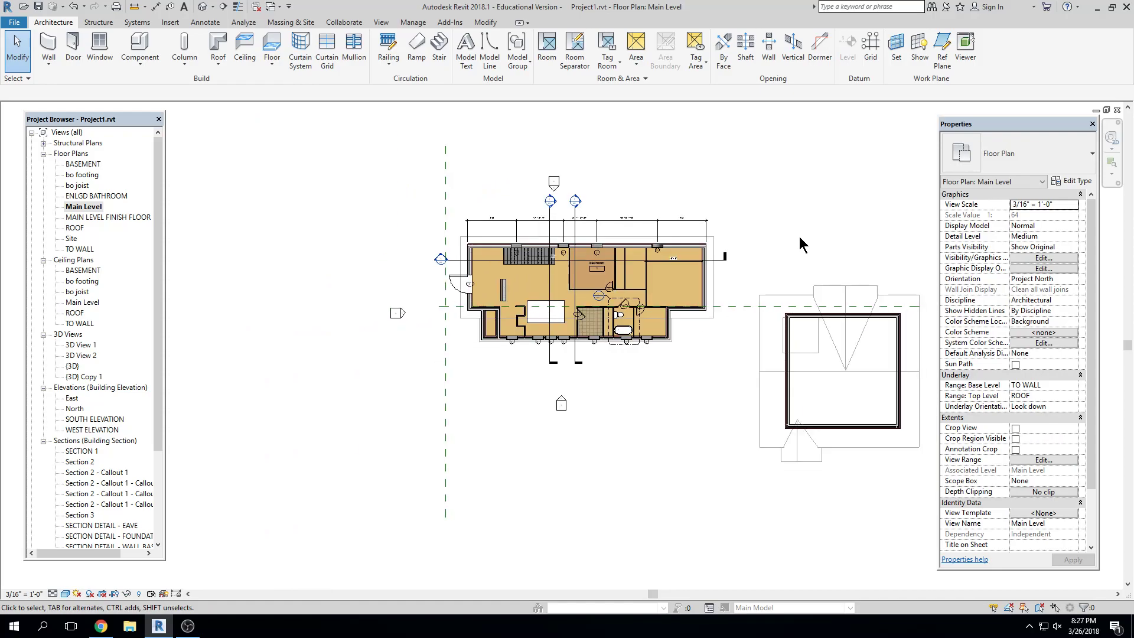
Step: Move the west elevation mark closer to the house and centre the north elevation mark between the two section heads
mouse_move(371, 338)
left_mouse_down()
mouse_move(429, 280)
mouse_move(414, 266)
left_mouse_up()
left_click(535, 184)
scroll(561, 184, "up", 1)
scroll(561, 185, "up", 1)
left_click_drag(496, 209, 579, 129)
left_click_drag(558, 171, 573, 175)
left_click(715, 192)
Step: Move the east elevation mark from beyond the garage to the gap just past the house's right-hand wall
scroll(616, 213, "down", 1)
middle_click_drag(616, 212, 375, 171)
left_click_drag(830, 343, 896, 265)
mouse_move(844, 318)
left_mouse_down()
mouse_move(840, 296)
mouse_move(679, 239)
mouse_move(589, 268)
left_mouse_up()
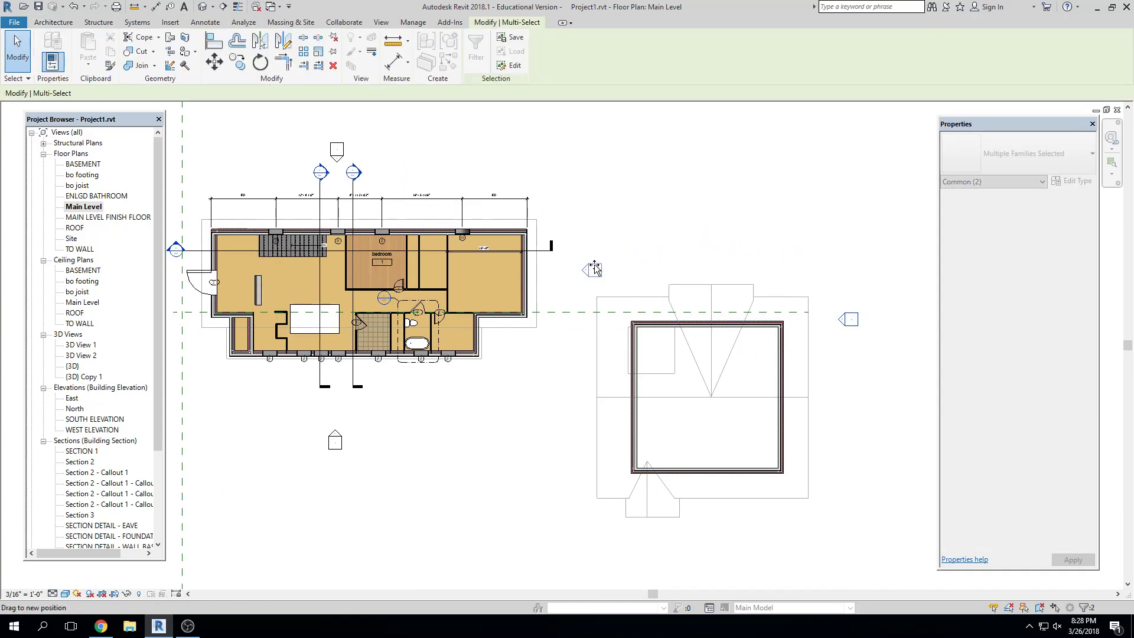
left_click(486, 419)
Step: Move the south elevation mark up closer to the house, just below the section tails
middle_click_drag(302, 538, 463, 441)
left_click_drag(462, 442, 548, 287)
left_click_drag(495, 344, 499, 318)
left_click(569, 335)
scroll(569, 342, "down", 2)
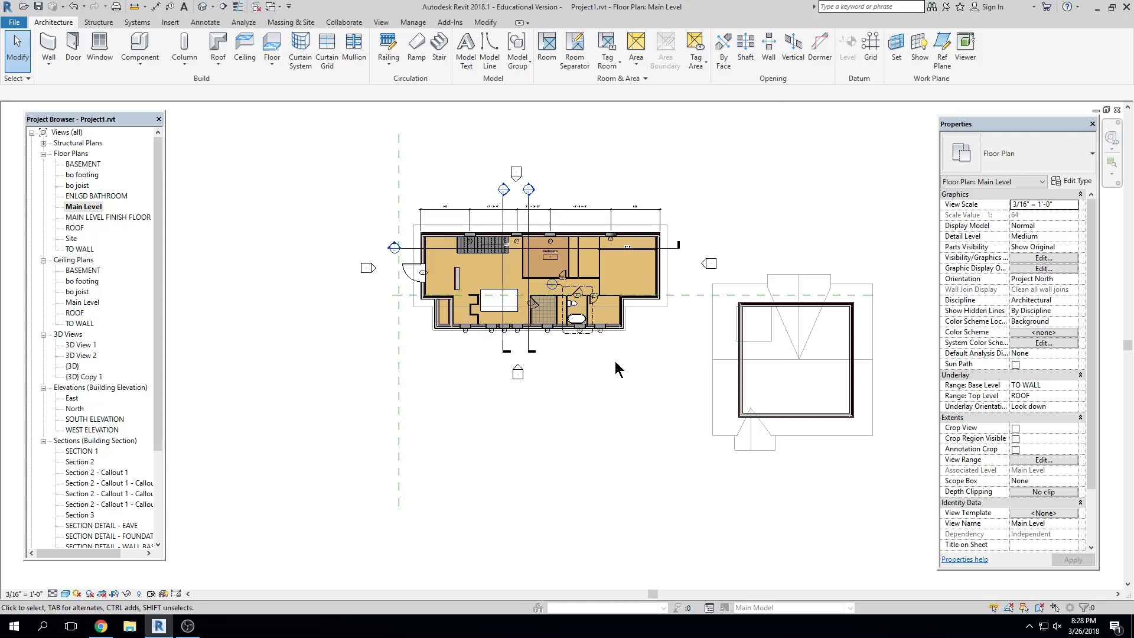
Step: Duplicate the Main Level floor plan with detailing and rename the copy Main Level Garage
right_click(96, 211)
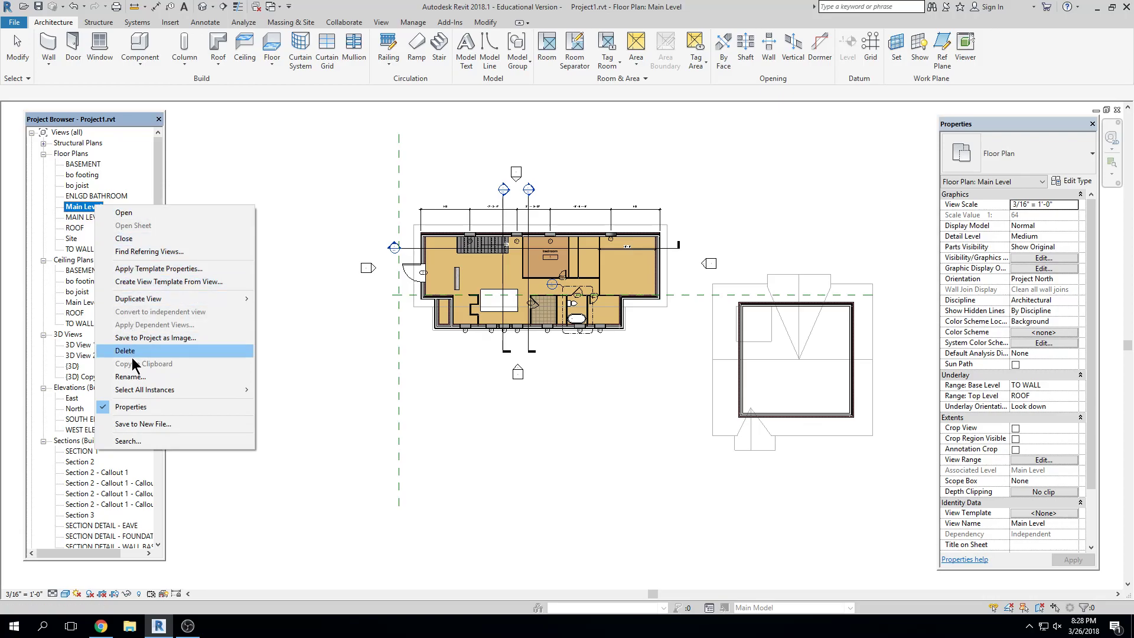
mouse_move(127, 301)
left_click(298, 312)
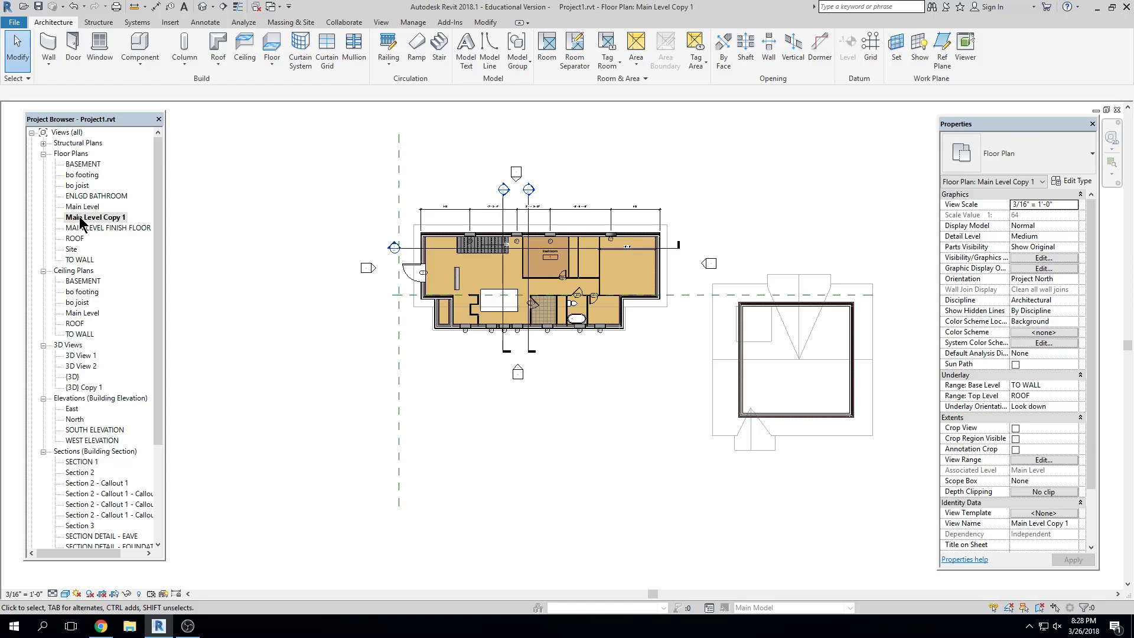
right_click(81, 220)
left_click(129, 388)
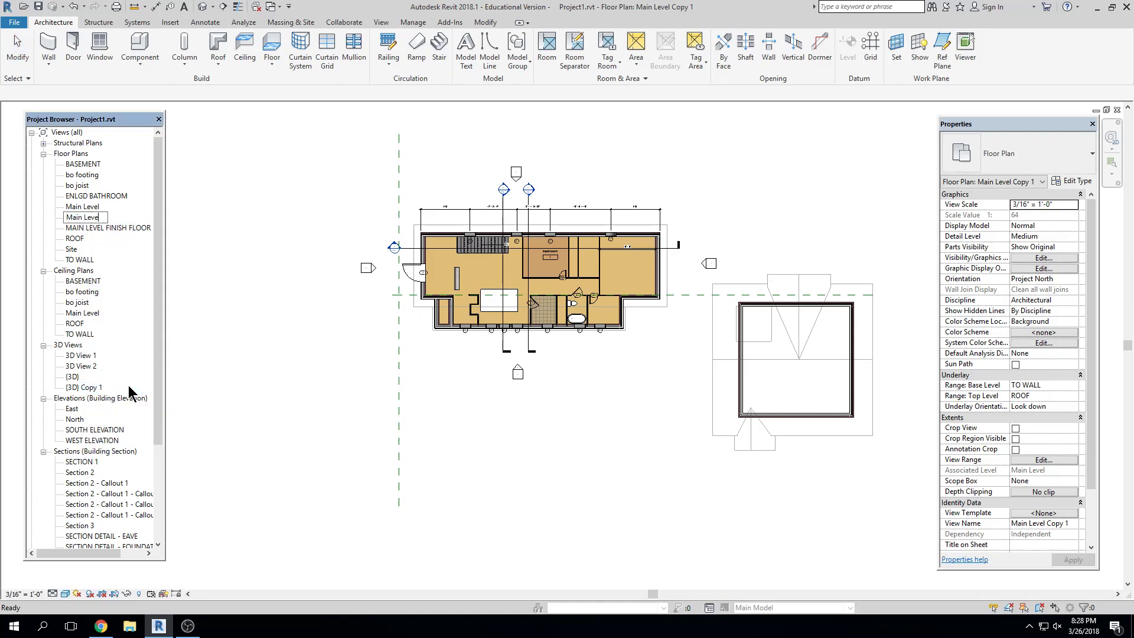
type("Main Level Garage")
key("Return")
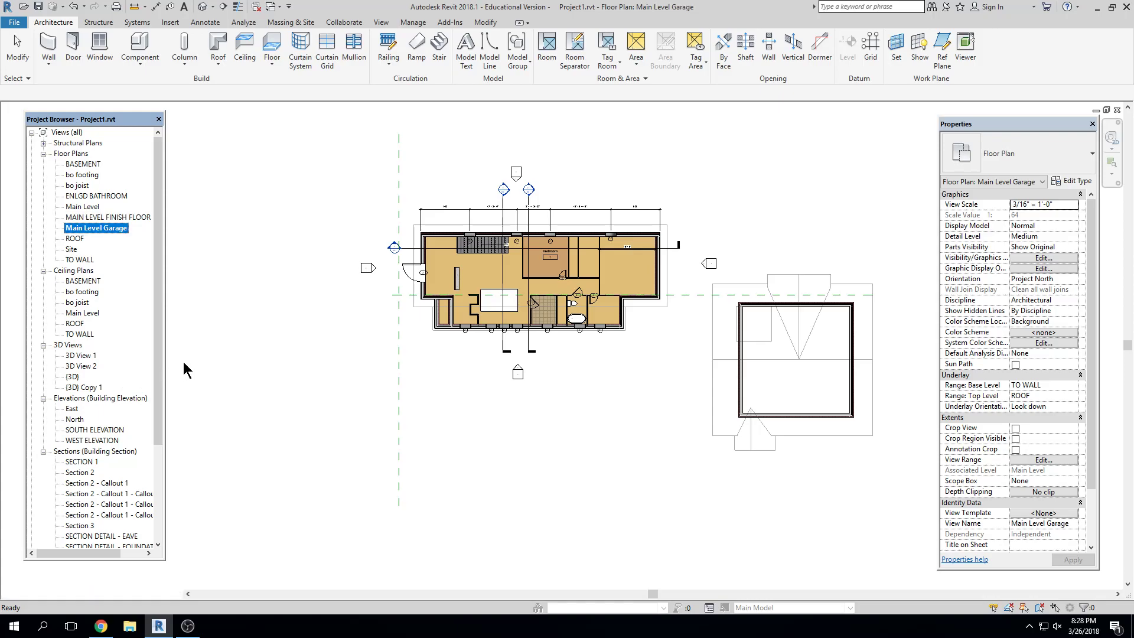
Step: Open the original Main Level floor plan and make its crop region visible
left_click(107, 217)
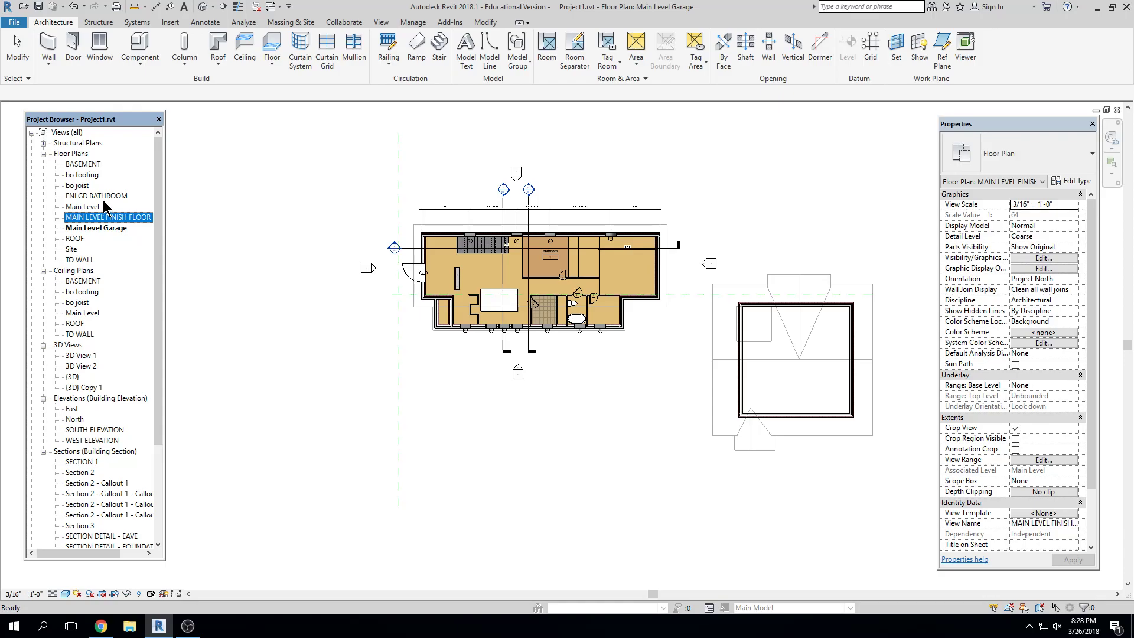
double_click(107, 207)
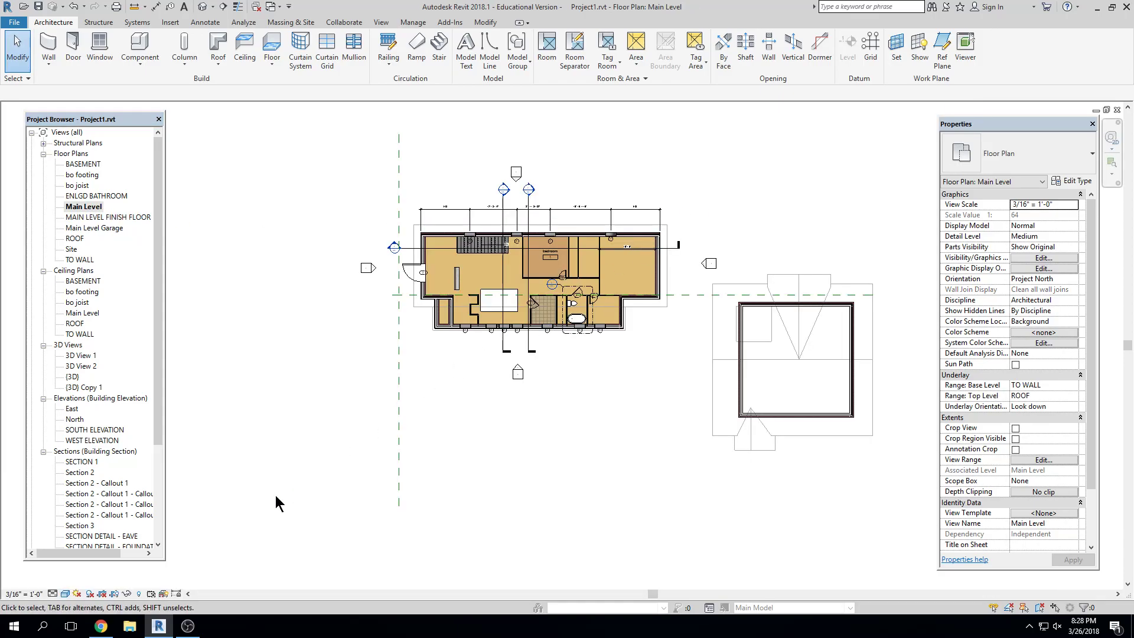
left_click(115, 594)
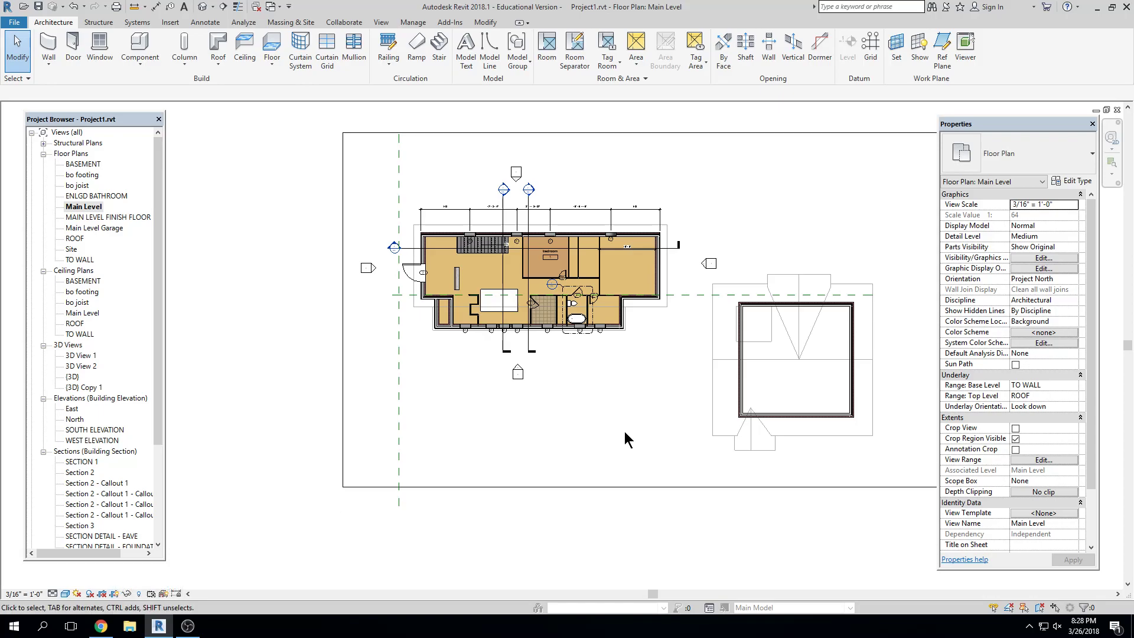
scroll(628, 443, "down", 1)
Step: Resize the Main Level crop region on all four sides to fit around the house and its elevation marks
left_click(534, 472)
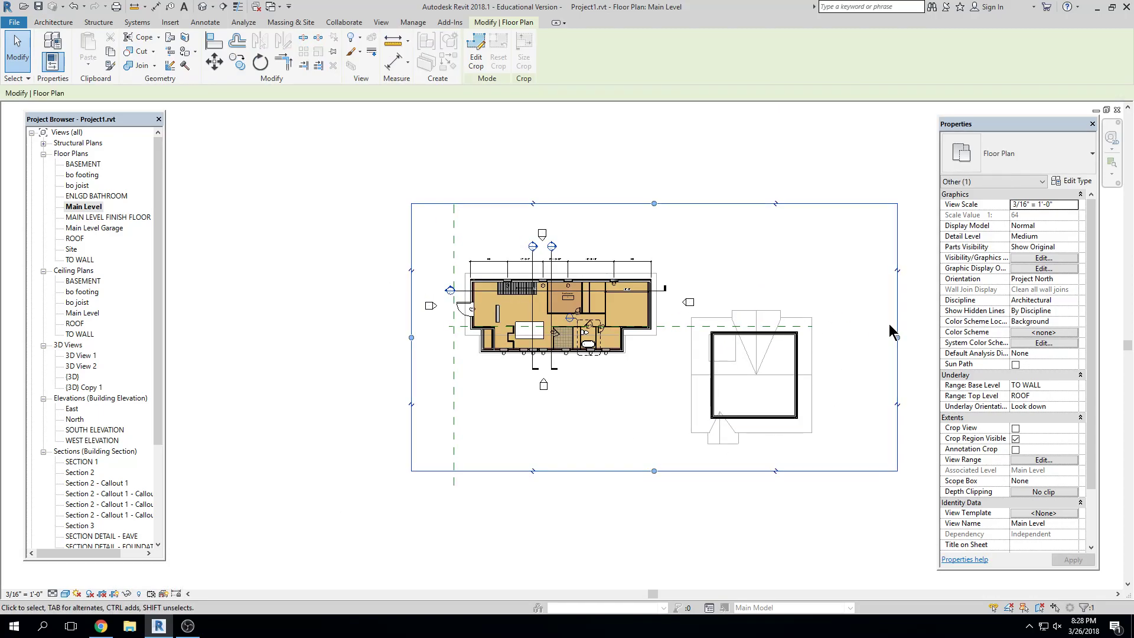
left_click_drag(897, 337, 701, 333)
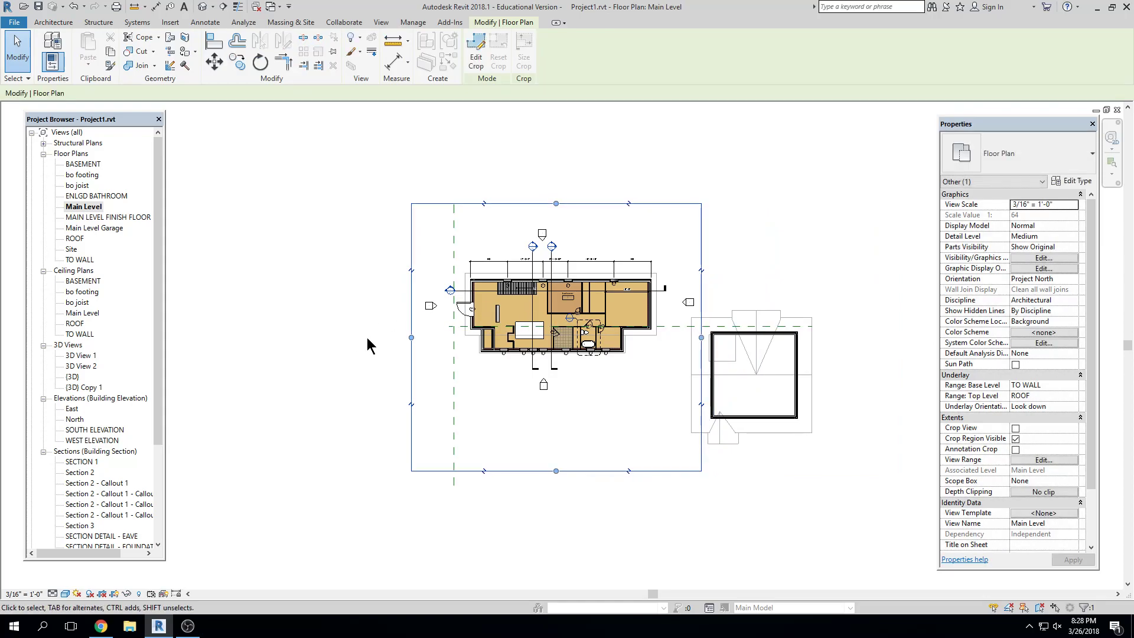
left_click_drag(411, 337, 418, 337)
left_click_drag(556, 470, 555, 398)
left_click_drag(559, 203, 559, 219)
left_click(821, 240)
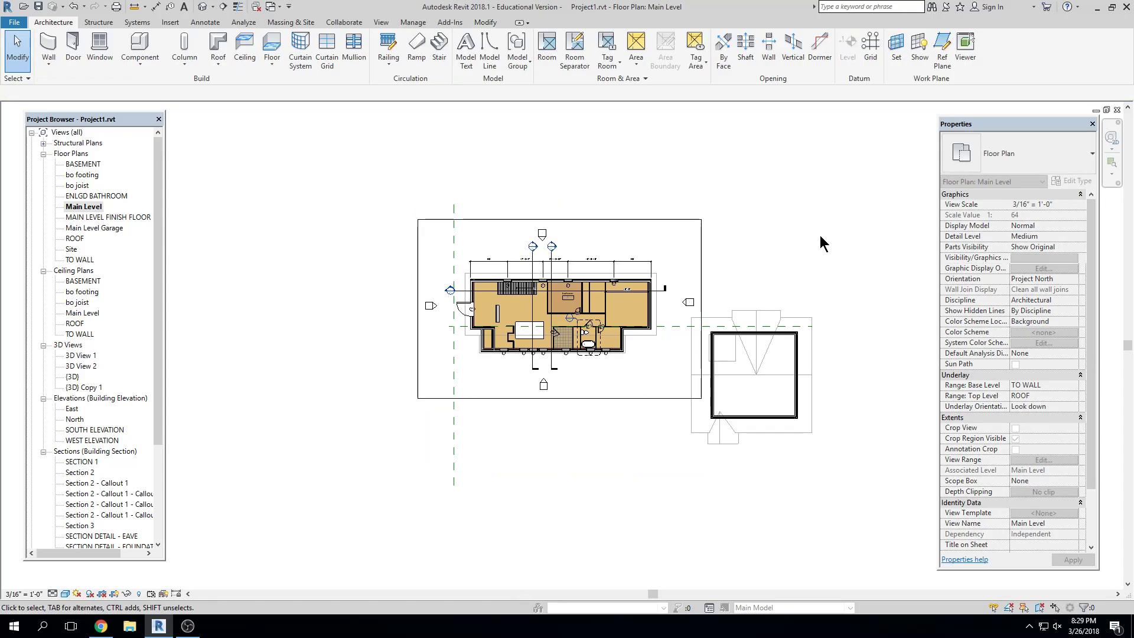
Step: Hide the Main Level crop region boundary and turn on view cropping
left_click(114, 595)
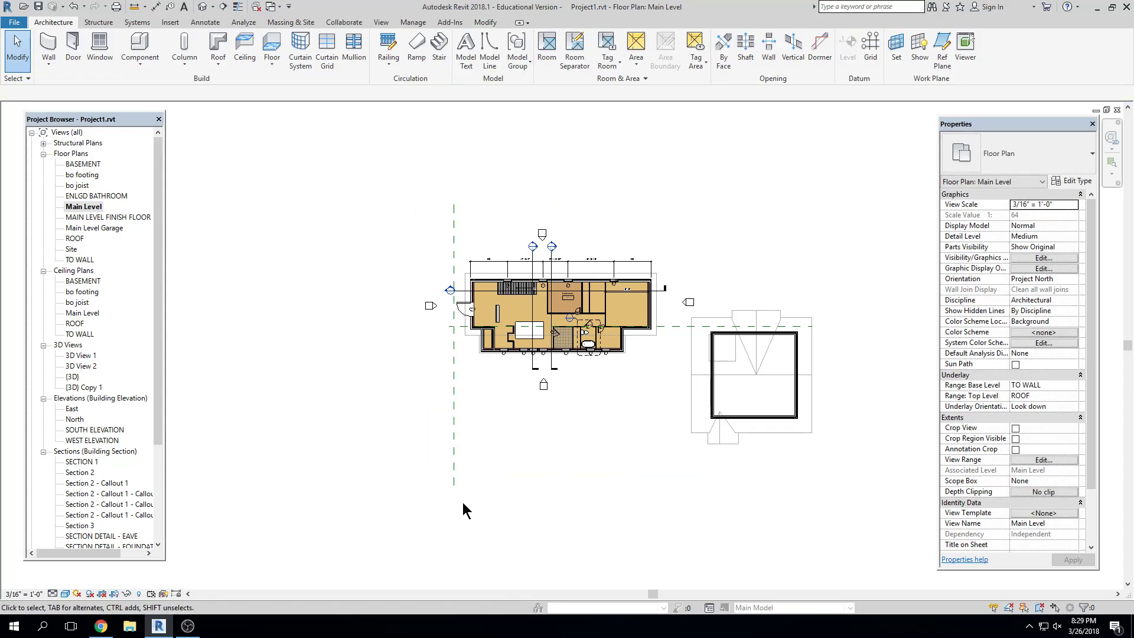
left_click(103, 594)
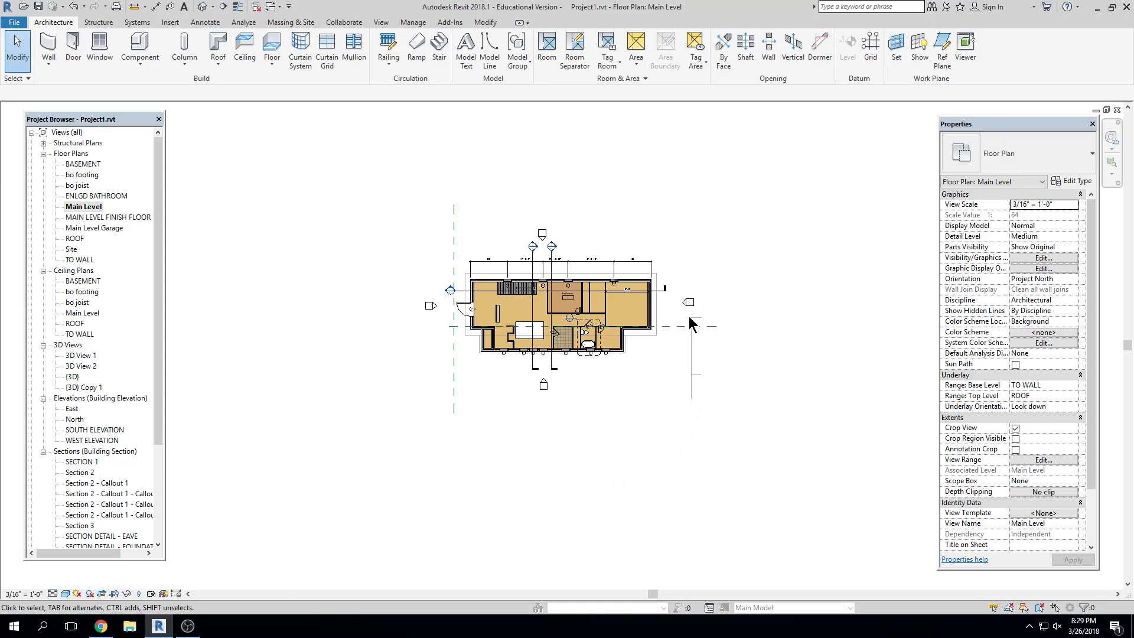
middle_click(461, 394)
middle_click(461, 394)
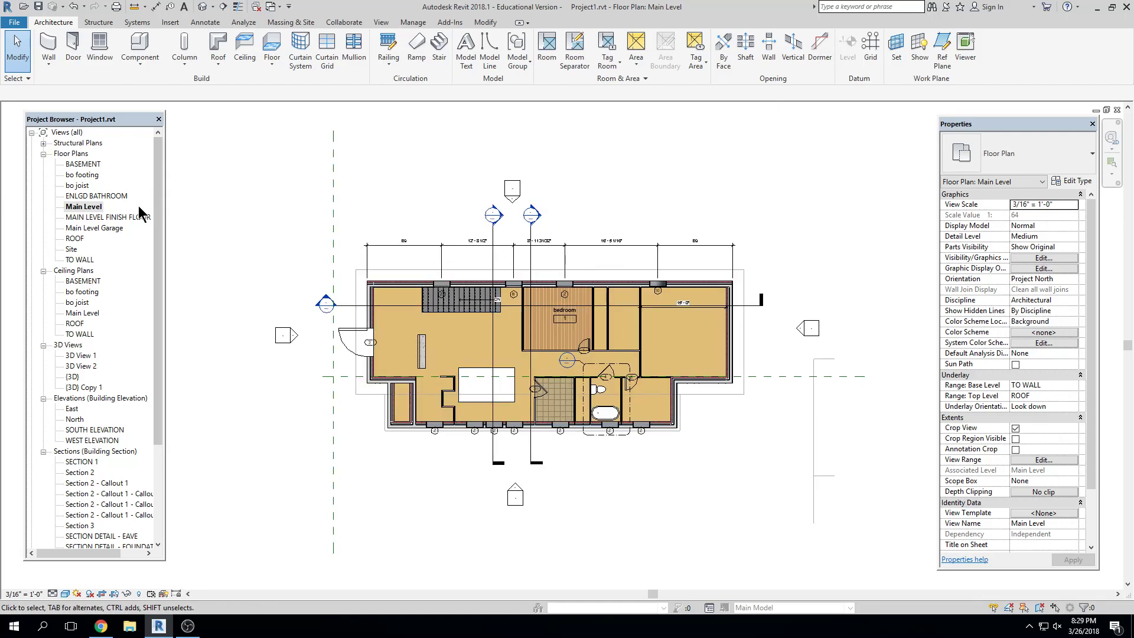
Step: Open the Main Level Garage floor plan, turn on view cropping and make its crop region visible
double_click(92, 229)
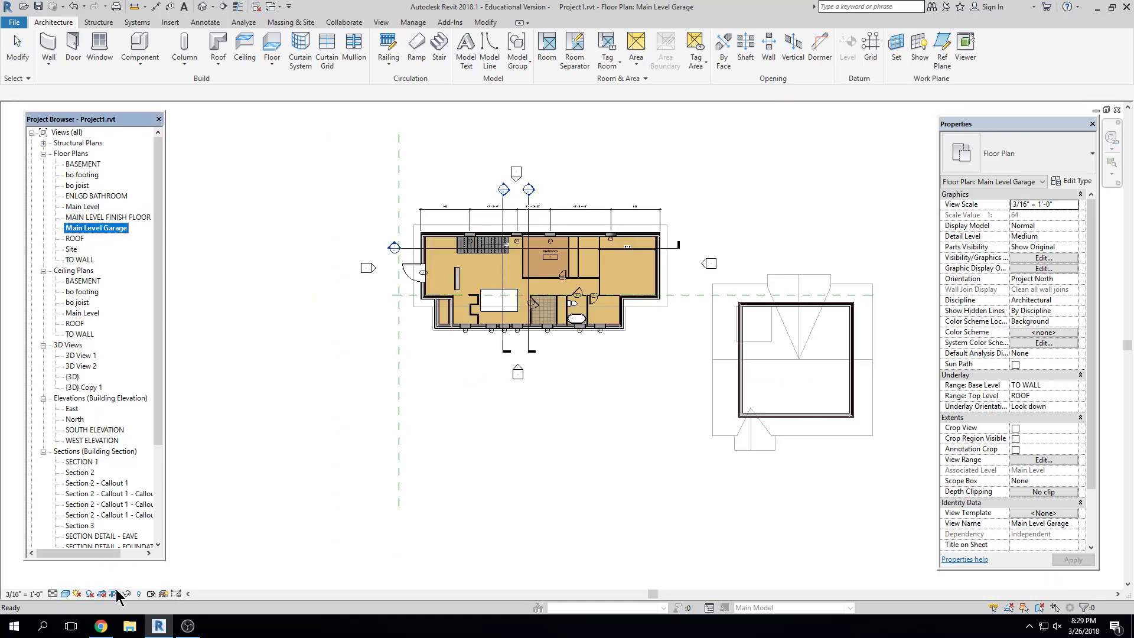
scroll(583, 363, "down", 1)
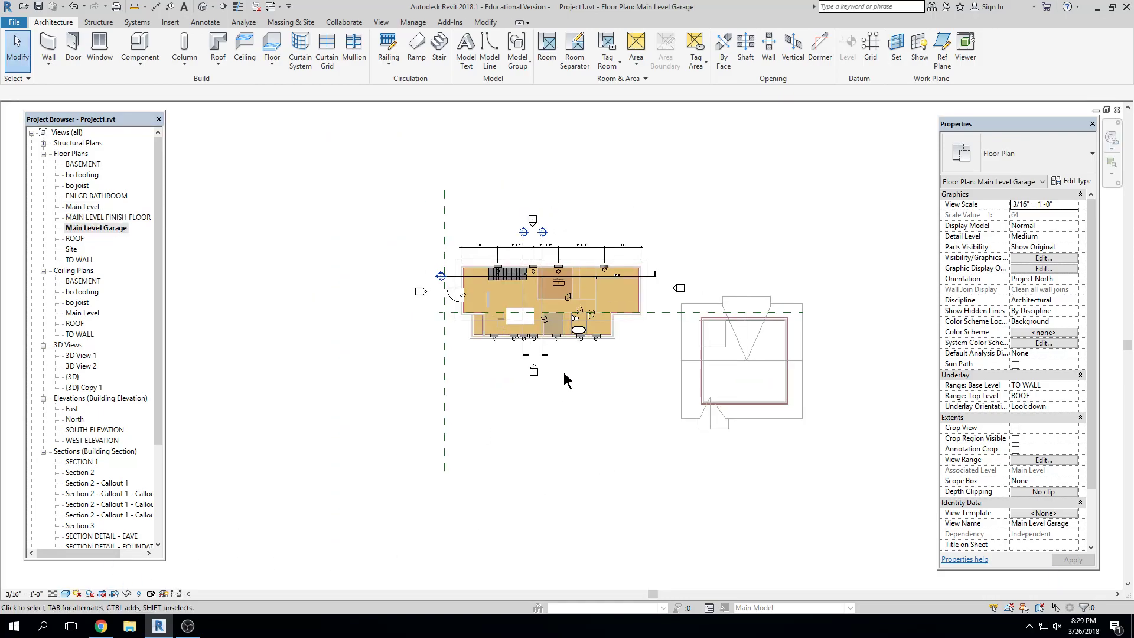
left_click(115, 594)
scroll(483, 443, "down", 1)
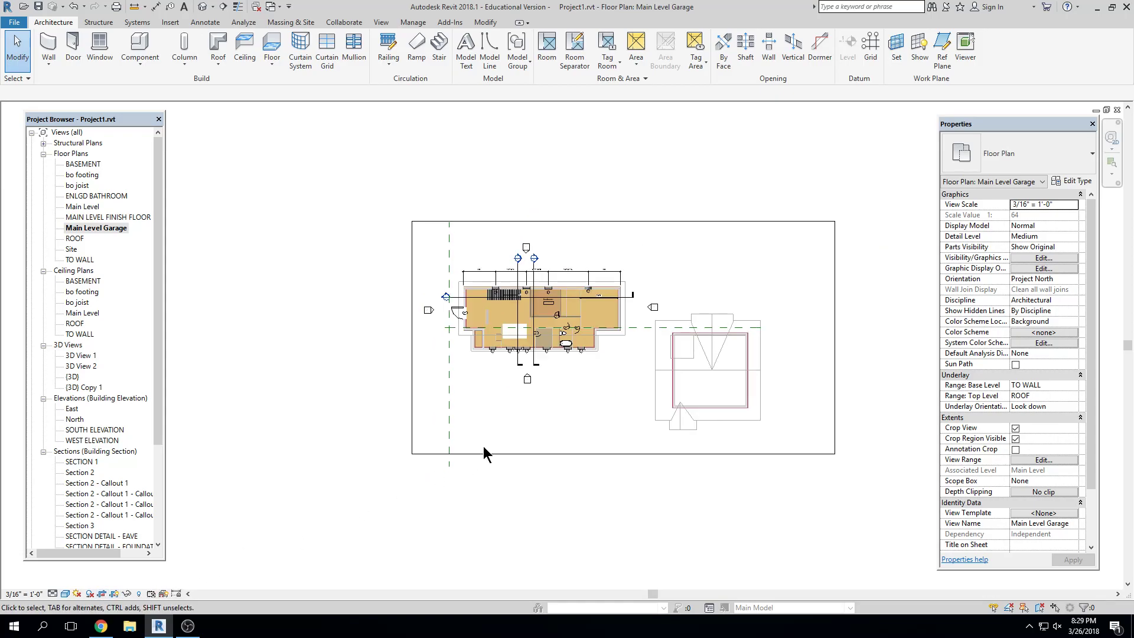
Step: Resize the Main Level Garage crop region on all four sides so it encloses only the garage and its roof outline
left_click(481, 455)
middle_click_drag(440, 400, 370, 407)
left_click_drag(340, 346, 561, 346)
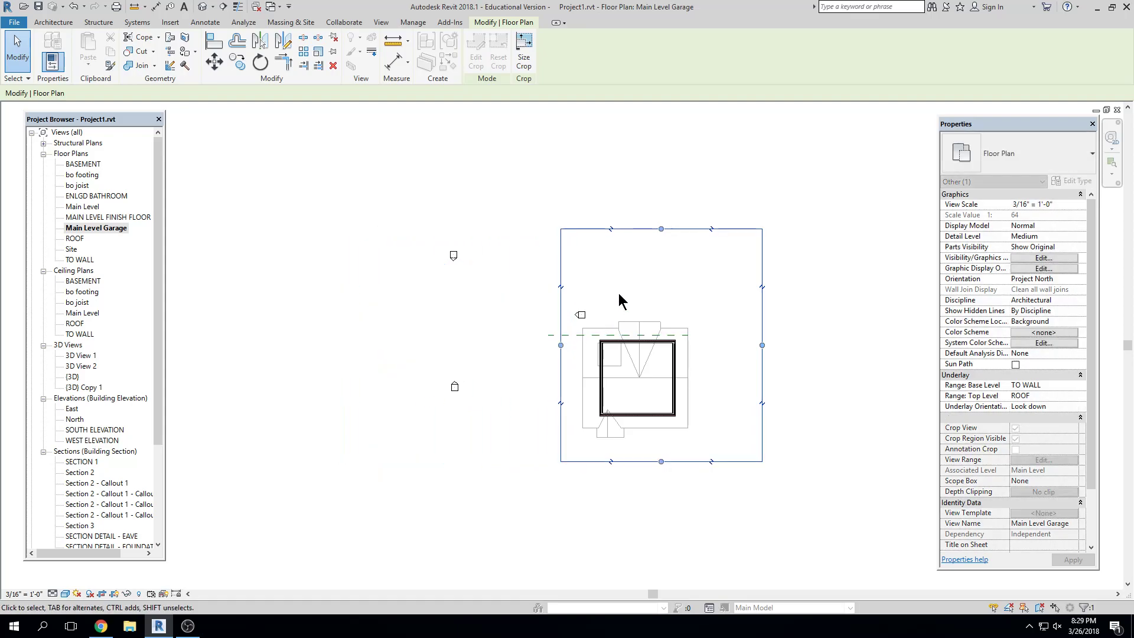
left_click_drag(661, 228, 661, 319)
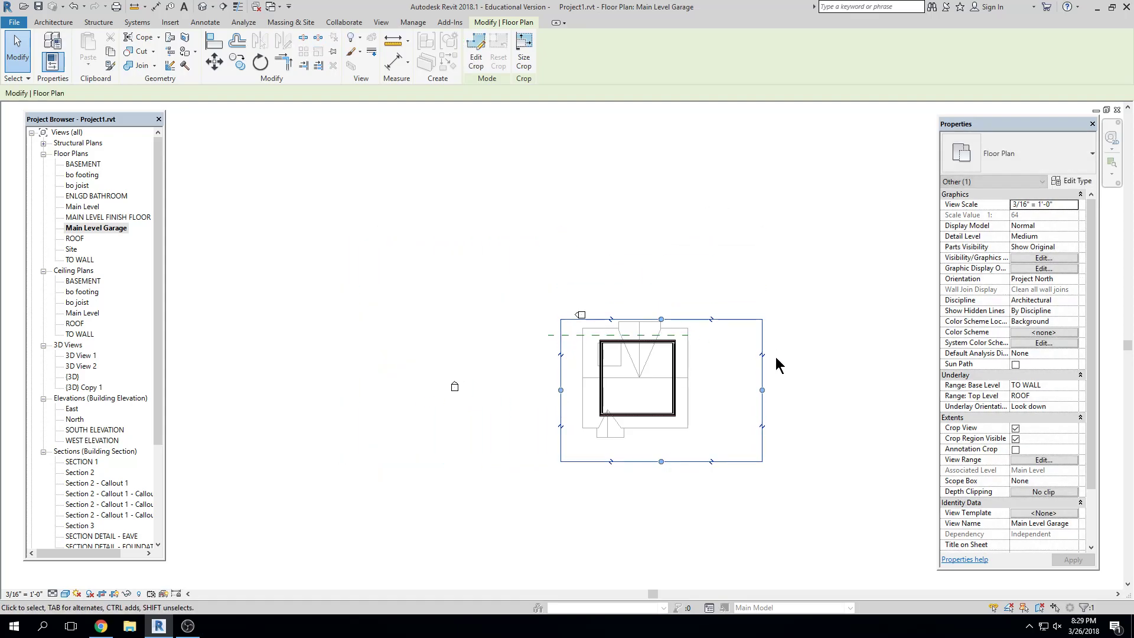
left_click_drag(762, 363, 703, 365)
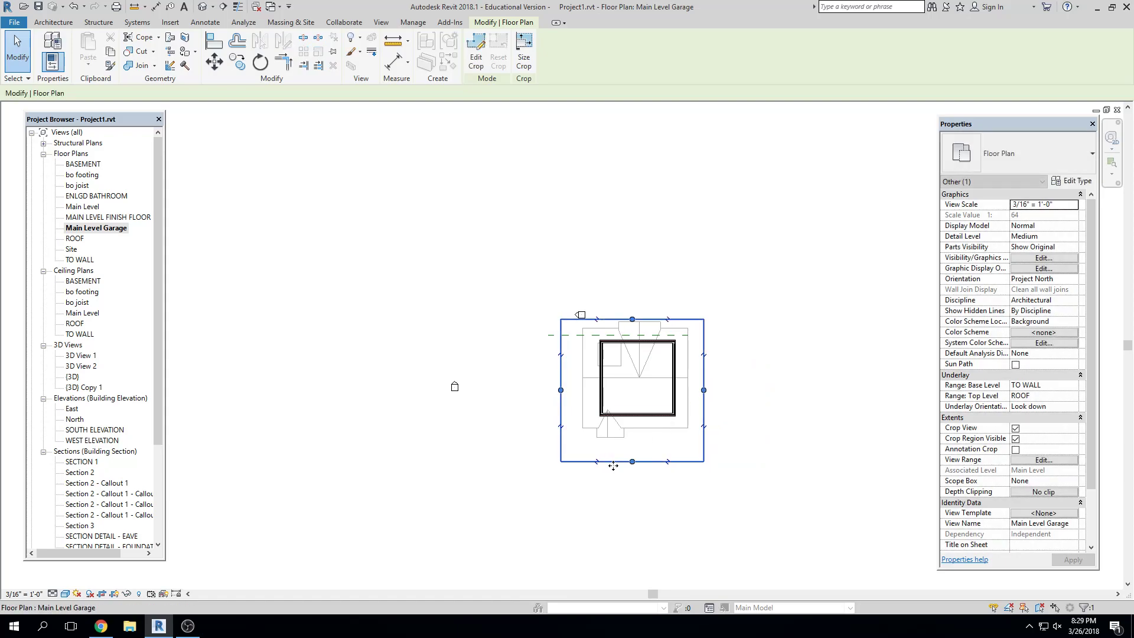
left_click_drag(632, 461, 631, 447)
left_click(522, 389)
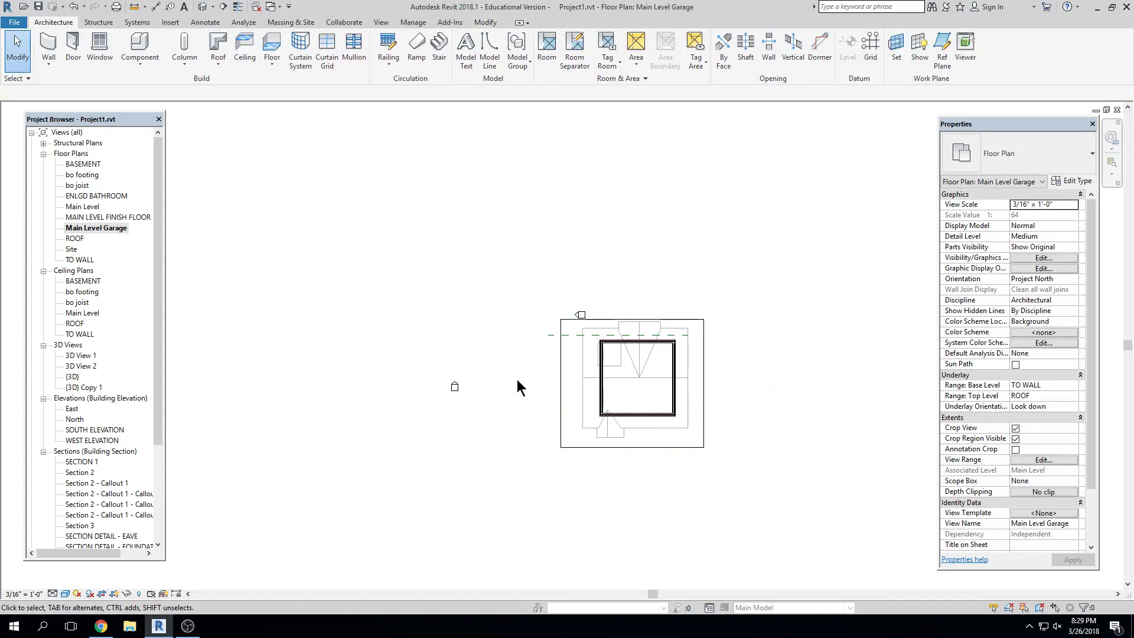
Step: Toggle the Main Level Garage crop region's visibility off and back on to check the cropped plan
left_click(114, 594)
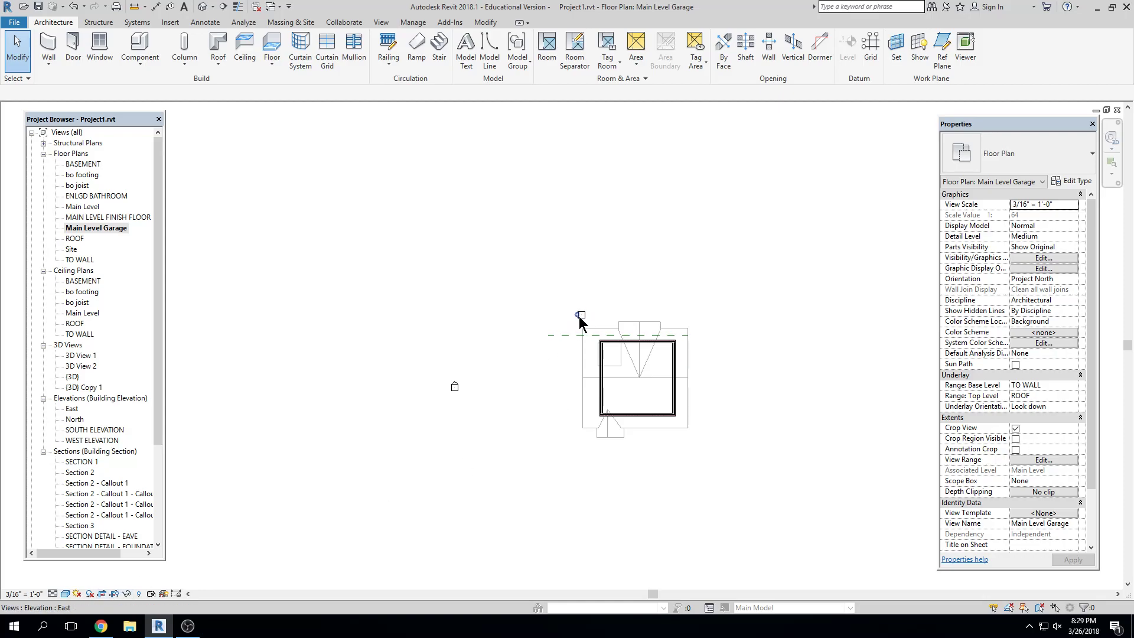
left_click(115, 594)
left_click(561, 371)
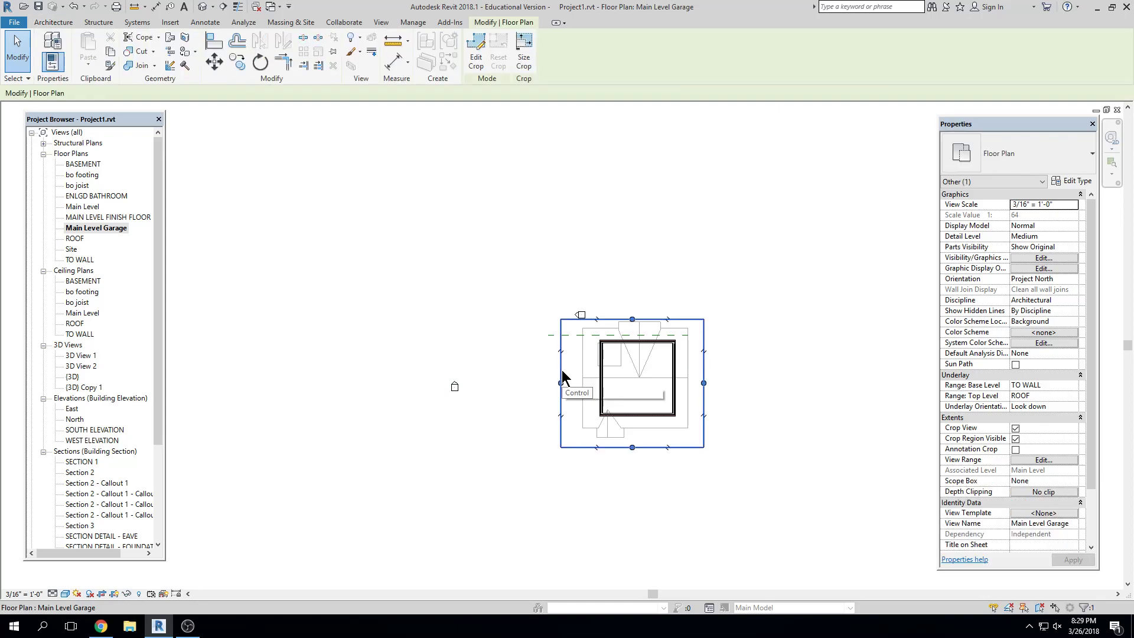
middle_click_drag(771, 317, 619, 304)
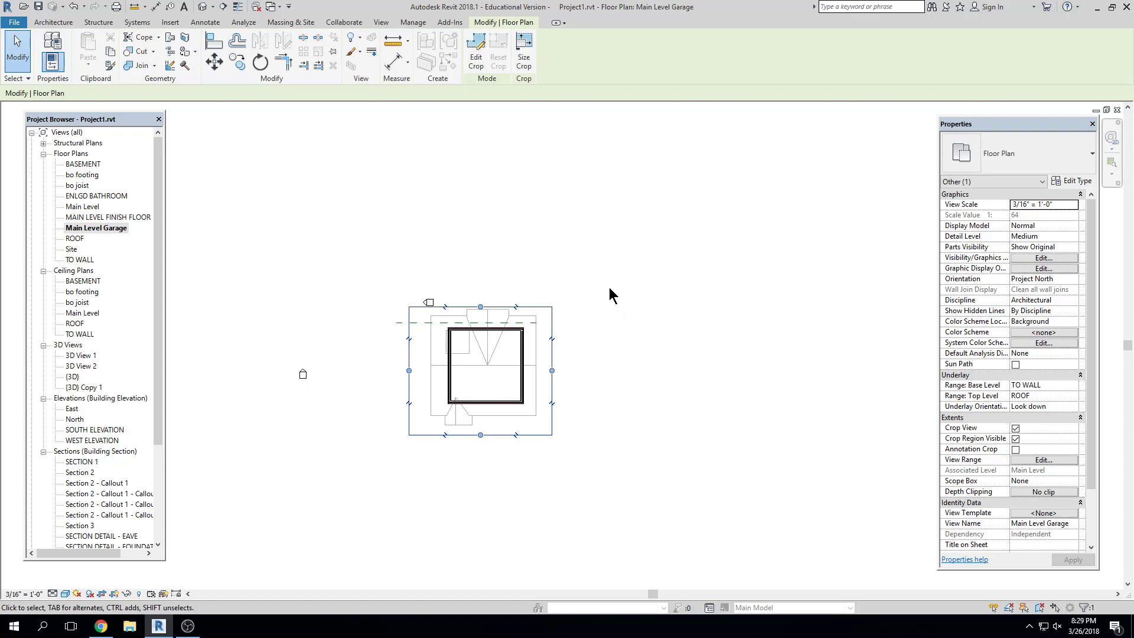
key("Escape")
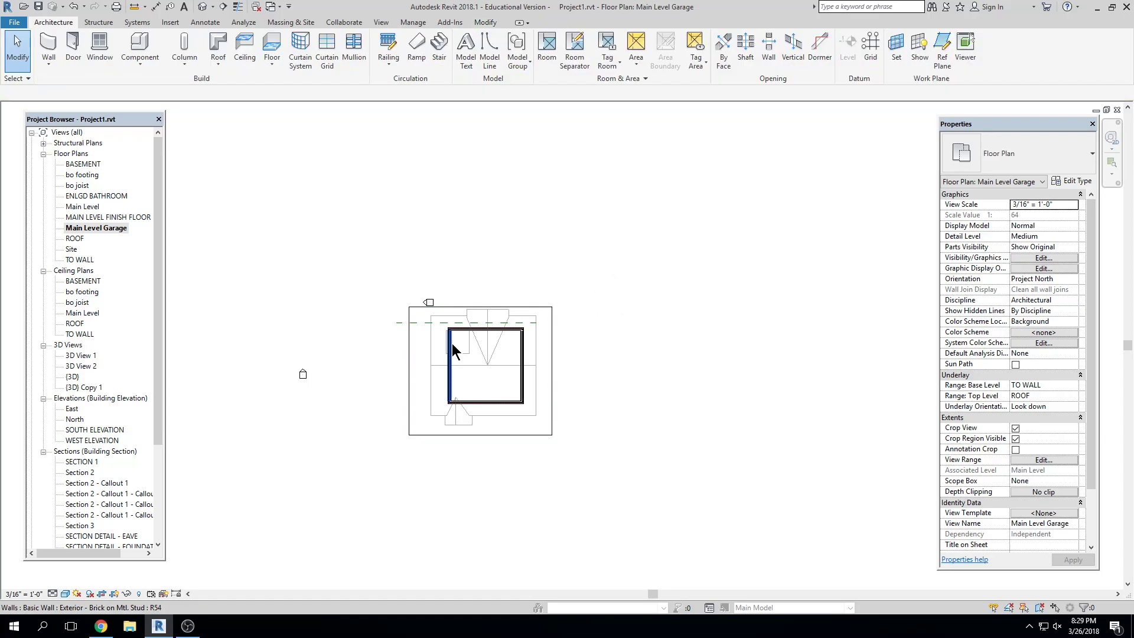
Step: Try to hide the stray south elevation mark beside the garage in this view
left_click_drag(278, 414, 344, 322)
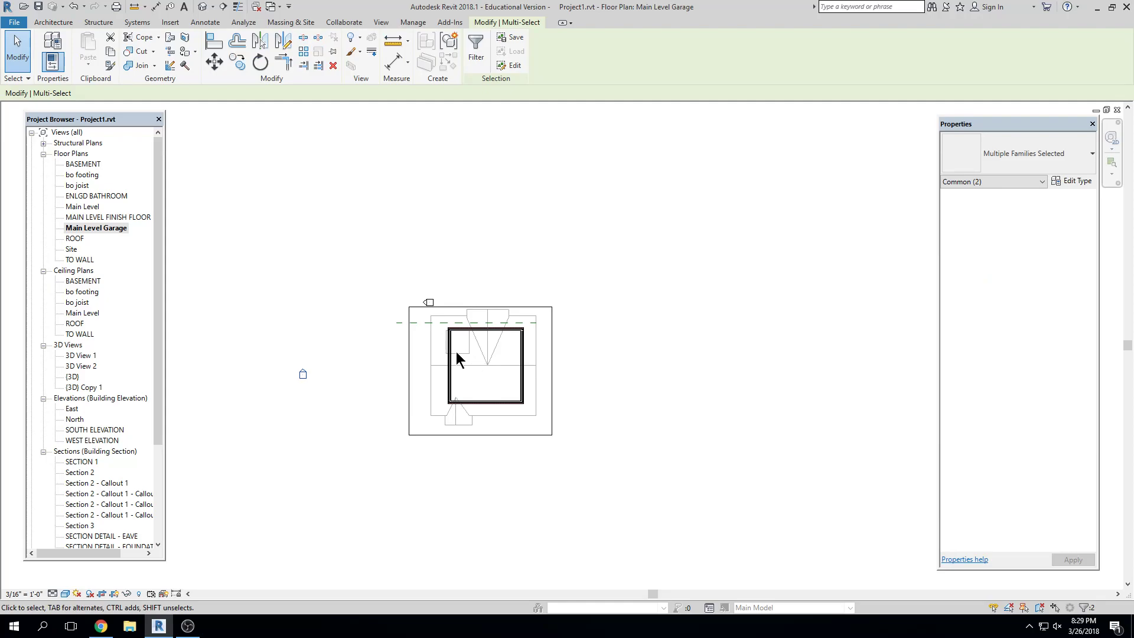
right_click(297, 373)
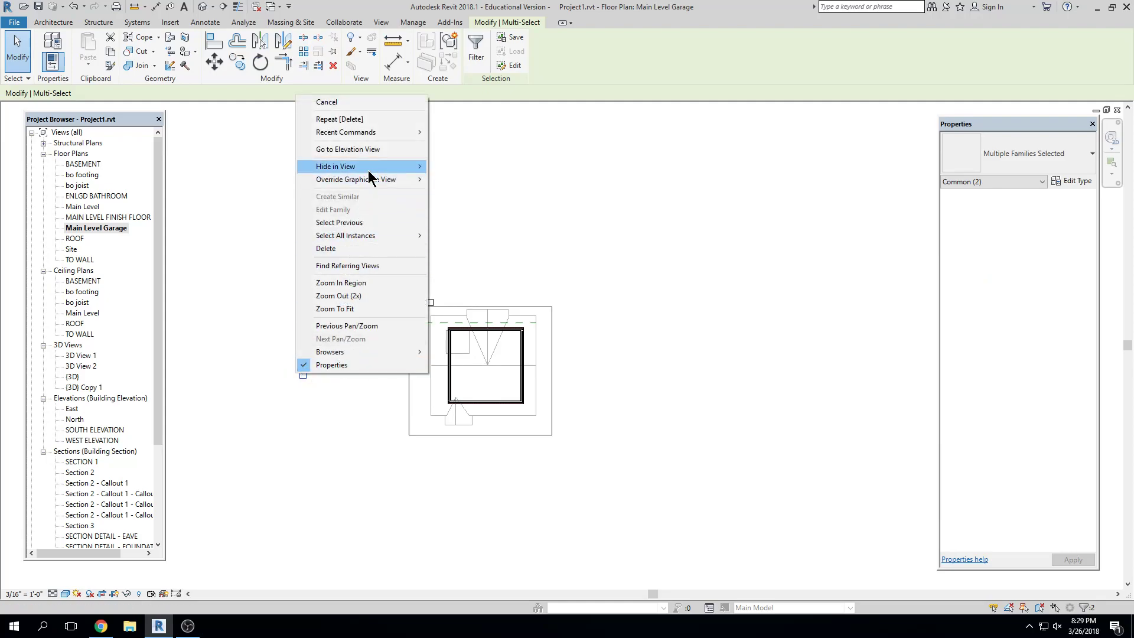
left_click(571, 187)
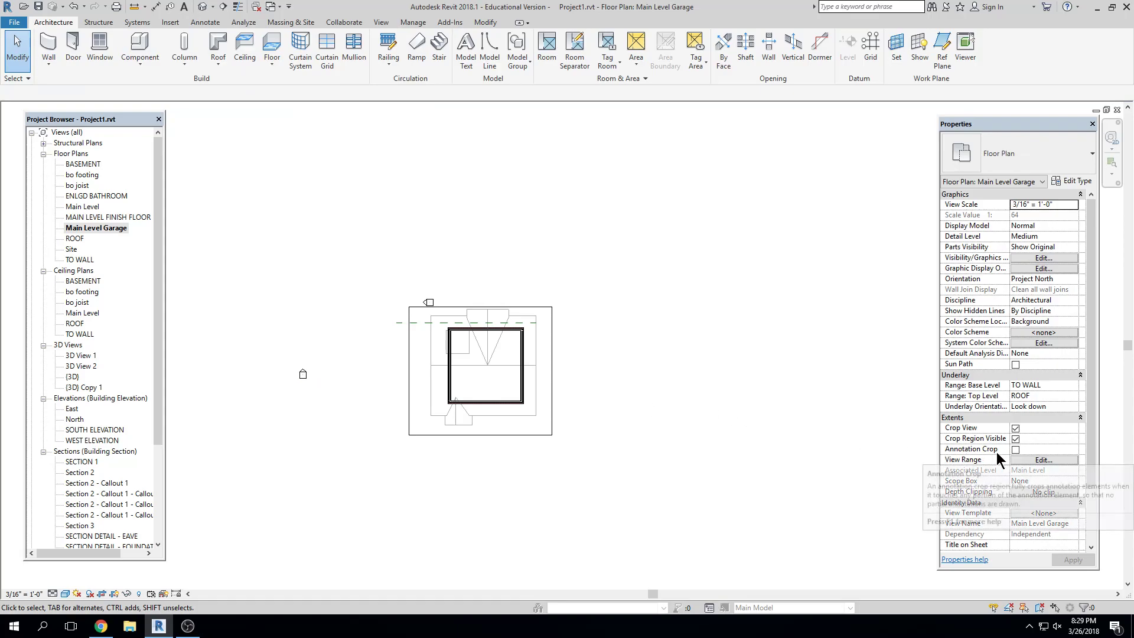
Step: Turn on annotation cropping for the Main Level Garage plan and pull its upper boundary down to exclude the stray elevation mark
left_click(1015, 449)
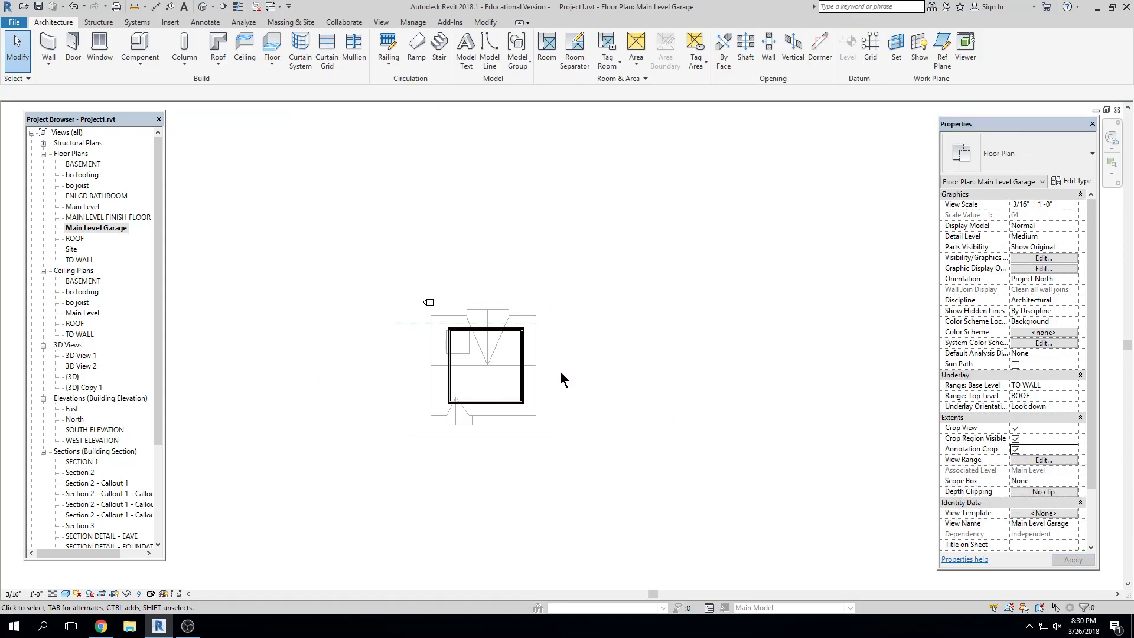
left_click(1015, 450)
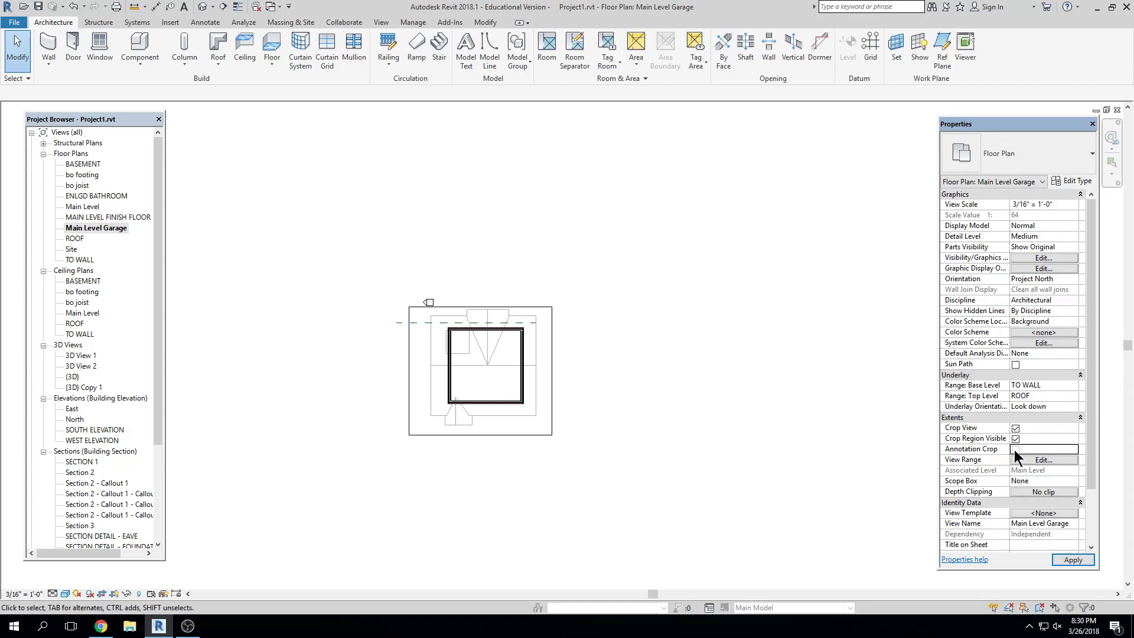
left_click(1015, 450)
left_click(563, 379)
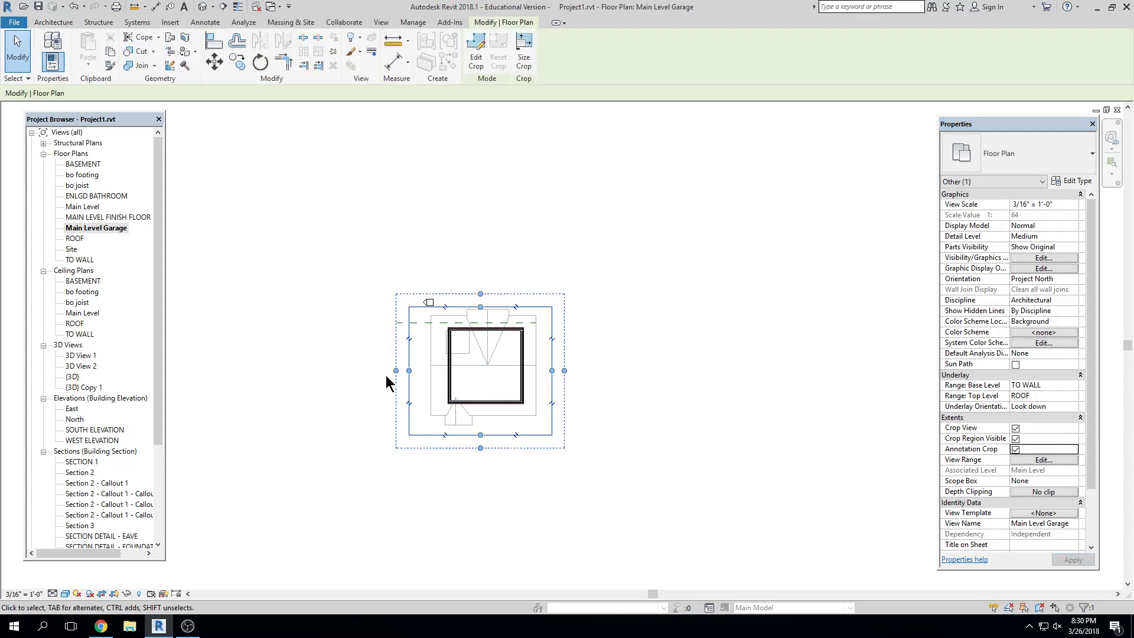
scroll(452, 304, "up", 5)
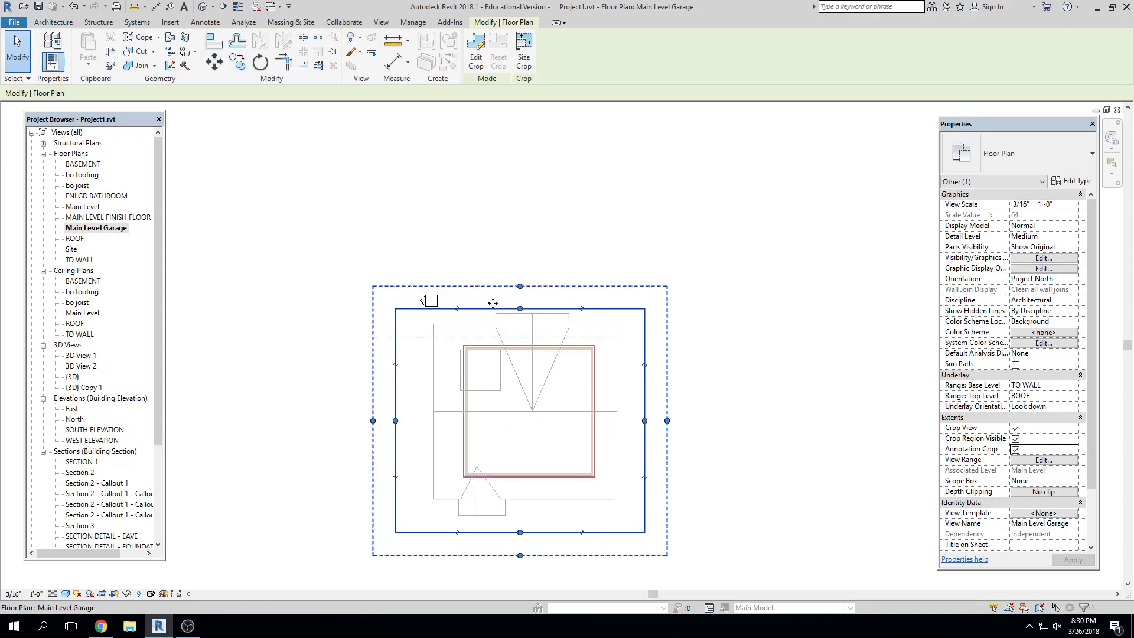
scroll(495, 302, "up", 1)
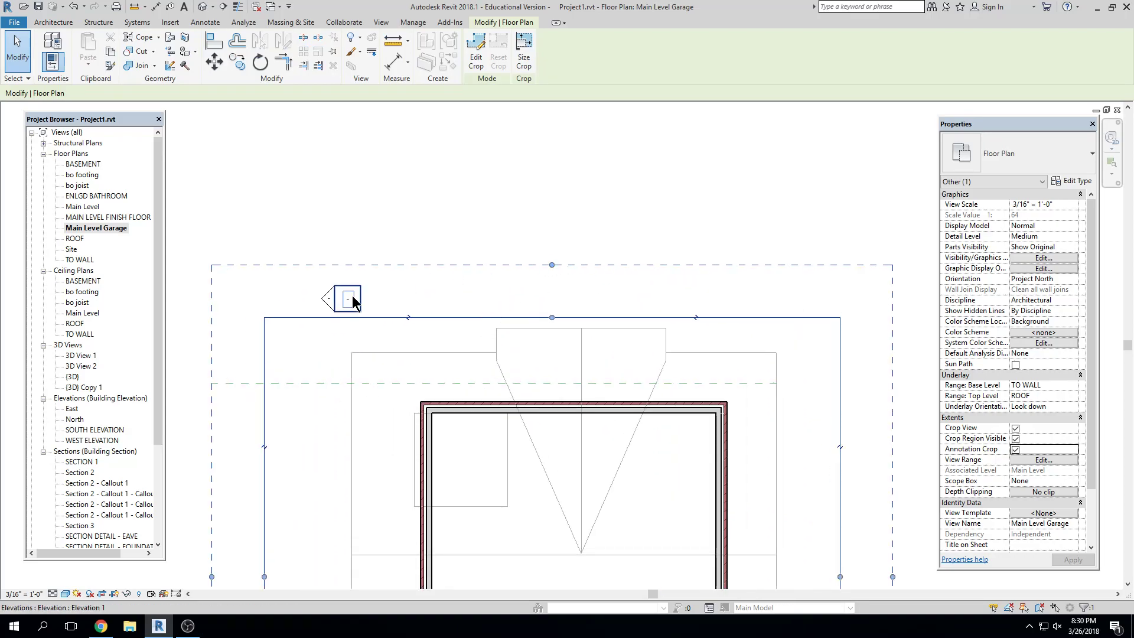
left_click_drag(555, 266, 526, 306)
scroll(615, 271, "down", 4)
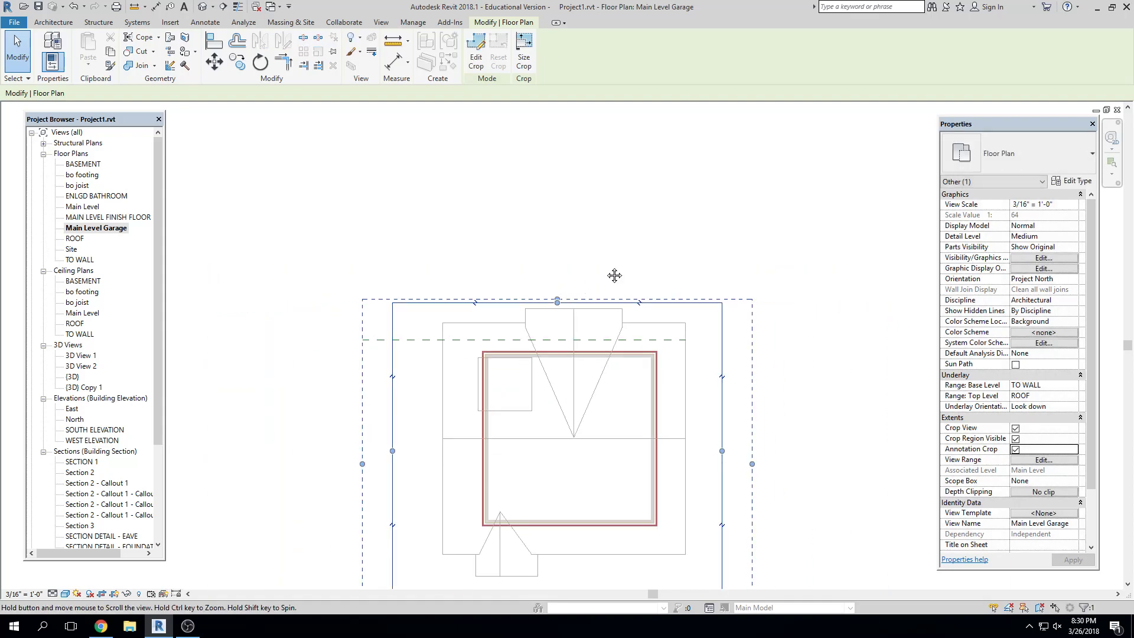
left_click(866, 204)
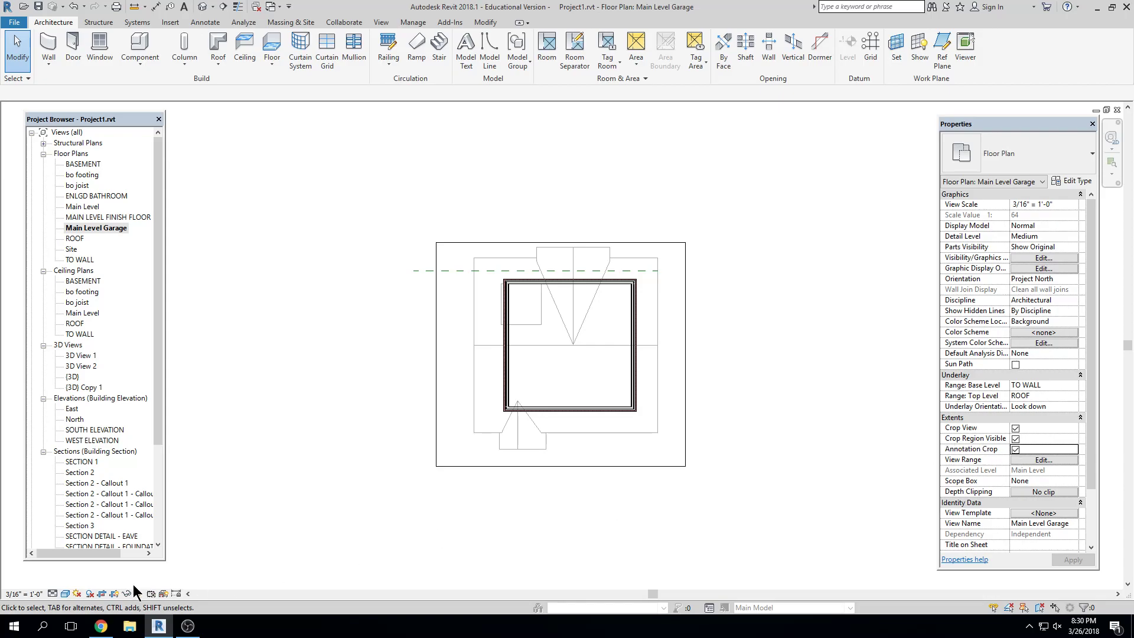
Step: Hide the Main Level Garage crop region and set the view's underlay base level to None
left_click(117, 595)
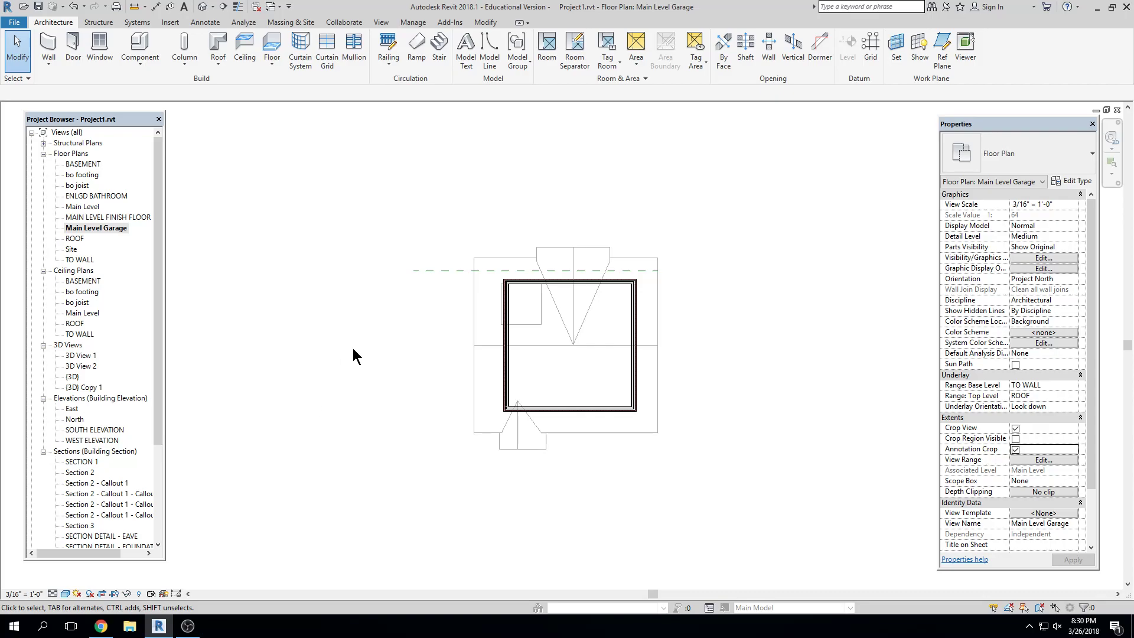
middle_click(671, 431)
middle_click(671, 431)
scroll(670, 428, "down", 1)
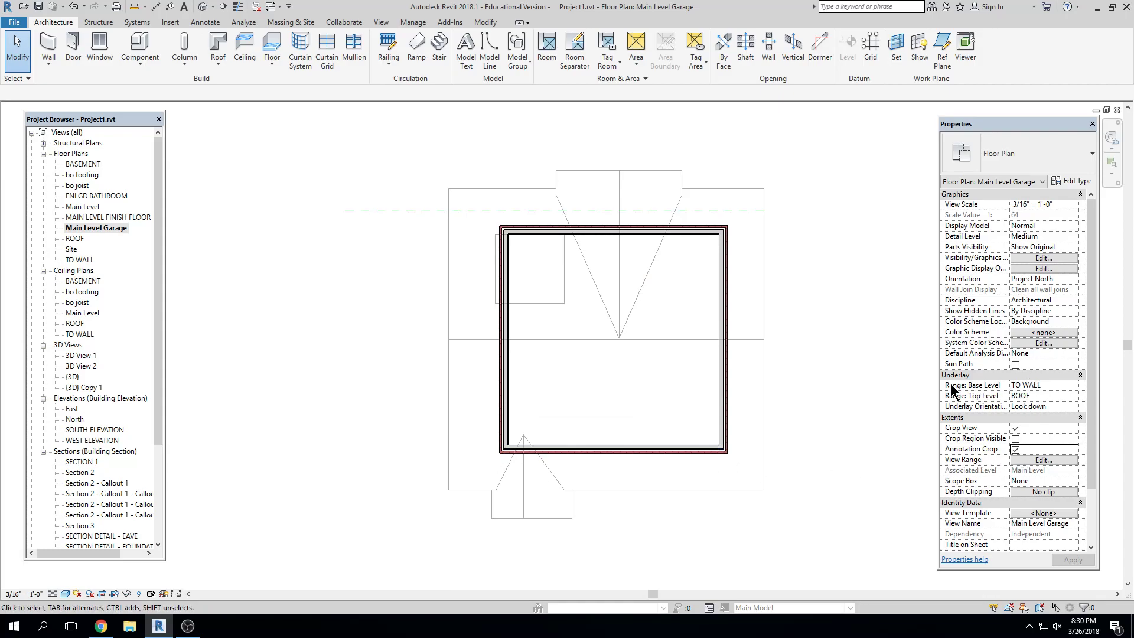
left_click(1073, 385)
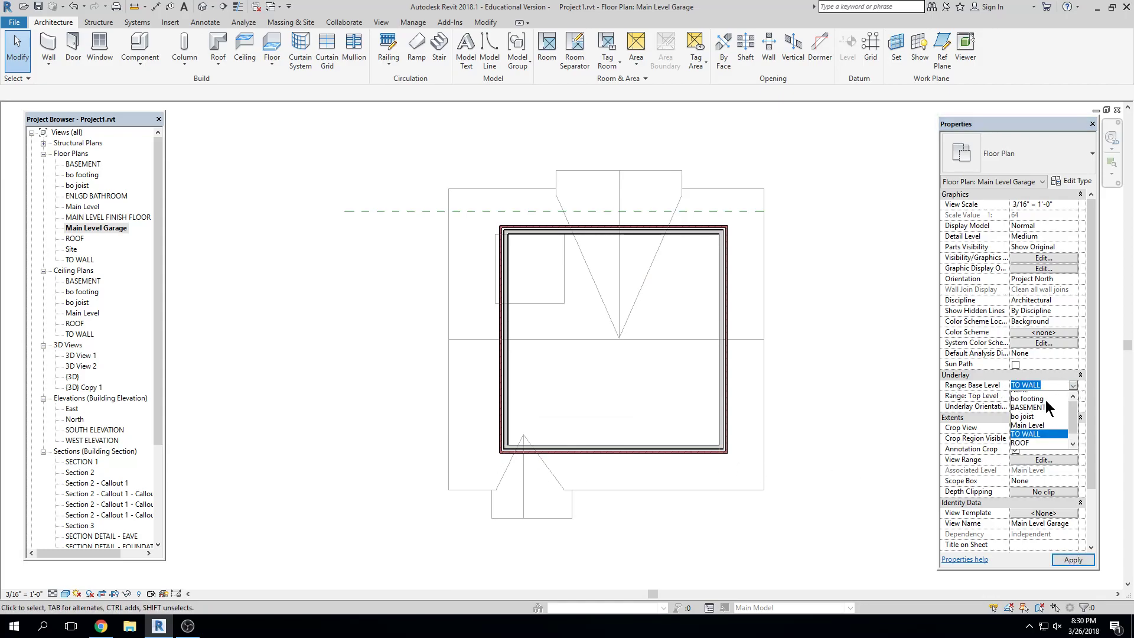
left_click(1041, 405)
scroll(697, 417, "up", 2)
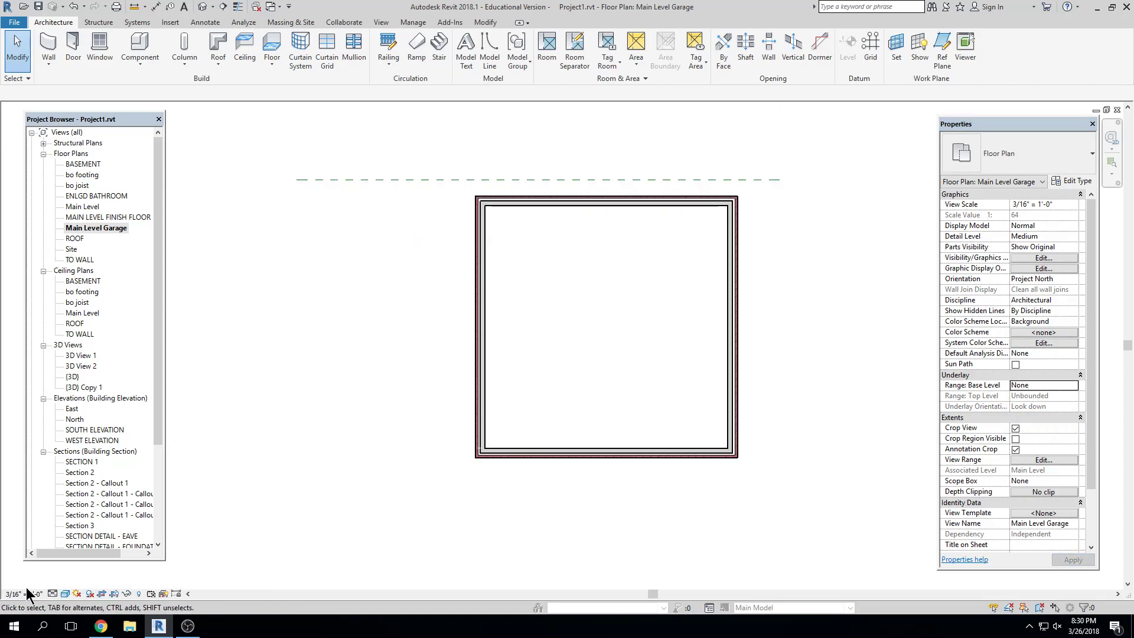
Step: Look at the elevation marks in the Main Level floor plan and return to the Main Level Garage plan
scroll(410, 320, "down", 2)
double_click(75, 207)
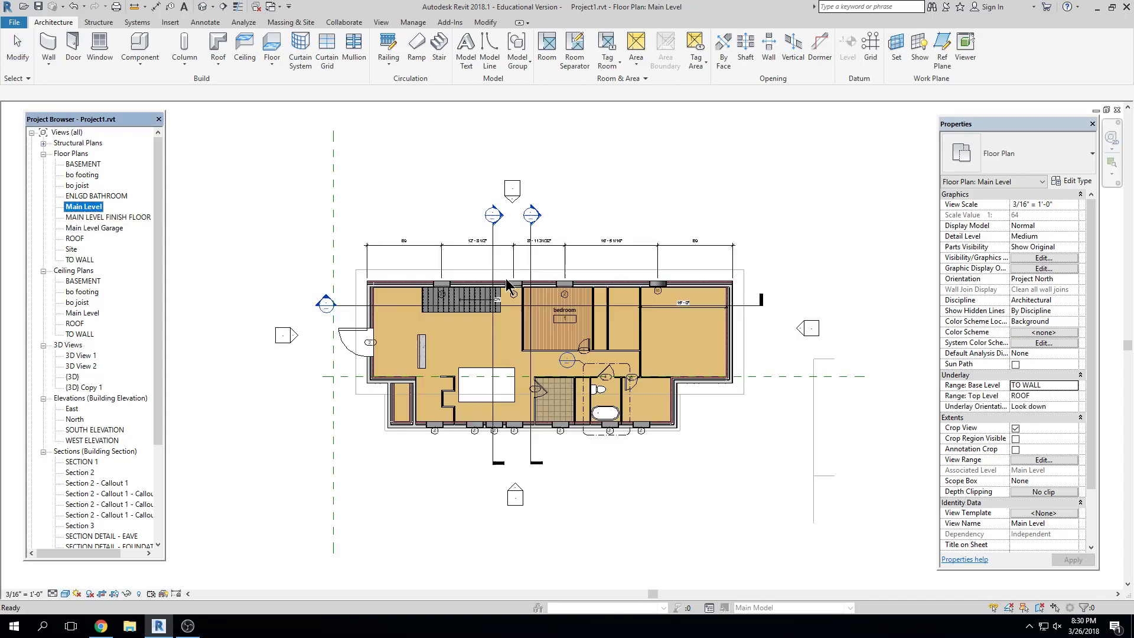
double_click(89, 228)
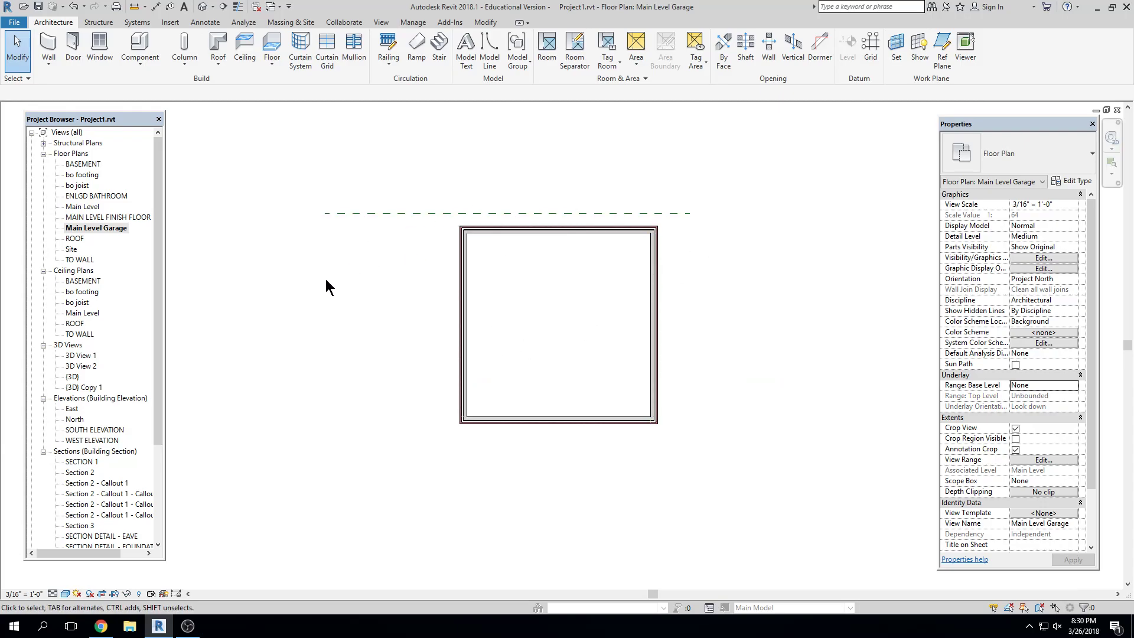
Step: Try placing Interior Elevation marks facing the garage on all four sides
left_click(171, 21)
left_click(381, 23)
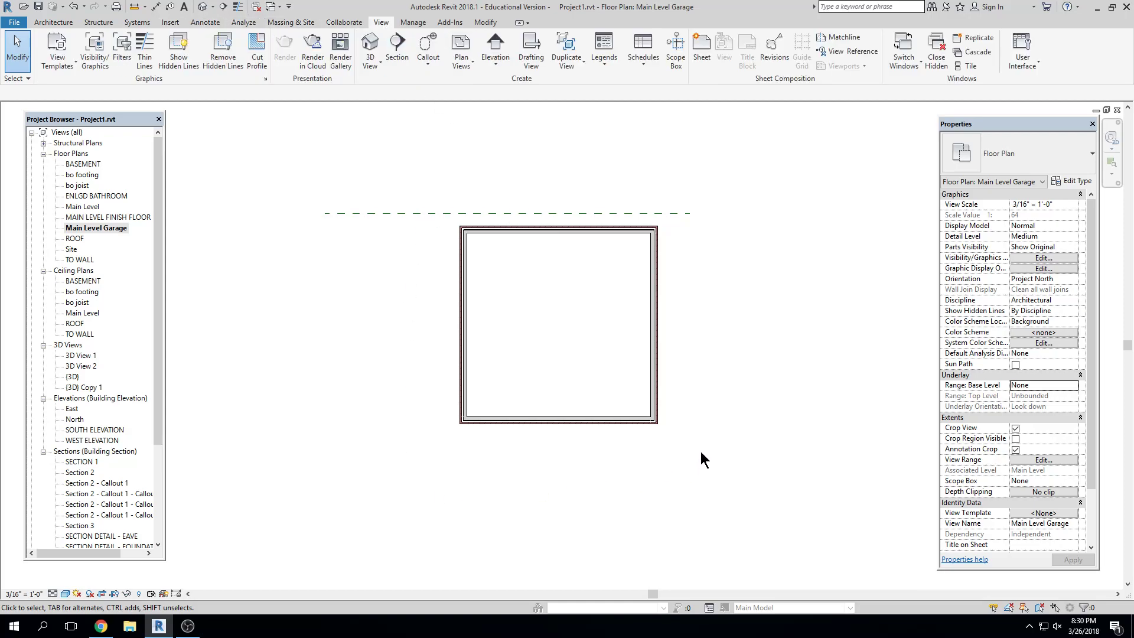
left_click(490, 65)
left_click(520, 85)
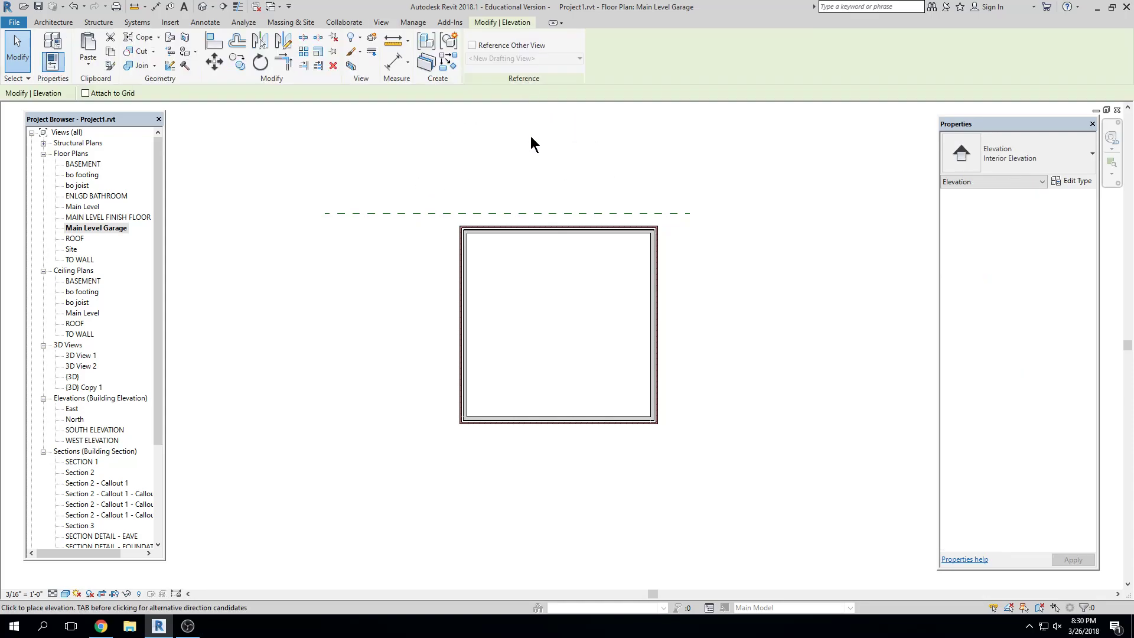
left_click(551, 195)
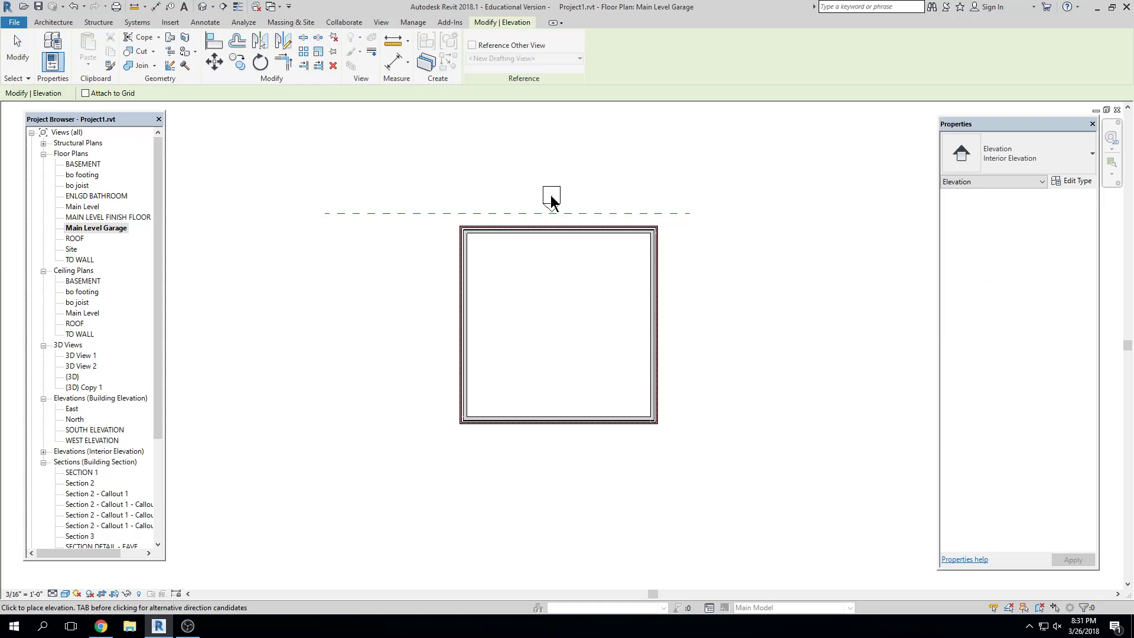
left_click(425, 329)
left_click(551, 458)
left_click(695, 324)
key("Escape")
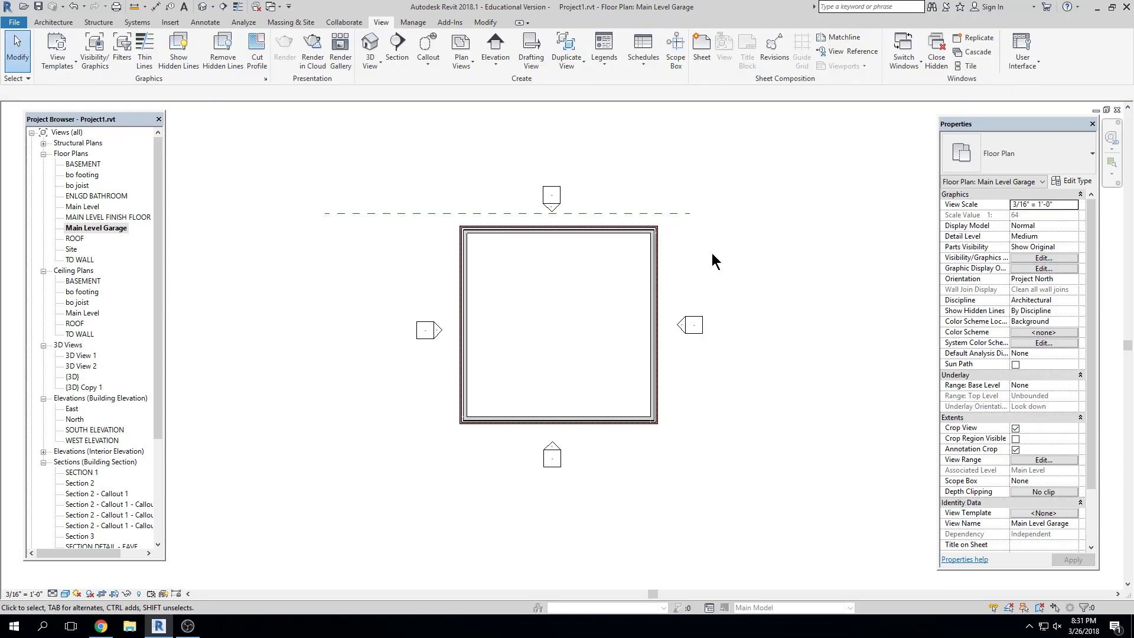
Step: Check how the new interior elevations are listed among the project views and undo all four placements
left_click(547, 211)
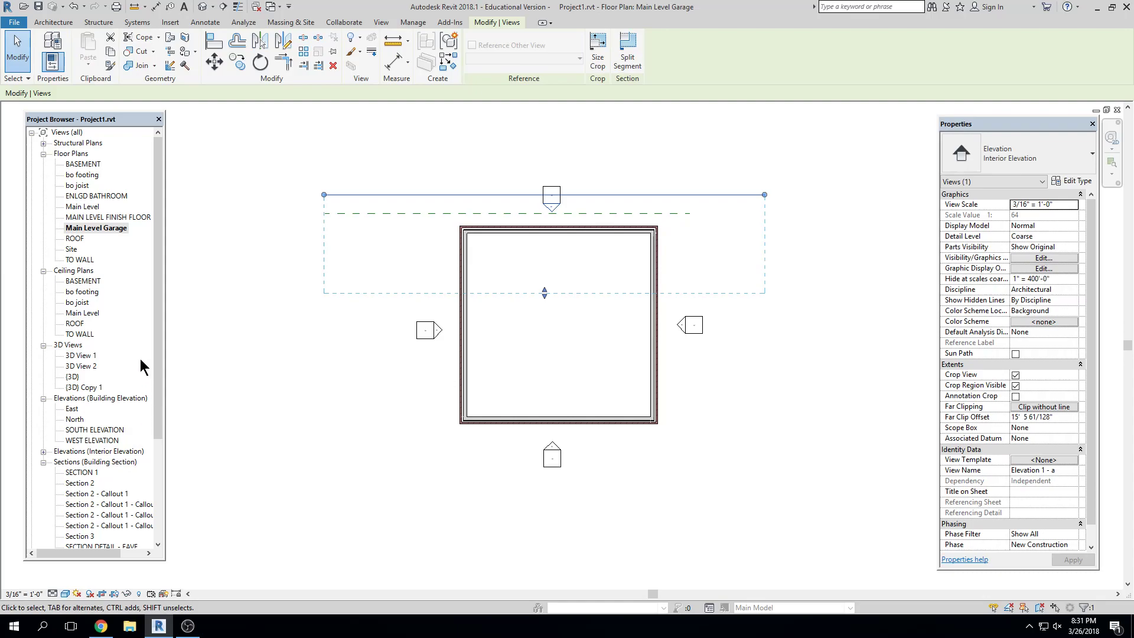
key("Escape")
scroll(77, 331, "down", 4)
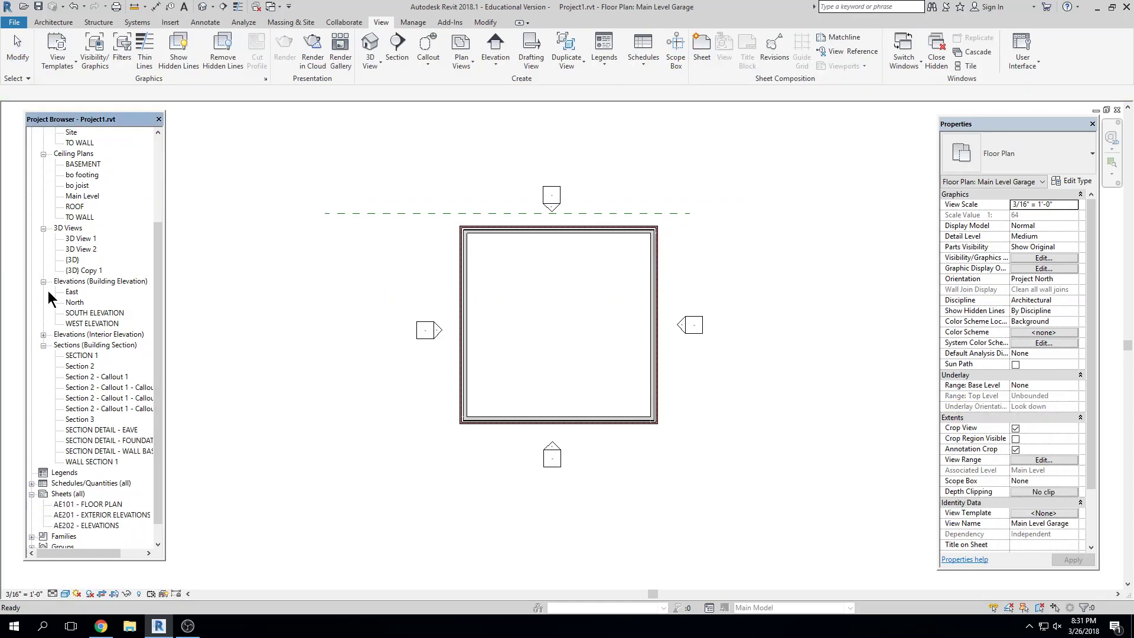
left_click(43, 335)
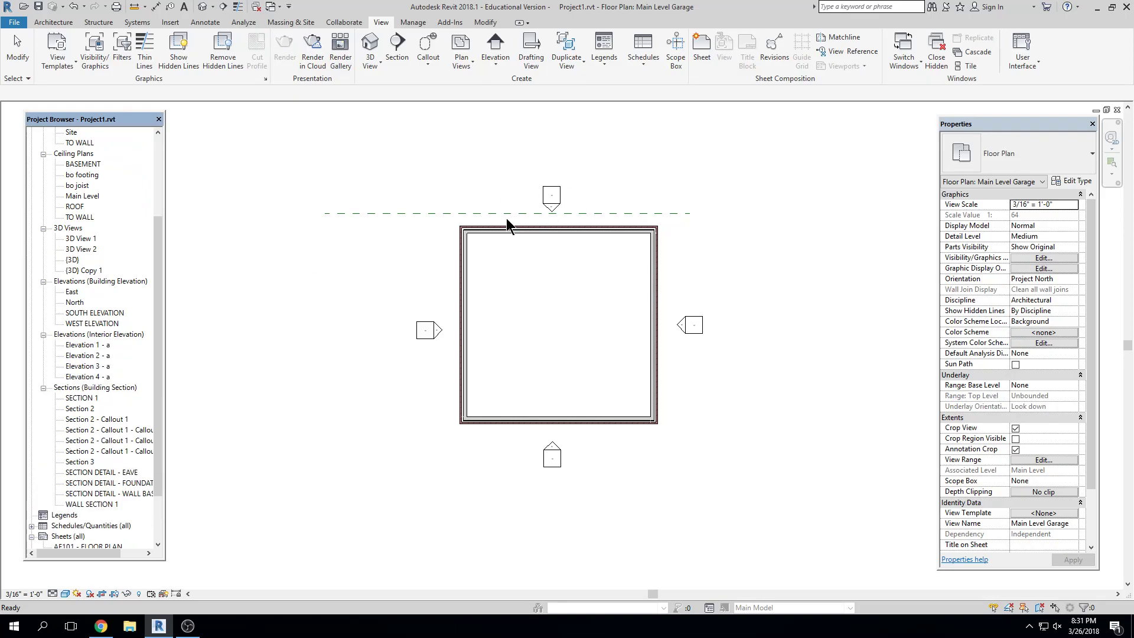
key("ctrl+z")
key("ctrl+z")
key("ctrl+z")
key("ctrl+z")
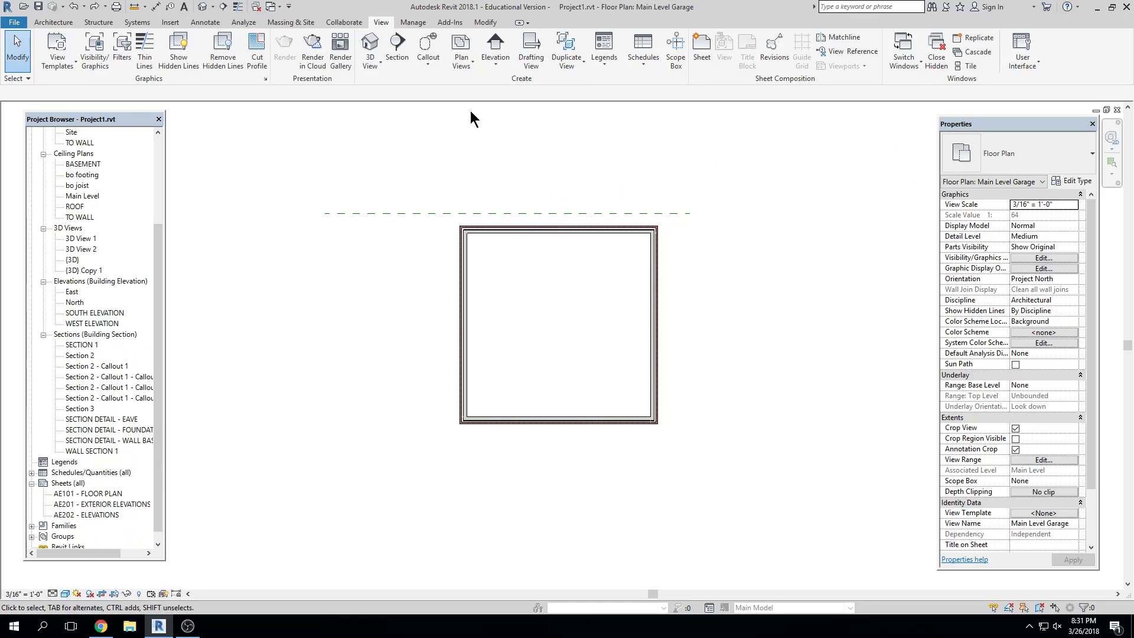
Step: Place four Building Elevation marks around the garage, one facing each wall
left_click(496, 63)
left_click(498, 95)
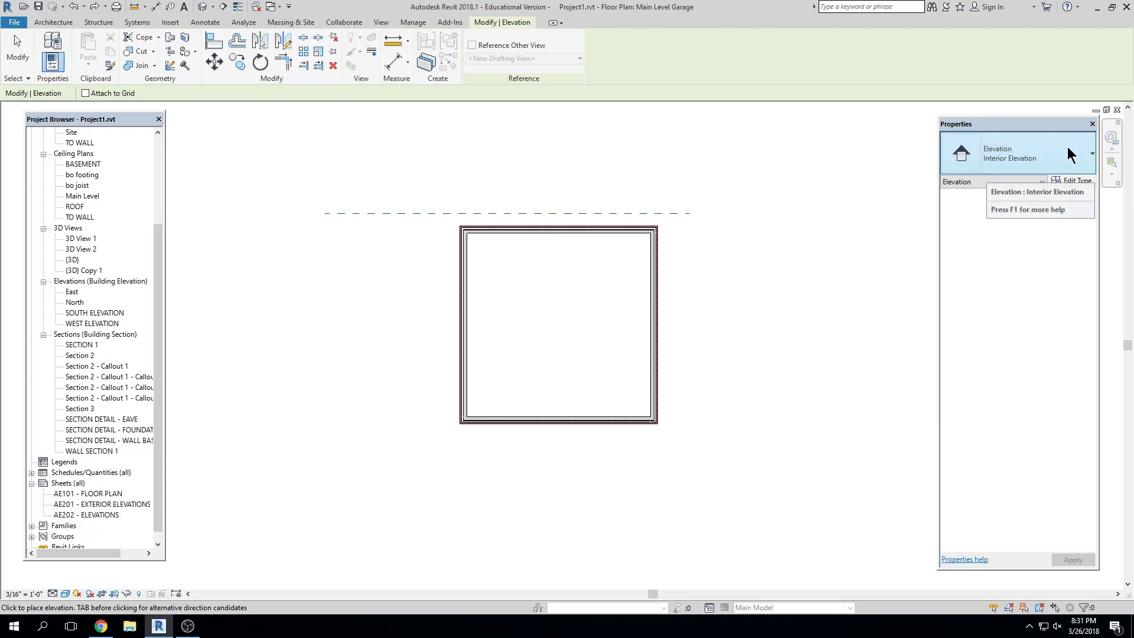
left_click(1091, 155)
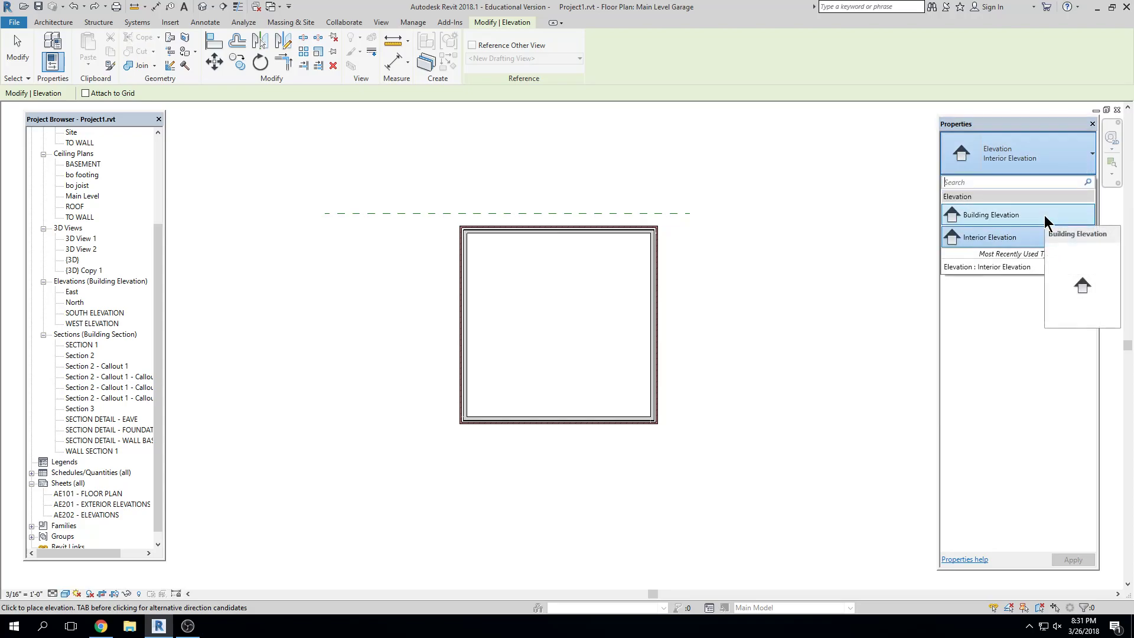
left_click(1044, 215)
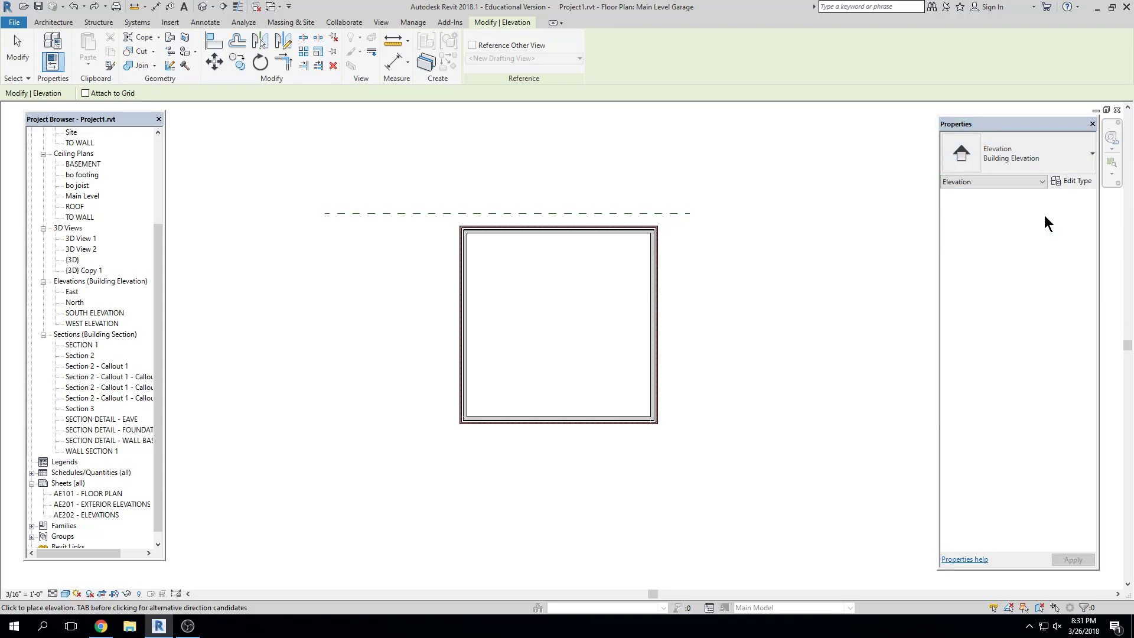
left_click(558, 199)
left_click(429, 324)
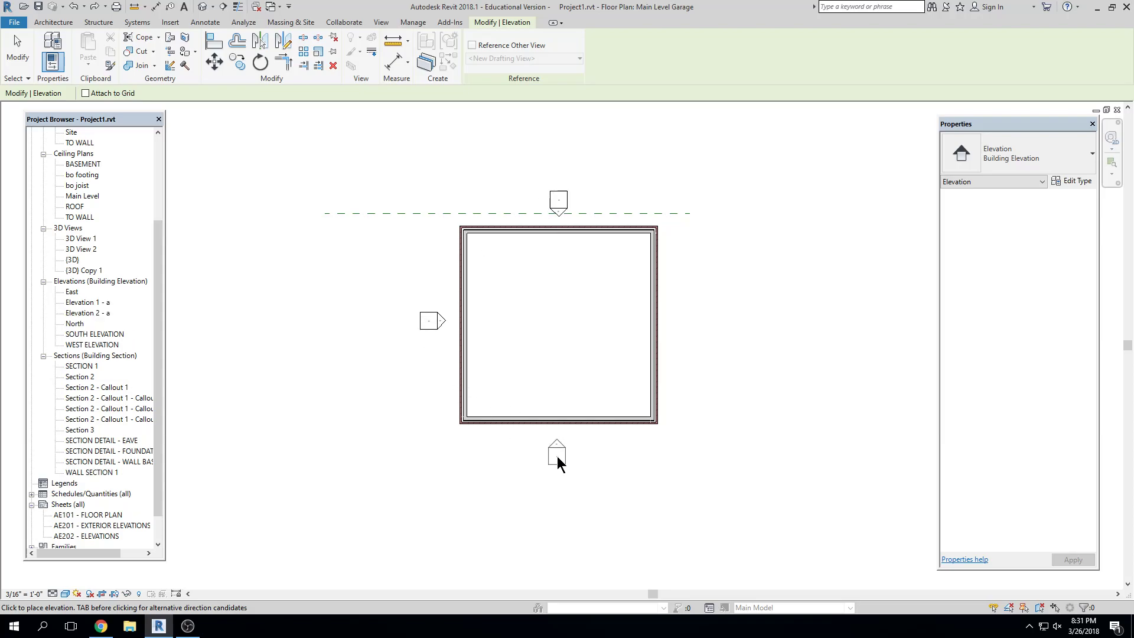
left_click(555, 453)
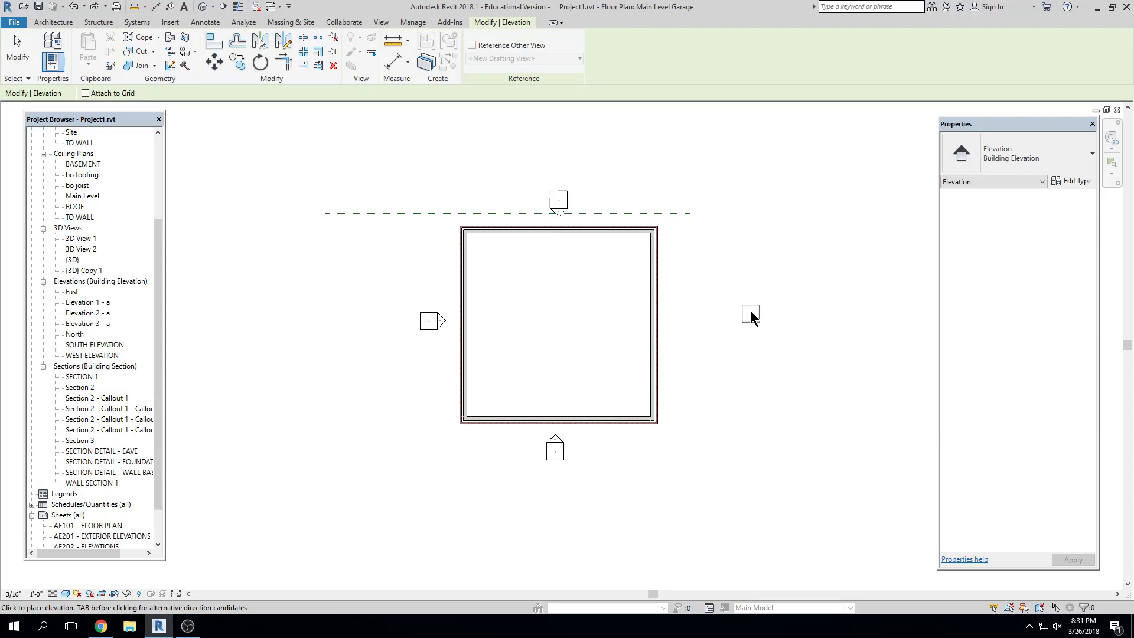
left_click(685, 324)
key("Escape")
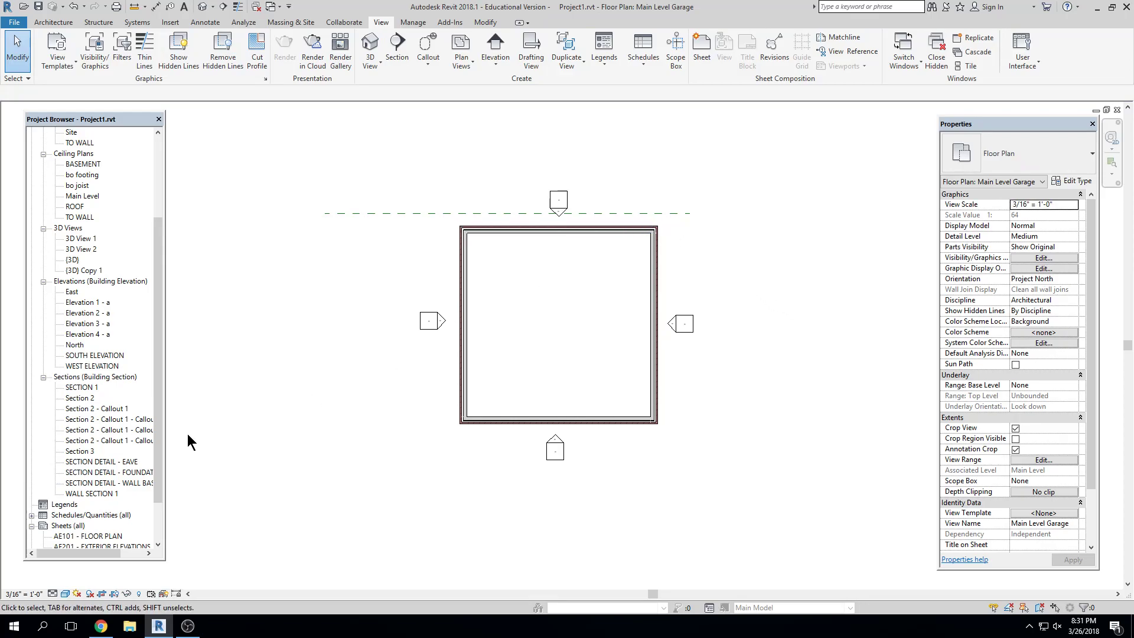
left_click(78, 303)
right_click(79, 302)
key("Escape")
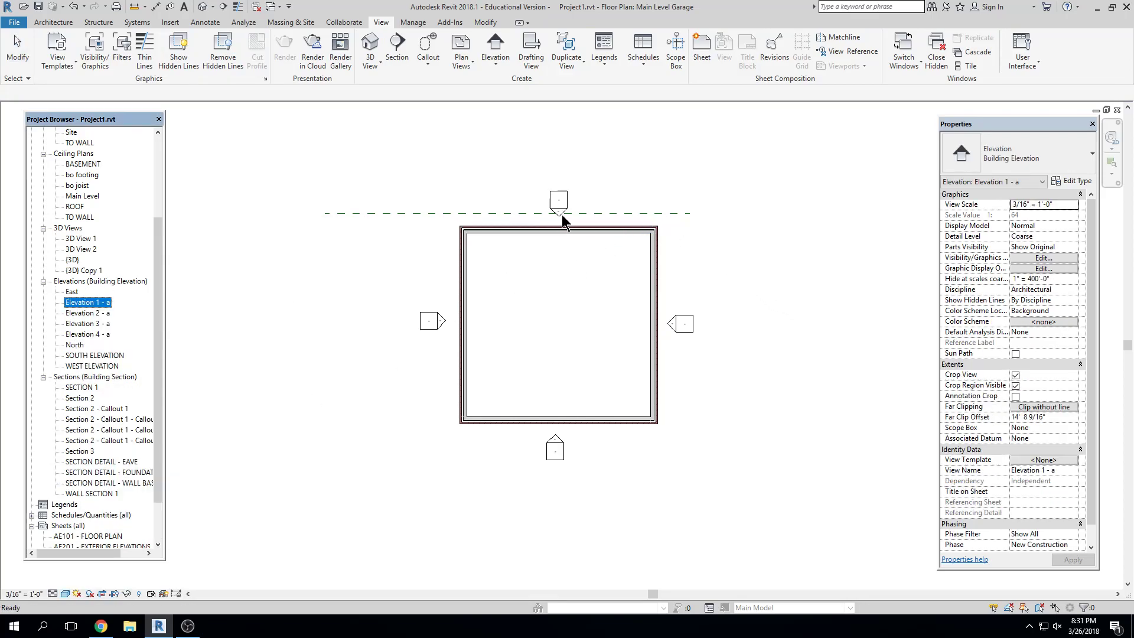
Step: Rename the view of the elevation mark north of the garage to "North Elevation - Garage"
left_click(560, 213)
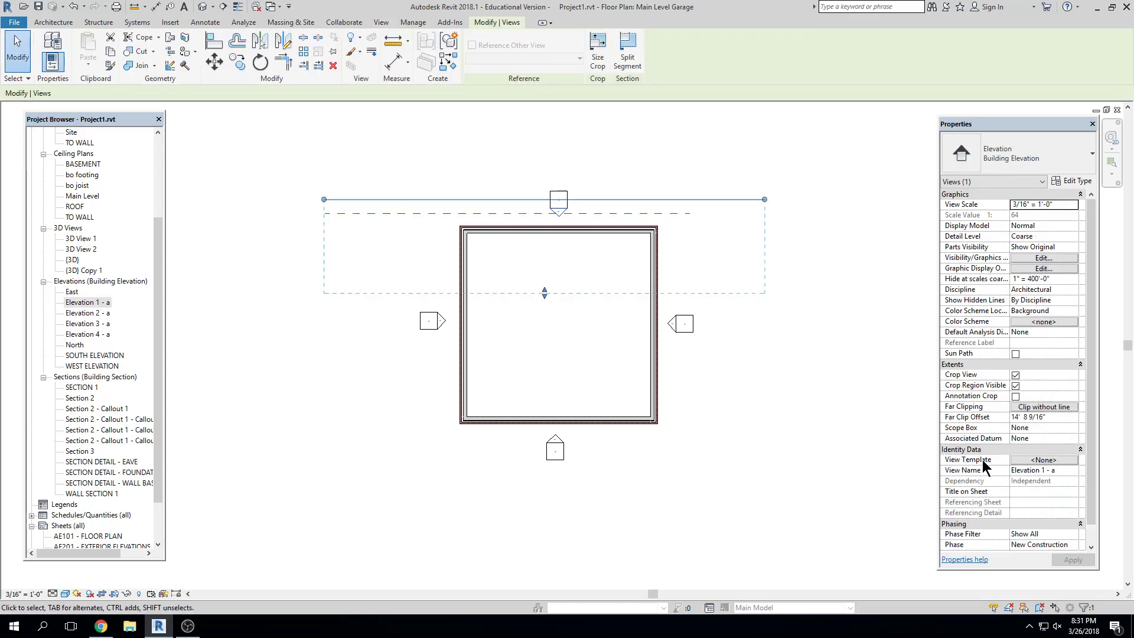
left_click(1060, 471)
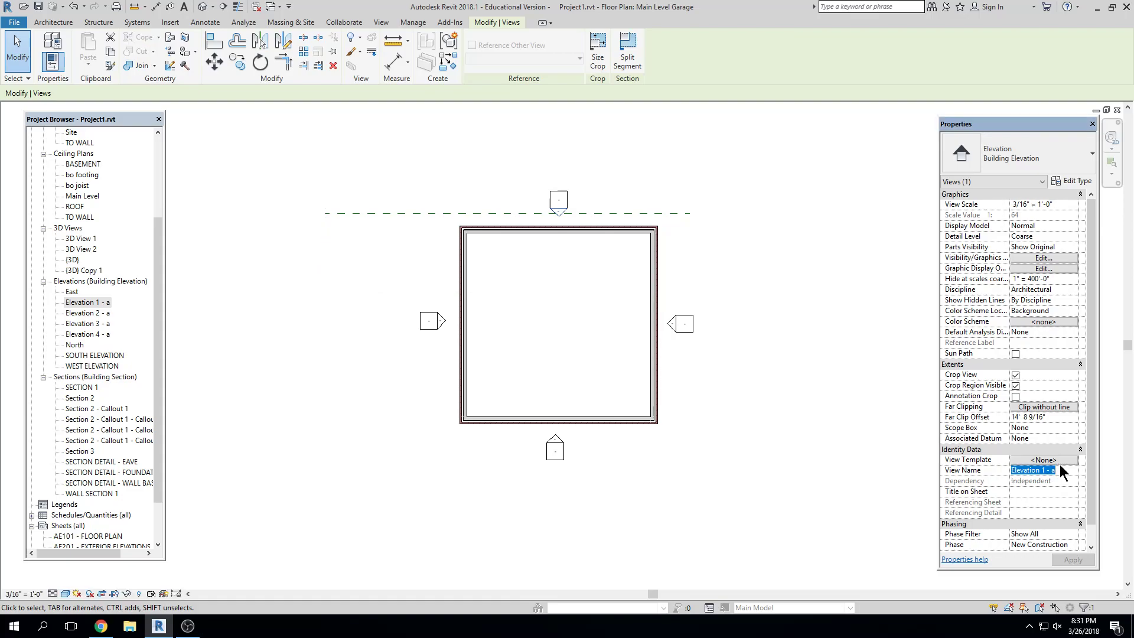
type("North")
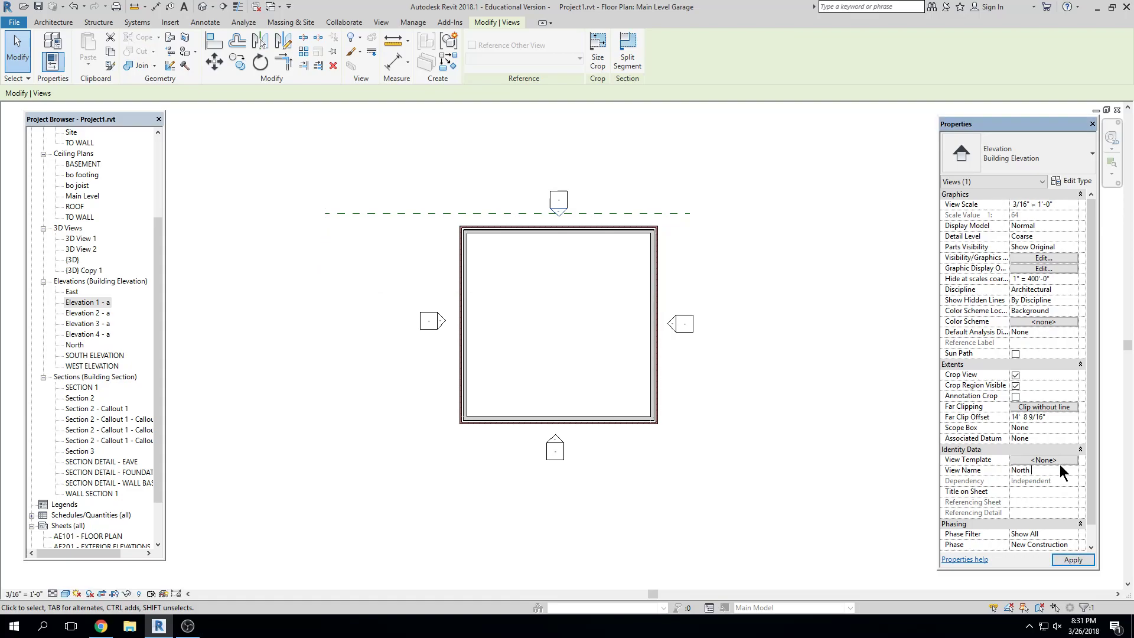
type(" Elevation - Garage")
key("Return")
Step: Narrow the north garage elevation's extents to just beyond the side walls and extend its far clip to about 36', past the south wall
left_click(739, 328)
left_click(669, 323)
left_click(672, 222)
left_click(555, 214)
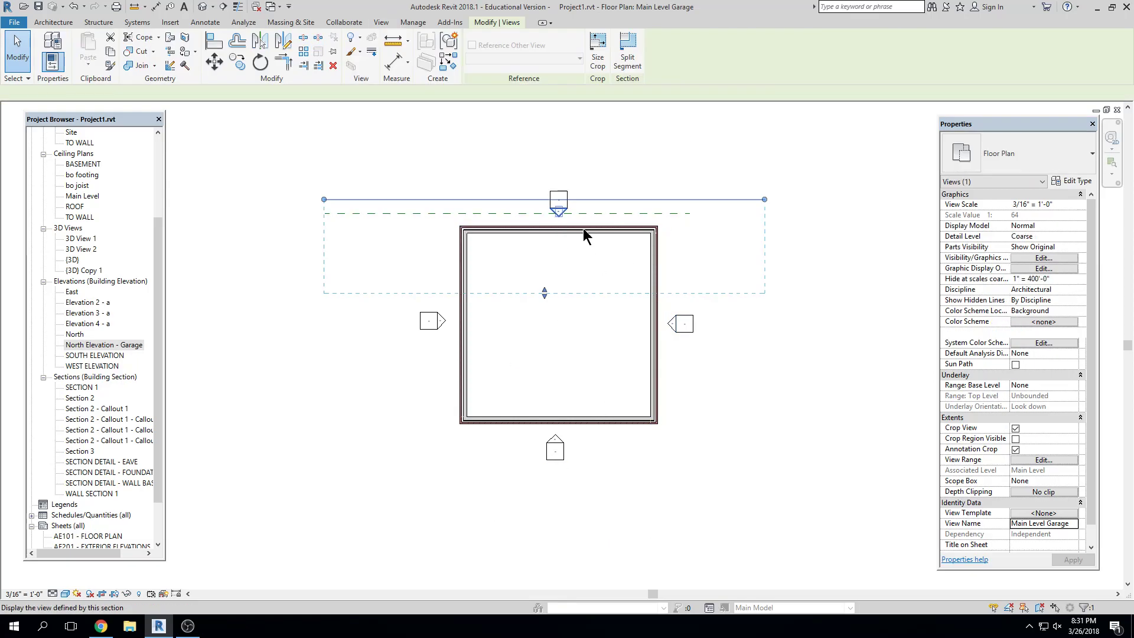
left_click_drag(324, 200, 391, 202)
left_click_drag(765, 200, 730, 202)
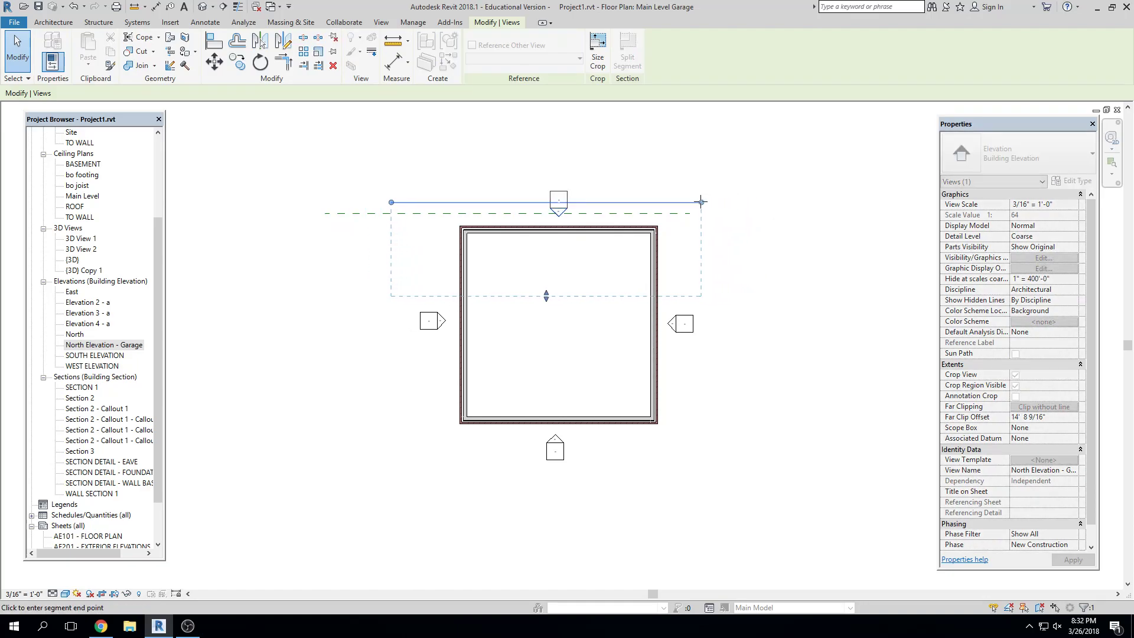
left_click_drag(392, 202, 421, 202)
middle_click_drag(554, 403, 567, 374)
left_click_drag(574, 278, 571, 409)
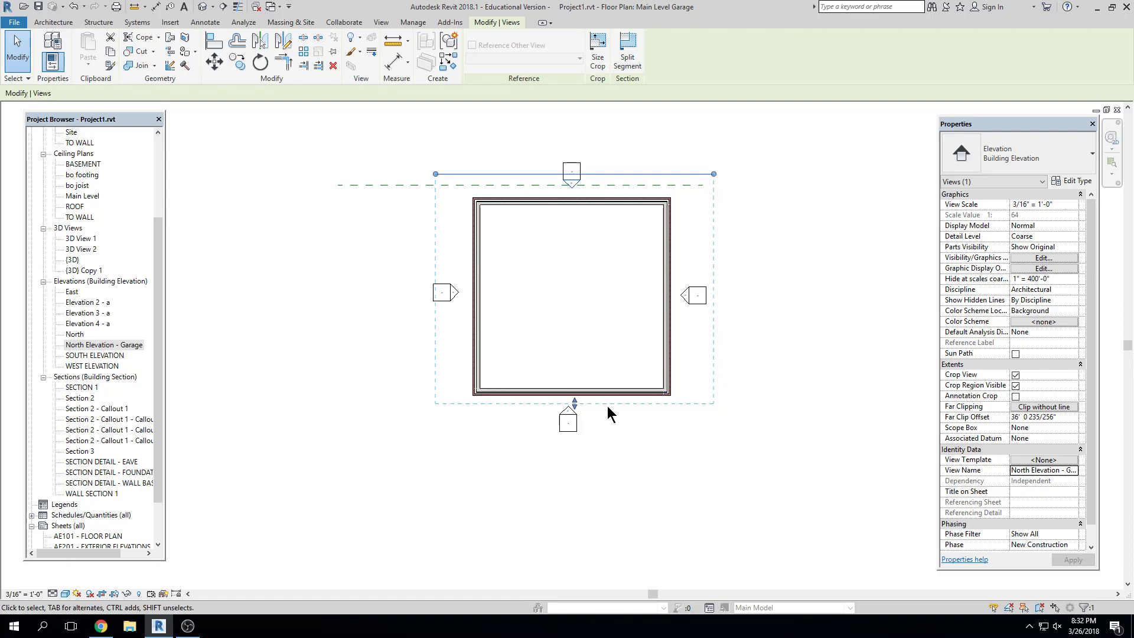
left_click(803, 505)
Step: Narrow the extents of the elevation east of the garage to just beyond the walls and extend its far clip to about 39'
left_click(686, 295)
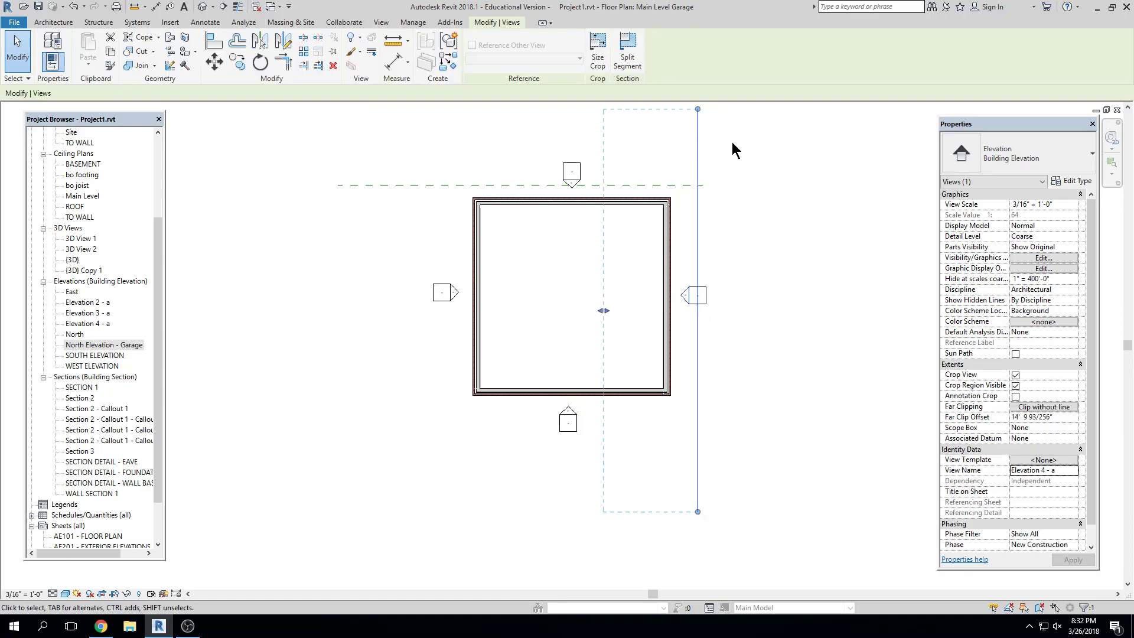
left_click_drag(698, 108, 697, 175)
left_click_drag(699, 513, 697, 412)
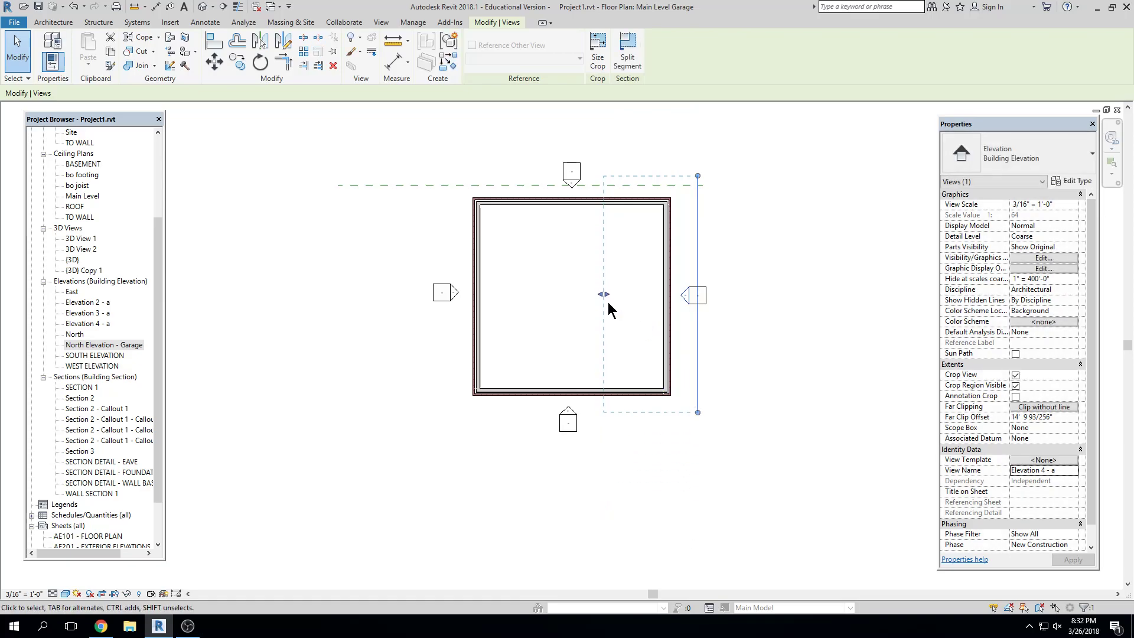
left_click_drag(601, 295, 450, 293)
left_click(542, 424)
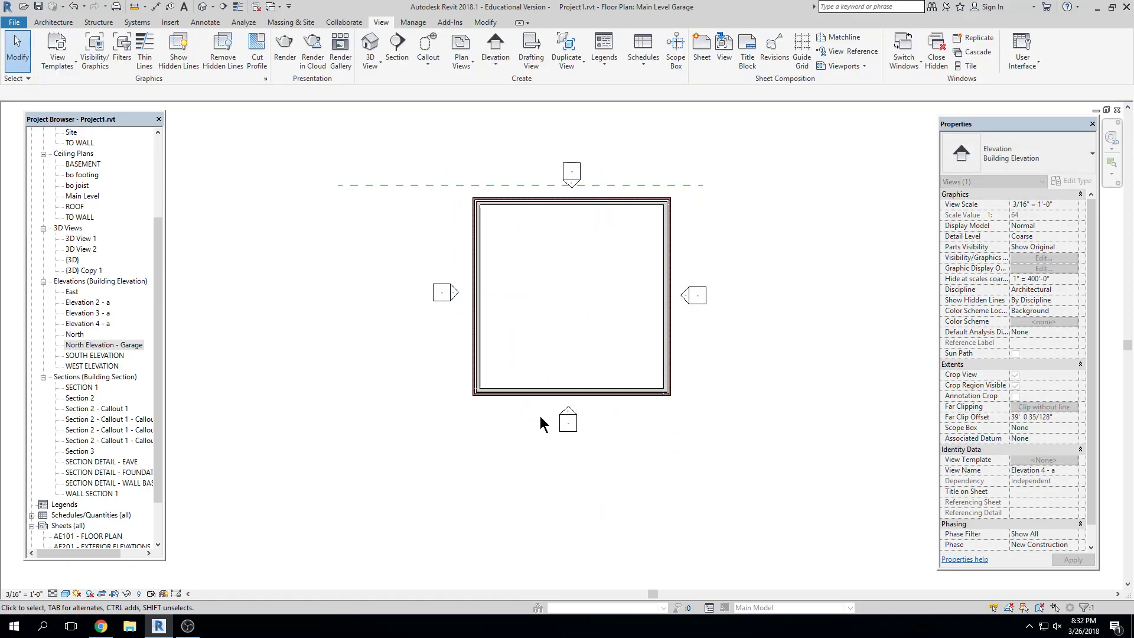
Step: Narrow the extents of the elevation south of the garage to just beyond the side walls and extend its far clip to about 36'
left_click(569, 420)
left_click_drag(699, 423, 685, 423)
left_click_drag(337, 422, 451, 423)
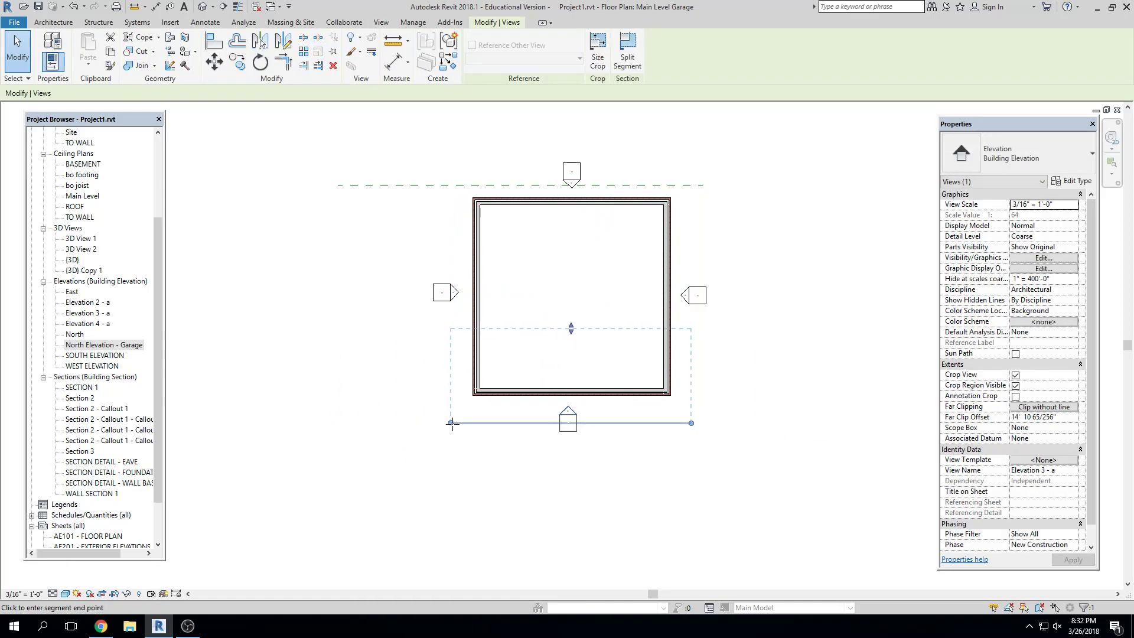
left_click_drag(571, 326, 570, 189)
left_click(732, 271)
Step: Narrow the extents of the elevation west of the garage to just beyond the walls and extend its far clip to about 37' 6"
left_click(455, 293)
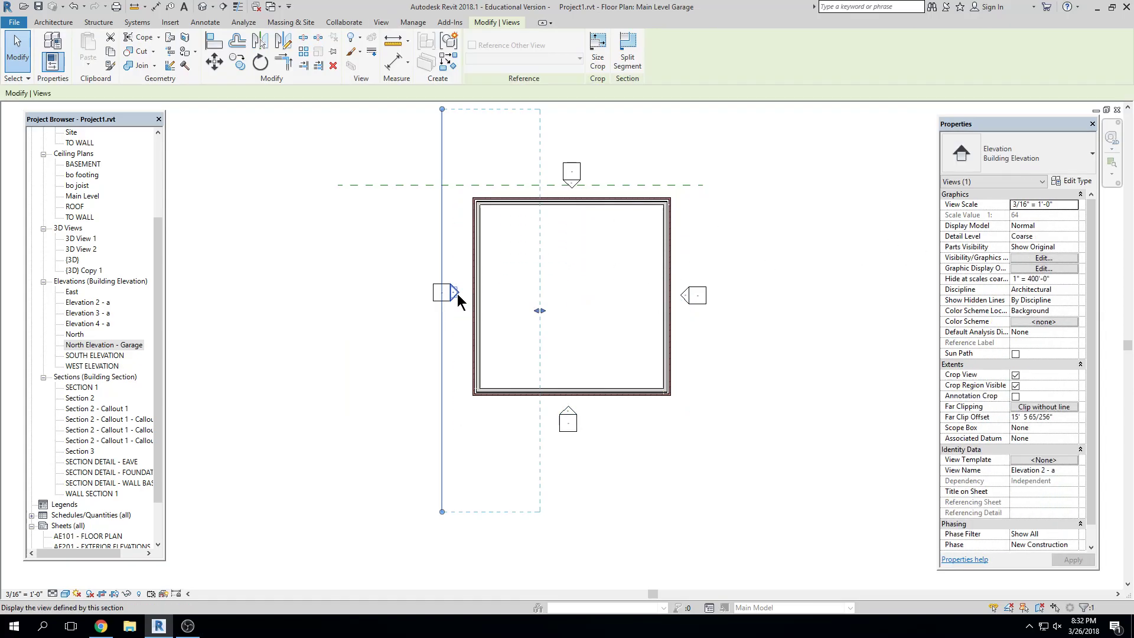
left_click_drag(442, 109, 442, 175)
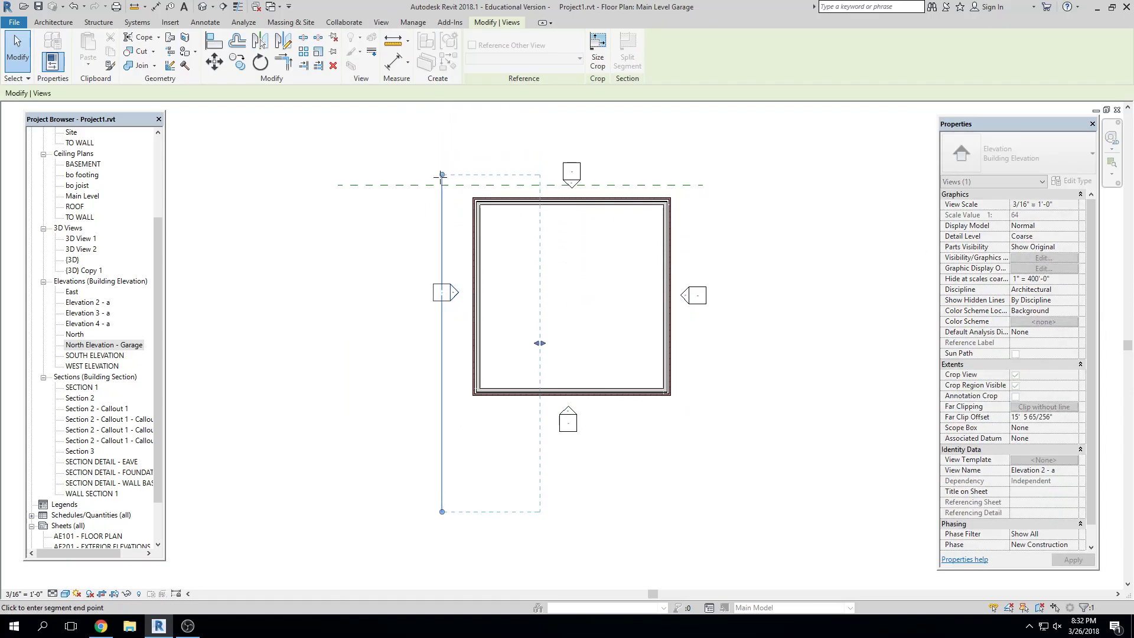
left_click_drag(442, 511, 442, 418)
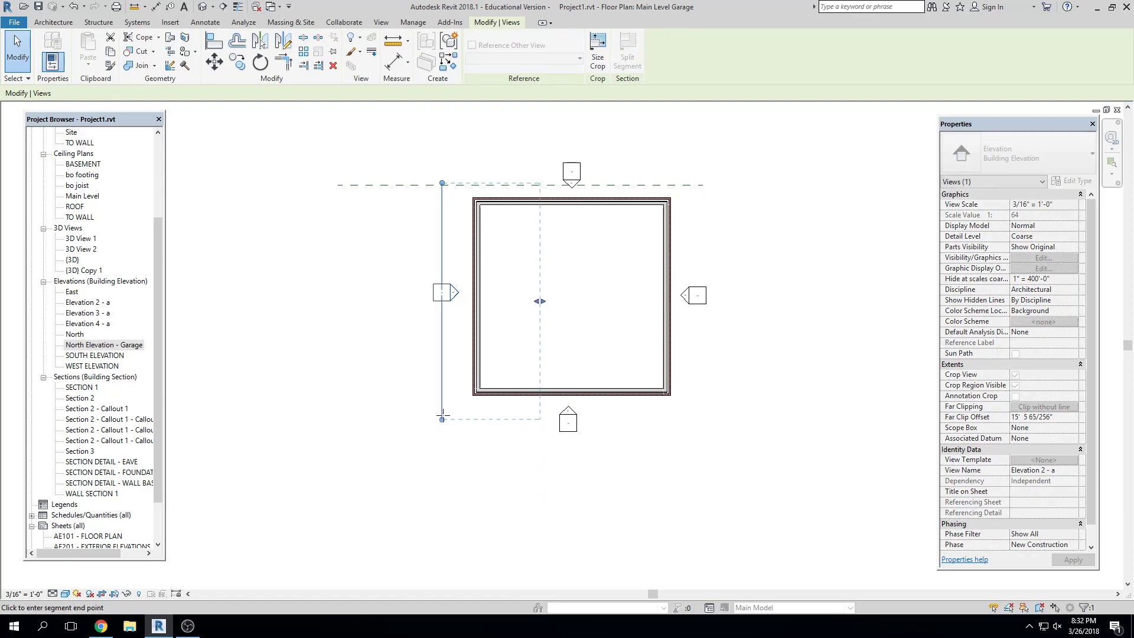
left_click(687, 295)
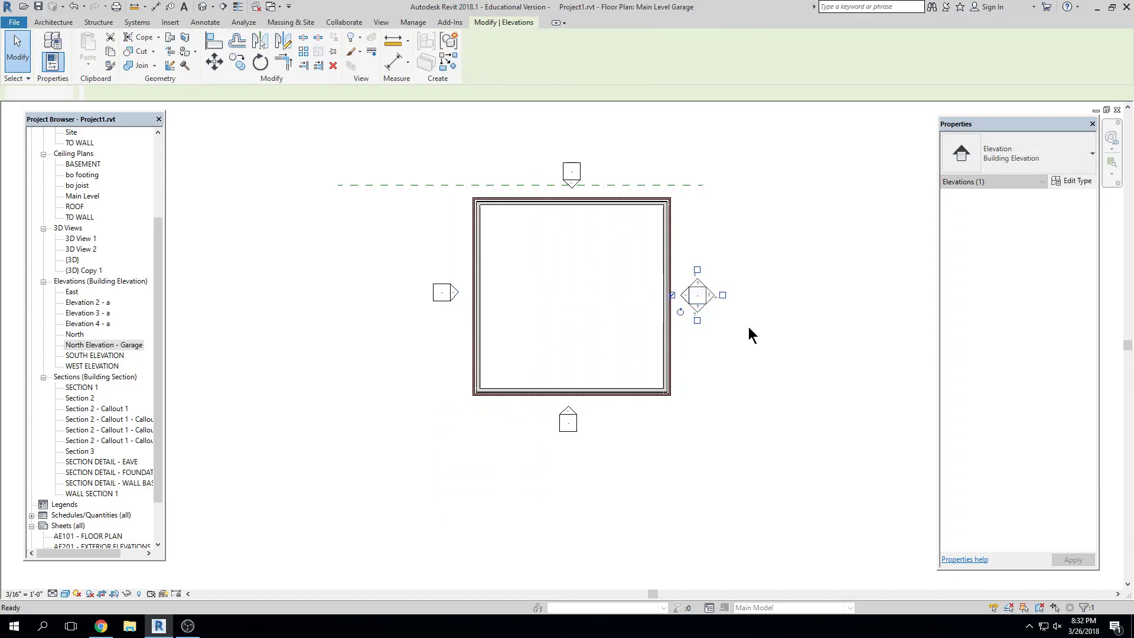
left_click(751, 328)
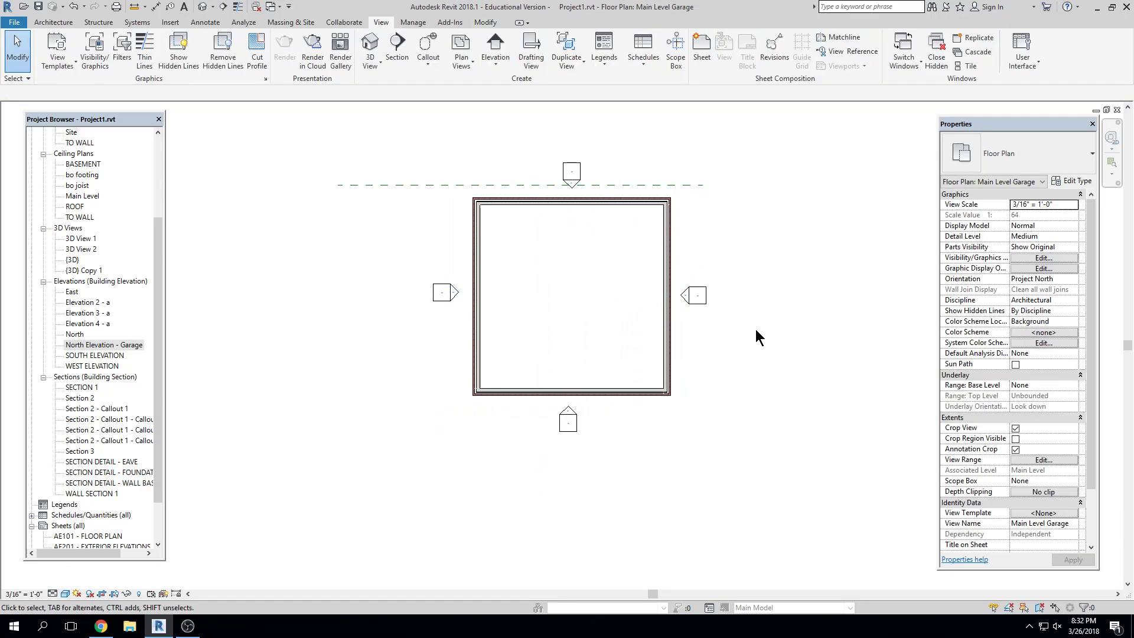
Step: Open the north garage elevation and widen its crop region past both ends of the roof
double_click(572, 186)
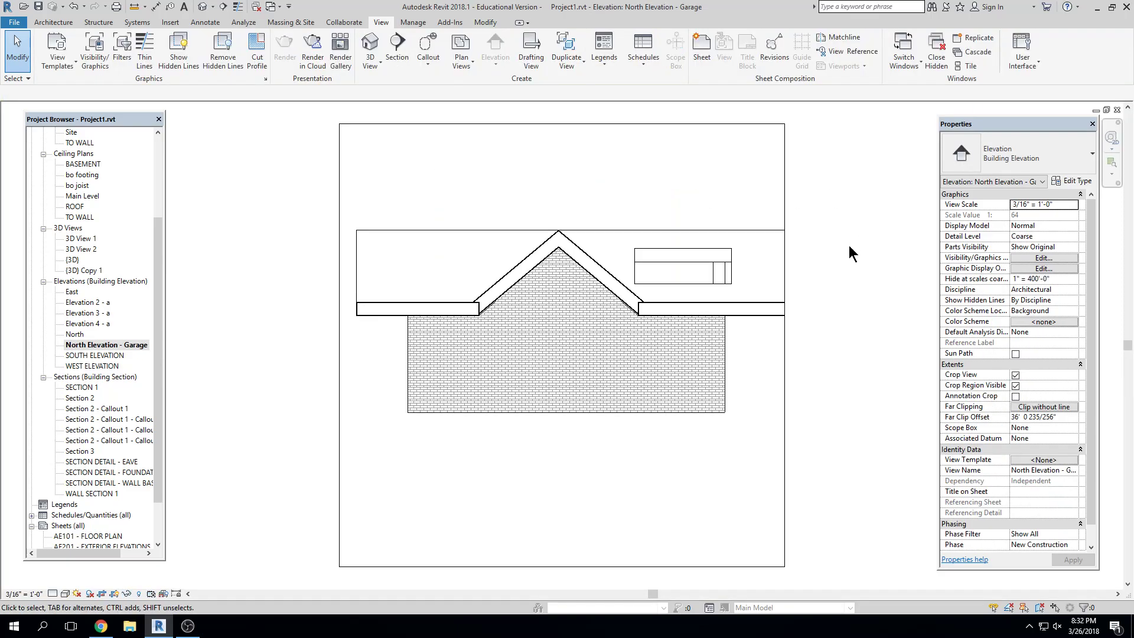
left_click(753, 352)
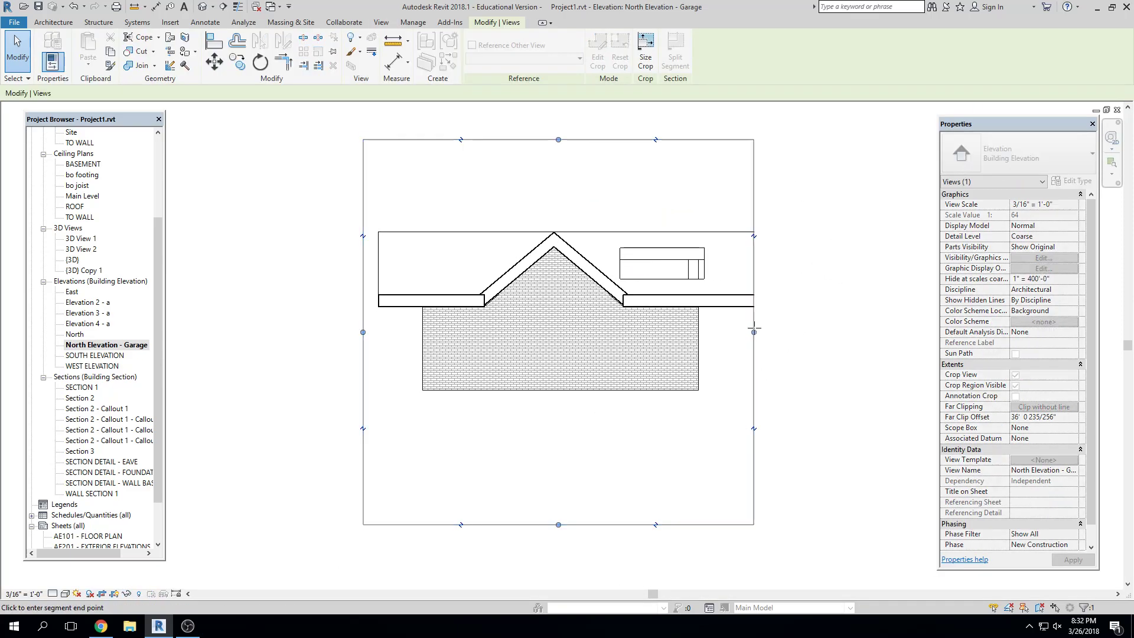
left_click_drag(790, 330, 328, 319)
Step: Lengthen the level lines at their headless end in the north garage elevation, hide the crop region and close the view
left_click(796, 311)
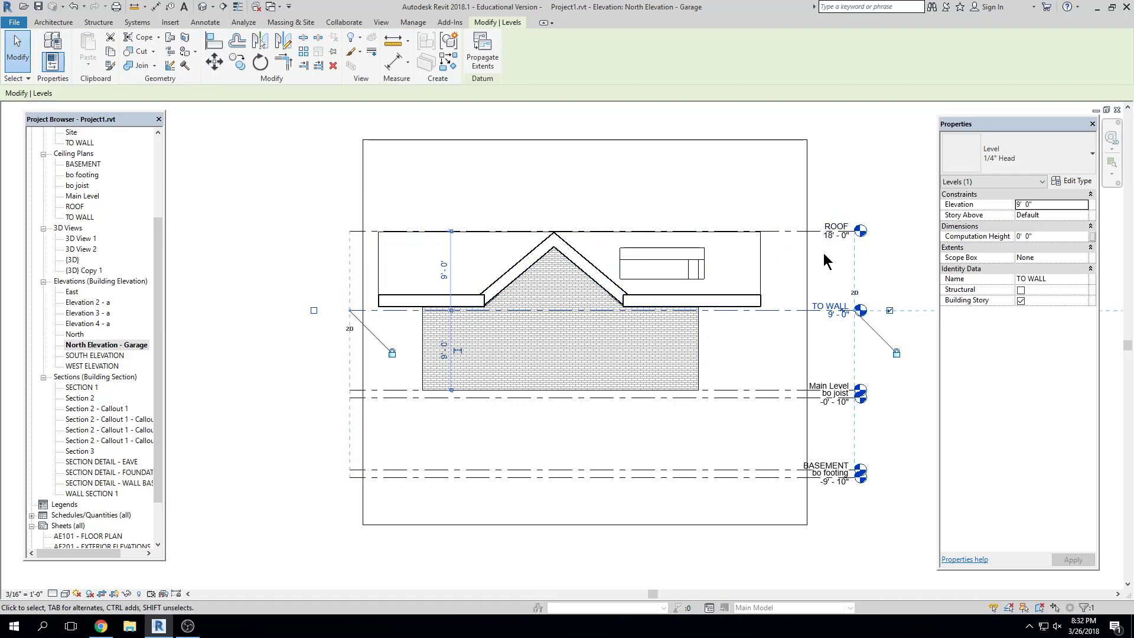
left_click_drag(352, 311, 337, 310)
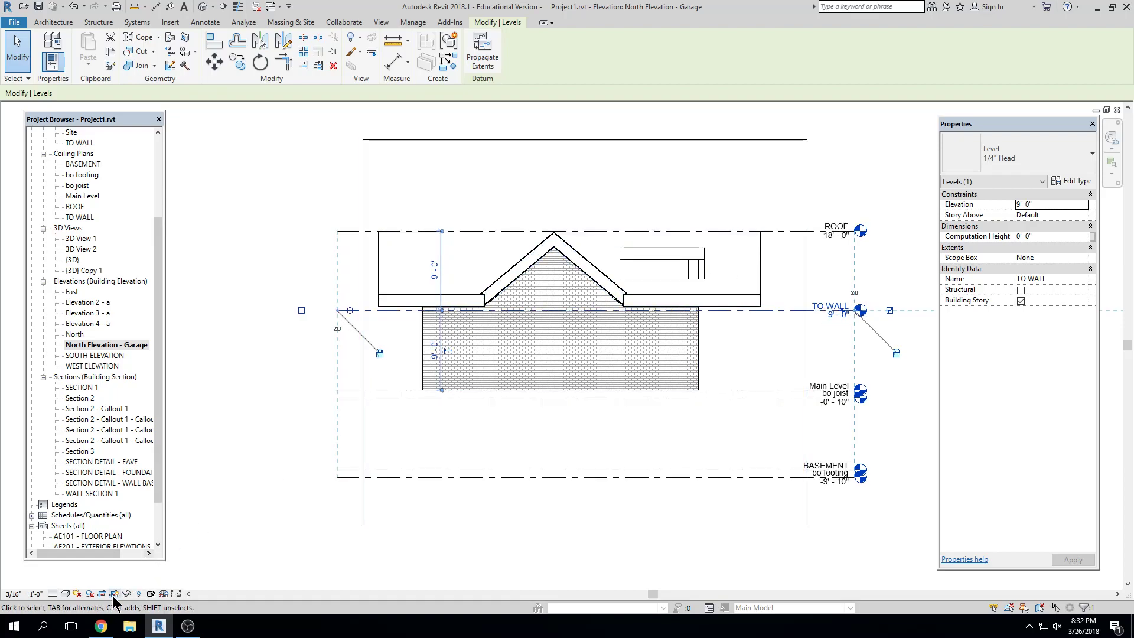
left_click(114, 595)
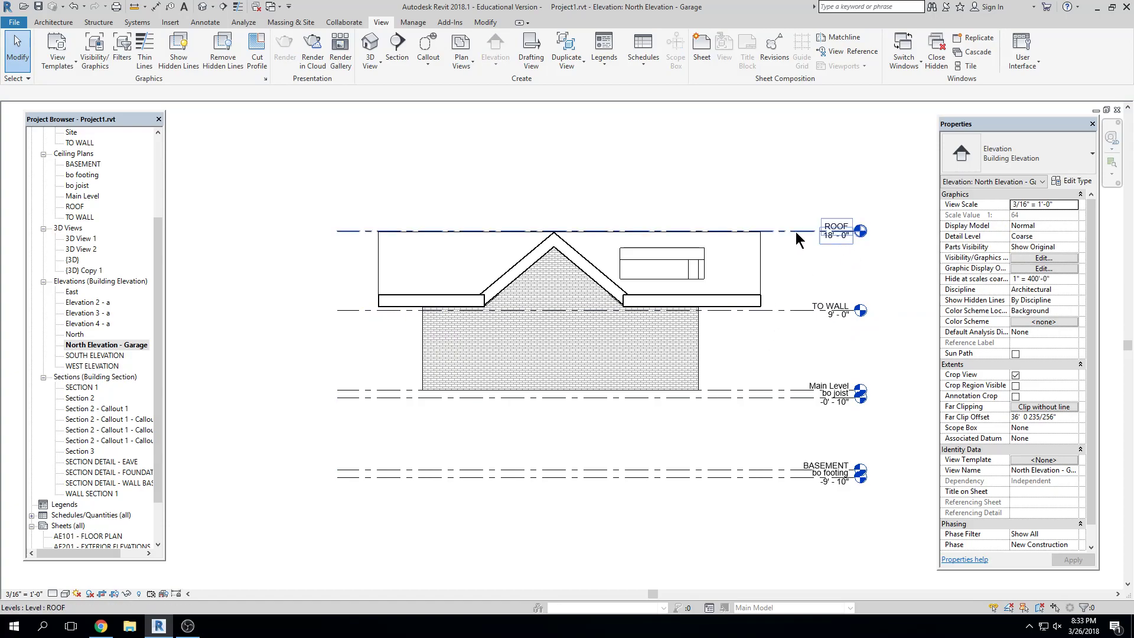
left_click(1116, 109)
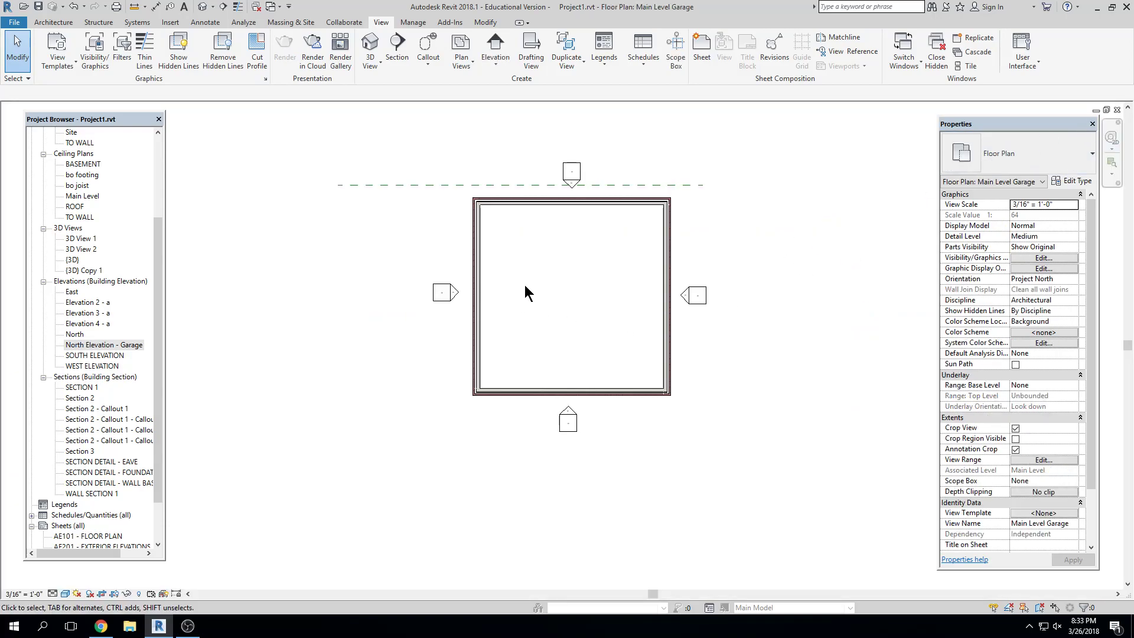
Step: Open the east garage elevation and fit its crop region closely above the roof and below the footing level, widening it past both eaves
double_click(685, 296)
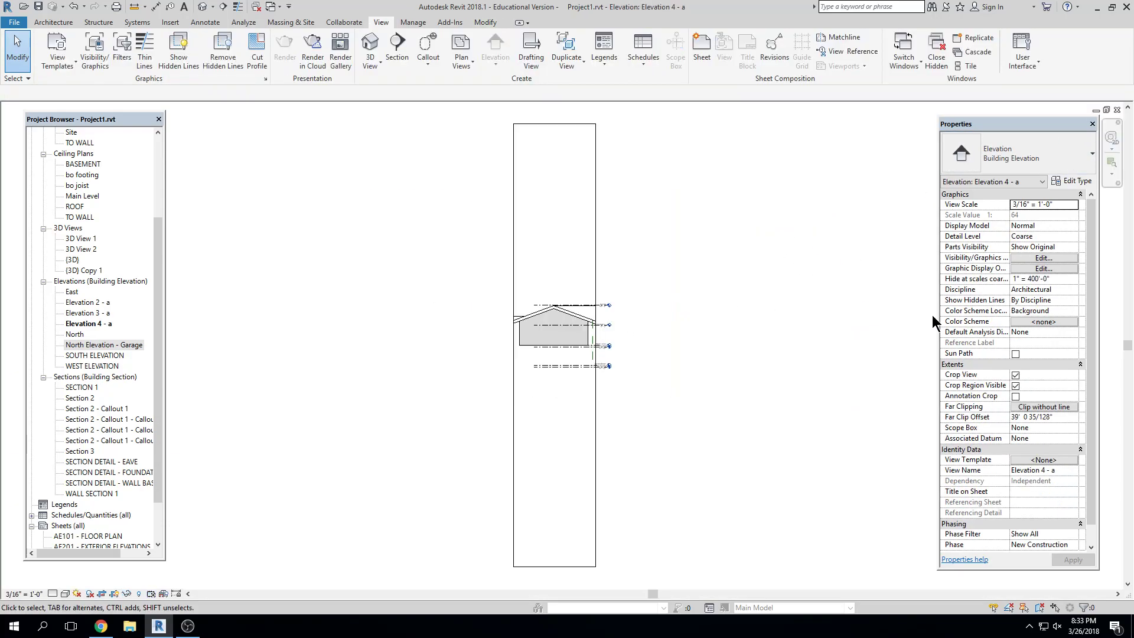
left_click(552, 566)
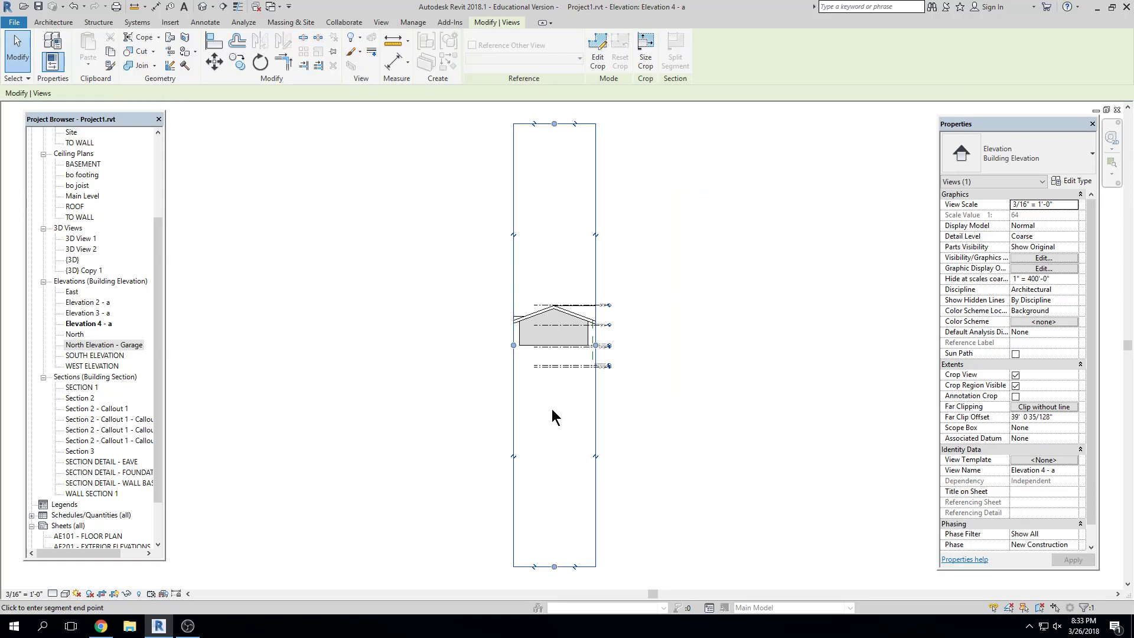
left_click_drag(557, 375, 555, 376)
left_click_drag(554, 123, 557, 230)
left_click_drag(556, 295, 555, 296)
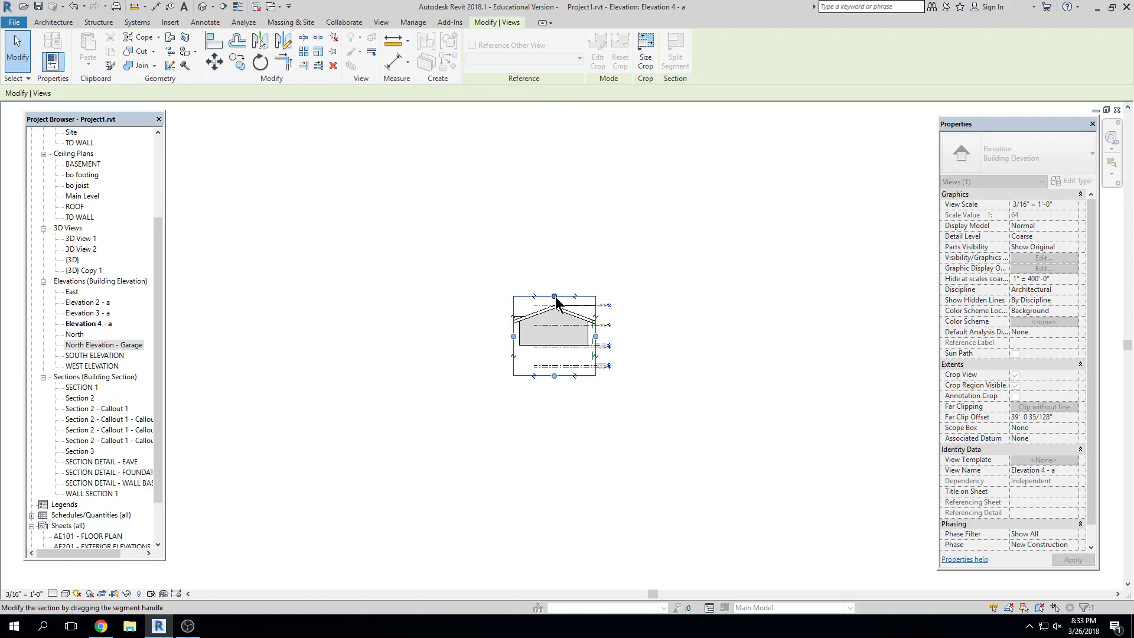
scroll(586, 346, "up", 3)
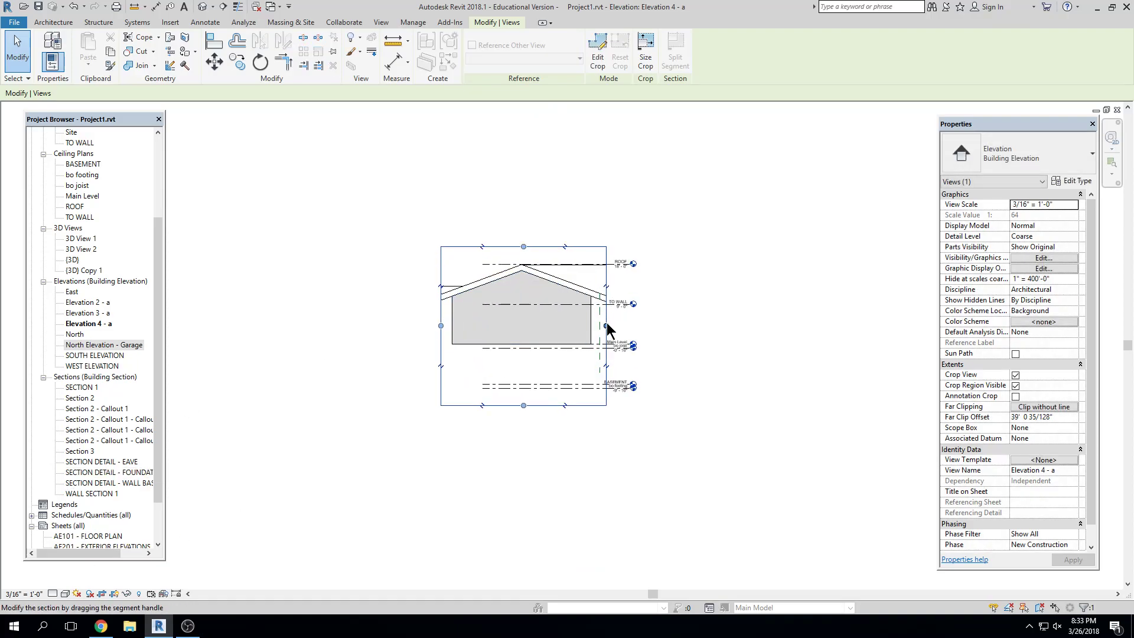
left_click_drag(441, 325, 407, 325)
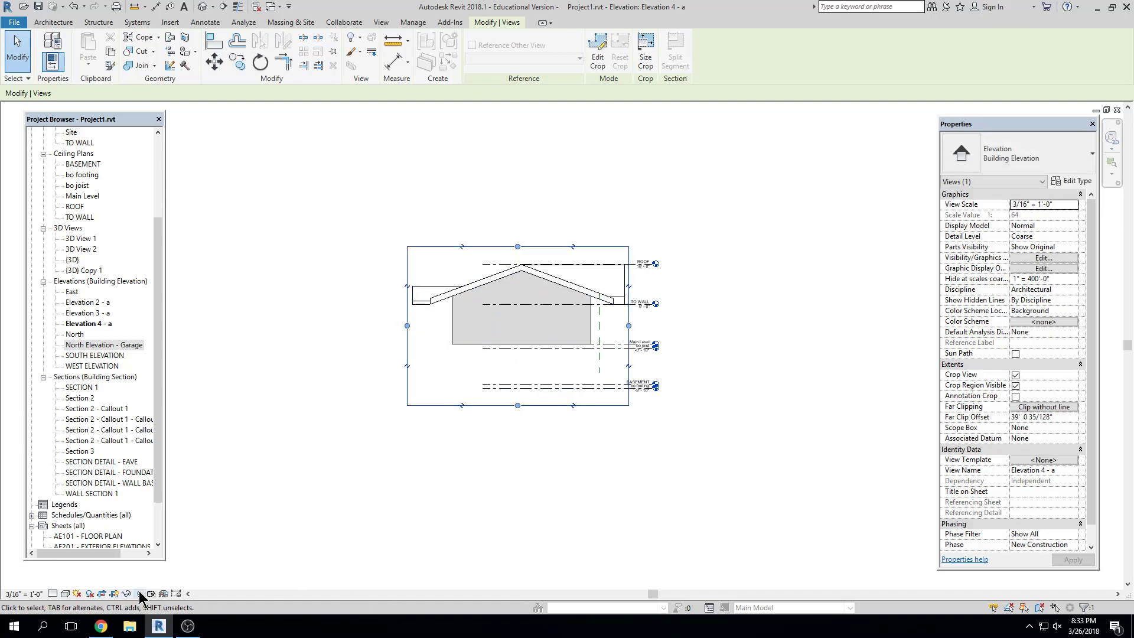
Step: Extend the headless ends of the level lines beyond the roof in the east garage elevation, hide the crop region and close the view
left_click(486, 264)
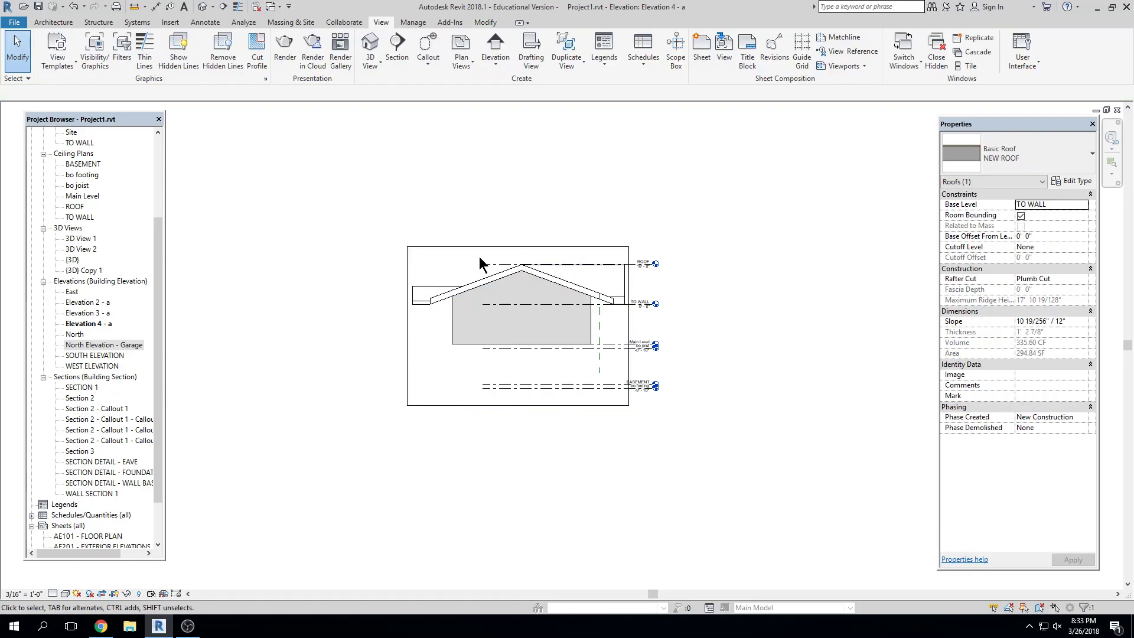
left_click_drag(483, 264, 410, 264)
key("Escape")
left_click(113, 593)
middle_click(366, 533)
middle_click(366, 533)
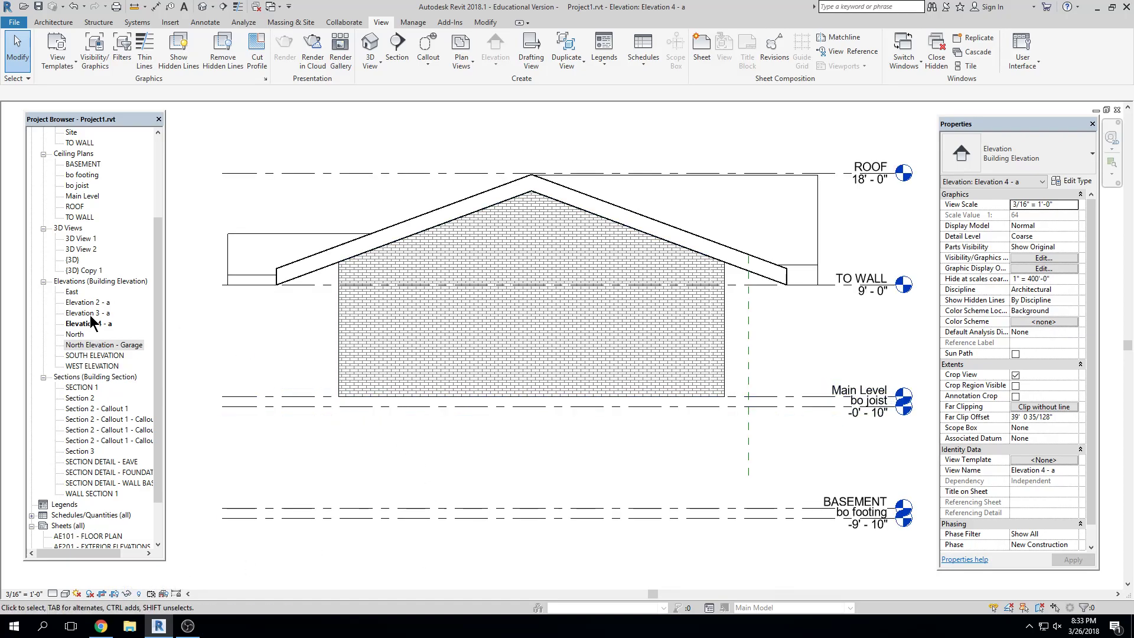
left_click(1116, 110)
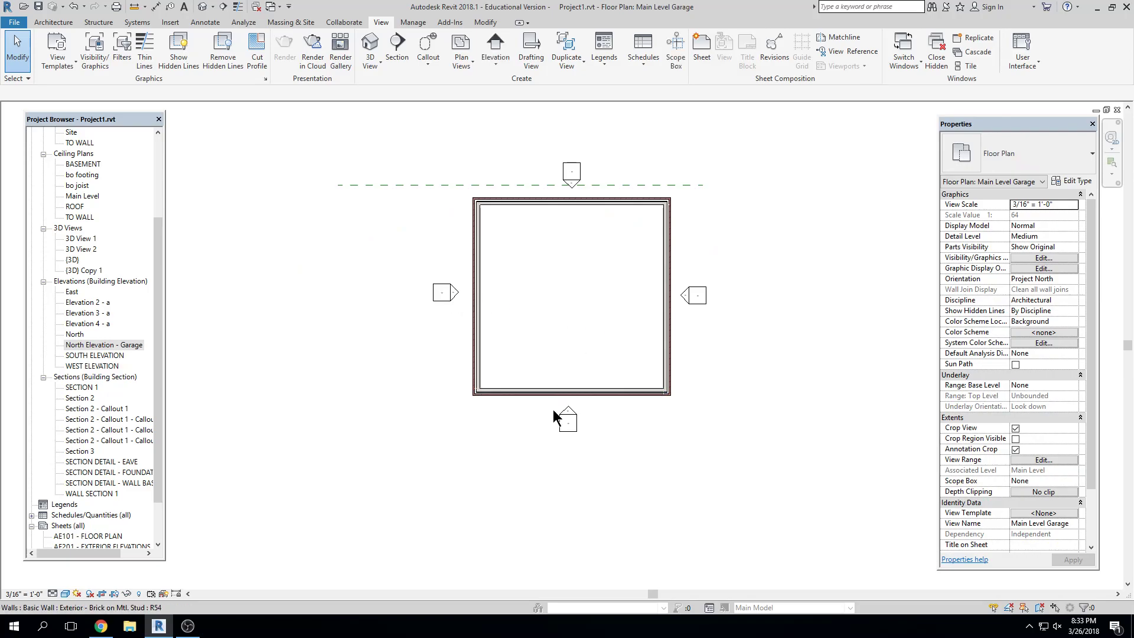
Step: Open the south garage elevation, widen its crop region past both roof ends and raise the lower edge to just below the footing level
double_click(576, 415)
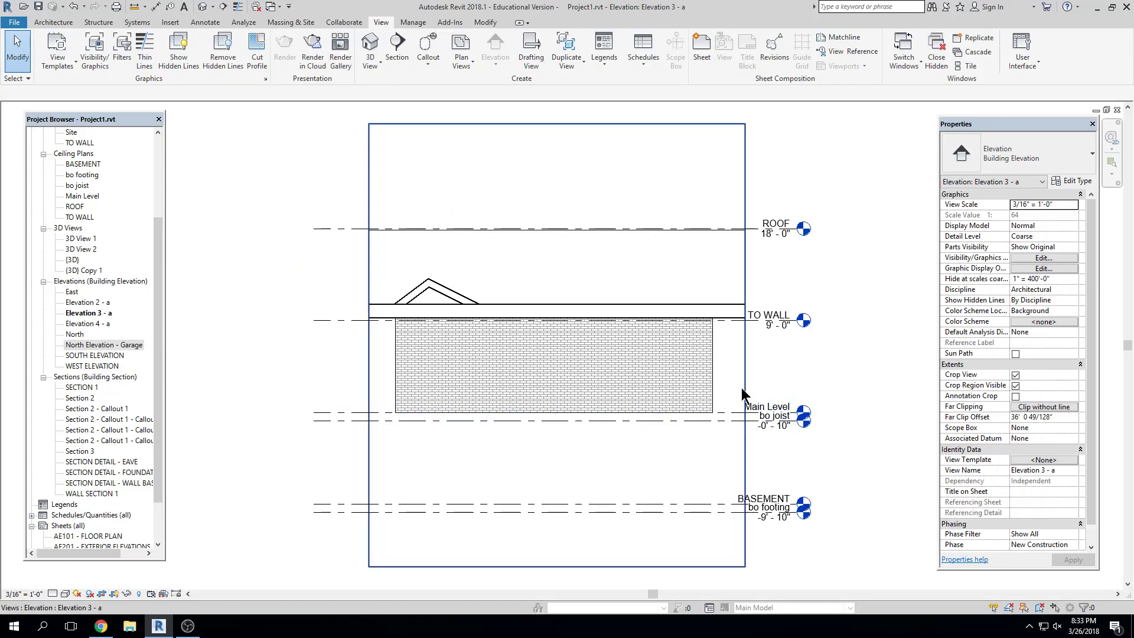
left_click(746, 299)
left_click_drag(745, 345, 802, 344)
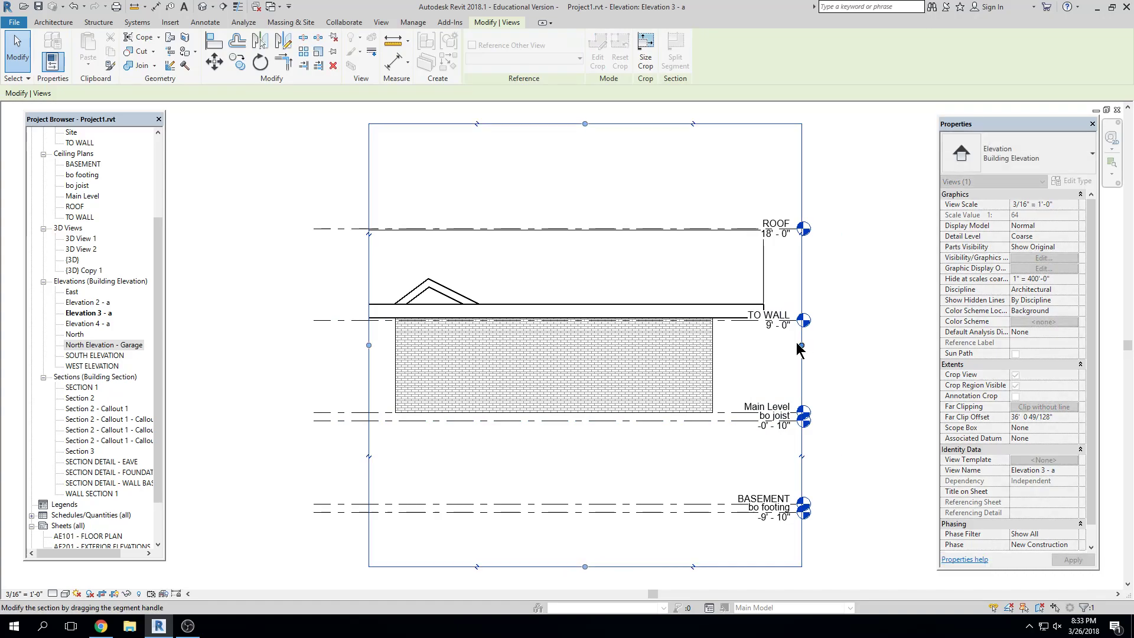
left_click_drag(369, 345, 291, 346)
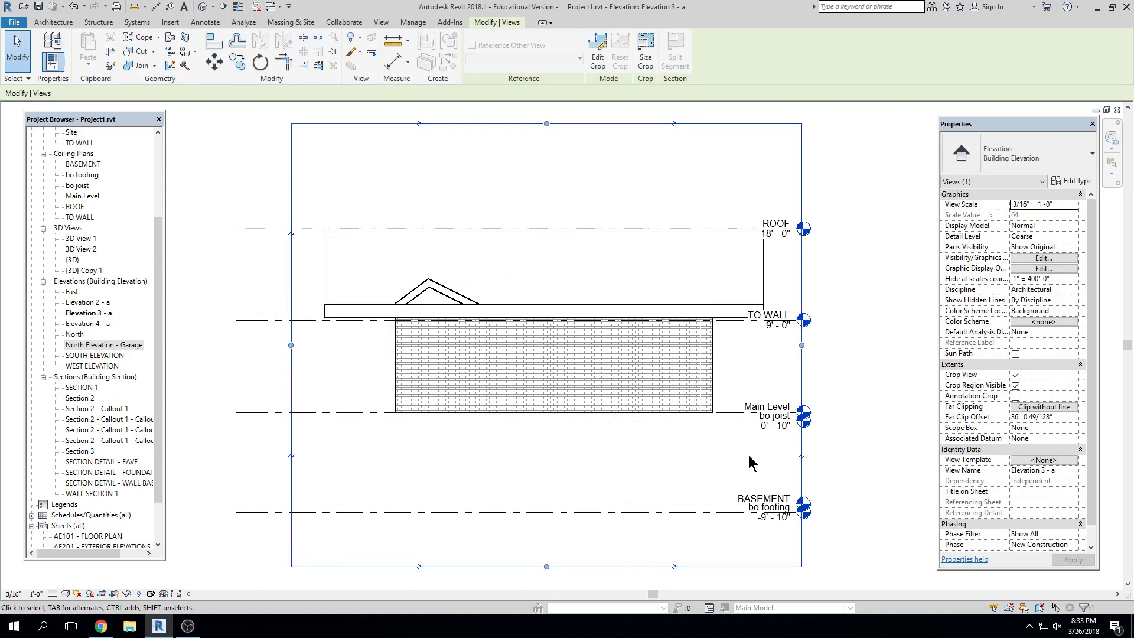
left_click_drag(547, 565, 547, 528)
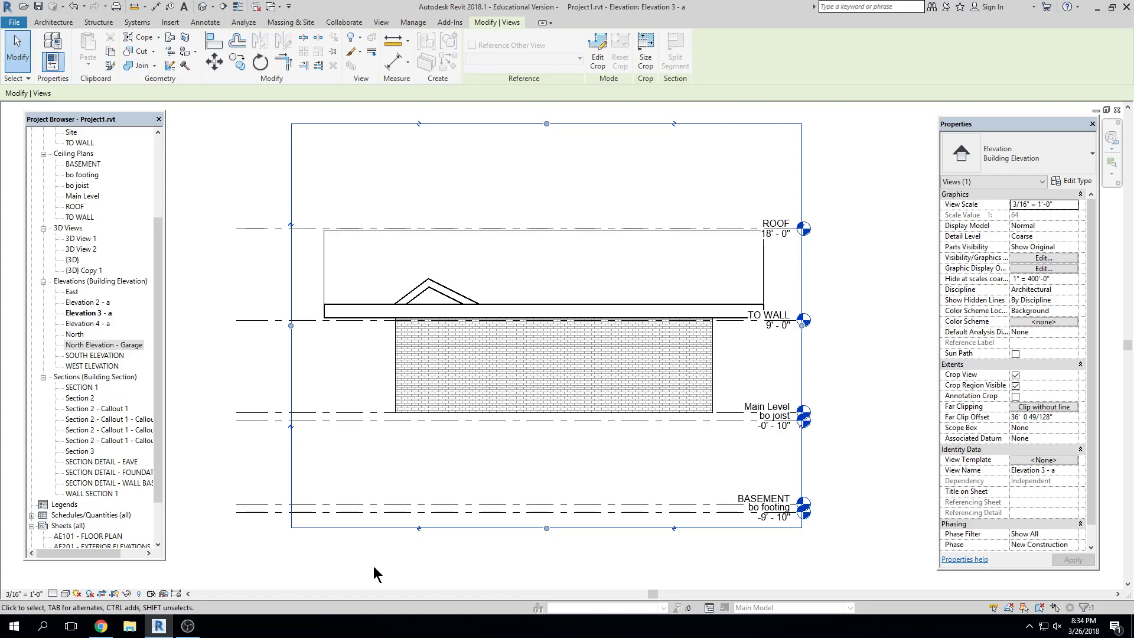
left_click(827, 251)
Step: Hide the crop region of the south garage elevation and close the view
scroll(826, 251, "down", 2)
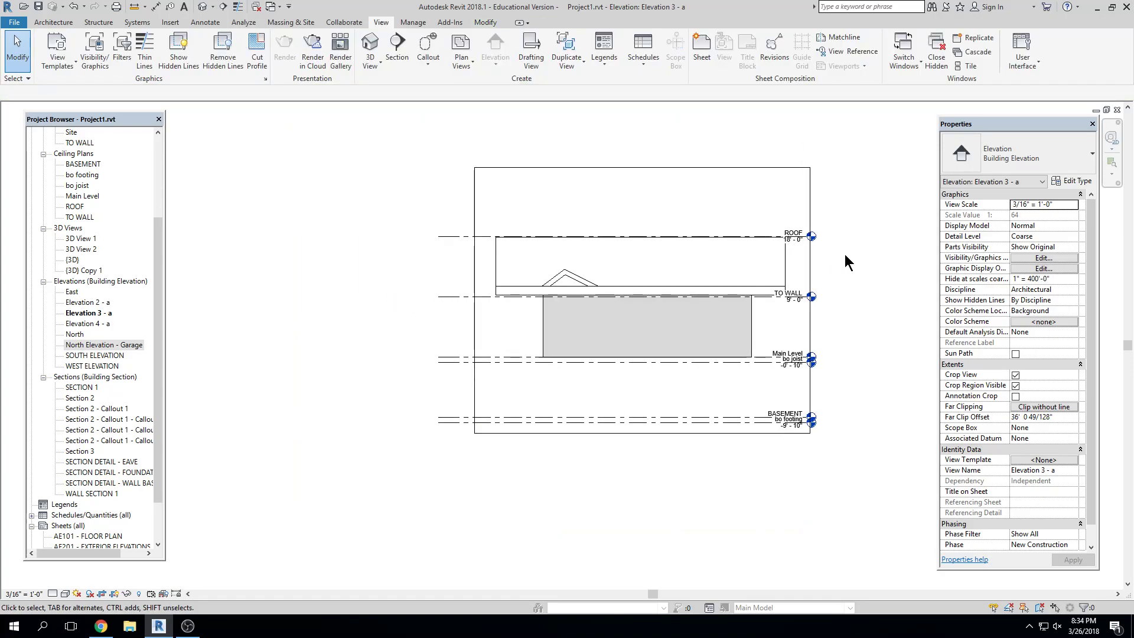
middle_click_drag(845, 254, 809, 262)
left_click(114, 594)
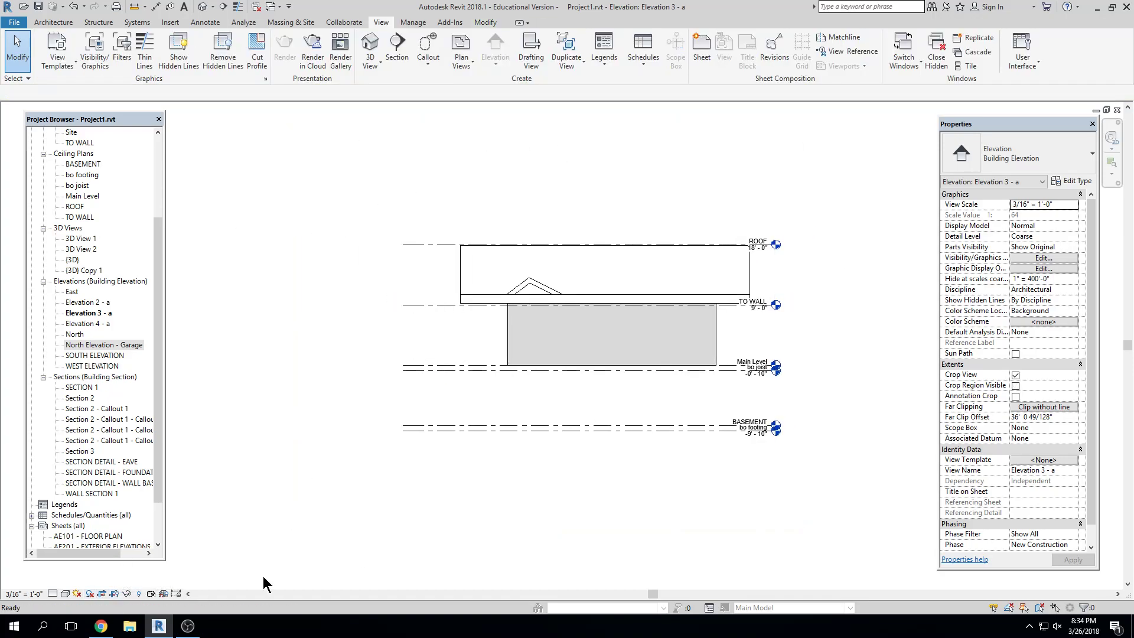
middle_click(697, 514)
middle_click(697, 514)
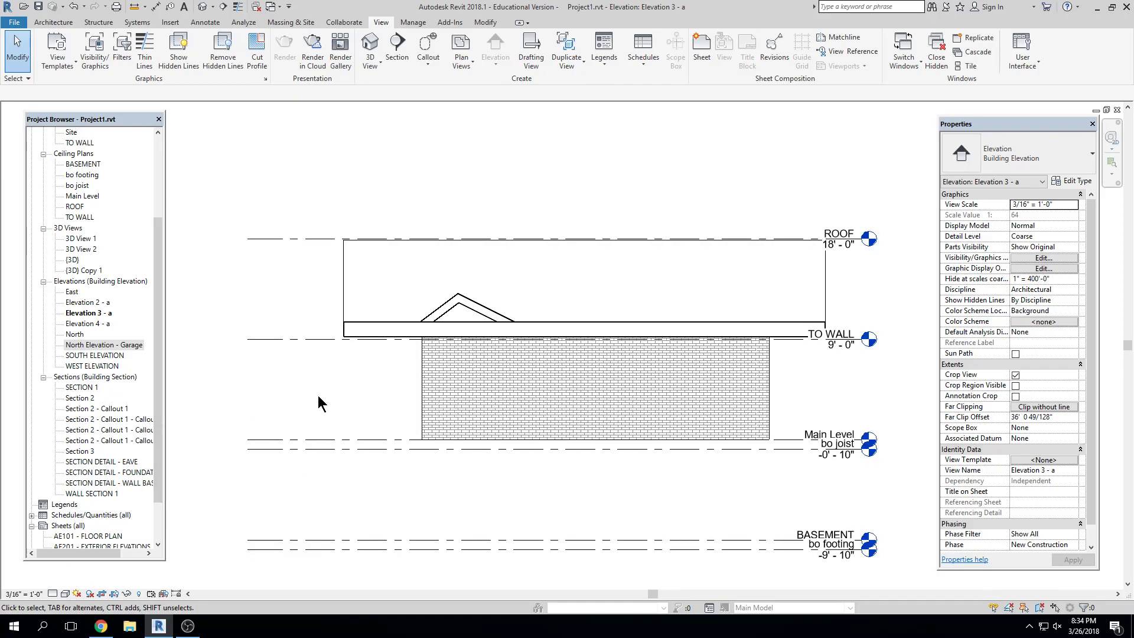
left_click(1117, 109)
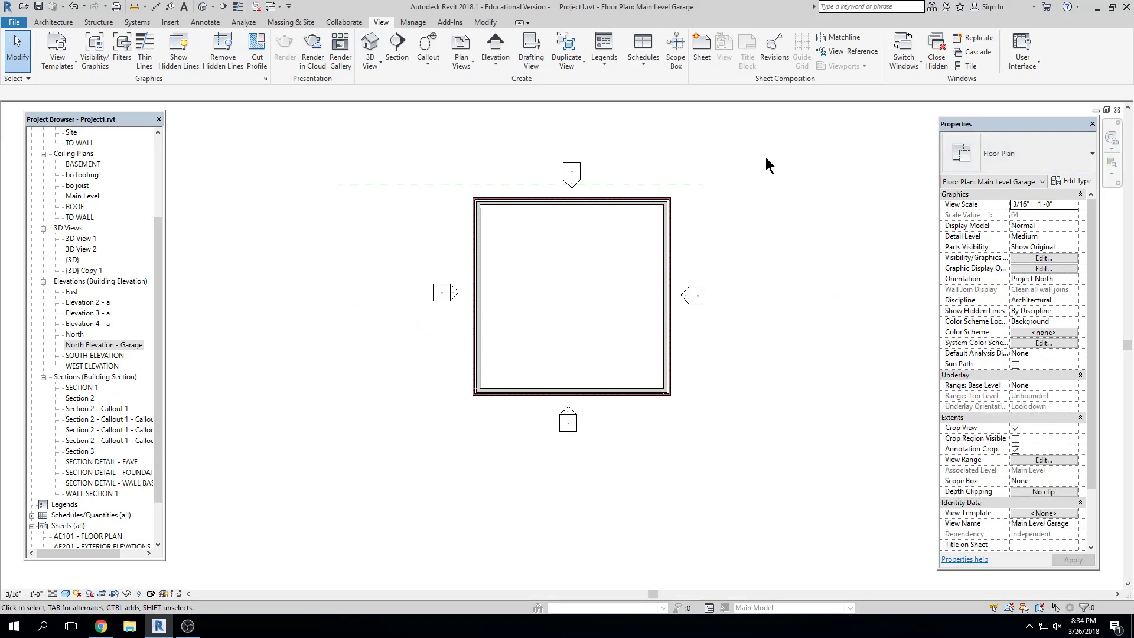
Step: Open the west garage elevation and shorten its crop region to just above the roof and just below the footing level
left_click(455, 292)
double_click(456, 294)
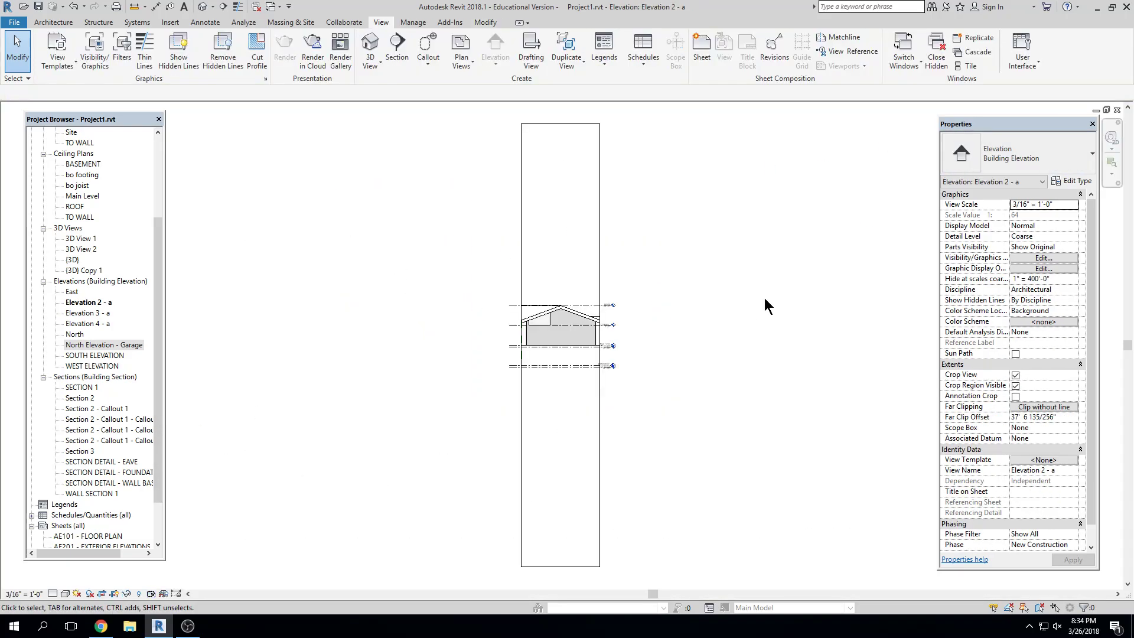
left_click(562, 123)
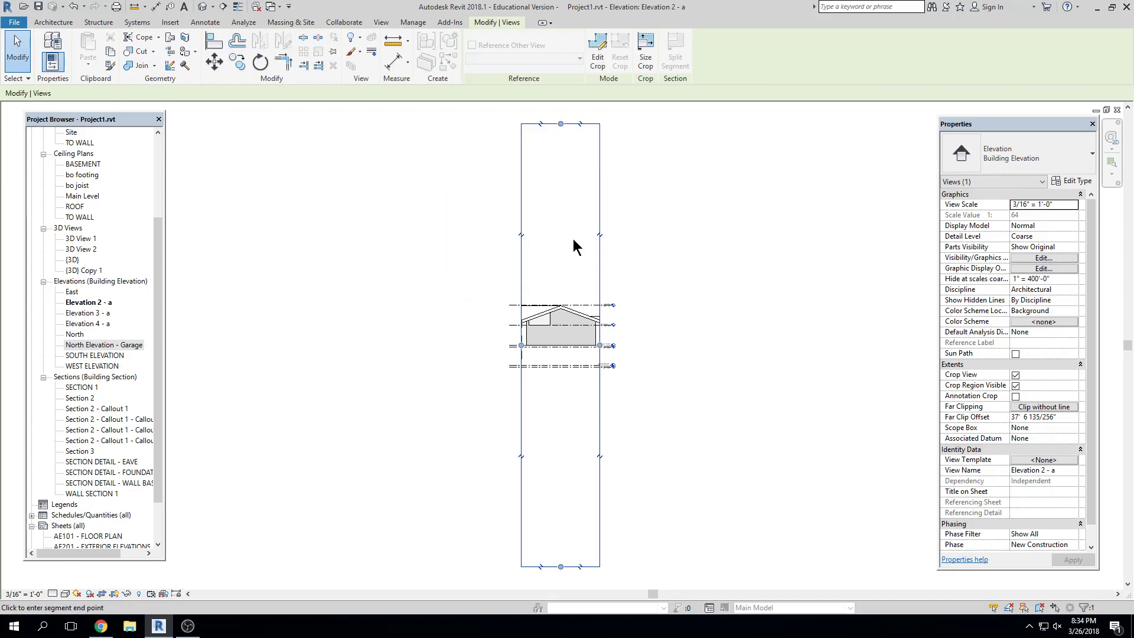
left_click_drag(570, 288, 569, 291)
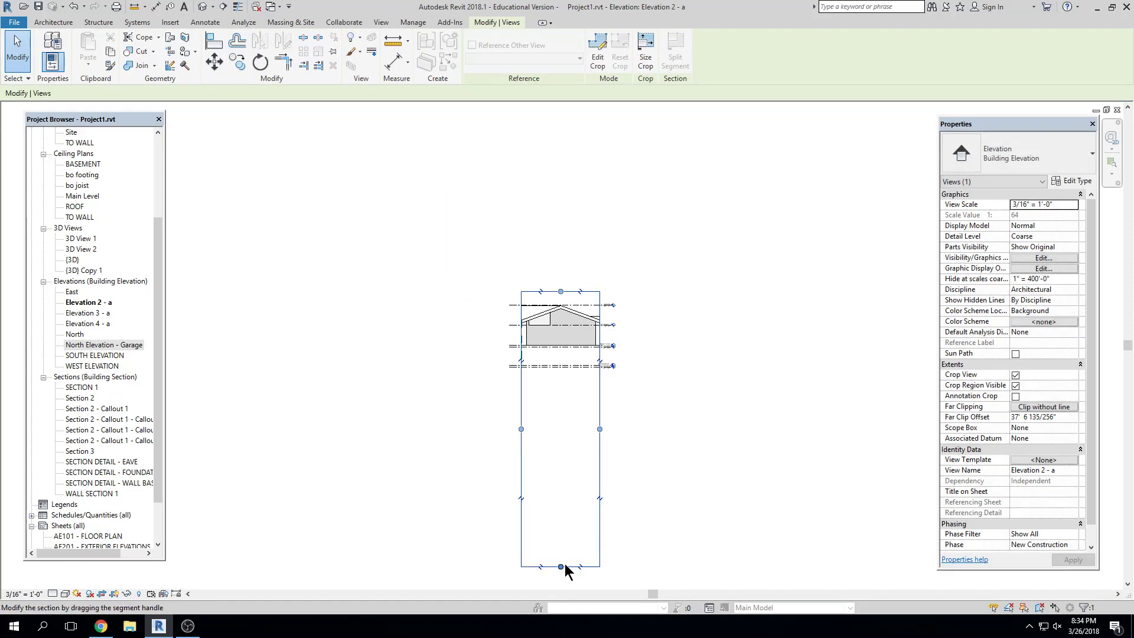
left_click_drag(562, 566, 560, 483)
left_click_drag(566, 385, 567, 381)
scroll(598, 345, "up", 5)
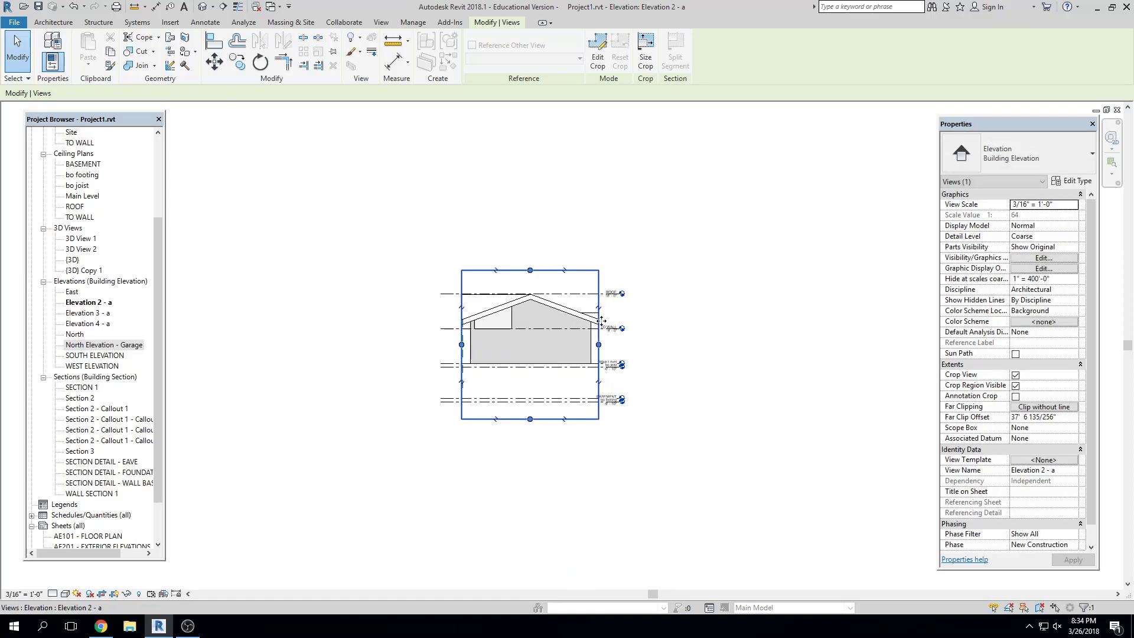
Step: Widen the west garage elevation's crop region past both roof ends and hide the crop region
left_click_drag(604, 345, 642, 345)
left_click_drag(418, 284, 386, 339)
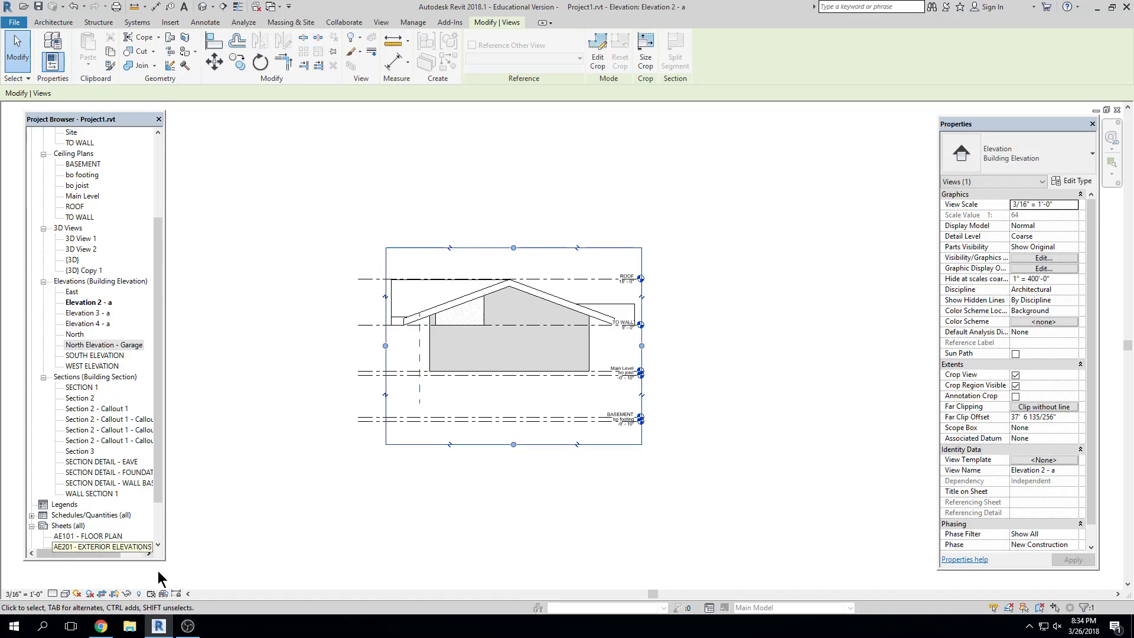
left_click(114, 595)
key("z")
key("f")
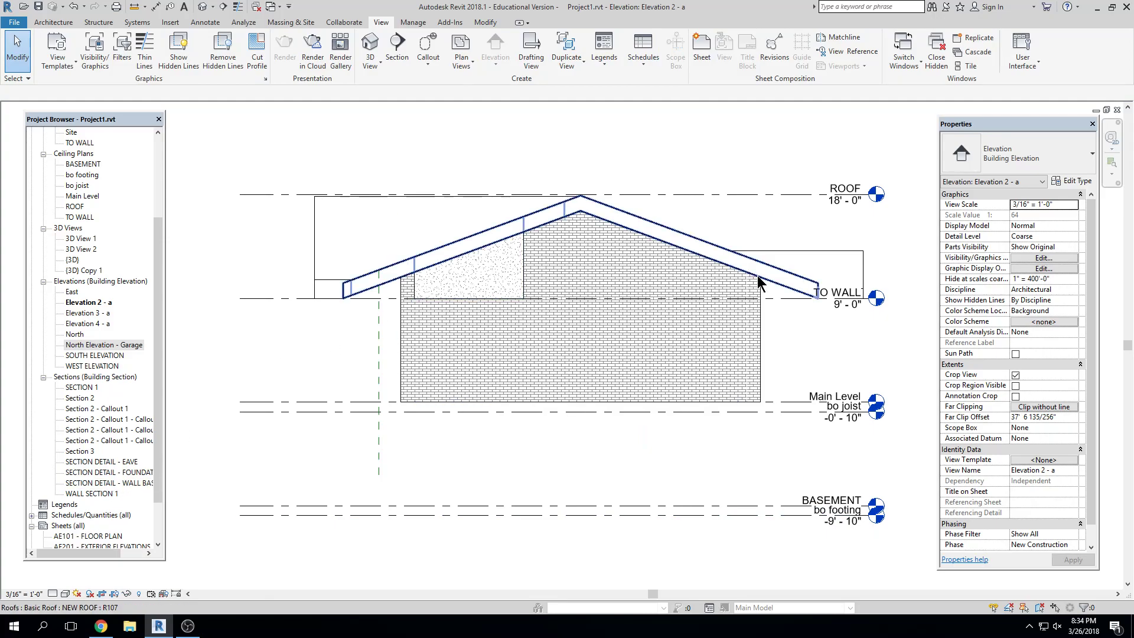
Step: Collapse the ceiling plan and section lists and open sheet AE101 - FLOOR PLAN
left_click_drag(159, 247, 165, 170)
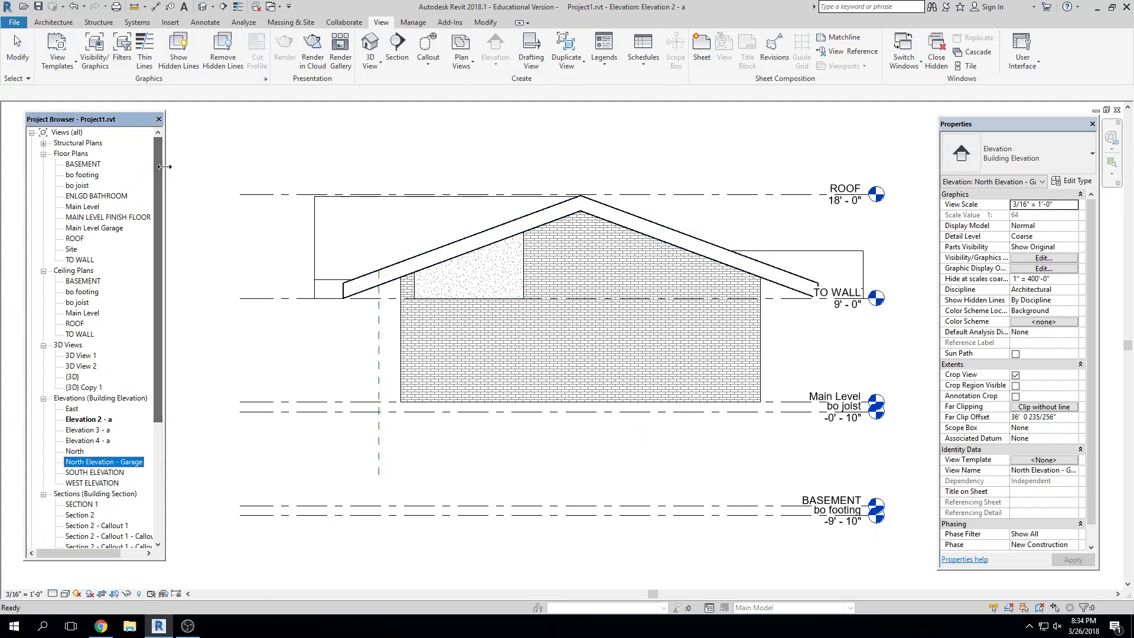
left_click(42, 271)
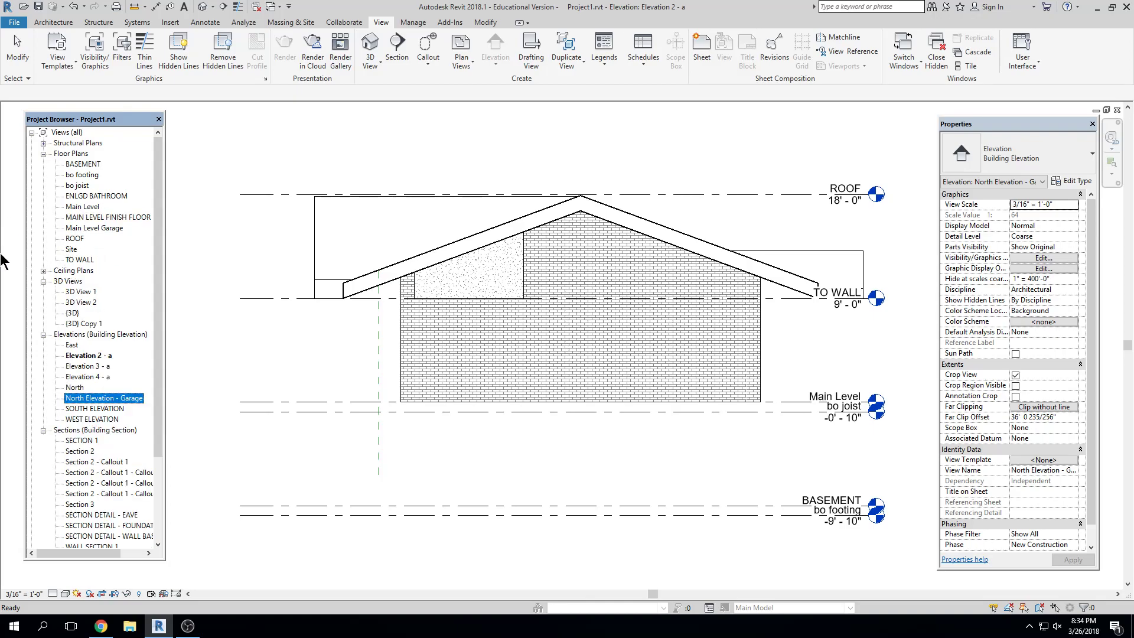
left_click(44, 430)
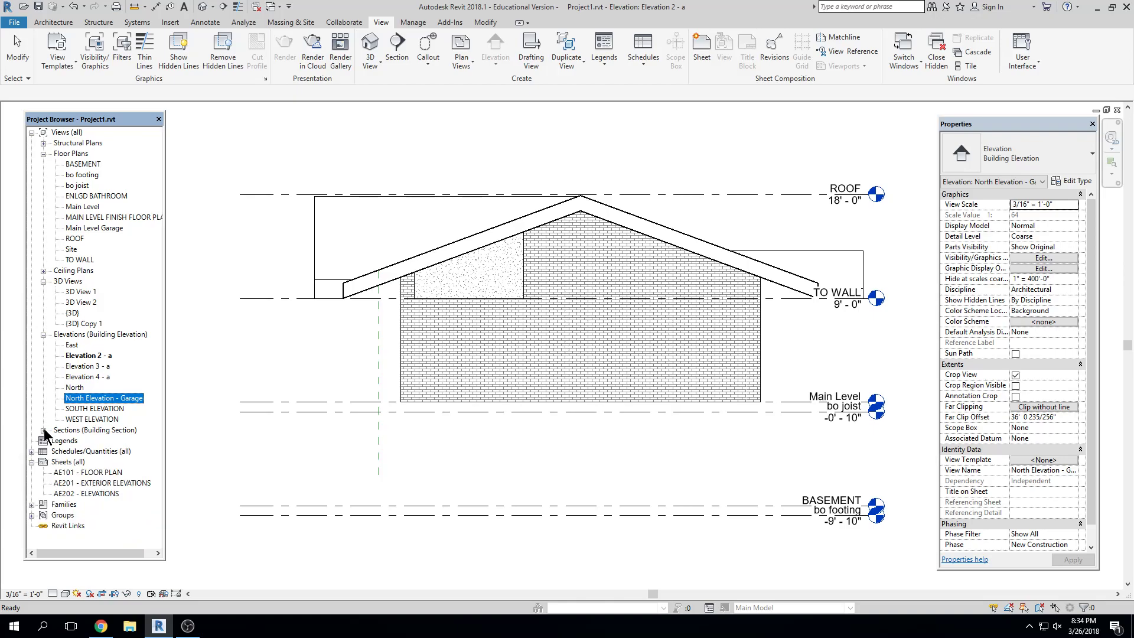
double_click(66, 473)
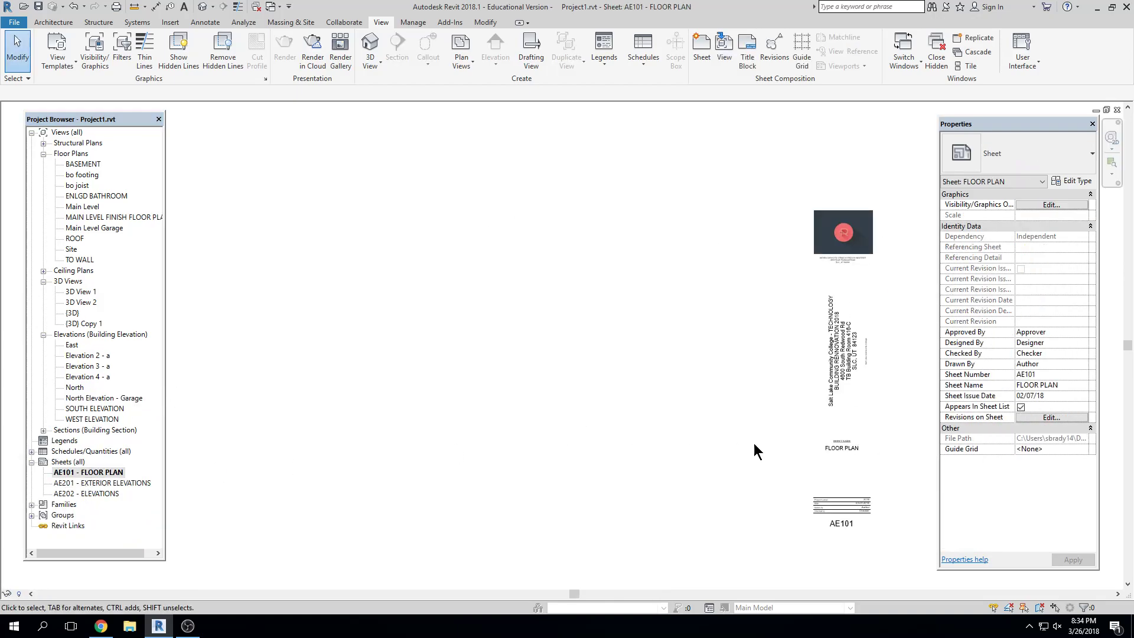
left_click(835, 384)
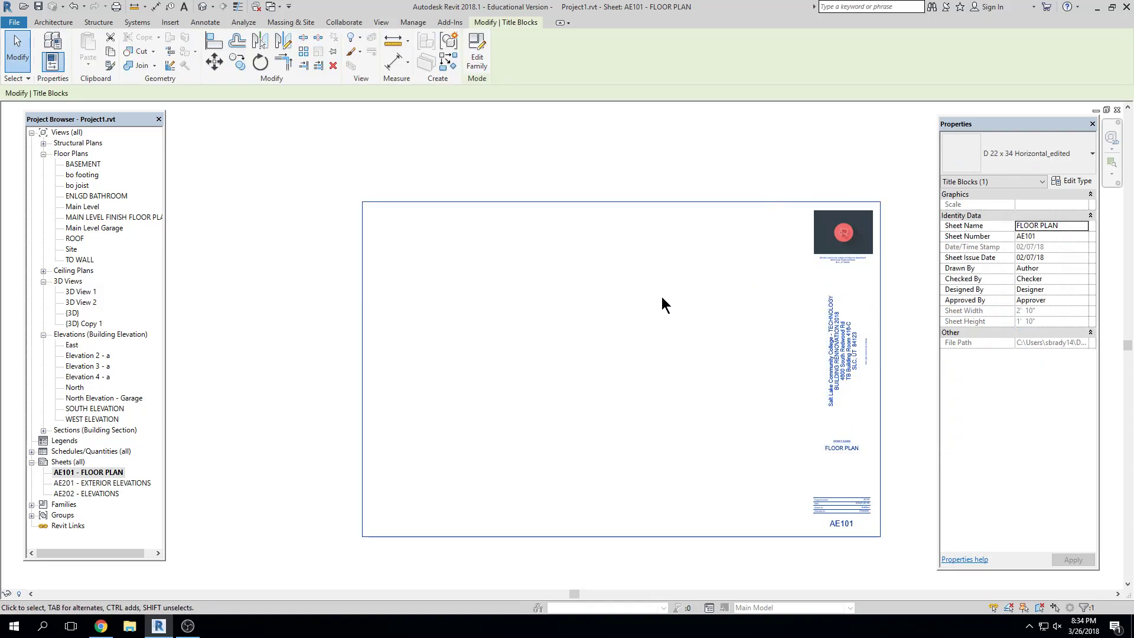
left_click(523, 435)
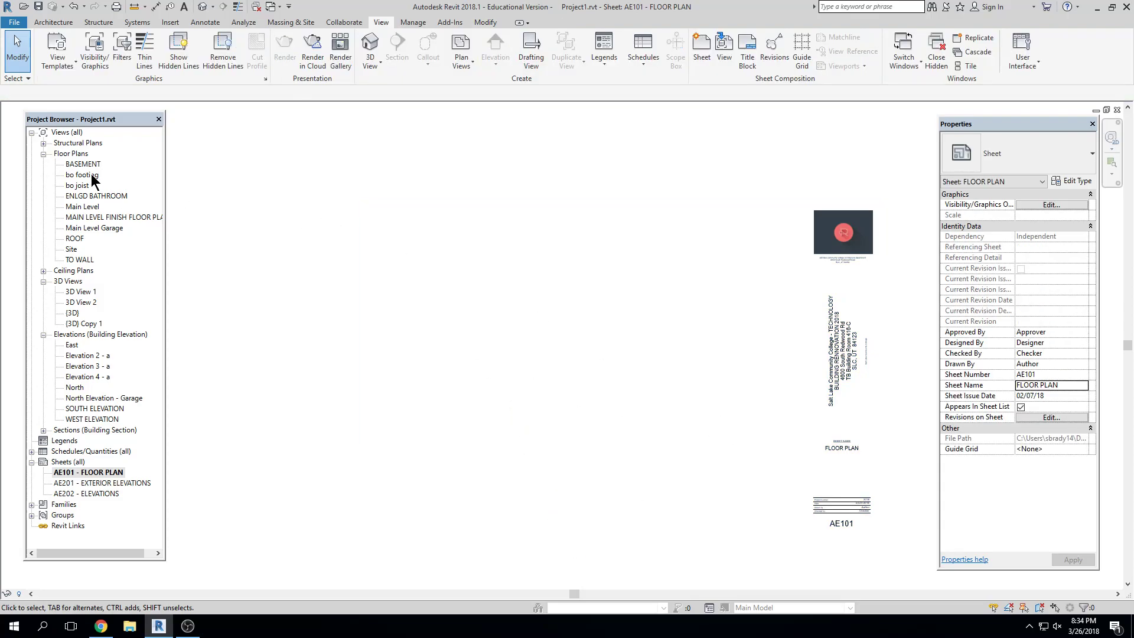
Step: Try placing the cropped Main Level floor plan on sheet AE101, and undo the placement
left_click(78, 206)
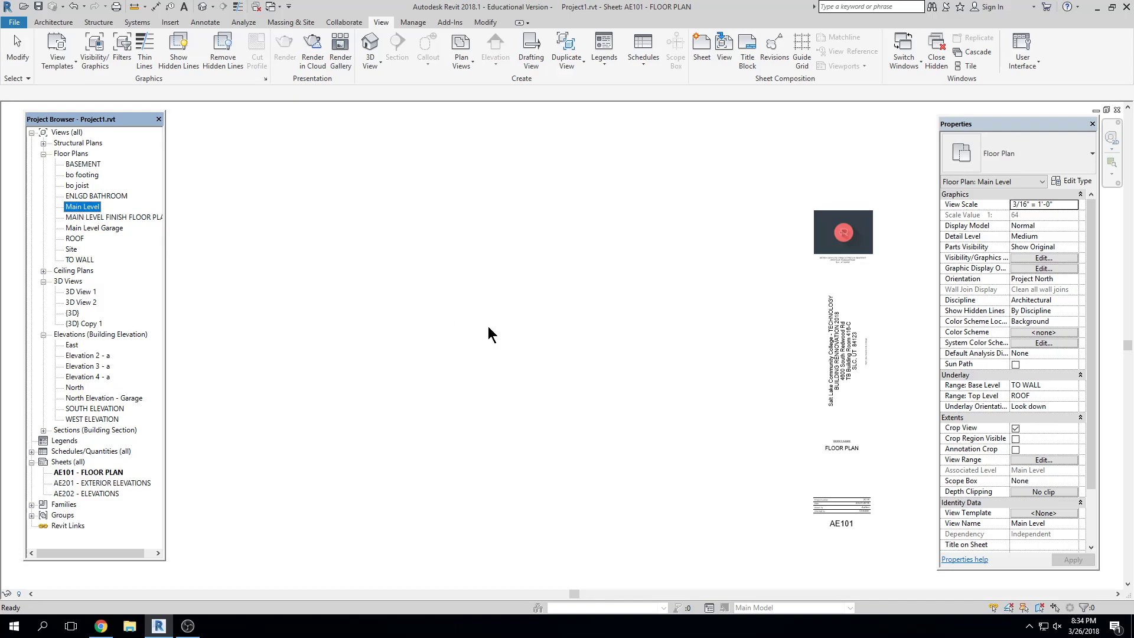
left_click(585, 373)
key("Escape")
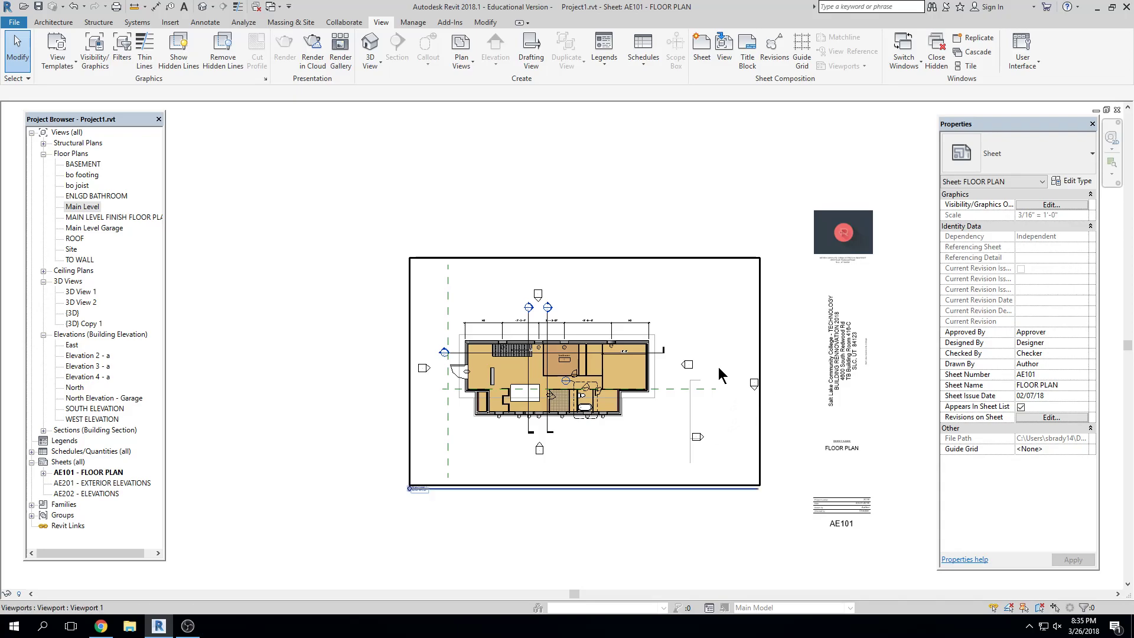
middle_click_drag(719, 368, 762, 349)
left_click(650, 311)
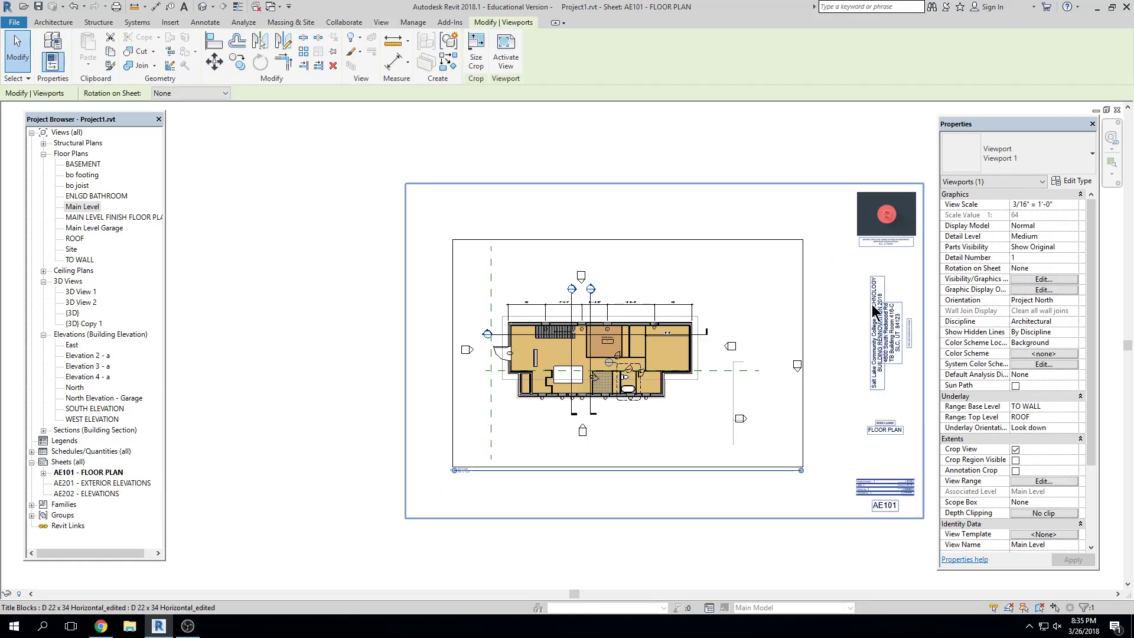
key("ctrl+z")
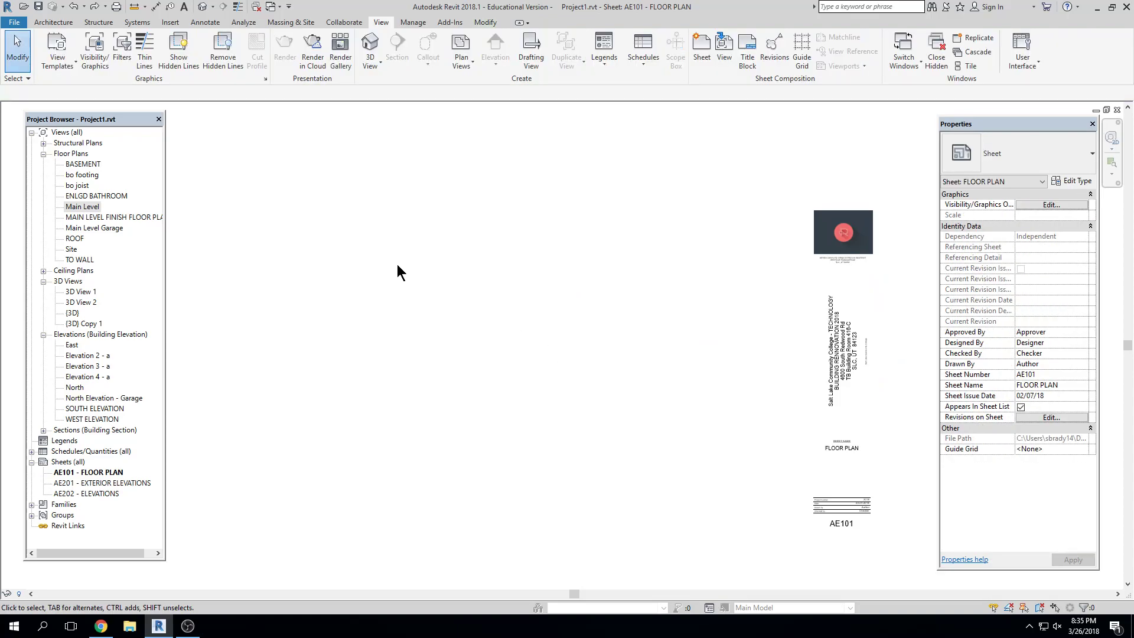
Step: Open the Main Level floor plan, turn off its cropping and close the view
double_click(82, 206)
scroll(587, 252, "down", 3)
scroll(623, 263, "down", 1)
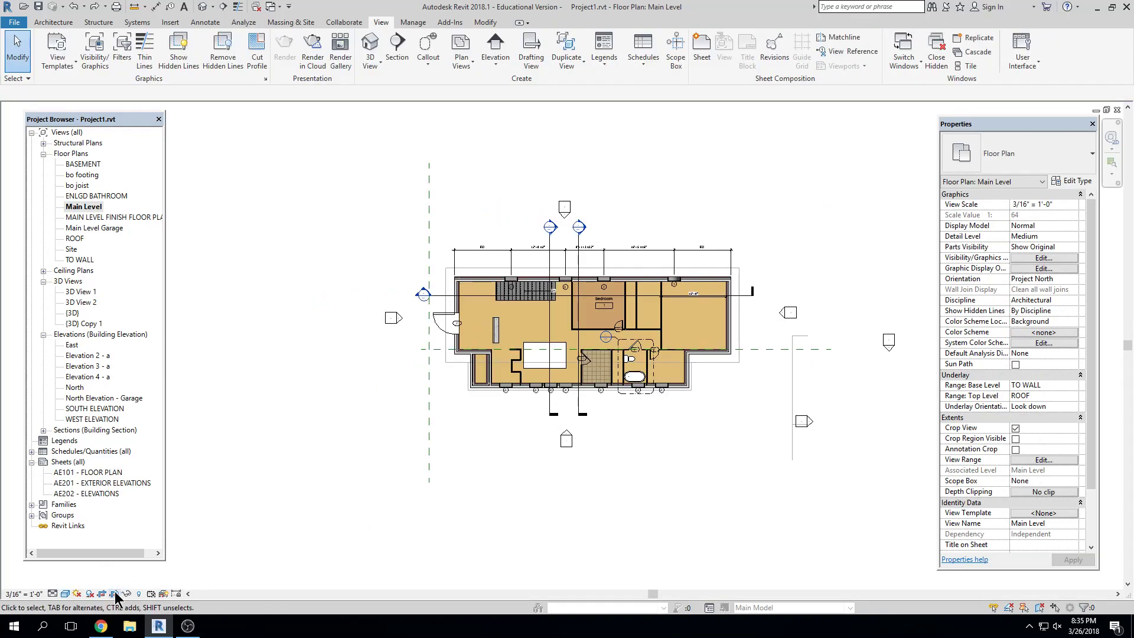
middle_click_drag(574, 448, 480, 427)
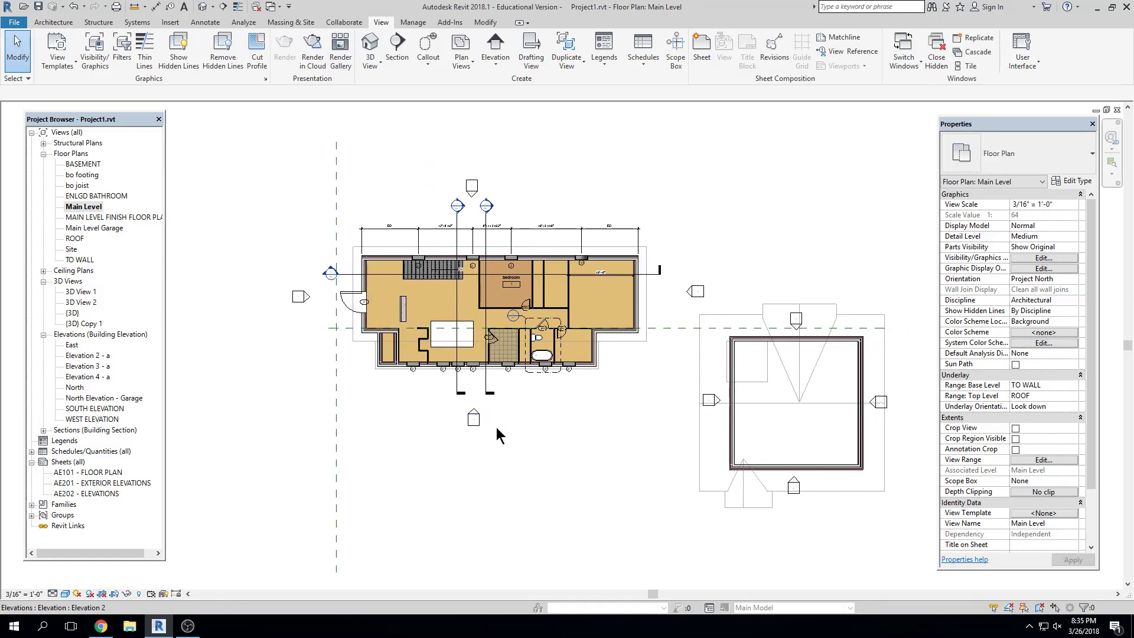
left_click(1117, 110)
Step: Try placing the uncropped Main Level floor plan on sheet AE101, and delete its viewport
left_click(87, 207)
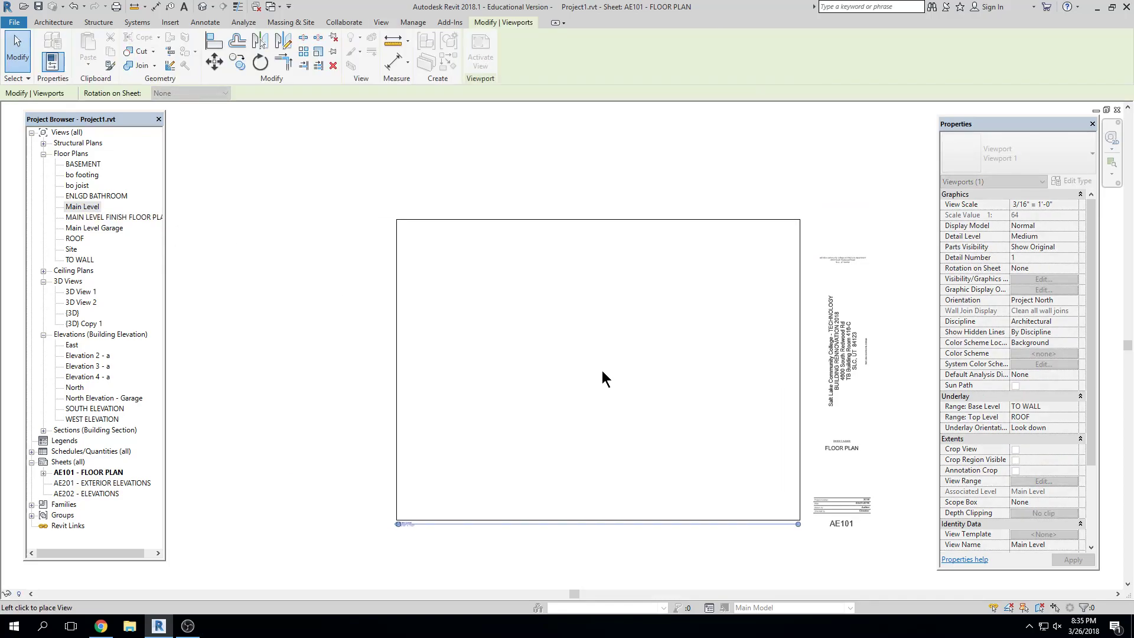
left_click(601, 385)
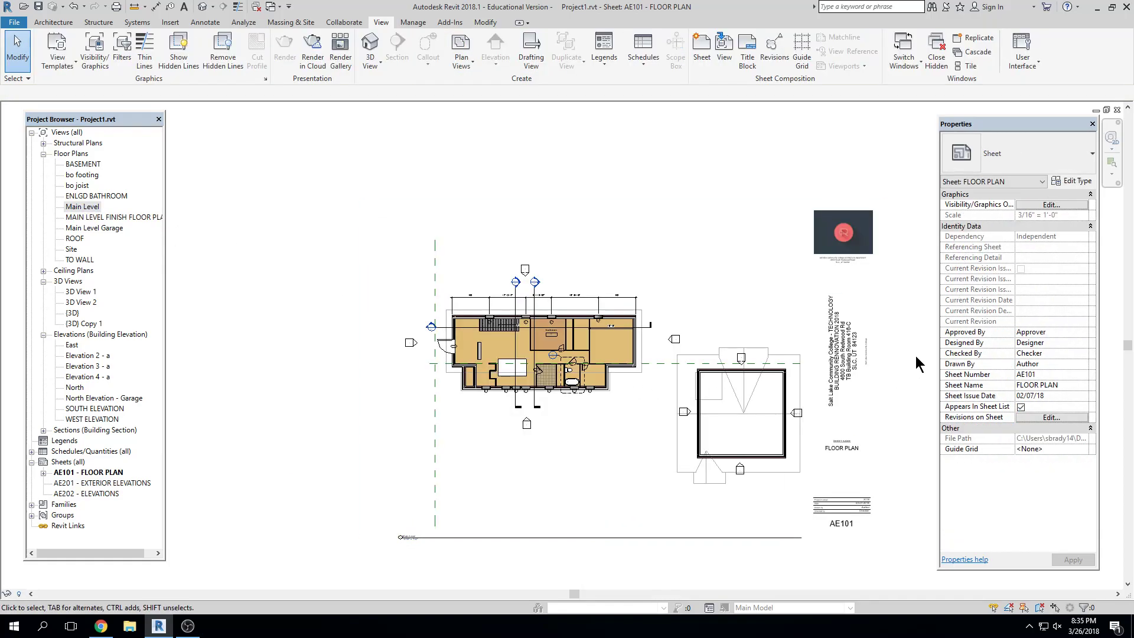
left_click(848, 355)
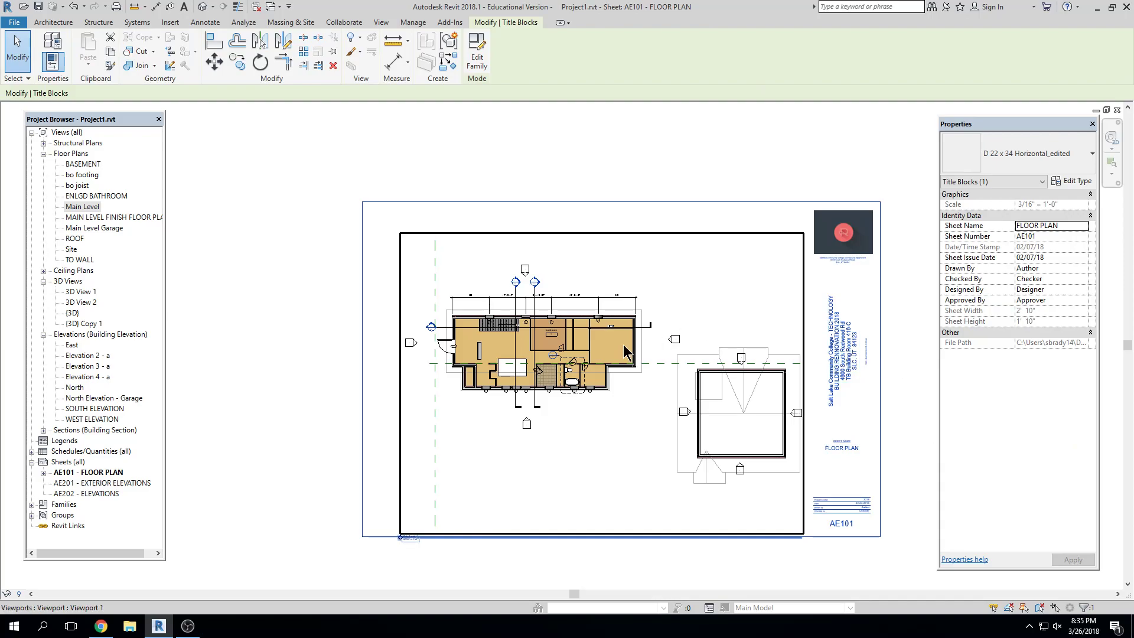
key("Escape")
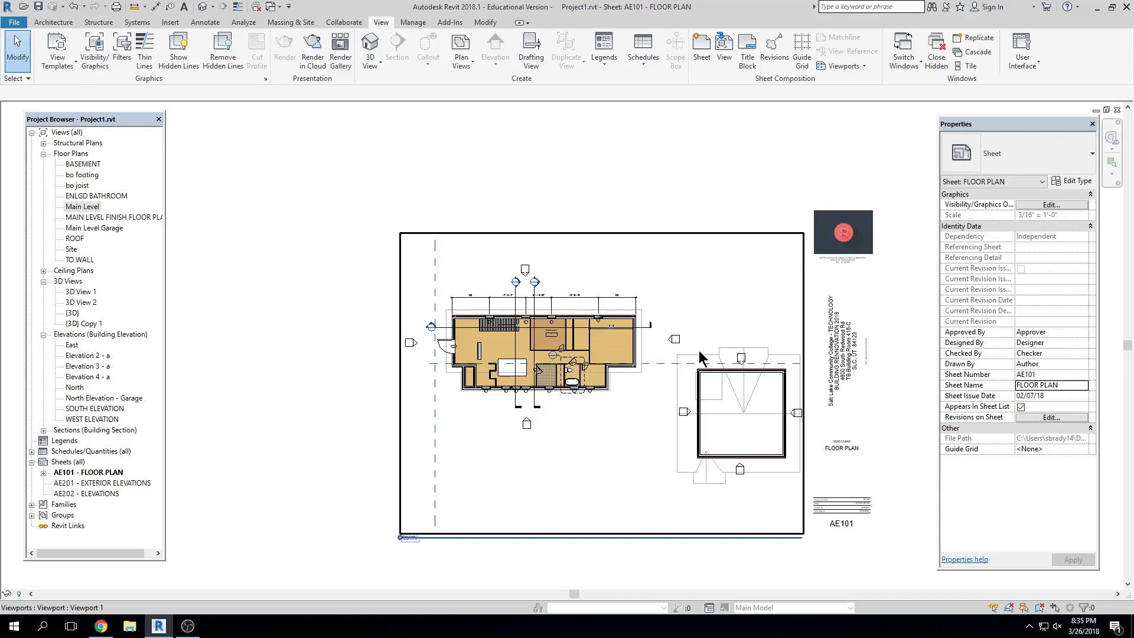
left_click(740, 332)
key("Delete")
Step: Open the cropped Main Level floor plan and hide the two stray garage elevation markers beside the house in this view
double_click(76, 206)
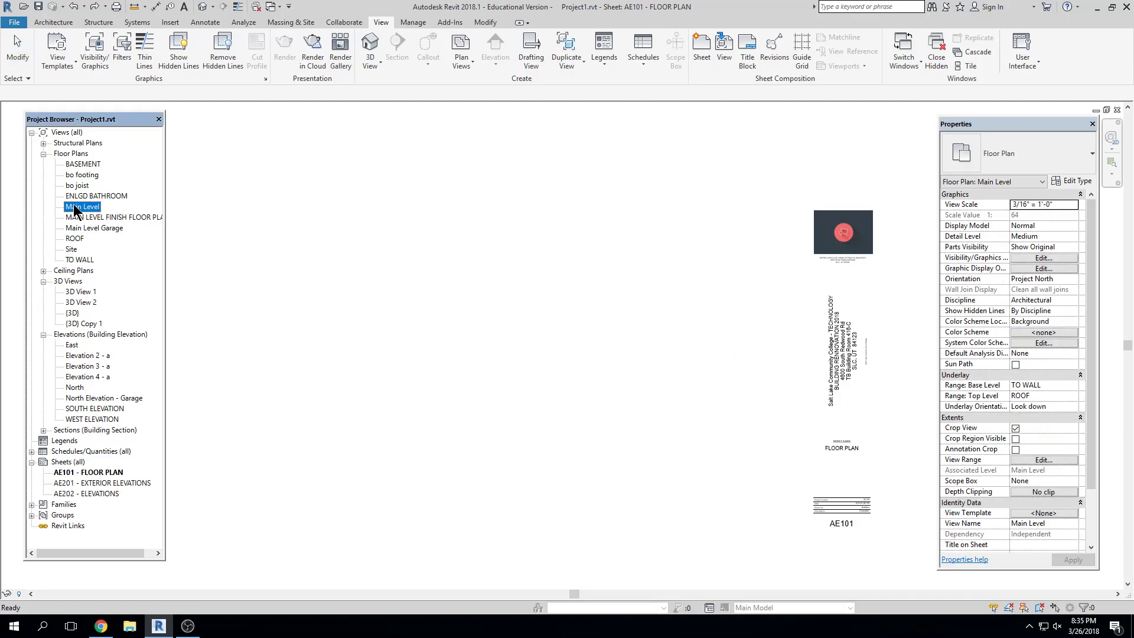
scroll(814, 340, "down", 1)
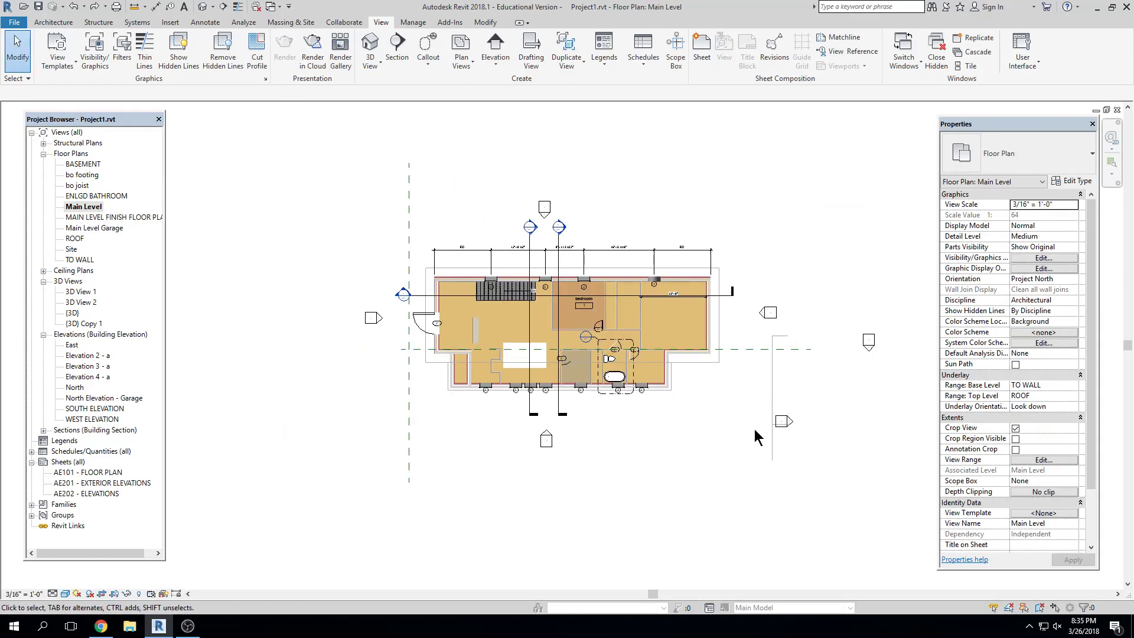
left_click_drag(764, 469, 907, 328)
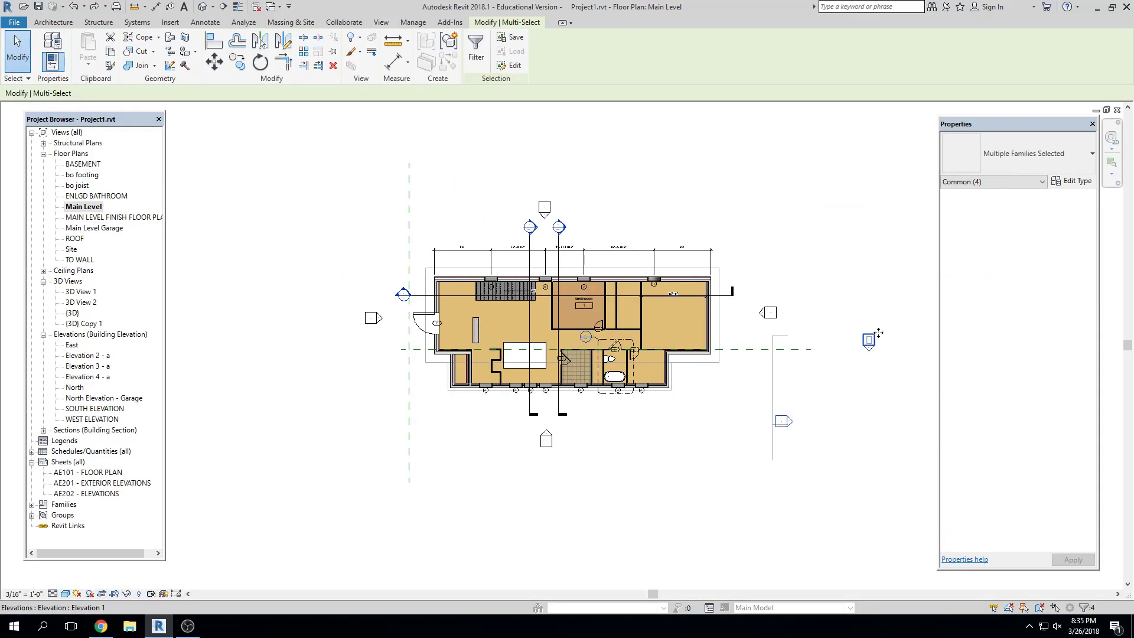
right_click(873, 339)
mouse_move(912, 392)
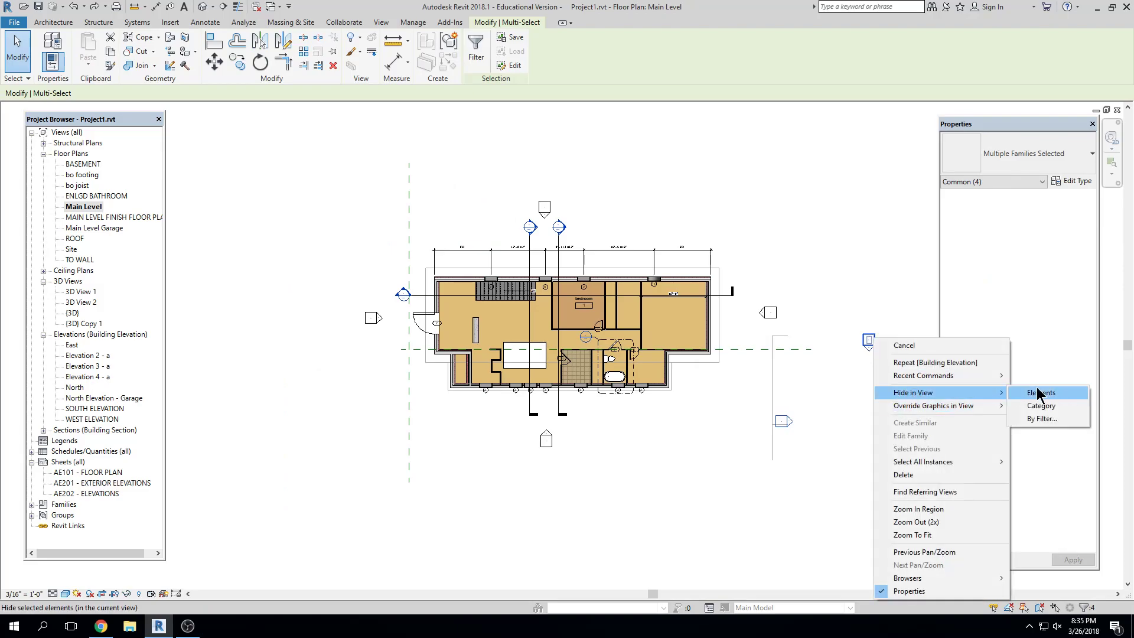
left_click(1032, 393)
scroll(738, 162, "up", 1)
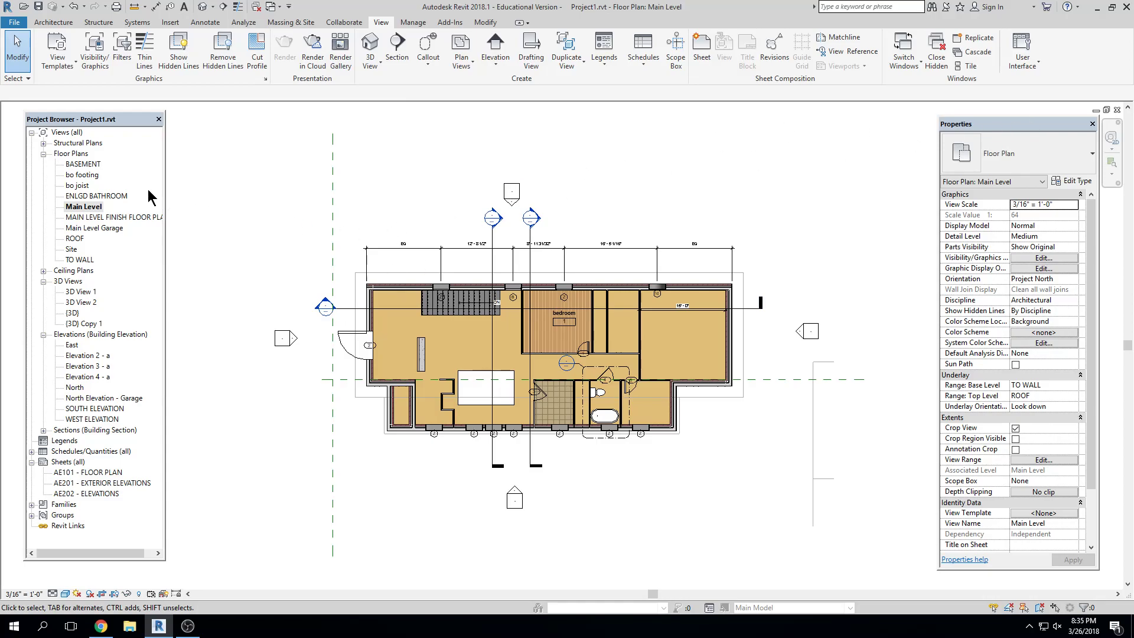
Step: Open sheet AE101 - FLOOR PLAN and place the cropped Main Level floor plan in the middle of it
double_click(77, 463)
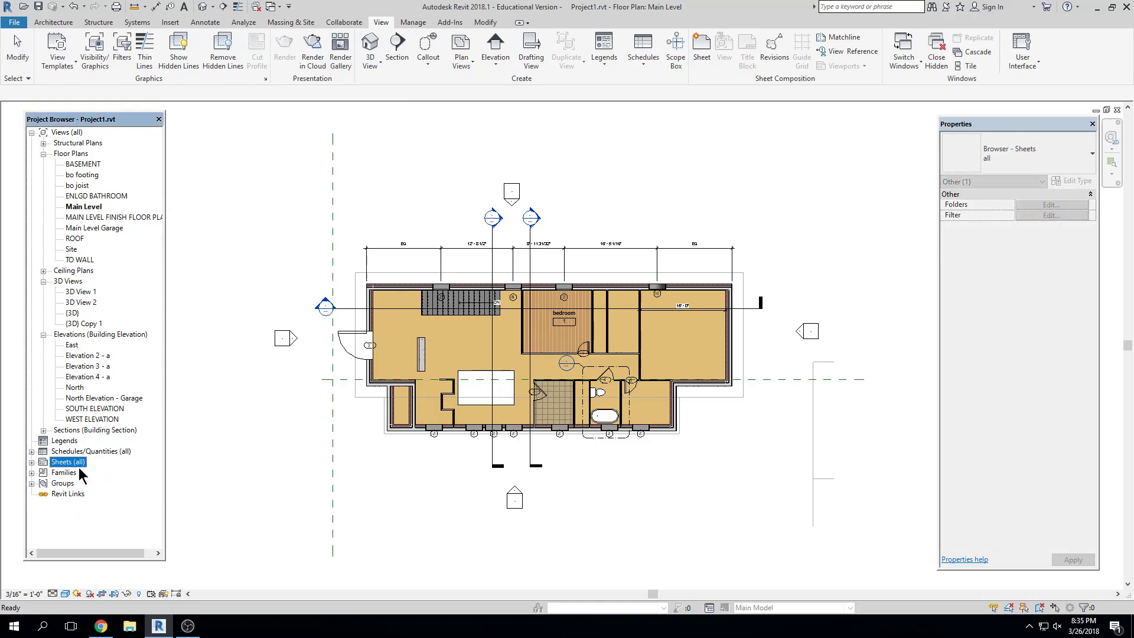
double_click(70, 472)
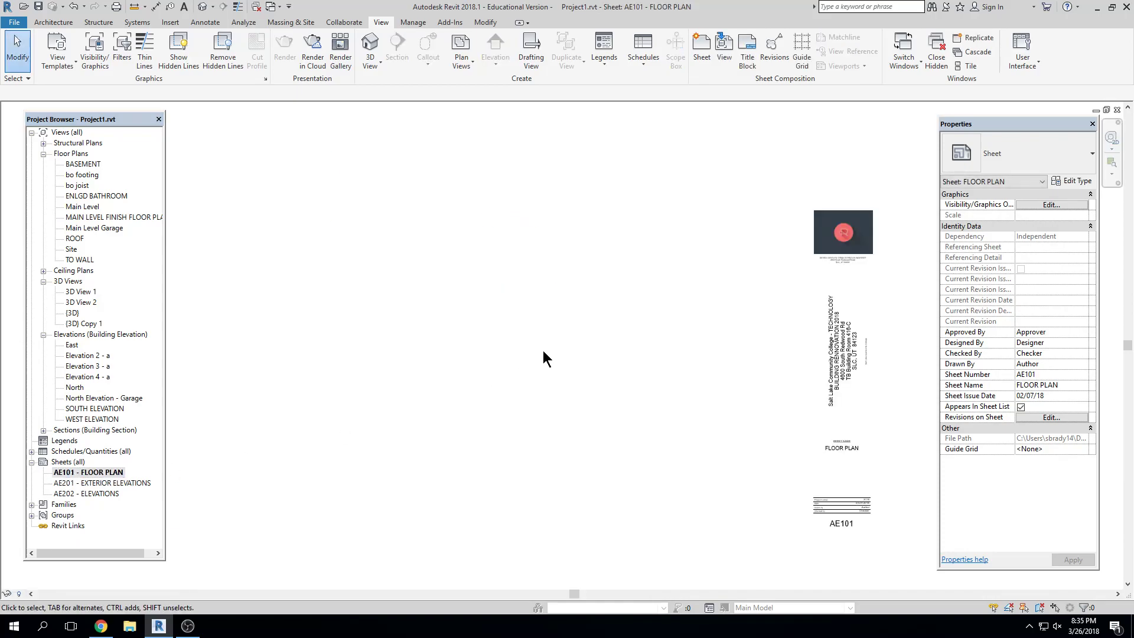
left_click_drag(90, 203, 582, 356)
left_click(584, 358)
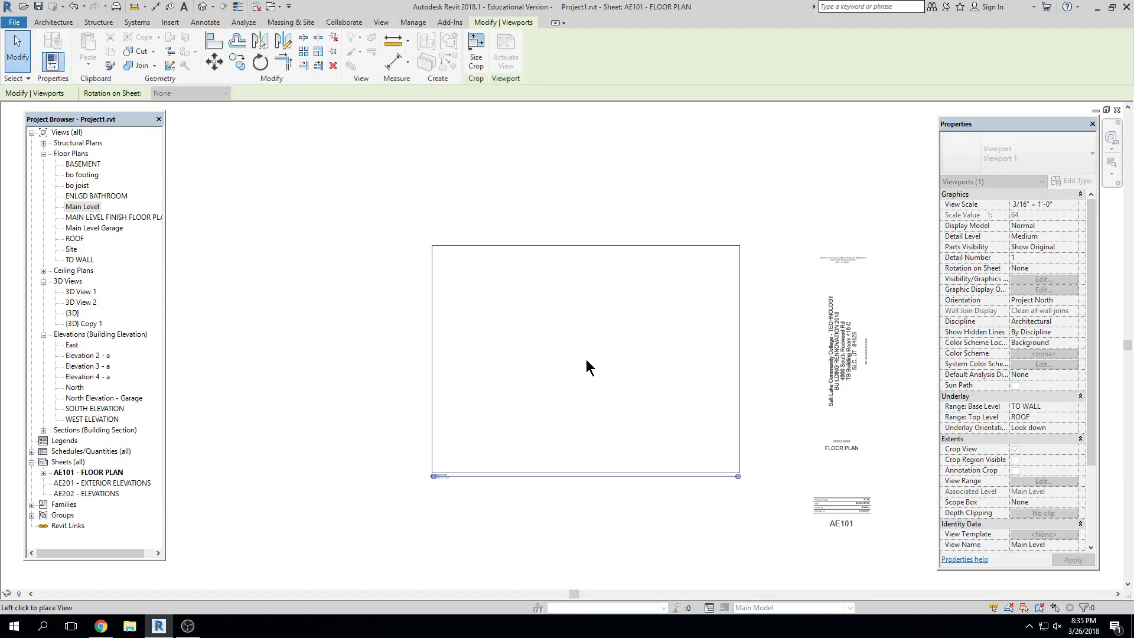
Step: Open the sheet's title block family for editing and set its four outer border lines to the Thin Lines subcategory
left_click(882, 294)
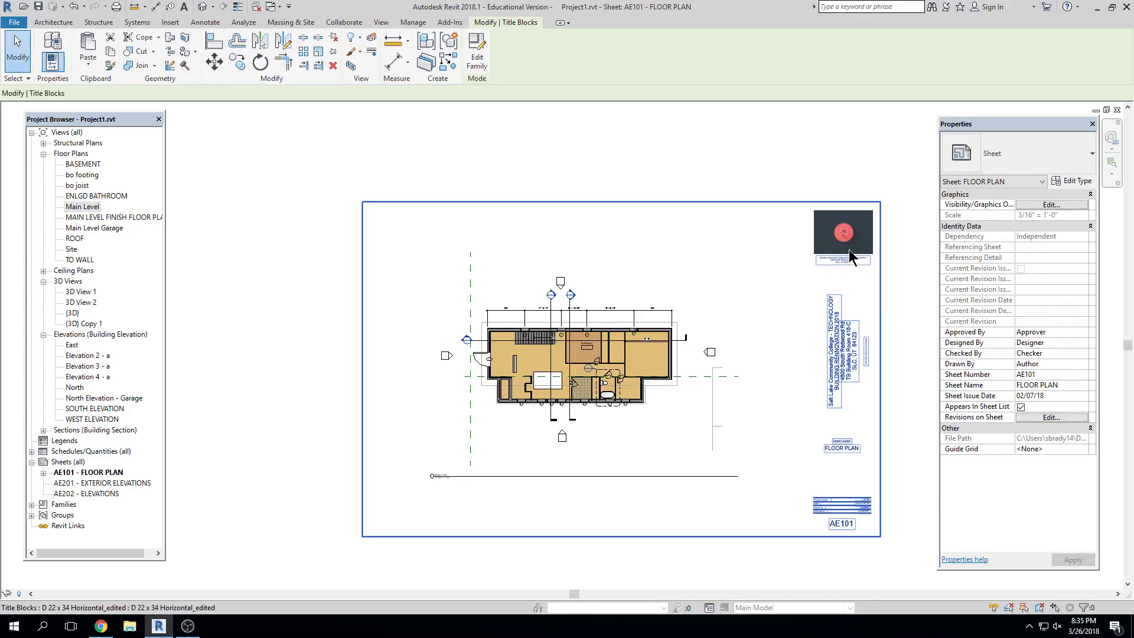
left_click(476, 56)
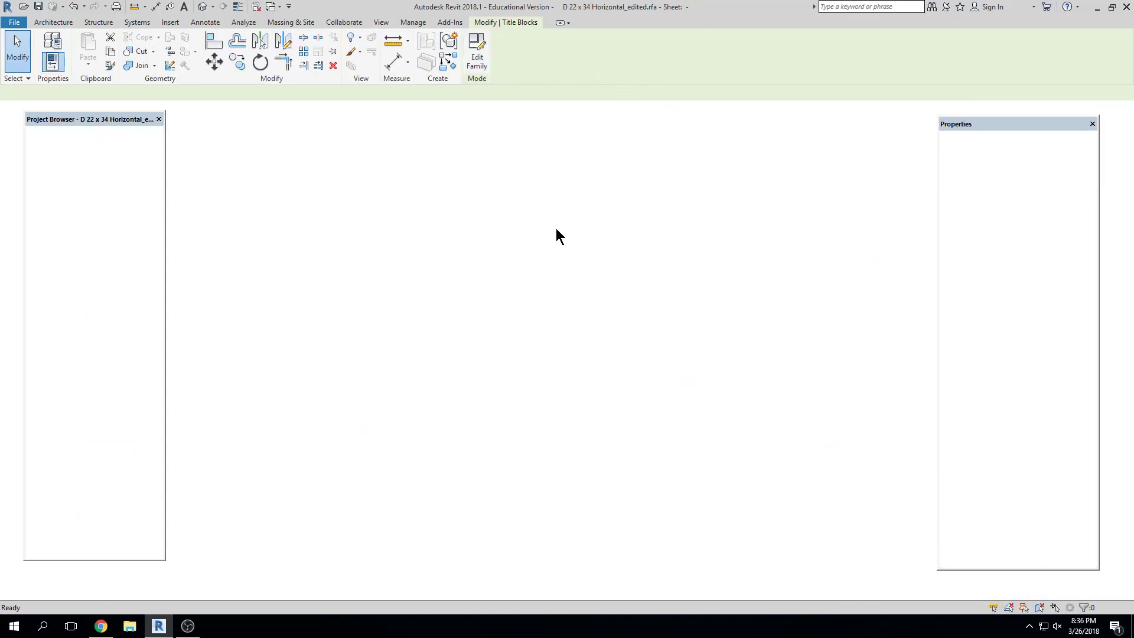
key("Tab")
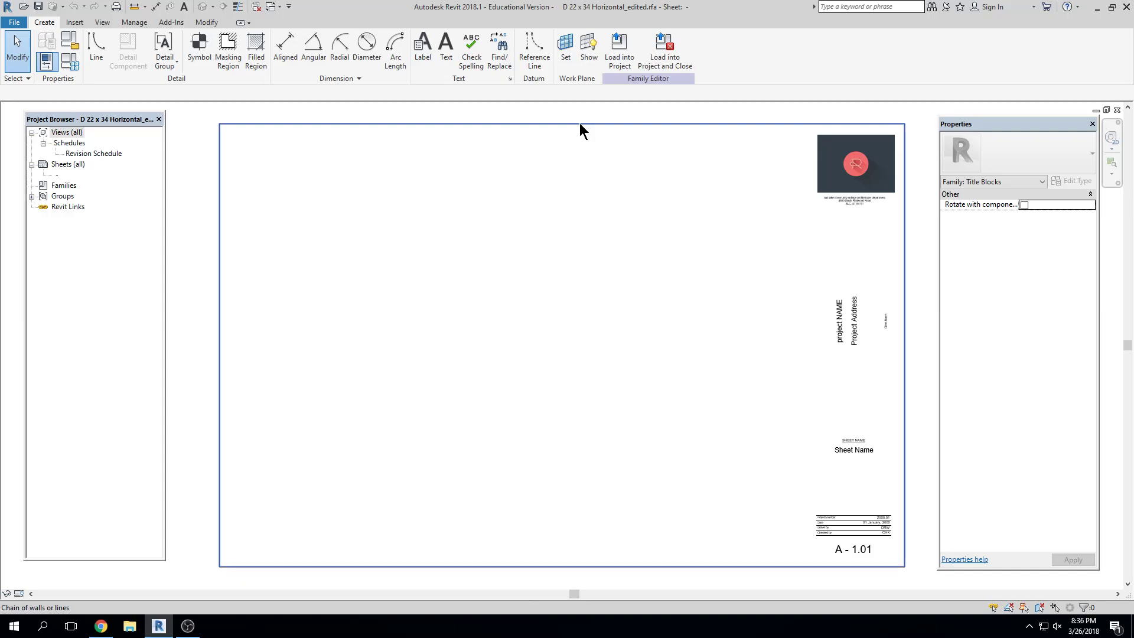
left_click(579, 123)
left_click(482, 56)
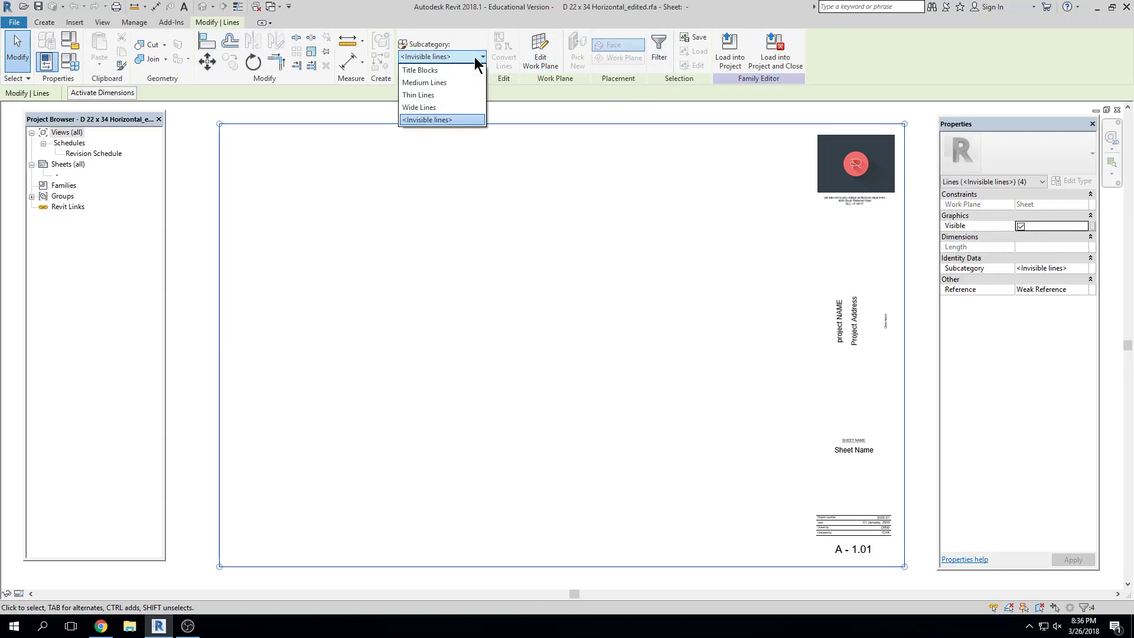
left_click(466, 99)
Step: Save the edited title block family, load it into the project and close it, overwriting the existing version
left_click(764, 68)
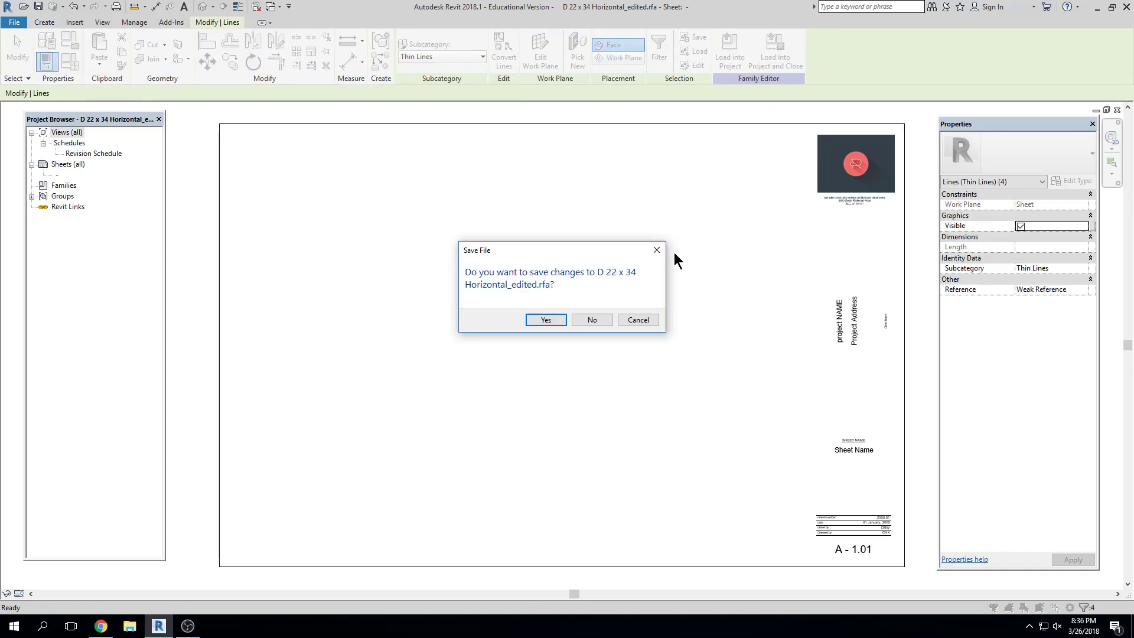
left_click(548, 320)
left_click(546, 320)
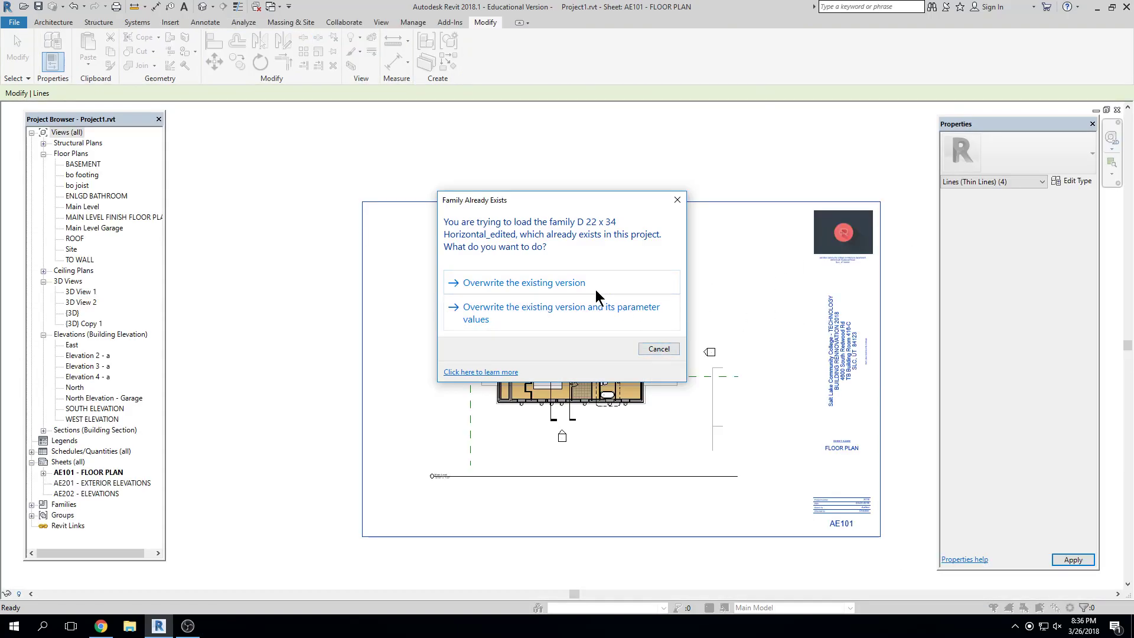
left_click(597, 288)
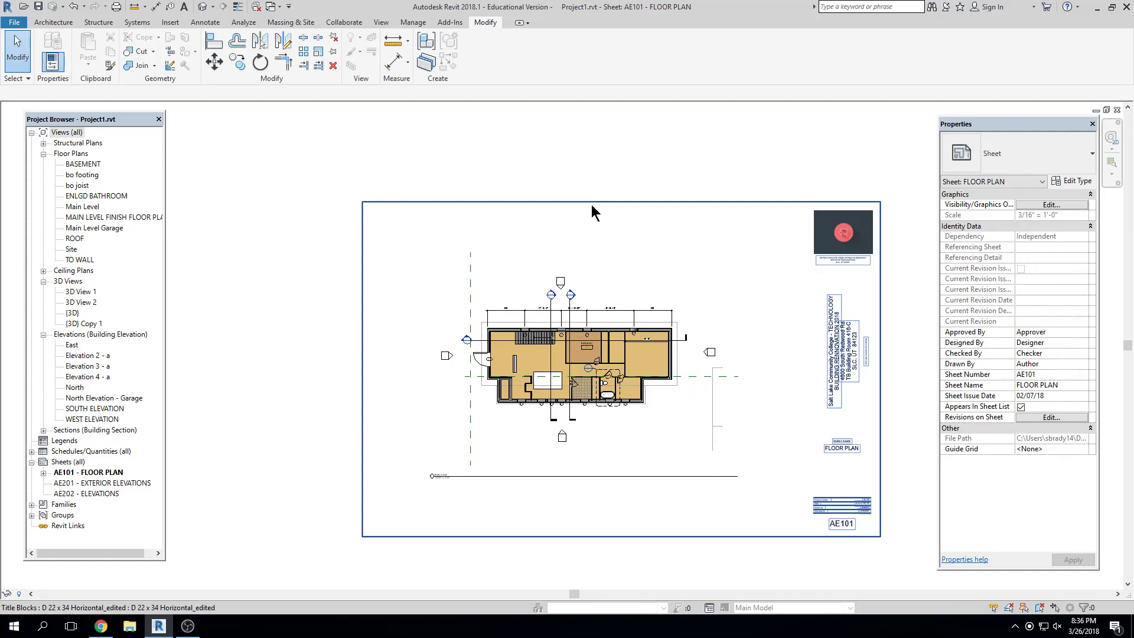
Step: Activate the Main Level plan viewport on the sheet, set its scale to 1/8" = 1'-0" and deactivate it
middle_click_drag(770, 328, 760, 263)
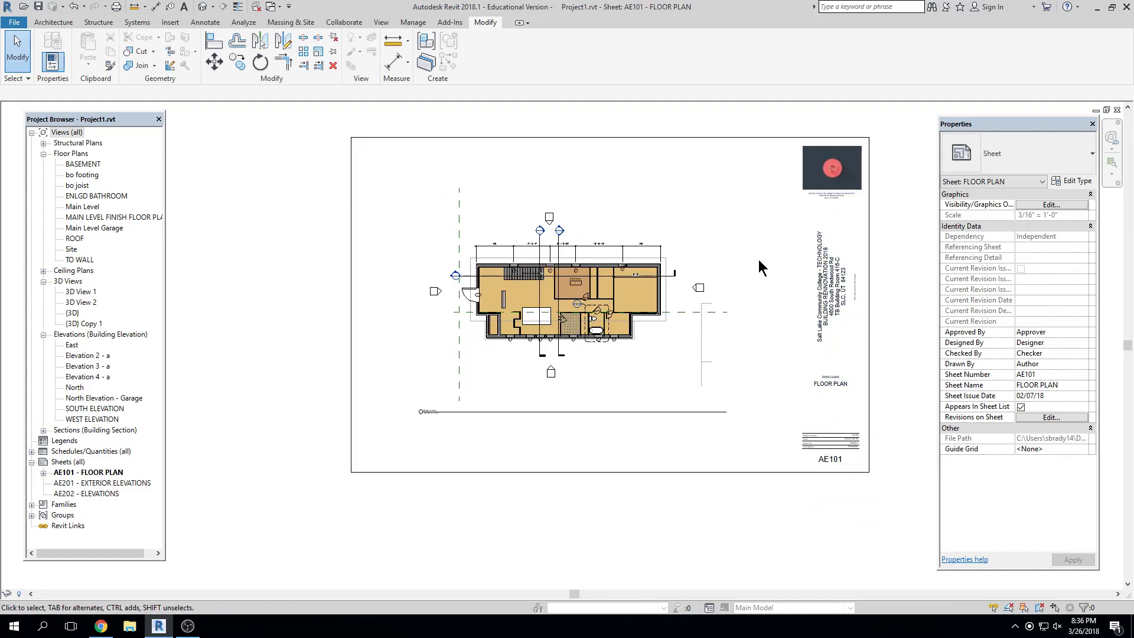
double_click(594, 304)
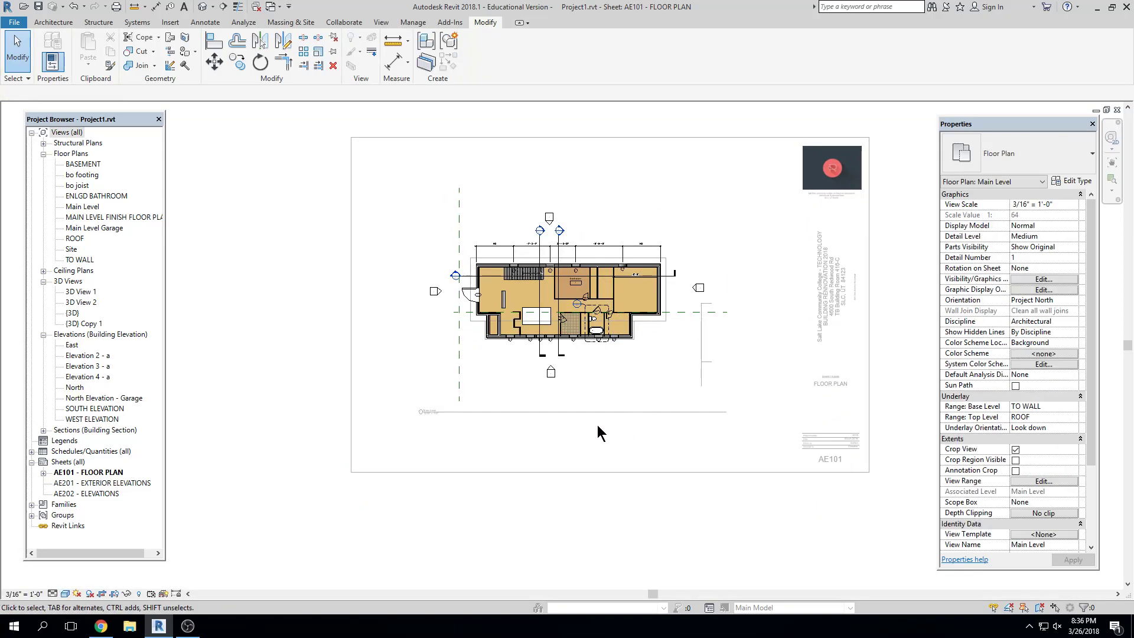
left_click(22, 594)
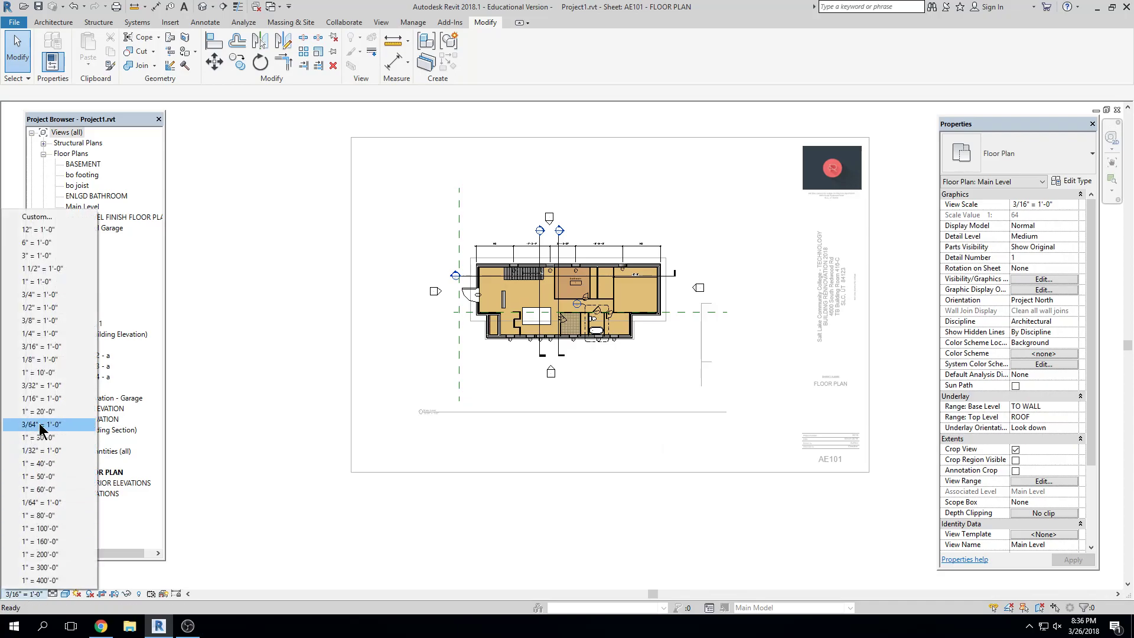
left_click(36, 359)
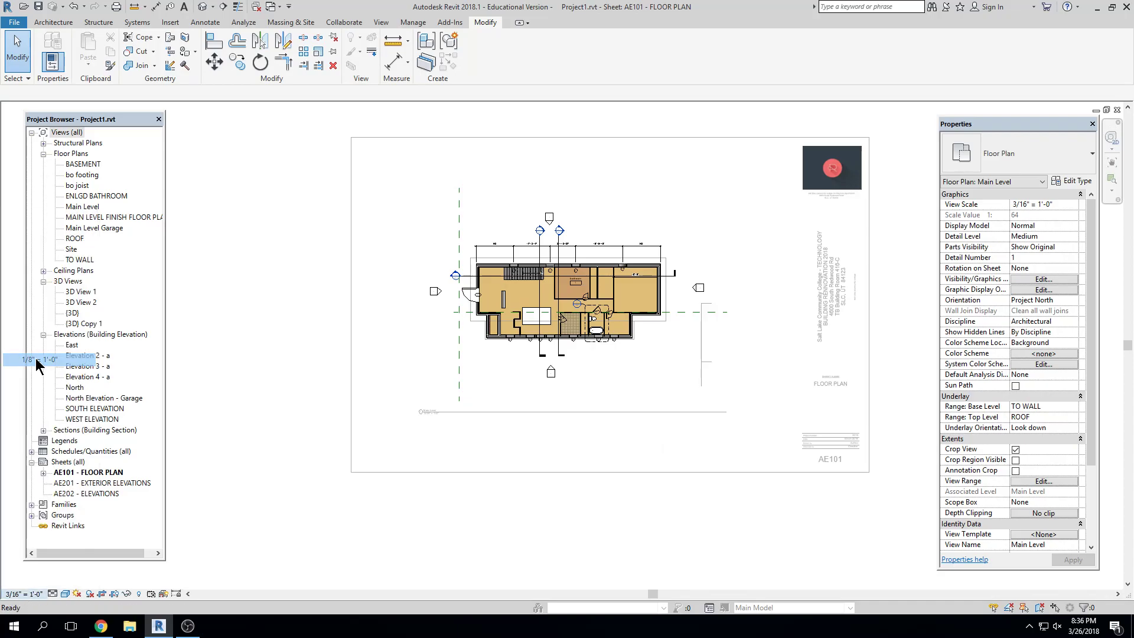
double_click(262, 534)
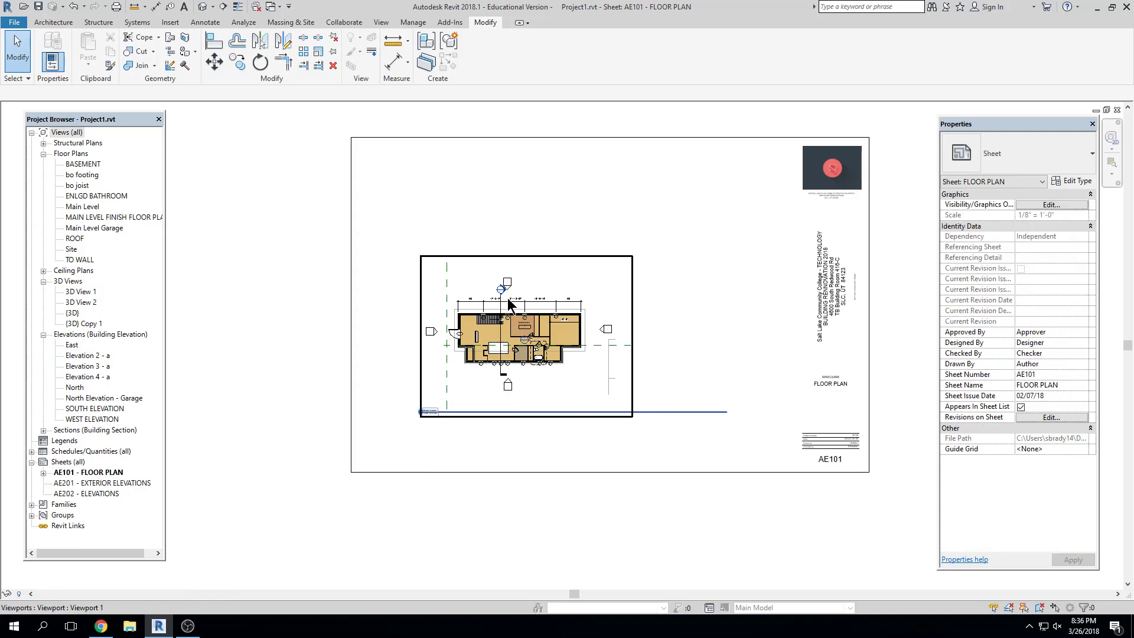
Step: Examine how the plan, its dimensions and its room label read on the sheet at the 1/8" scale
scroll(512, 300, "up", 5)
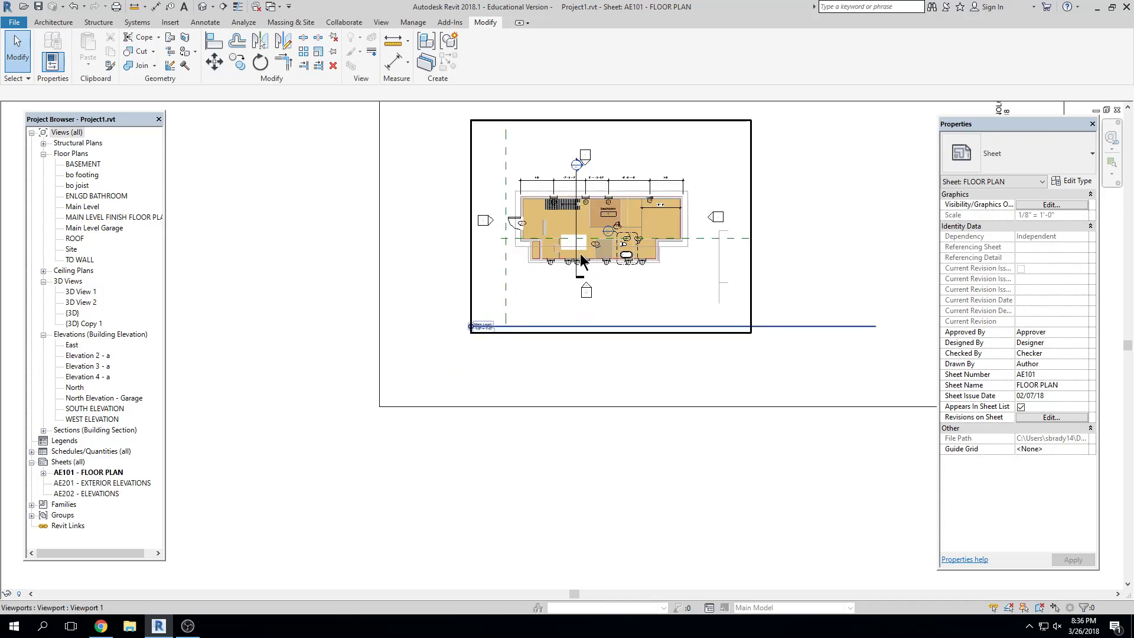
scroll(615, 232, "up", 1)
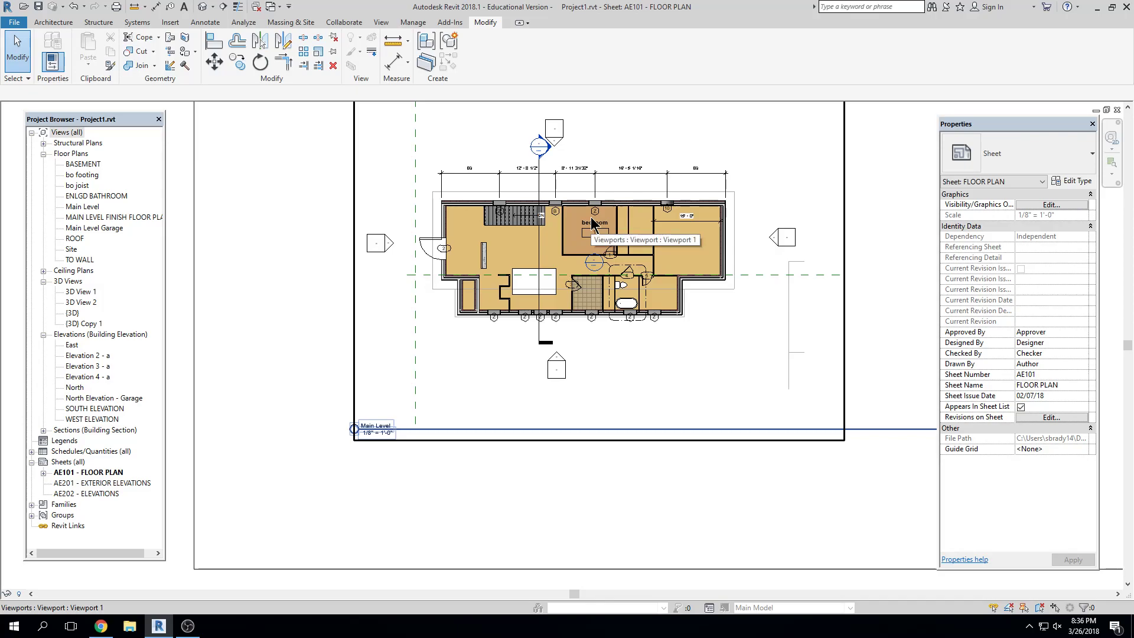
scroll(591, 222, "up", 1)
scroll(554, 264, "down", 4)
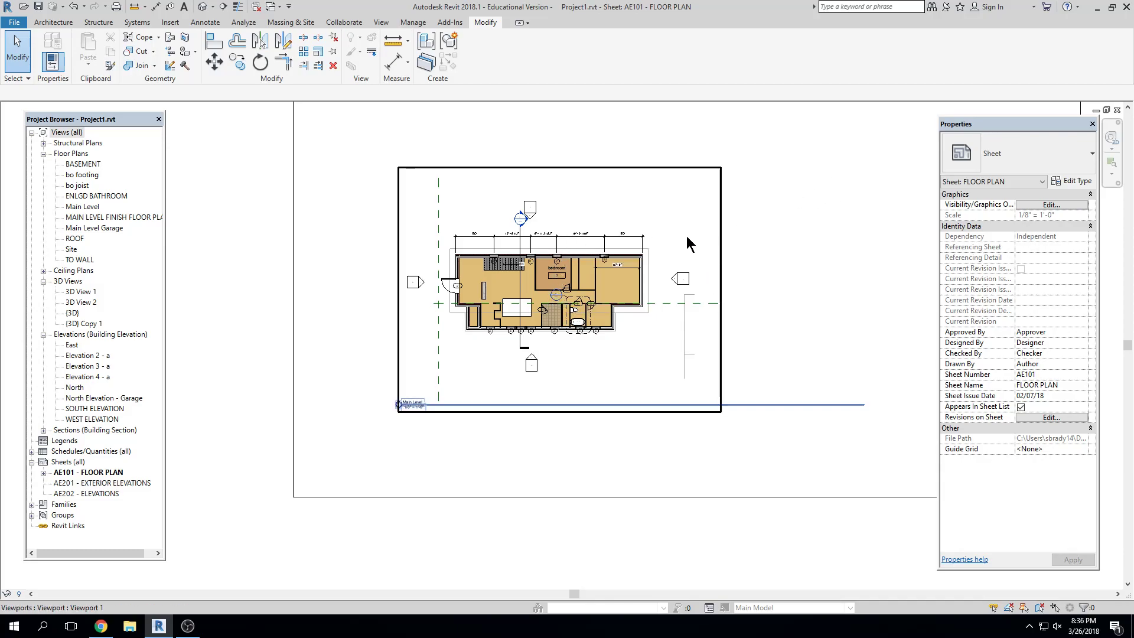
scroll(668, 263, "down", 3)
middle_click_drag(633, 271, 554, 335)
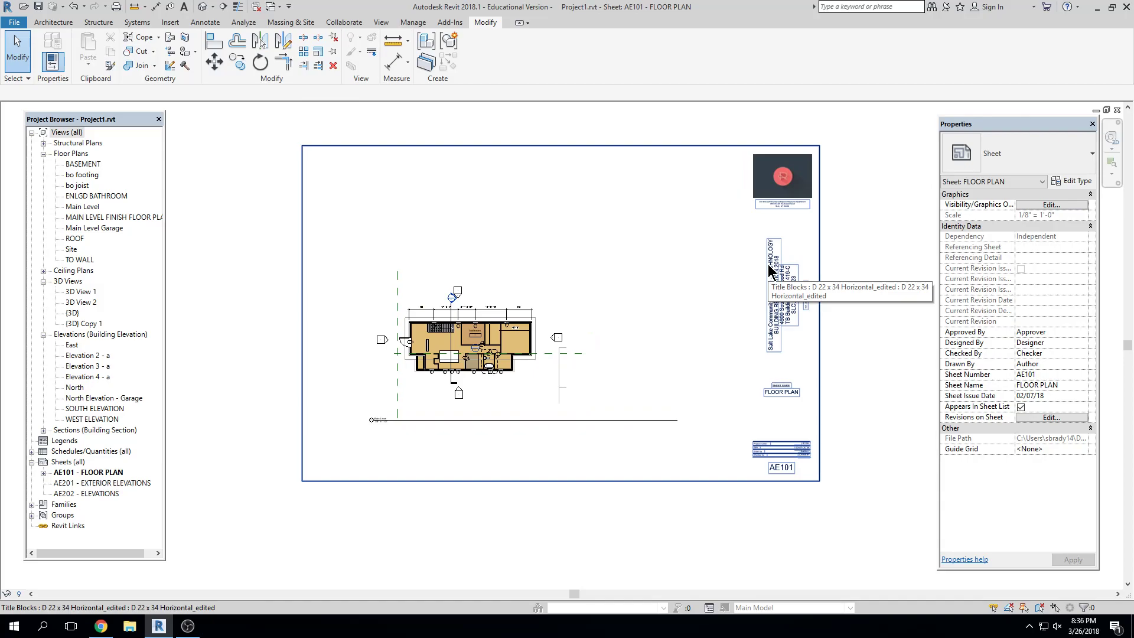
left_click(477, 349)
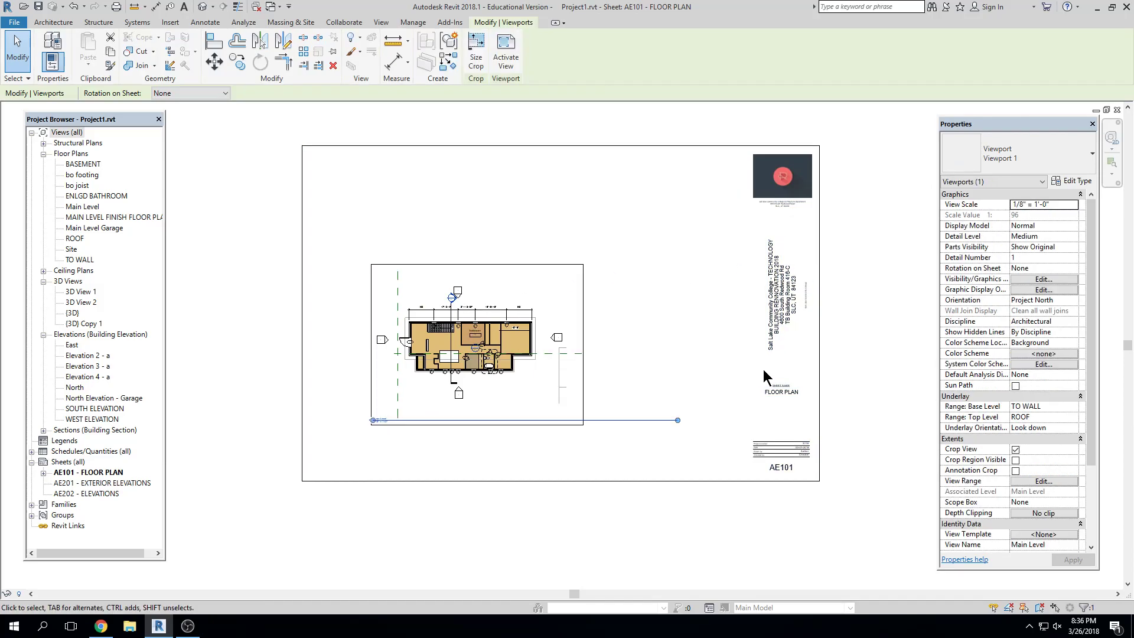
left_click(680, 324)
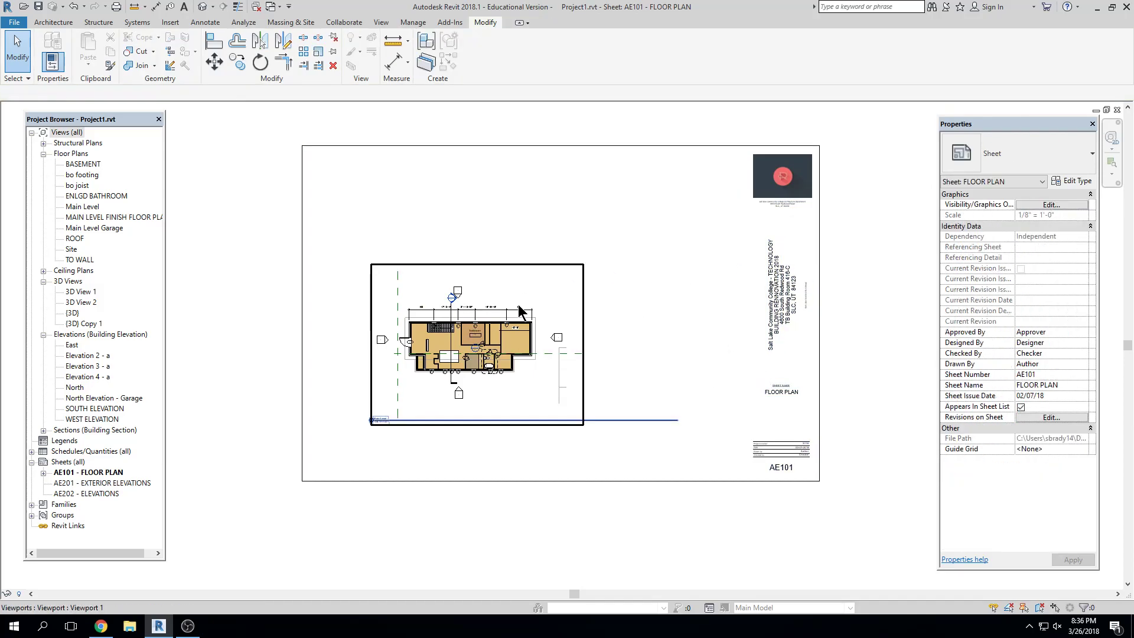
Step: Activate the plan viewport again, try a scale of 1" = 1'-0", and undo that scale change
double_click(518, 310)
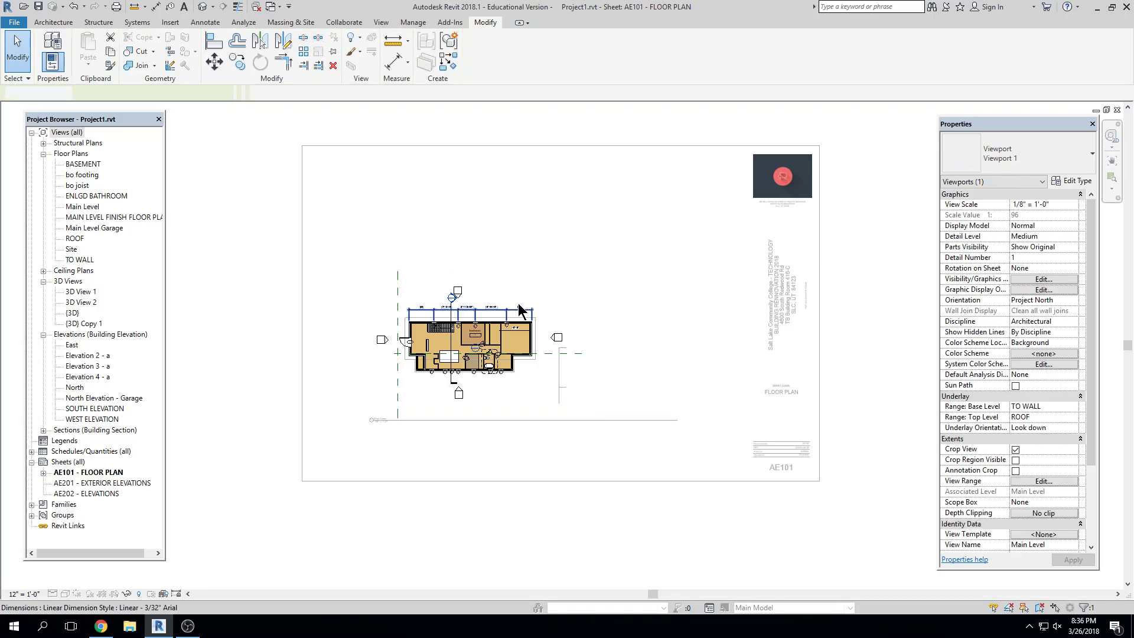
left_click(24, 594)
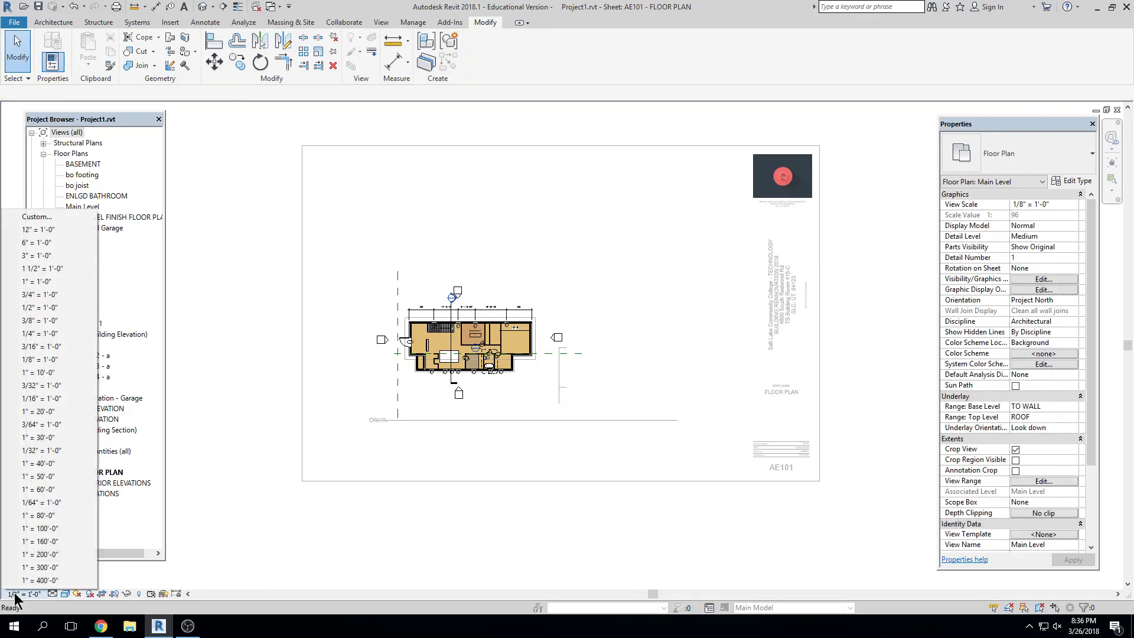
left_click(36, 282)
scroll(629, 330, "down", 1)
double_click(629, 329)
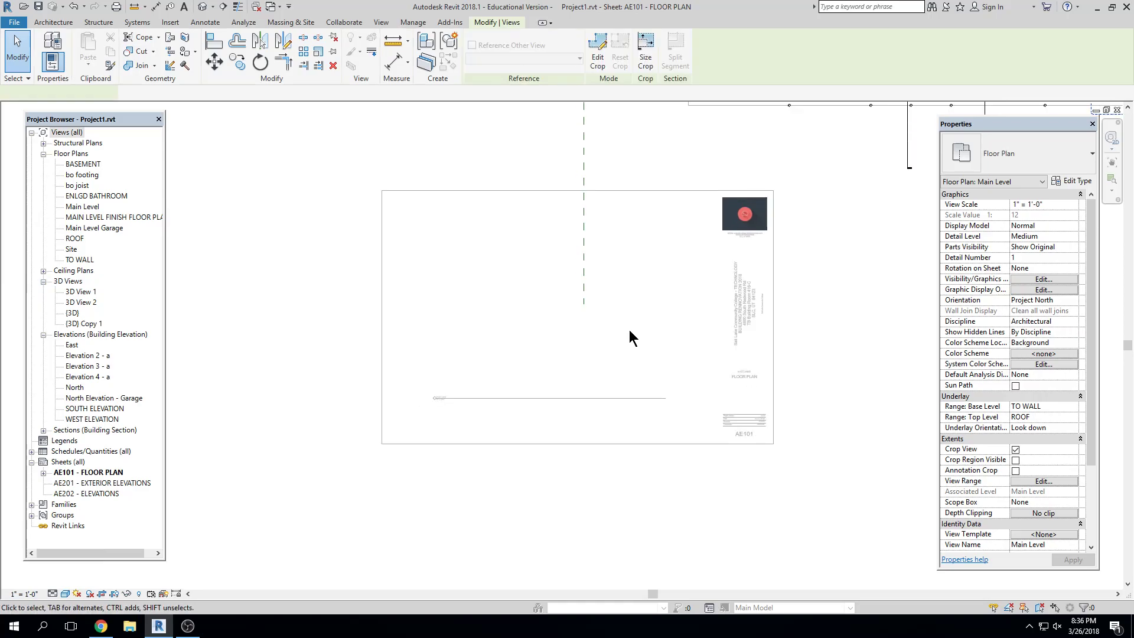
scroll(629, 330, "down", 2)
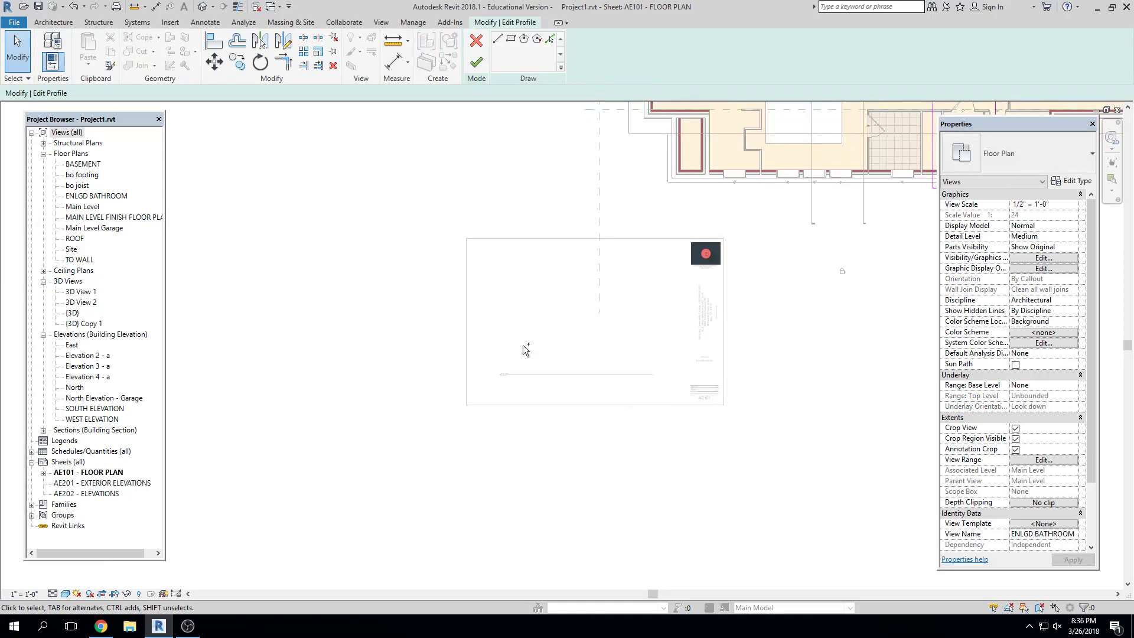
key("ctrl+z")
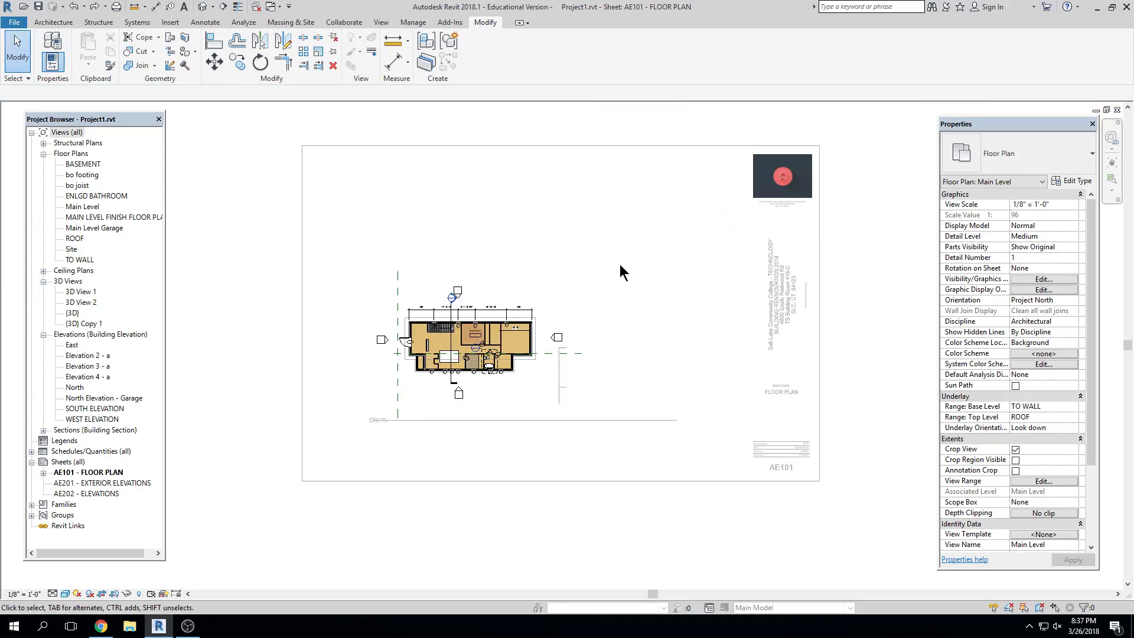
Step: Try the plan at 1/4" = 1'-0" and at 1/2" = 1'-0", and deactivate the viewport
left_click(17, 593)
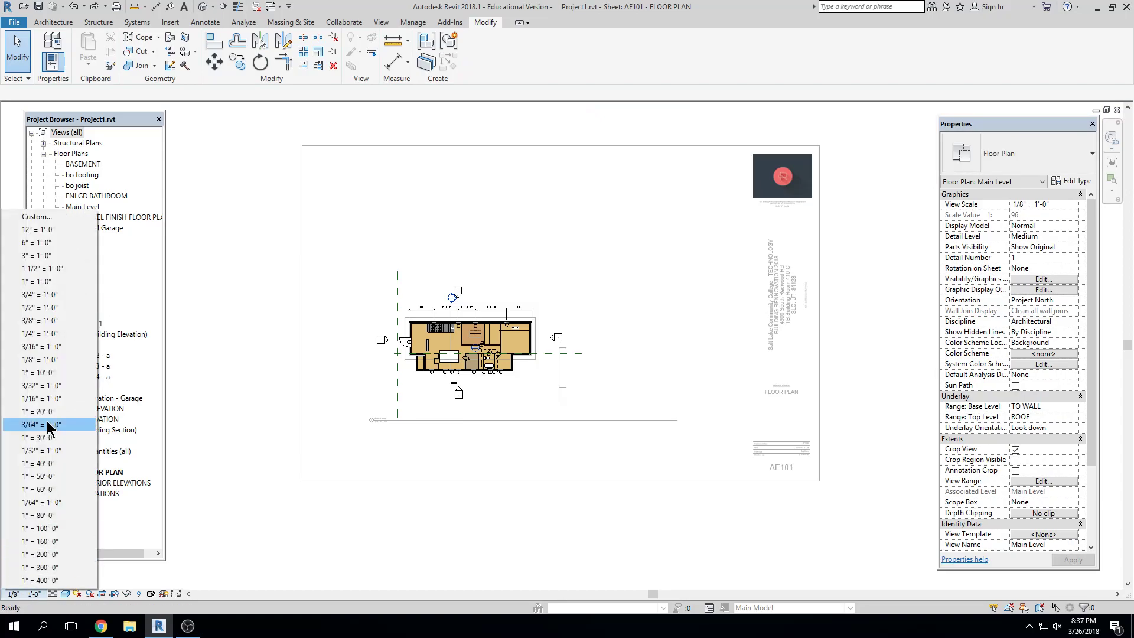
left_click(42, 334)
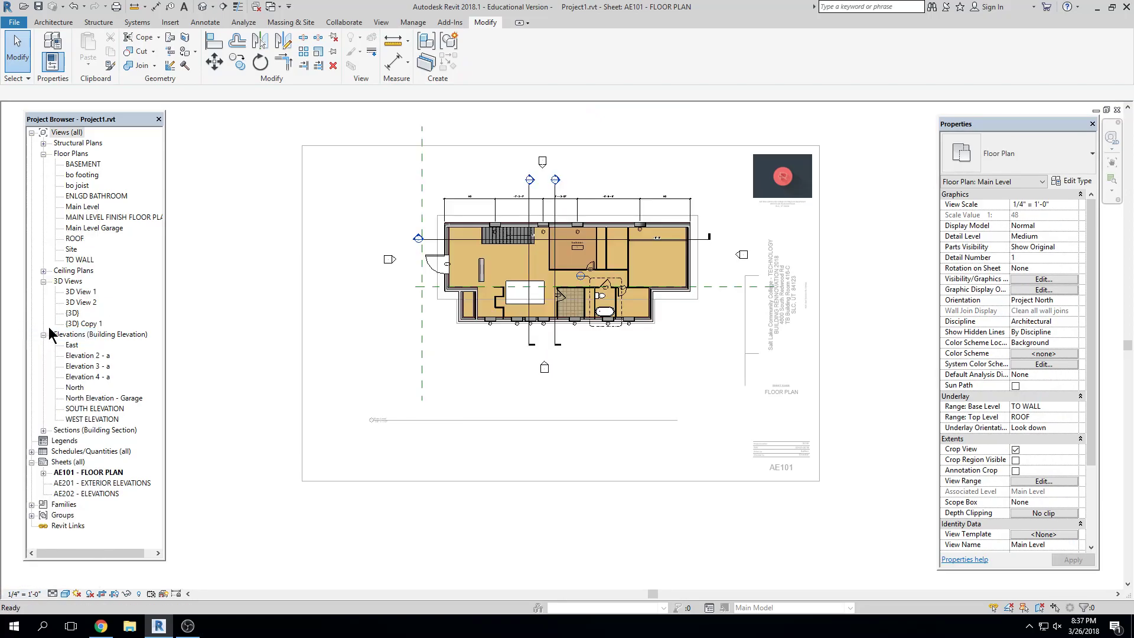
left_click(23, 593)
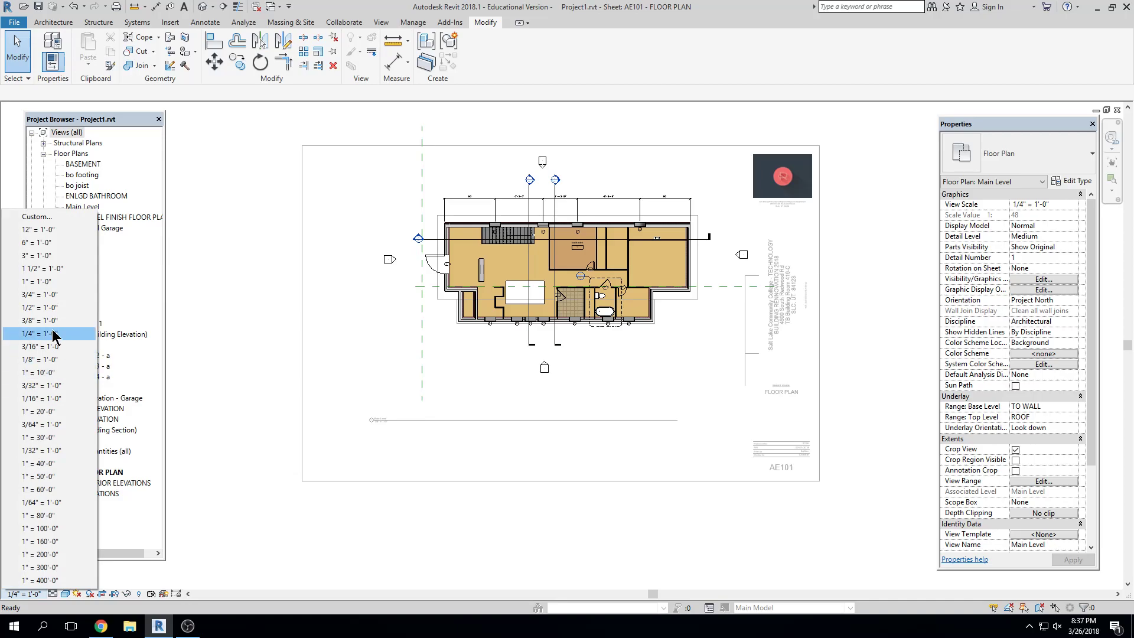
left_click(42, 307)
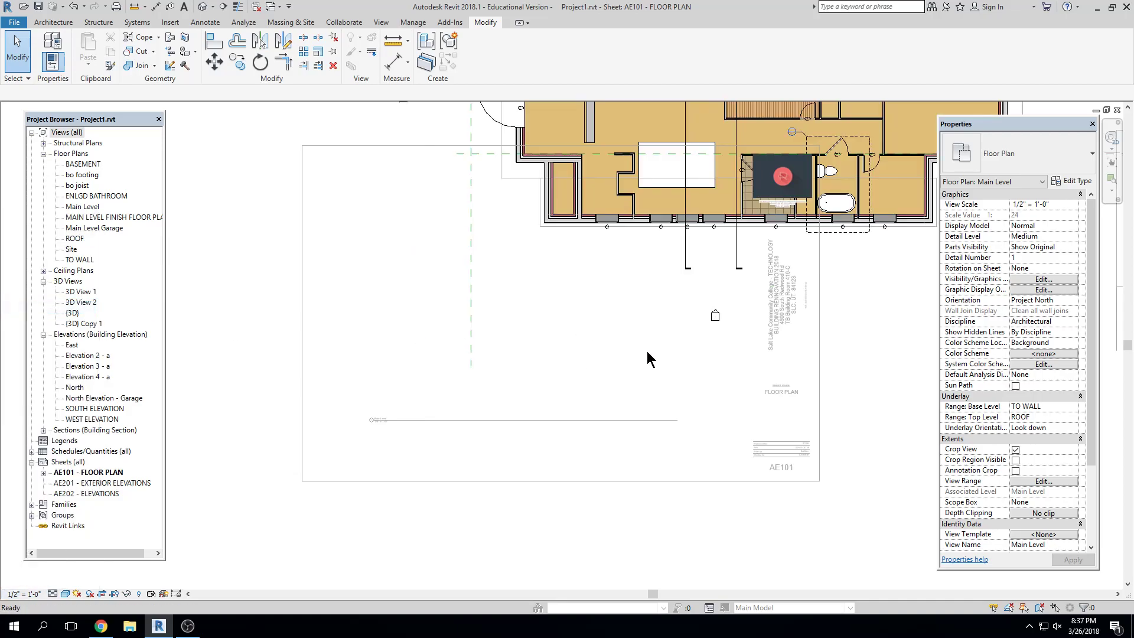
scroll(824, 366, "down", 1)
scroll(869, 364, "down", 1)
middle_click_drag(869, 364, 750, 483)
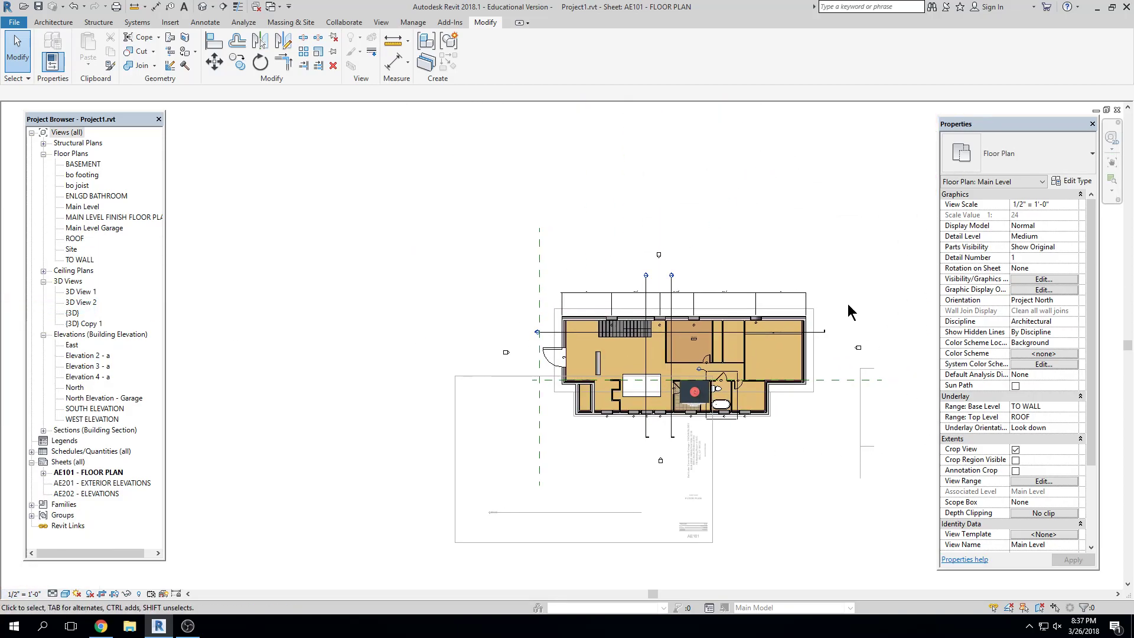
right_click(849, 311)
left_click(884, 352)
Step: Move the 1/2" scale plan viewport down over the title block to compare its size with the sheet
left_click(758, 324)
left_click_drag(758, 324, 684, 403)
scroll(684, 402, "up", 1)
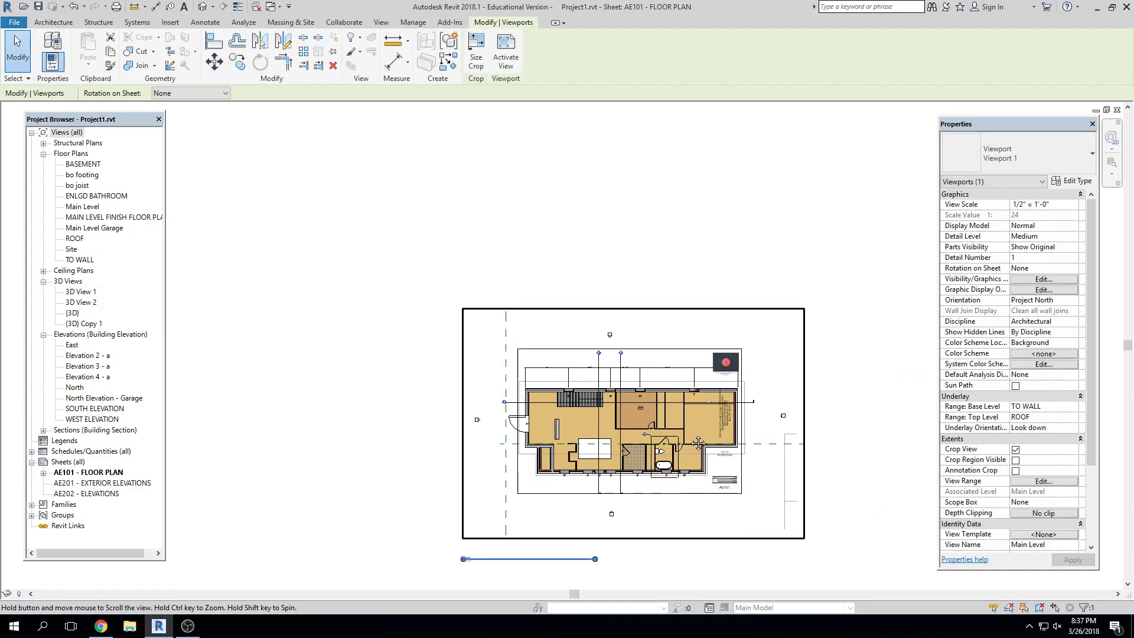
middle_click_drag(697, 448, 700, 416)
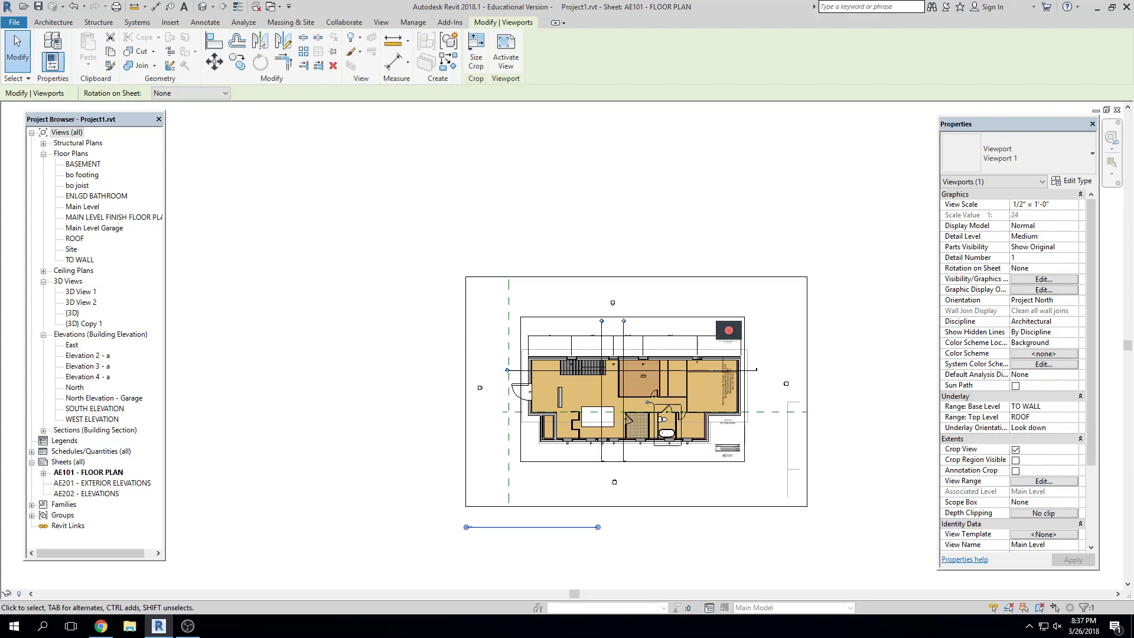
middle_click_drag(643, 576, 657, 519)
left_click(656, 519)
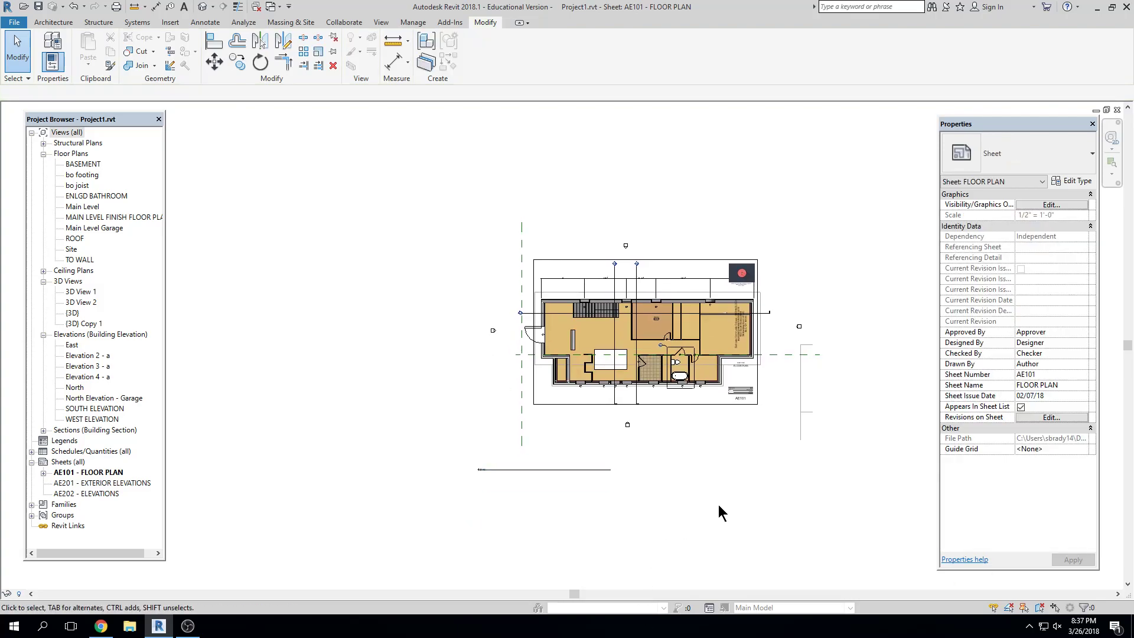
left_click(573, 470)
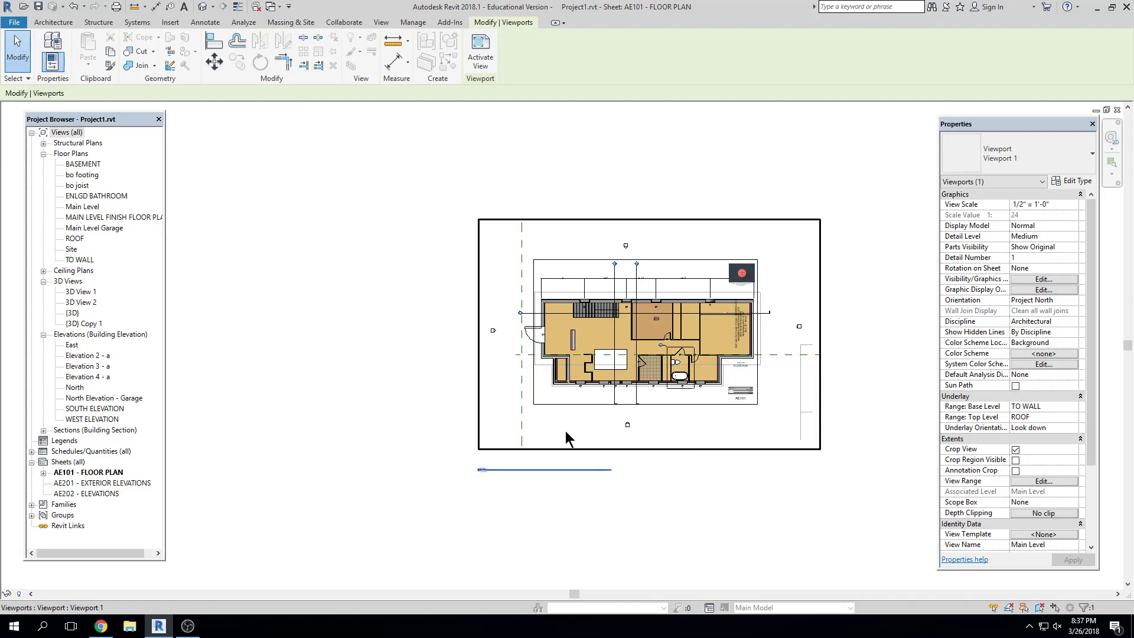
double_click(564, 260)
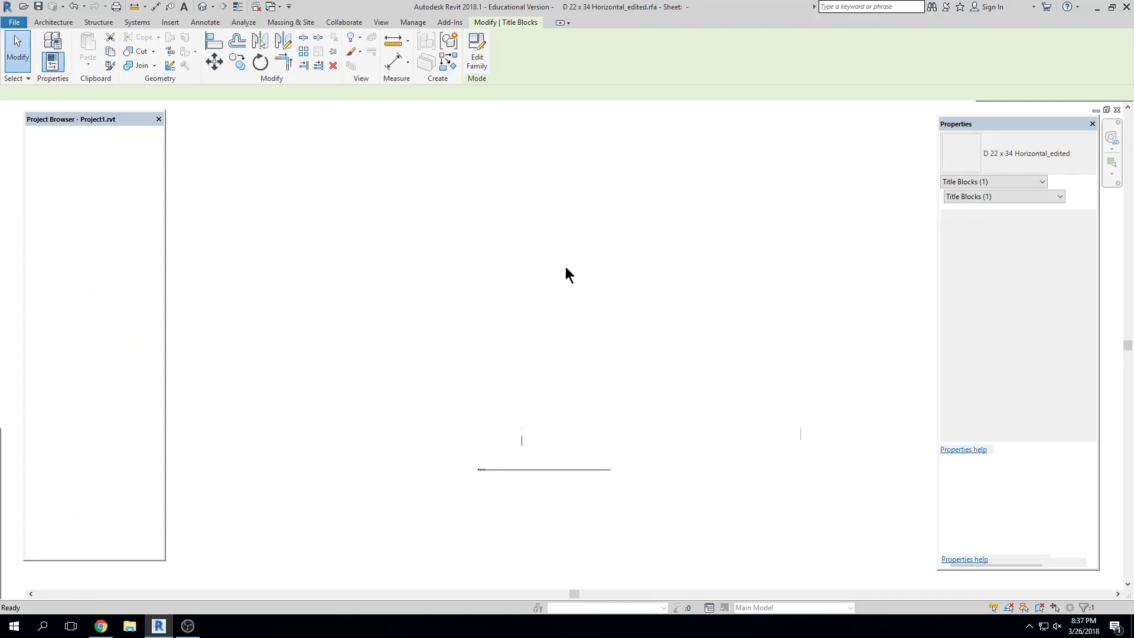
left_click(1118, 111)
left_click(588, 320)
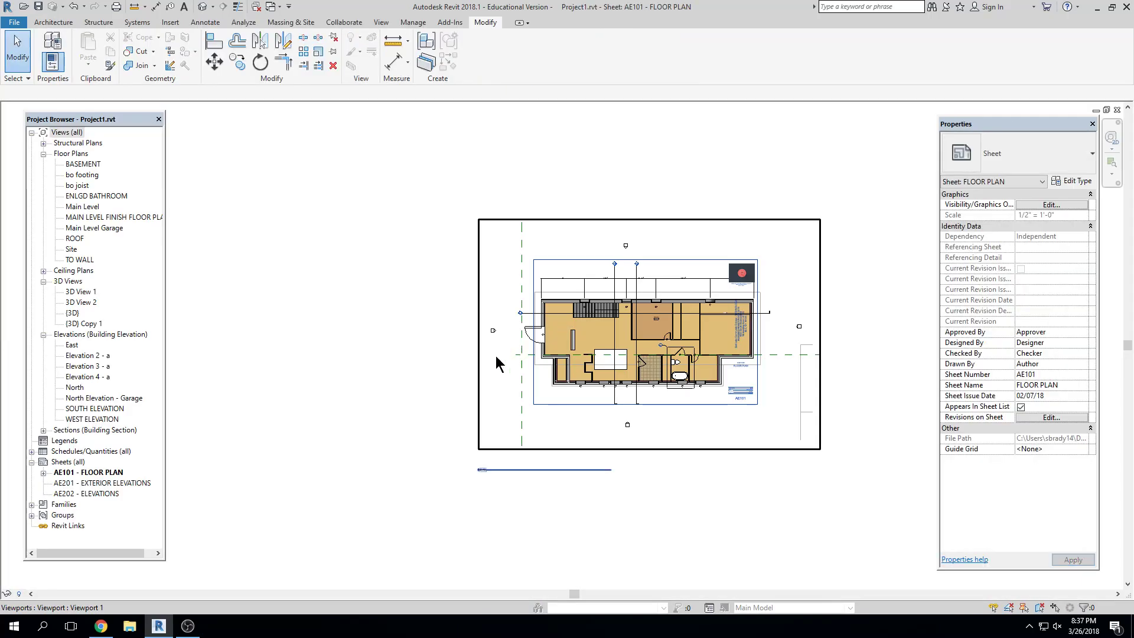
middle_click_drag(421, 350, 401, 286)
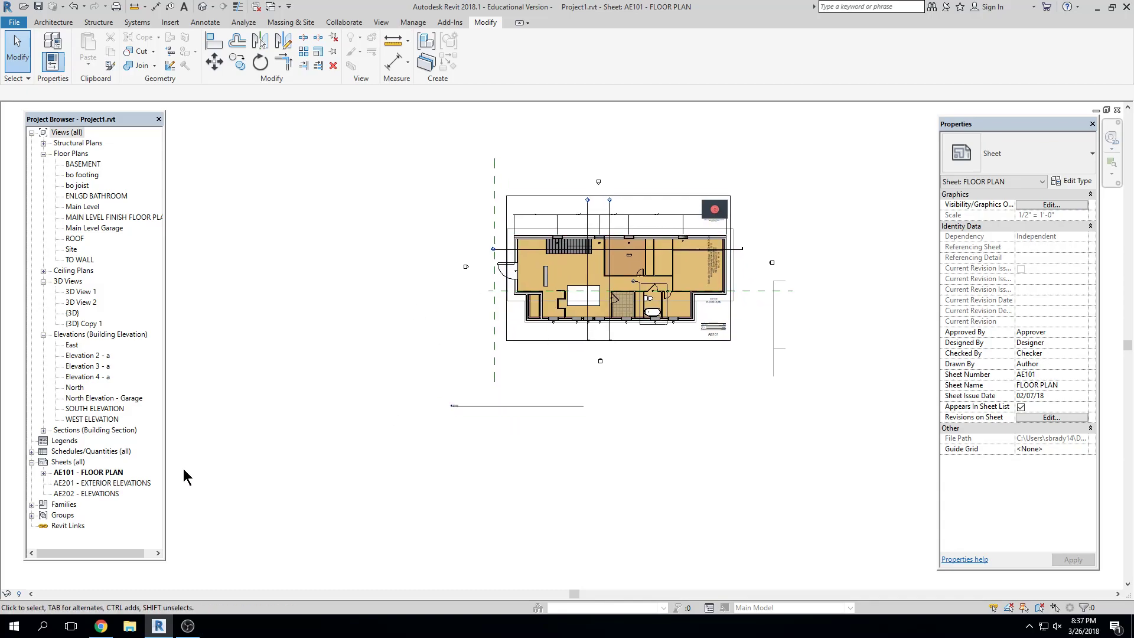
Step: Open the Main Level floor plan, set its view scale to 1/4" = 1'-0" and close the view
double_click(82, 207)
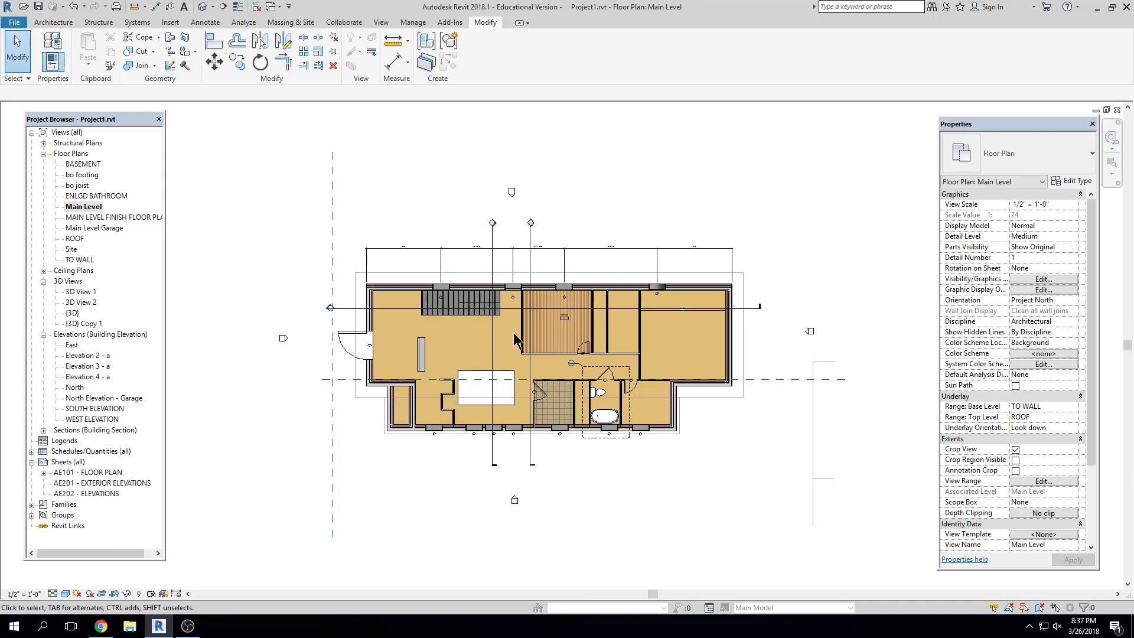
left_click(23, 593)
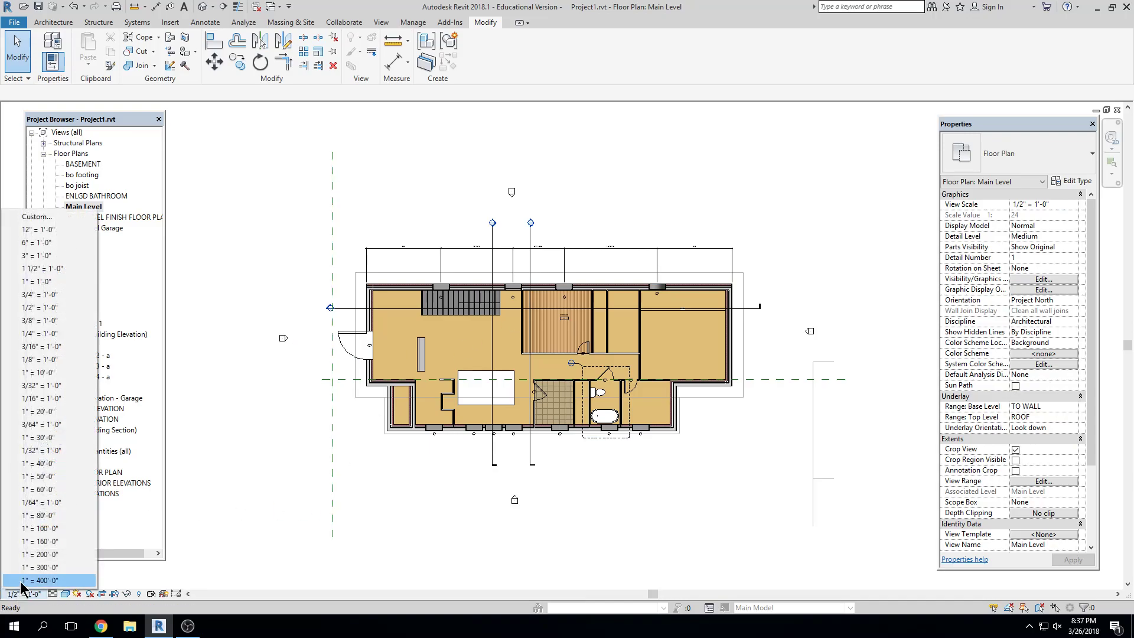
left_click(40, 333)
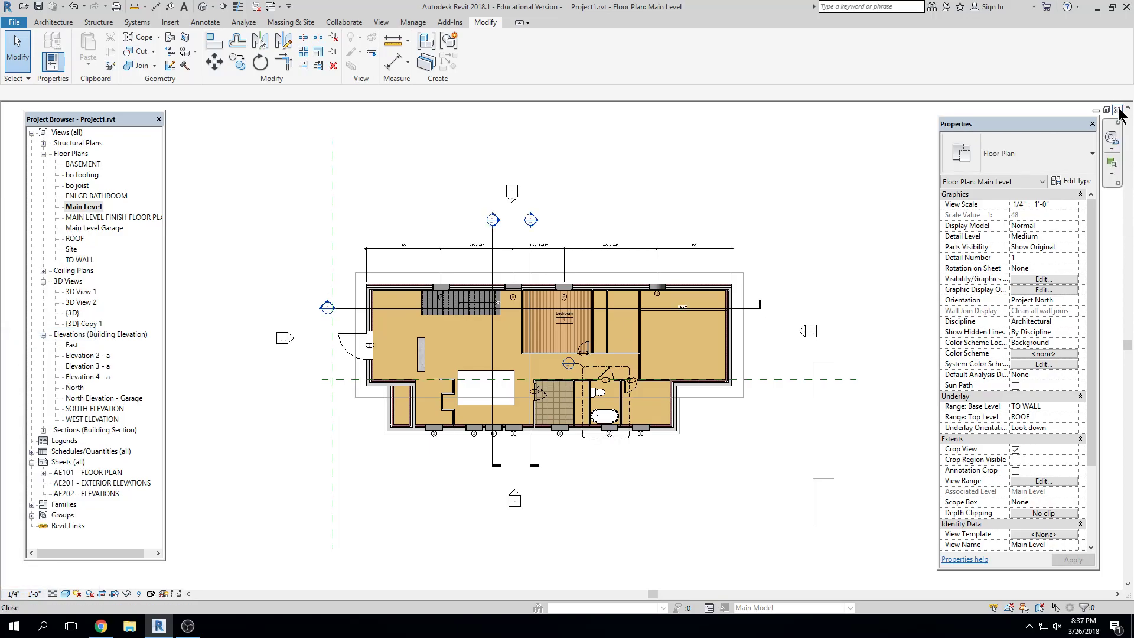
left_click(1117, 110)
Step: Move the plan viewport inside the title block border, beside the title strip on sheet AE101
left_click(548, 372)
left_click_drag(548, 370, 615, 287)
left_click(769, 420)
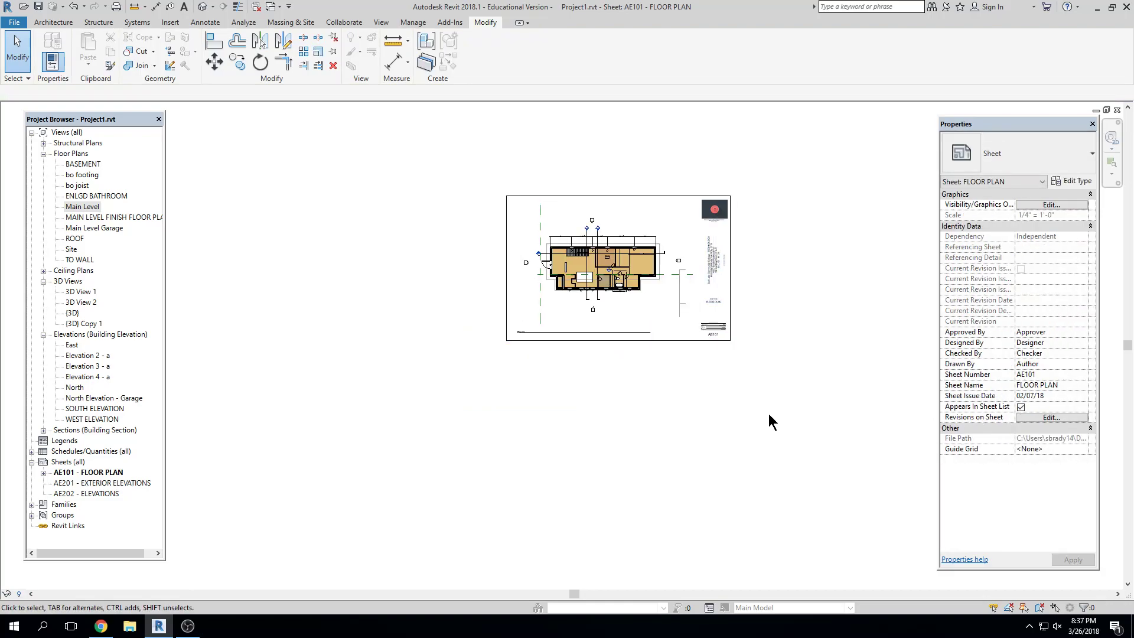
Step: Nudge the plan viewport left in small increments until it sits near the sheet's left border
middle_click_drag(594, 193, 667, 196)
scroll(646, 325, "up", 3)
middle_click_drag(660, 302, 659, 303)
scroll(655, 305, "up", 3)
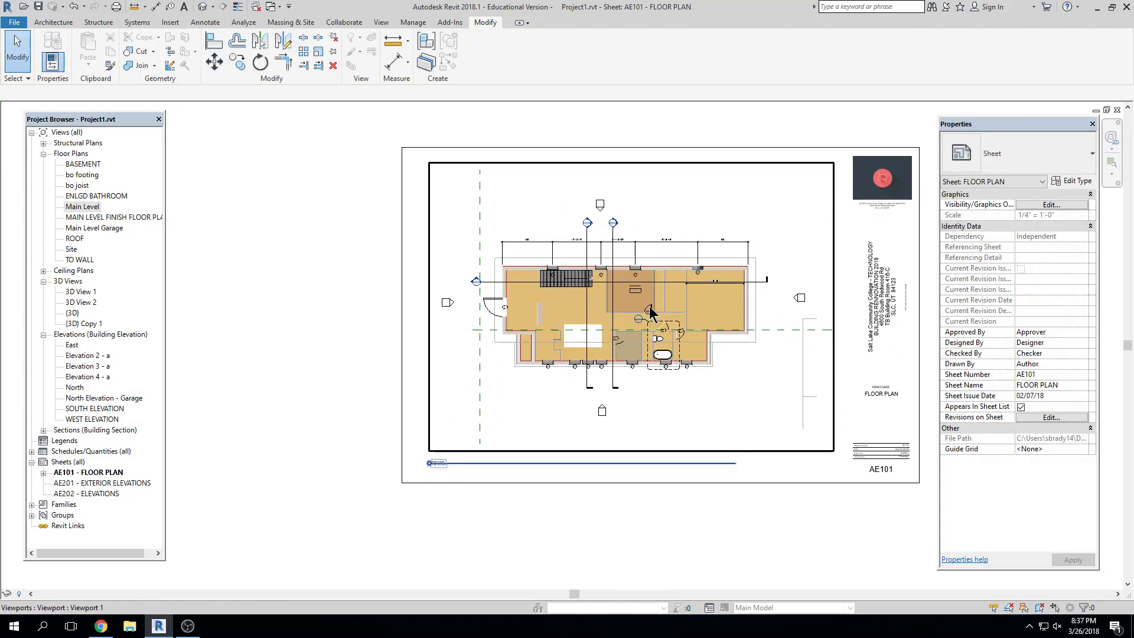
left_click(650, 311)
key("Left")
key("Left")
key("Left")
key("Left")
key("Left")
key("Left")
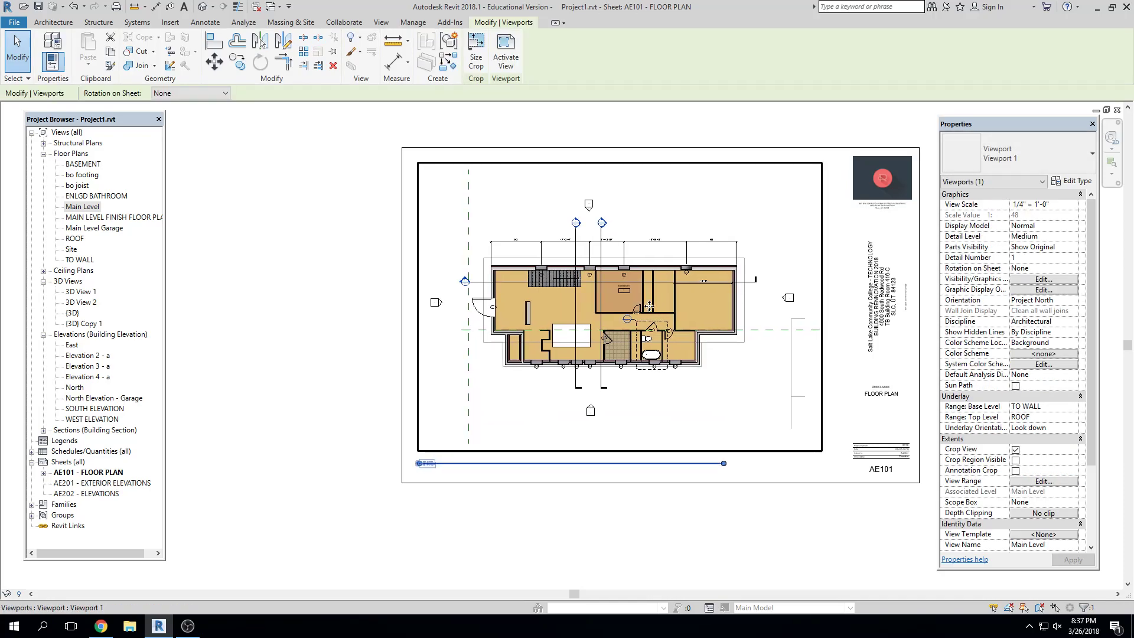
key("Left")
key("Left")
key("Left")
key("Escape")
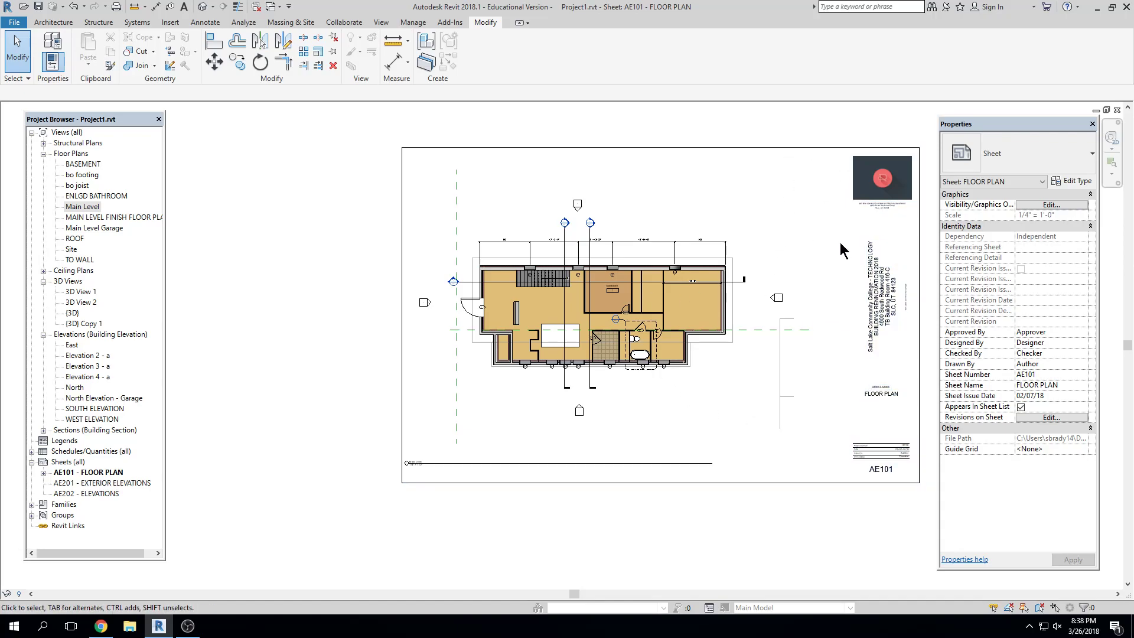
Step: Move the plan's view title slightly up and right beneath the house and lengthen its title line across the drawing
scroll(803, 432, "up", 1)
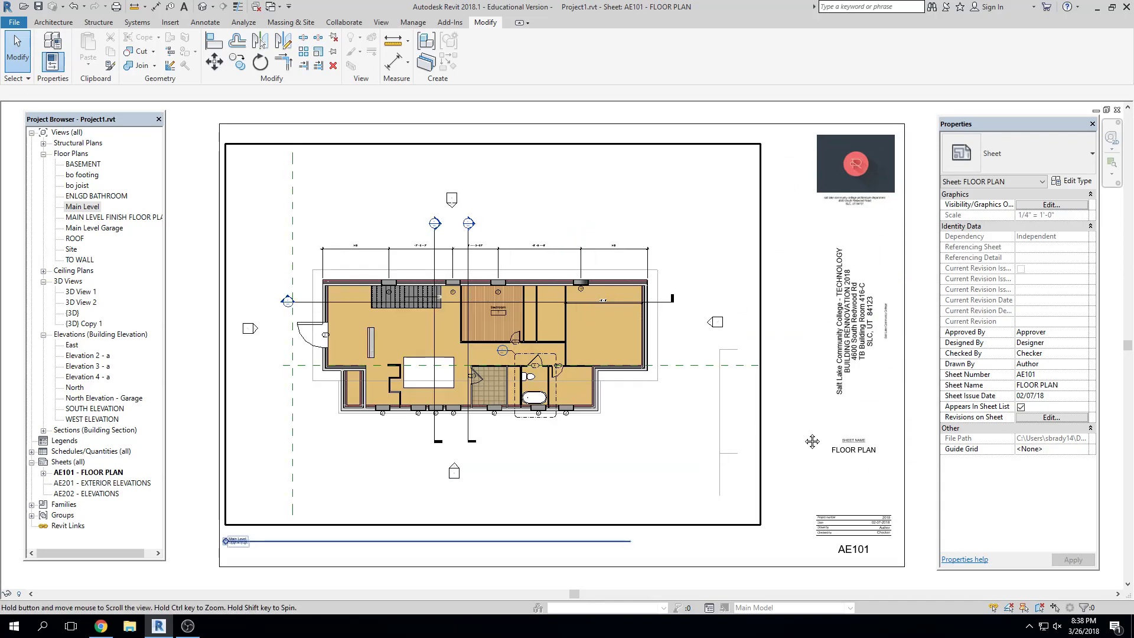
left_click(477, 540)
mouse_move(476, 541)
left_mouse_down()
mouse_move(498, 495)
mouse_move(489, 528)
left_mouse_up()
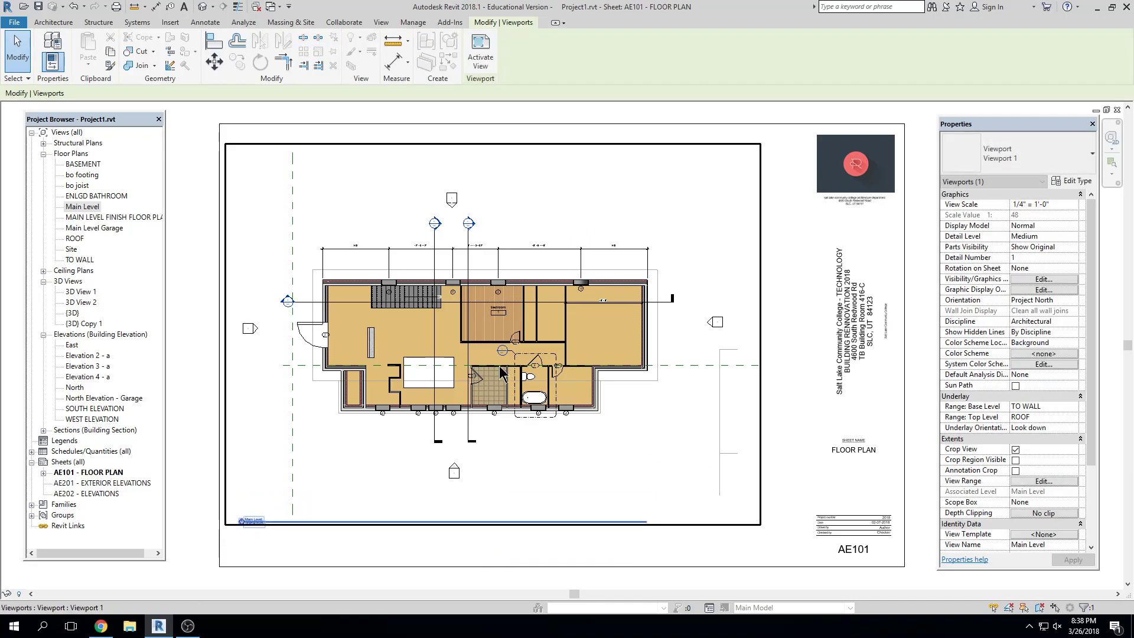
left_click_drag(646, 521, 744, 528)
key("Escape")
scroll(760, 571, "down", 2)
middle_click_drag(781, 576, 769, 514)
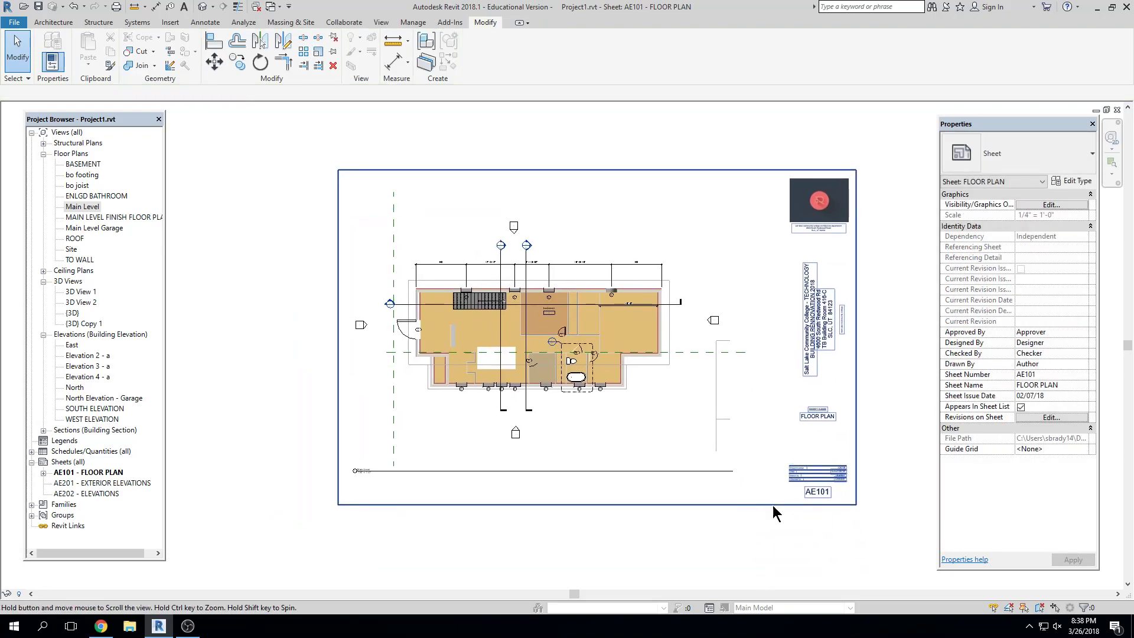
middle_click(881, 468)
middle_click(882, 468)
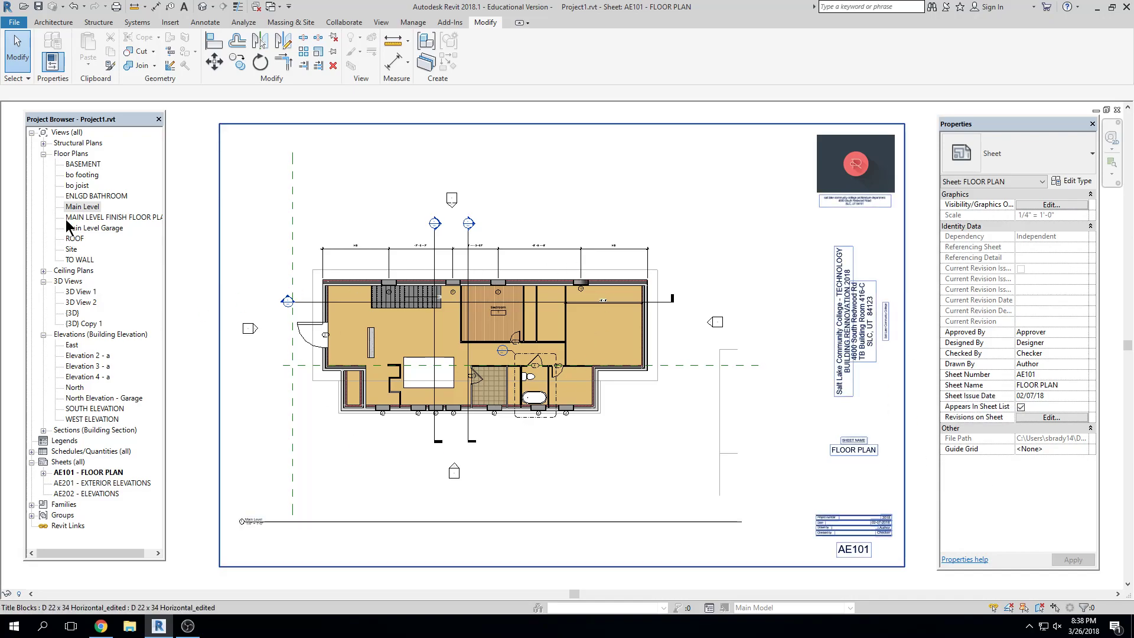
Step: Open the Main Level floor plan
double_click(81, 206)
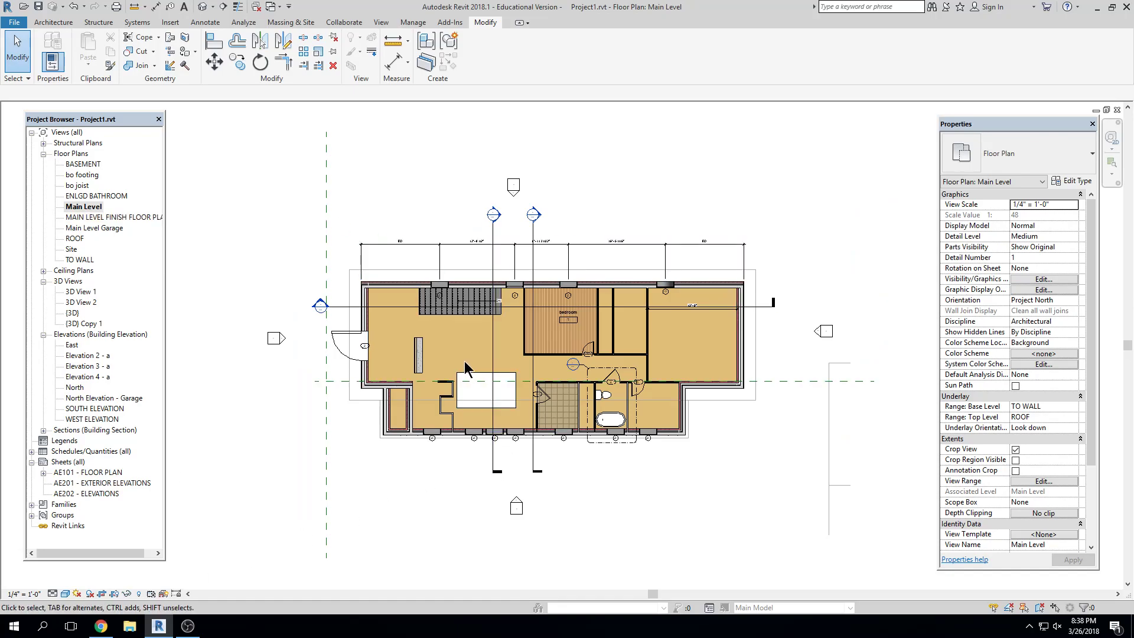
Step: Delete the narrow rectangular element below the stairs and set the Main Level plan's visual style to Hidden Line
left_click(419, 358)
key("Delete")
left_click(65, 594)
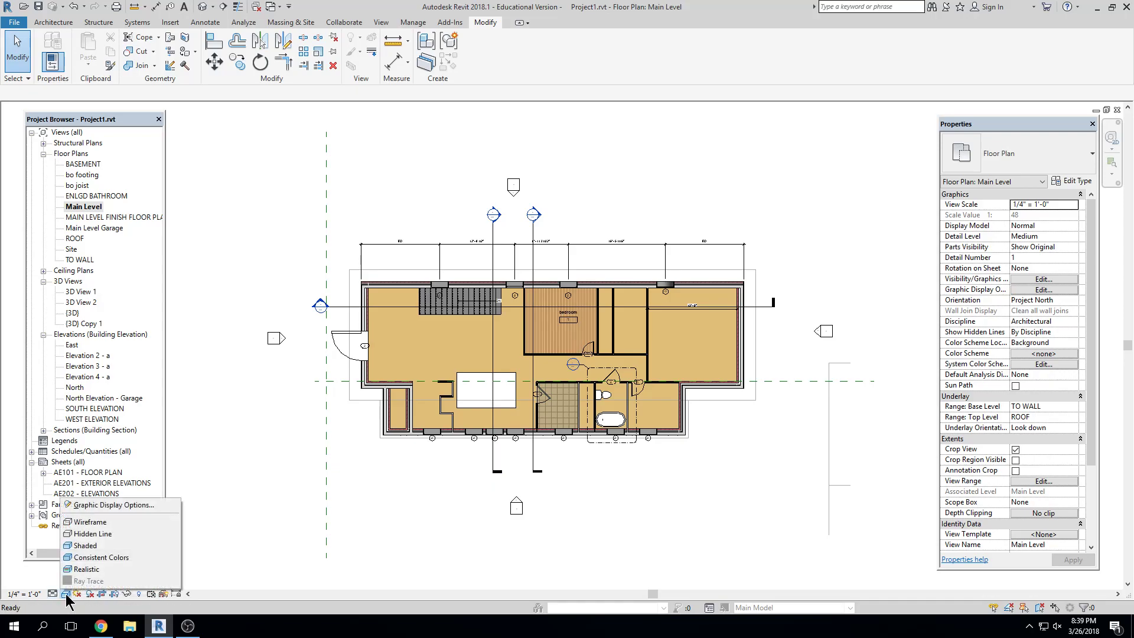
left_click(88, 534)
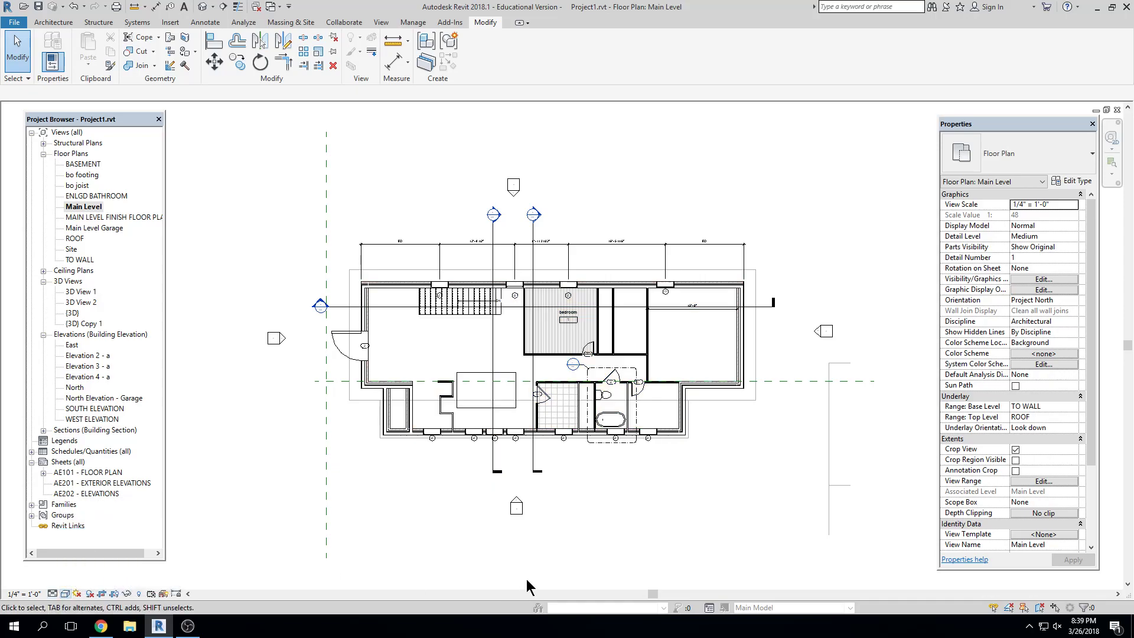
middle_click_drag(630, 519, 635, 516)
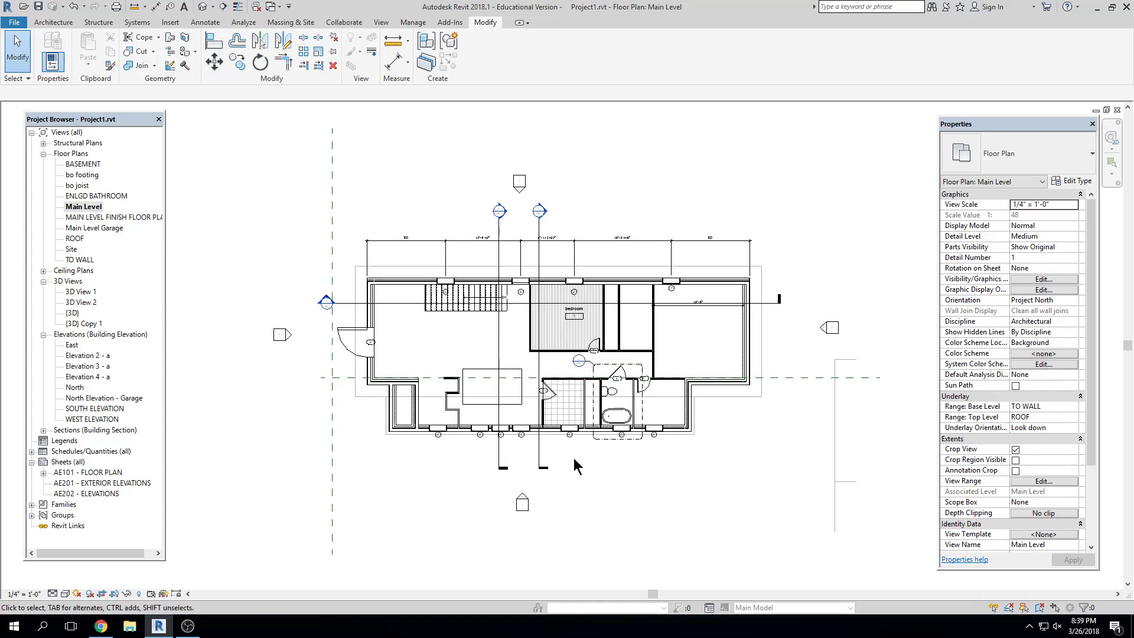
Step: Set the Main Level plan's underlay base level to None
left_click(498, 334)
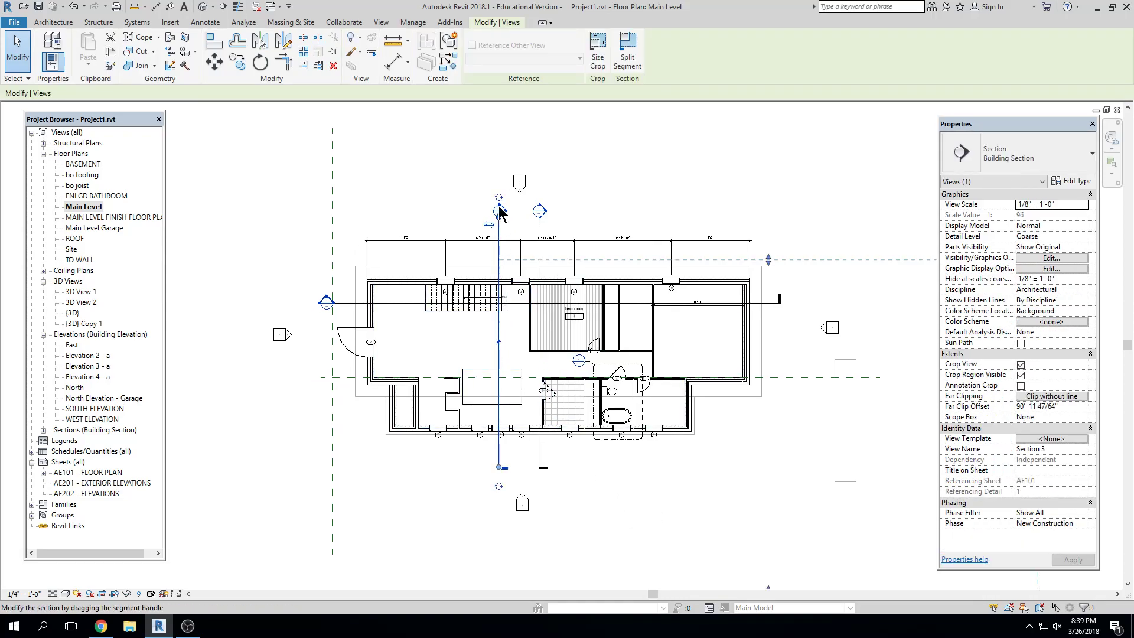
key("Escape")
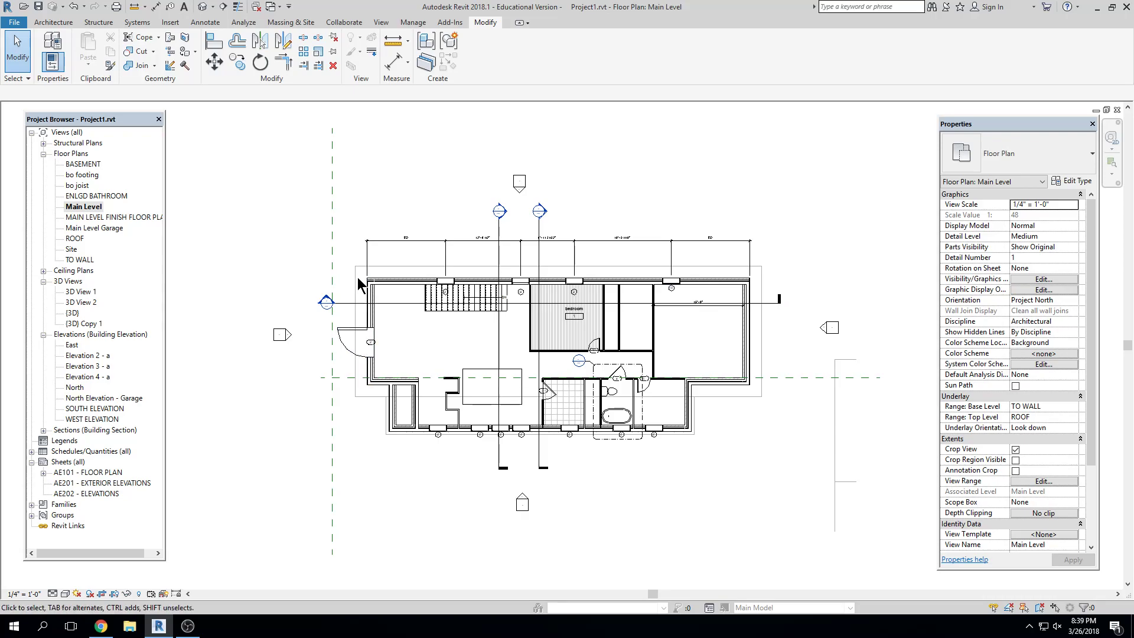
left_click(1067, 407)
left_click(1072, 407)
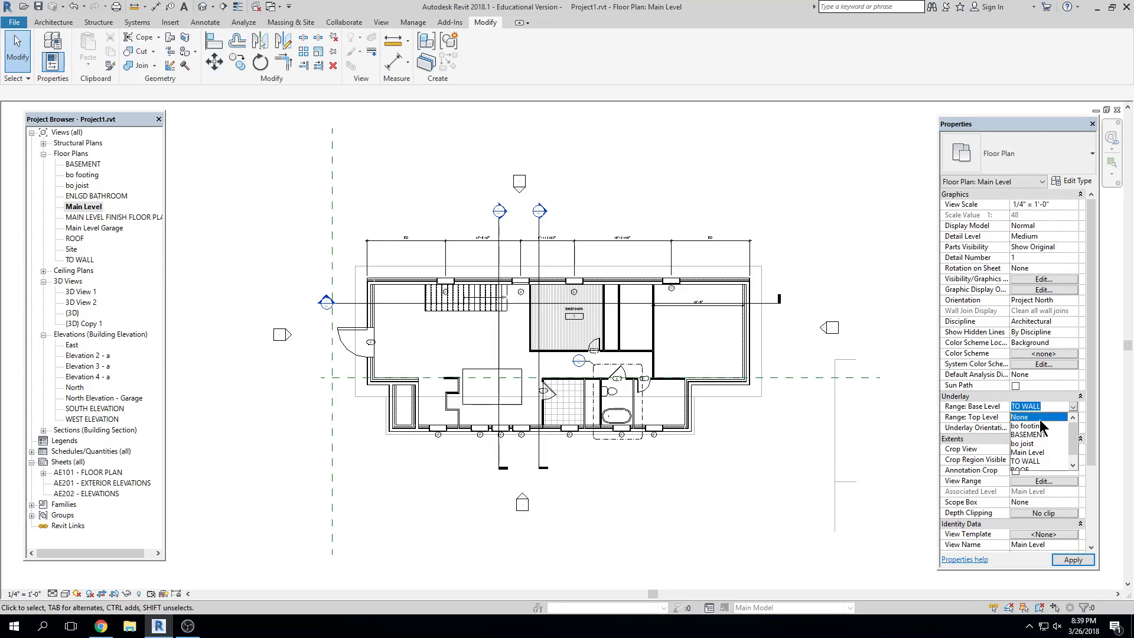
left_click(1039, 418)
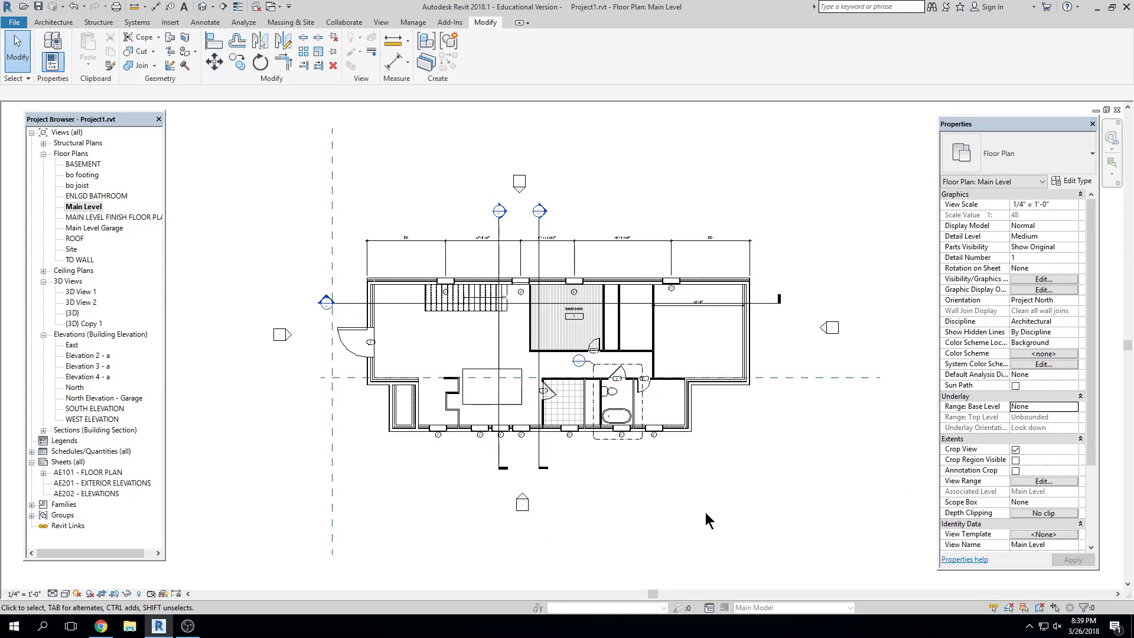
Step: Close the Main Level plan view and check the plan on sheet AE101
left_click(810, 381)
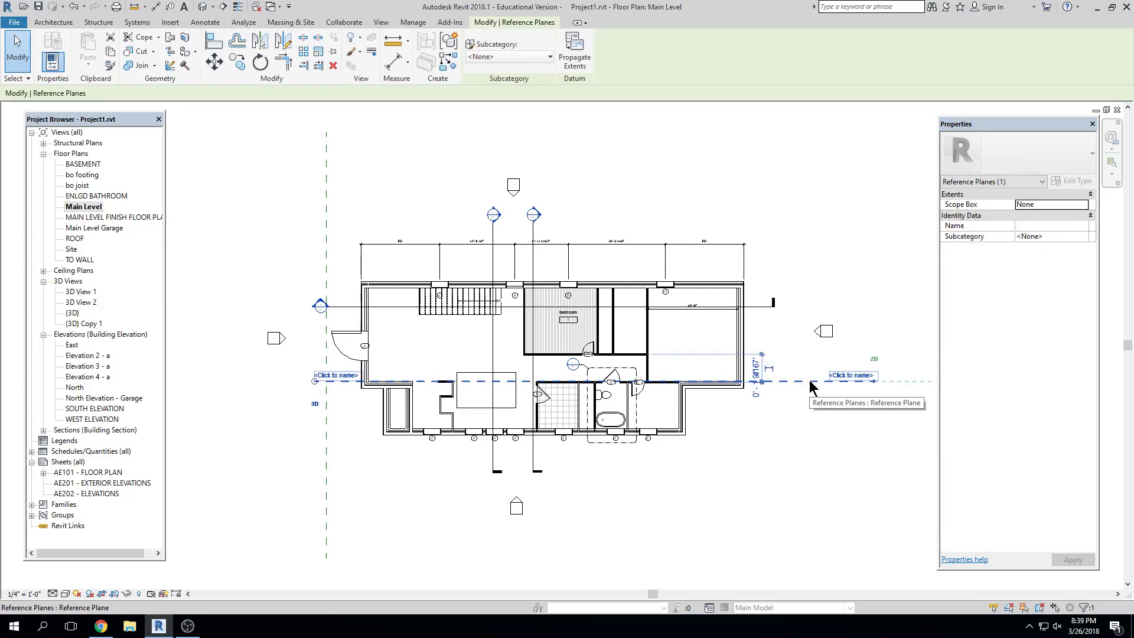
key("Escape")
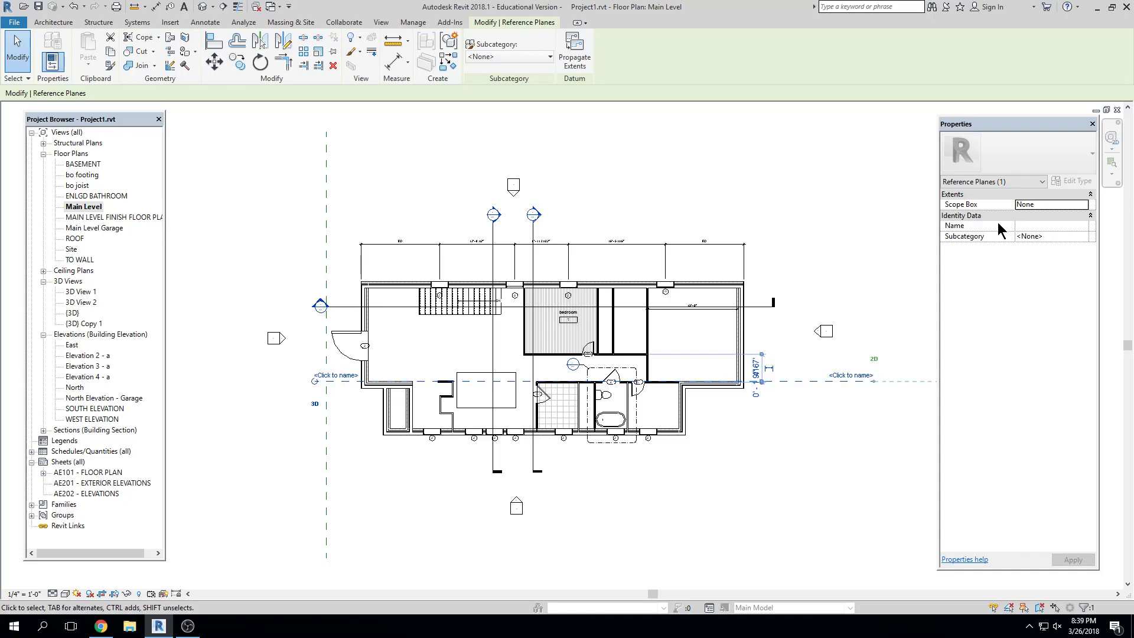
left_click(1116, 110)
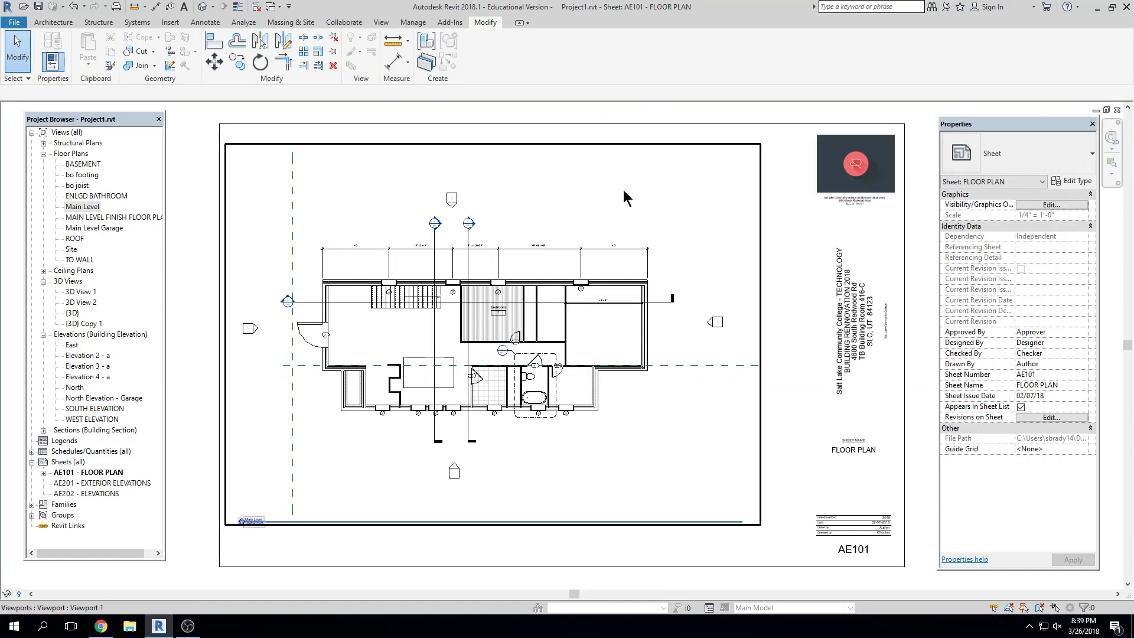
double_click(491, 377)
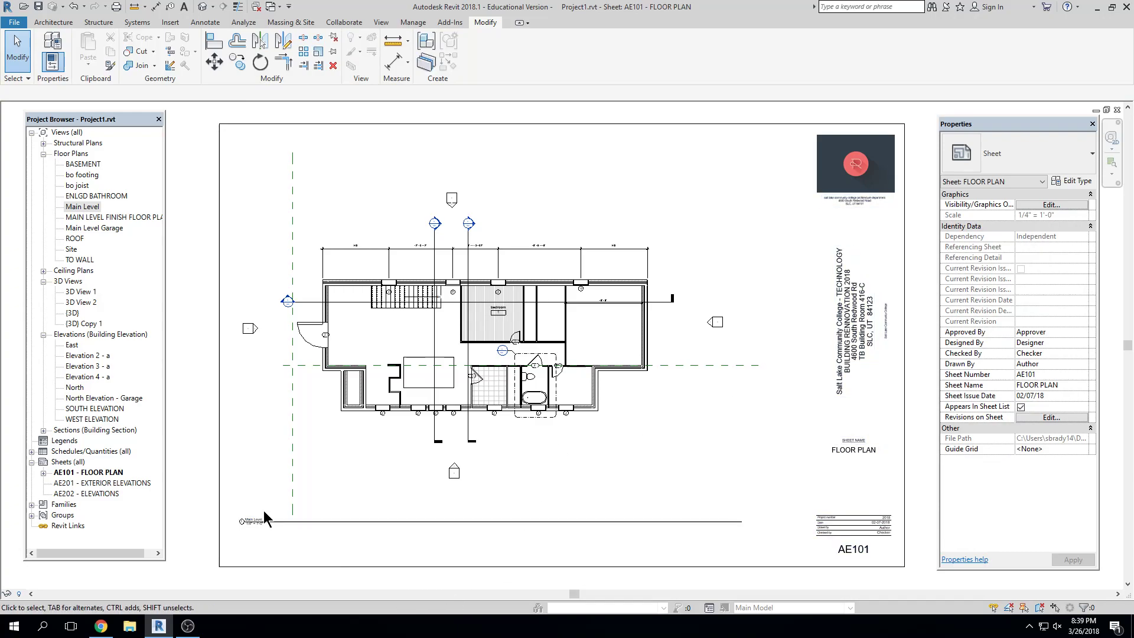
Step: Create a new sheet with the D 22 x 34 Horizontal_edited titleblock
right_click(62, 464)
left_click(88, 470)
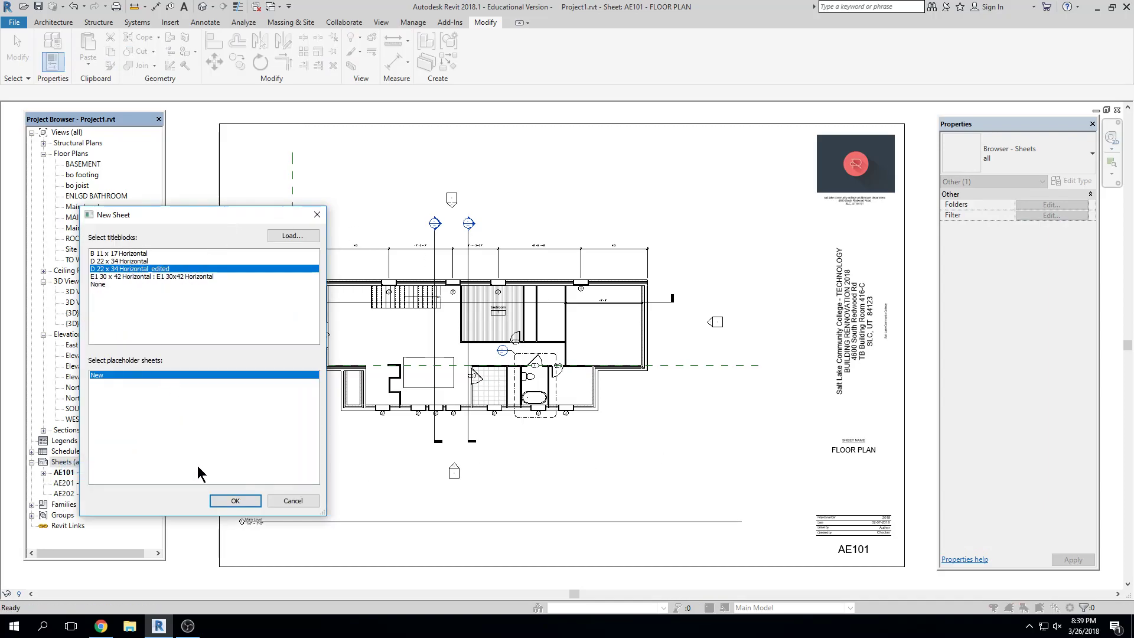
left_click(234, 501)
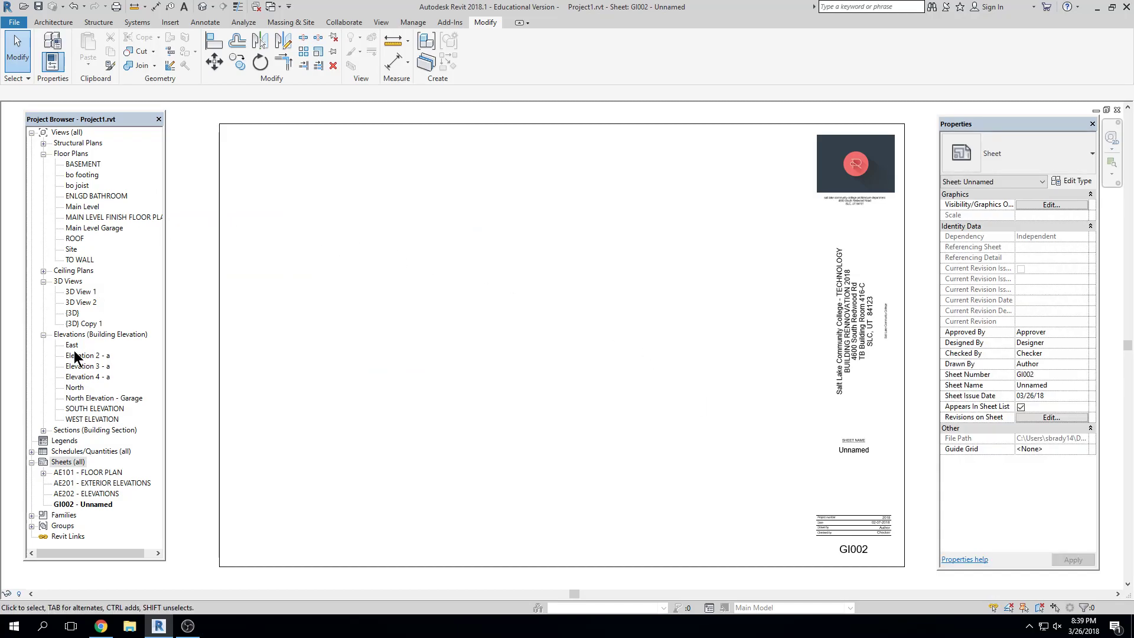
Step: Open the North elevation, turn on view cropping to cut off the garage, and keep the crop region hidden
left_click(76, 398)
double_click(75, 388)
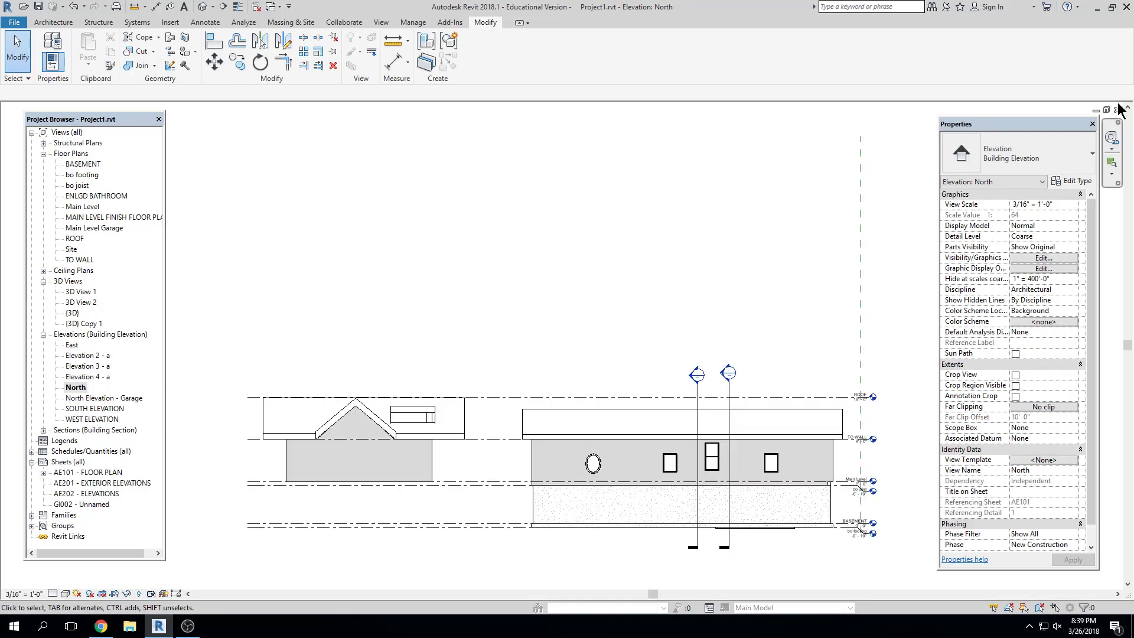
middle_click_drag(663, 399, 505, 296)
middle_click_drag(475, 371, 588, 321)
left_click(113, 594)
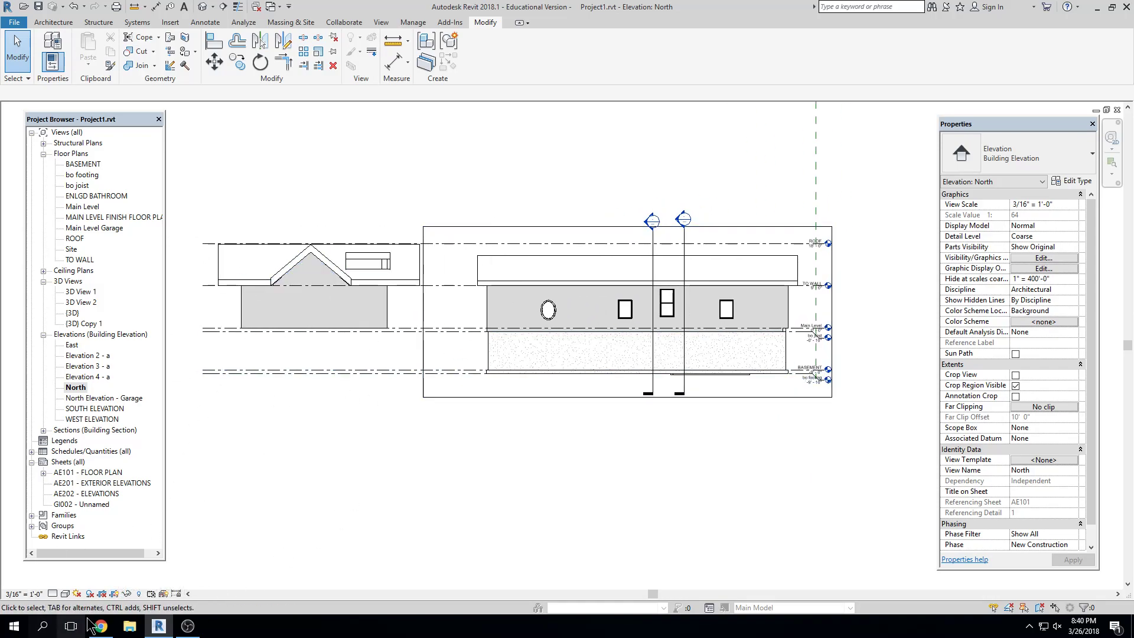
left_click(102, 594)
left_click(114, 593)
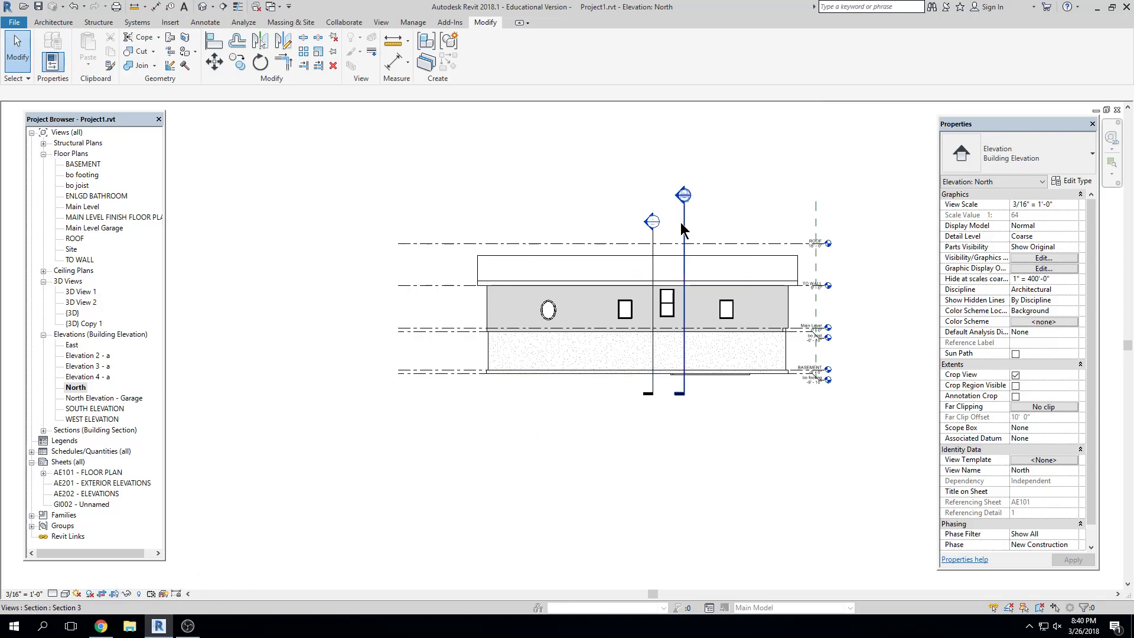
Step: Lower the head of the Section 3 marker in the North elevation to align with the neighbouring section head
left_click(683, 204)
scroll(682, 207, "up", 2)
left_click_drag(689, 195, 689, 235)
left_click(814, 495)
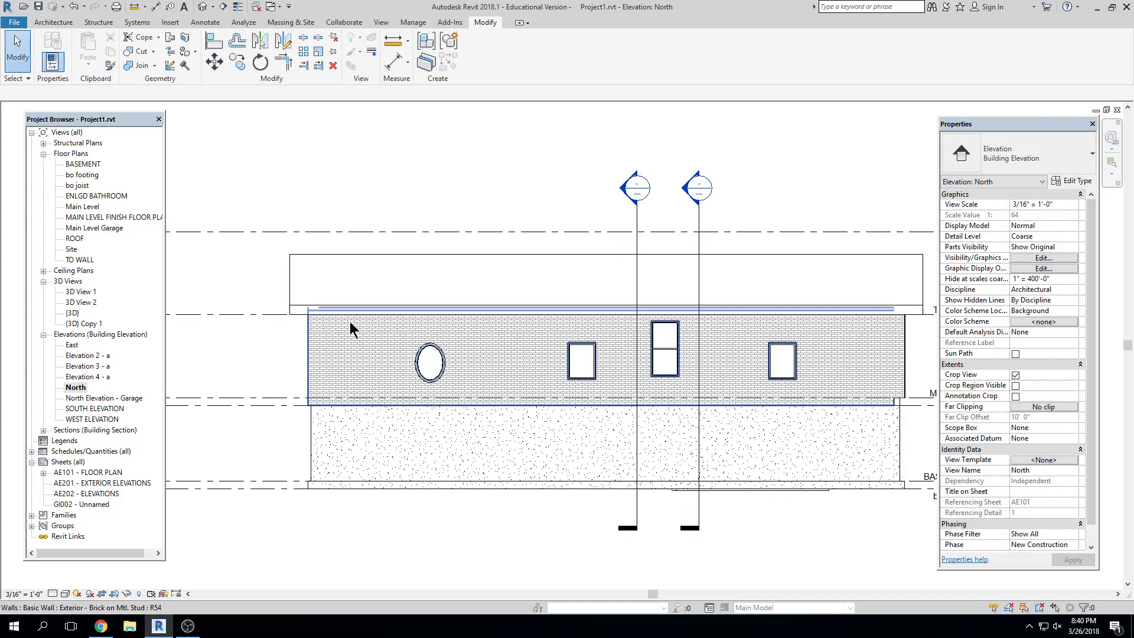
Step: Shorten the free ends of the level lines in the North elevation so they stop closer to the house
middle_click_drag(349, 324, 276, 321)
left_click(275, 320)
left_click_drag(186, 317, 264, 317)
left_click(354, 180)
scroll(375, 195, "up", 2)
scroll(363, 236, "down", 3)
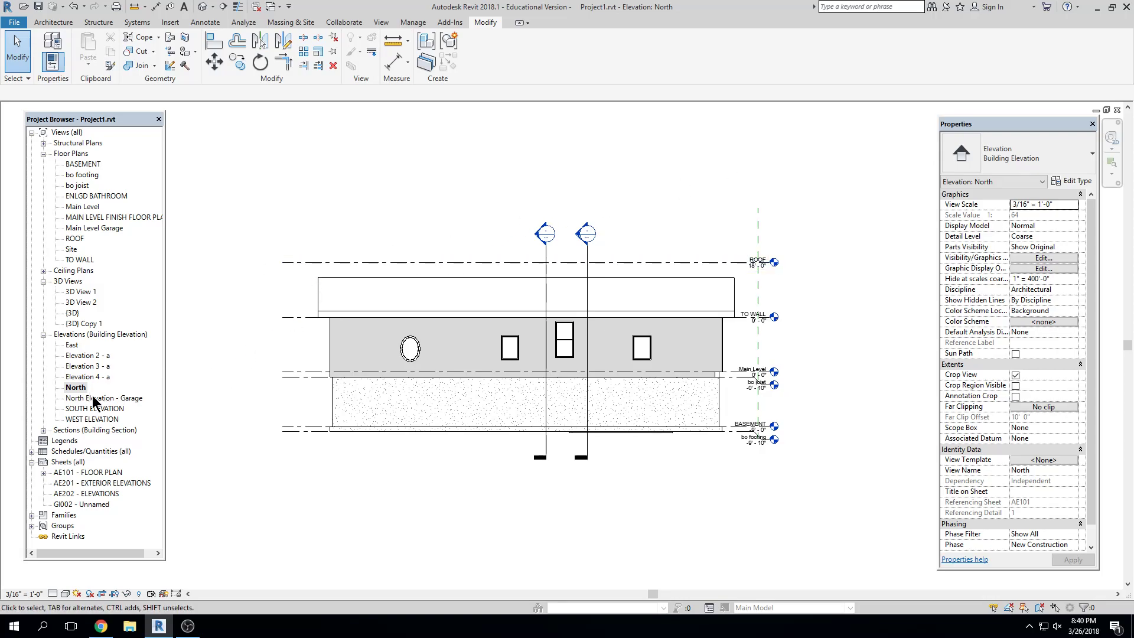
Step: Open the East elevation and lower the head of the SECTION 1 marker to just above the ROOF level
double_click(72, 345)
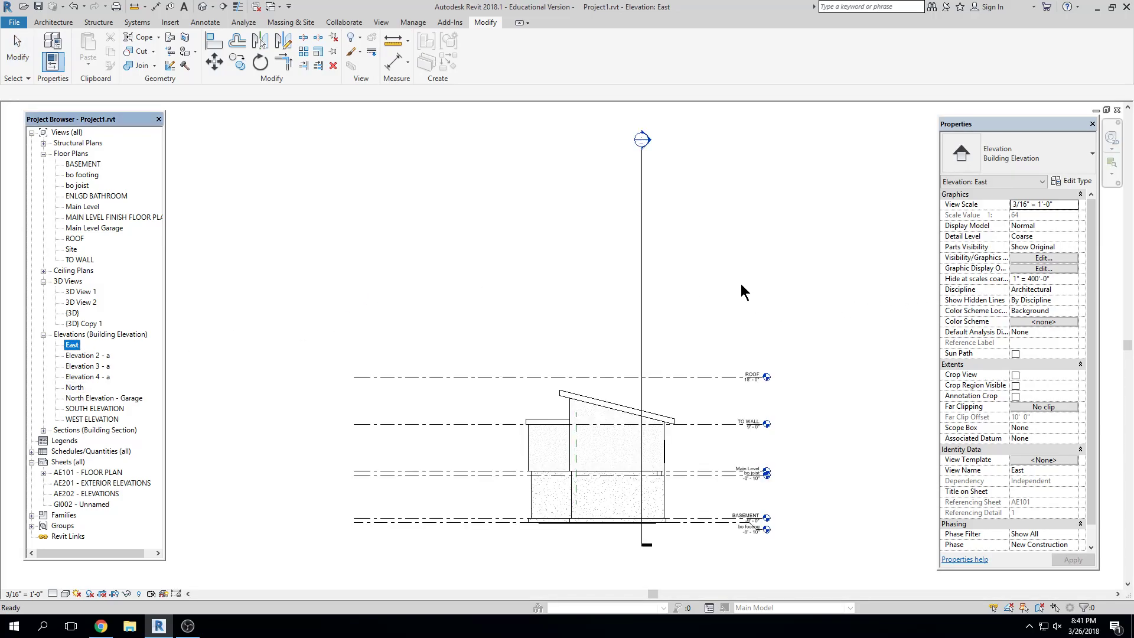
left_click(642, 166)
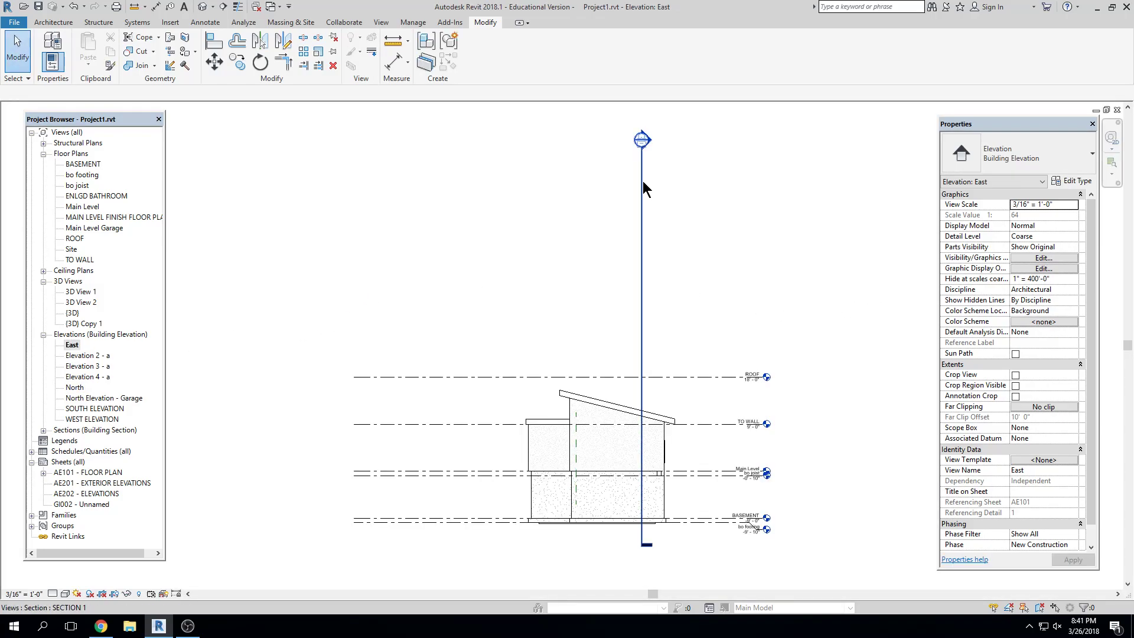
left_click_drag(642, 163, 642, 382)
left_click(699, 215)
left_click(642, 392)
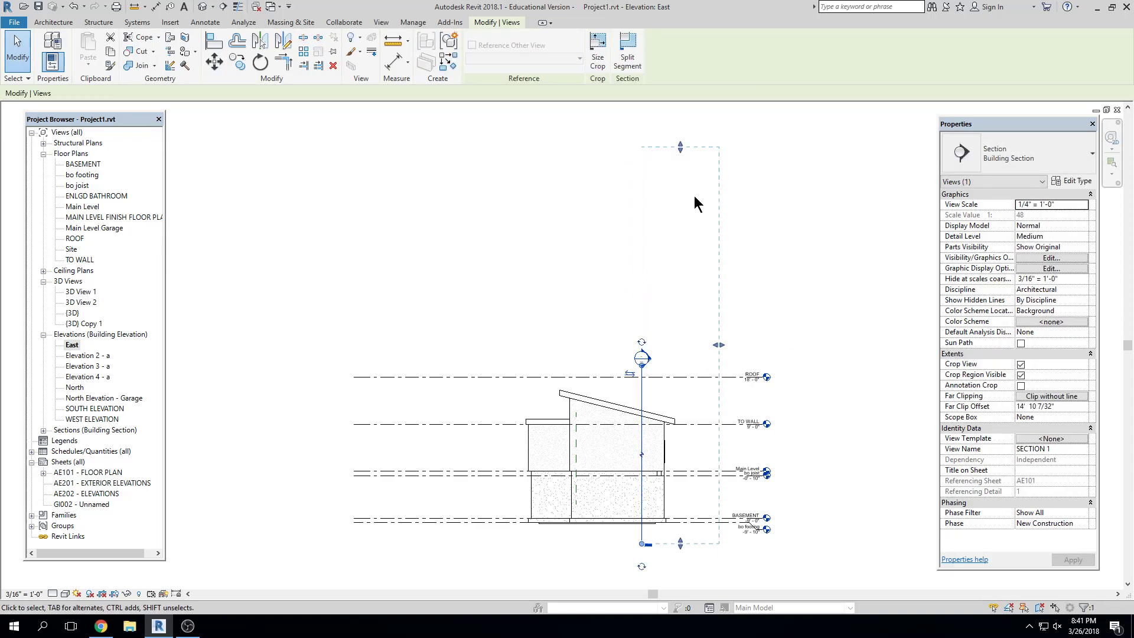
key("Escape")
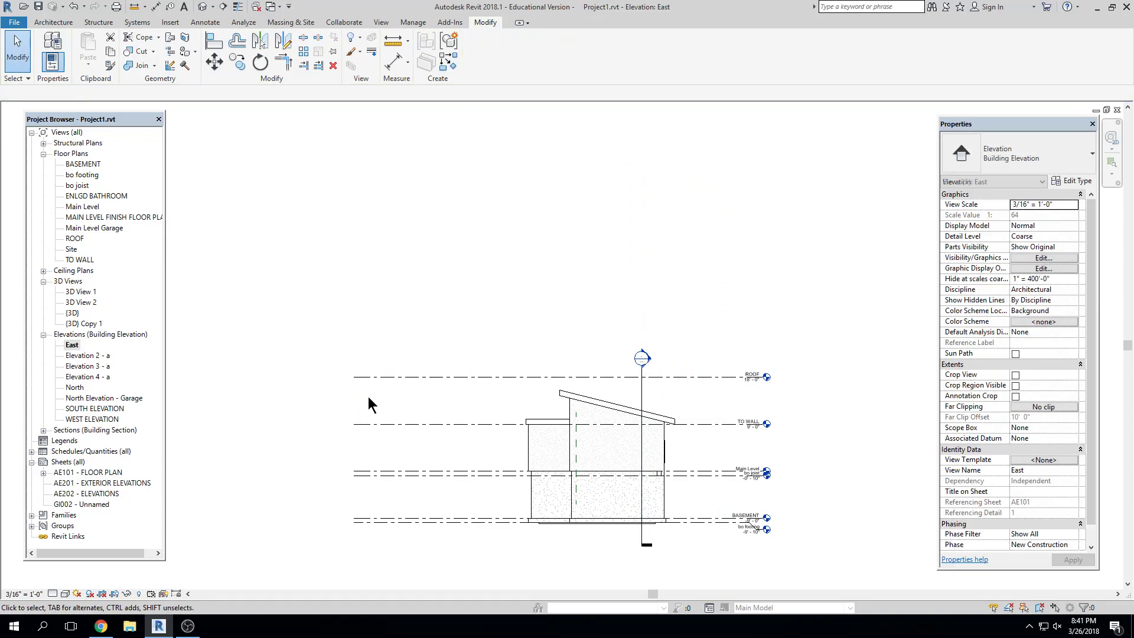
Step: Shorten the free ends of the level lines in the East elevation so they stop closer to the house
left_click(372, 377)
left_click_drag(353, 376, 483, 377)
left_click(855, 341)
middle_click(856, 341)
middle_click(856, 341)
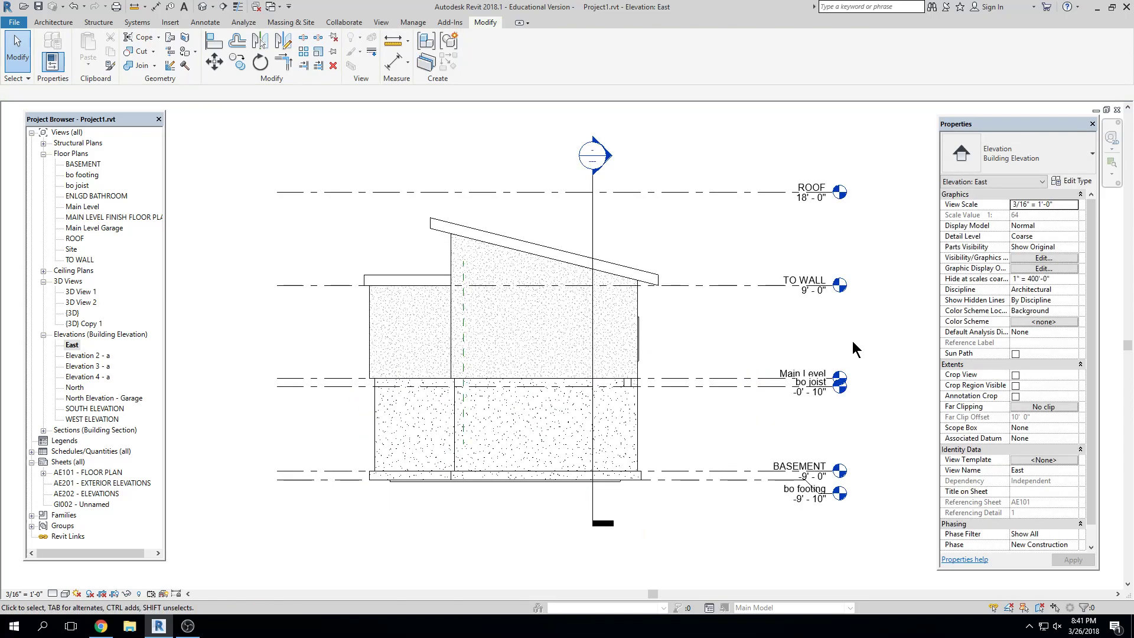
Step: Open the SOUTH ELEVATION view, turn on view cropping and show its crop region
double_click(82, 408)
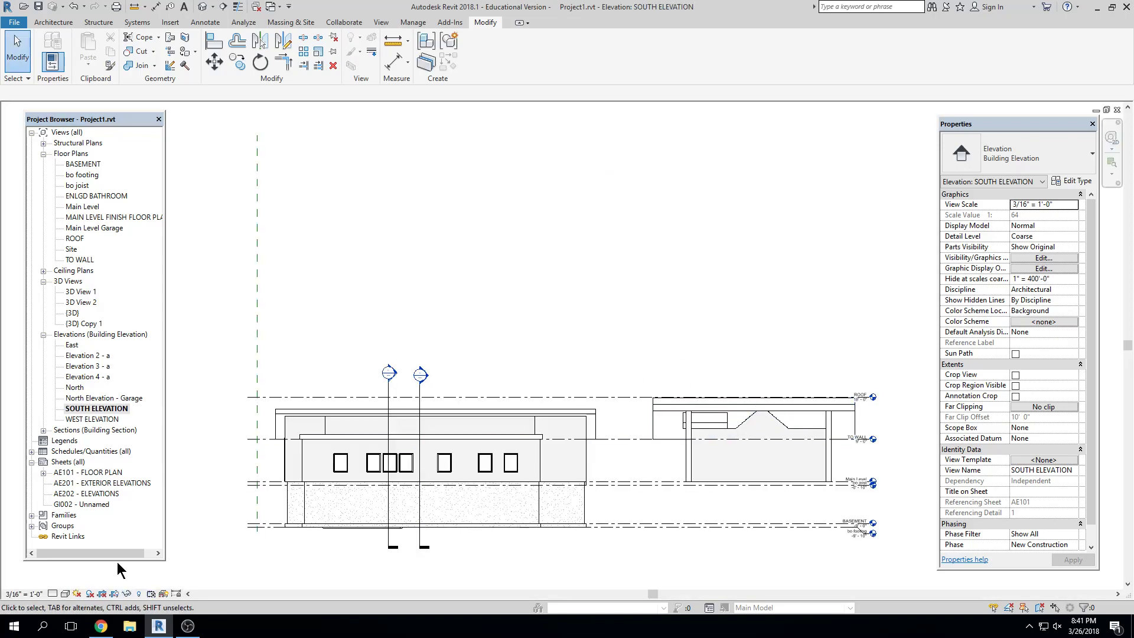
left_click(102, 593)
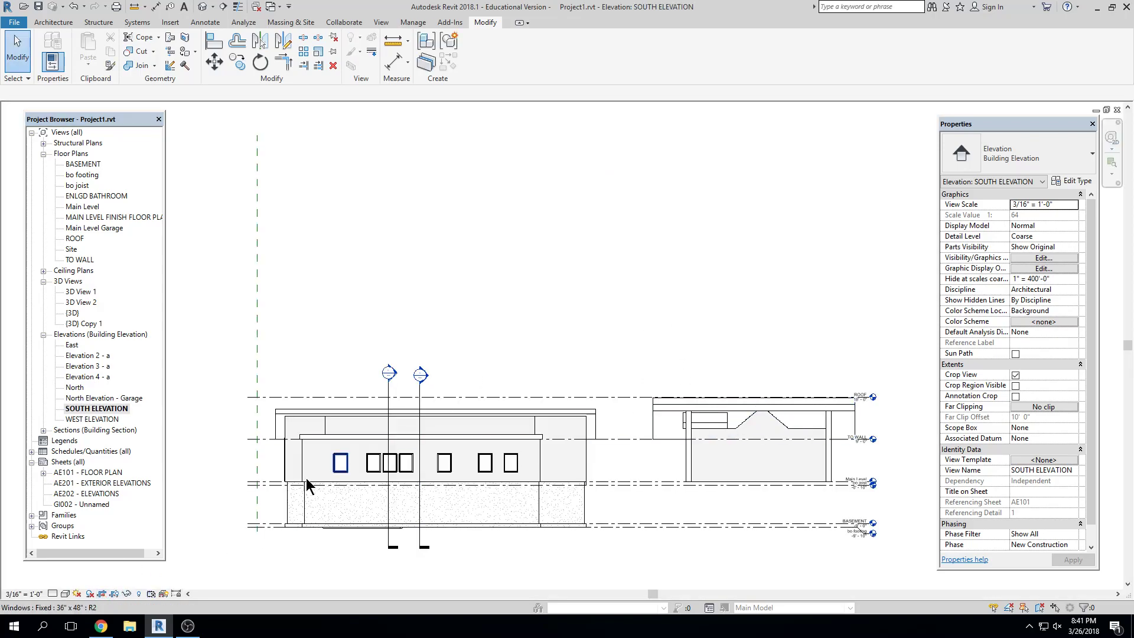
left_click(114, 593)
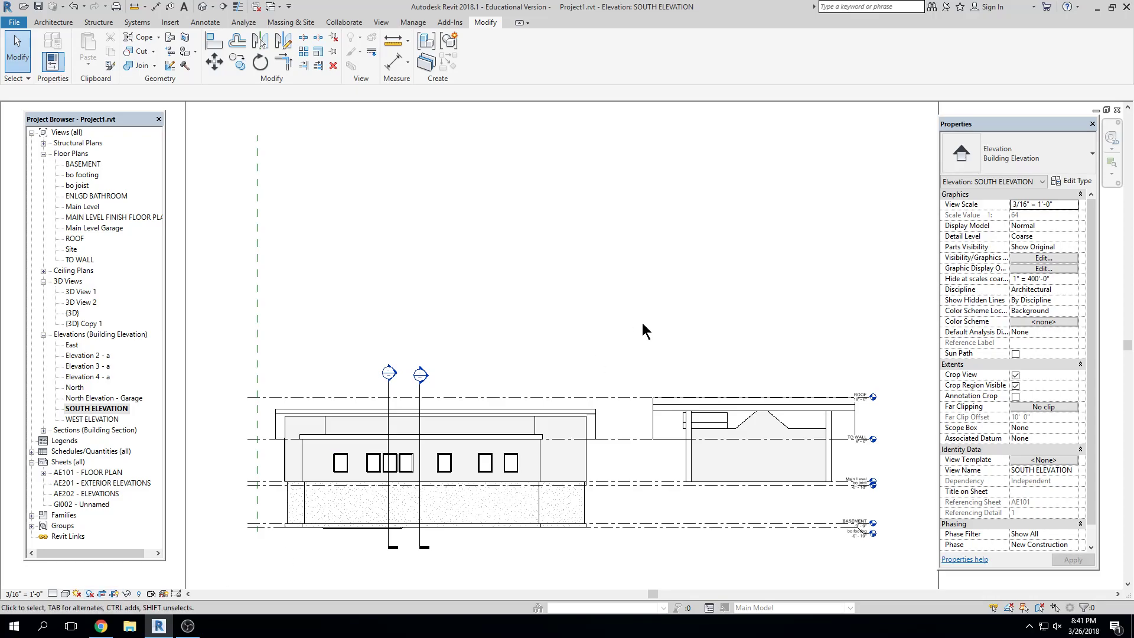
scroll(642, 323, "down", 2)
Step: Tighten the South elevation's crop region on all four sides around the main house, excluding the garage, and hide the region
left_click(735, 140)
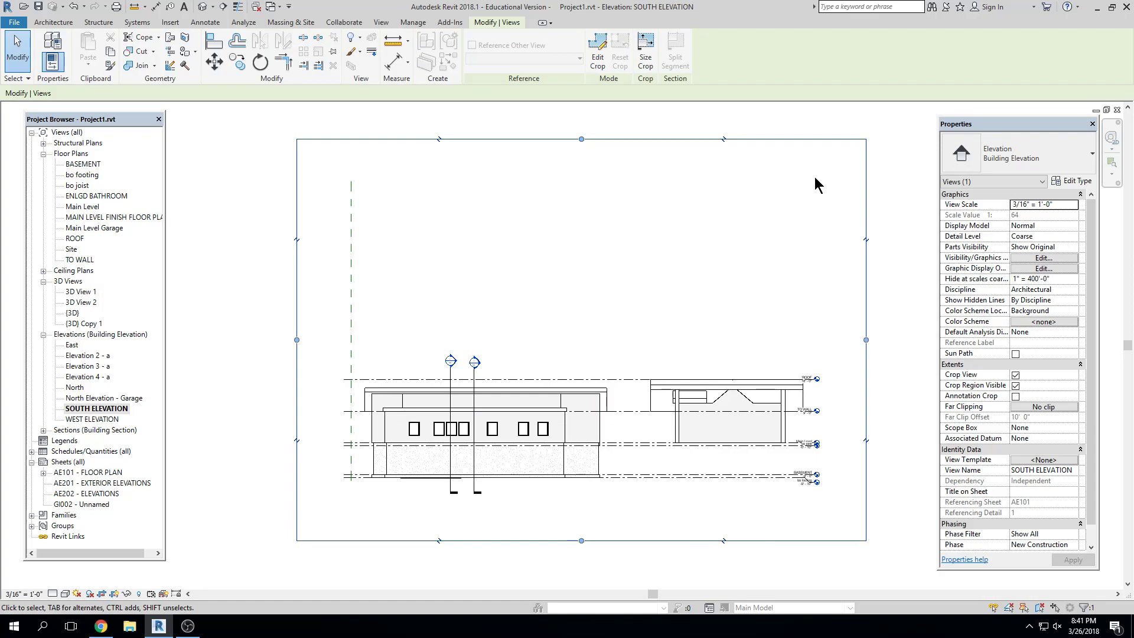
left_click_drag(582, 140, 572, 339)
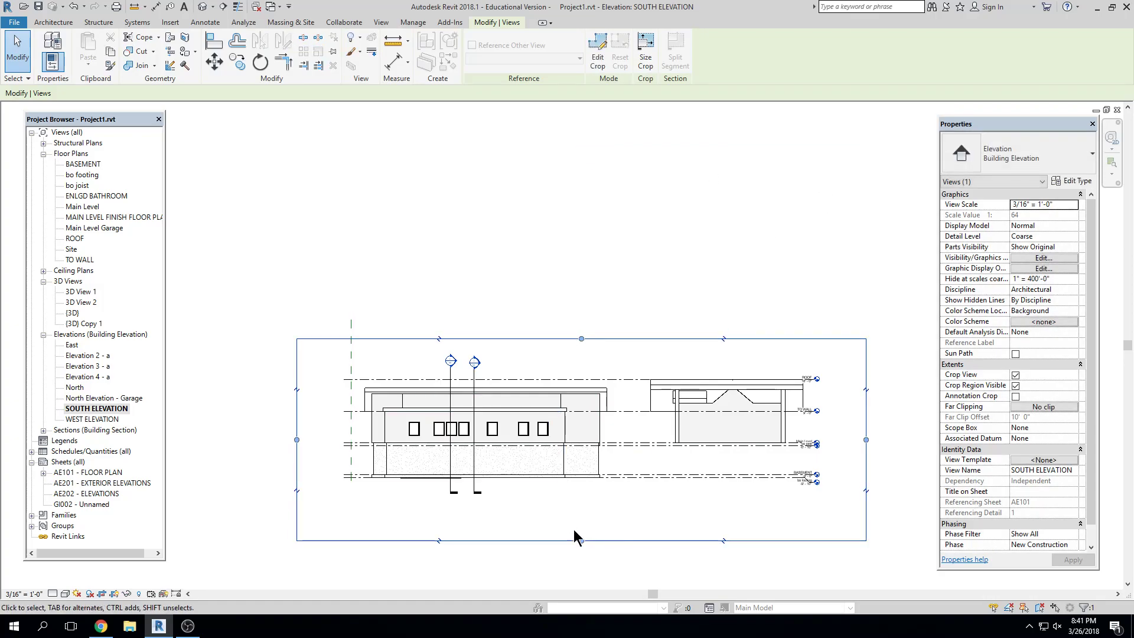
left_click_drag(581, 540, 581, 495)
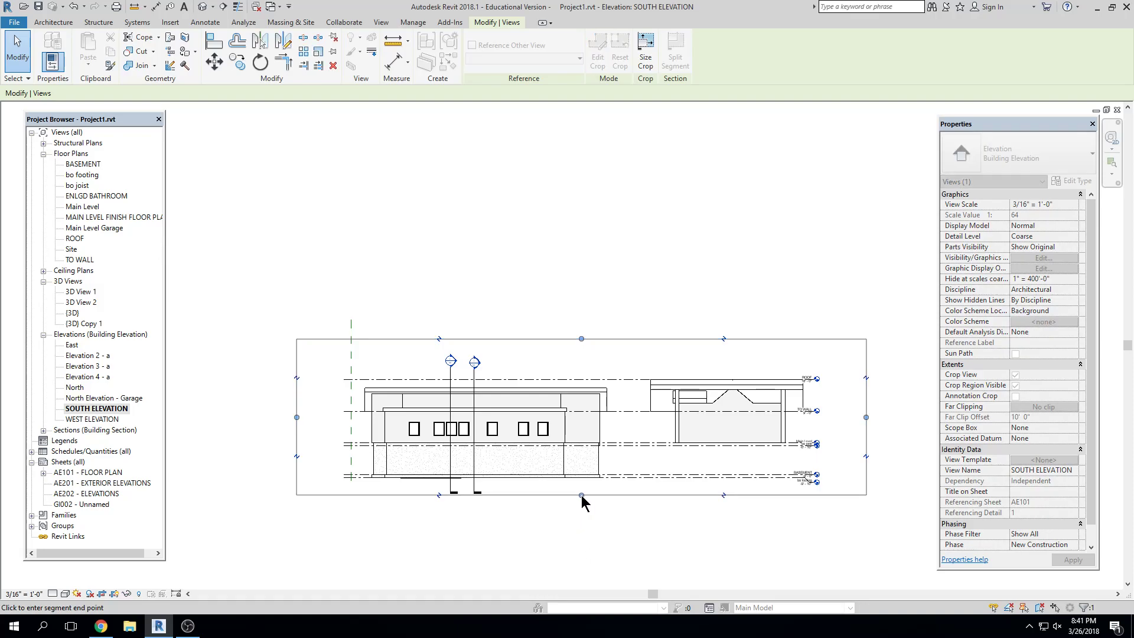
left_click_drag(297, 417, 332, 417)
left_click_drag(866, 417, 622, 419)
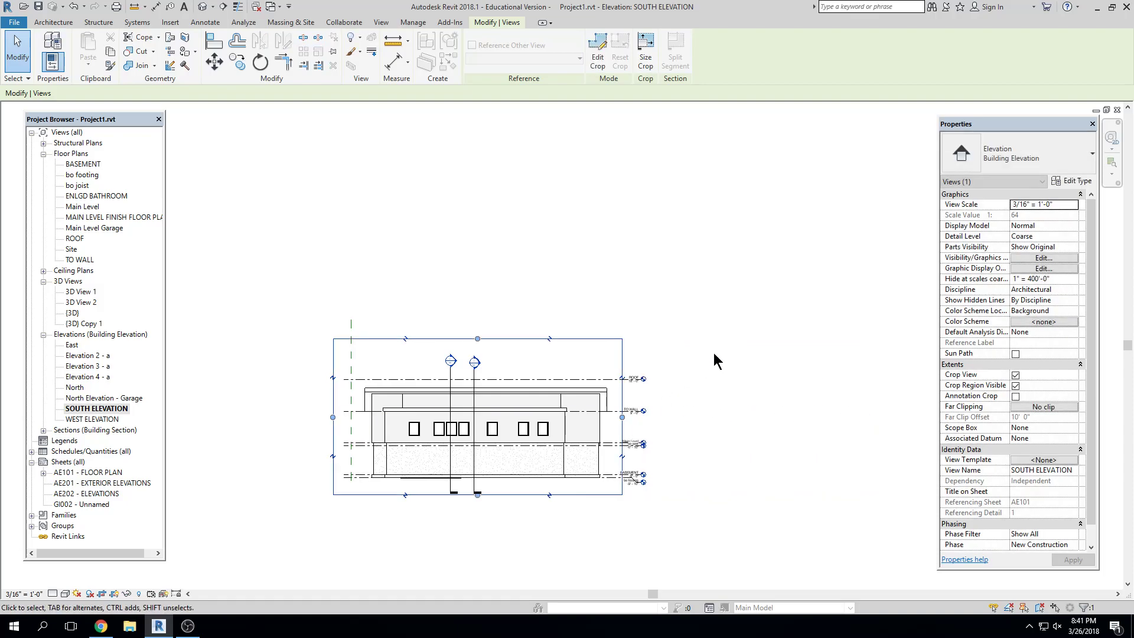
left_click(113, 593)
middle_click(248, 461)
middle_click(248, 461)
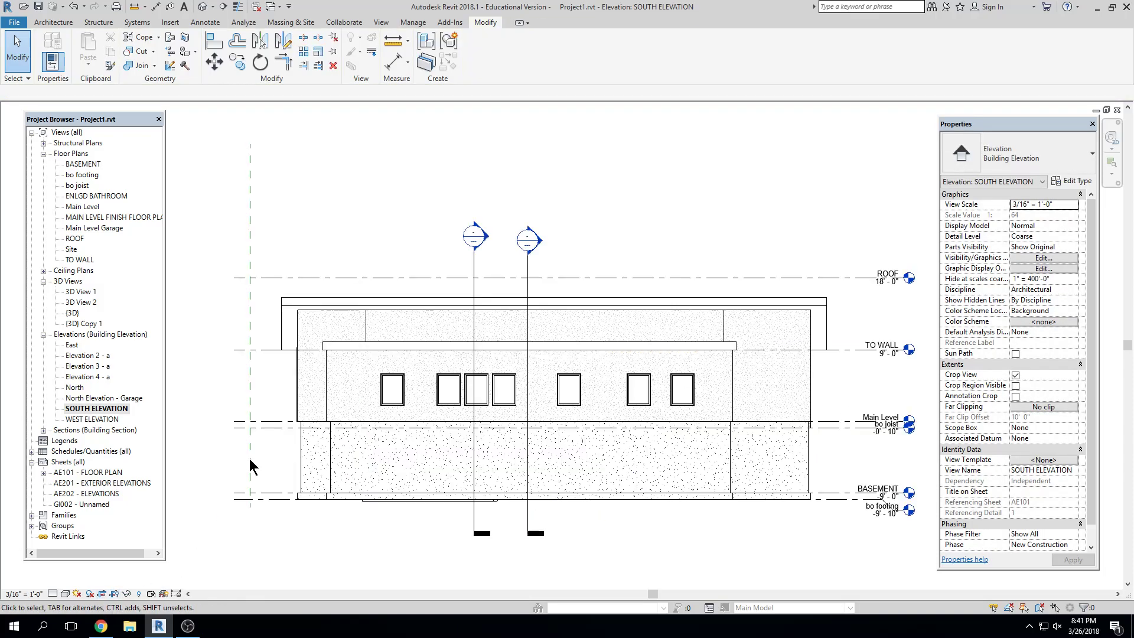
Step: Open the WEST ELEVATION view, examine the garage behind the house, and close the view
double_click(93, 419)
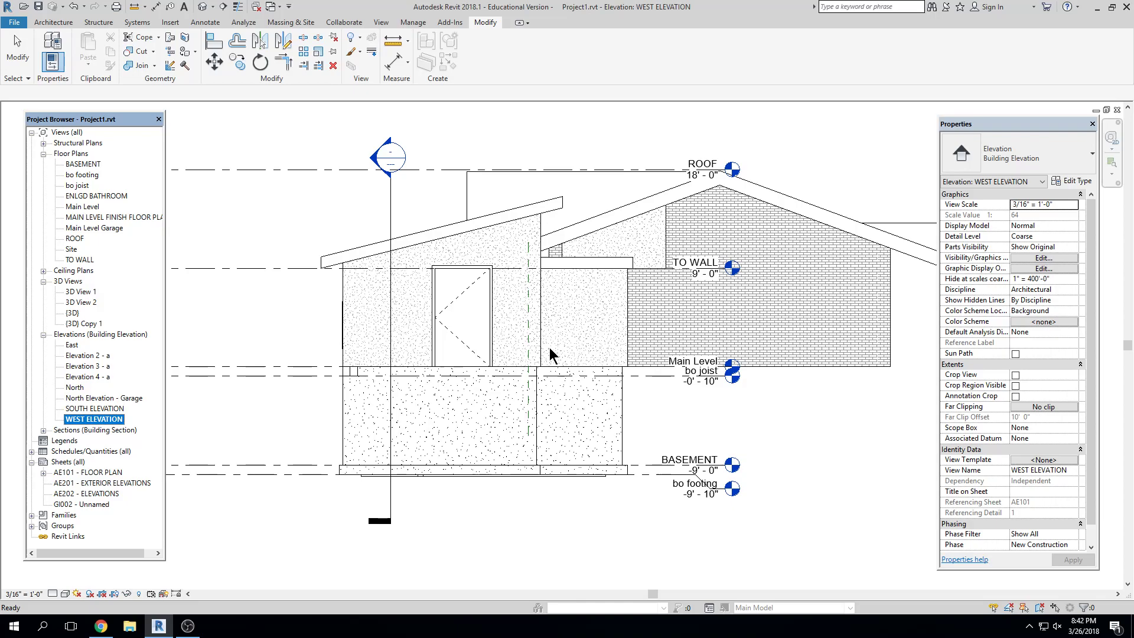
scroll(512, 304, "down", 1)
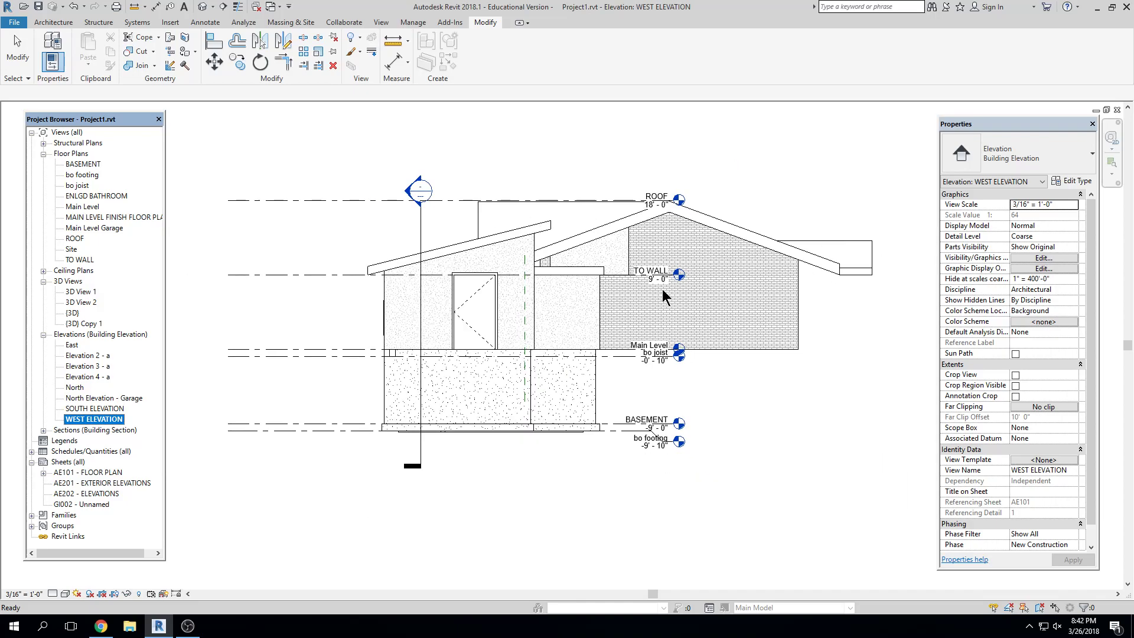
scroll(734, 413, "up", 1)
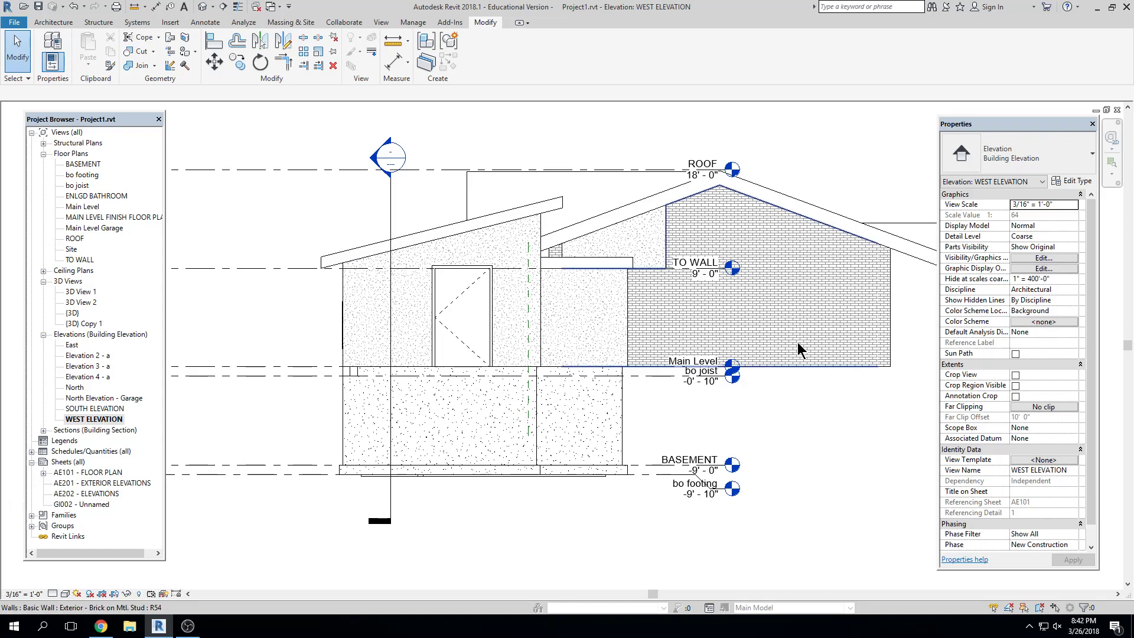
left_click(1117, 109)
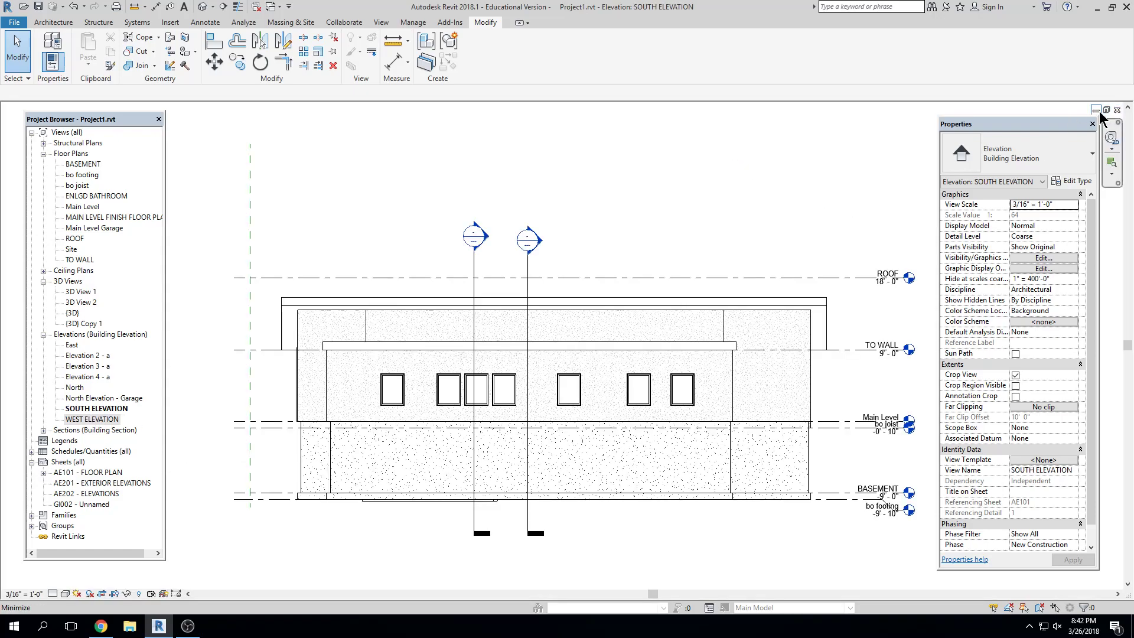
Step: Close the open elevation views and open the Main Level floor plan
left_click(1117, 110)
left_click(1116, 110)
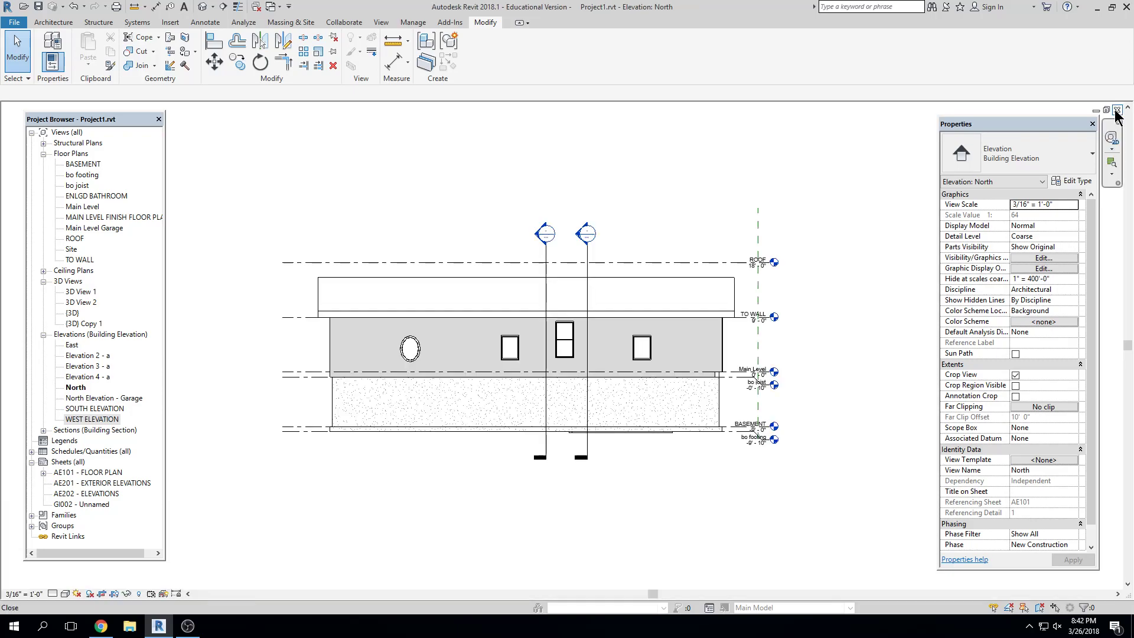
left_click(1117, 109)
left_click(1117, 109)
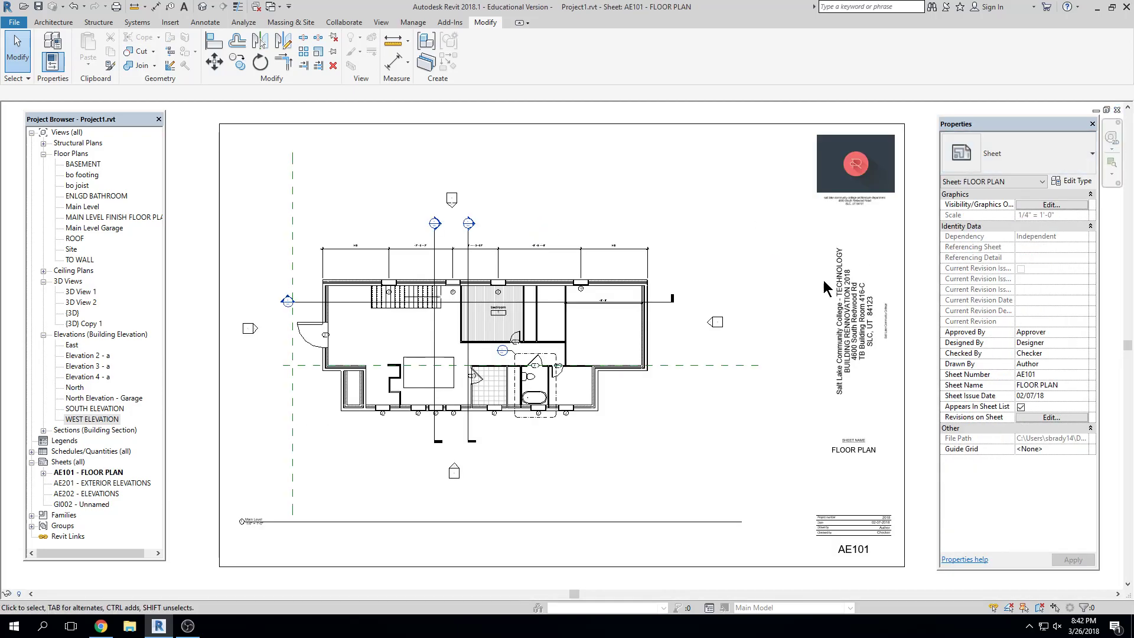
double_click(83, 207)
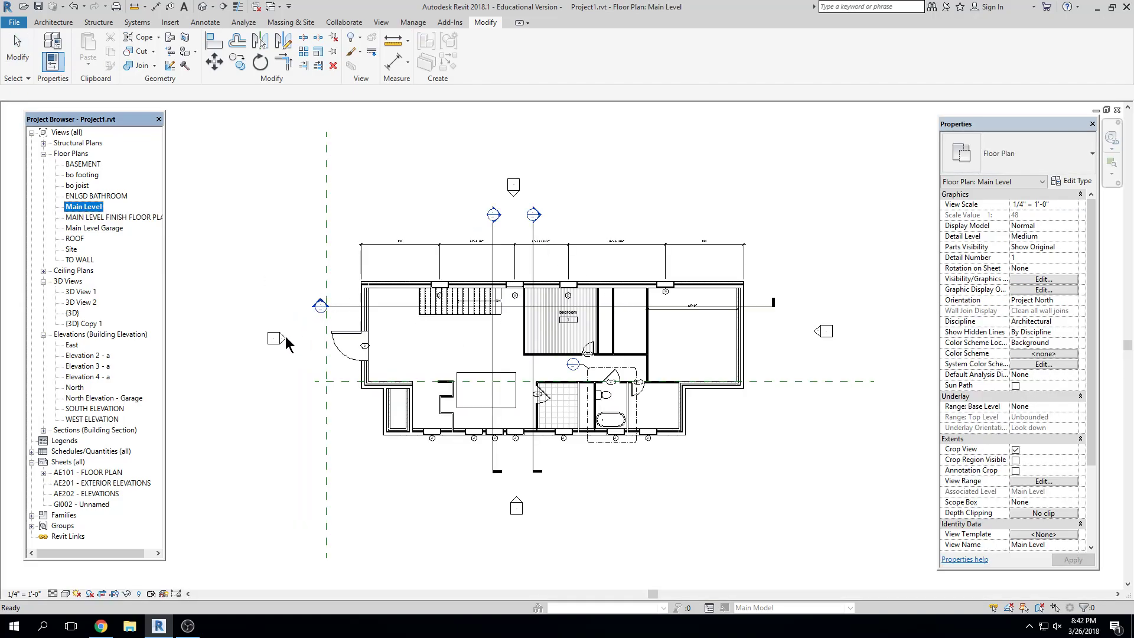
Step: Delete the existing WEST ELEVATION view through its marker west of the house and create a new elevation facing the house from that marker
left_click(283, 340)
scroll(319, 370, "down", 3)
middle_click_drag(471, 388, 523, 302)
scroll(461, 381, "down", 2)
scroll(390, 441, "down", 3)
scroll(390, 441, "up", 3)
scroll(361, 254, "up", 5)
key("Escape")
left_click(386, 329)
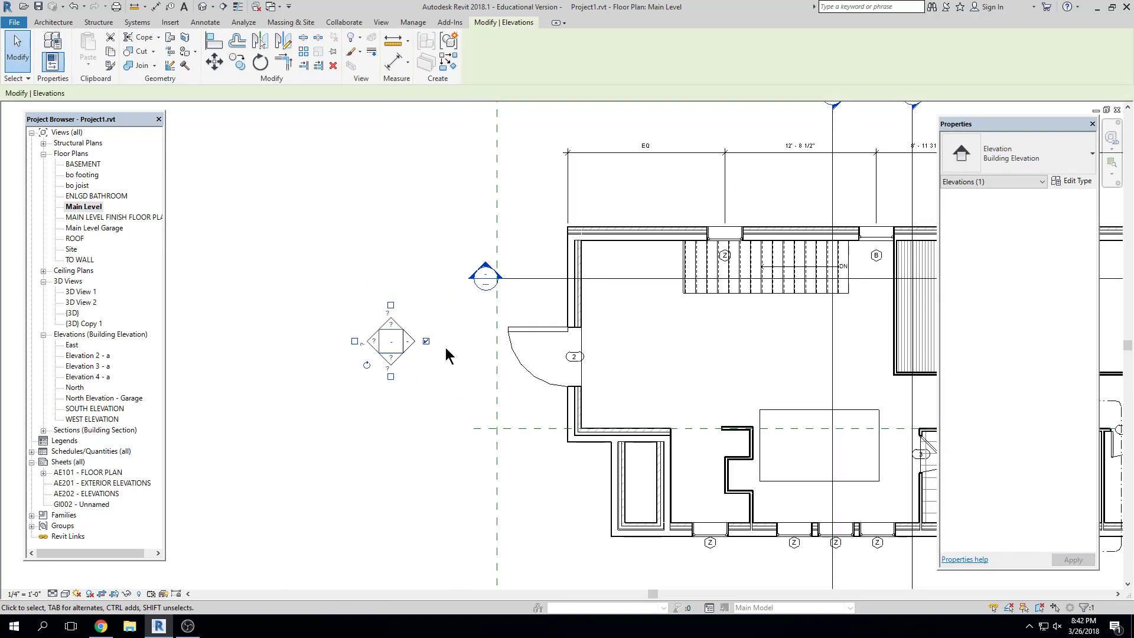
left_click(426, 341)
left_click(584, 311)
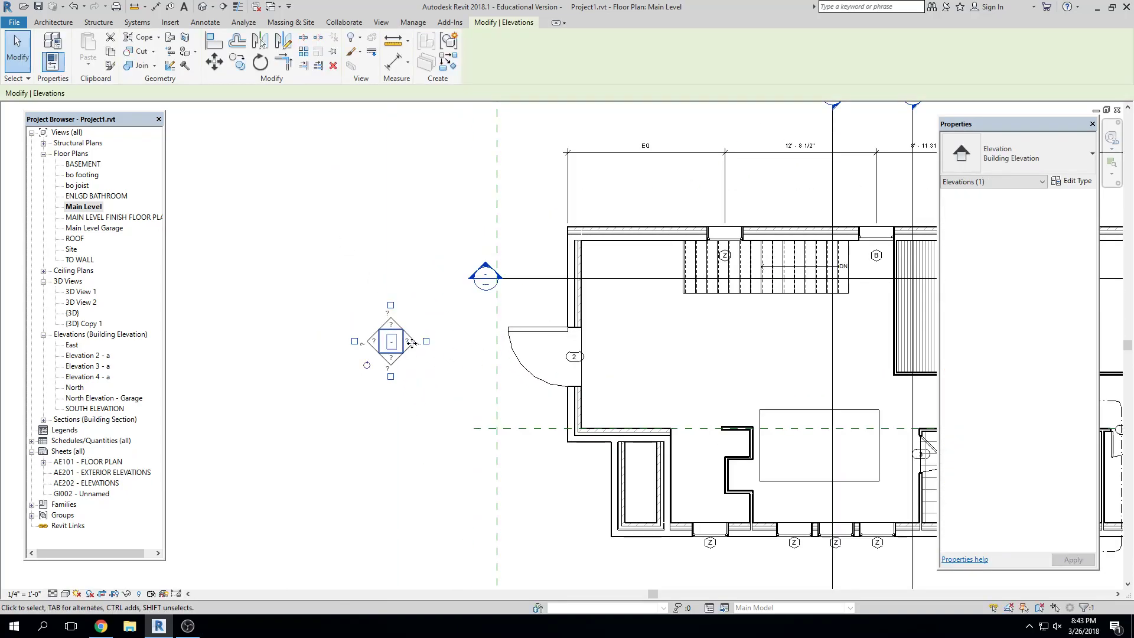
left_click(426, 341)
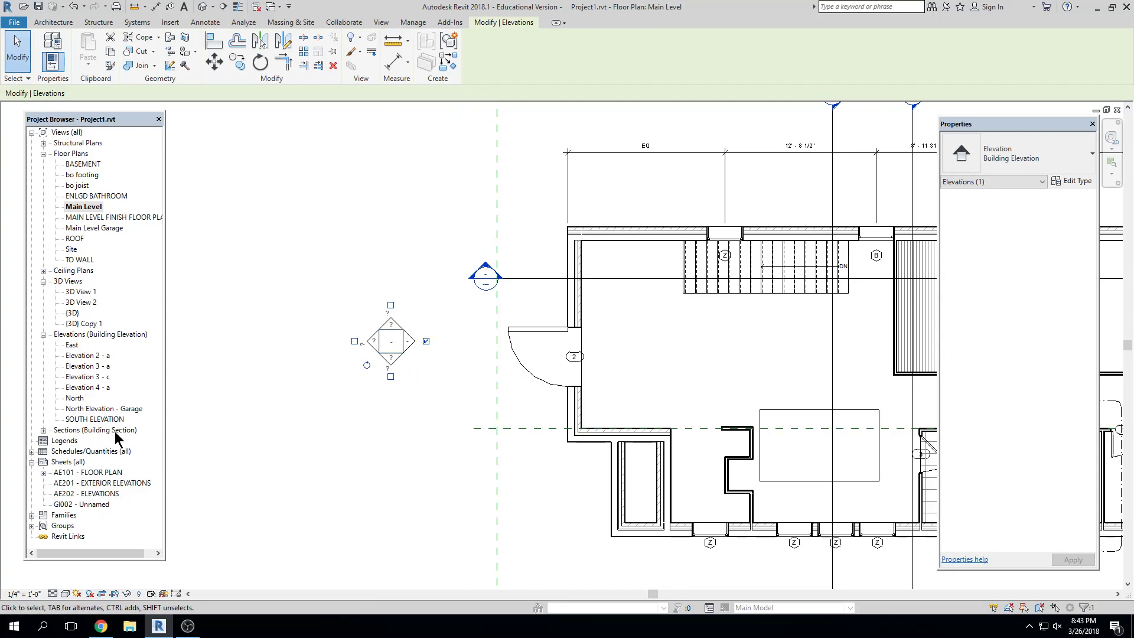
Step: Rename the new elevation view as west elevation
left_click(412, 341)
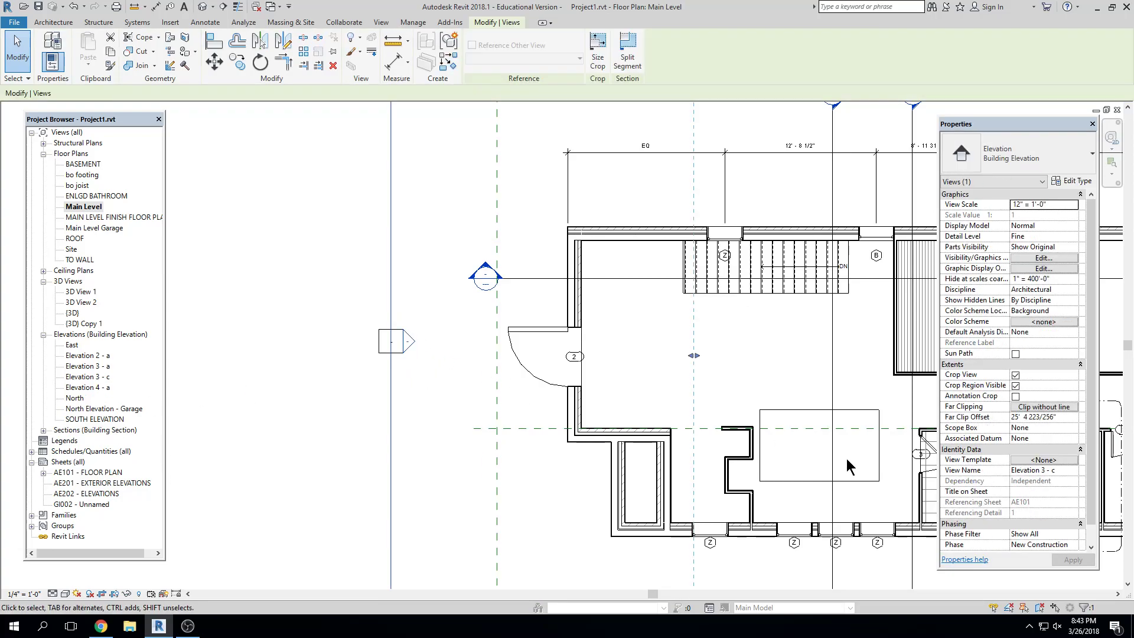
left_click(1067, 471)
type("west elevation")
left_click(461, 339)
Step: Extend the west elevation's far clip to about 82 feet so its view depth reaches past the east end of the house
left_click(410, 343)
scroll(422, 346, "down", 4)
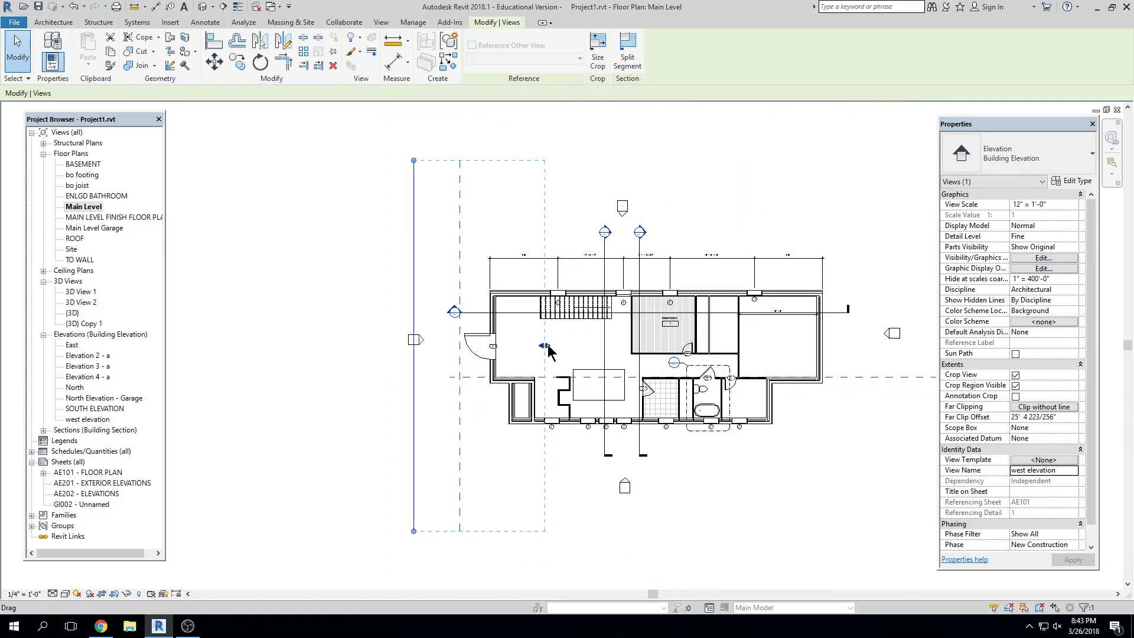
scroll(548, 351, "down", 1)
left_click_drag(548, 352, 712, 353)
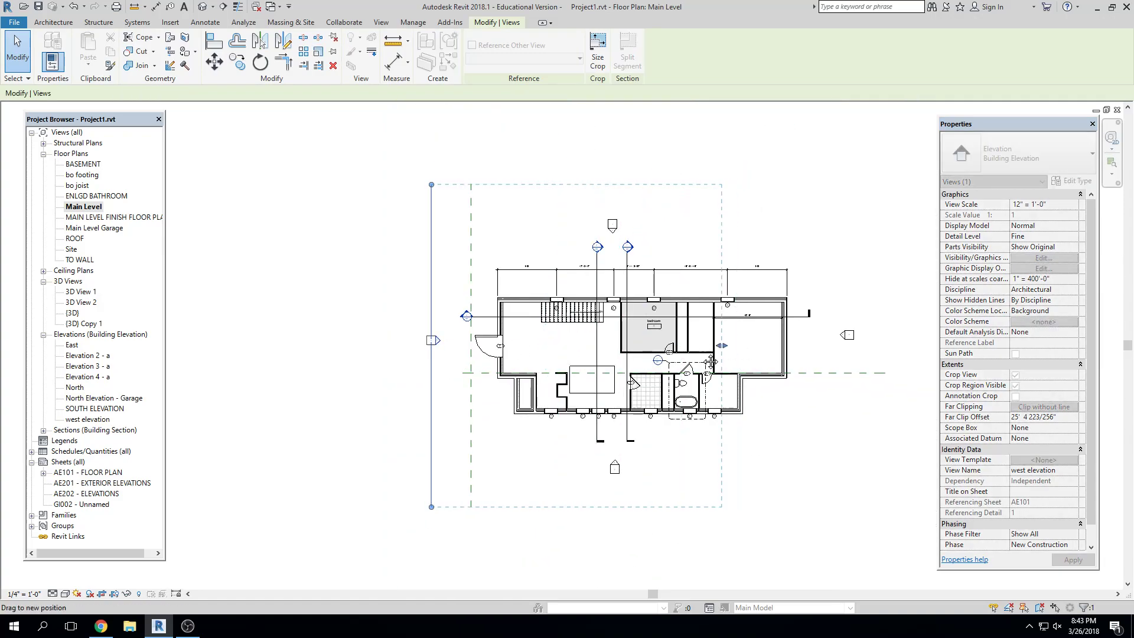
scroll(711, 351, "down", 1)
middle_click_drag(711, 351, 440, 358)
left_click_drag(491, 357, 515, 355)
left_click(644, 285)
key("z")
key("e")
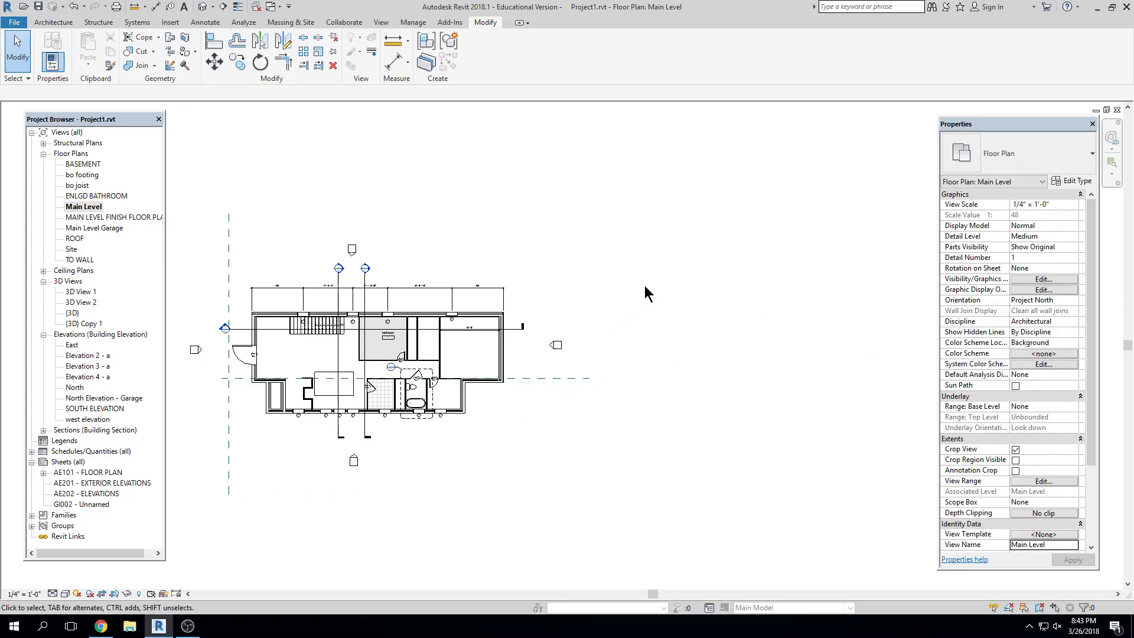
Step: Open the west elevation view, set its scale to 1/4" = 1'-0" and hide its crop region
double_click(277, 338)
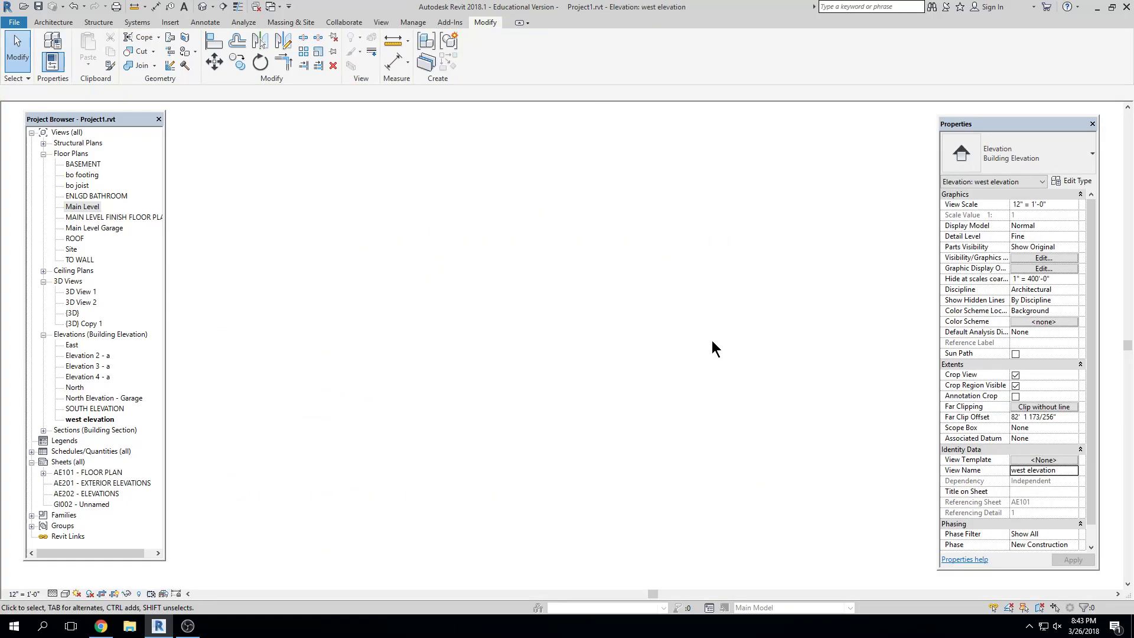
key("z")
key("e")
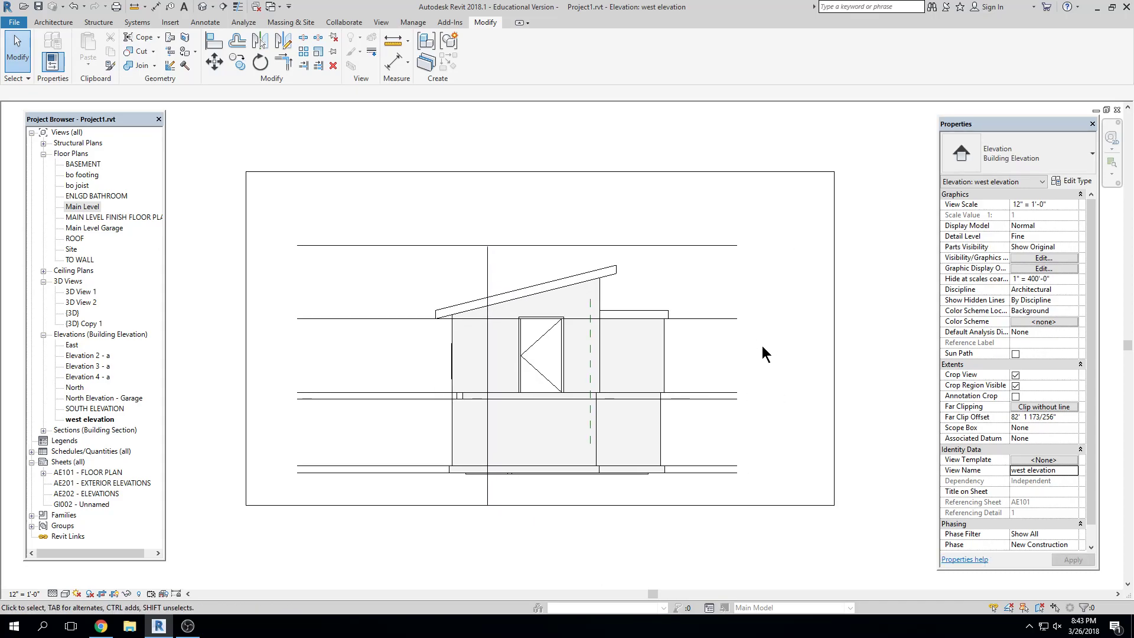
left_click(36, 594)
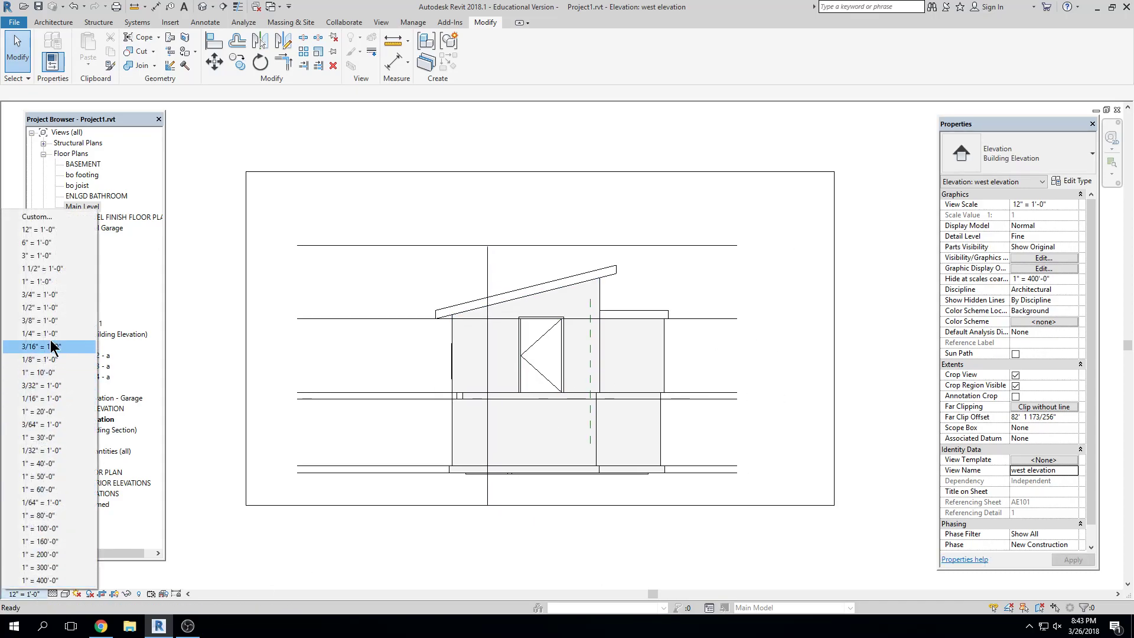
left_click(23, 343)
middle_click_drag(797, 346, 826, 345)
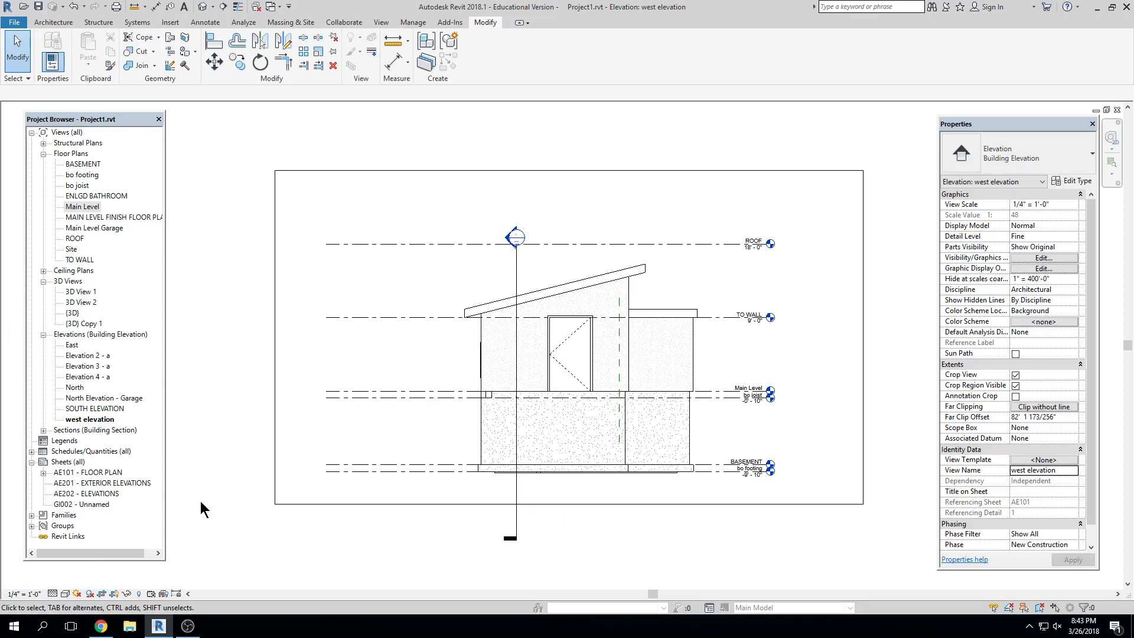
left_click(114, 593)
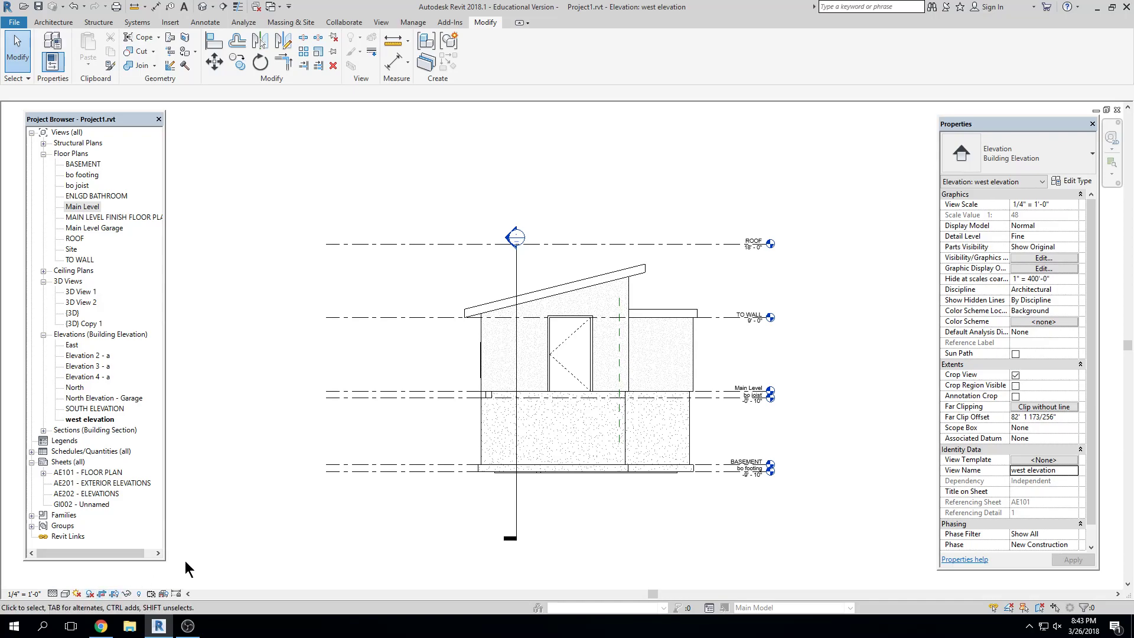
Step: Shorten the free ends of the level lines in the west elevation so they stop closer to the house
left_click(440, 465)
left_click_drag(337, 468, 432, 468)
left_click(709, 349)
middle_click(809, 305)
middle_click(809, 305)
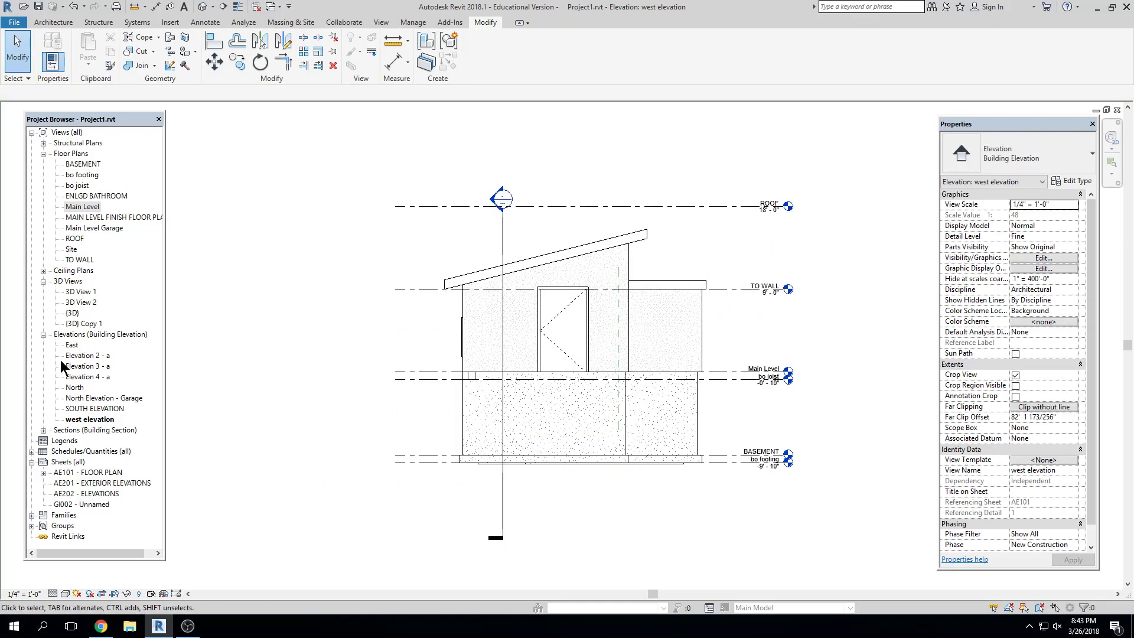
Step: Open sheet AE201 - EXTERIOR ELEVATIONS and place the North elevation view in the upper part of the sheet
double_click(93, 484)
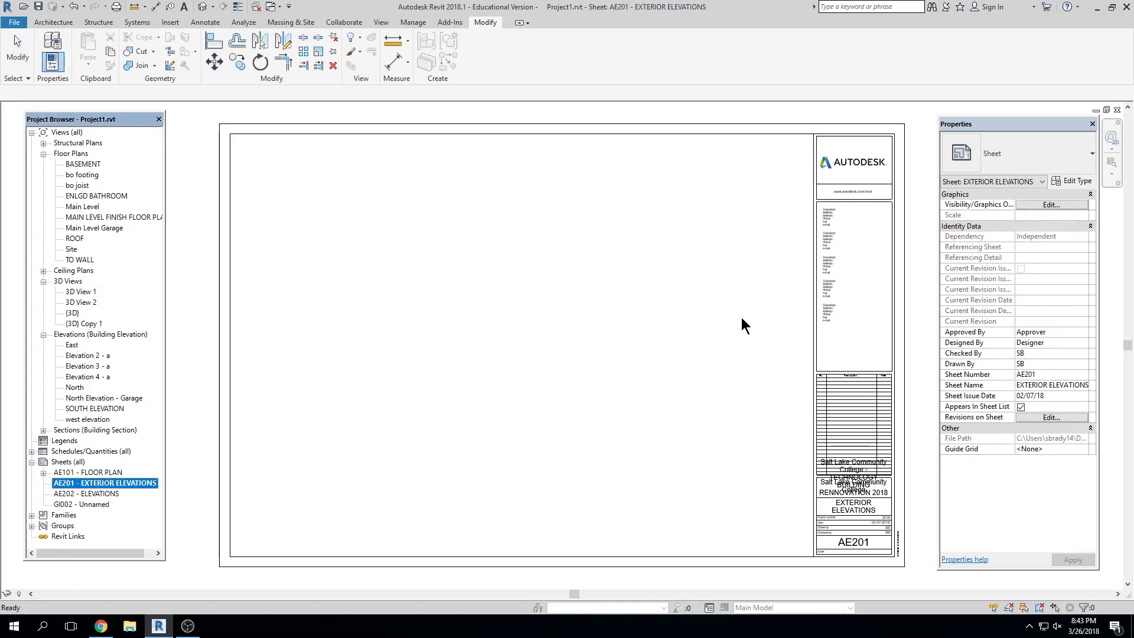
left_click(75, 388)
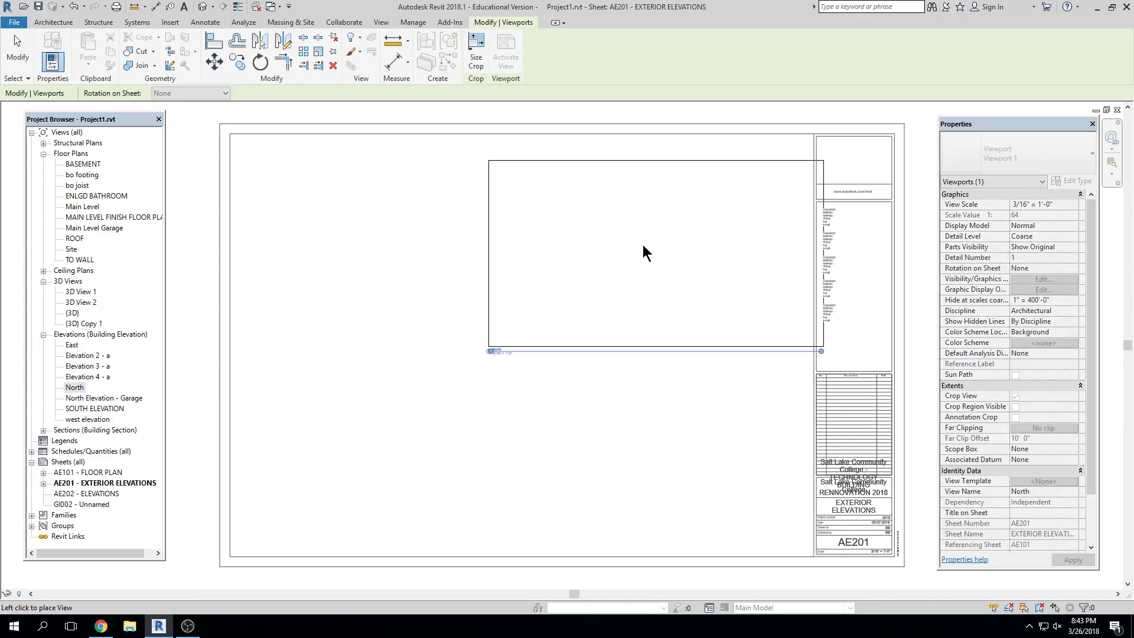
left_click(619, 232)
left_click(806, 459)
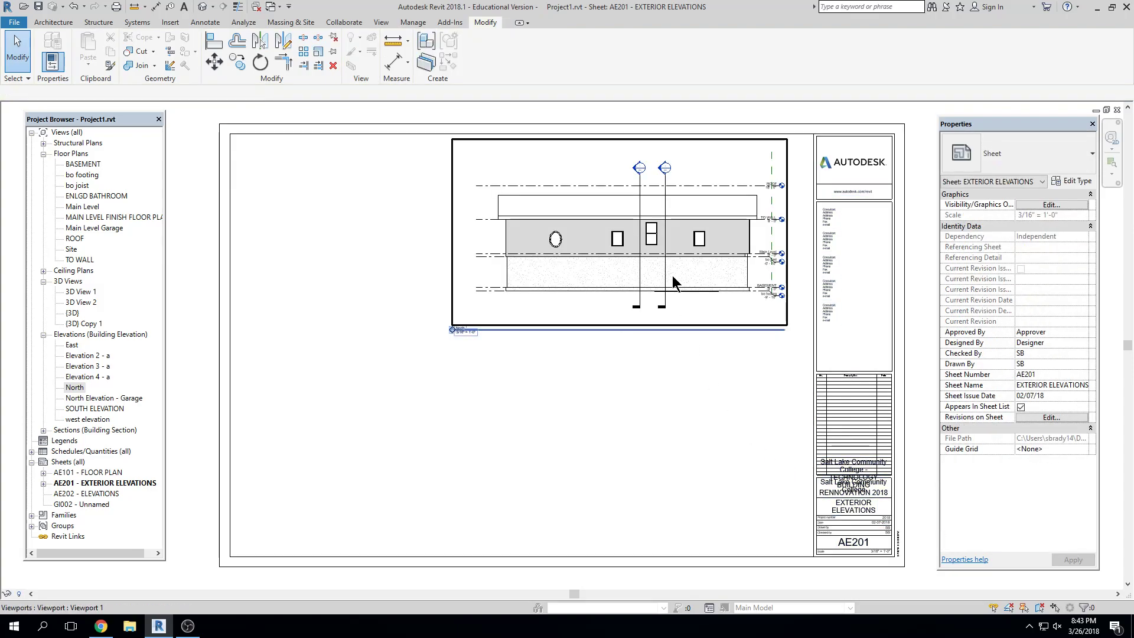
Step: Move the North elevation viewport toward the upper-left area of the sheet, away from the title block
left_click_drag(645, 287, 524, 303)
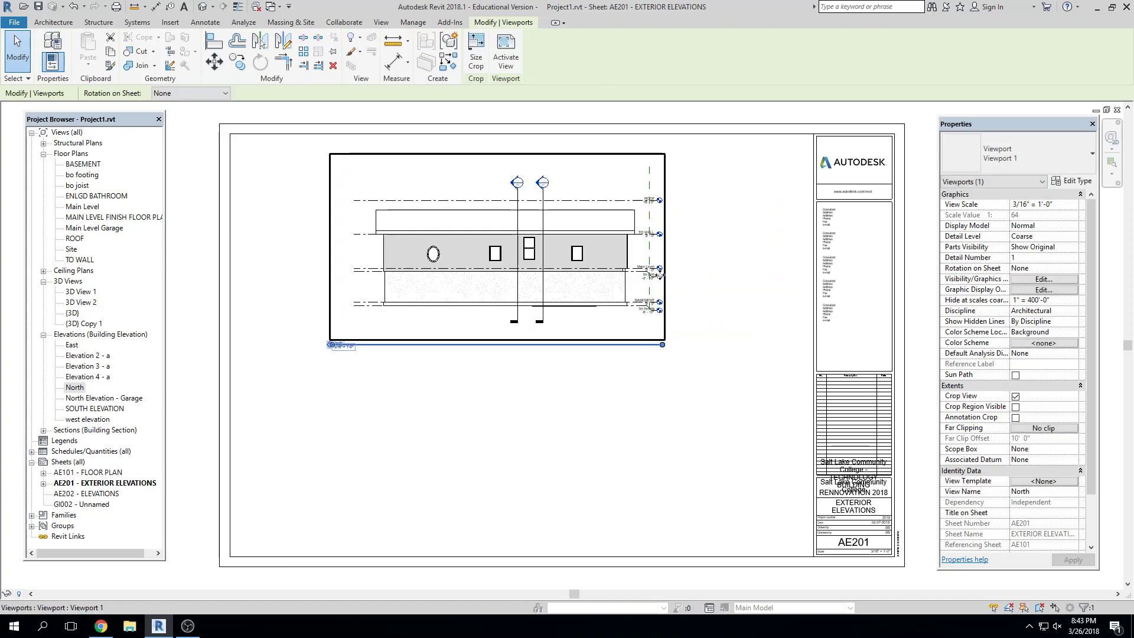
left_click_drag(563, 266, 520, 281)
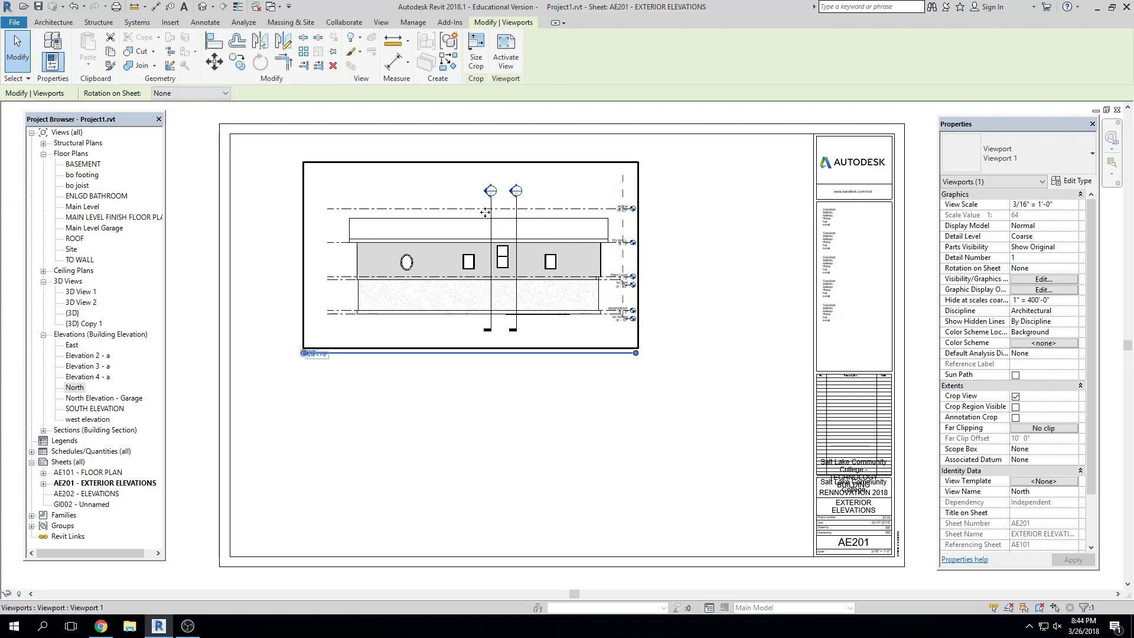
key("Escape")
Step: Activate the North view on the sheet, set its scale to 1/4" = 1'-0" and deactivate it
scroll(328, 342, "up", 4)
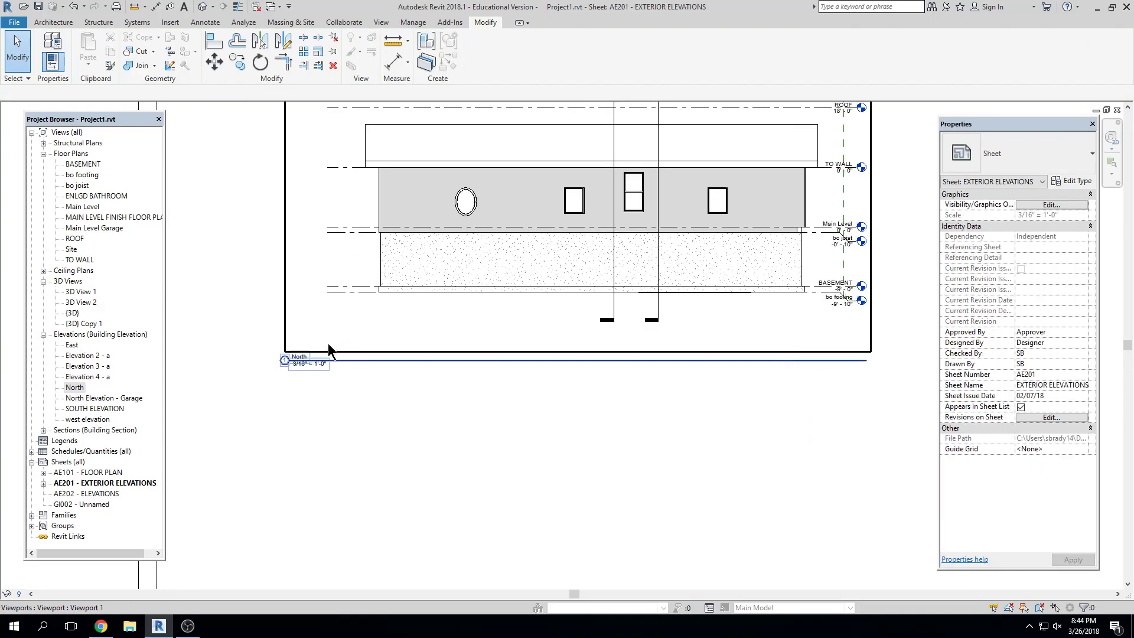
double_click(337, 278)
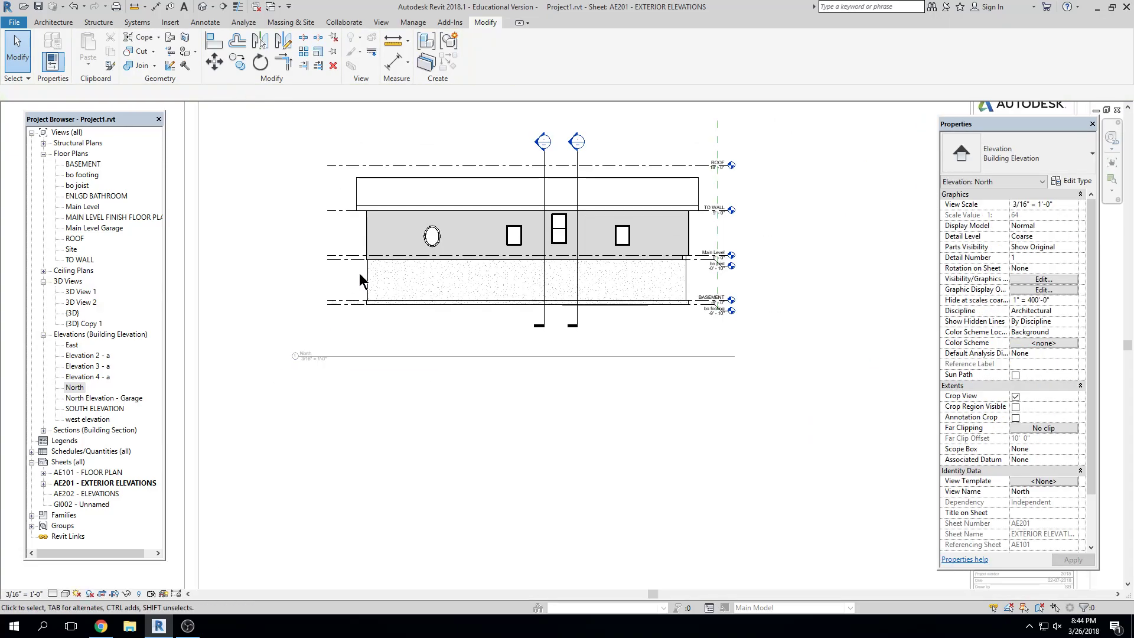
left_click(21, 593)
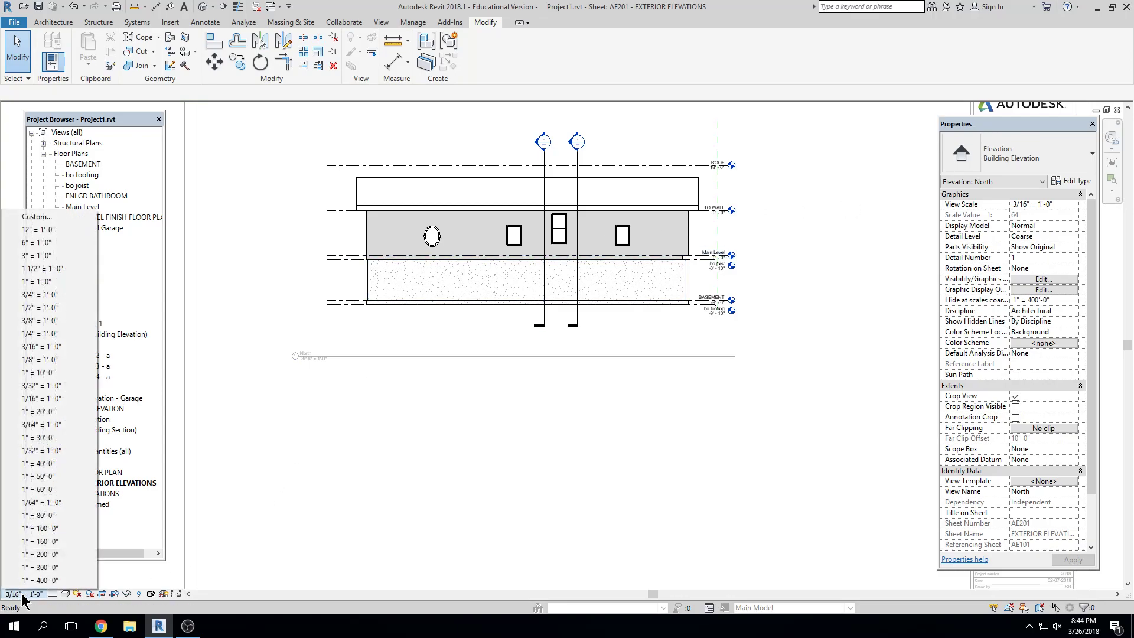
left_click(53, 334)
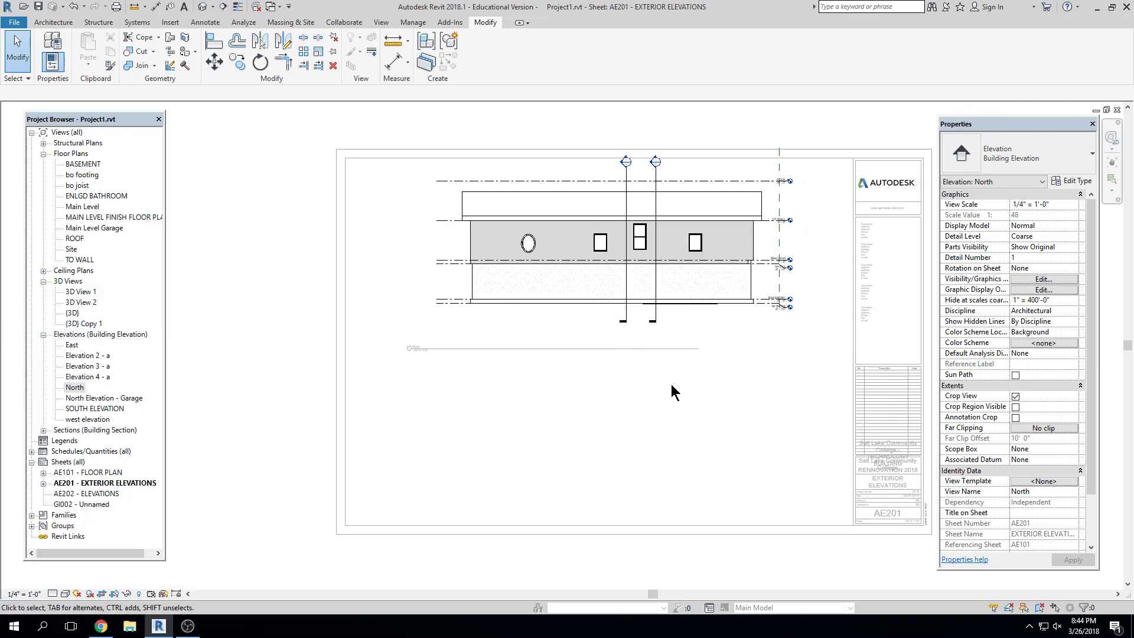
double_click(815, 388)
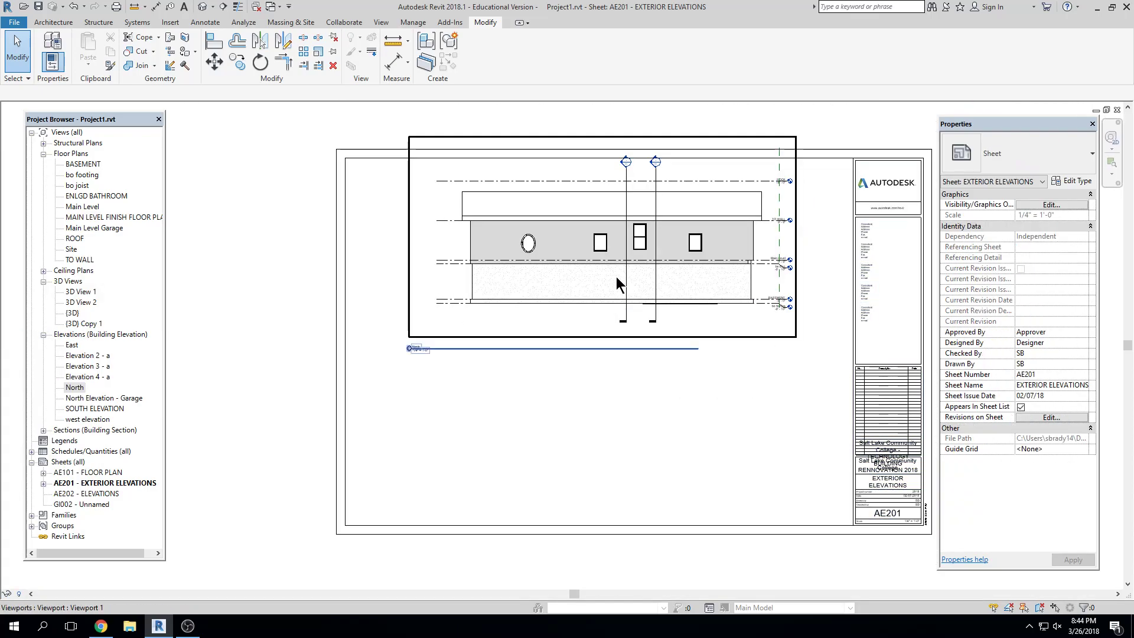
Step: Move the North view title closer beneath the drawing, lengthen its title line to the level heads, and reposition the viewport inside the sheet border
left_click_drag(553, 348, 569, 330)
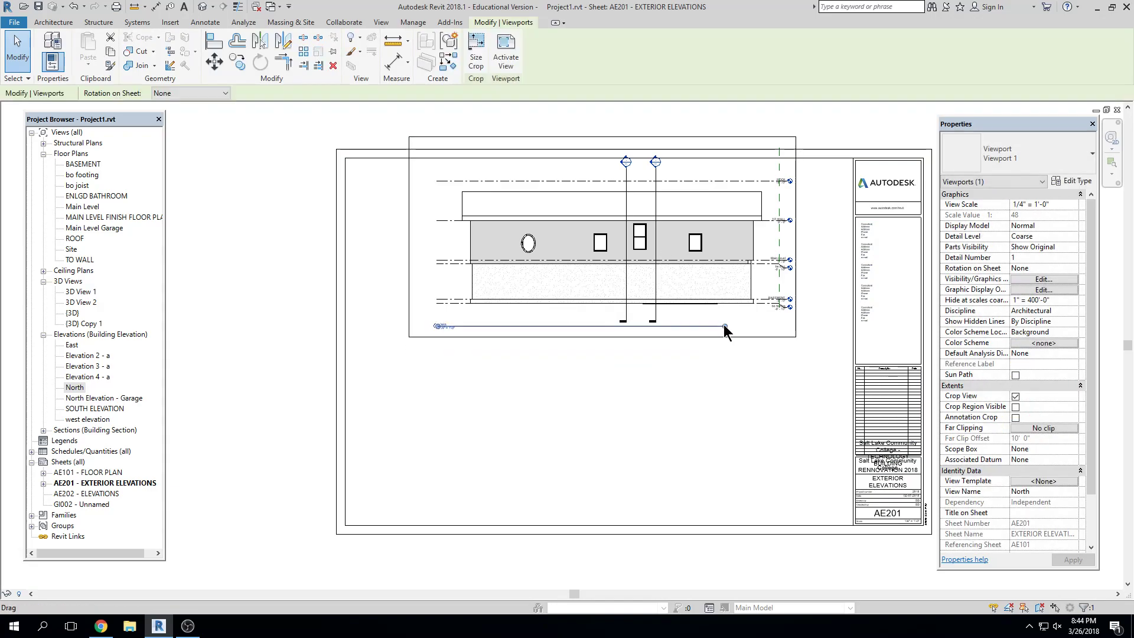
left_click_drag(724, 325, 782, 329)
left_click(693, 399)
mouse_move(647, 239)
left_mouse_down()
mouse_move(581, 259)
mouse_move(591, 261)
left_mouse_up()
left_click(663, 420)
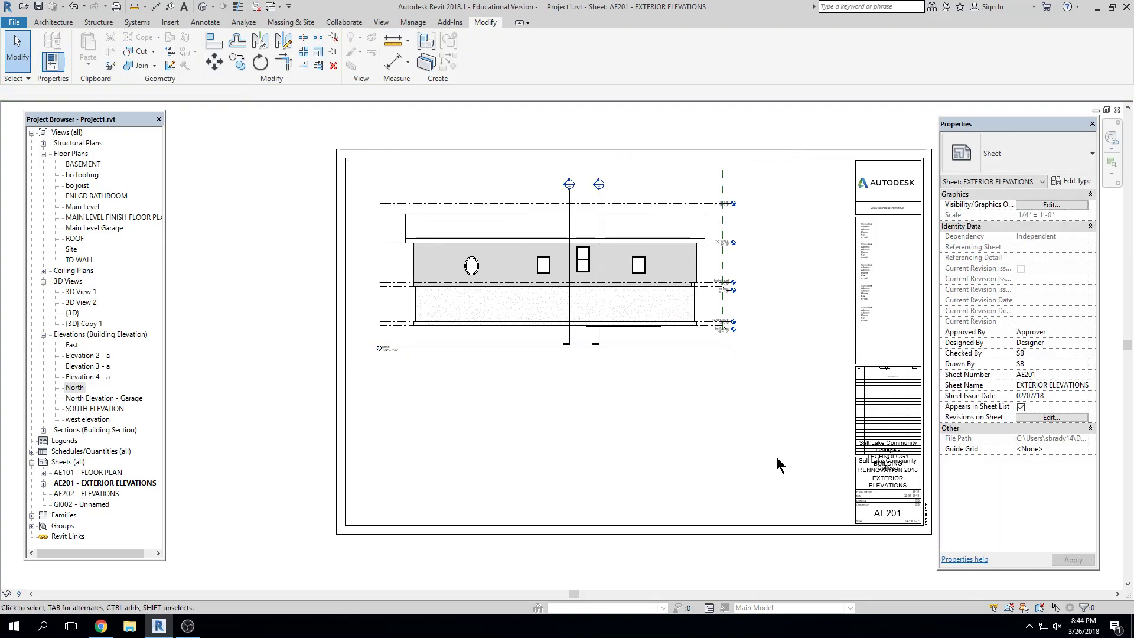
Step: Try a scale of 1/8" = 1'-0" for the North view on the sheet, undo the change and deactivate the view
double_click(520, 267)
left_click(34, 590)
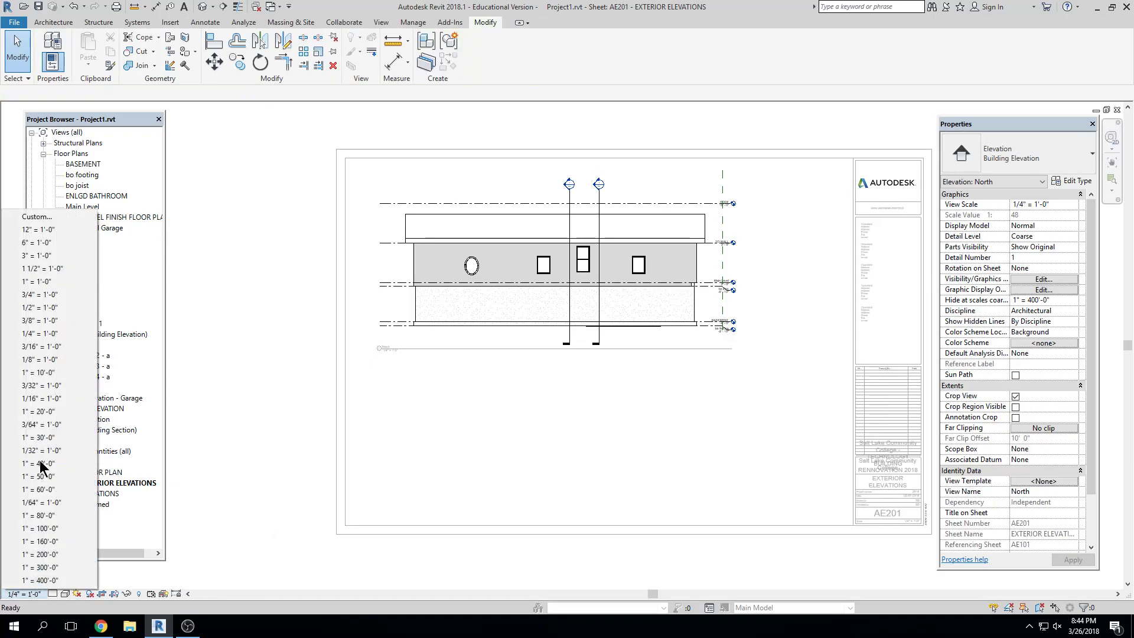
left_click(38, 359)
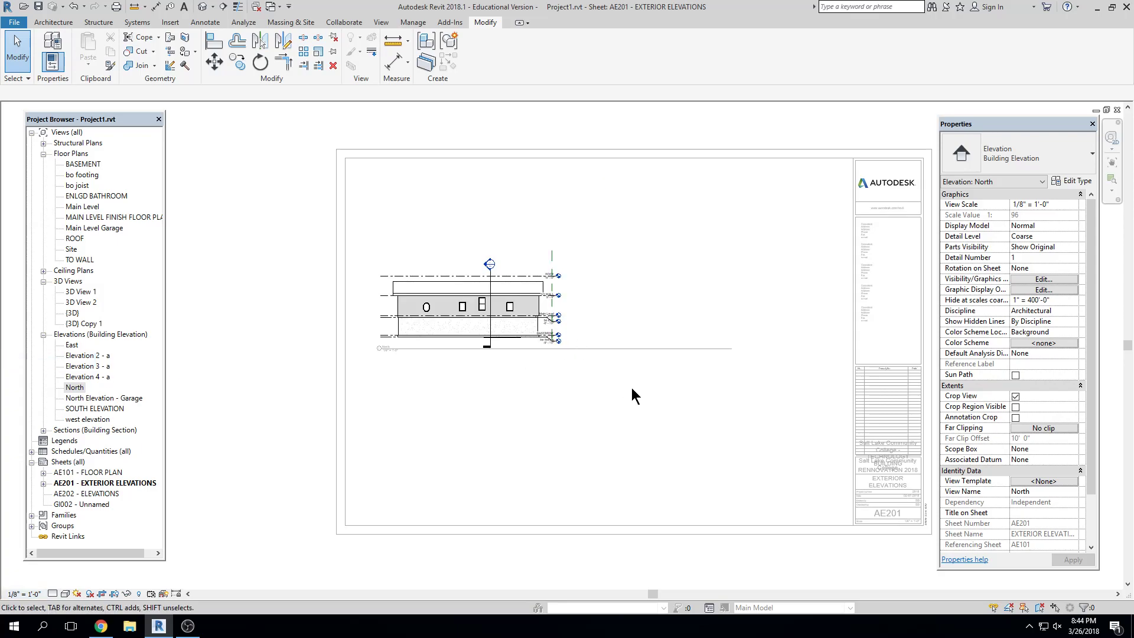
key("ctrl+z")
right_click(709, 417)
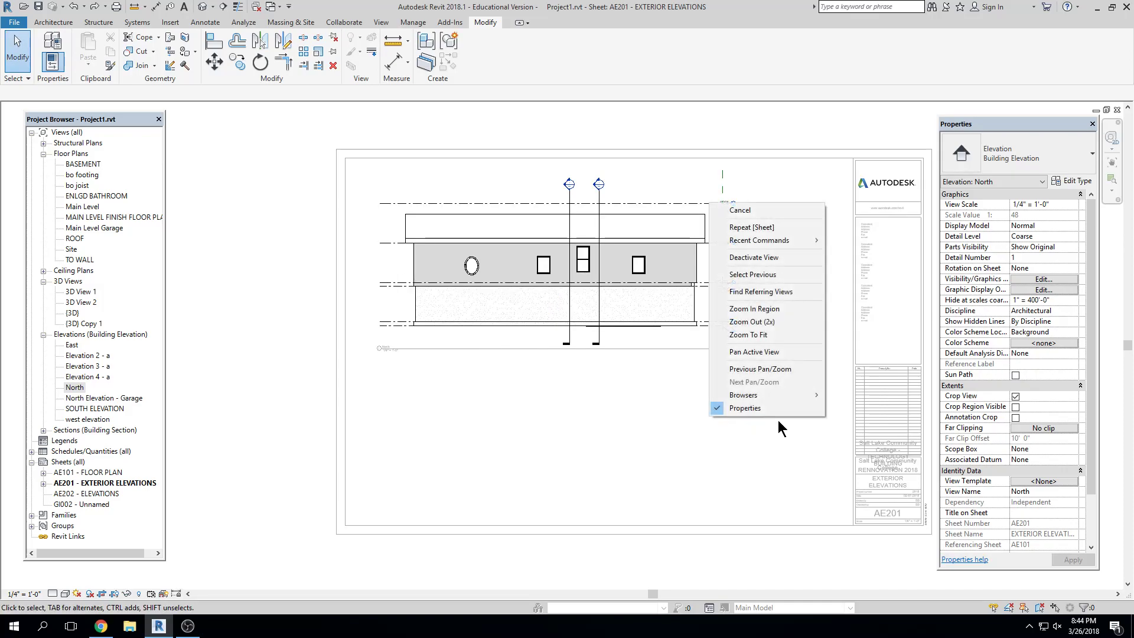
left_click(784, 257)
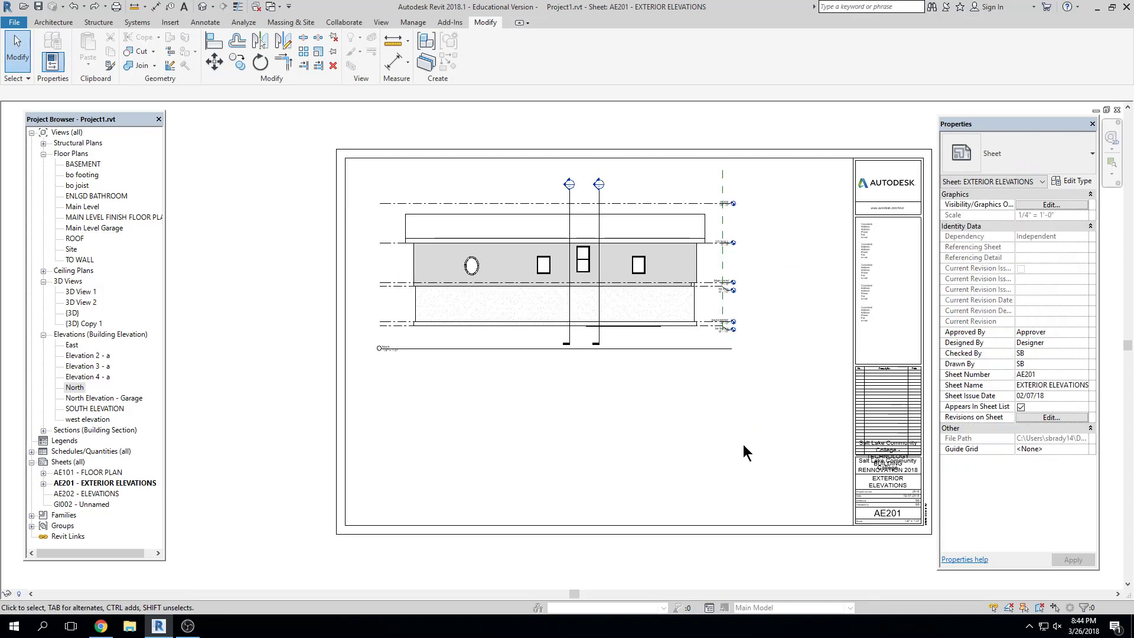
Step: Nudge the North elevation viewport upward toward the sheet's top border
left_click(648, 305)
key("Up")
key("Up")
key("Up")
key("Up")
key("Up")
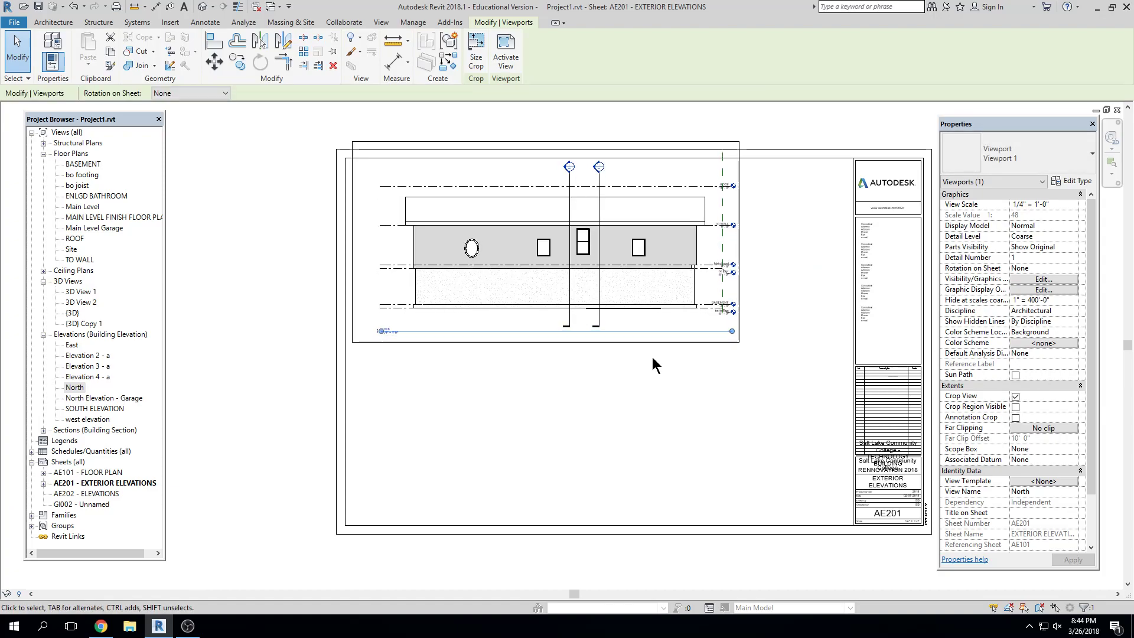
left_click(672, 353)
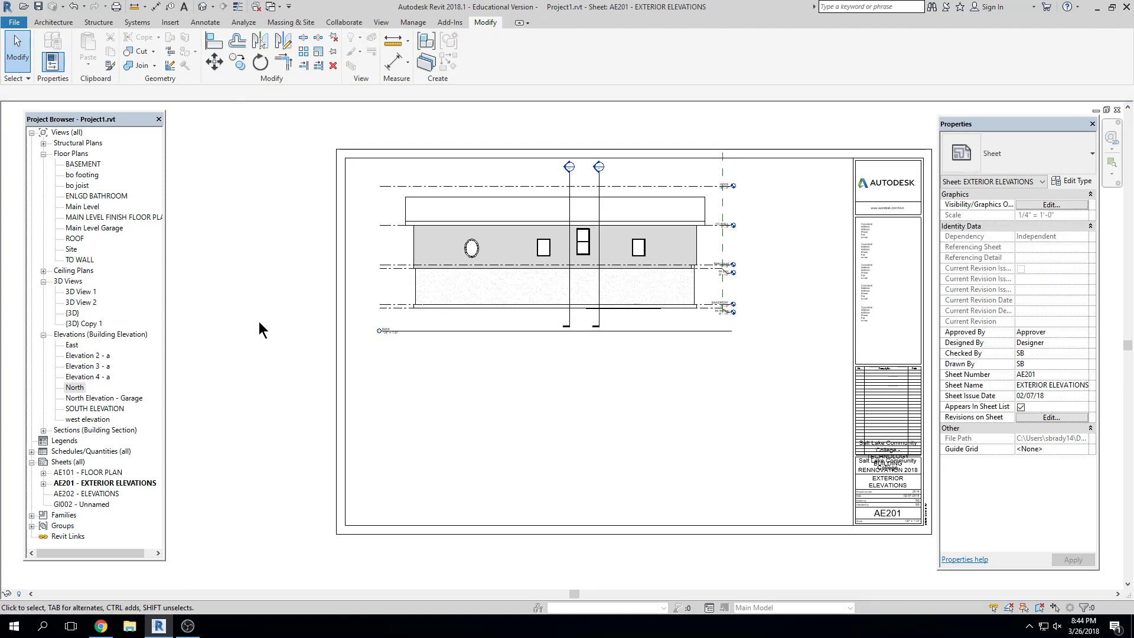
Step: Place the East elevation view on sheet AE201 below the North elevation
left_click(72, 345)
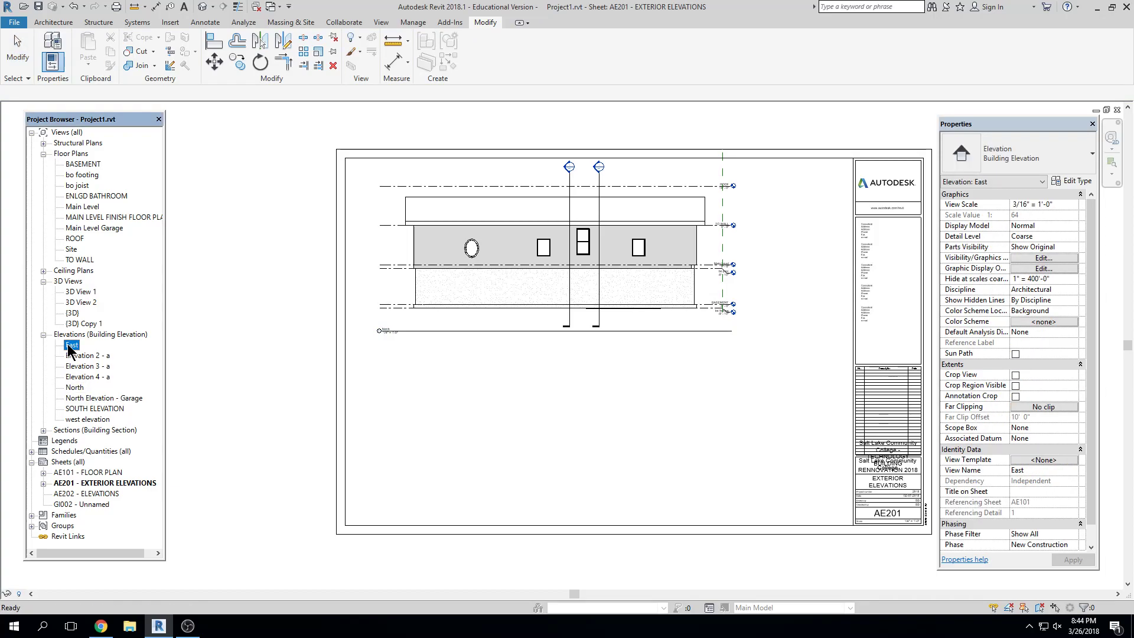
left_click_drag(502, 370, 510, 371)
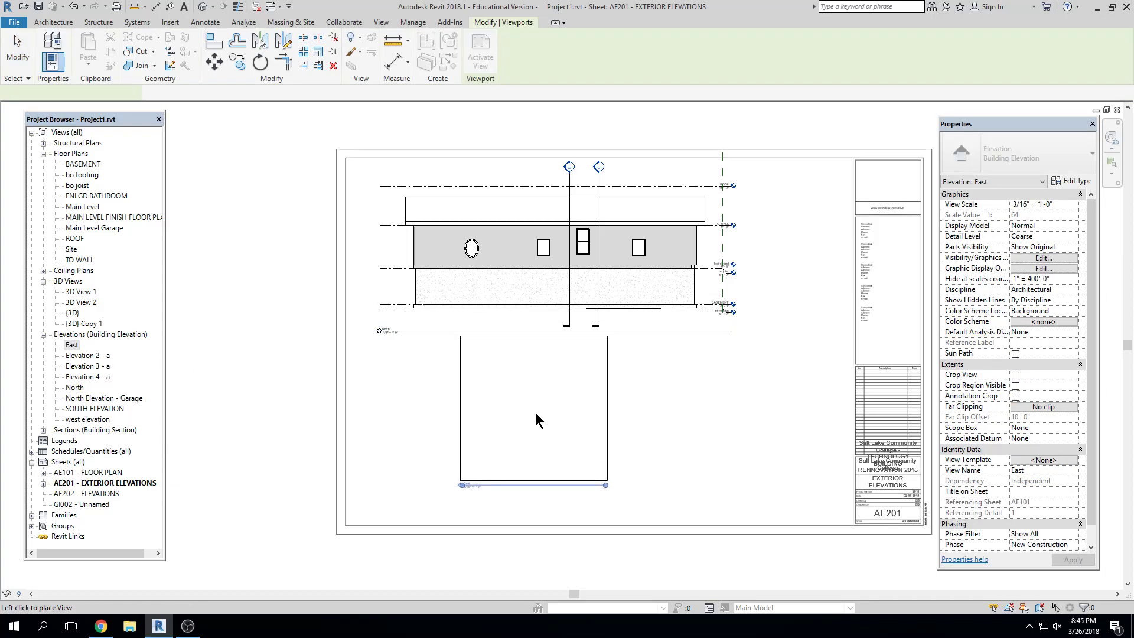
left_click(581, 424)
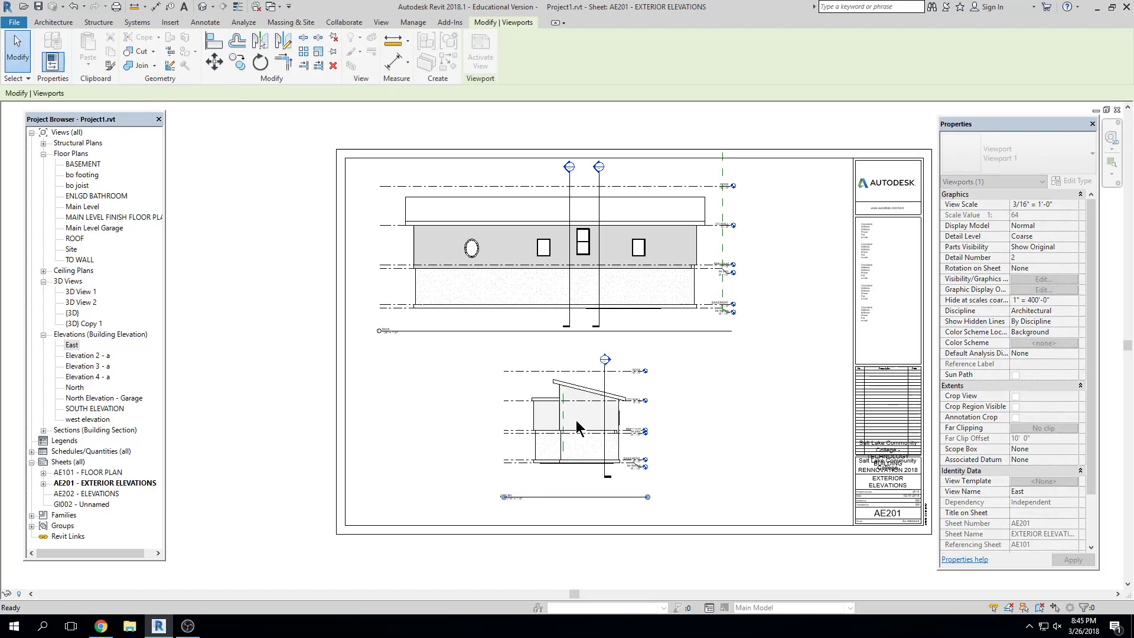
Step: Activate the East view on the sheet and set its scale to 1/4" = 1'-0"
scroll(590, 441, "up", 2)
double_click(574, 442)
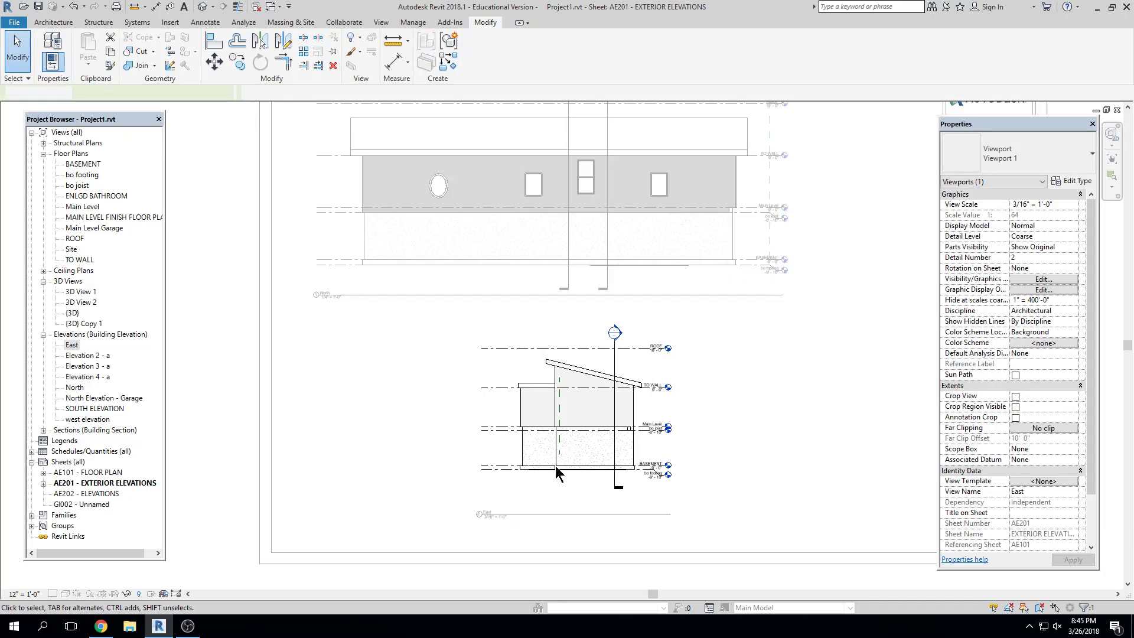
left_click(31, 594)
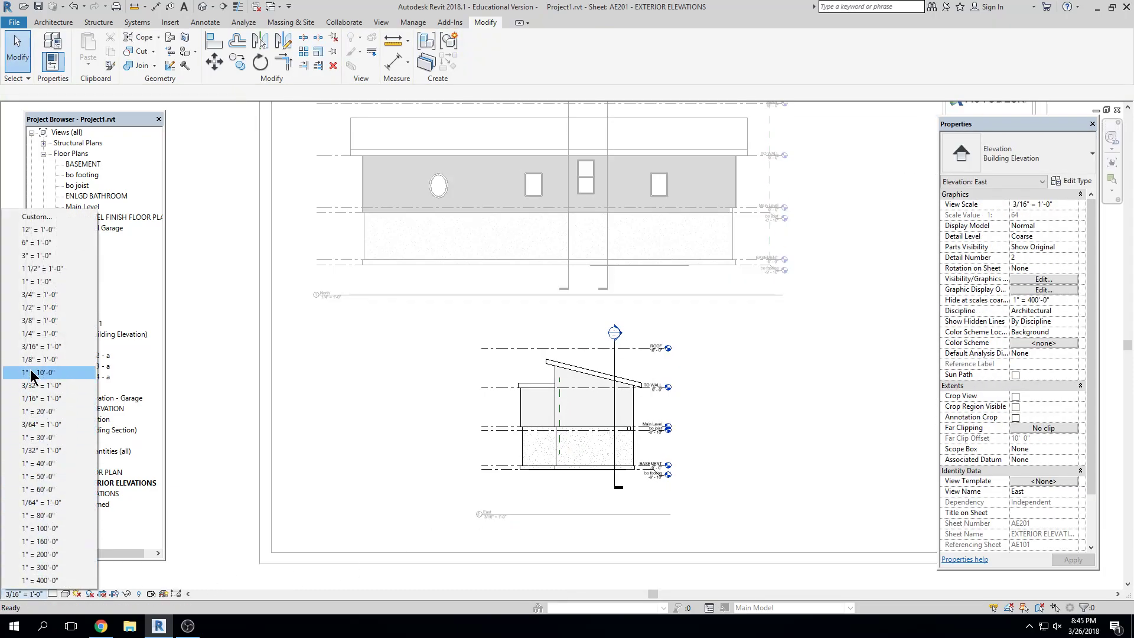
left_click(33, 334)
Step: Lower the section marker's head to the ROOF level line in the East view and deactivate the view
double_click(373, 354)
double_click(660, 310)
left_click(659, 310)
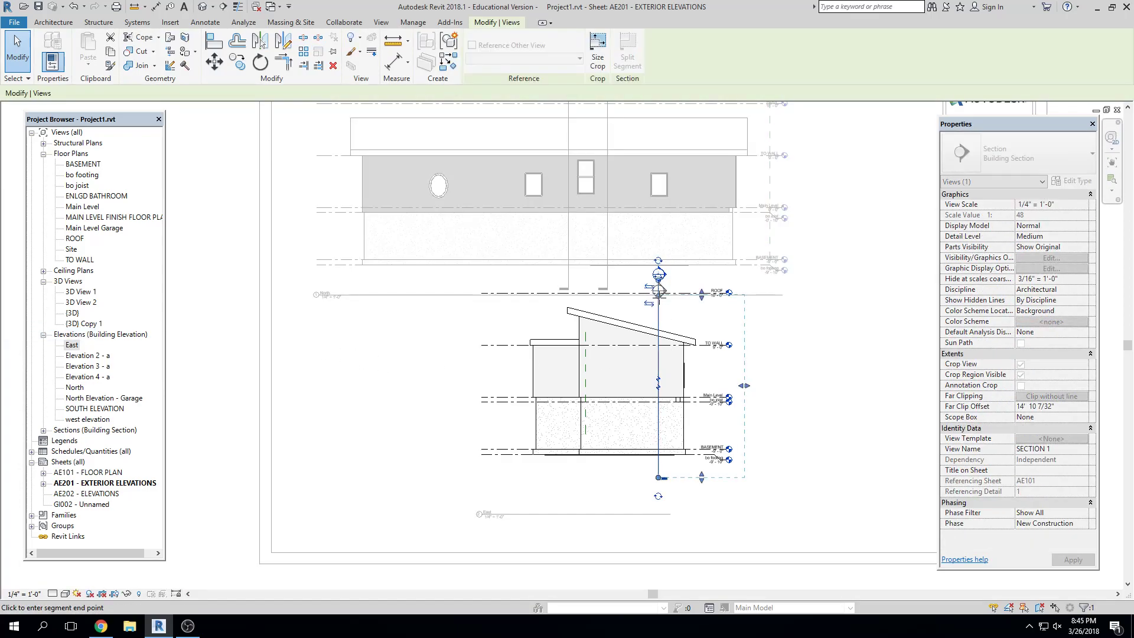
double_click(852, 444)
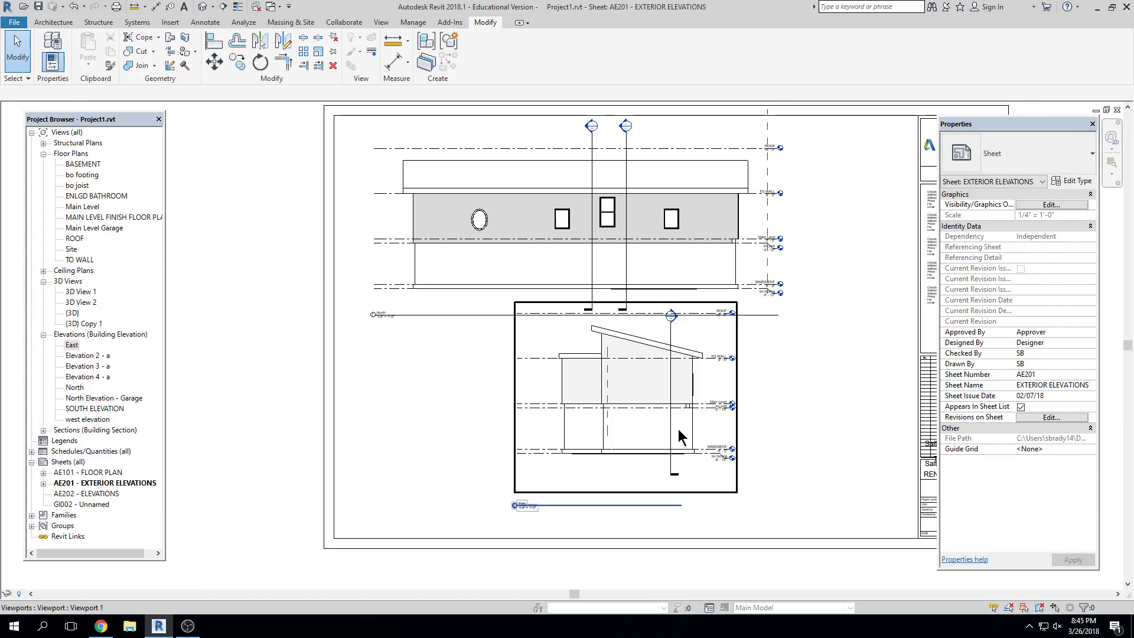
Step: Move the East viewport clear below the North view title and lengthen its title line to the level heads
left_click(653, 392)
left_click_drag(613, 422, 628, 414)
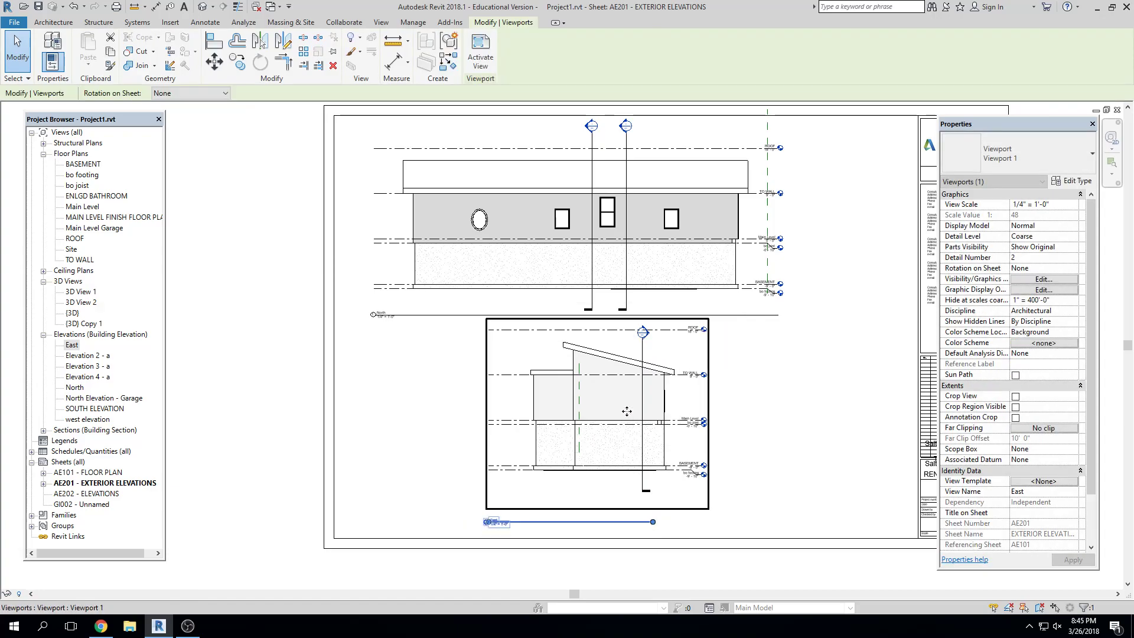
left_click(742, 429)
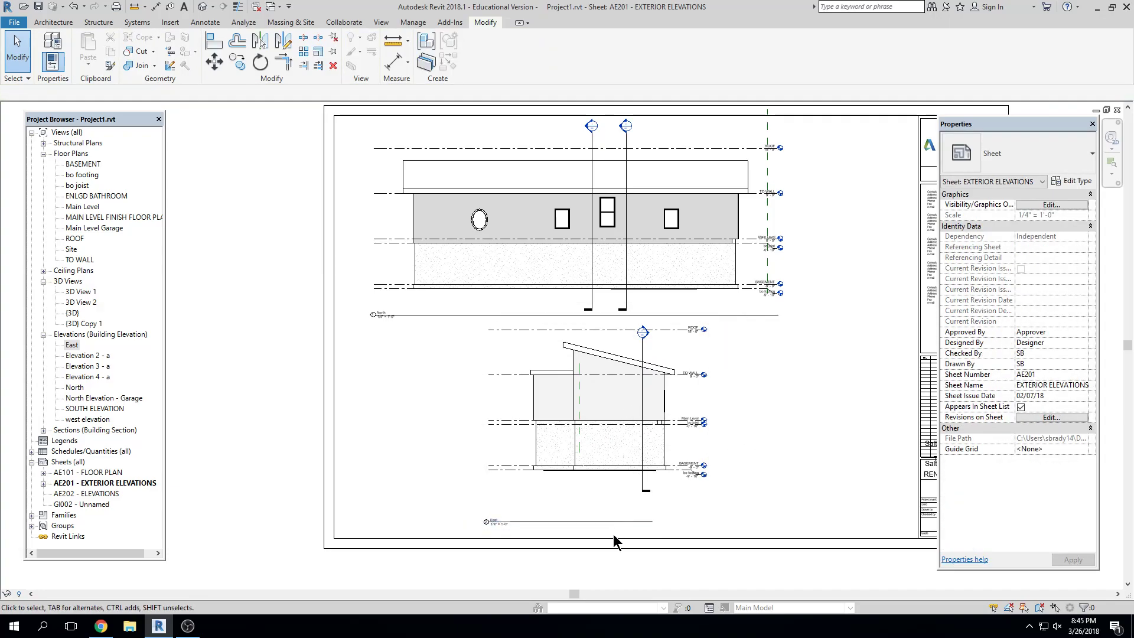
left_click(648, 521)
key("Escape")
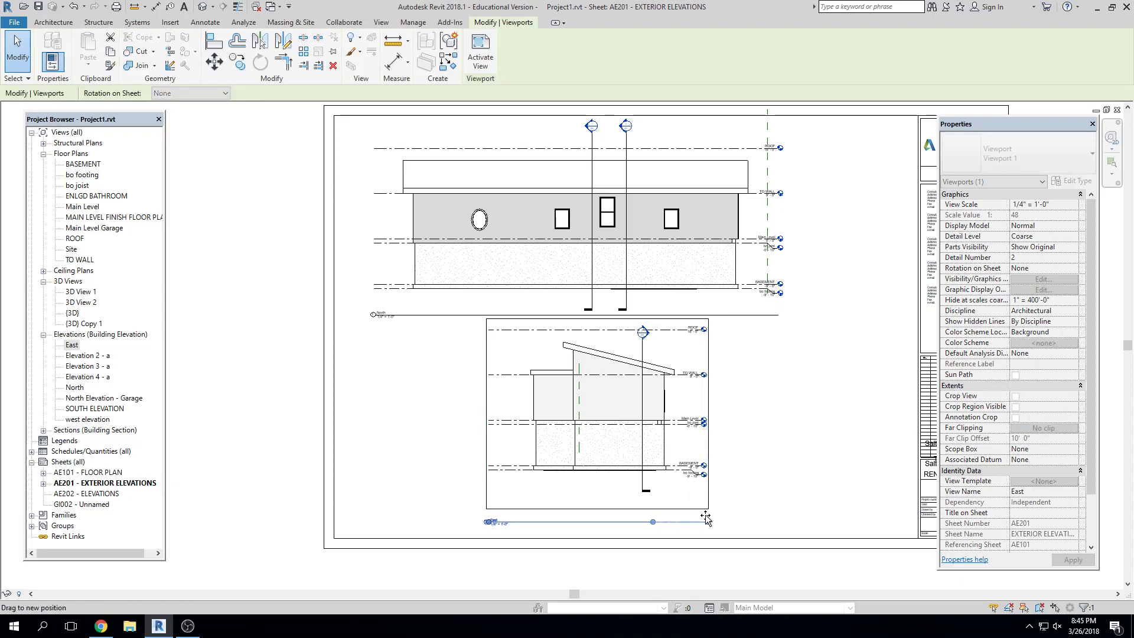
Step: Shift the East viewport sideways so its level heads line up with those of the North elevation
scroll(808, 482, "down", 1)
left_click_drag(671, 396, 726, 397)
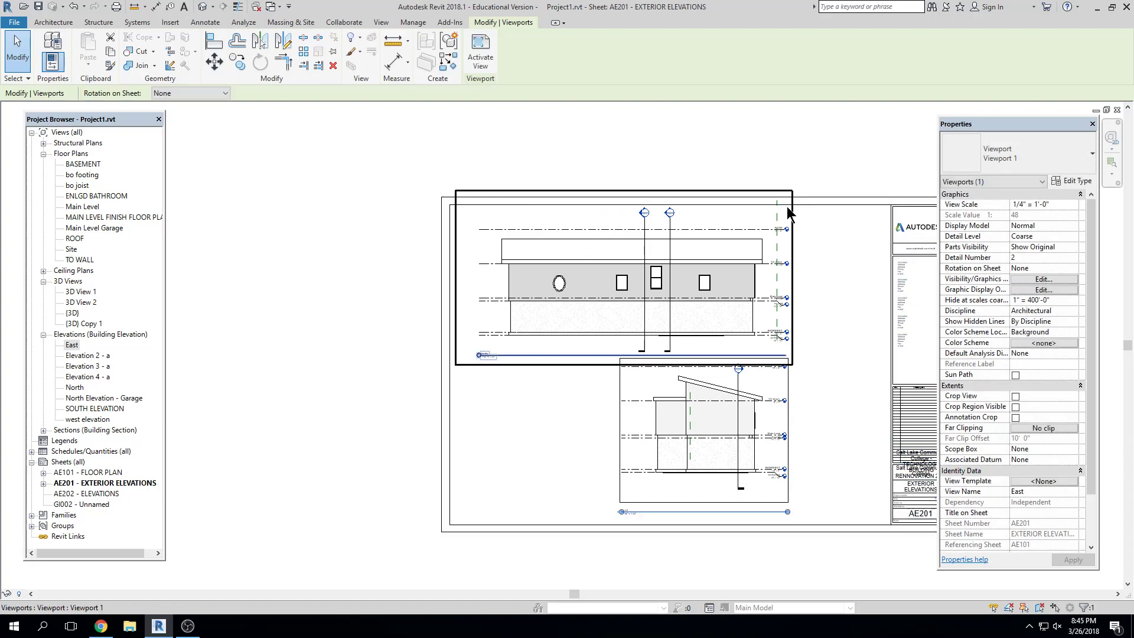
left_click(771, 523)
scroll(771, 526, "down", 1)
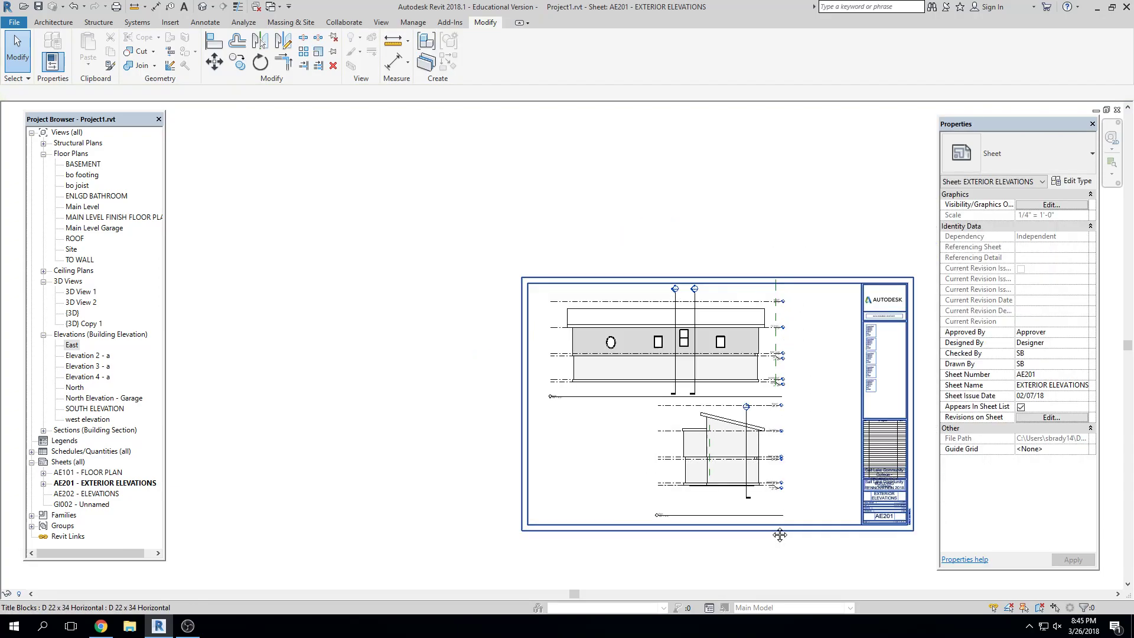
middle_click(771, 525)
middle_click(771, 525)
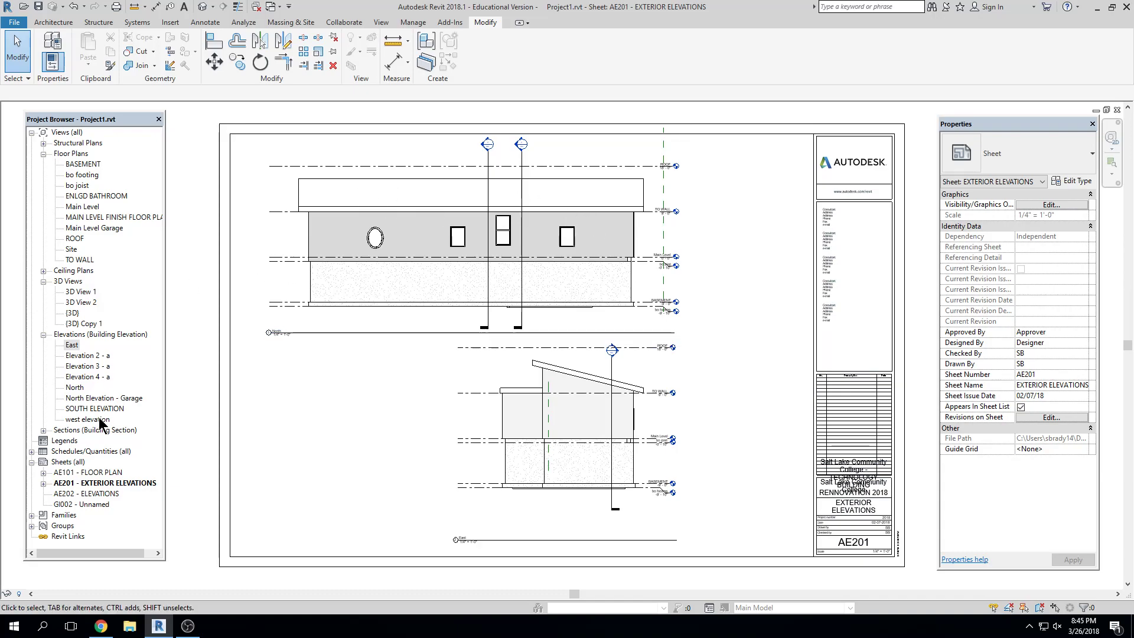
Step: Open sheet AE202 - ELEVATIONS, followed by the North Elevation - Garage view
double_click(93, 493)
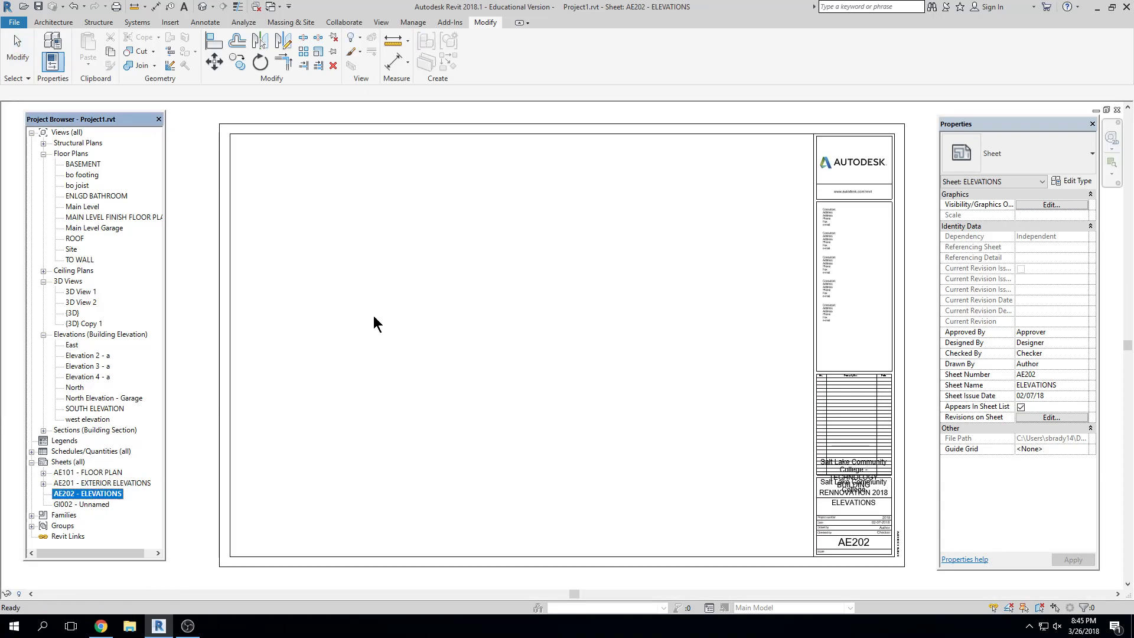
left_click(87, 355)
left_click(82, 387)
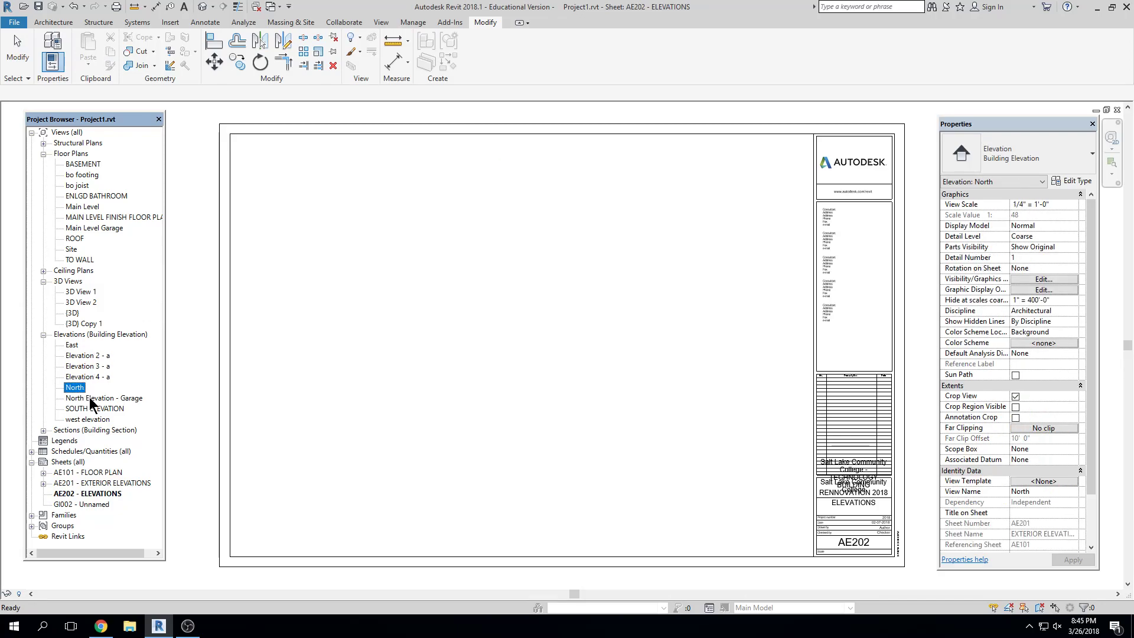
double_click(122, 397)
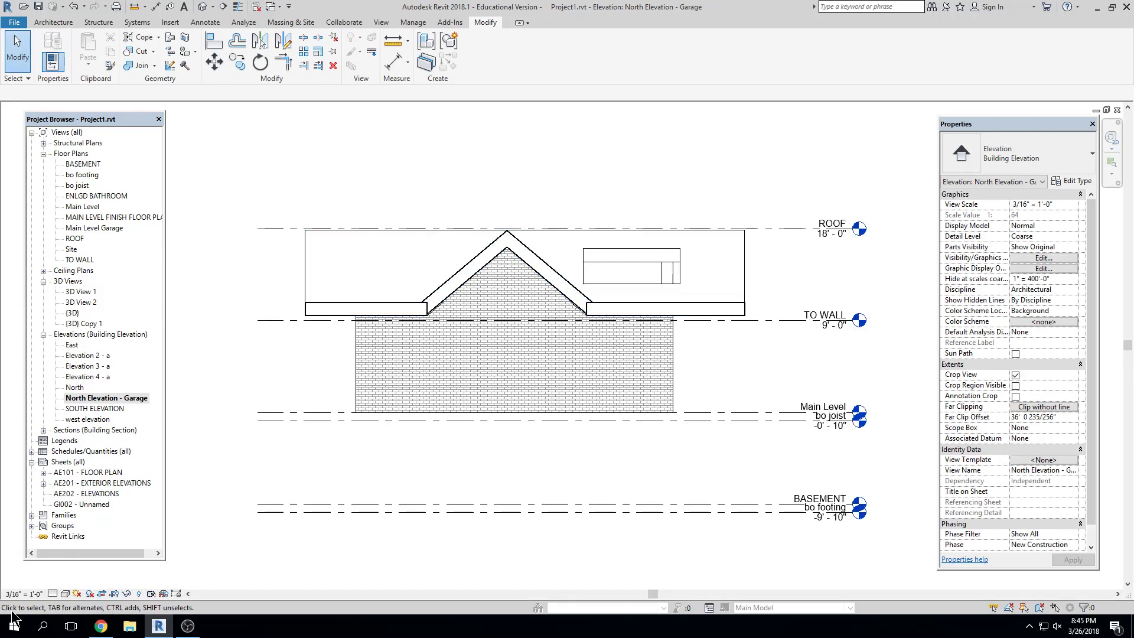
Step: Set the view scale of North Elevation - Garage and Elevations 2 - a, 3 - a and 4 - a together to 1/4" = 1'-0"
left_click(103, 398)
left_click(88, 377, "ctrl")
left_click(88, 366, "ctrl")
left_click(89, 356, "ctrl")
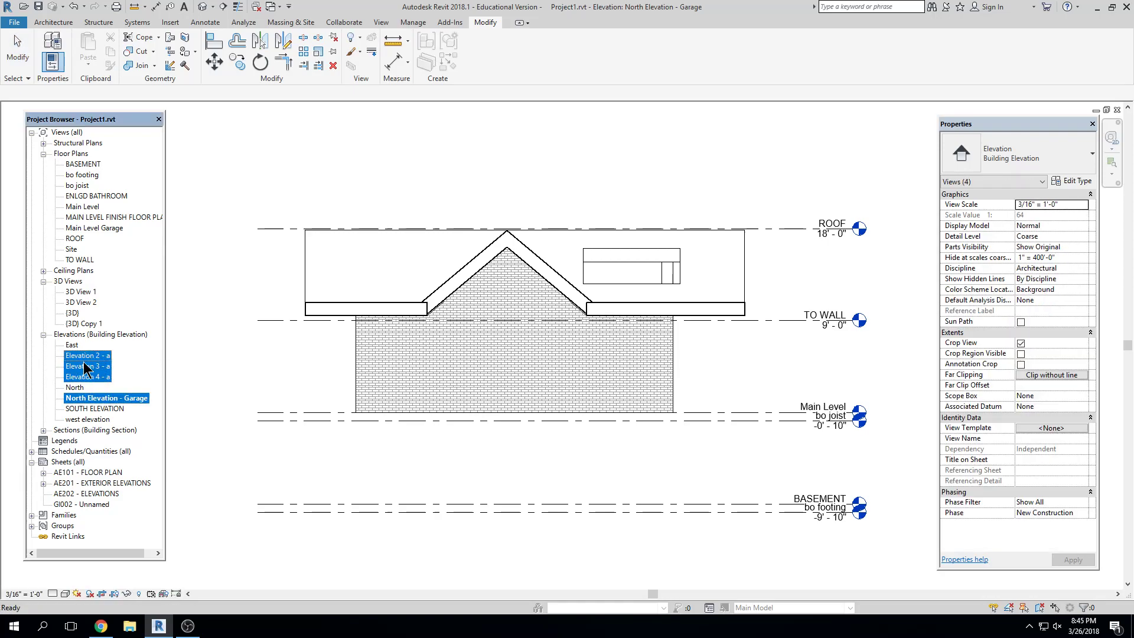
right_click(86, 368)
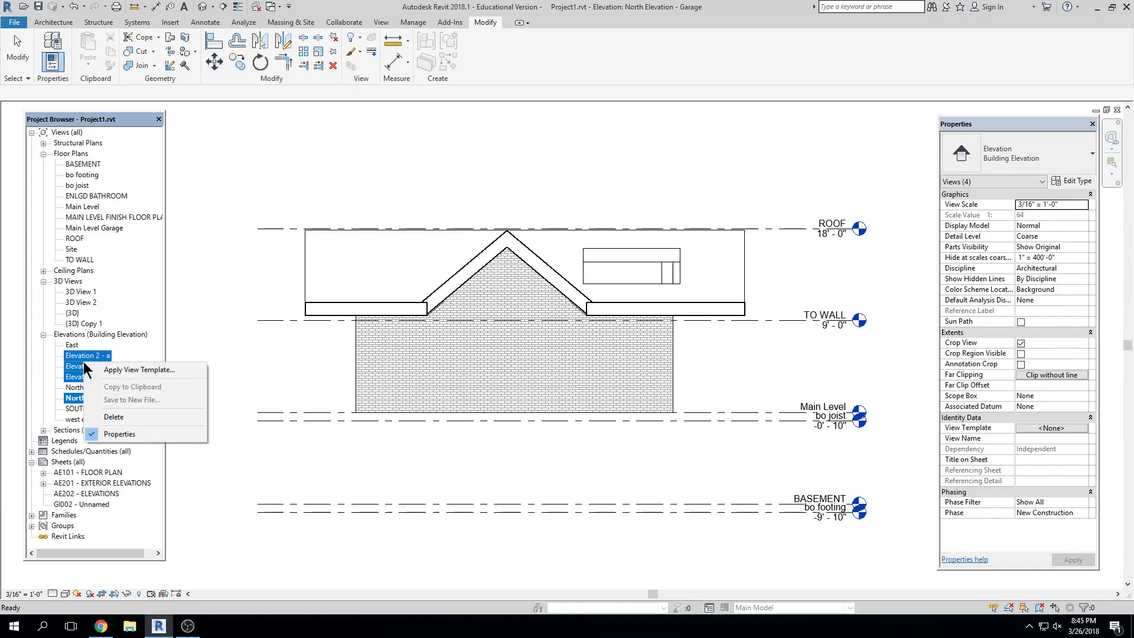
left_click(178, 370)
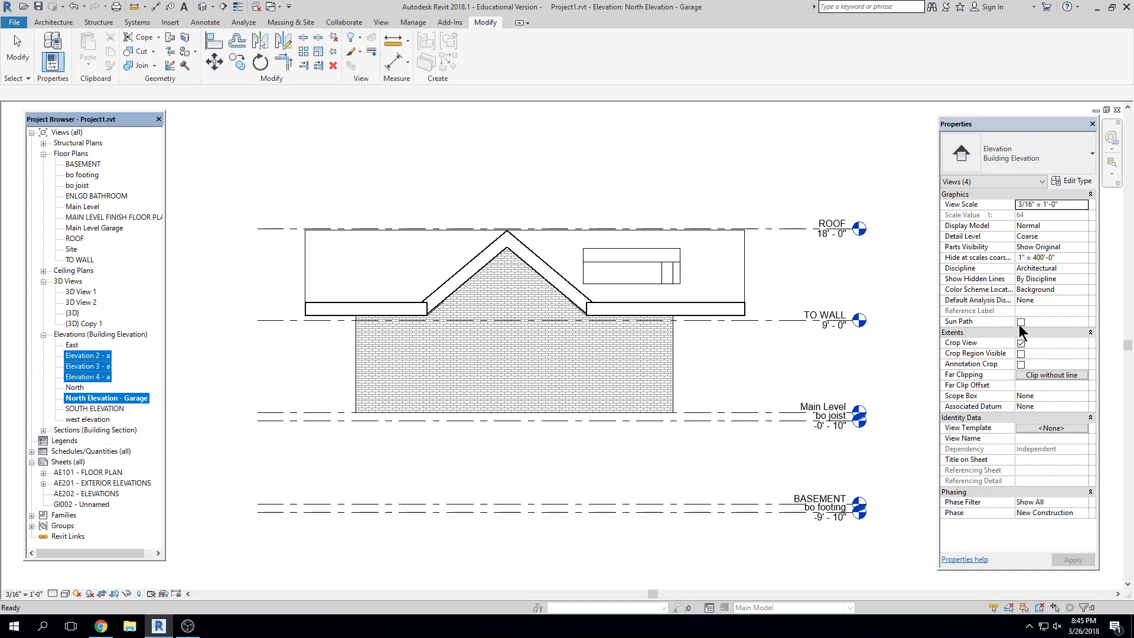
left_click(1083, 207)
left_click(1050, 253)
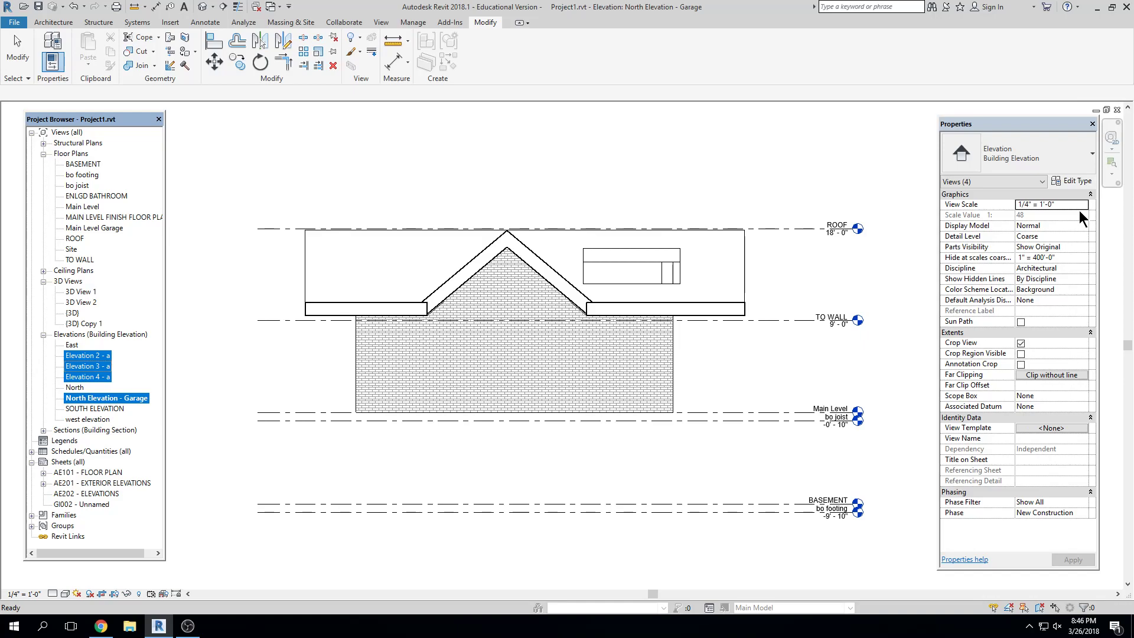
left_click(742, 173)
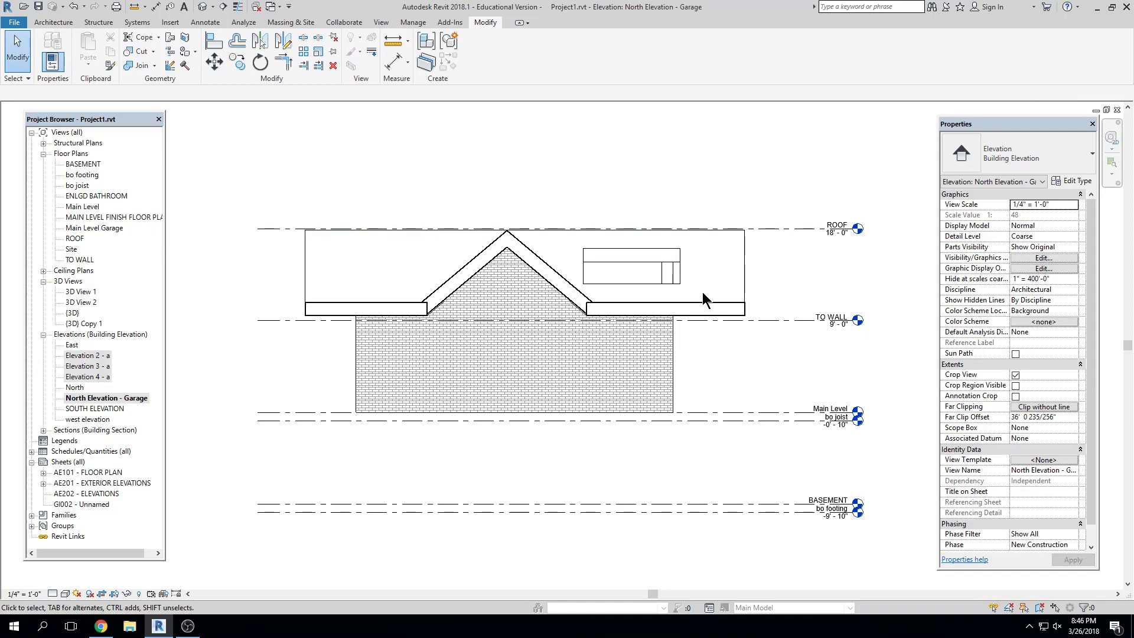
Step: Open sheet AE202 and place the North Elevation - Garage view in its upper right area
double_click(75, 493)
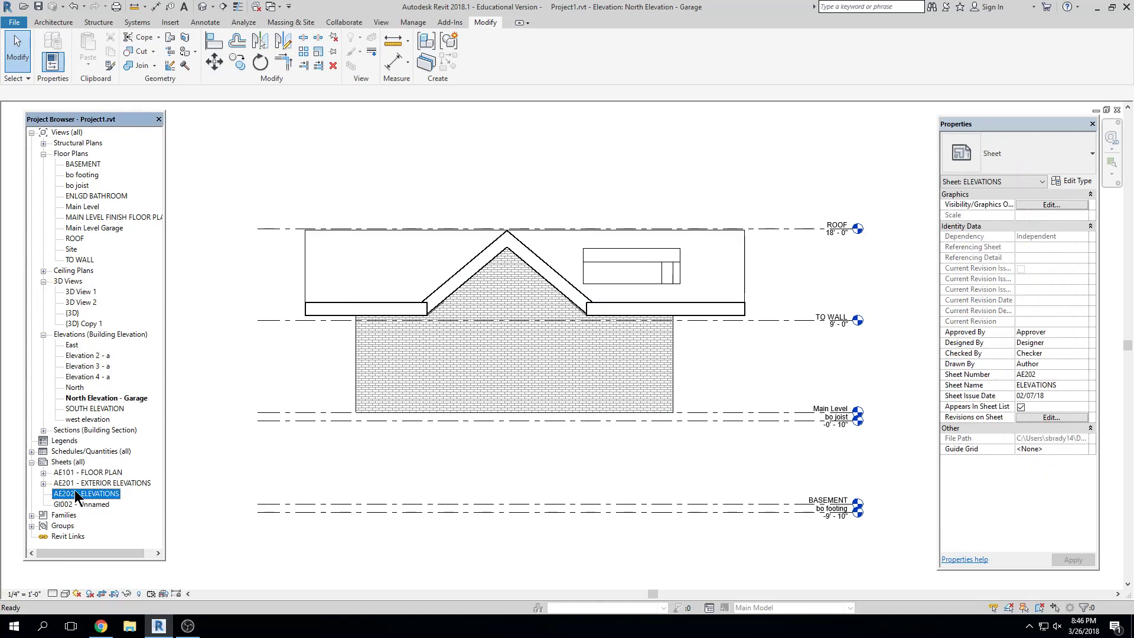
left_click(81, 398)
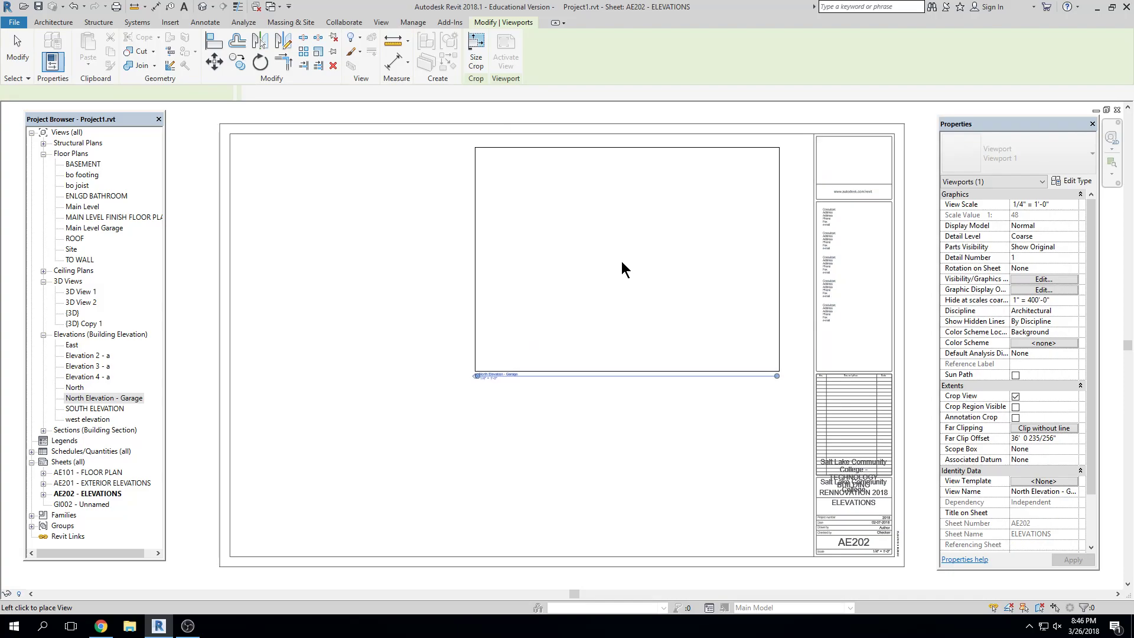
left_click(608, 264)
left_click(678, 470)
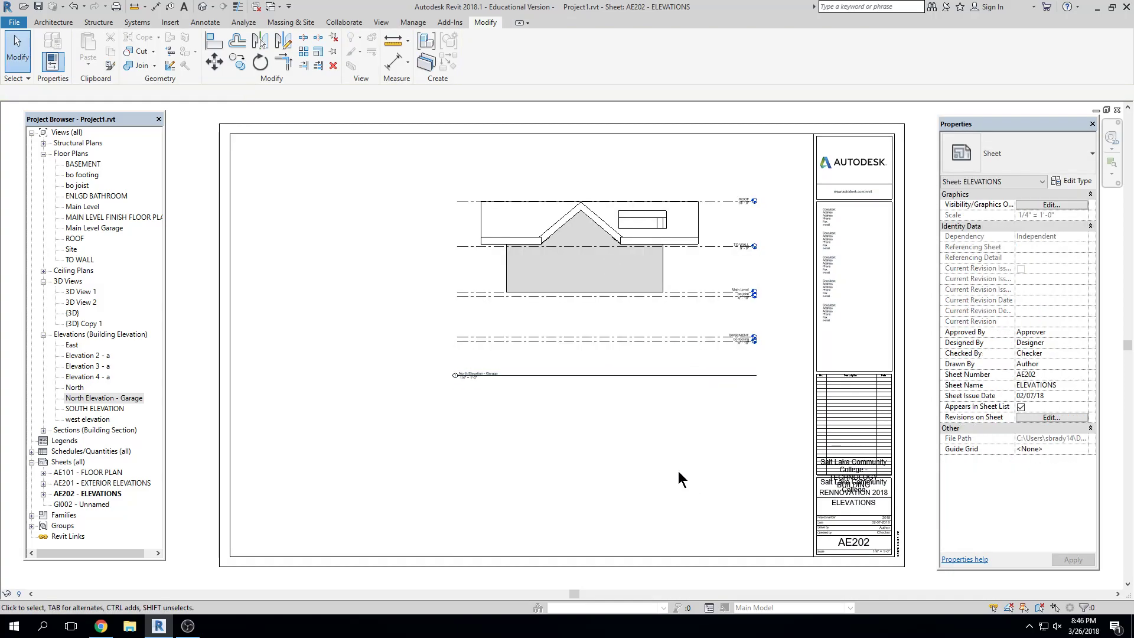
Step: Activate the garage north view, show its crop region and raise the lower crop edge to just below the bo joist level
double_click(598, 318)
left_click(114, 593)
scroll(741, 338, "up", 3)
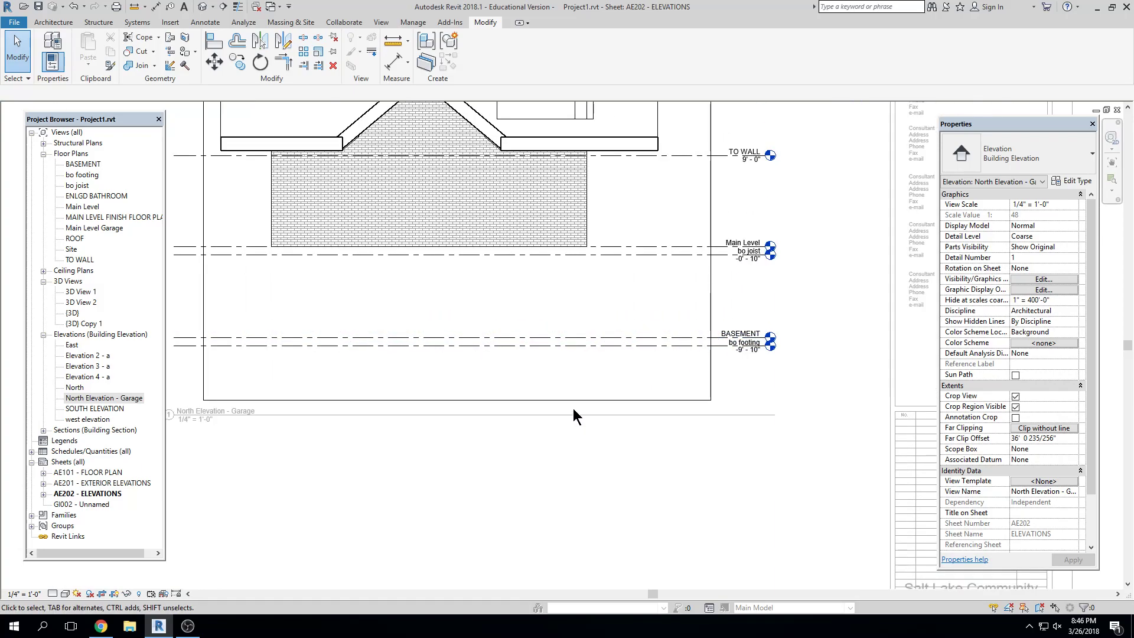
left_click(531, 399)
left_click_drag(458, 400, 452, 301)
key("Escape")
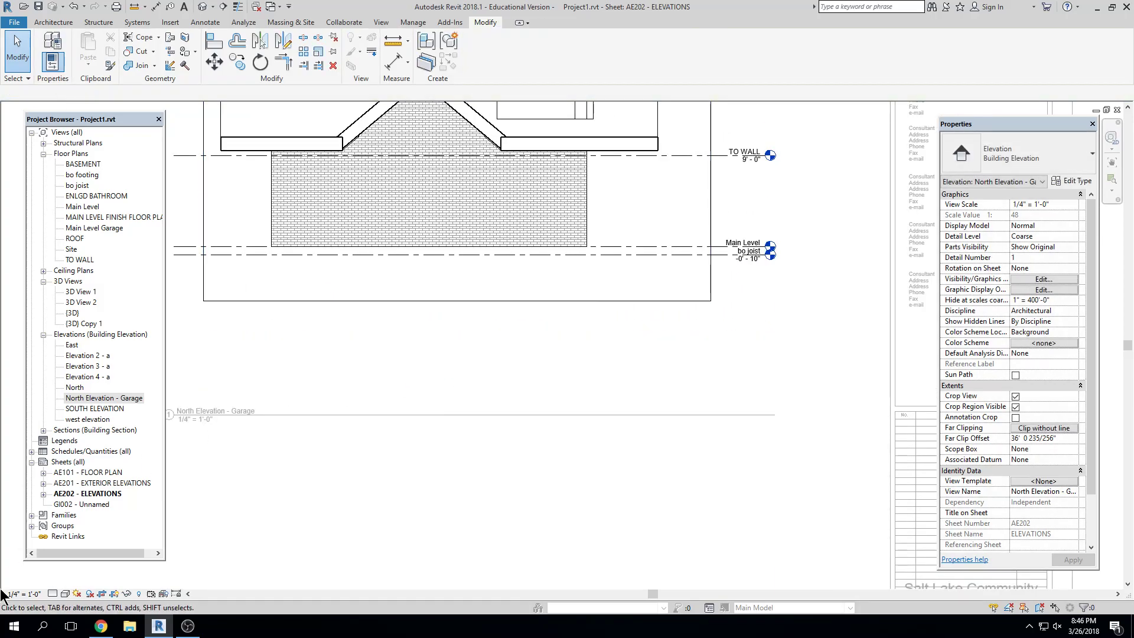
Step: Hide the crop region of the garage north view and deactivate the view
left_click(114, 593)
right_click(339, 484)
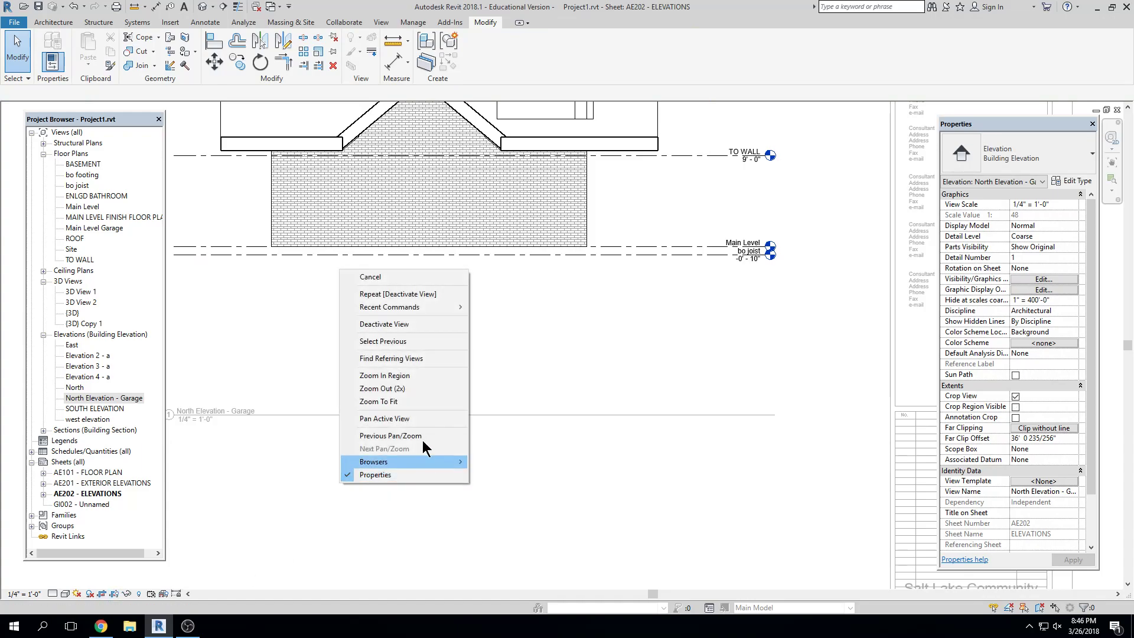
left_click(384, 324)
Step: Move the North Elevation - Garage title up to just beneath its drawing
left_click(532, 375)
left_click_drag(531, 376, 538, 321)
left_click(541, 353)
Step: Nudge the North Elevation - Garage viewport upward toward the sheet's top border
left_click(577, 275)
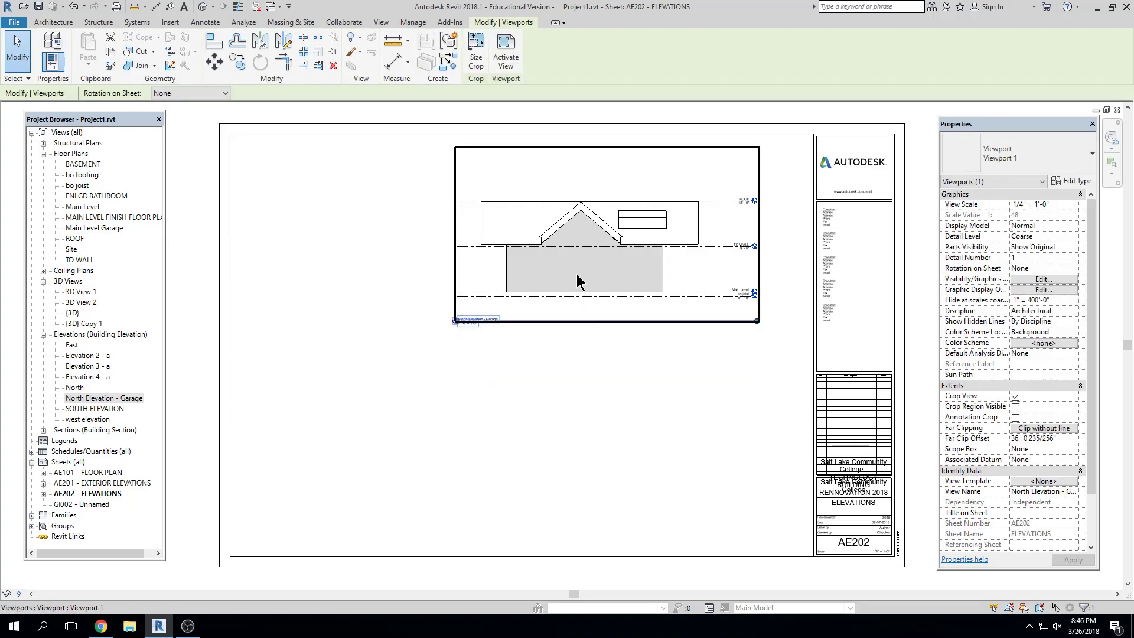
key("Up")
key("Up")
key("Up")
key("Up")
key("Up")
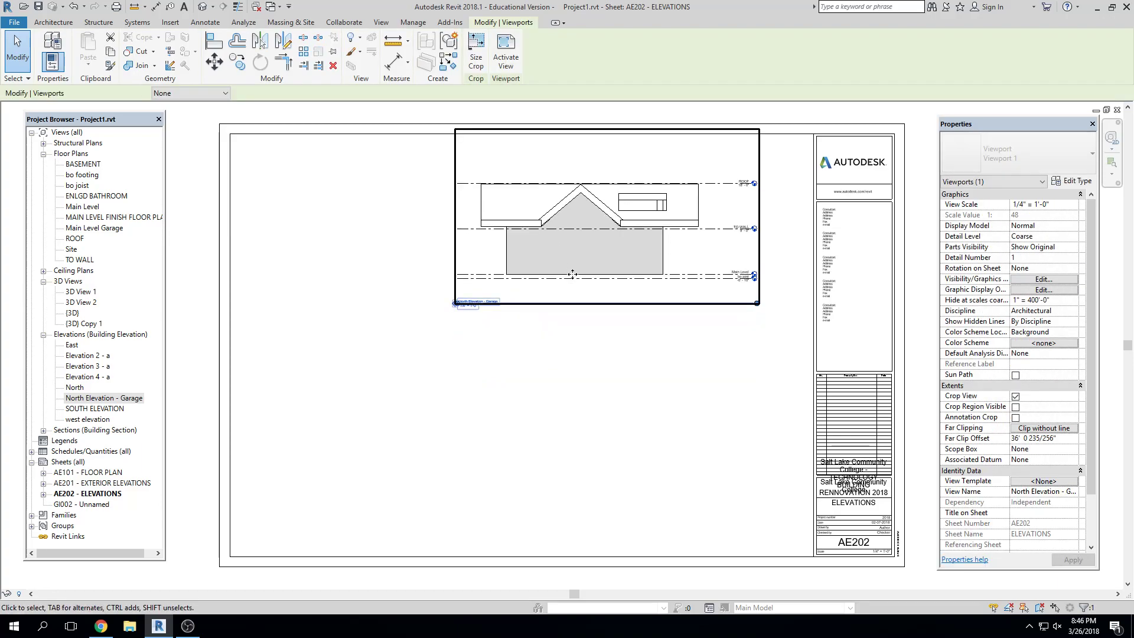
key("Up")
left_click(443, 403)
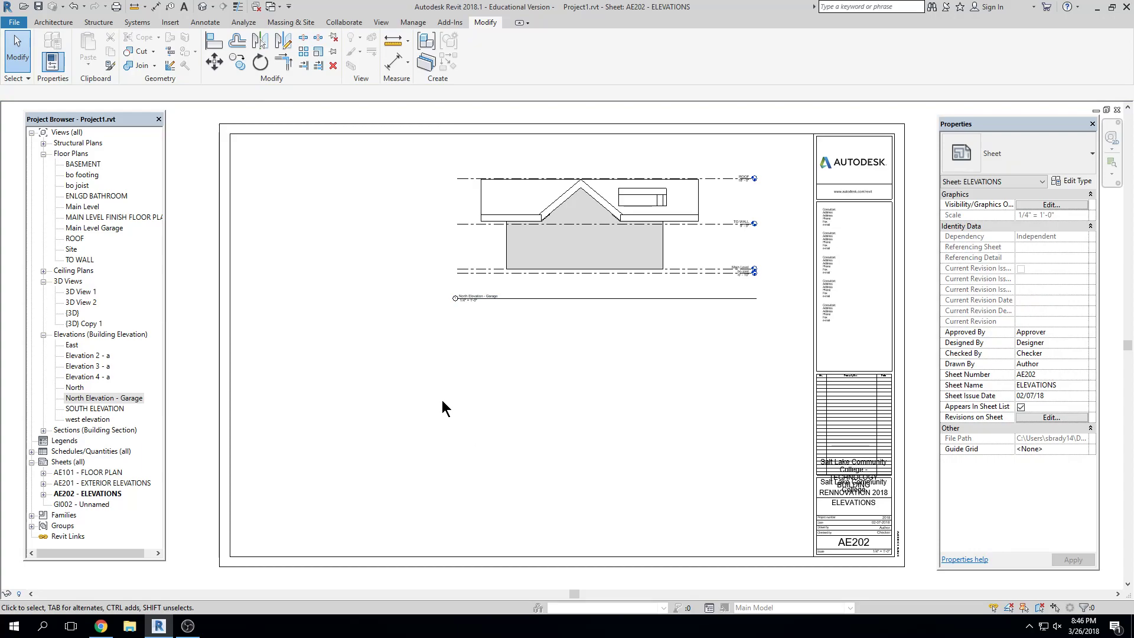
Step: Place the Elevation 2 - a view below the garage north elevation, aligned with its title start
left_click(88, 355)
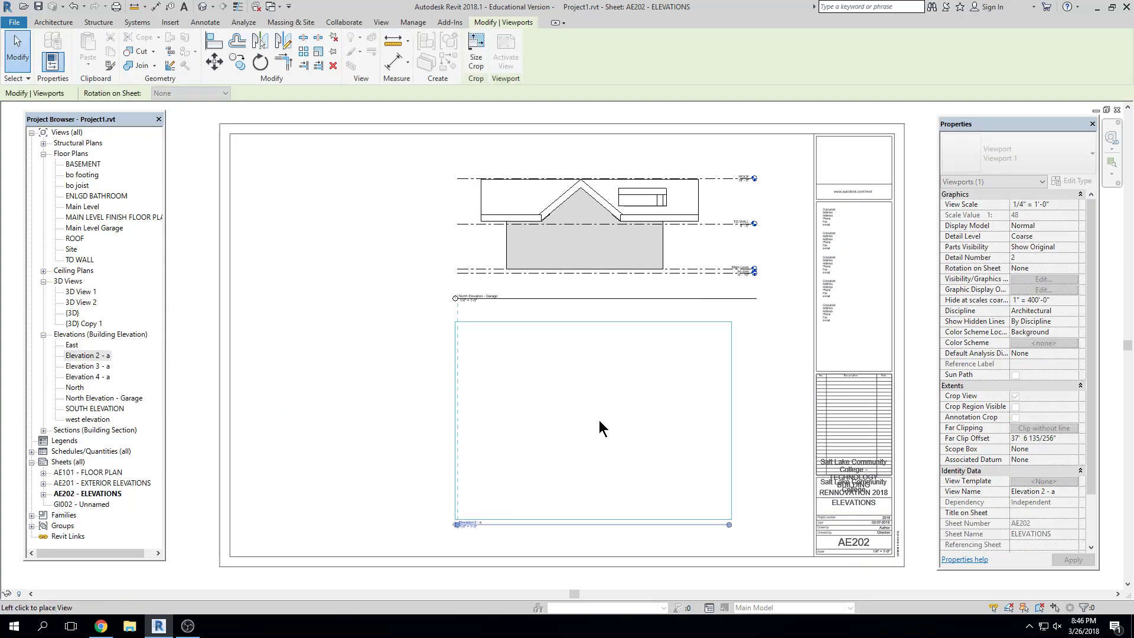
left_click(593, 423)
key("Escape")
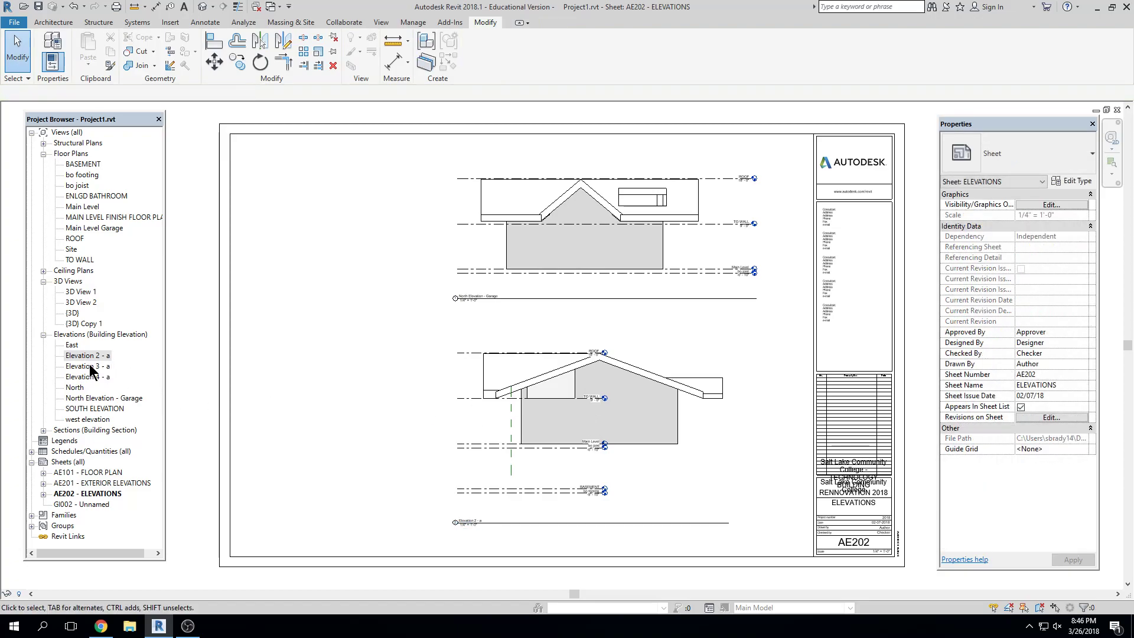
Step: Place the Elevation 3 - a view to the left of the garage north elevation, aligned with its level lines
left_click(87, 366)
left_click_drag(376, 336, 372, 324)
middle_click_drag(366, 300, 543, 336)
left_click(509, 277)
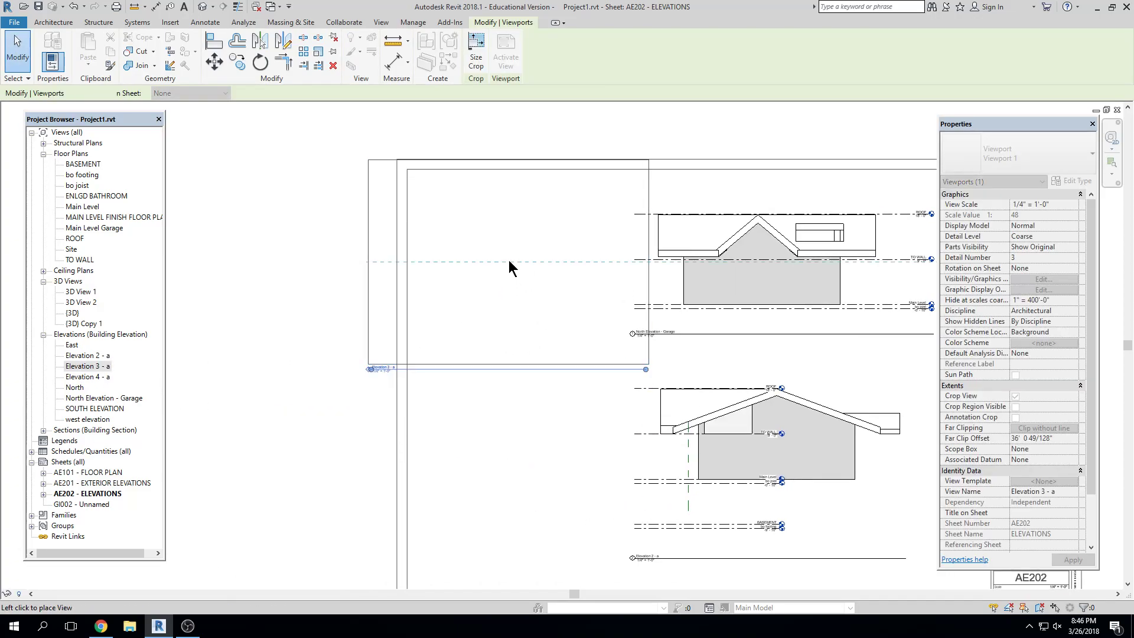
middle_click_drag(739, 319, 557, 336)
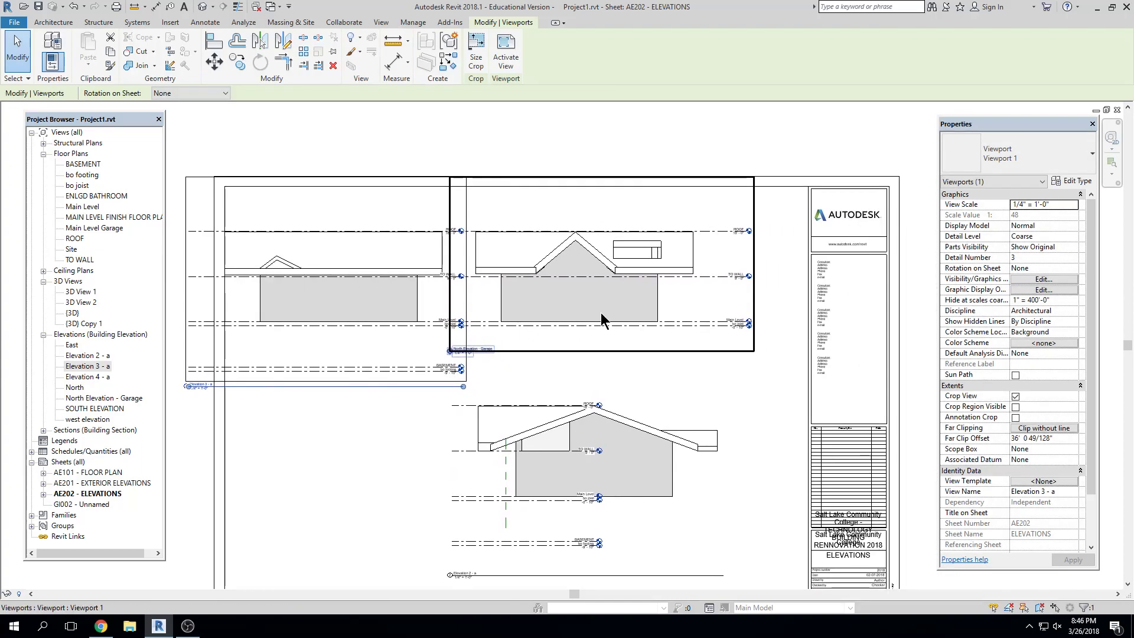
middle_click_drag(307, 433, 399, 400)
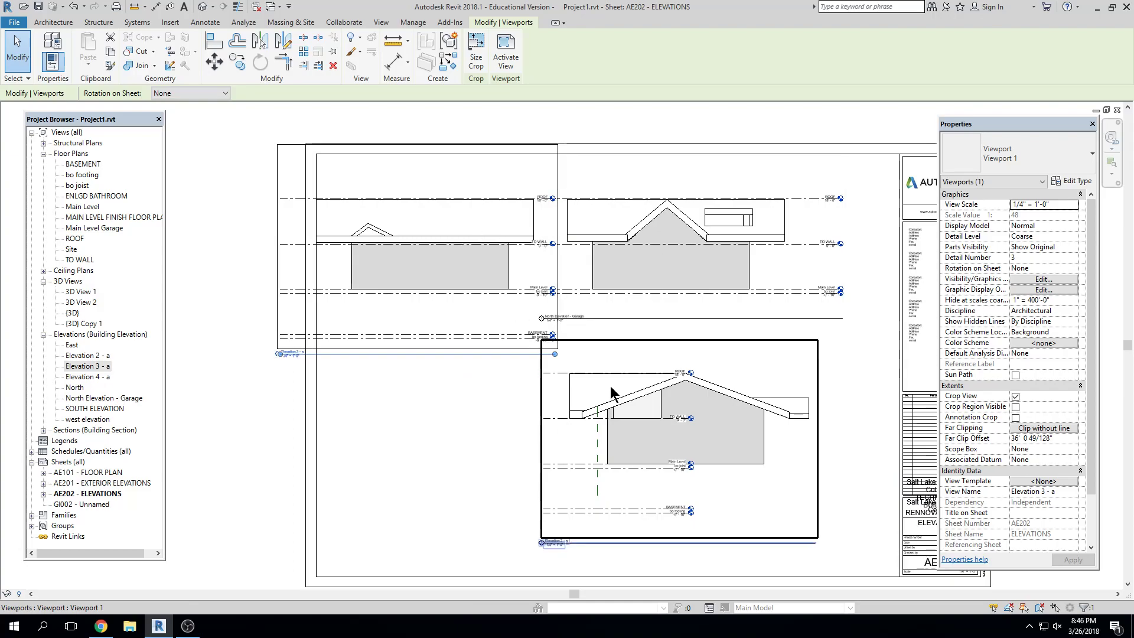
Step: Nudge the North Elevation - Garage viewport right, away from Elevation 3 - a and closer to the title block
left_click(718, 280)
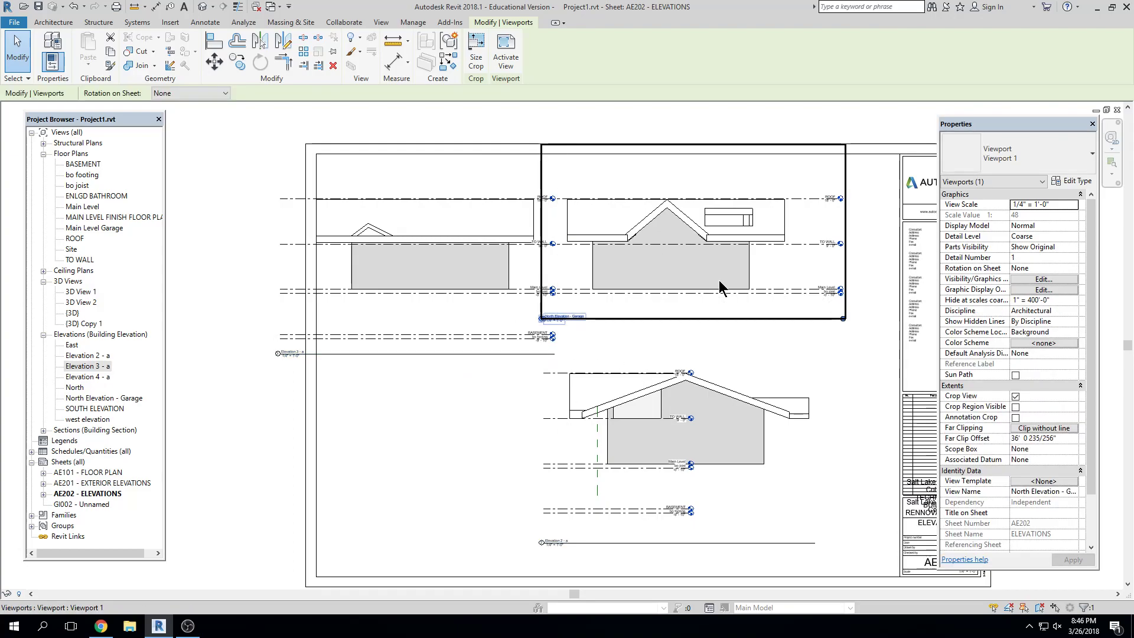
key("Right")
key("Right")
key("Right")
key("Right")
key("Right")
key("Right")
key("Right")
key("Right")
key("Right")
key("Right")
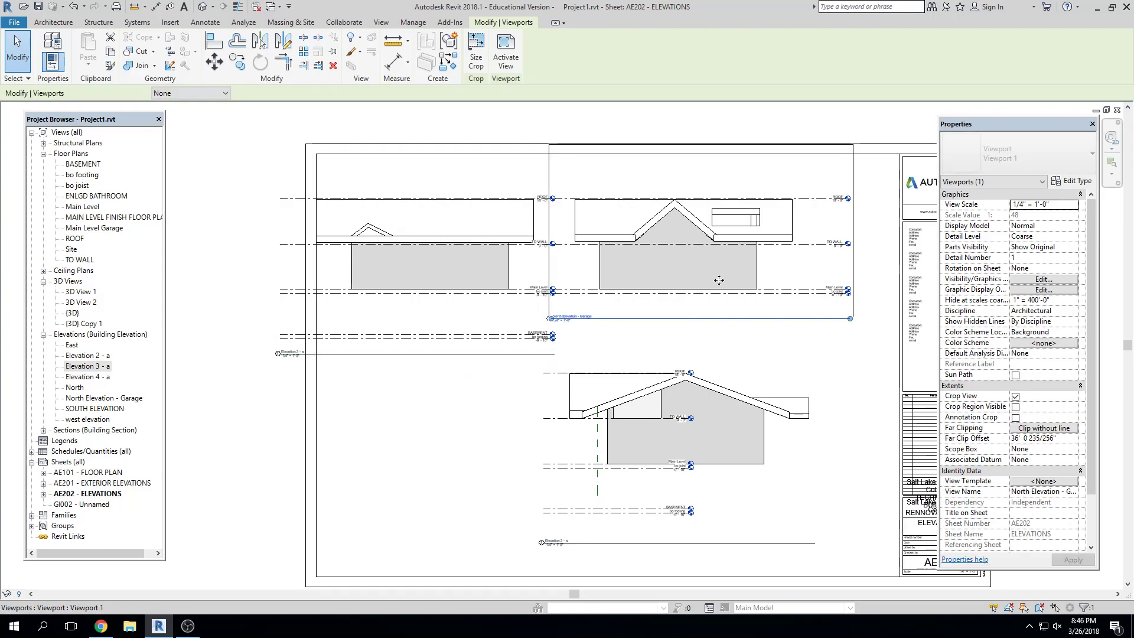
key("Right")
key("Right")
key("Escape")
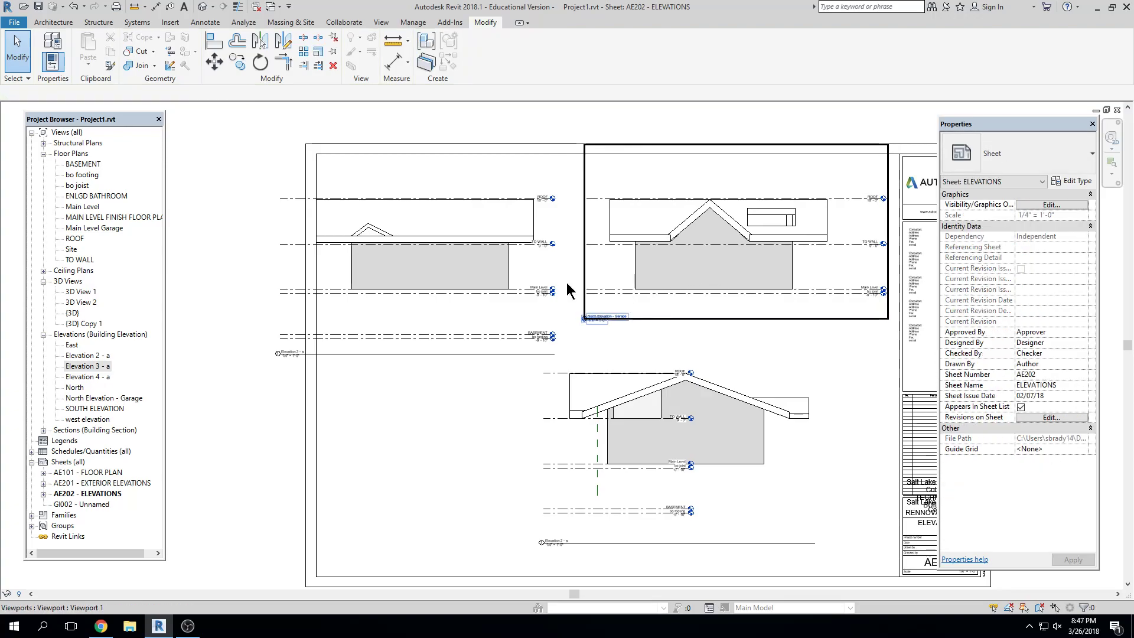
Step: Activate the Elevation 3 - a view, shorten the left ends of its level lines toward the building, and deactivate it
double_click(489, 276)
left_click(303, 290)
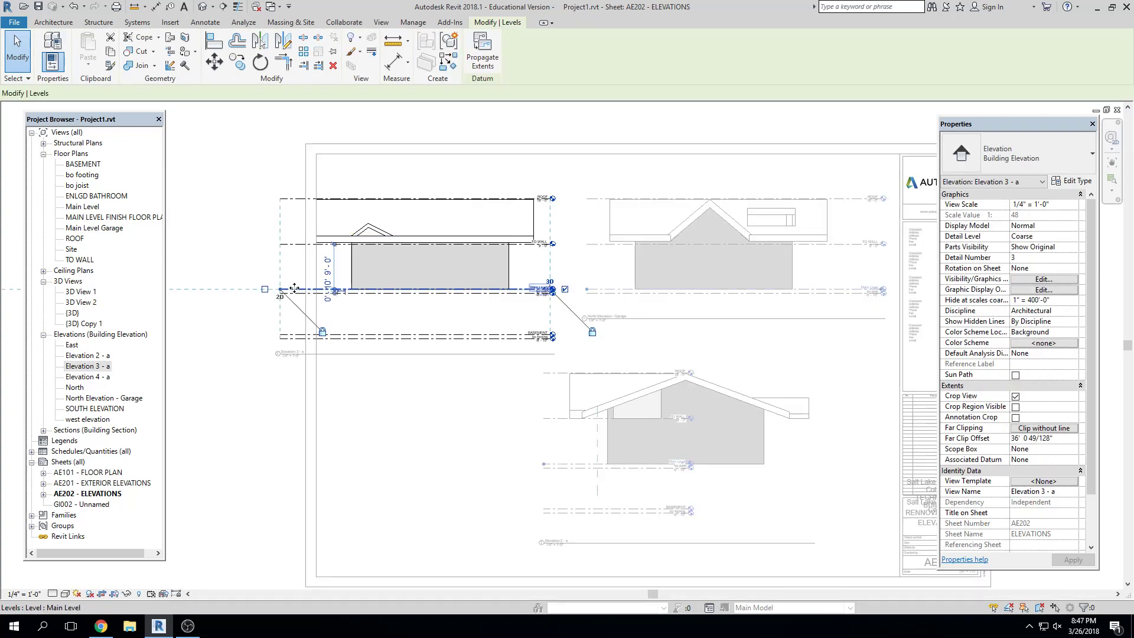
key("Escape")
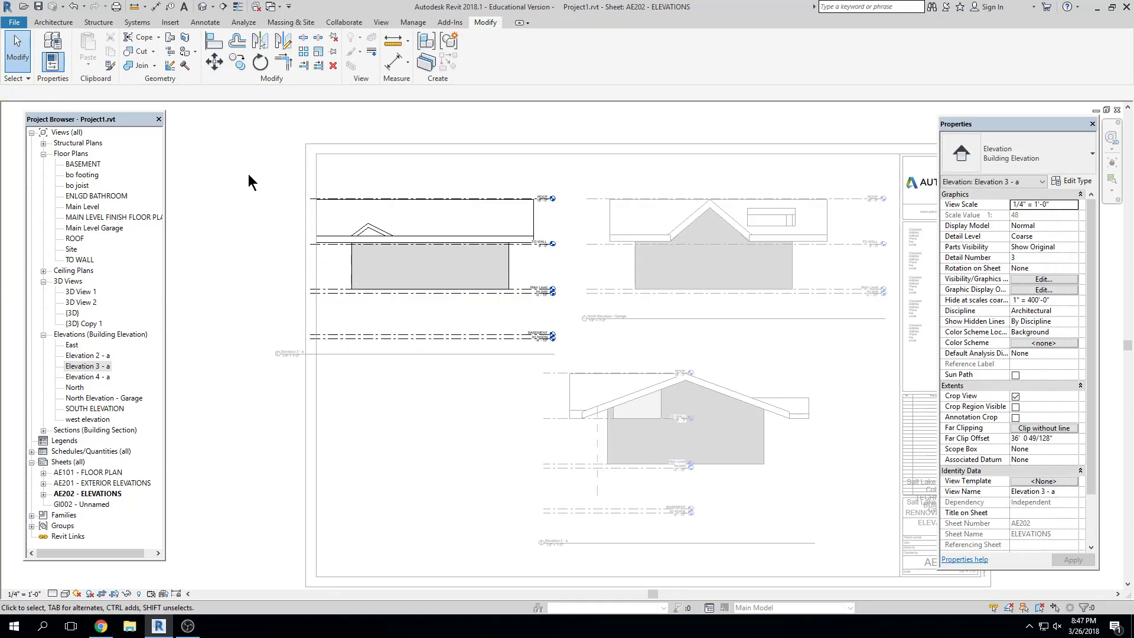
double_click(241, 156)
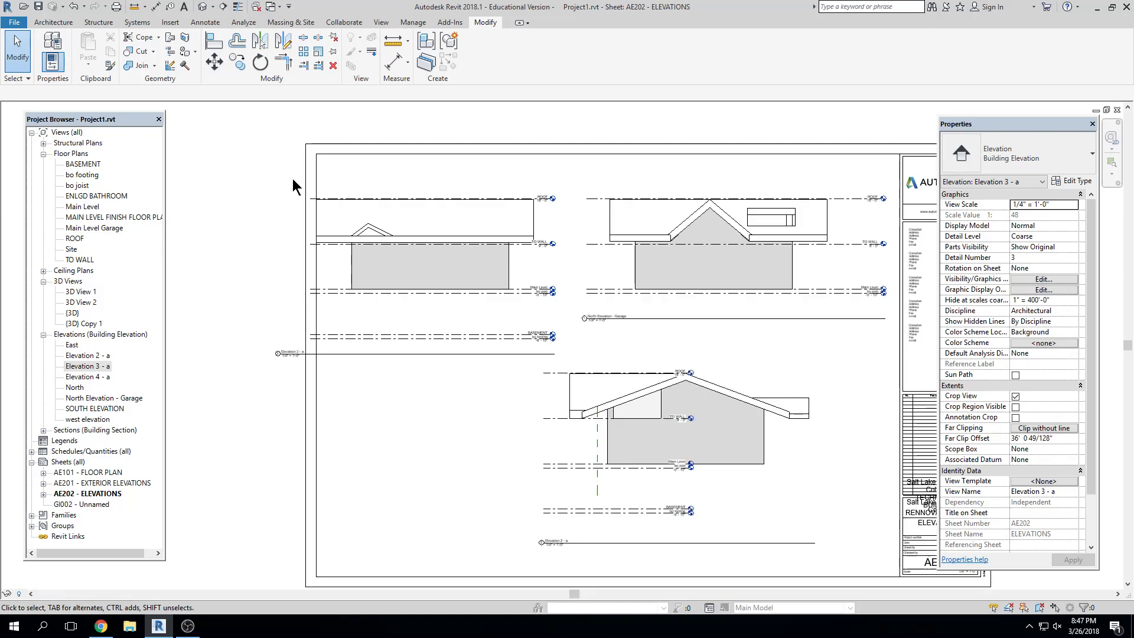
Step: Shift the Elevation 3 - a title to the right and nudge the viewport right until its drawing sits inside the sheet border
left_click(366, 353)
left_click_drag(355, 353, 385, 354)
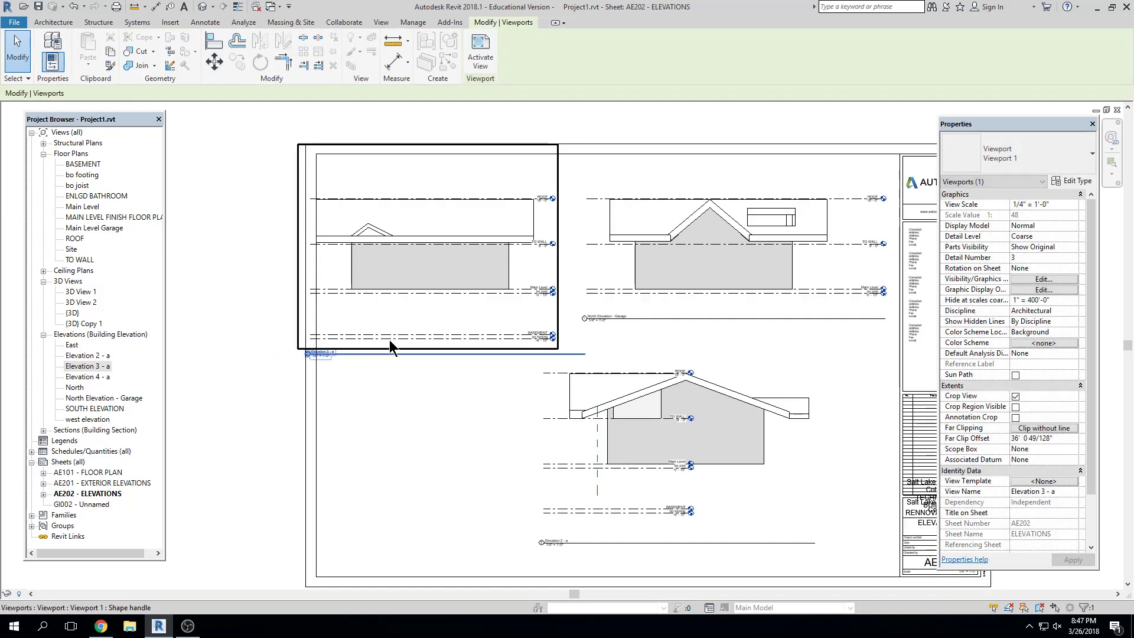
left_click(663, 221)
left_click(507, 264)
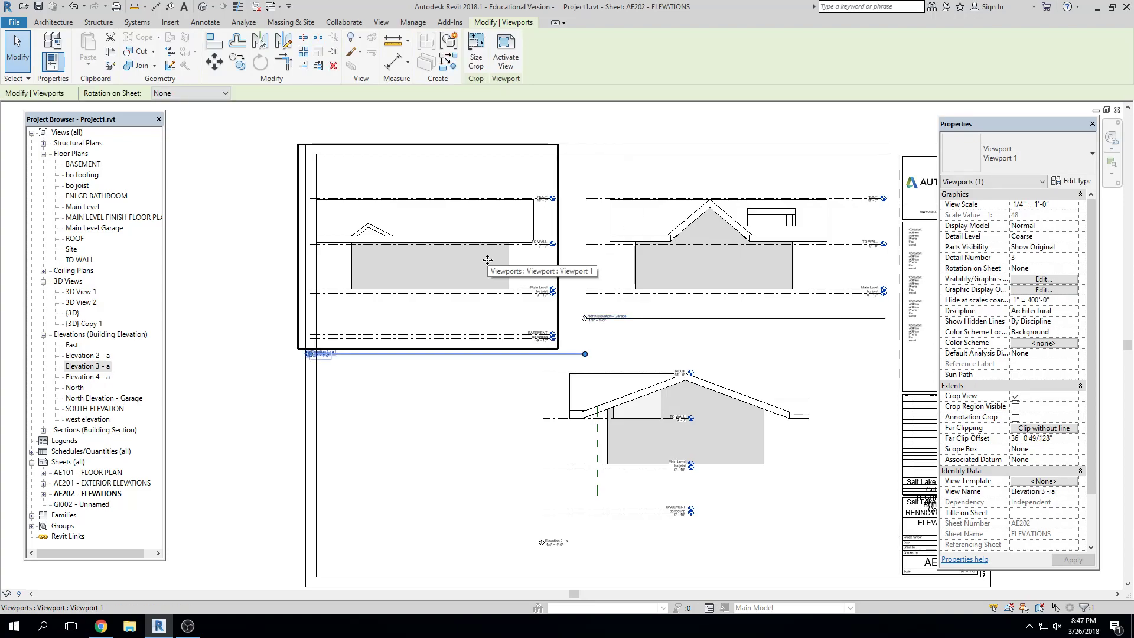
key("Right")
key("Right")
key("Right")
key("Right")
key("Right")
key("Right")
key("Escape")
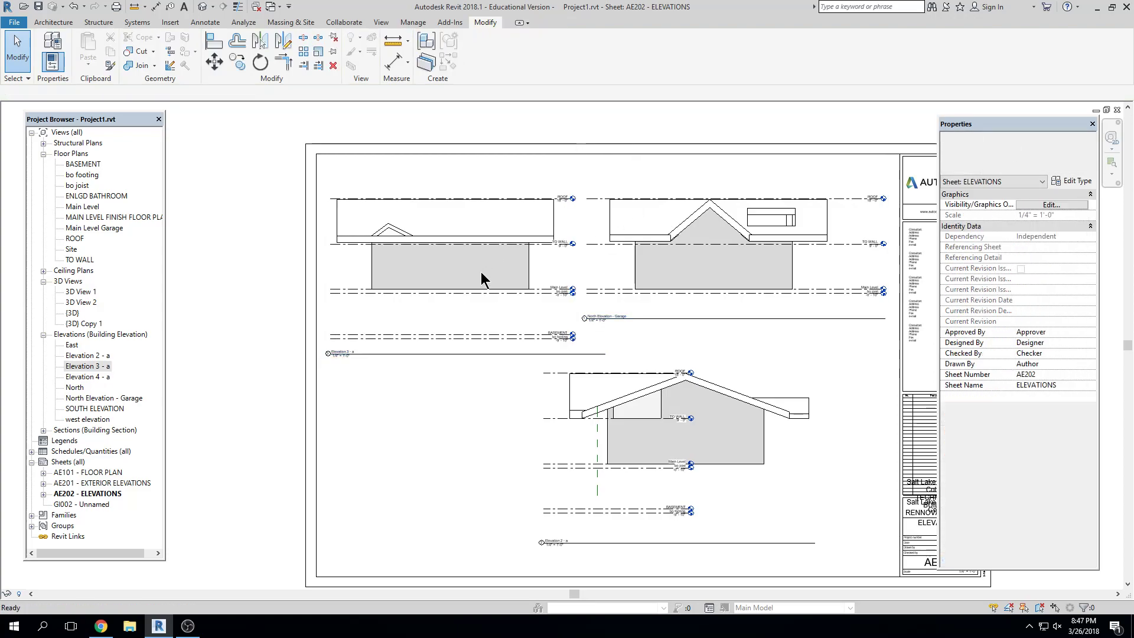
Step: Move the Elevation 2 - a viewport directly beneath Elevation 3 - a, with the starts of their level lines aligned
scroll(479, 273, "down", 2)
left_click(647, 432)
left_click_drag(638, 417, 468, 397)
left_click(602, 544)
scroll(608, 502, "up", 2)
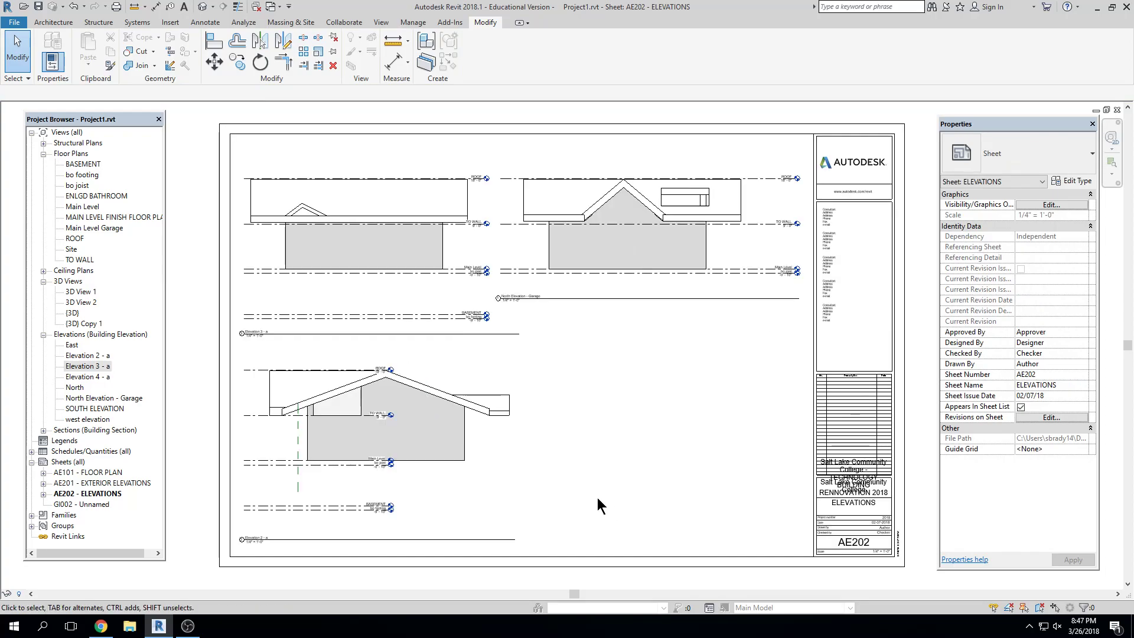
Step: Activate the Elevation 2 - a view, extend its level heads to the right past the roof edge, and deactivate it
double_click(465, 476)
left_click(379, 507)
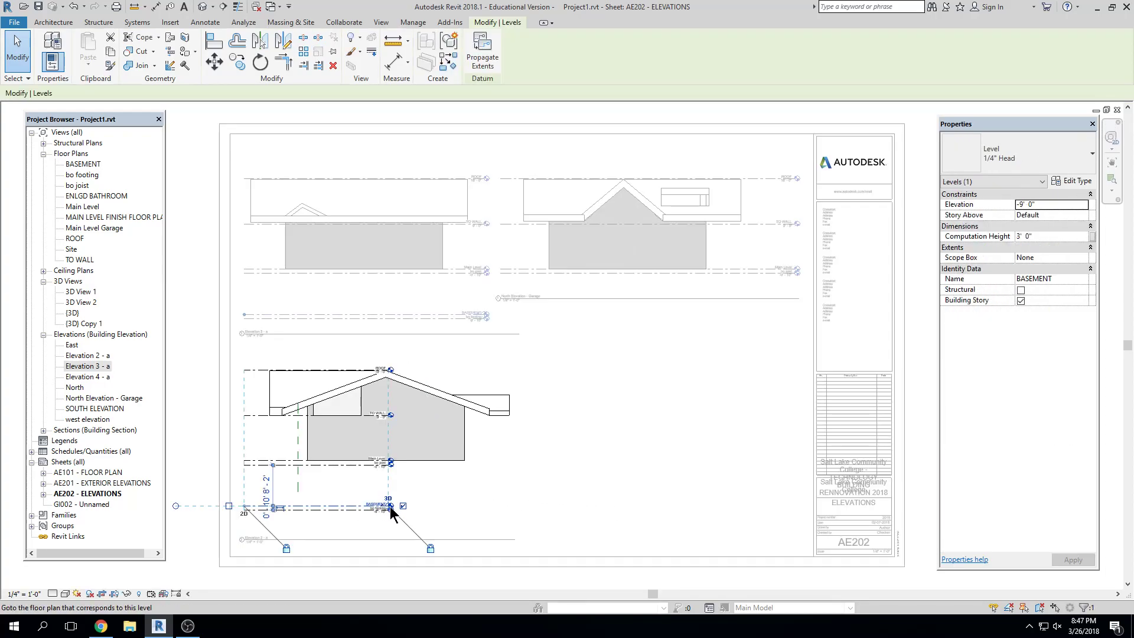
scroll(387, 505, "up", 5)
left_click_drag(389, 506, 807, 483)
middle_click(807, 483)
middle_click(808, 483)
left_click(740, 430)
right_click(727, 413)
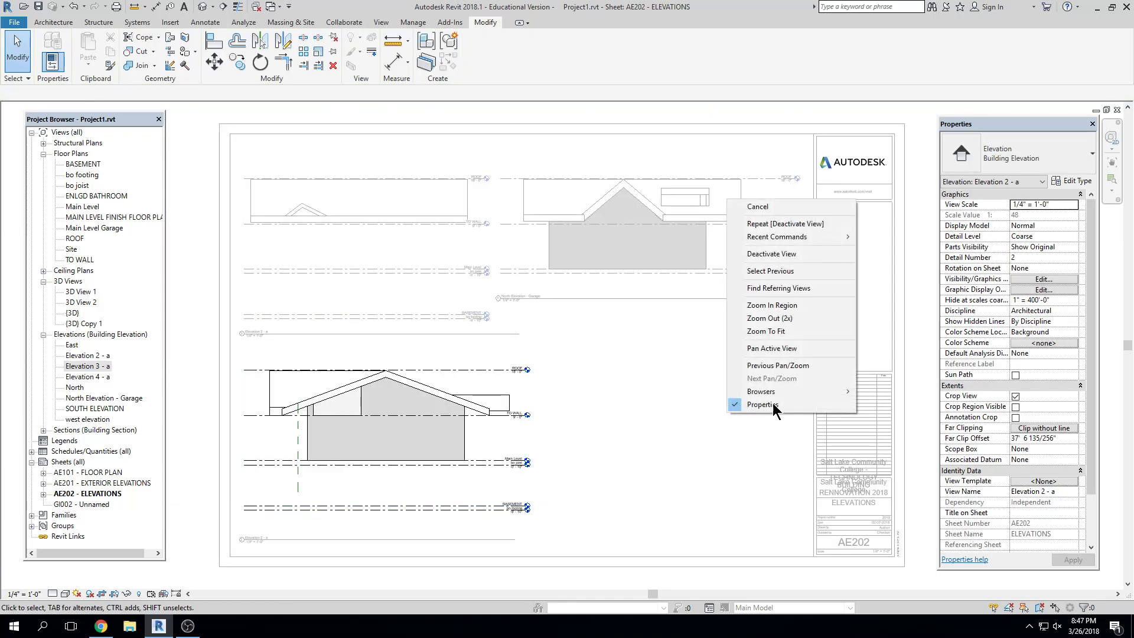
left_click(792, 253)
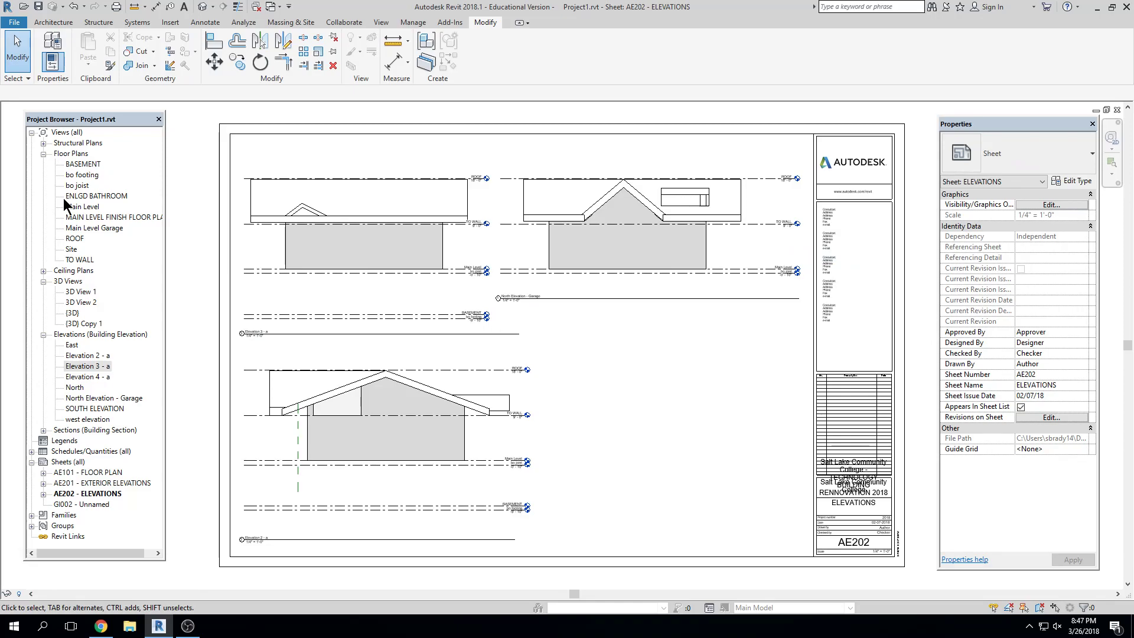
scroll(688, 327, "up", 1)
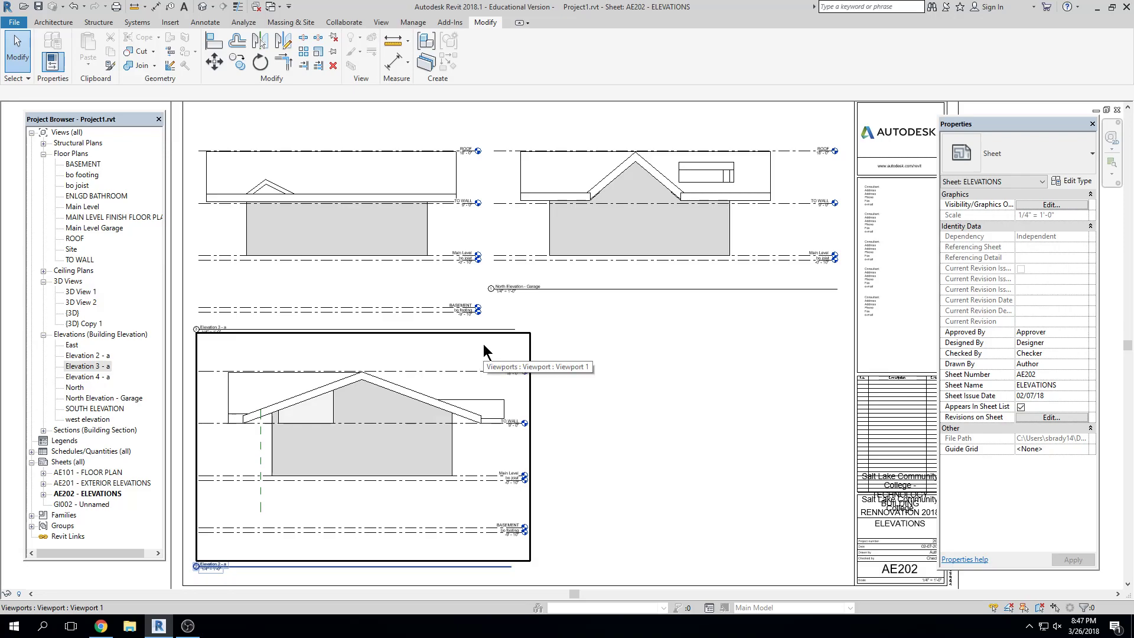
left_click(463, 329)
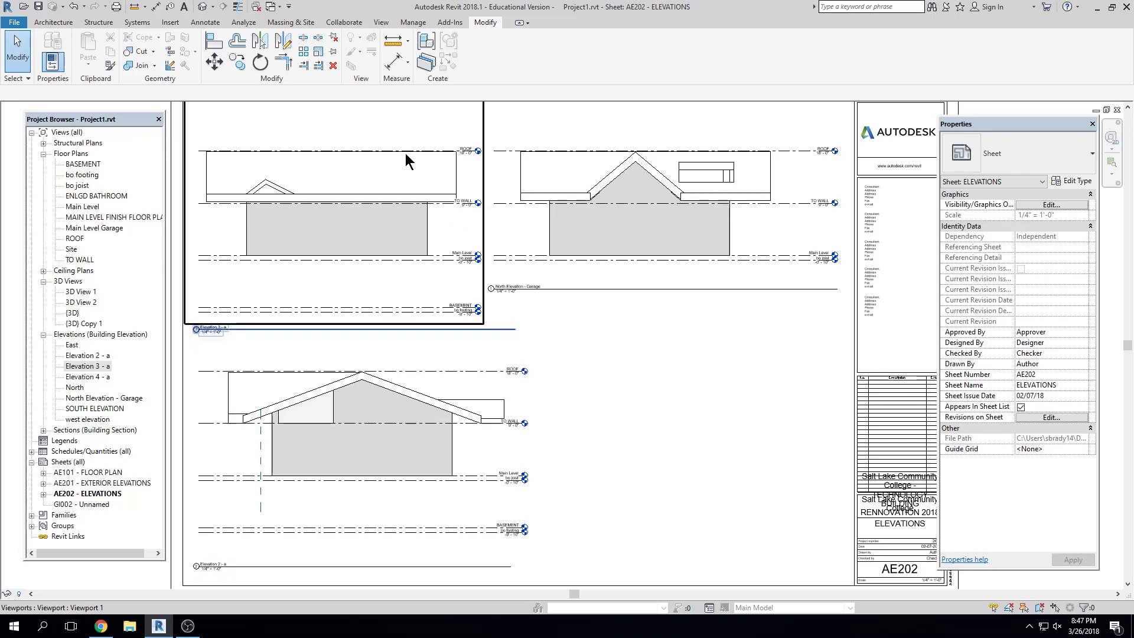
key("Escape")
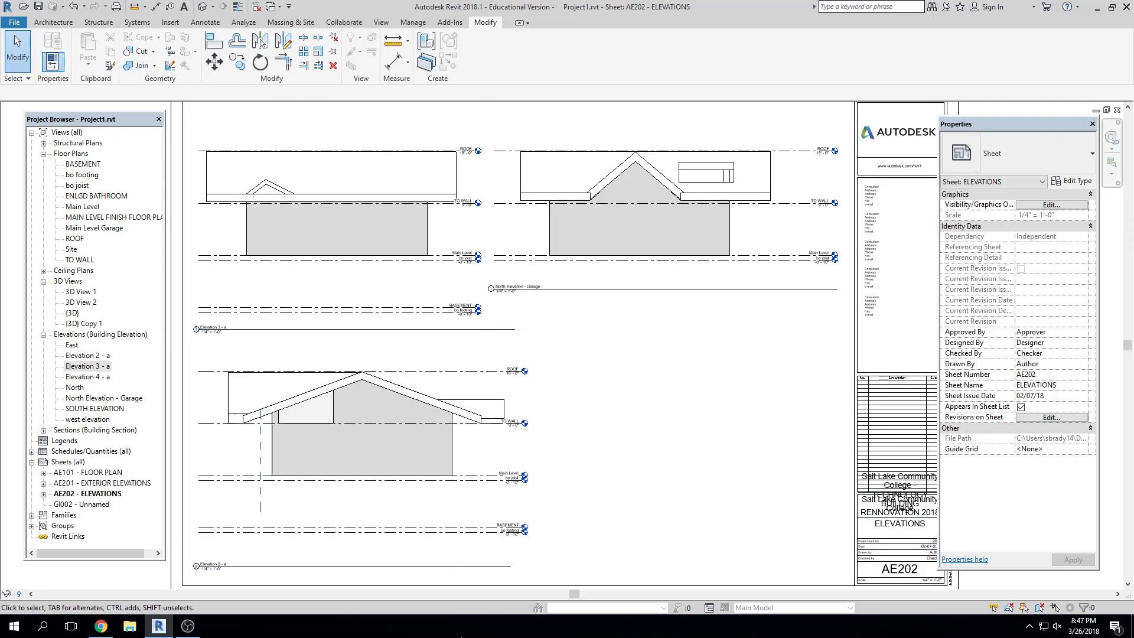
scroll(490, 346, "down", 3)
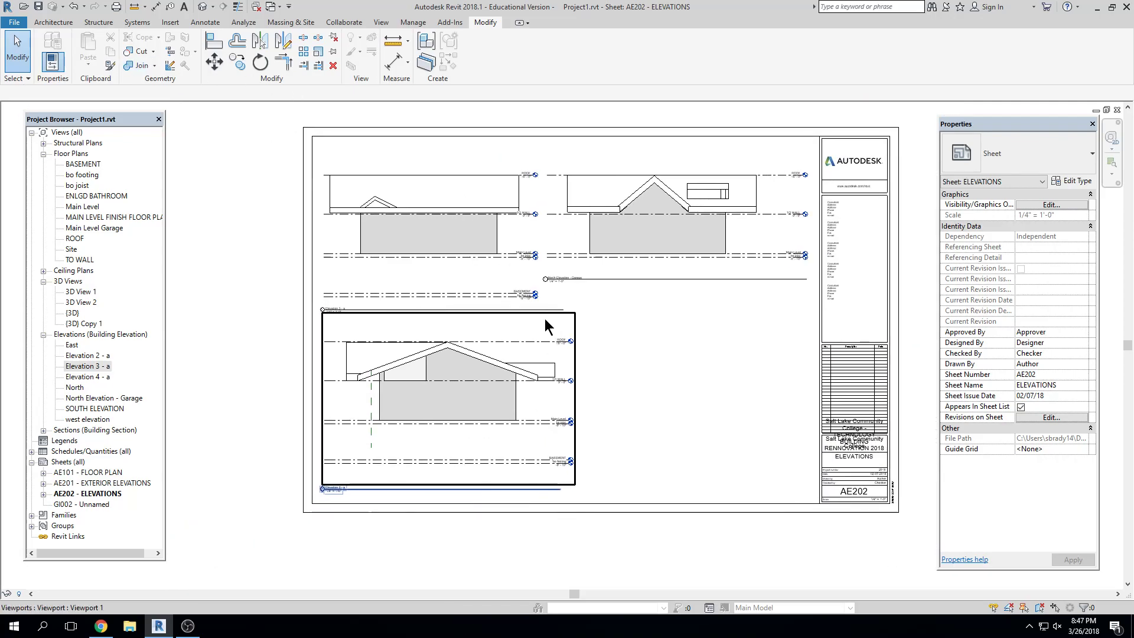
scroll(545, 320, "up", 1)
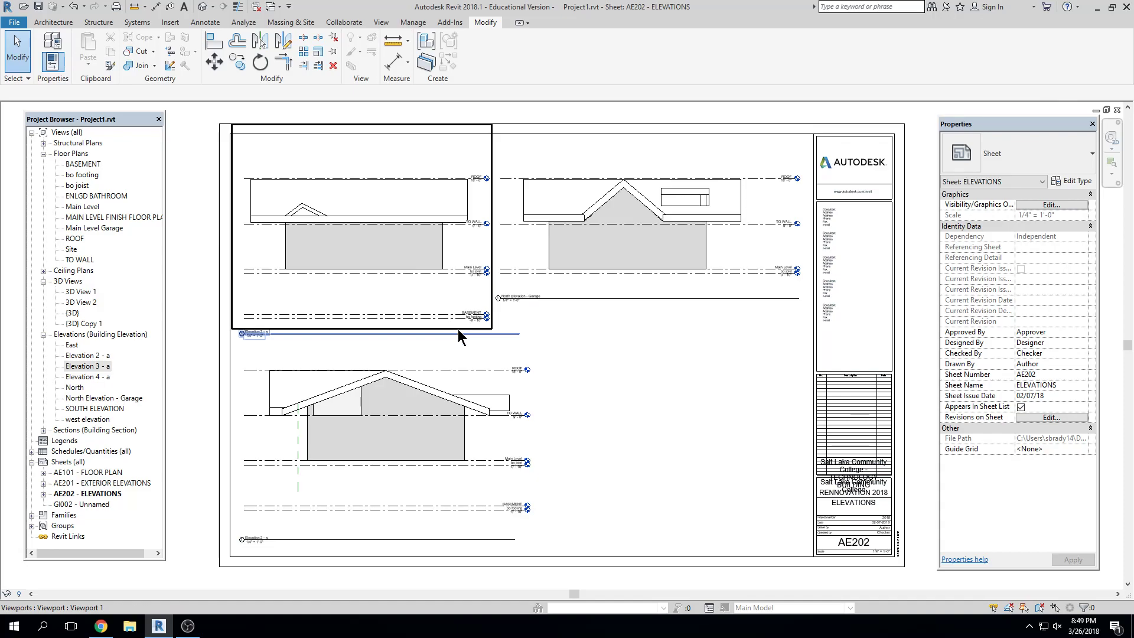
Step: Open the Main Level floor plan and examine the stair to the basement and the exterior door near it
left_click(87, 163)
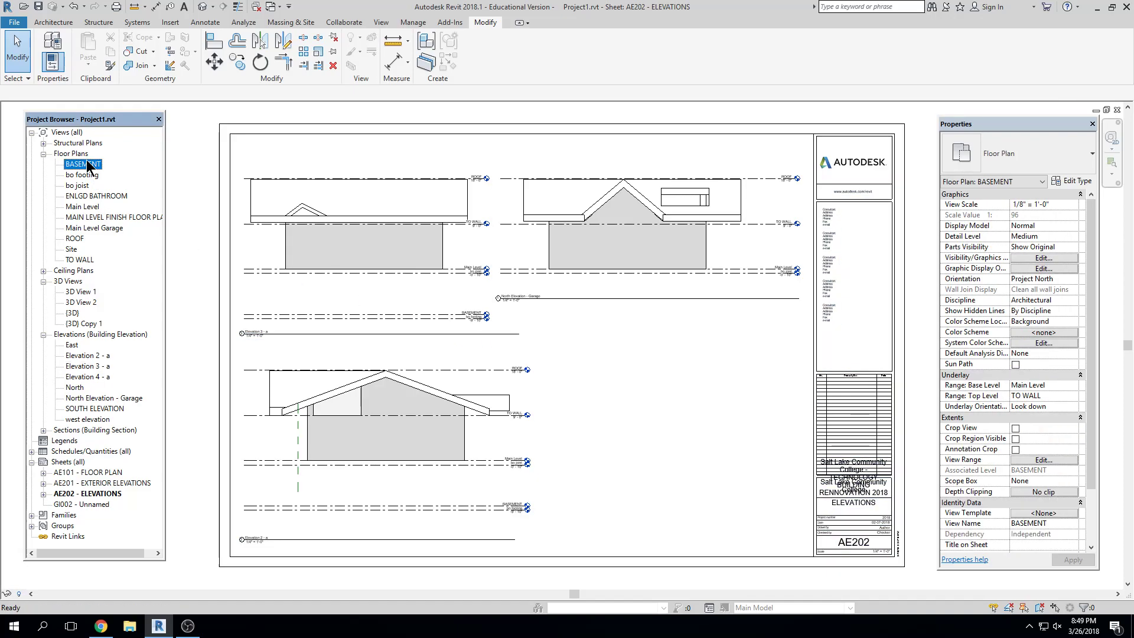
double_click(84, 207)
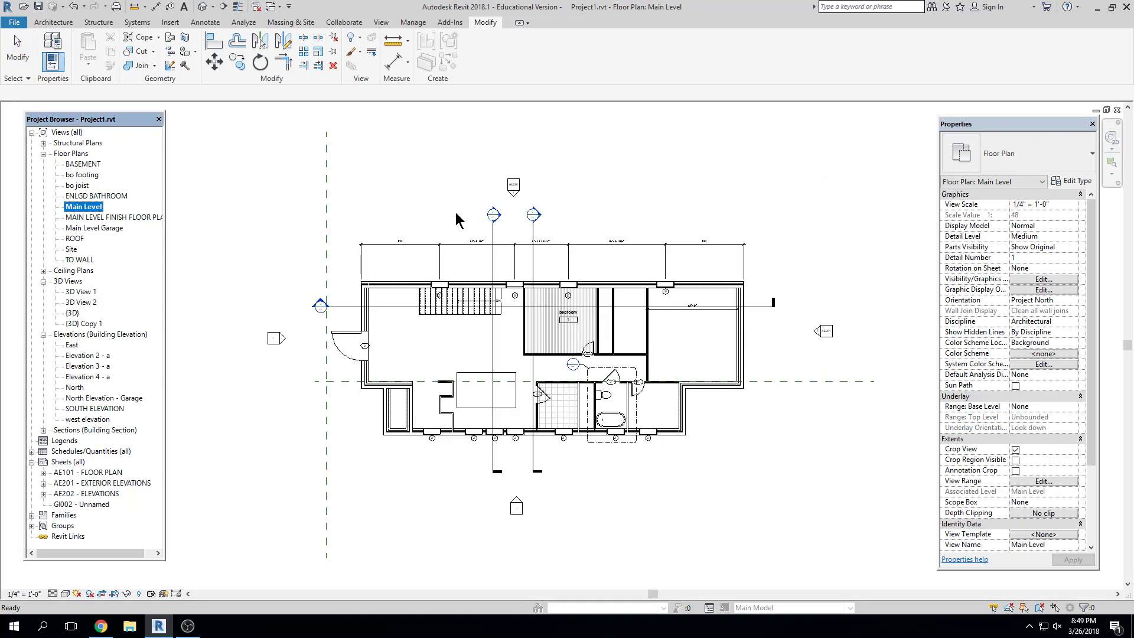
left_click(367, 265)
scroll(458, 272, "up", 2)
scroll(376, 386, "up", 3)
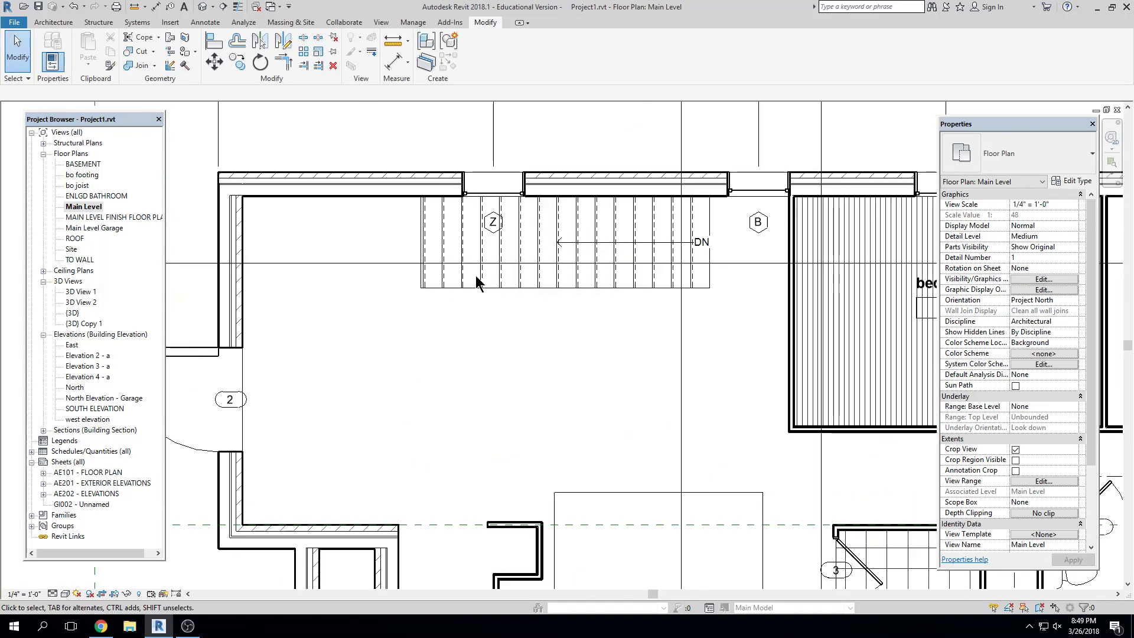
left_click(90, 207)
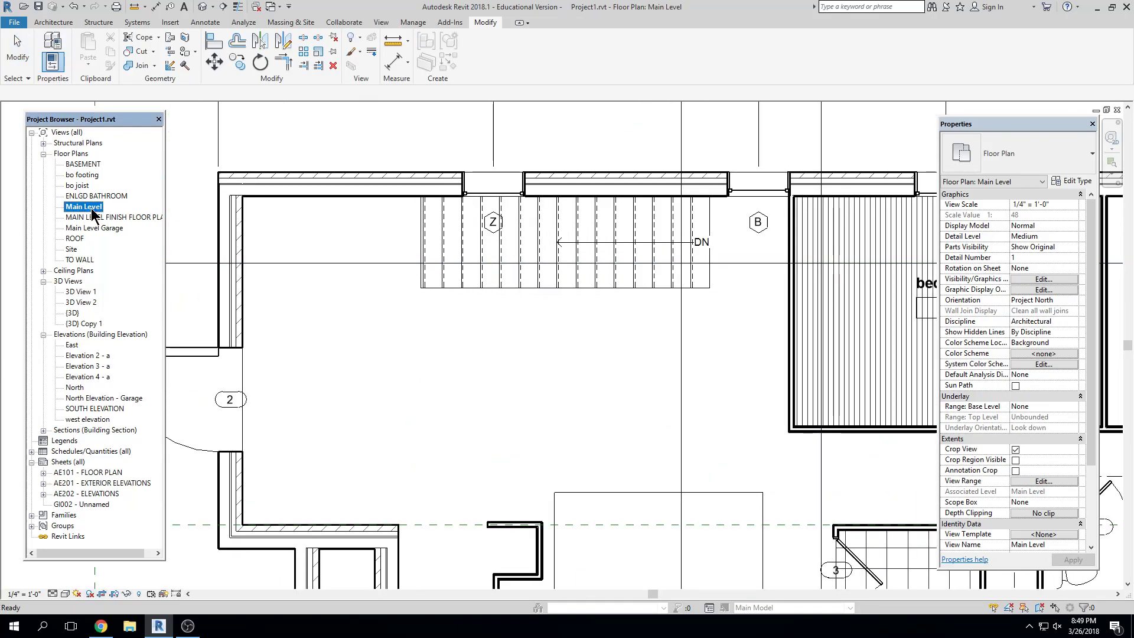
left_click(444, 283)
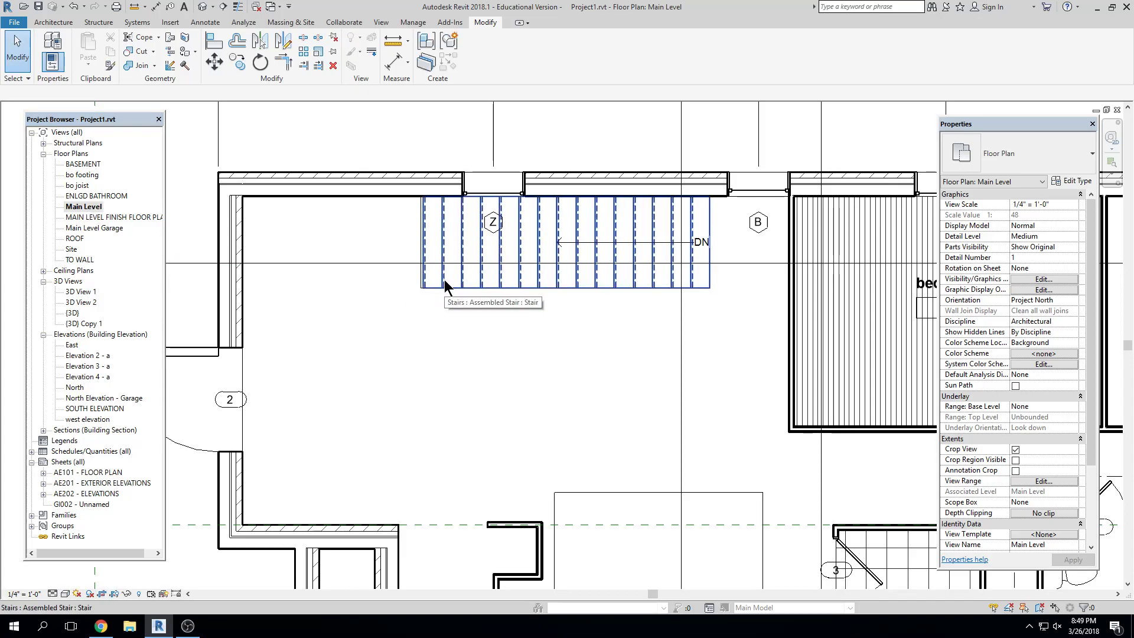
left_click(430, 228)
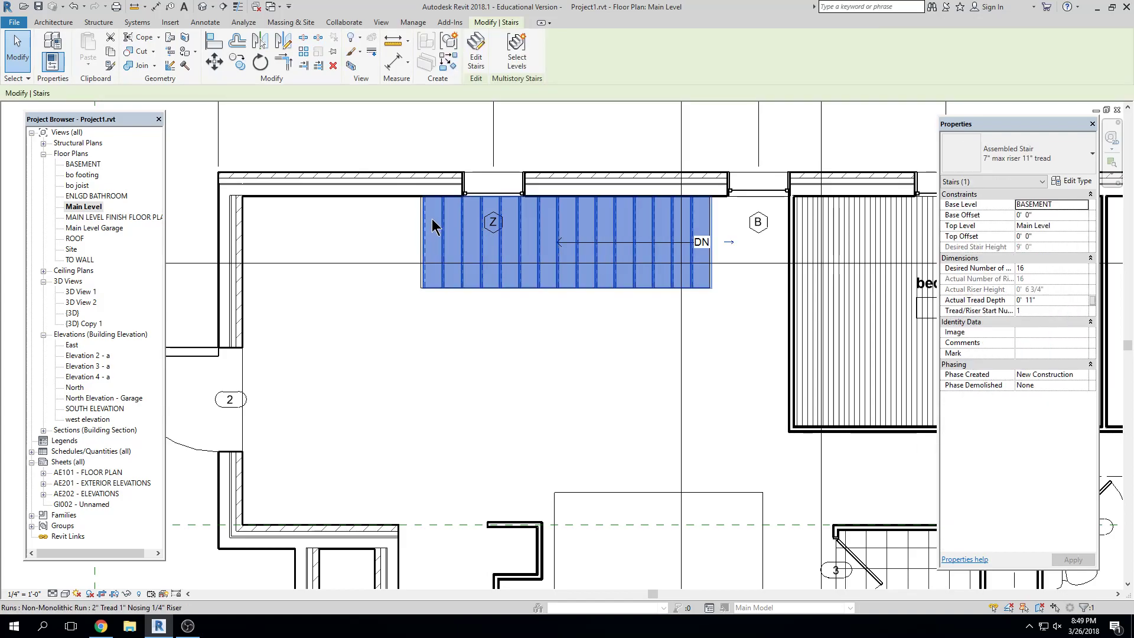
left_click(546, 351)
scroll(484, 314, "down", 1)
middle_click_drag(485, 314, 655, 218)
middle_click_drag(345, 280, 371, 295)
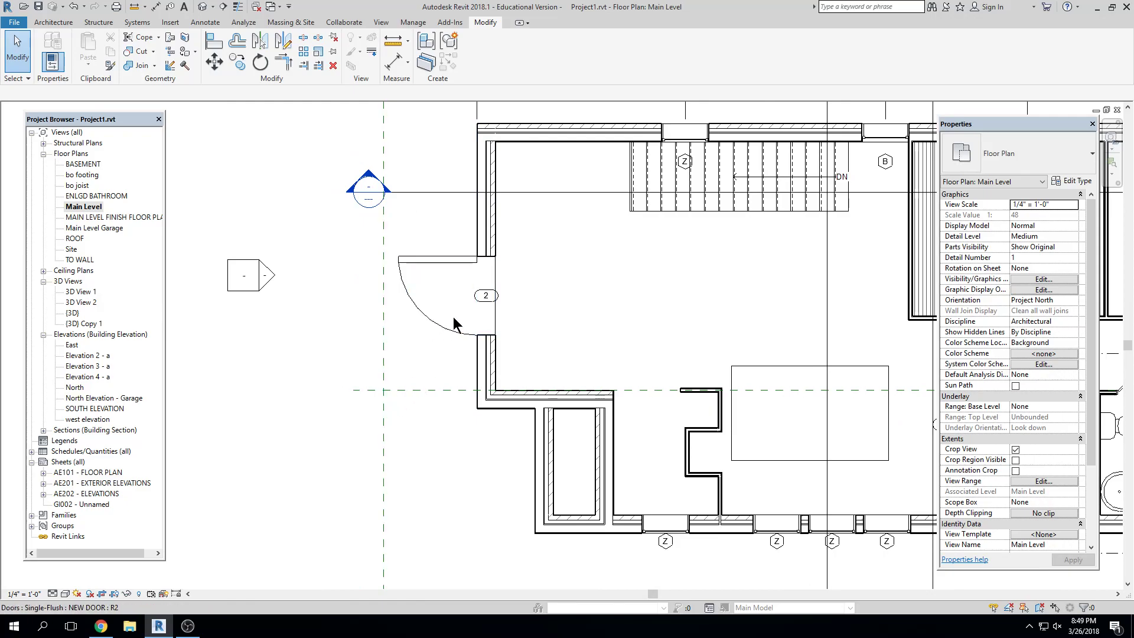
Step: Open SECTION 1 from its plan marker, examine the stair, floor and exterior wall, and close the section view
double_click(367, 187)
middle_click_drag(378, 472, 263, 425)
scroll(613, 436, "down", 2)
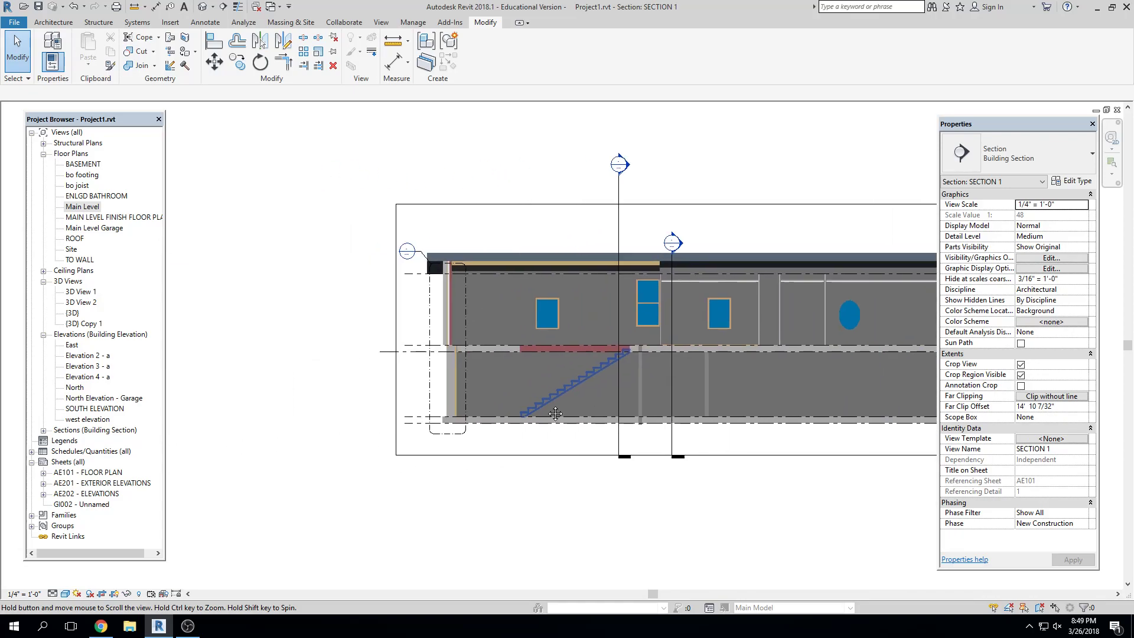
scroll(384, 346, "up", 5)
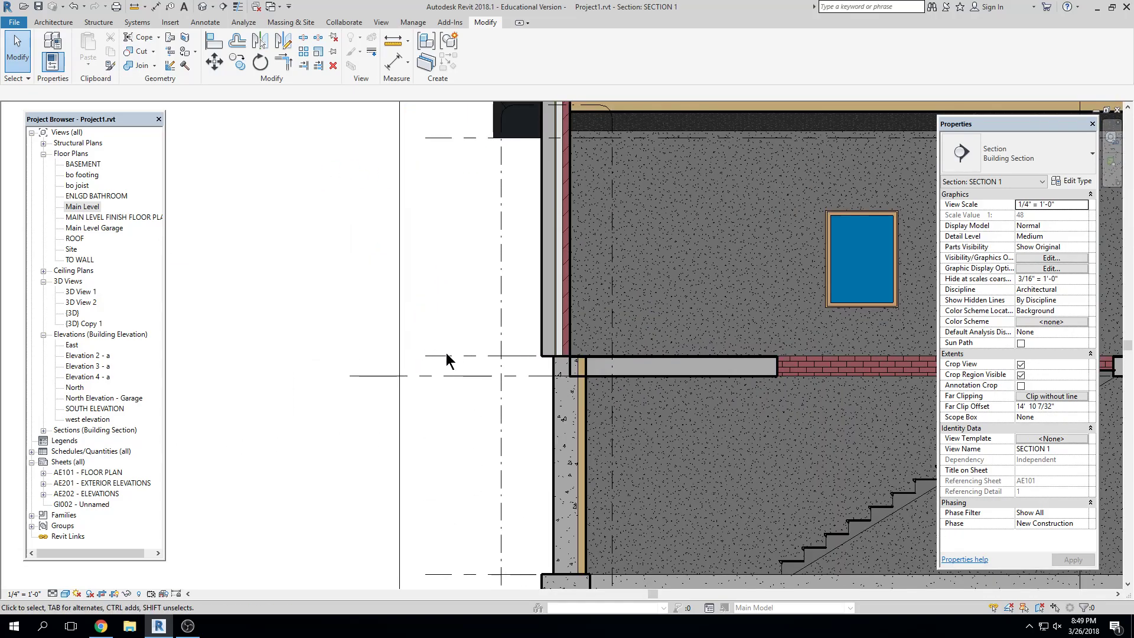
scroll(452, 360, "down", 3)
scroll(439, 370, "down", 1)
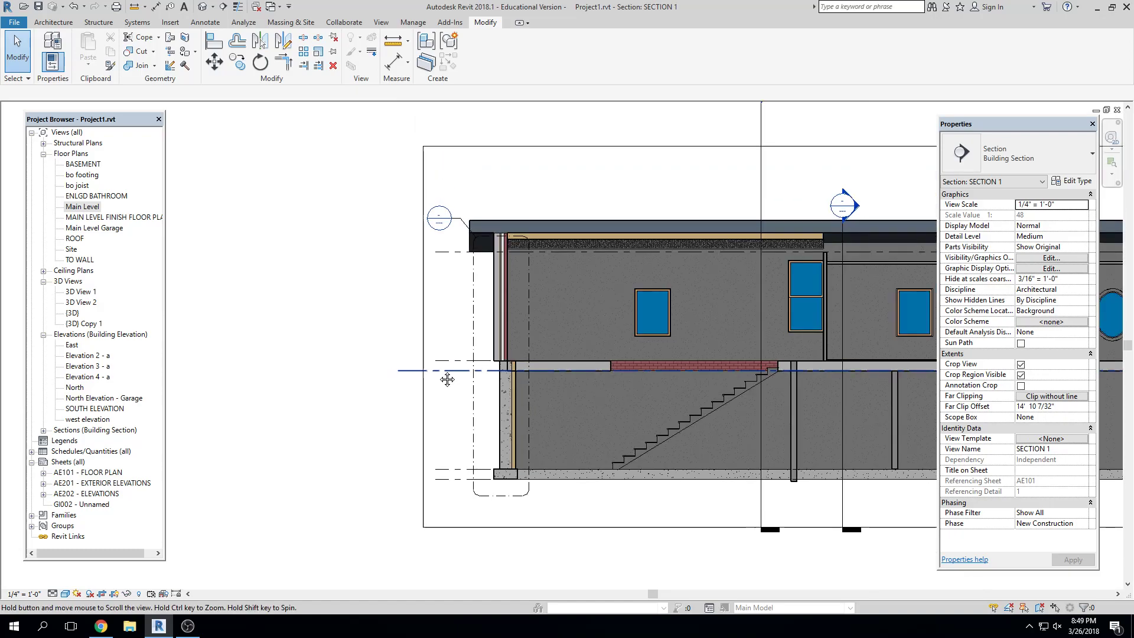
middle_click_drag(443, 379, 354, 379)
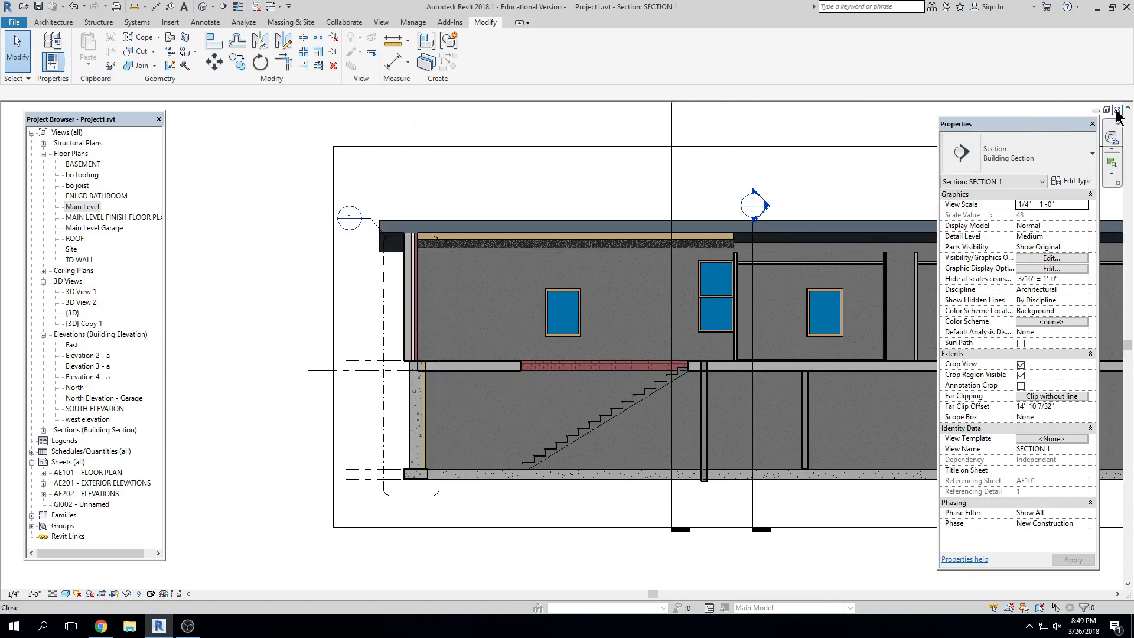
left_click(1117, 110)
Step: Move the SECTION 1 line down in the Main Level plan so it cuts through exterior door 2 instead of the stair
scroll(519, 283, "down", 2)
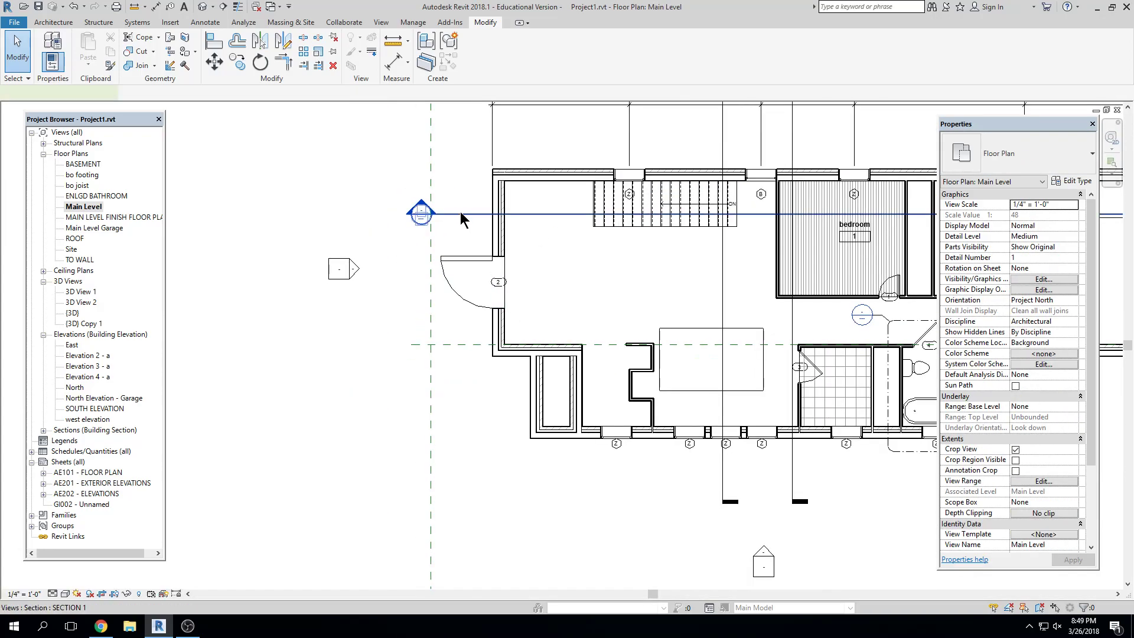
left_click(460, 213)
left_click_drag(459, 213, 465, 274)
left_click(473, 280)
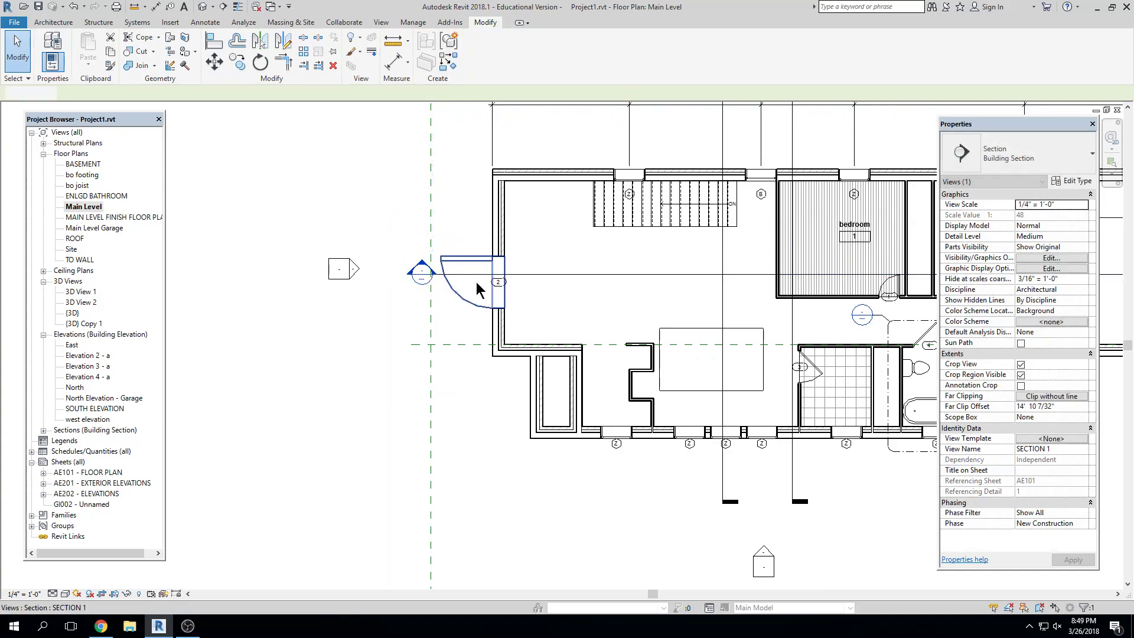
Step: Reopen SECTION 1 and examine the Main Level line and the exterior door where the section cuts the end wall
middle_click_drag(485, 314, 478, 276)
double_click(415, 235)
middle_click_drag(373, 321, 504, 287)
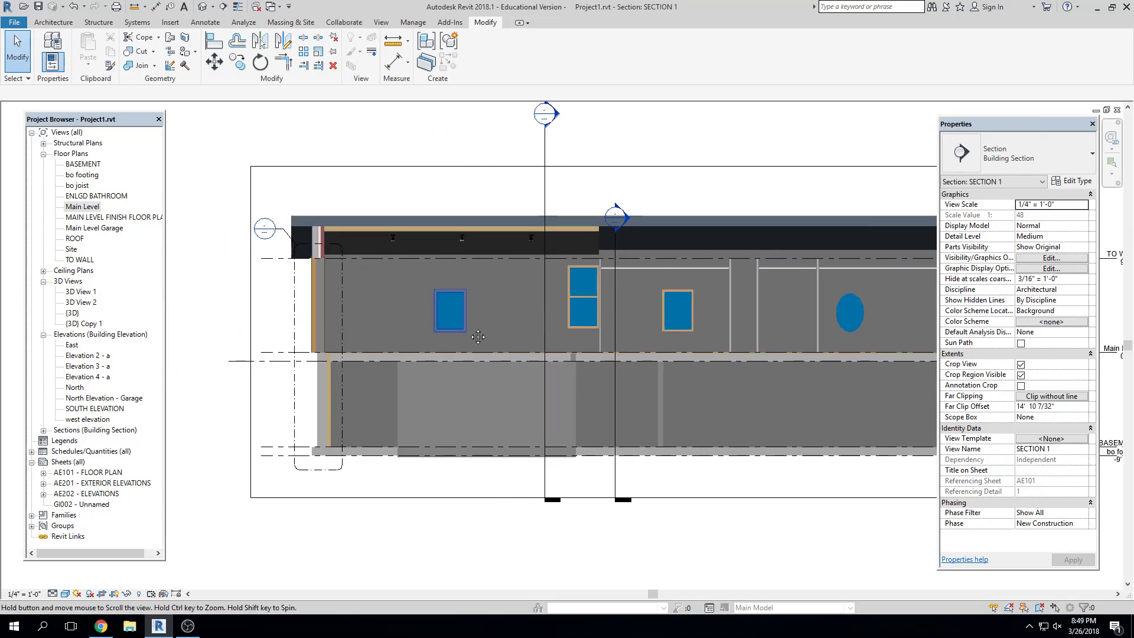
left_click(277, 352)
scroll(278, 349, "down", 3)
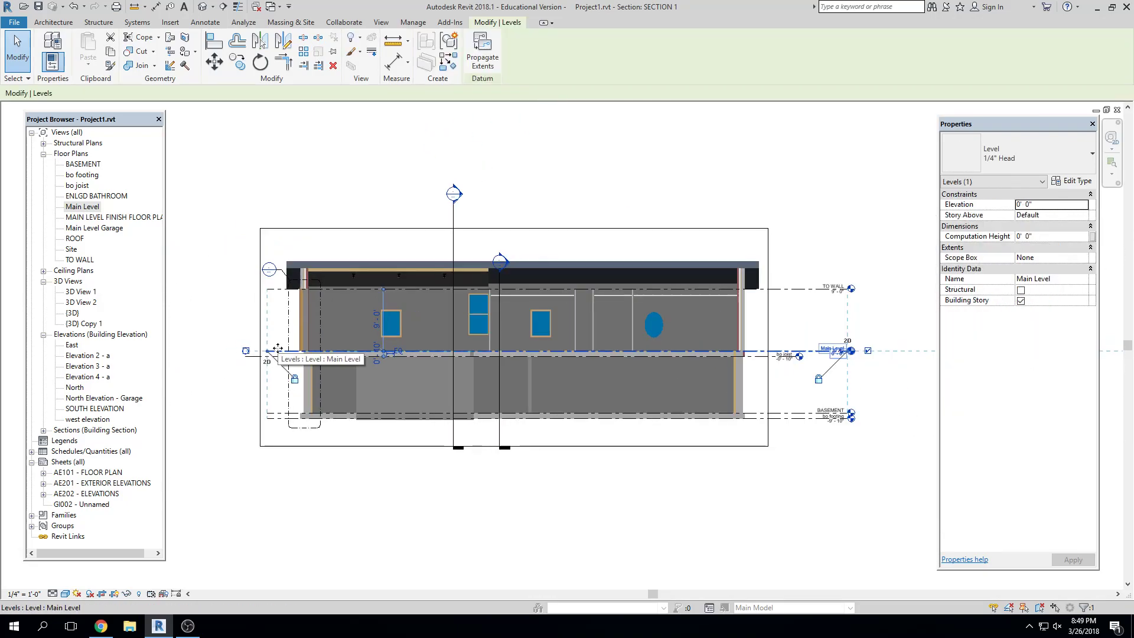
scroll(290, 300, "up", 10)
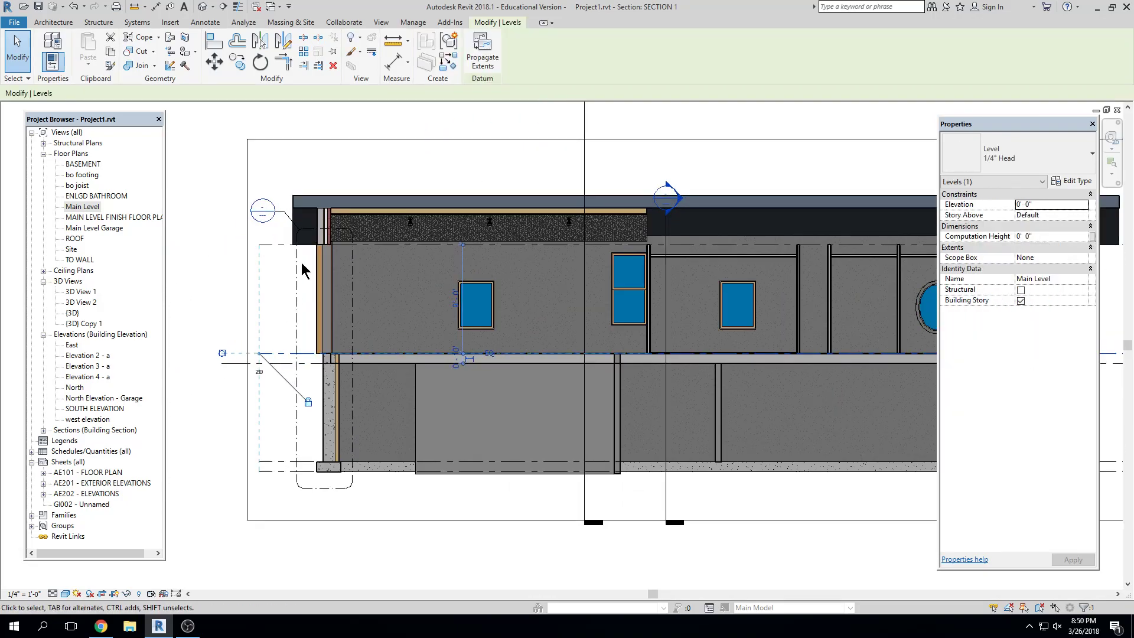
key("Escape")
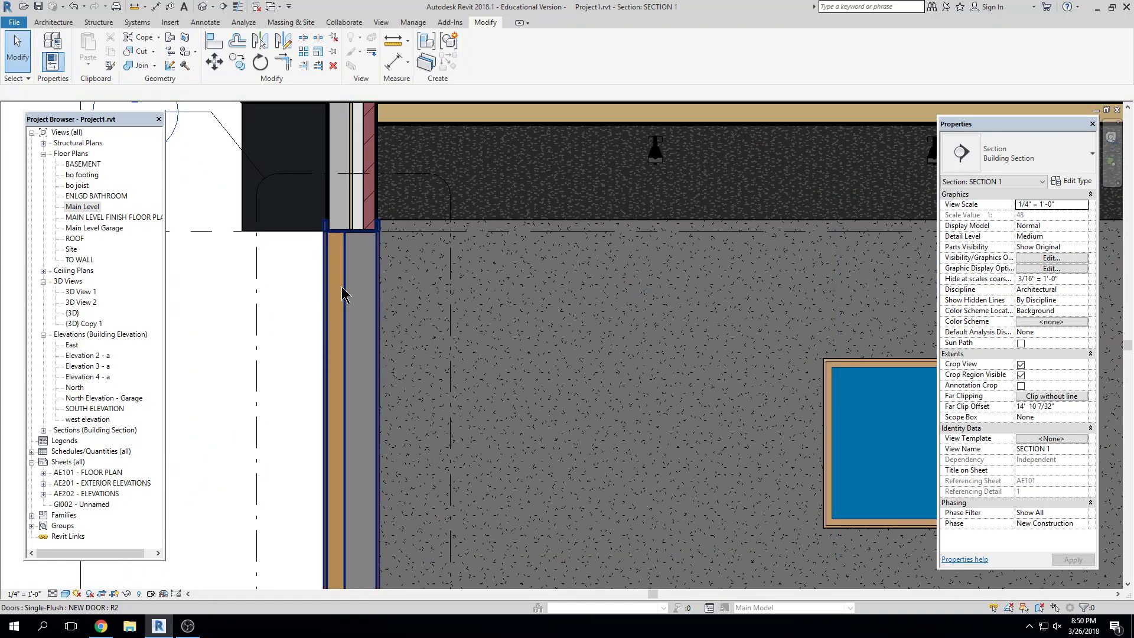
Step: Hide the crop region boundary of the SECTION 1 view
scroll(319, 437, "down", 5)
middle_click_drag(308, 449, 302, 352)
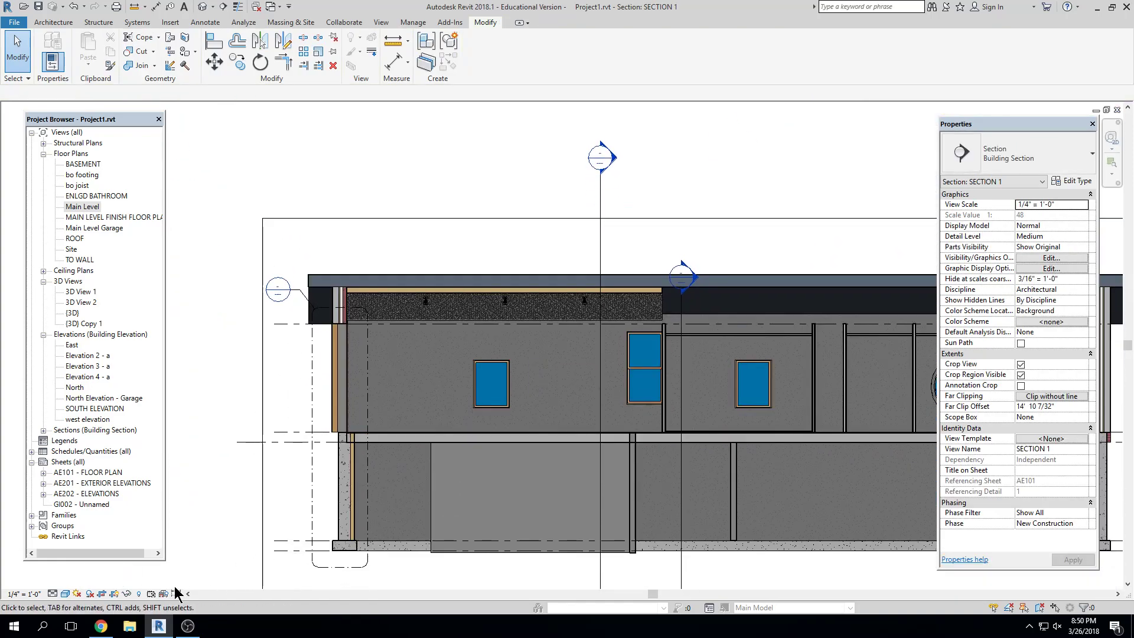
left_click(112, 595)
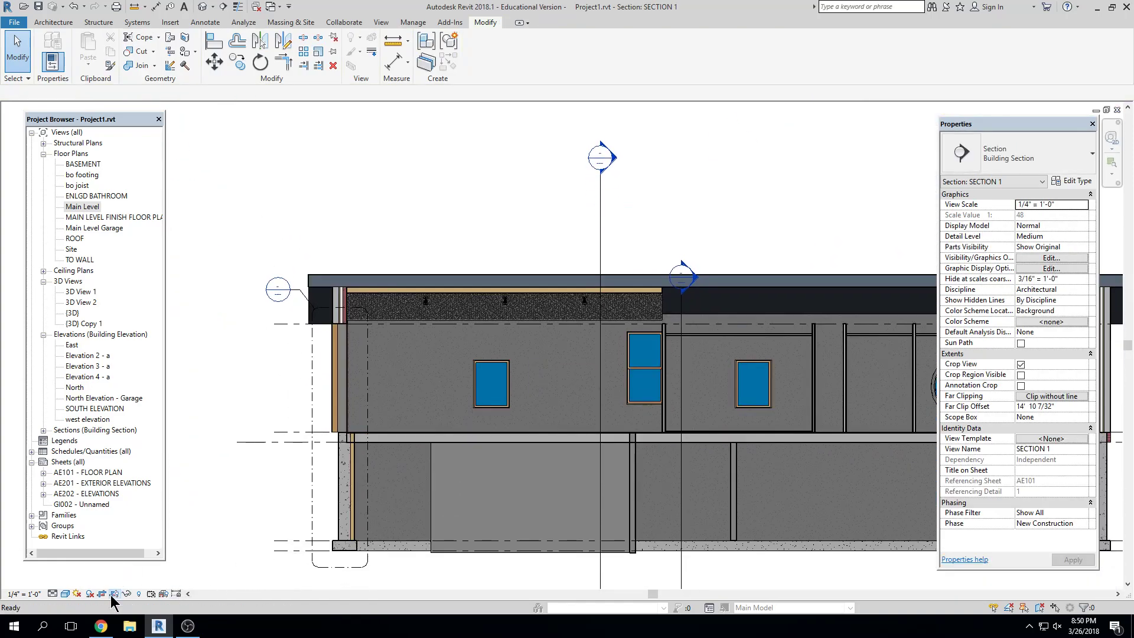
left_click(277, 442)
key("Escape")
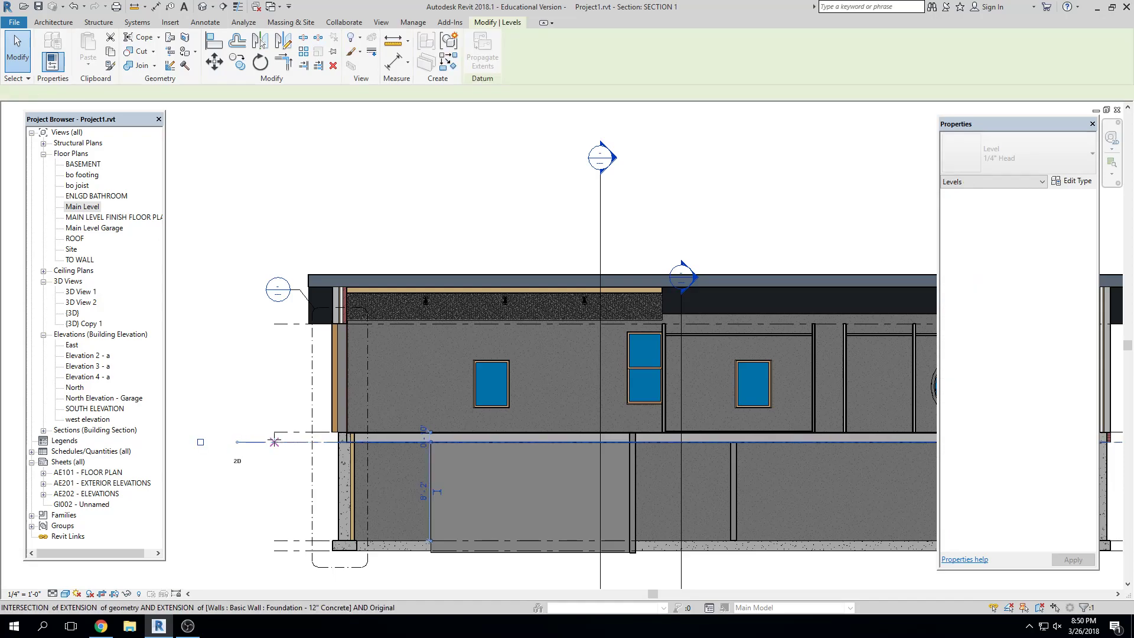
Step: Pull the aligned level heads, including TO WALL, closer to the building's end wall in SECTION 1
scroll(294, 434, "down", 2)
middle_click_drag(294, 434, 326, 375)
mouse_move(323, 286)
middle_mouse_down()
mouse_move(179, 286)
mouse_move(336, 279)
middle_mouse_up()
scroll(179, 283, "down", 2)
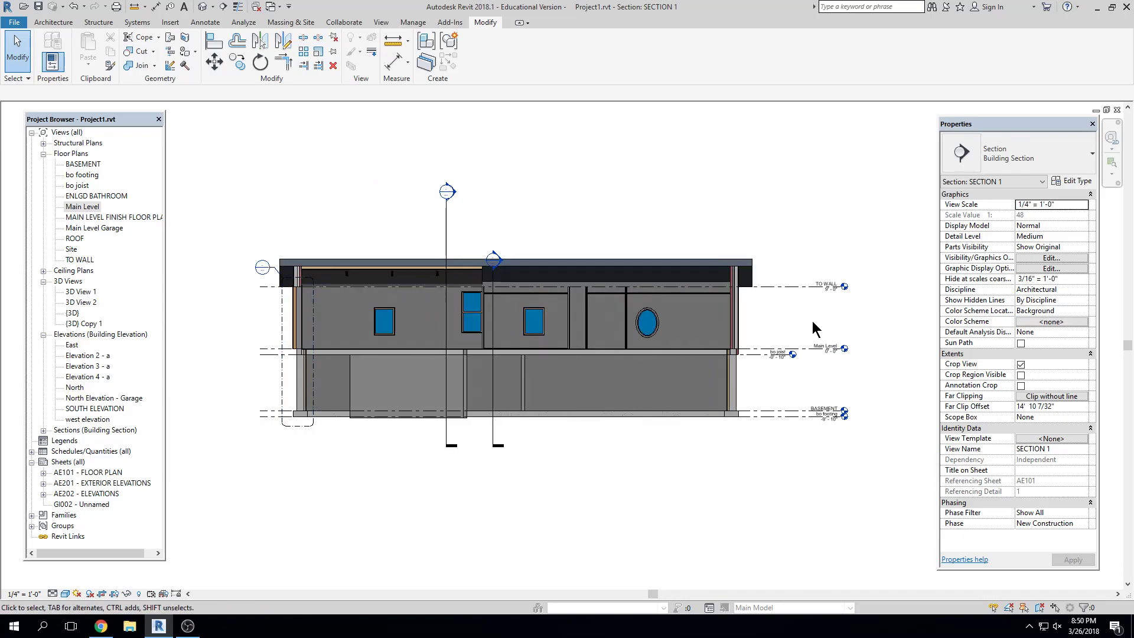
left_click(803, 287)
scroll(827, 286, "up", 3)
left_click_drag(840, 287, 747, 286)
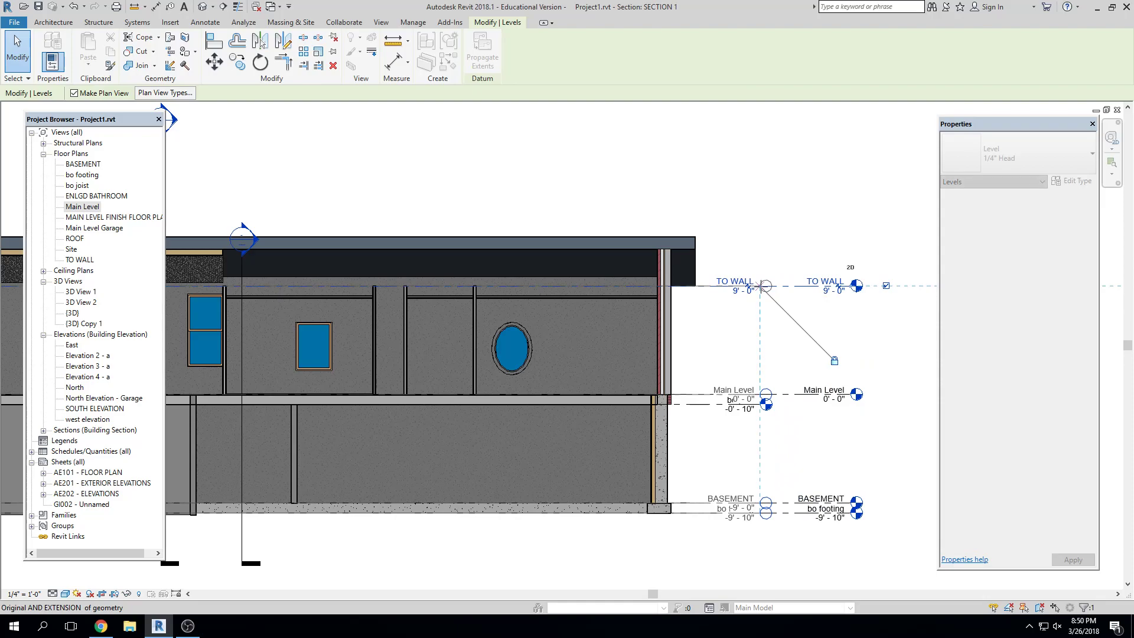
left_click(812, 339)
scroll(792, 354, "down", 4)
middle_click_drag(797, 360, 888, 376)
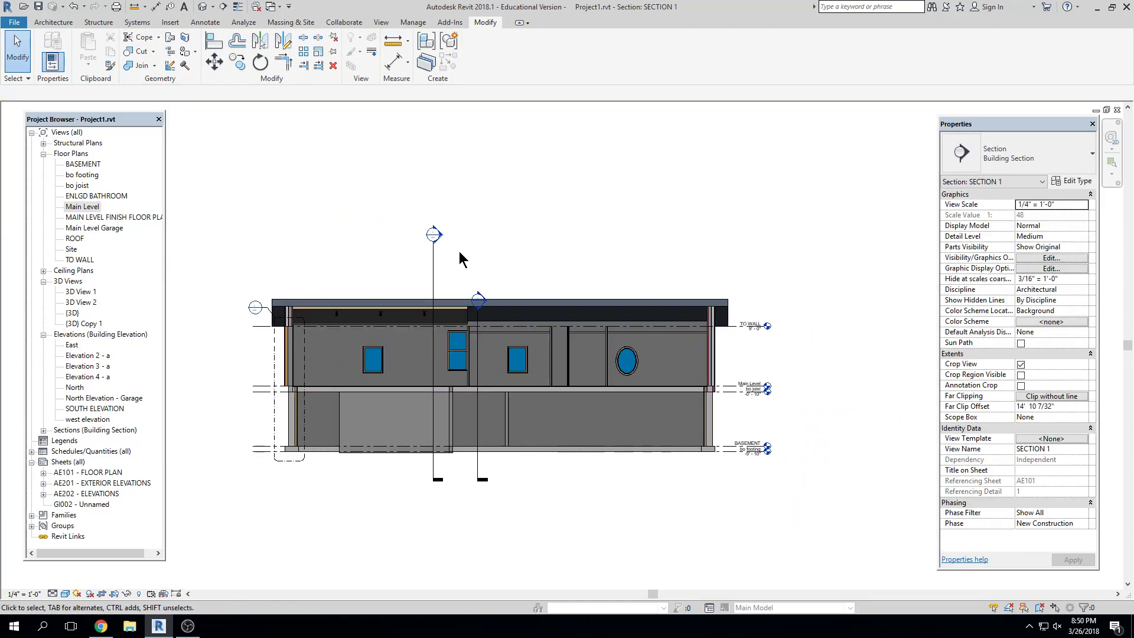
Step: Place a new level across the section between bo joist and BASEMENT, at about -3' 10"
left_click(53, 22)
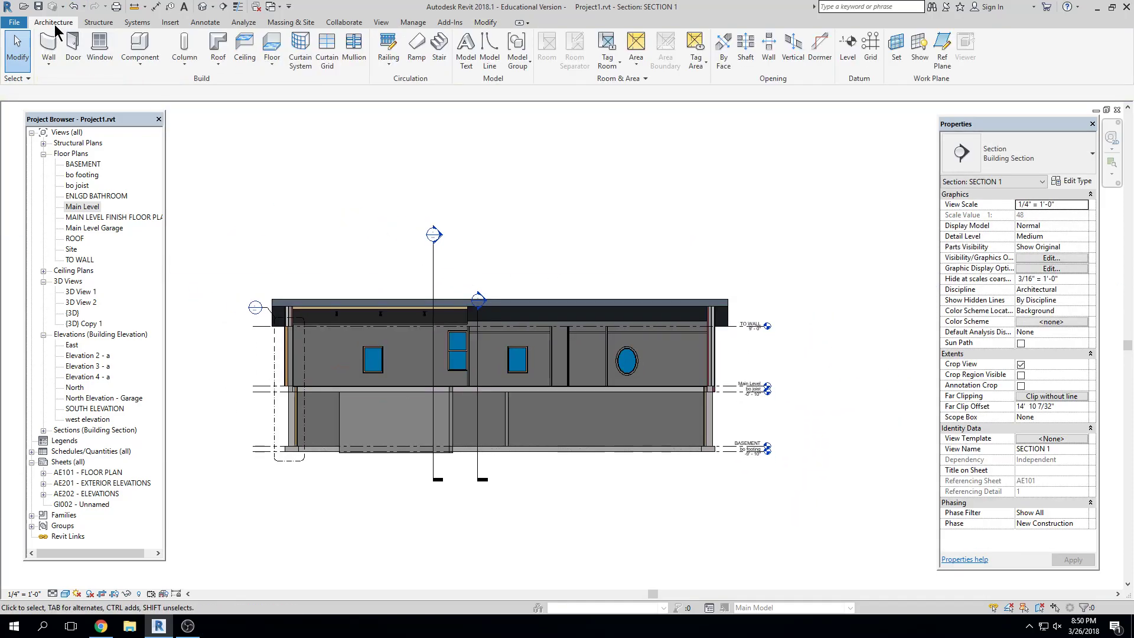
left_click(847, 50)
middle_click_drag(247, 407, 305, 354)
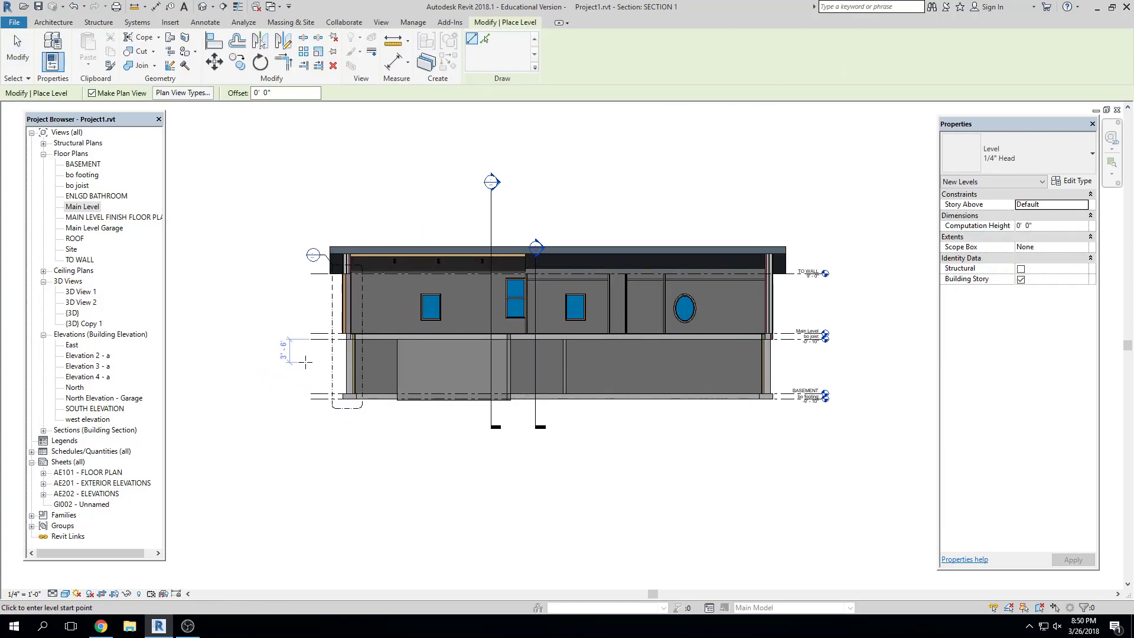
left_click(288, 355)
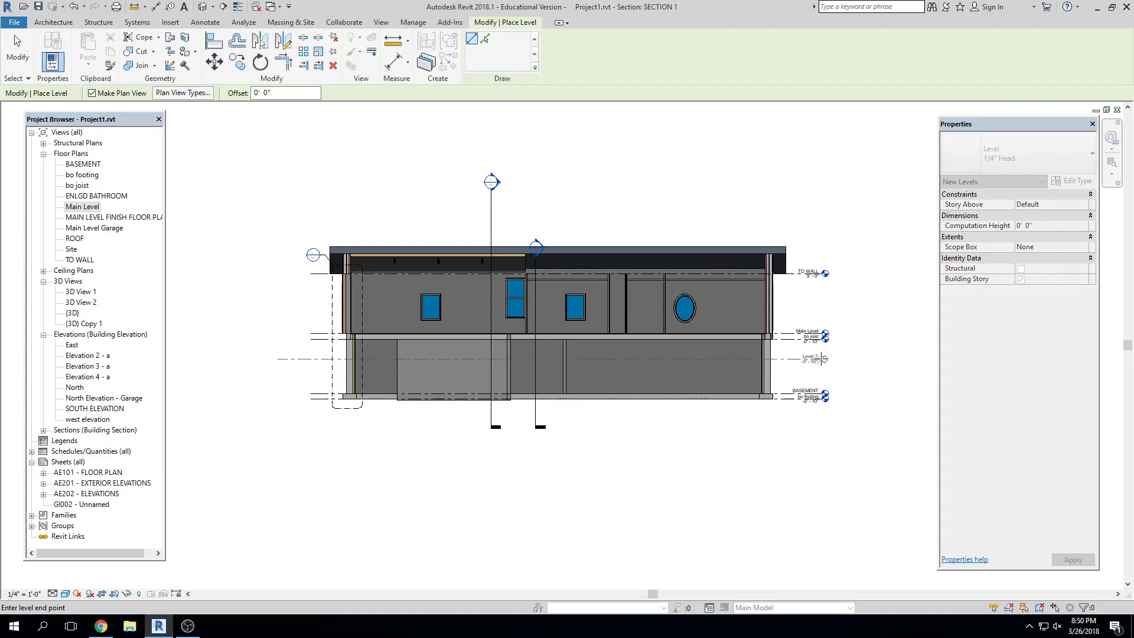
left_click(823, 359)
key("Escape")
key("Escape")
Step: Shorten the new level line's headless end so it aligns with the ends of the other levels
left_click(290, 358)
scroll(286, 356, "up", 2)
left_click_drag(282, 356, 331, 356)
scroll(326, 364, "down", 2)
middle_click_drag(319, 372, 166, 360)
key("Escape")
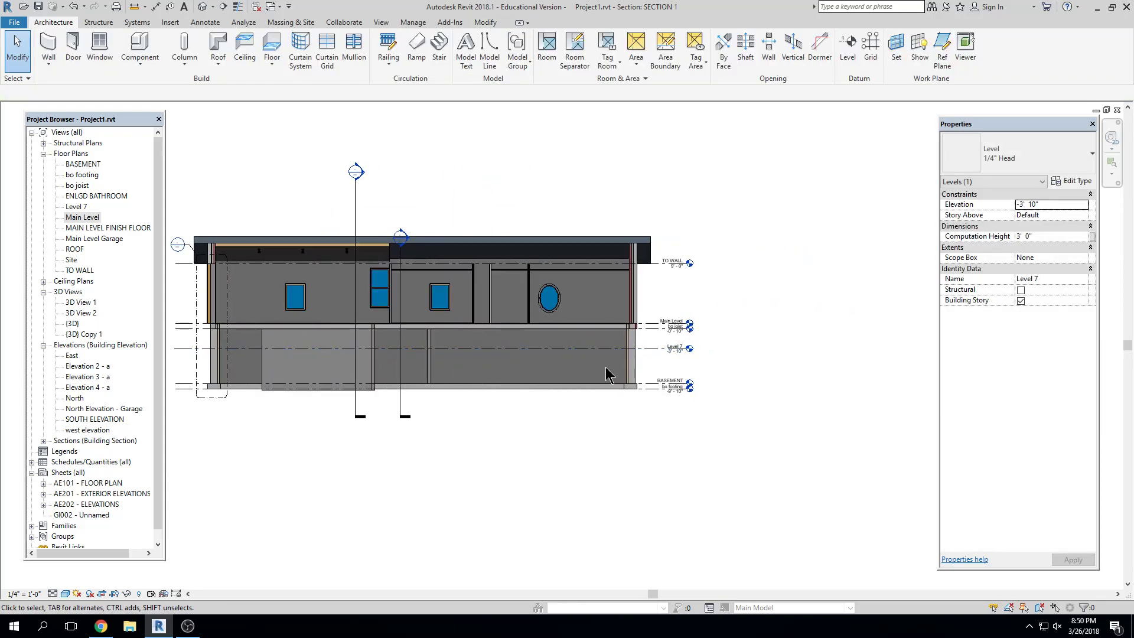
Step: Set the new level's elevation to -4' 0"
scroll(692, 348, "up", 4)
left_click(658, 365)
left_click(657, 361)
type("-4")
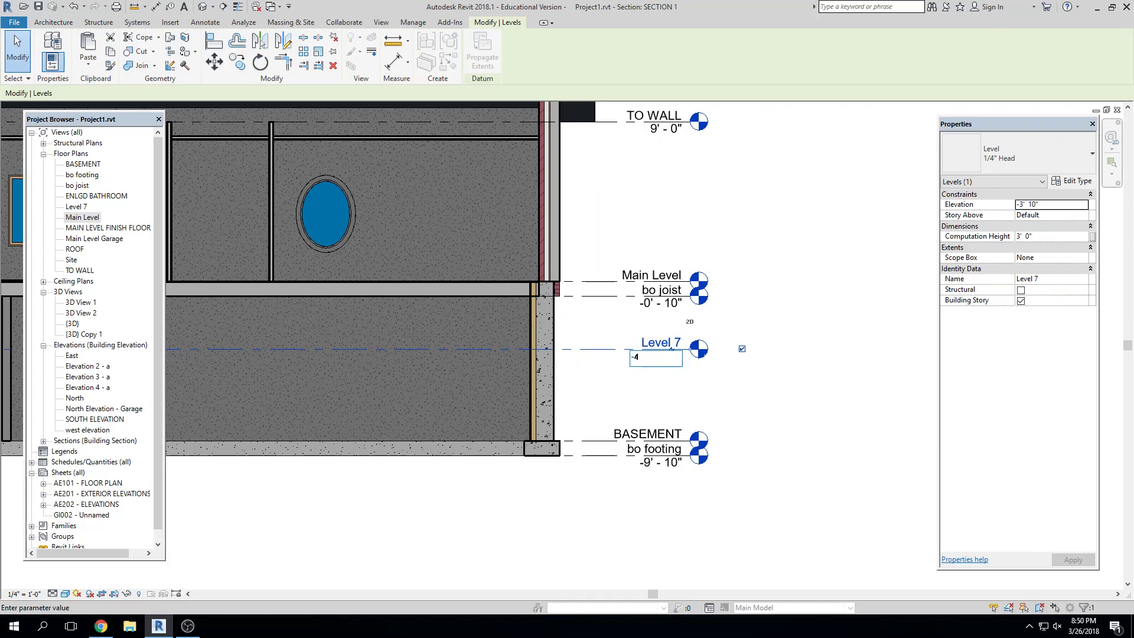
key("Return")
scroll(694, 328, "down", 5)
middle_click_drag(676, 347, 873, 349)
key("Escape")
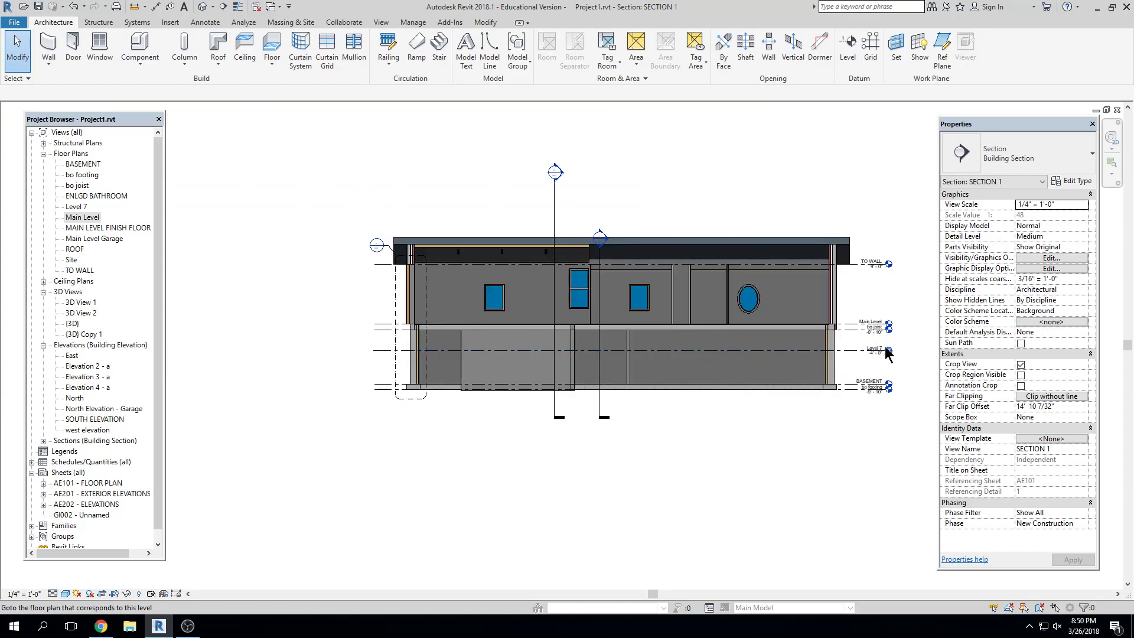
Step: Rename the -4' 0" level to FINISH GRADE and rename its corresponding views as well
scroll(873, 347, "up", 5)
left_click(847, 353)
left_click(867, 349)
type("fi")
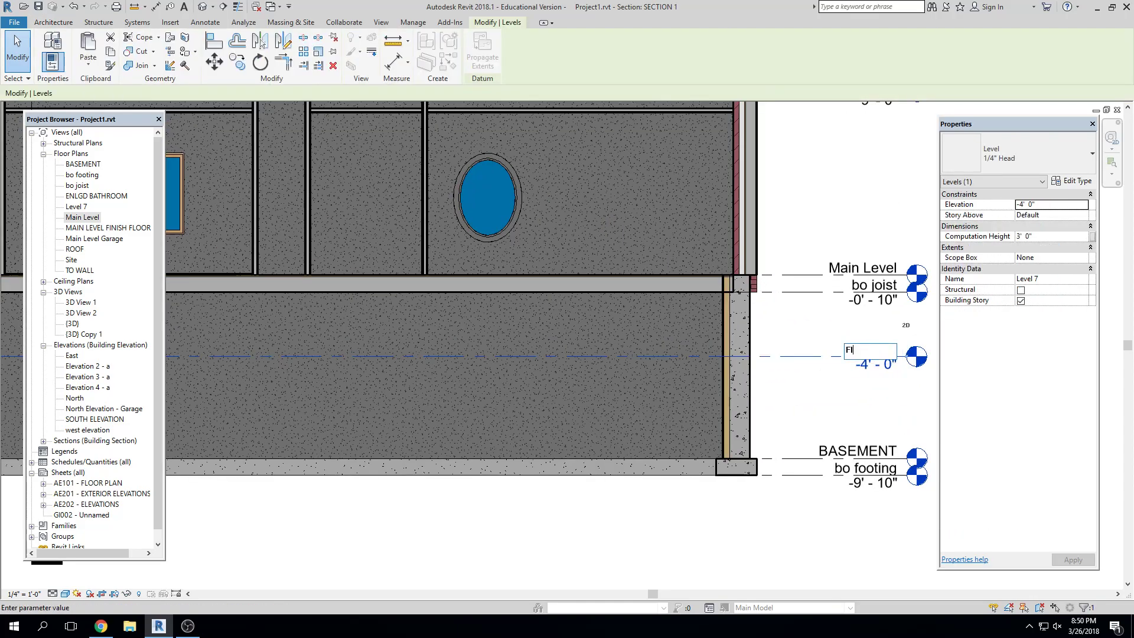
type("NISH GRADE")
key("Return")
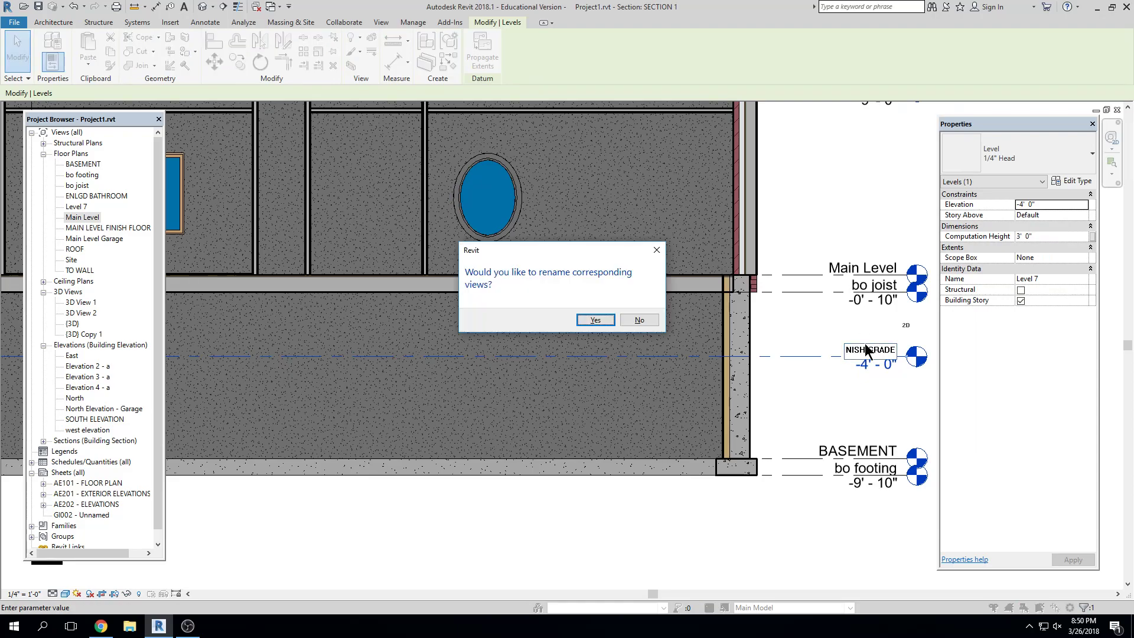
key("Return")
middle_click(866, 337)
middle_click(866, 338)
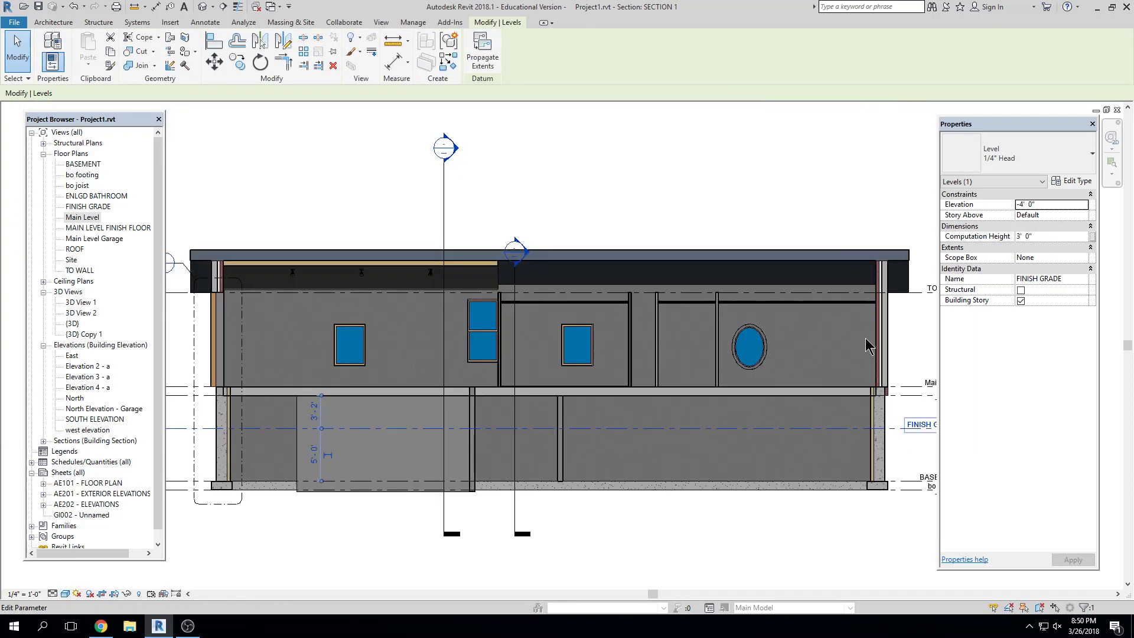
left_click(909, 323)
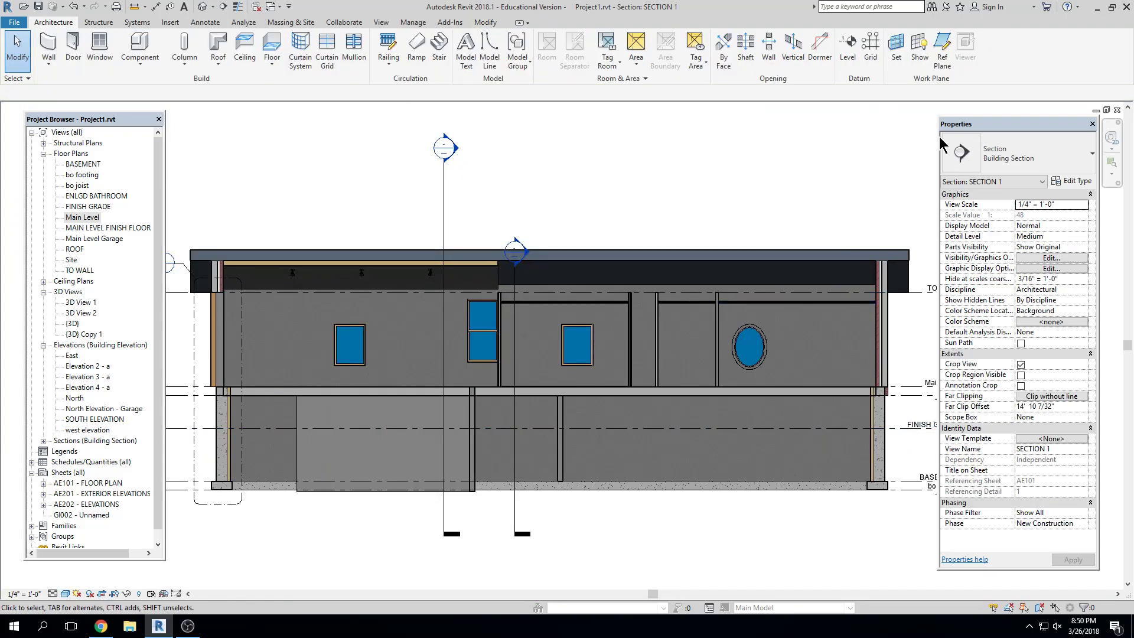
Step: Close SECTION 1 and start a new stair in the Main Level floor plan
left_click(1117, 110)
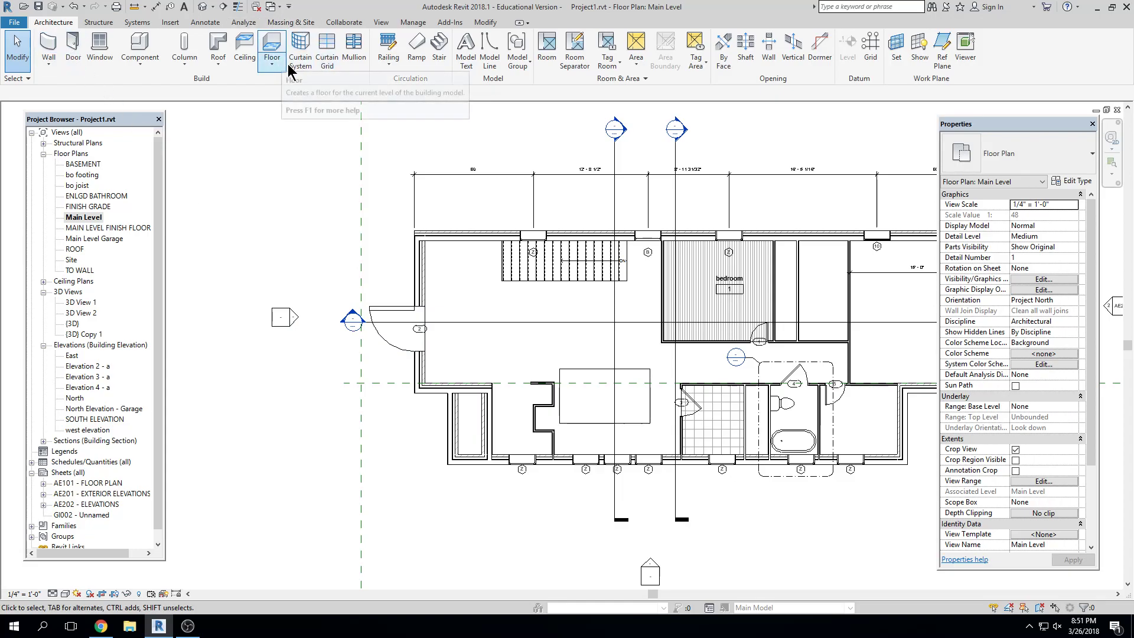
left_click(440, 47)
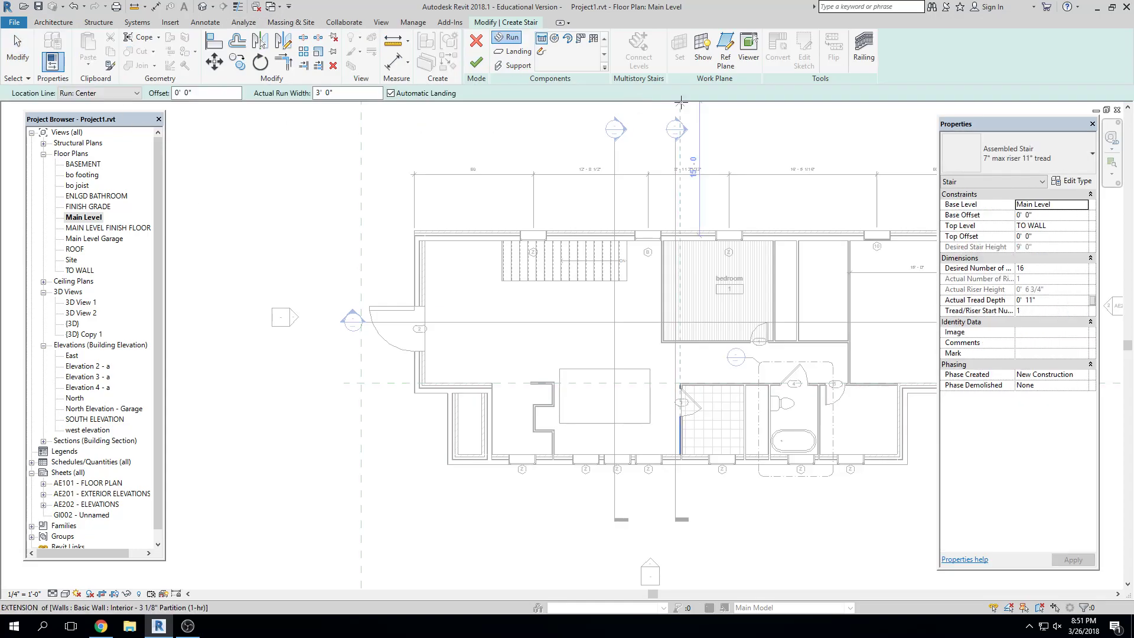
left_click(541, 53)
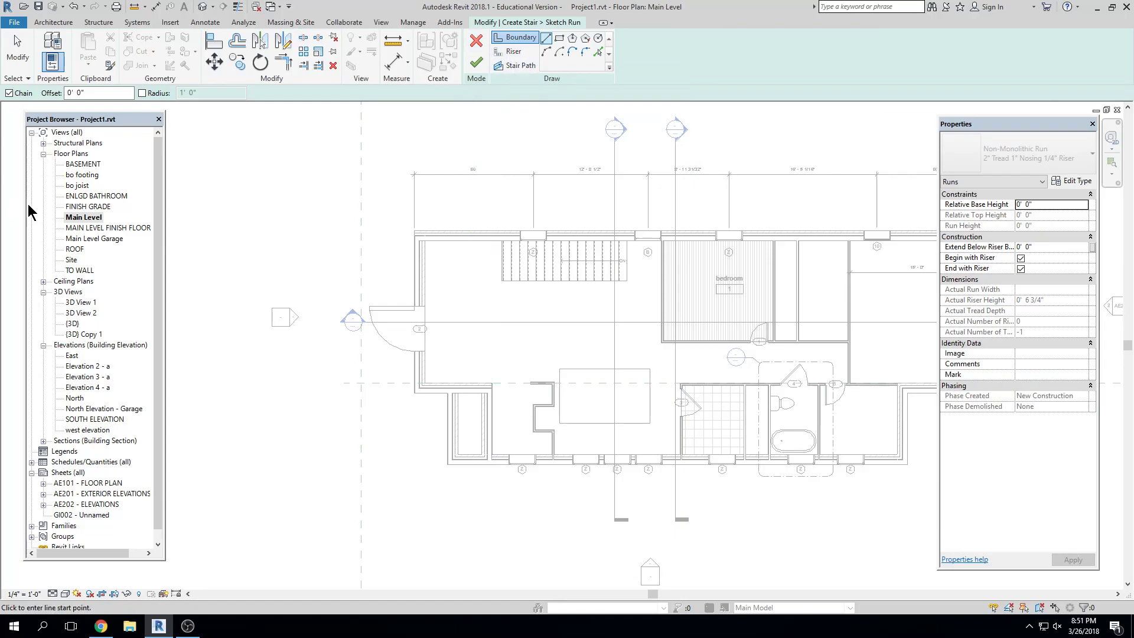
key("Escape")
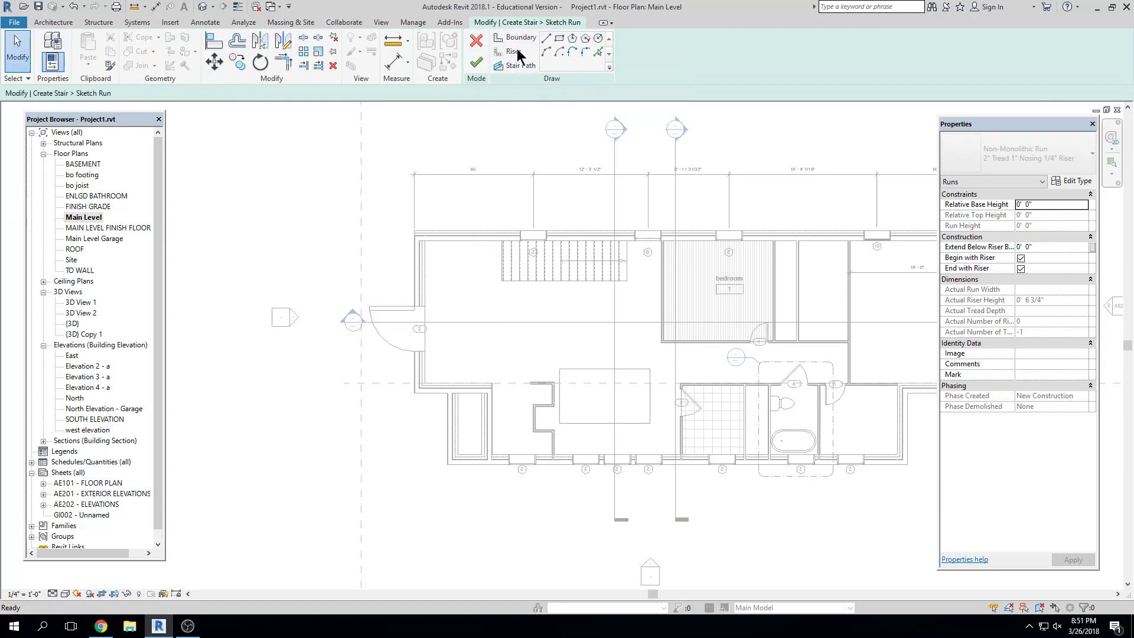
left_click(476, 41)
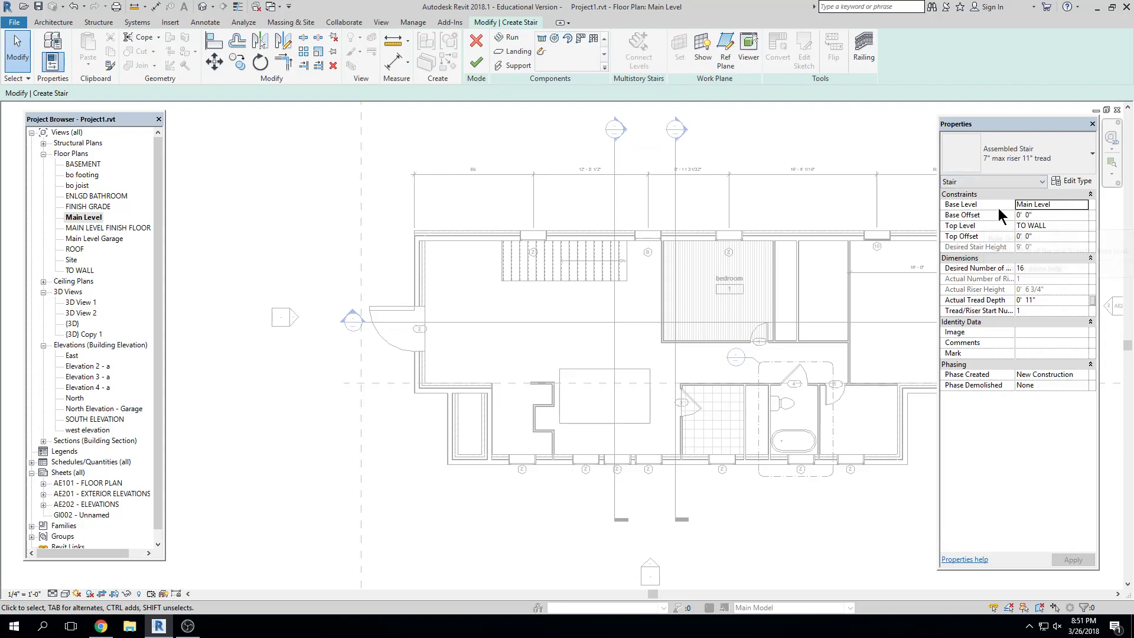
left_click(541, 51)
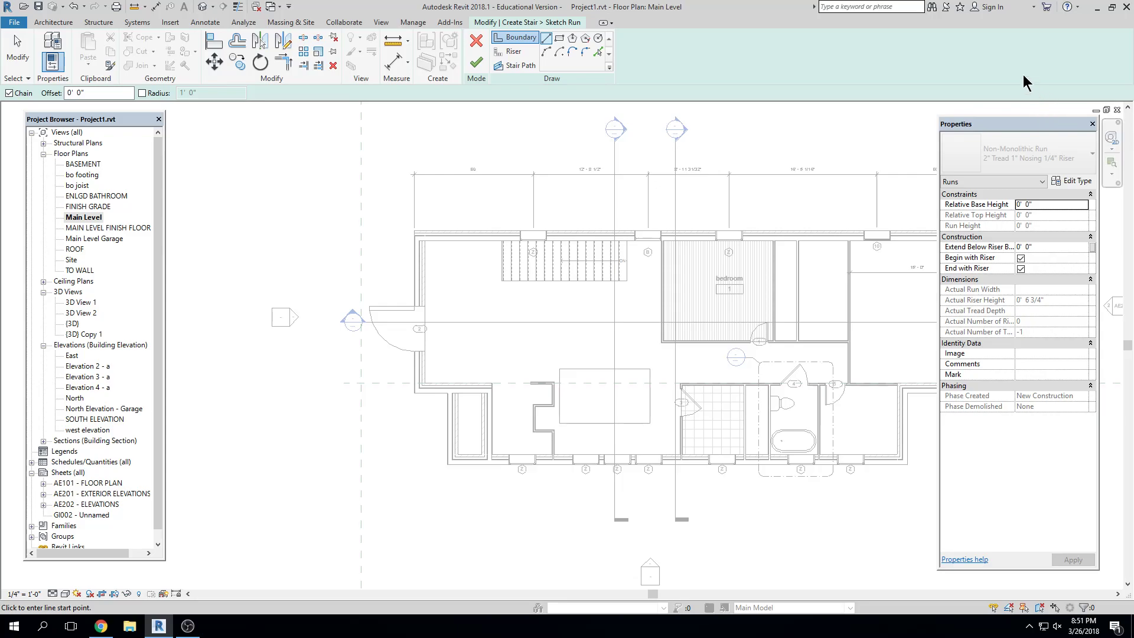
left_click(473, 42)
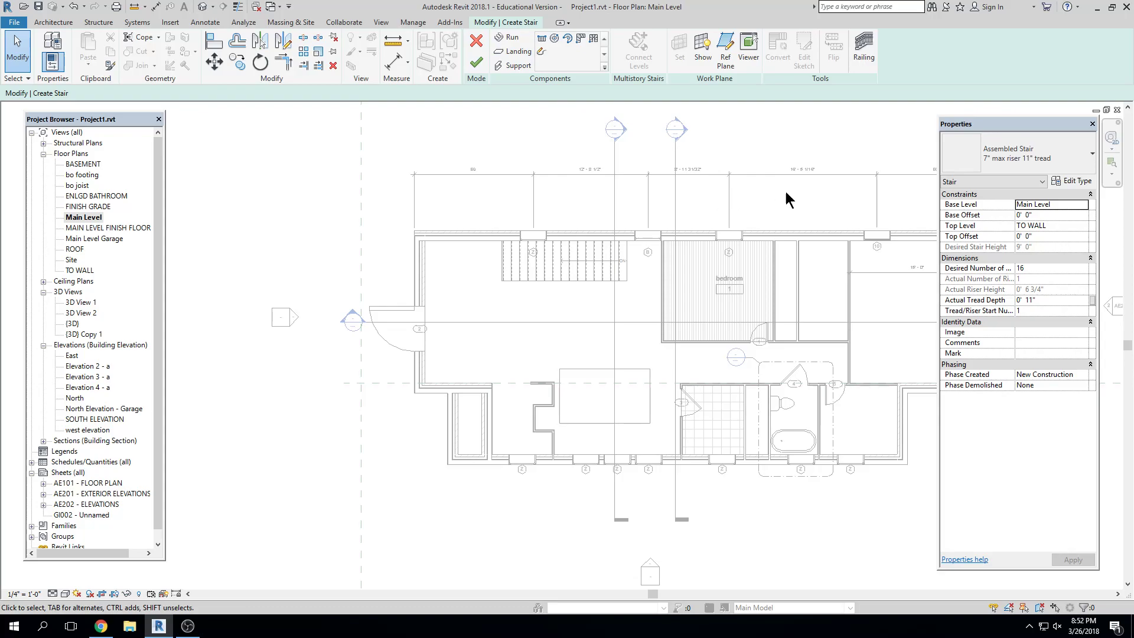
Step: Set the new stair's base level to FINISH GRADE and its top level to Main Level
left_click(1084, 206)
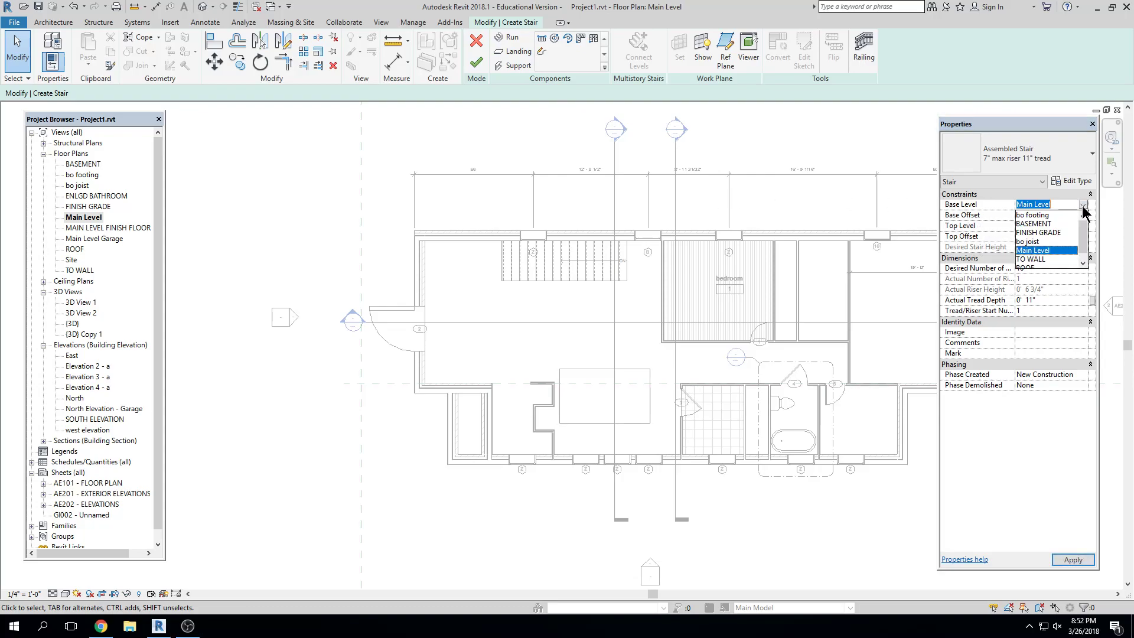
left_click(1057, 242)
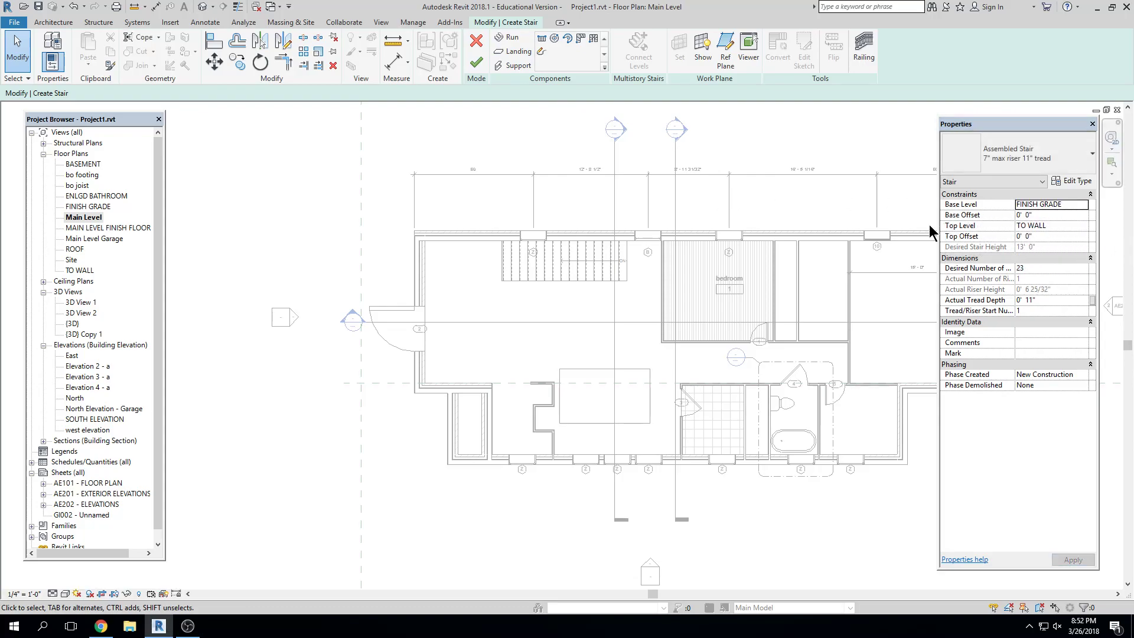
left_click(1083, 226)
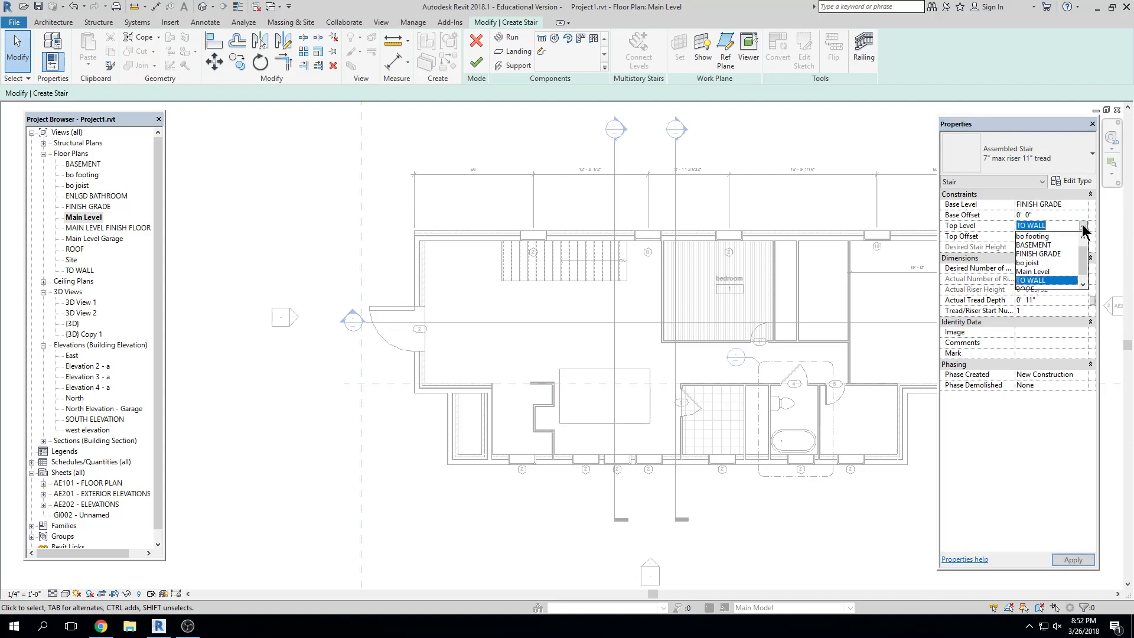
left_click(1049, 278)
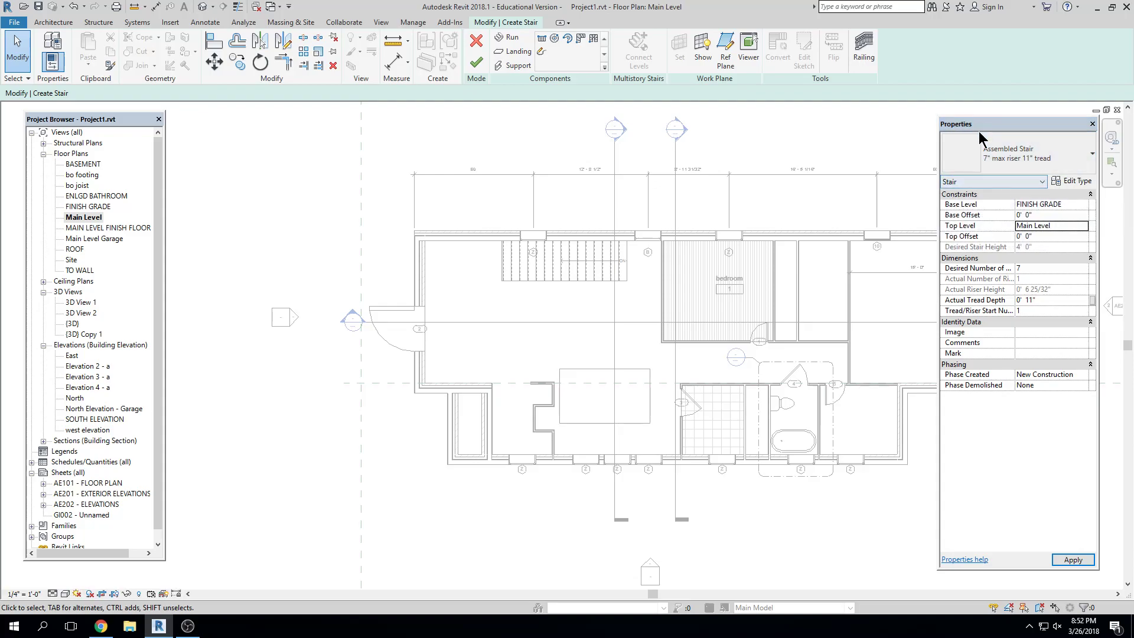
Step: Set the maximum riser height of the assembled stair type "7" max riser 11" tread" to 7 3/4"
left_click(1072, 181)
left_click_drag(930, 112, 834, 112)
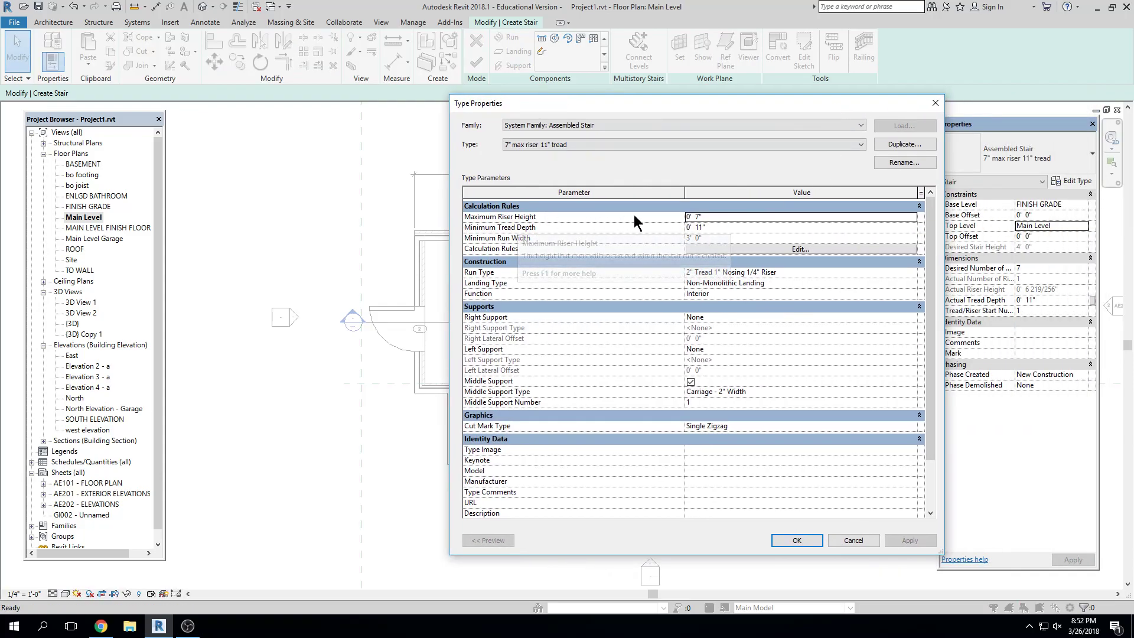
left_click(732, 218)
type("0 7")
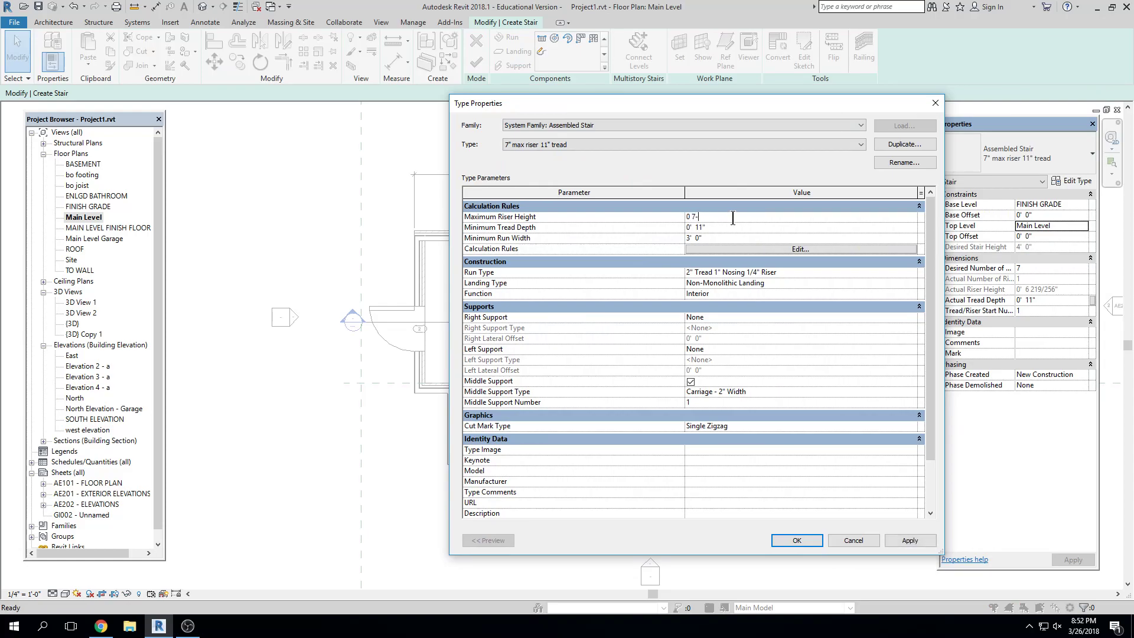
key("Return")
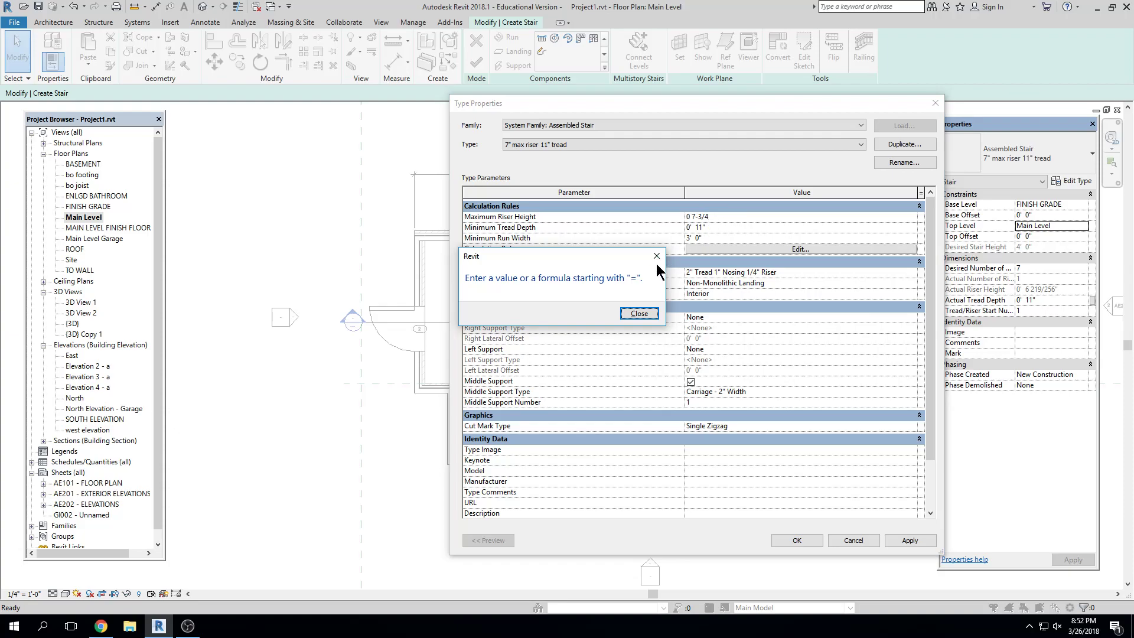
key("Return")
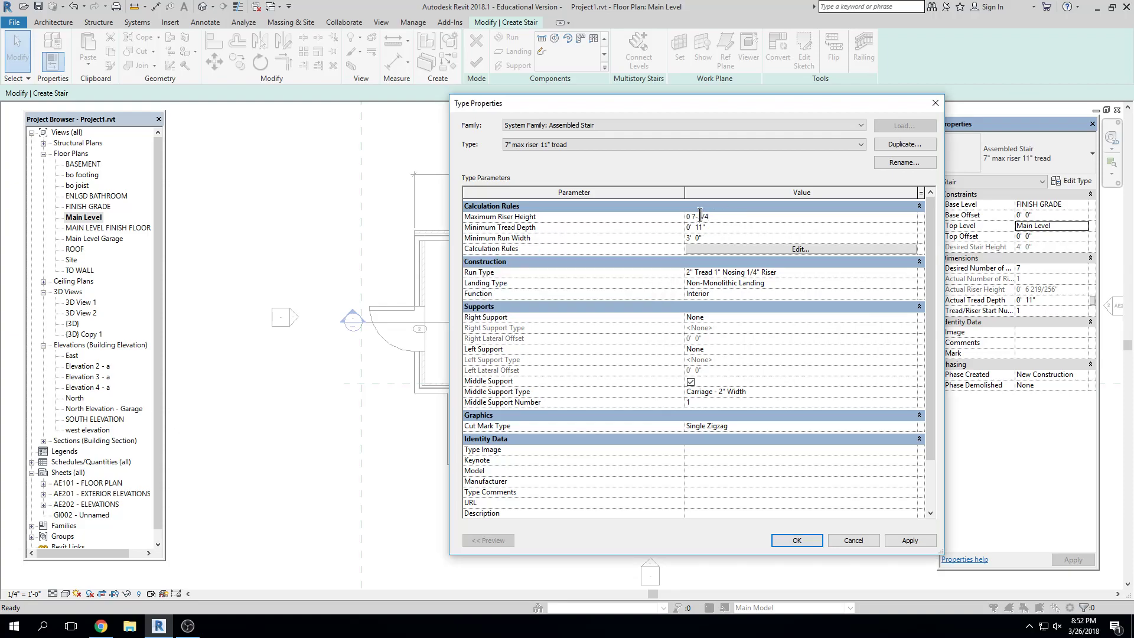
key("Return")
Step: Set the stair type's minimum tread depth to 1' and minimum run width to 4', and accept the type changes
left_click(741, 228)
type("1")
key("Return")
left_click(738, 238)
type("4")
key("Return")
left_click(811, 541)
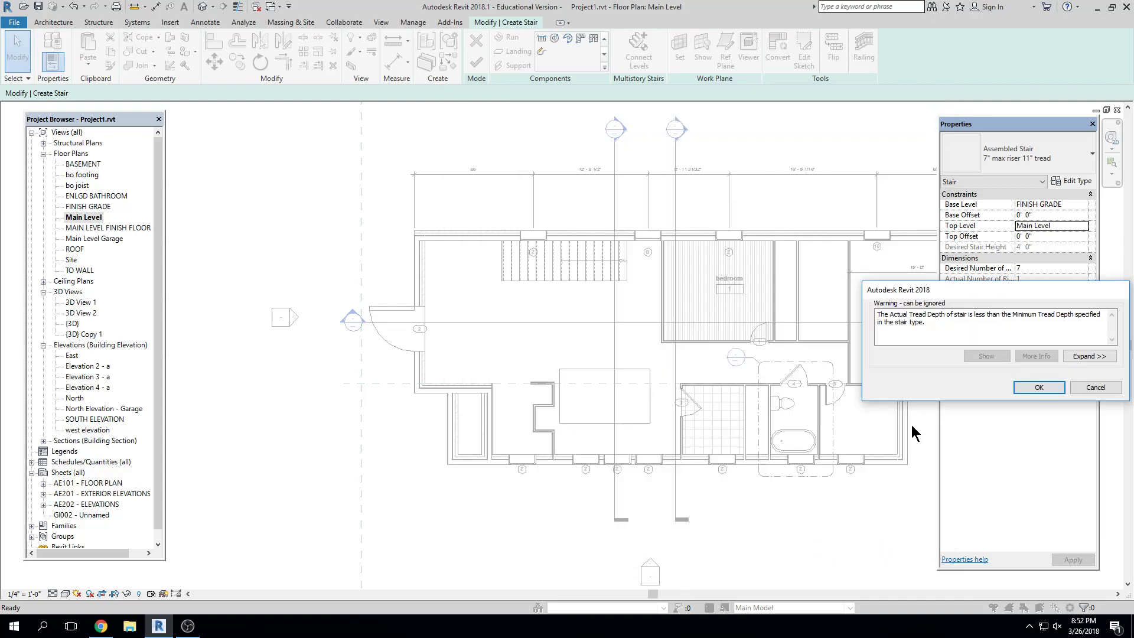
left_click(1033, 387)
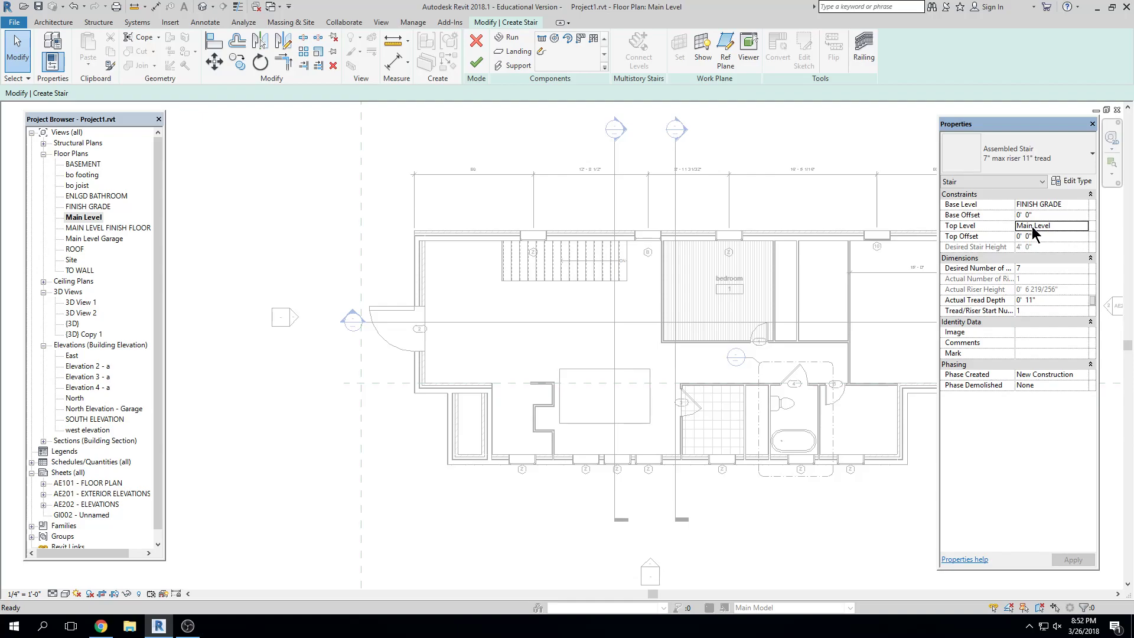
Step: Start a sketched stair run and draw a boundary line about 11'-2" long outward from the upper jamb of exterior door 2
left_click(541, 52)
middle_click_drag(525, 174, 585, 160)
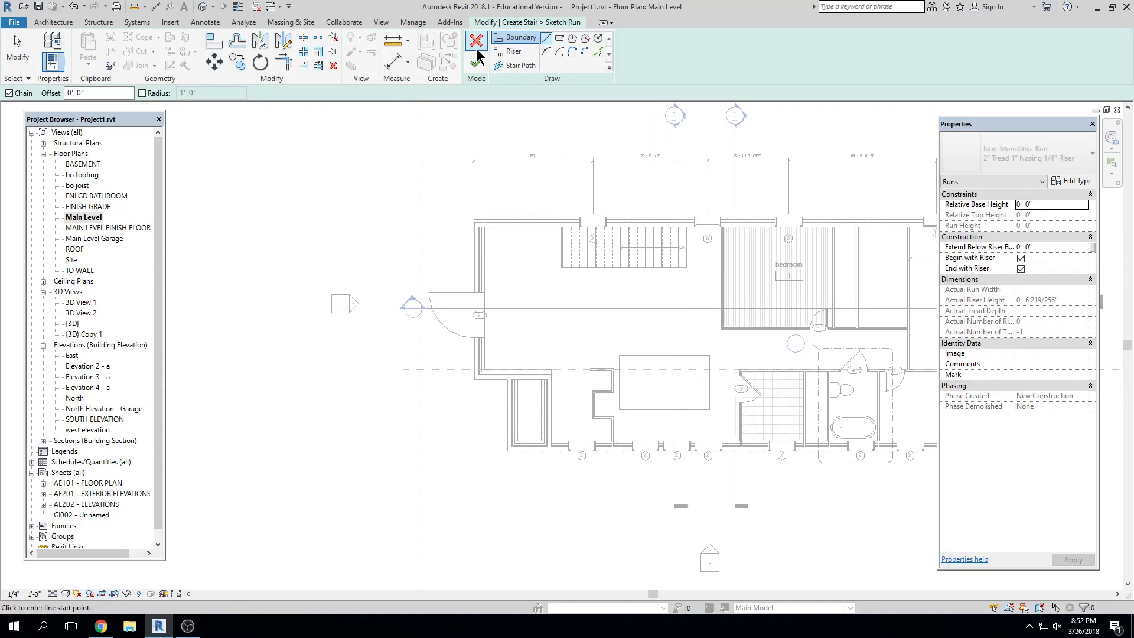
left_click(522, 38)
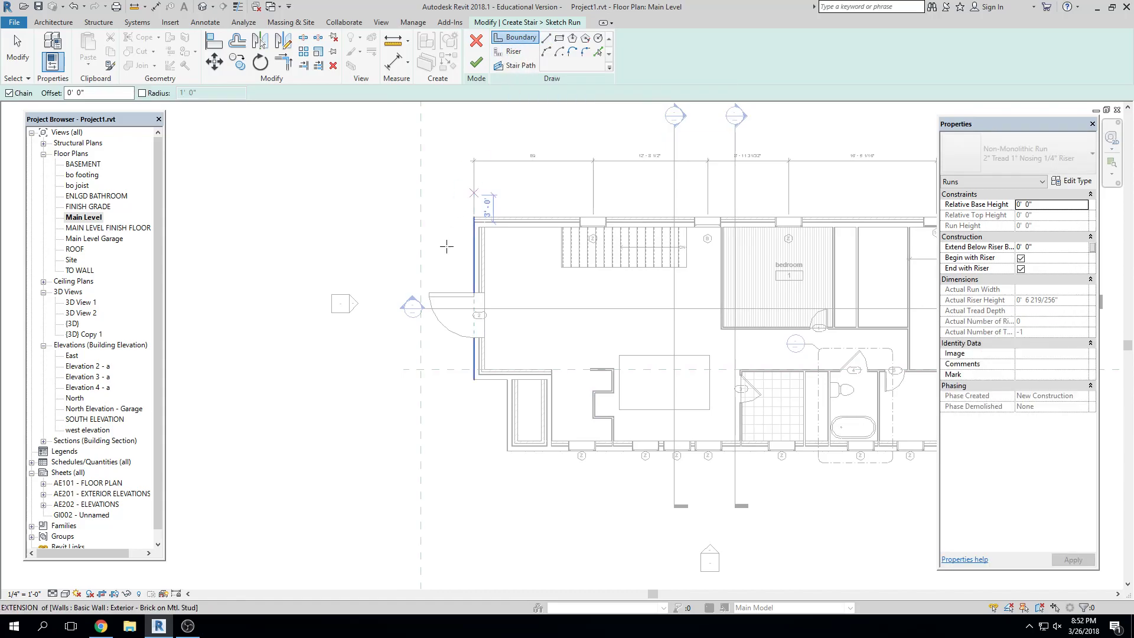
scroll(414, 304, "up", 3)
scroll(582, 248, "up", 2)
left_click(553, 283)
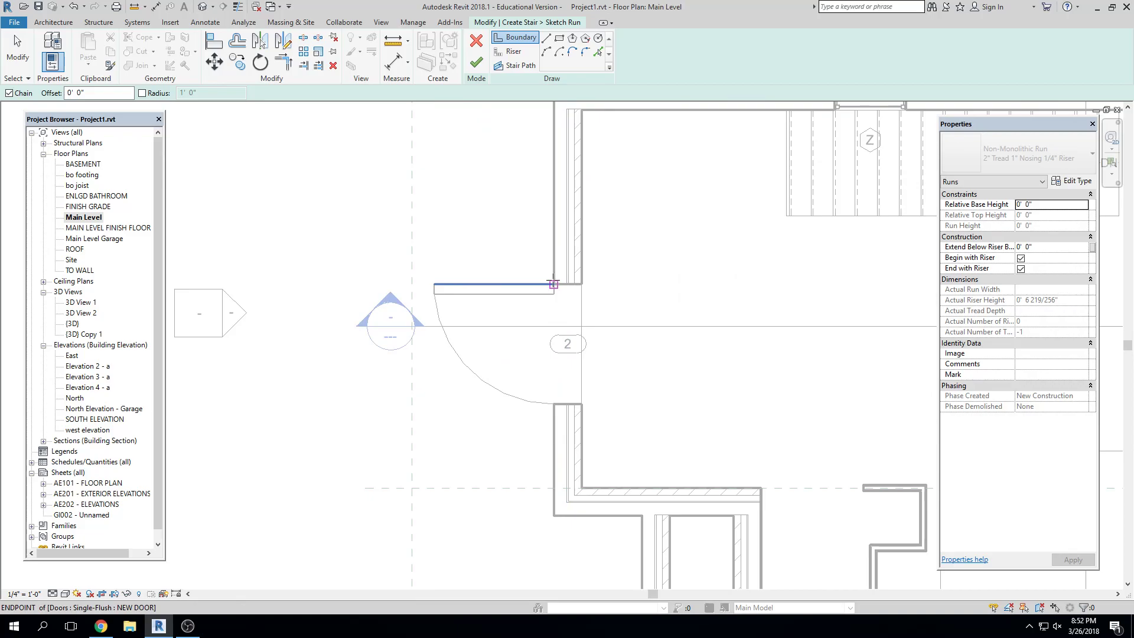
middle_click_drag(481, 298, 543, 290)
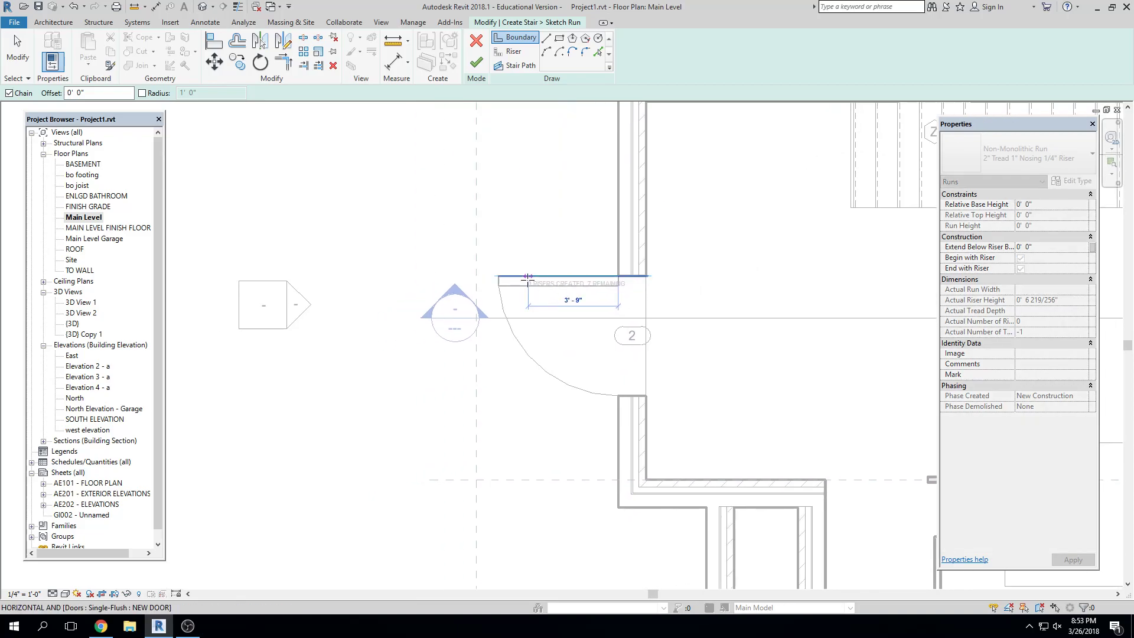
left_click(352, 275)
key("Escape")
Step: Draw a second, parallel run boundary line about 11'-2" long from the exterior wall, about 6'-8" below the first
left_click(617, 435)
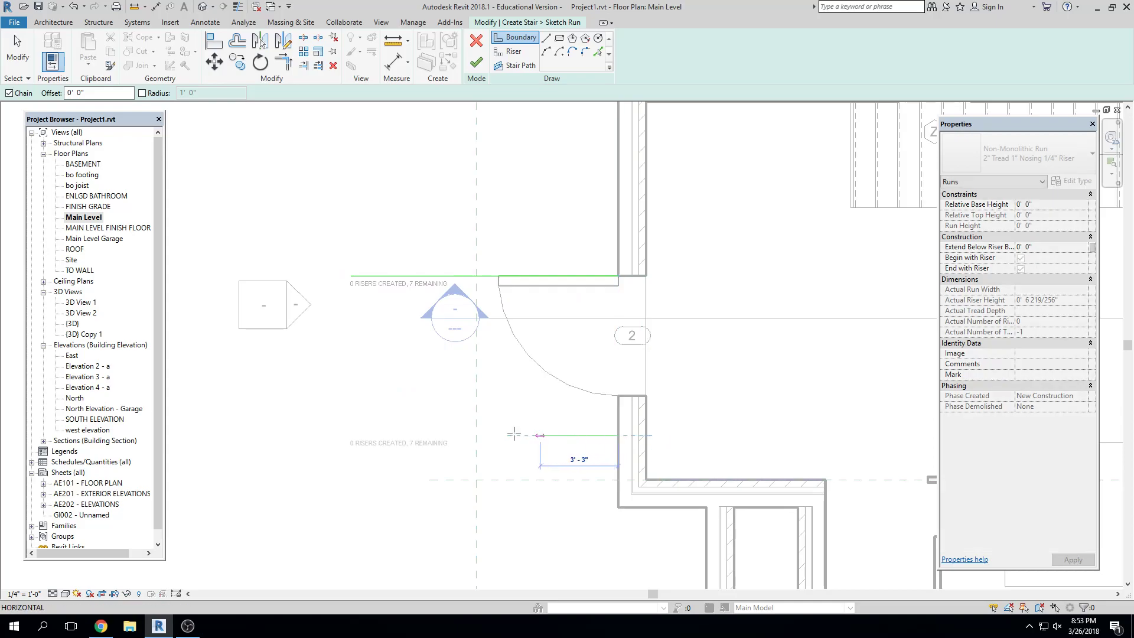
left_click(351, 436)
key("Escape")
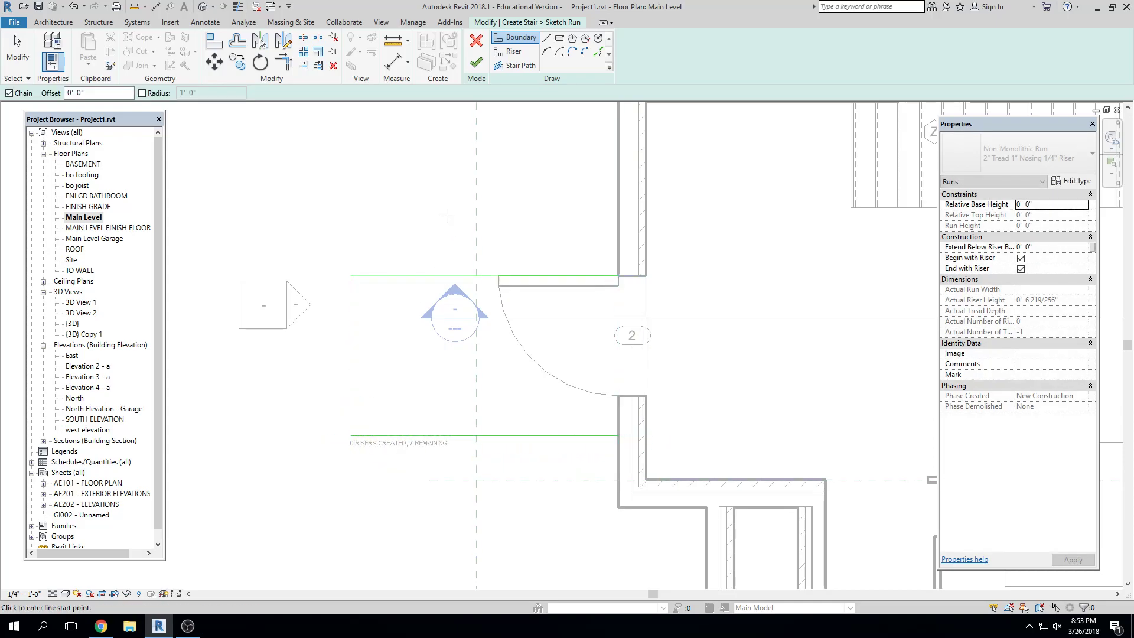
Step: Place an aligned dimension between the two run boundary lines
key("Escape")
key("d")
key("i")
left_click(424, 276)
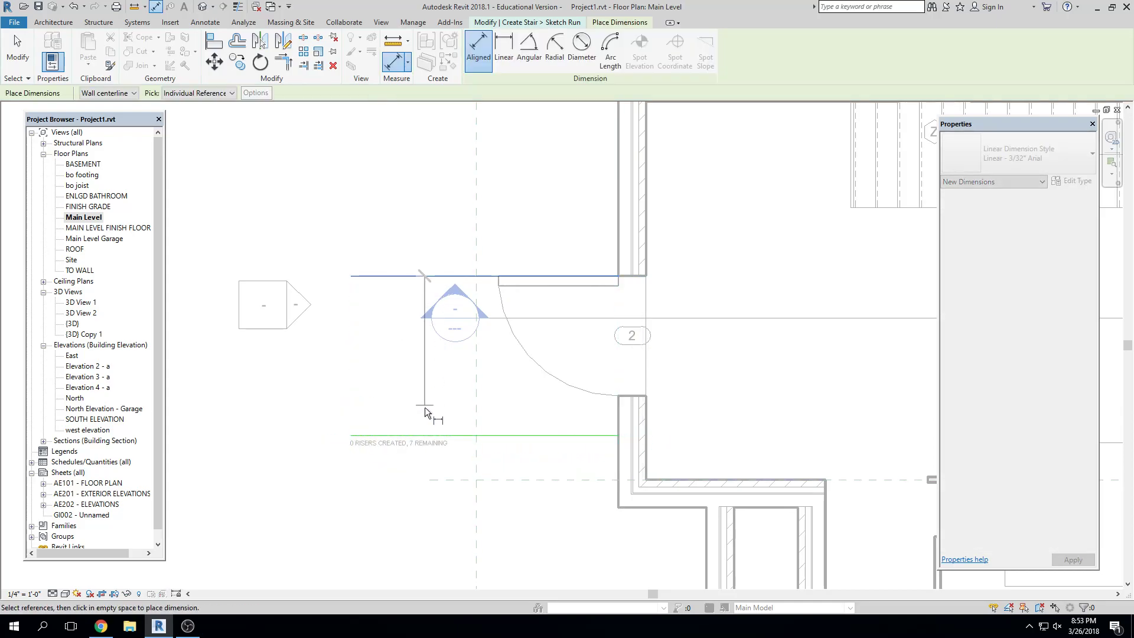
left_click(427, 435)
left_click(380, 475)
key("Escape")
key("Escape")
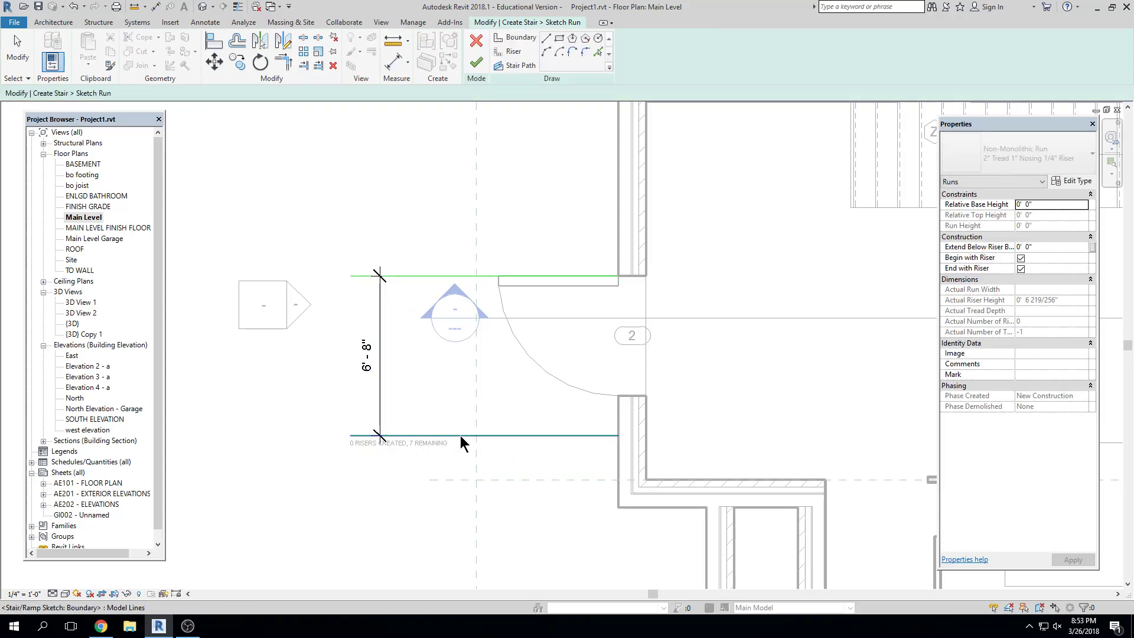
Step: Set the spacing between the boundary lines to 7' by moving the lower line, and remove the temporary aligned dimension
left_click(431, 435)
left_click(370, 356)
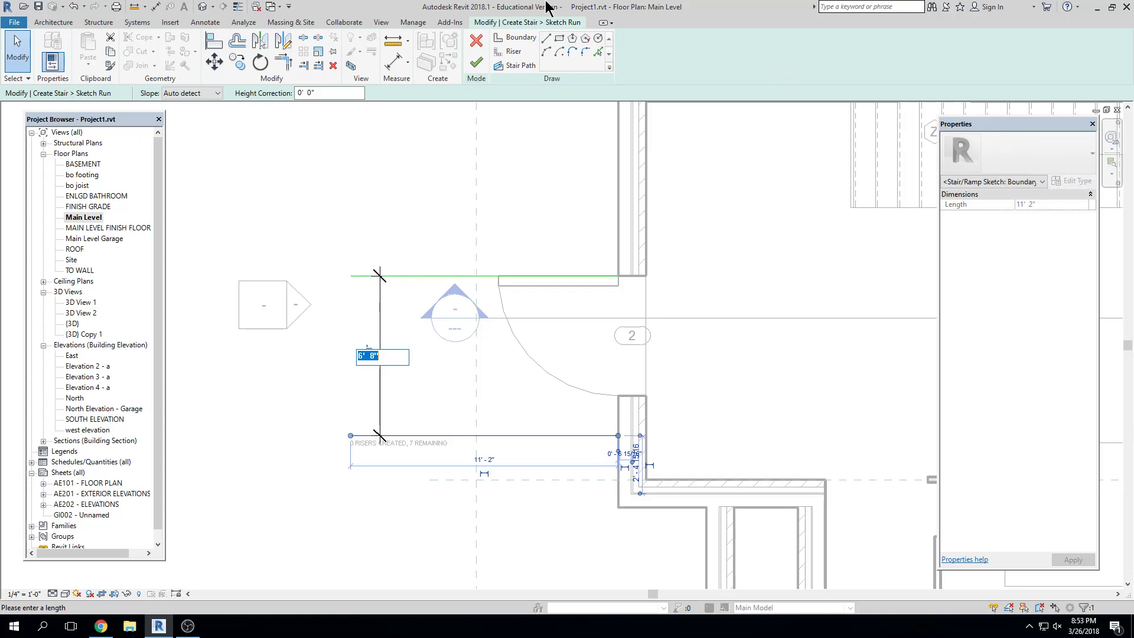
type("7")
key("Return")
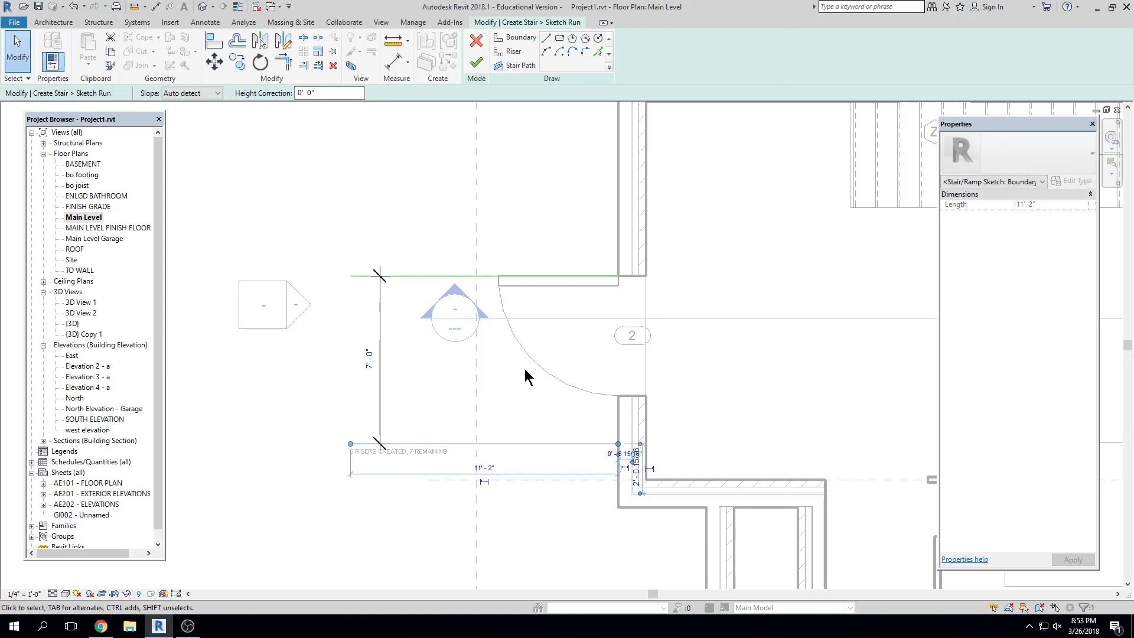
left_click(521, 246)
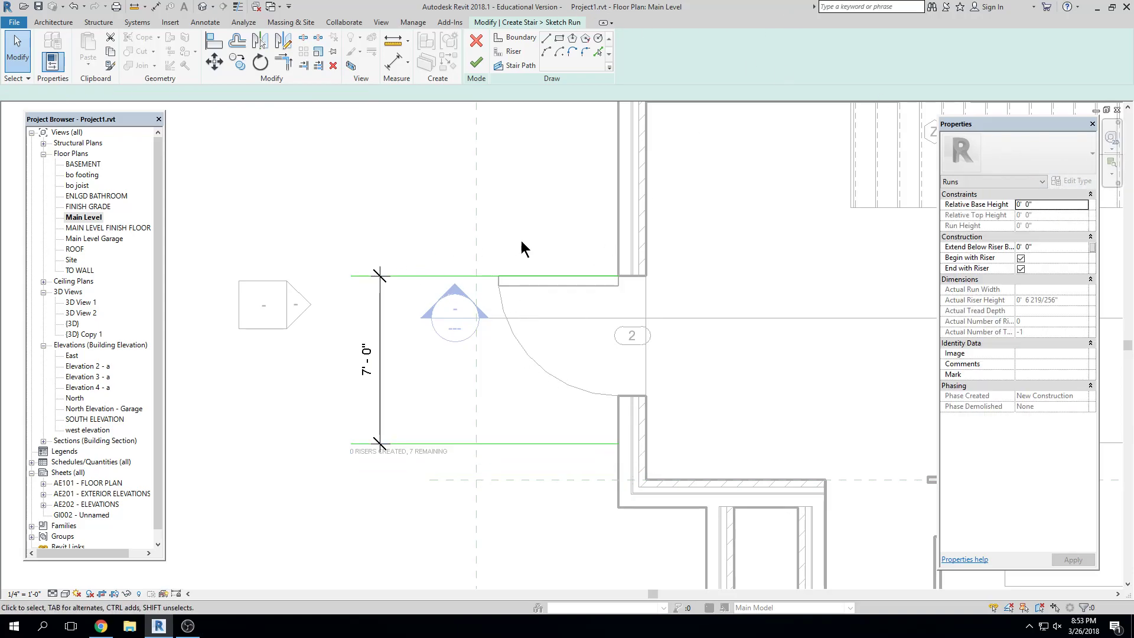
left_click(382, 342)
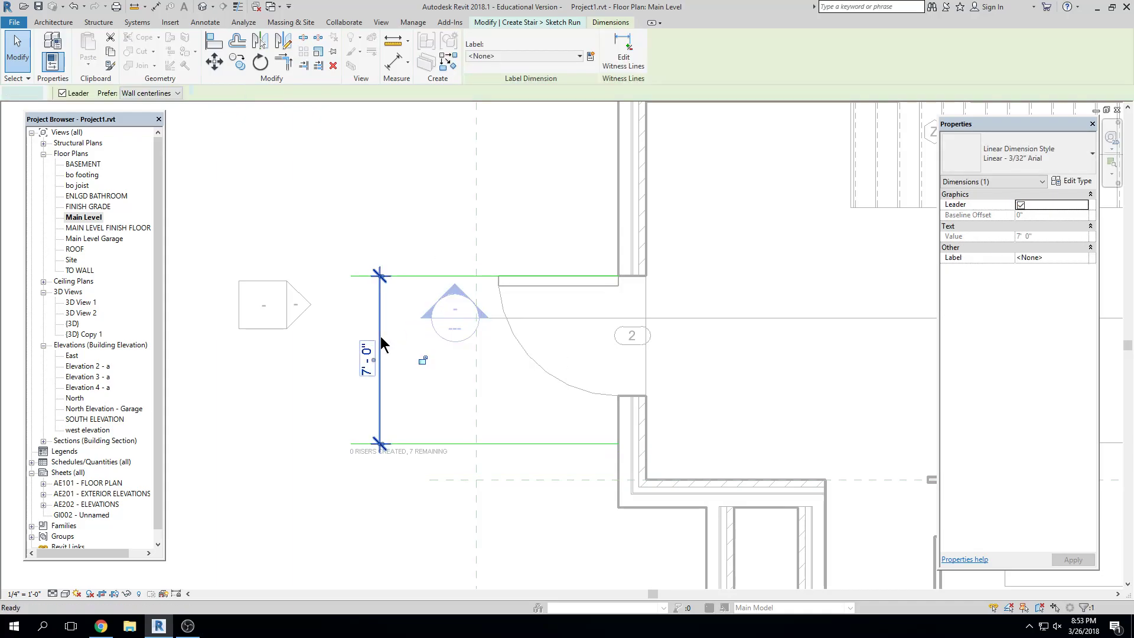
key("Escape")
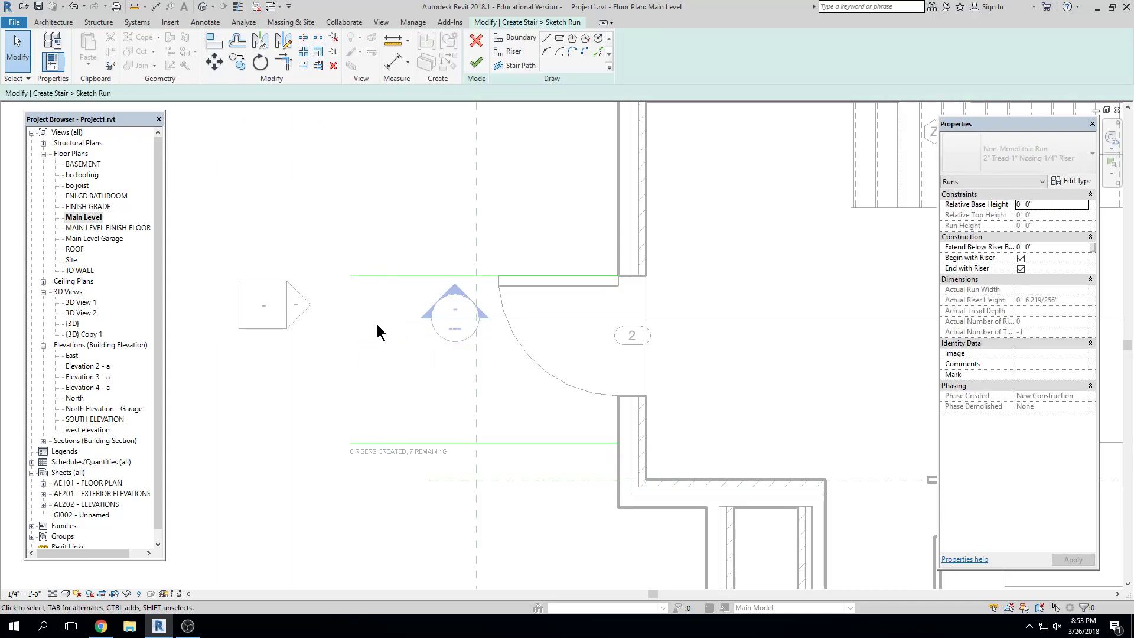
Step: Draw a 7' riser line along the exterior wall face, connecting the two boundary lines
left_click(511, 52)
left_click(546, 41)
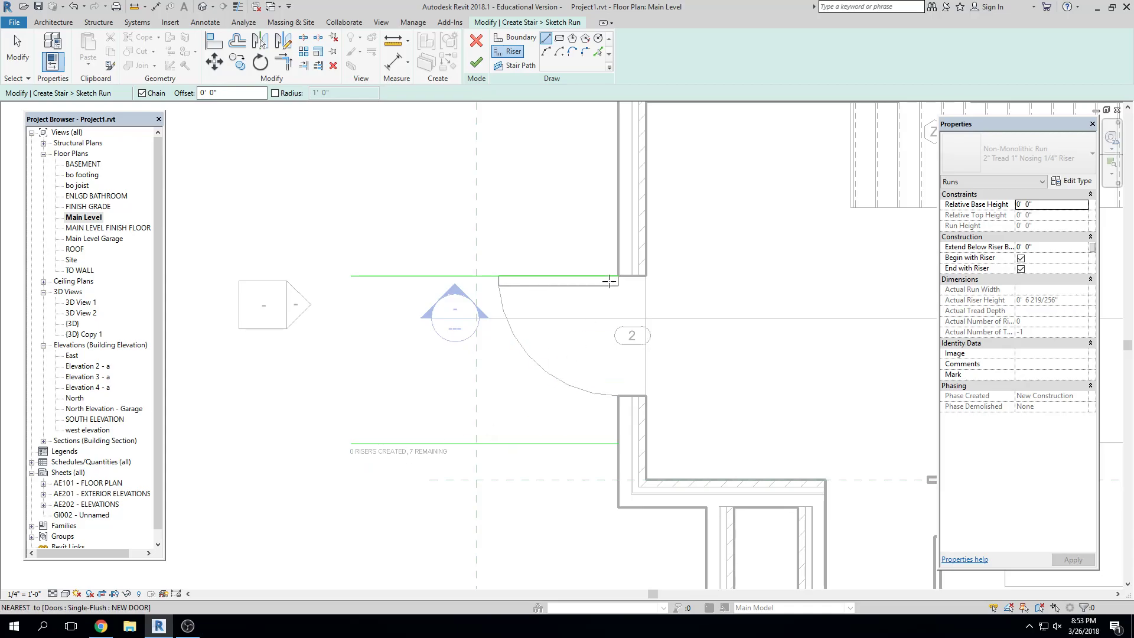
left_click(647, 275)
left_click(617, 408)
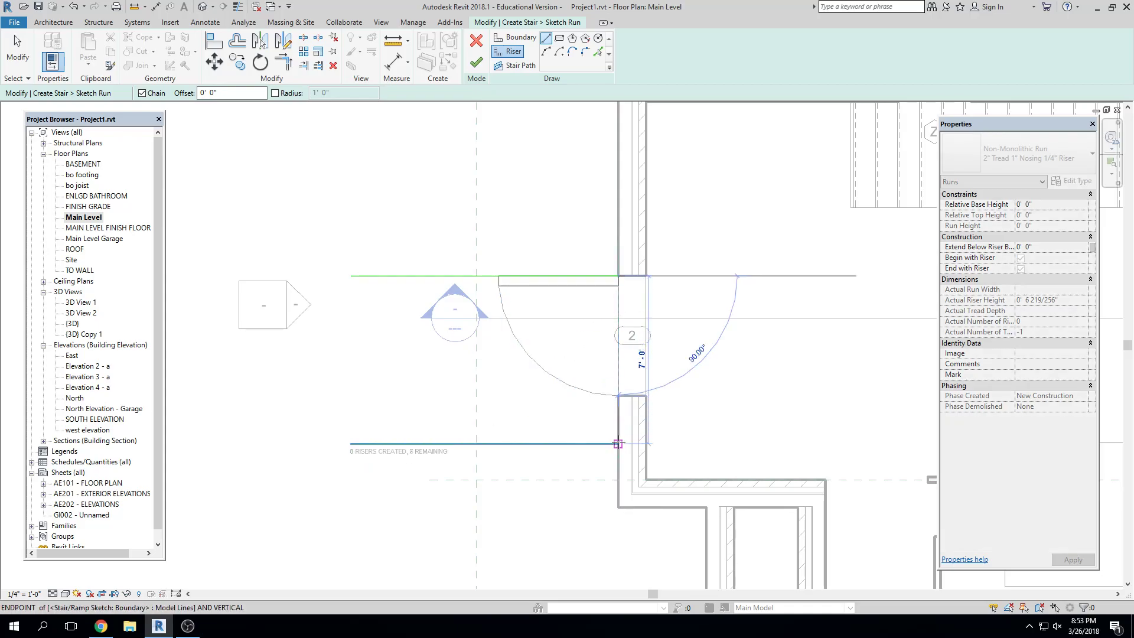
key("Escape")
Step: Copy the riser line at the wall face 1' outward from the house
left_click(618, 354)
key("c")
key("o")
left_click(579, 238)
type("1")
key("Return")
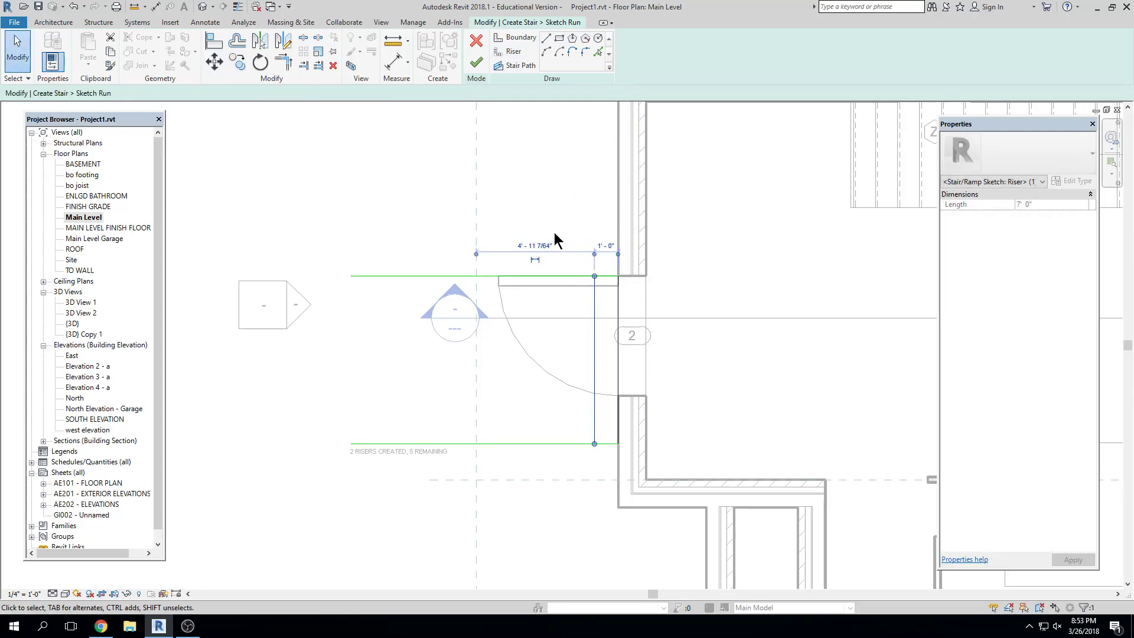
Step: Copy the second riser line another 1' outward to make a third riser
key("c")
key("o")
left_click(586, 242)
type("1")
key("Return")
left_click(354, 242)
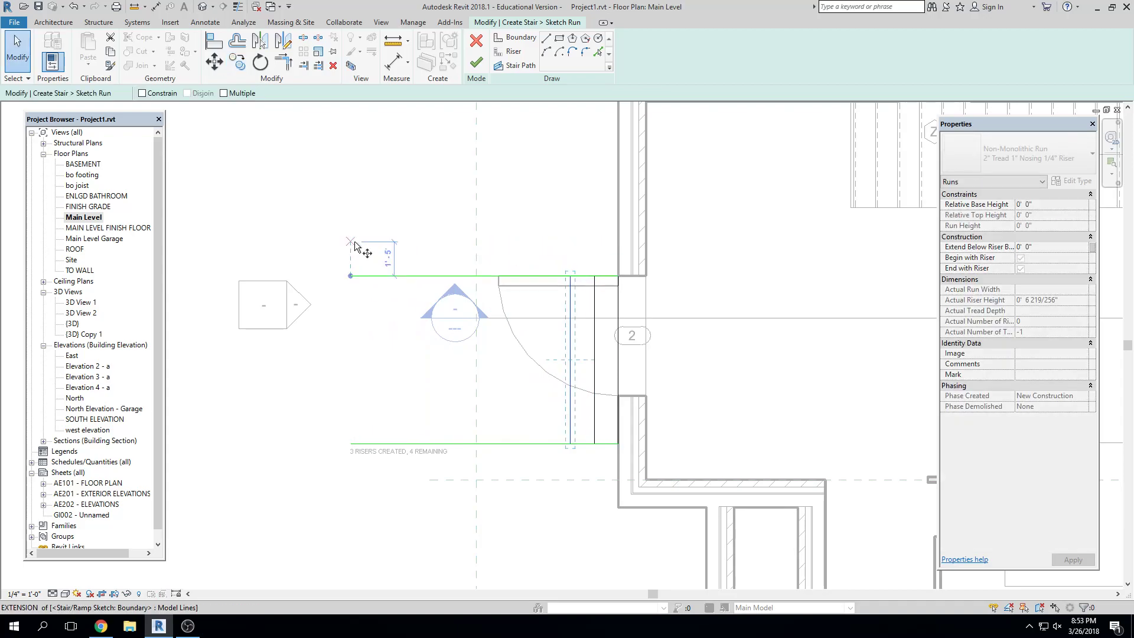
Step: Make four multiple copies of the third riser line at one-tread intervals outward, giving seven risers in total
left_click(570, 296)
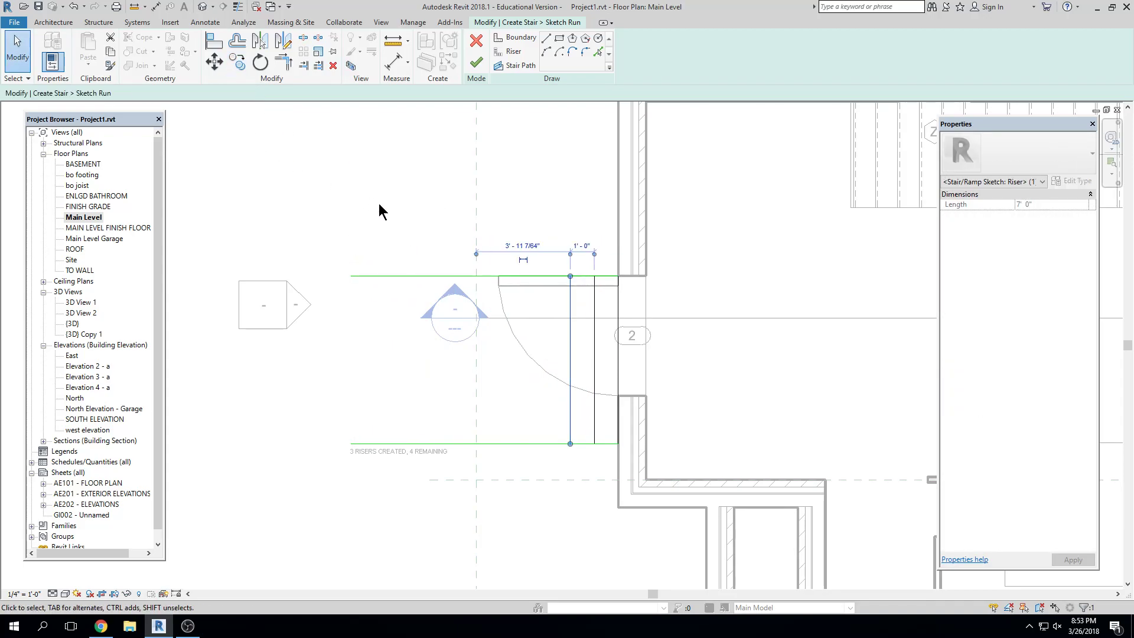
key("c")
key("o")
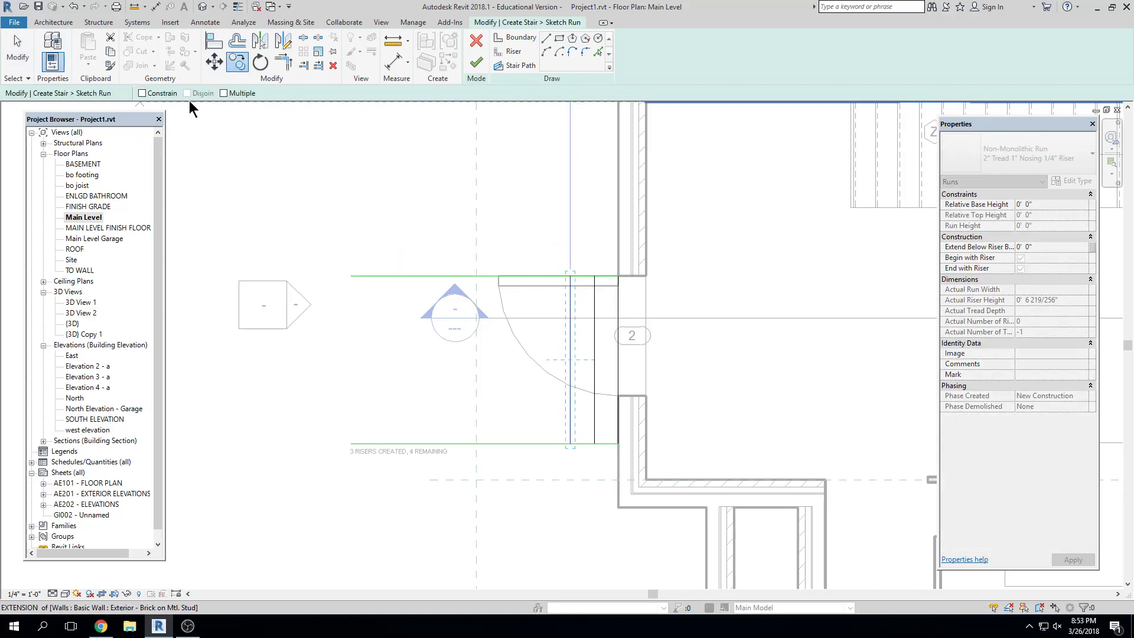
left_click(223, 93)
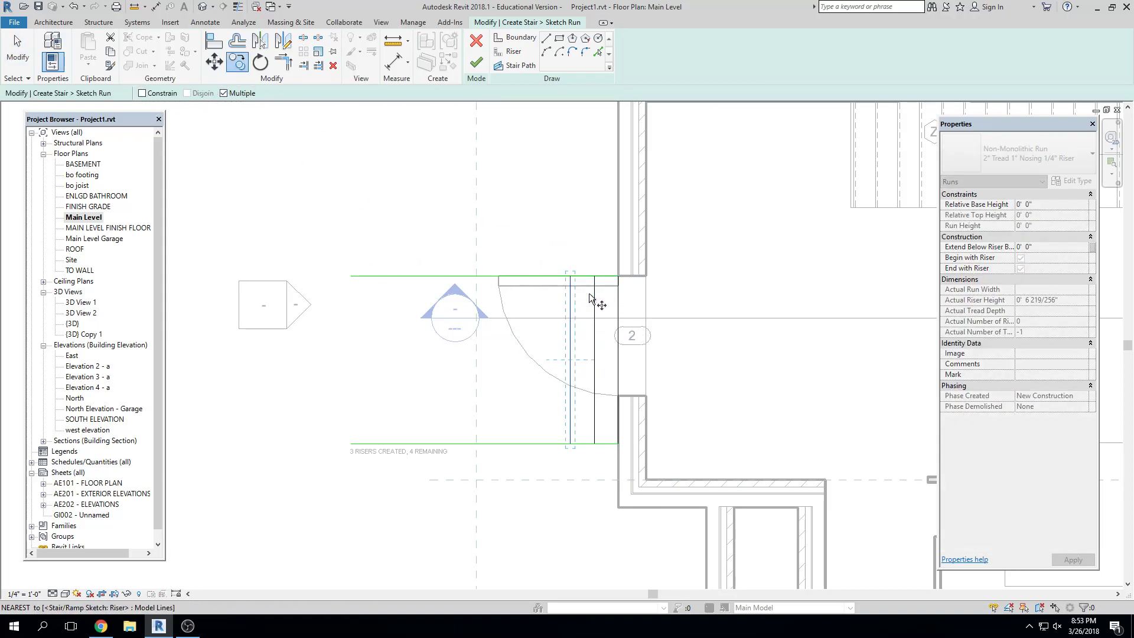
left_click(594, 276)
left_click(570, 275)
left_click(546, 276)
left_click(522, 275)
left_click(499, 277)
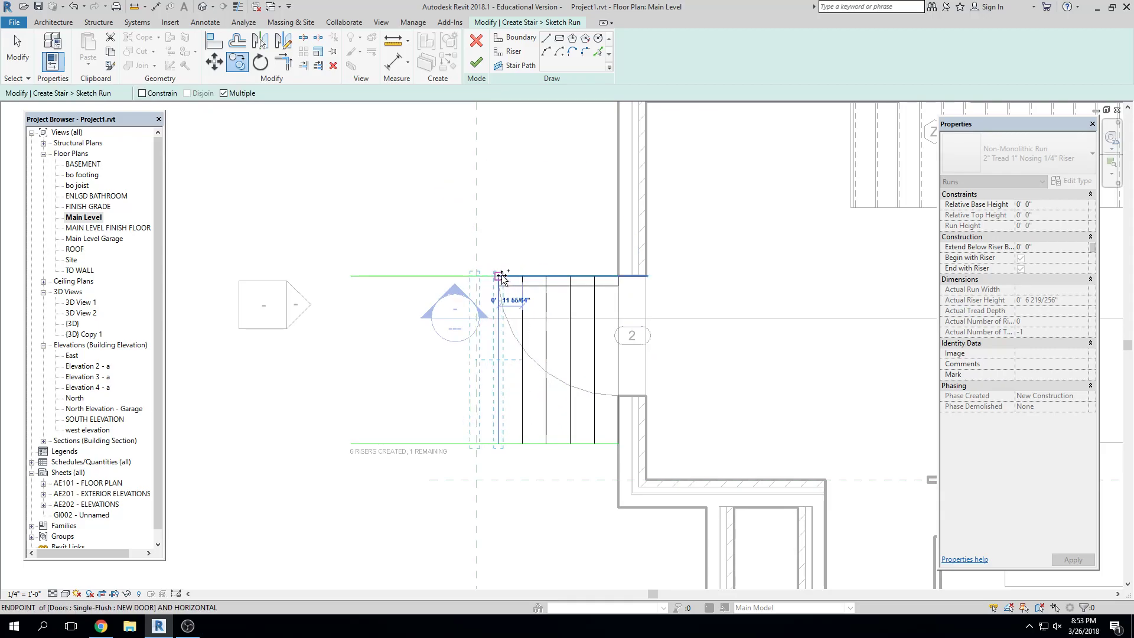
key("Escape")
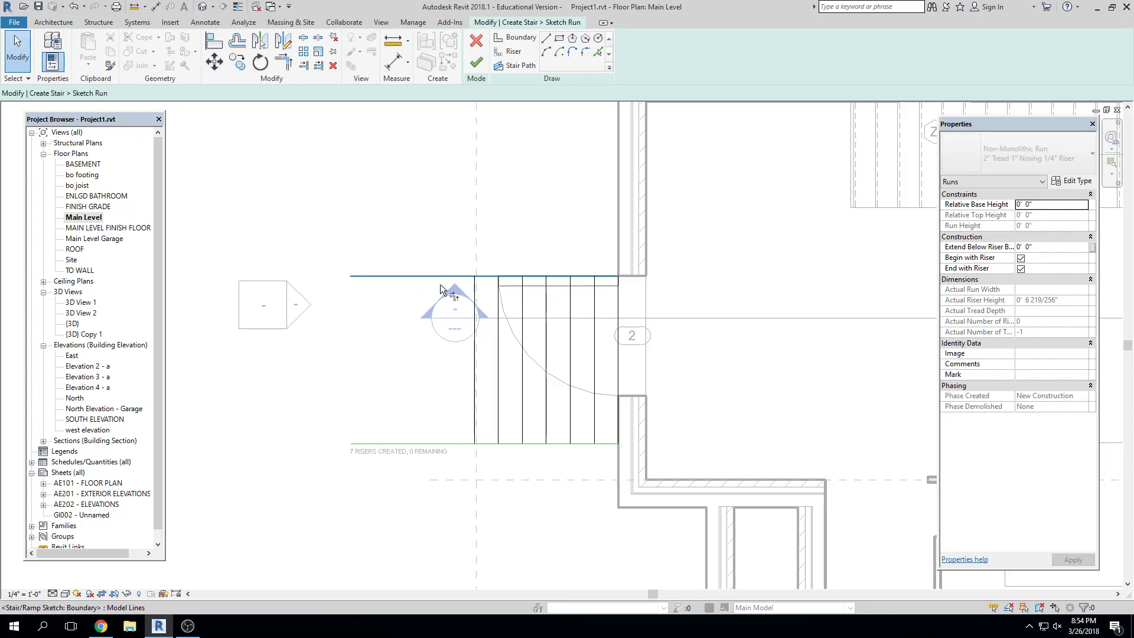
Step: Try trimming both boundary lines to the outermost riser, and undo both trims
key("t")
key("r")
left_click(475, 294)
left_click(481, 282)
left_click(476, 425)
left_click(484, 441)
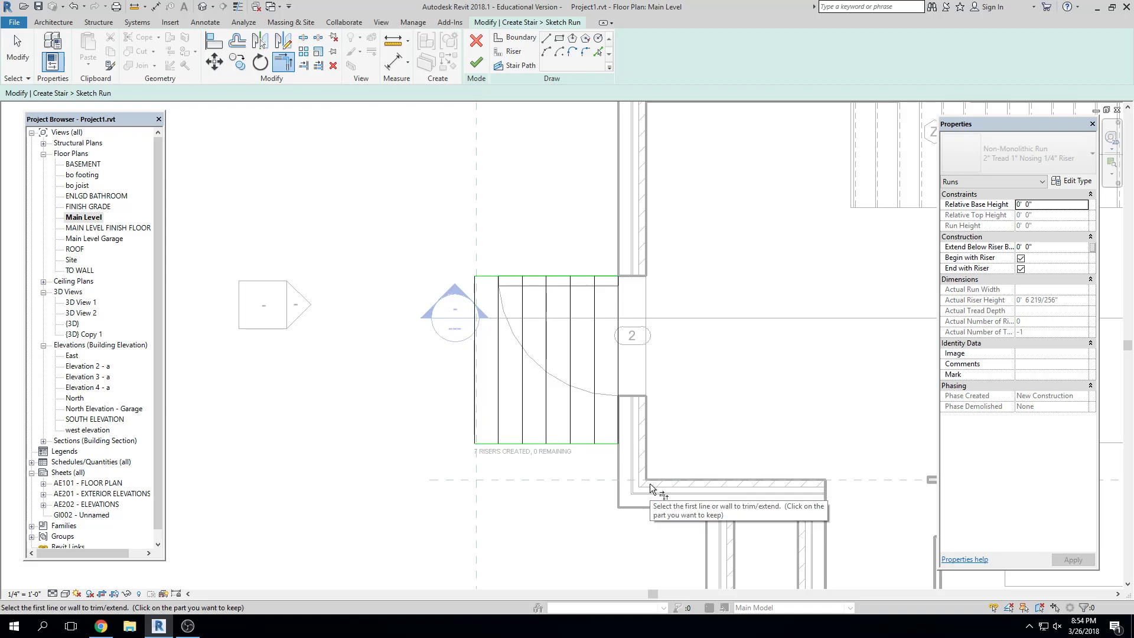
key("ctrl+z")
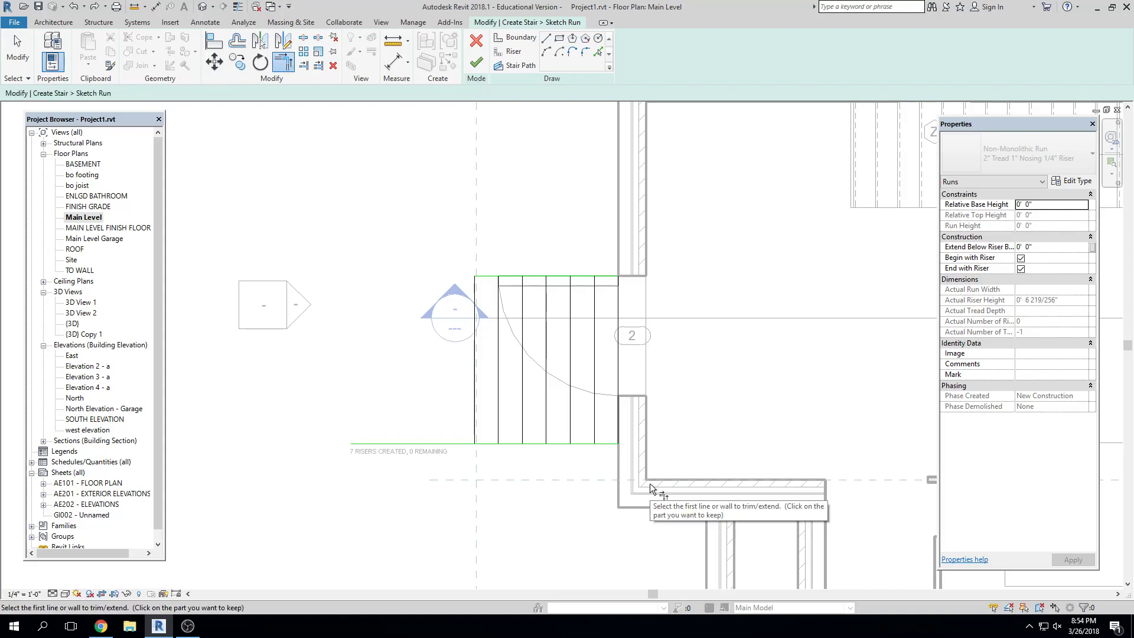
key("ctrl+z")
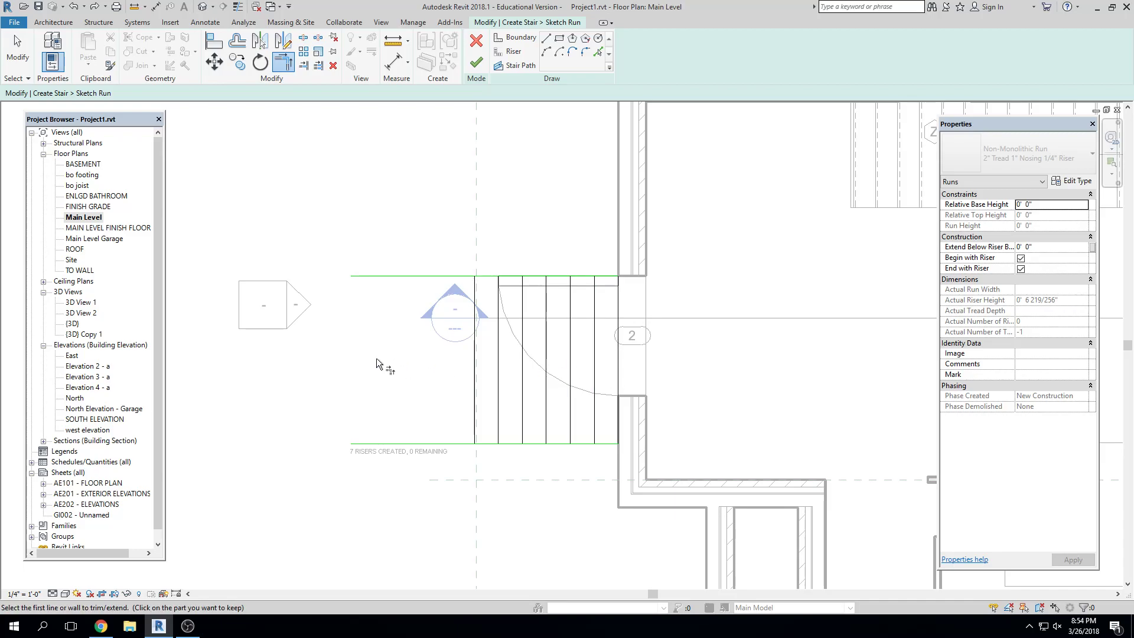
Step: Move the six outer riser lines away from the wall so the innermost of them meets the open door leaf's end
key("Escape")
key("Escape")
left_click_drag(604, 325, 424, 344)
key("m")
key("v")
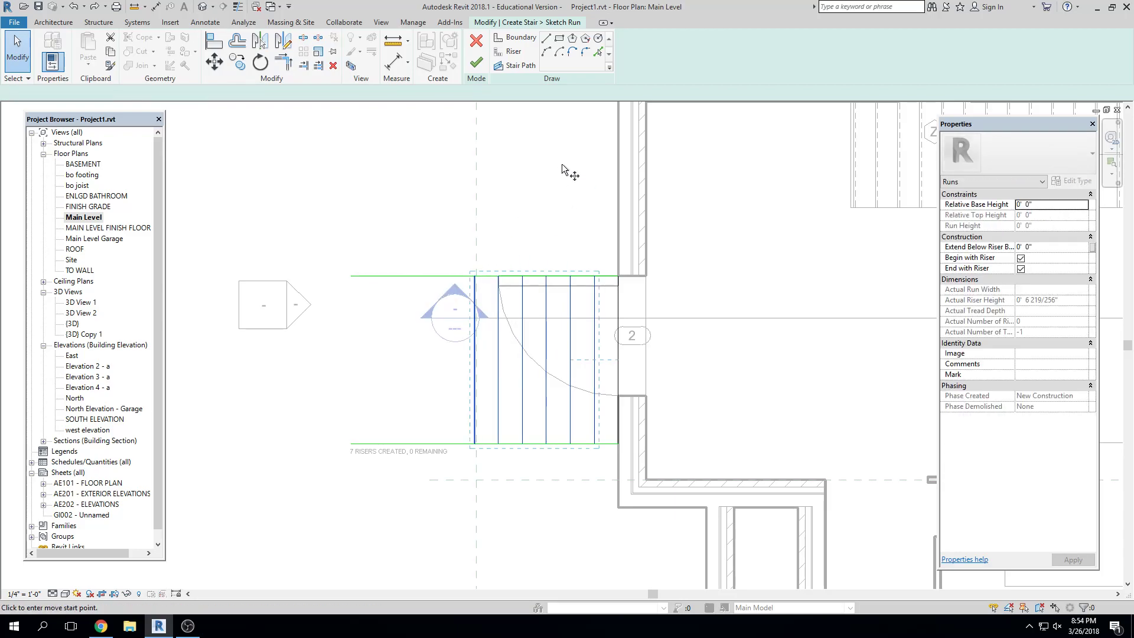
left_click(562, 164)
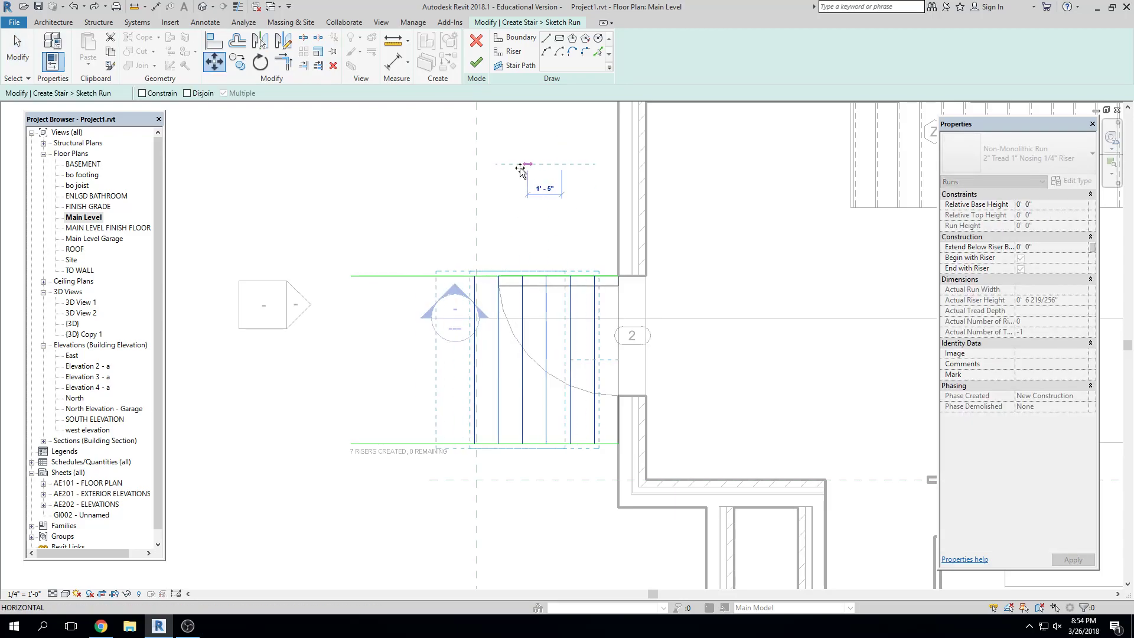
left_click(490, 169)
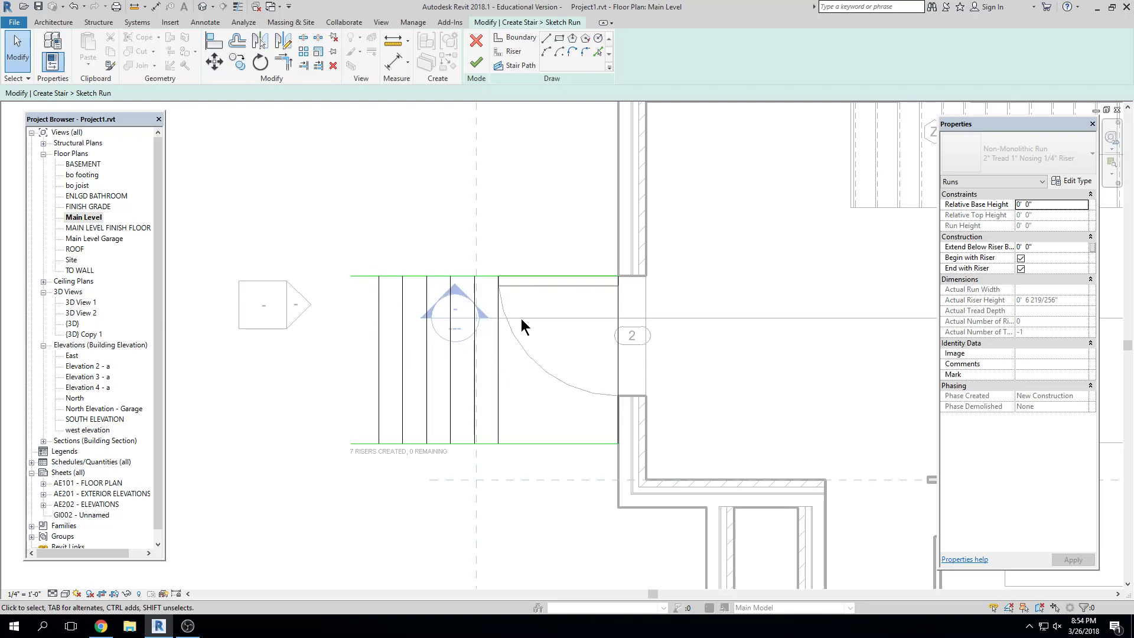
Step: Move the six outer riser lines one more tread outward, bringing the innermost of them to about the vertical reference plane
mouse_move(528, 392)
left_mouse_down()
mouse_move(404, 398)
mouse_move(362, 385)
left_mouse_up()
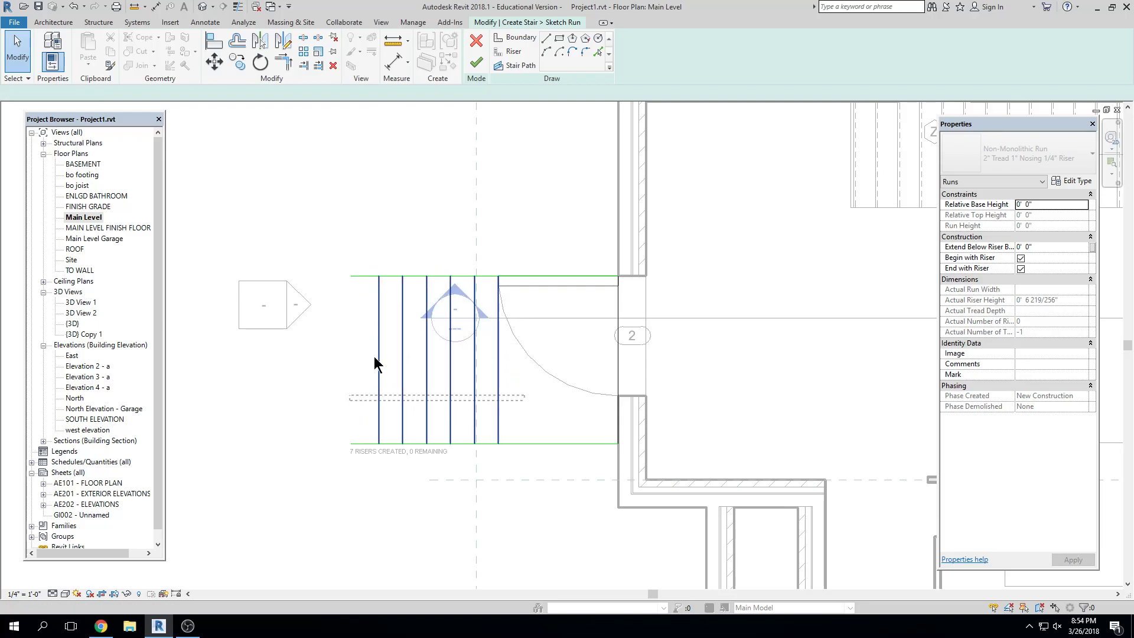
key("v")
left_click(503, 184)
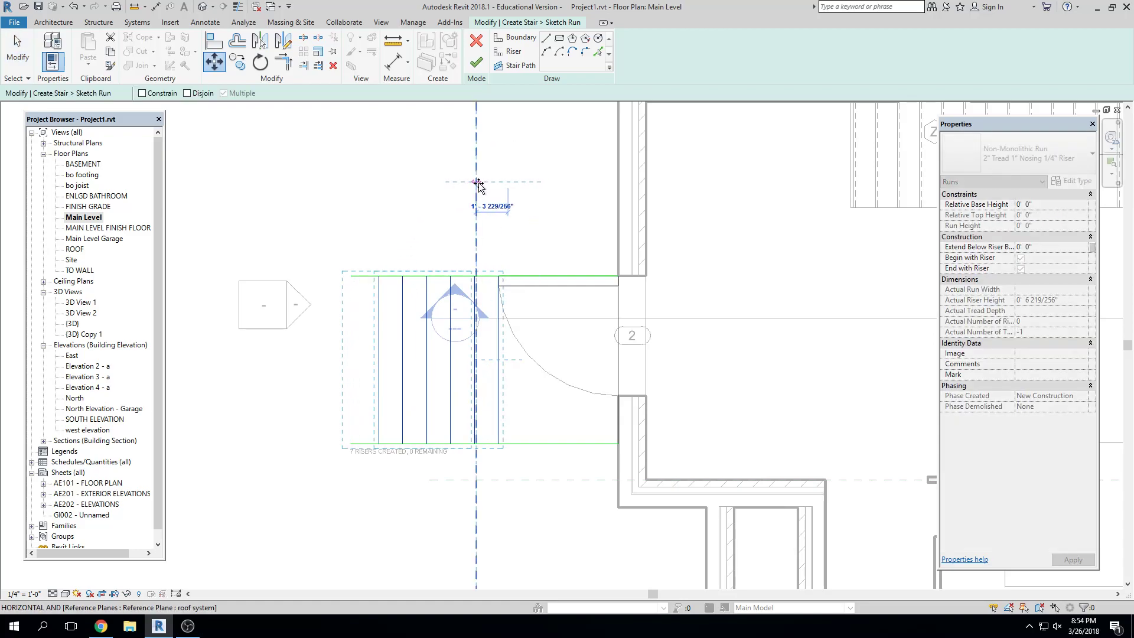
left_click(479, 184)
key("Escape")
Step: Trim the upper and lower boundary lines to the outermost riser so they form closed corners
key("t")
key("r")
left_click(385, 276)
left_click(355, 300)
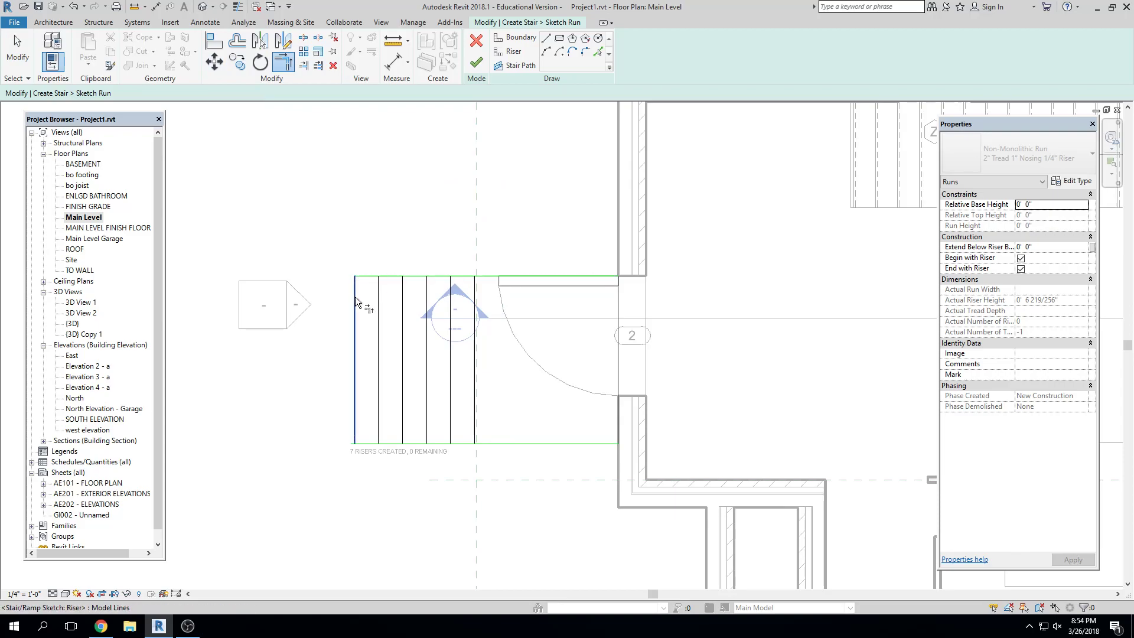
left_click(366, 445)
key("Escape")
key("Escape")
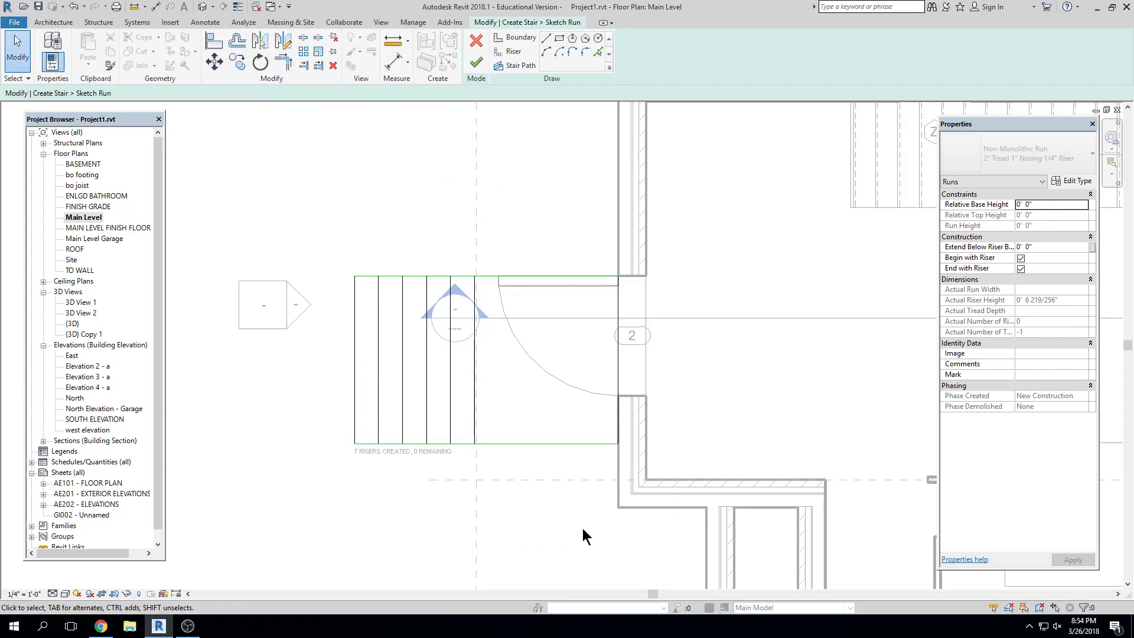
Step: Finish the run sketch and complete the exterior stair
scroll(590, 376, "down", 1)
middle_click_drag(720, 377, 762, 357)
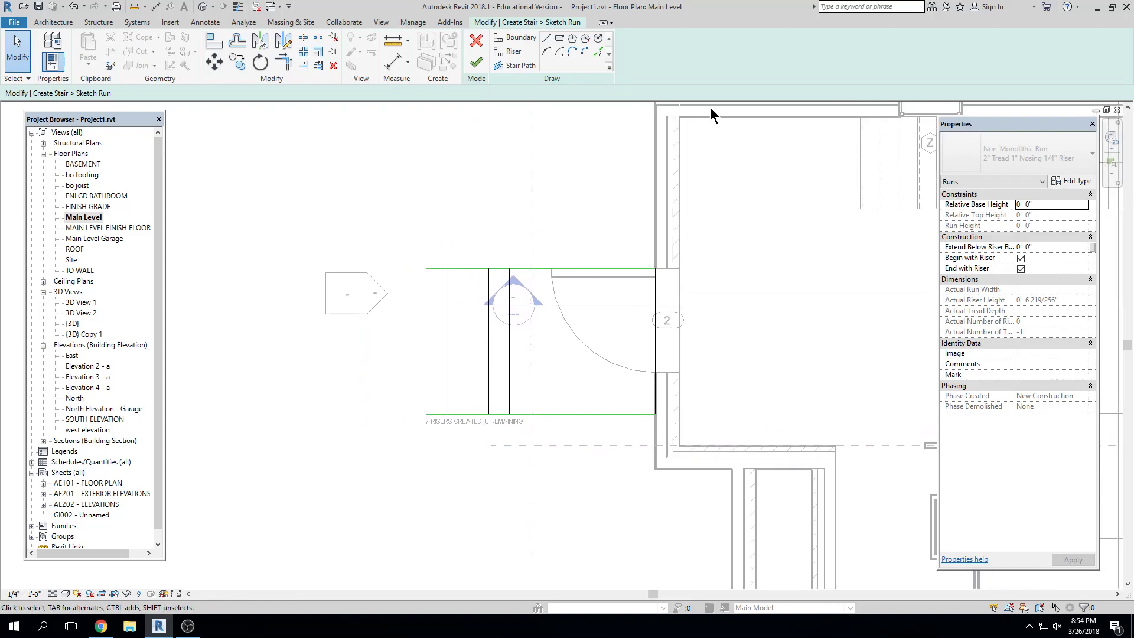
left_click(476, 62)
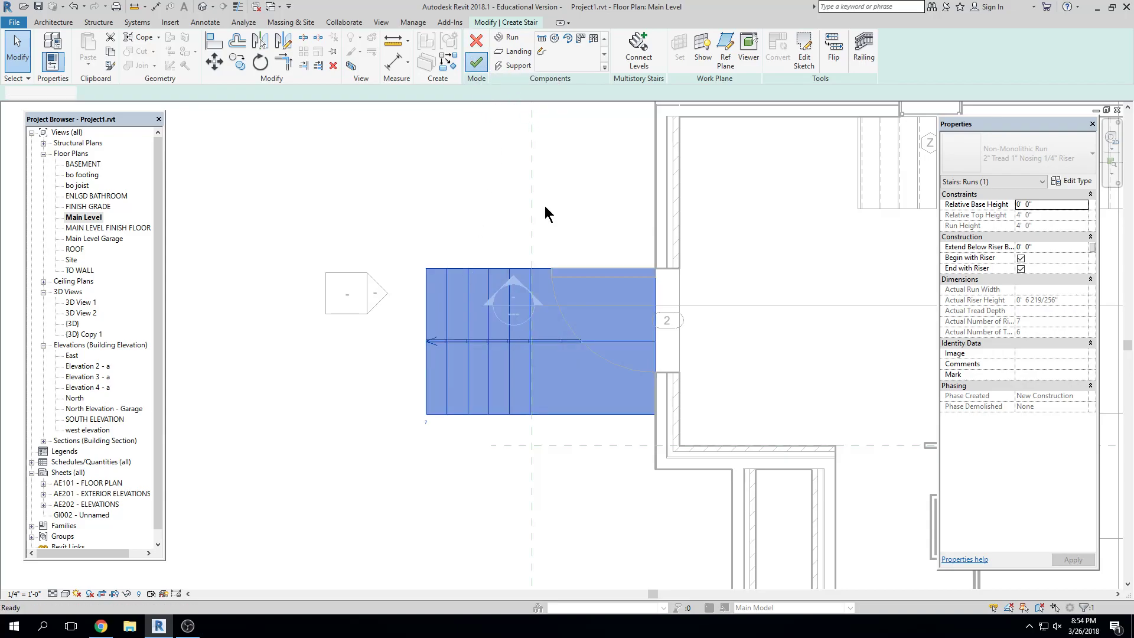
left_click(225, 7)
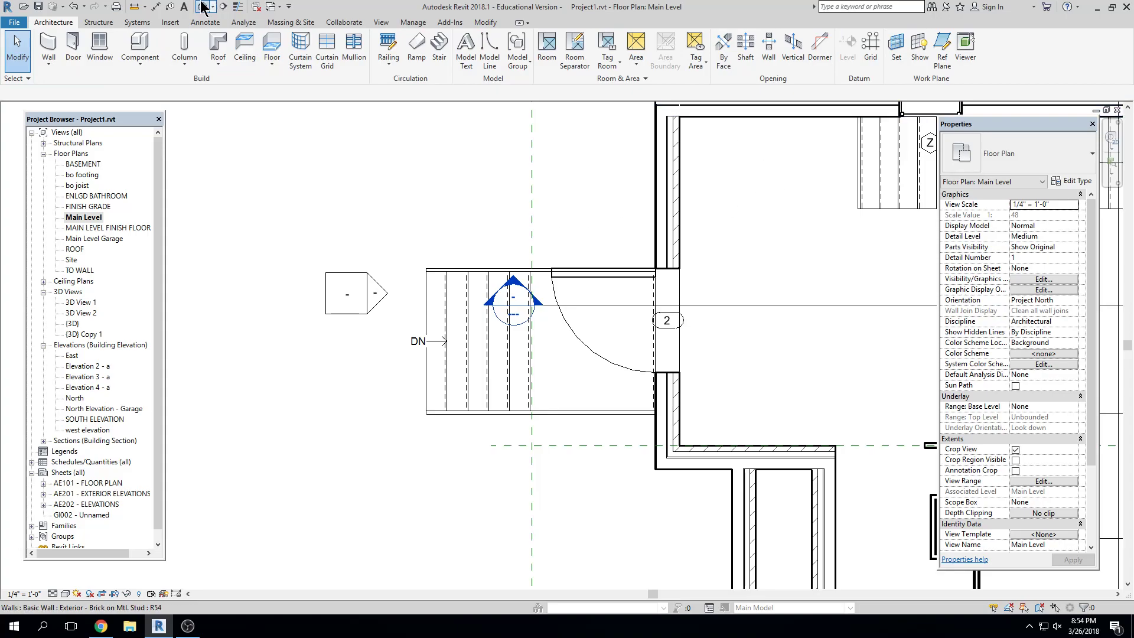
Step: Inspect the exterior stair's direction of climb in the 3D view and return to the Main Level plan
scroll(446, 200, "up", 3)
scroll(446, 201, "down", 5)
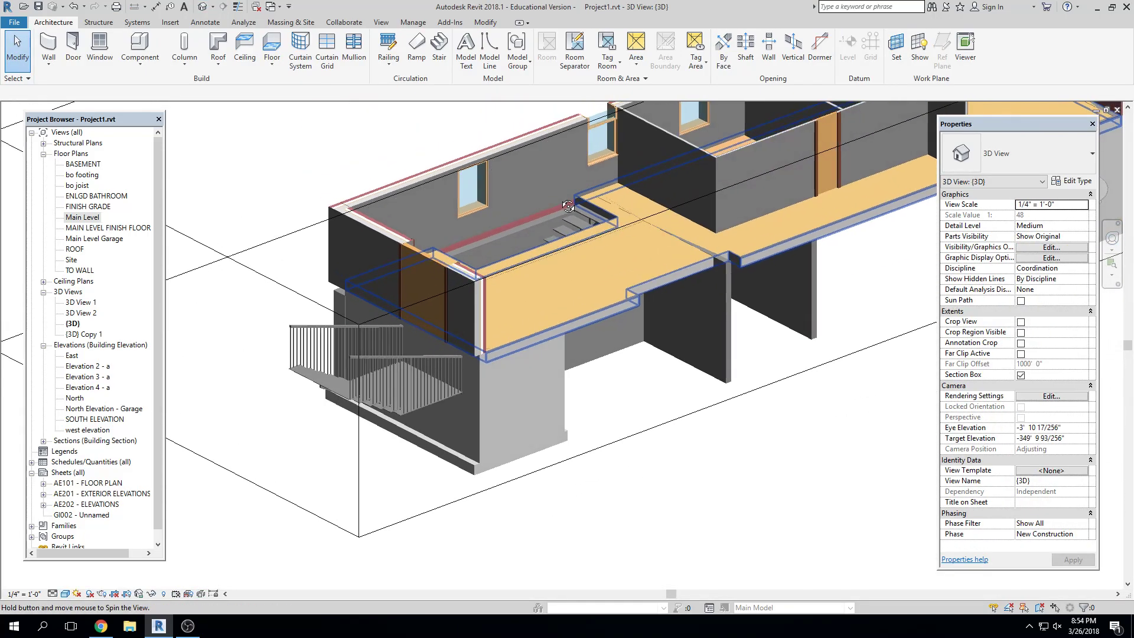
scroll(721, 379, "up", 2)
middle_click_drag(741, 402, 572, 235, "shift")
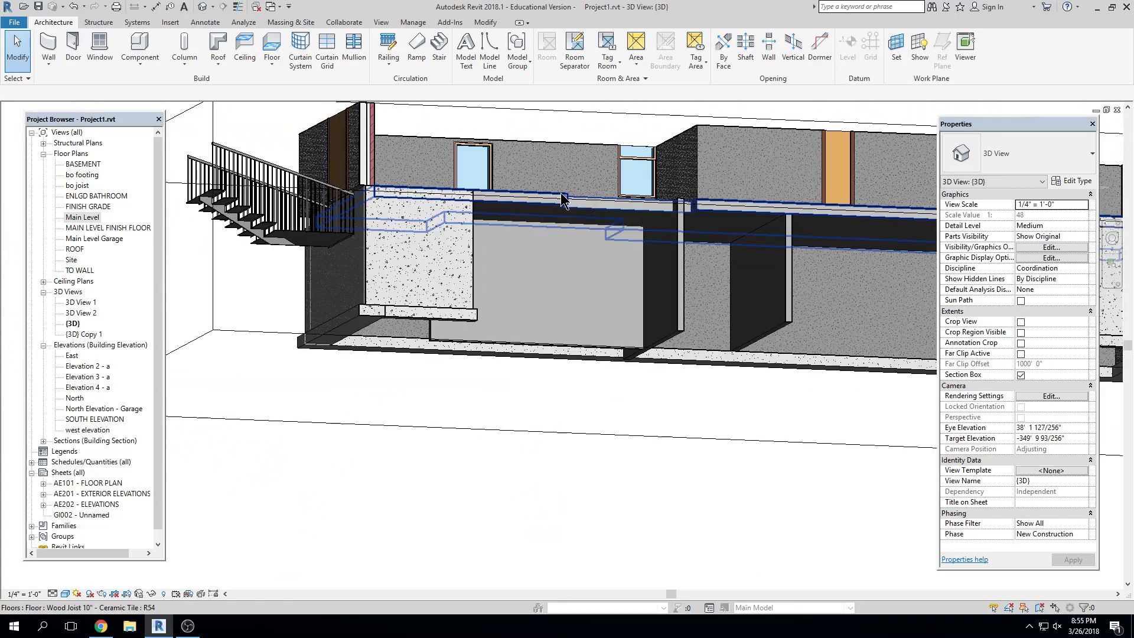
left_click(1117, 110)
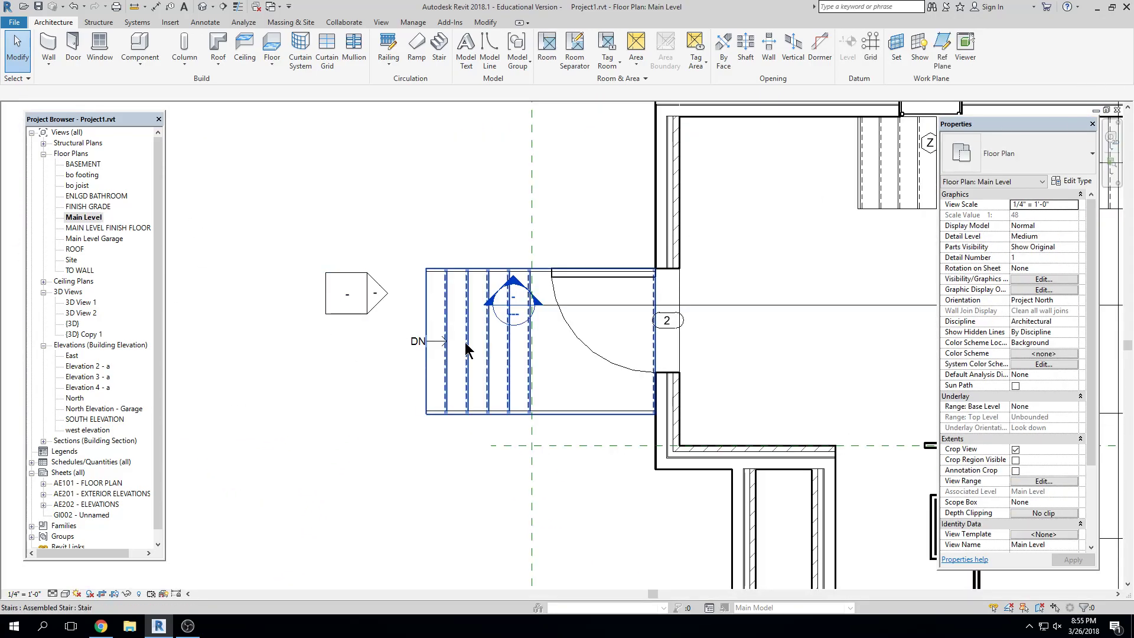
Step: Move the exterior stair's DN label upward in the plan, clear of its direction arrow
left_click(445, 351)
left_click(436, 434)
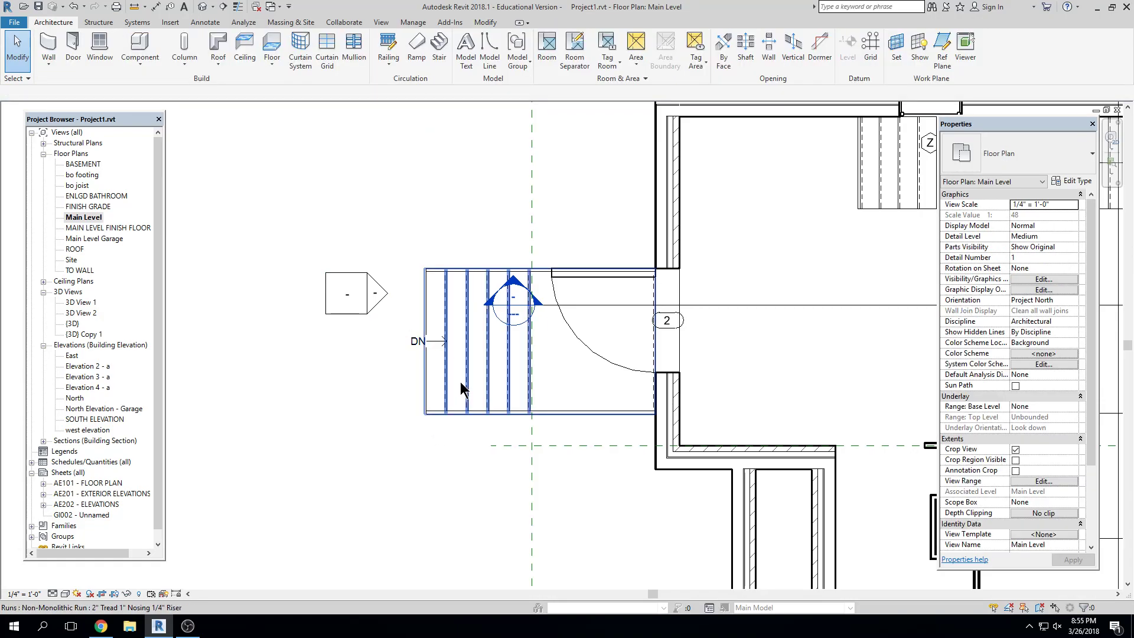
left_click(462, 394)
scroll(466, 384, "up", 6)
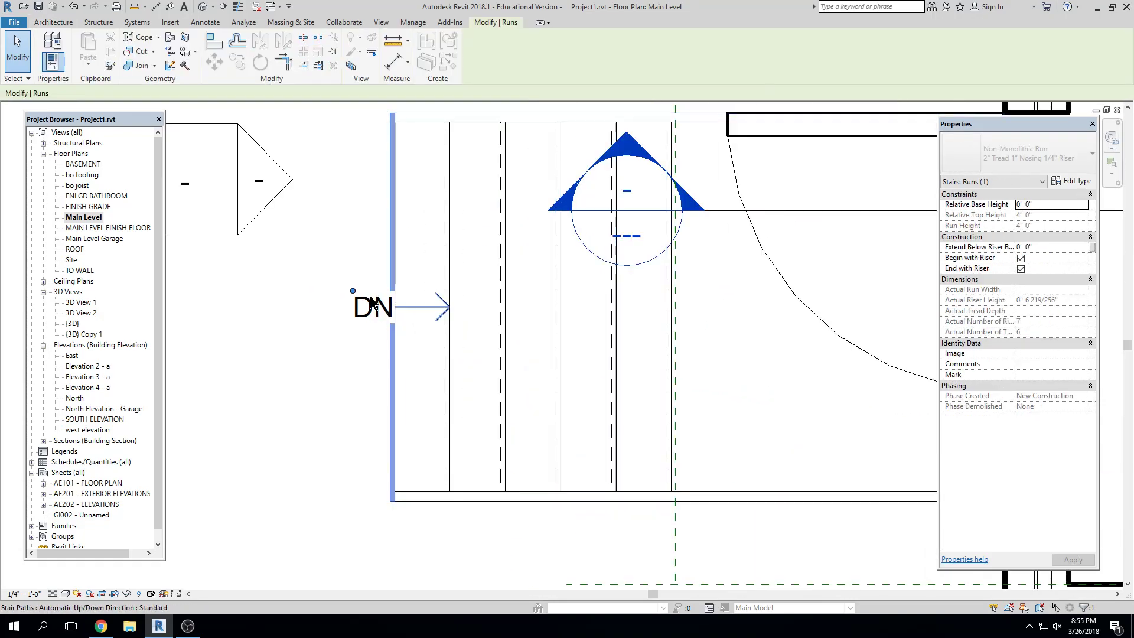
left_click_drag(341, 289, 347, 181)
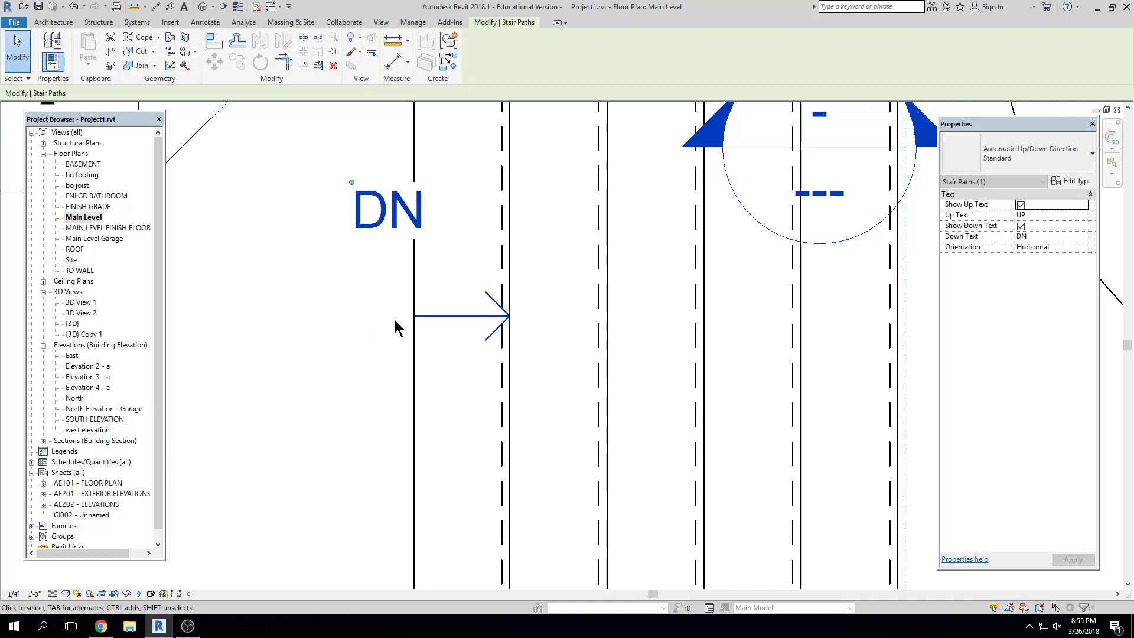
scroll(392, 319, "down", 3)
Step: Flip the up direction of the exterior stair so it descends away from the door
left_click(413, 397)
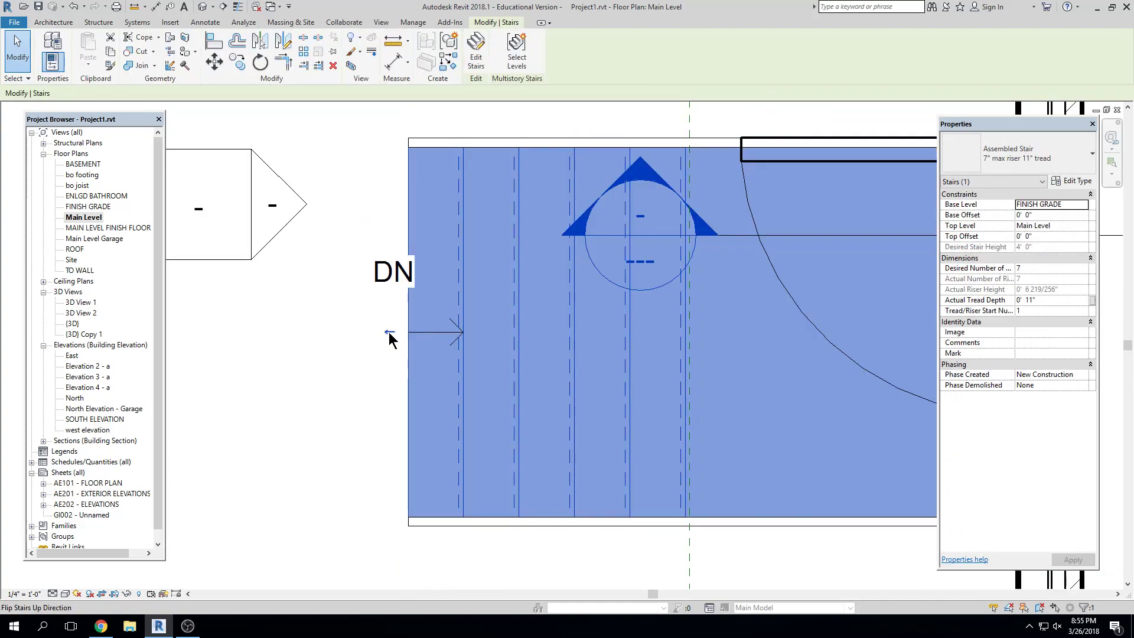
left_click(388, 343)
scroll(387, 354, "down", 2)
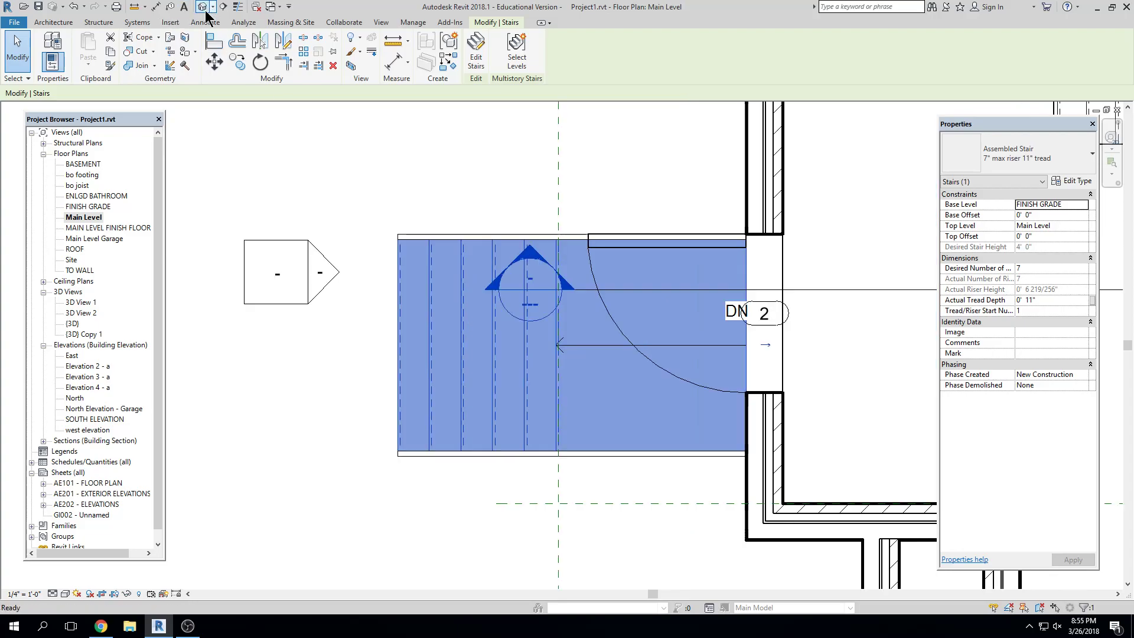
Step: Examine the flipped exterior stair, its landing and both railings in the 3D view
left_click(202, 8)
middle_click_drag(531, 319, 407, 350, "shift")
left_click(405, 345)
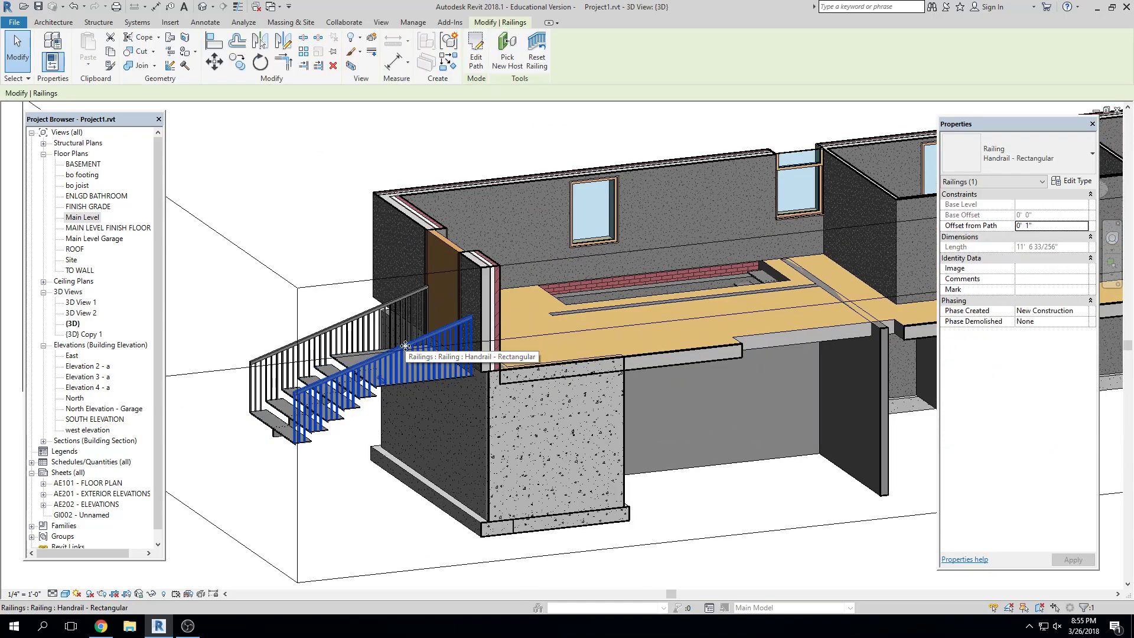
scroll(366, 386, "up", 2)
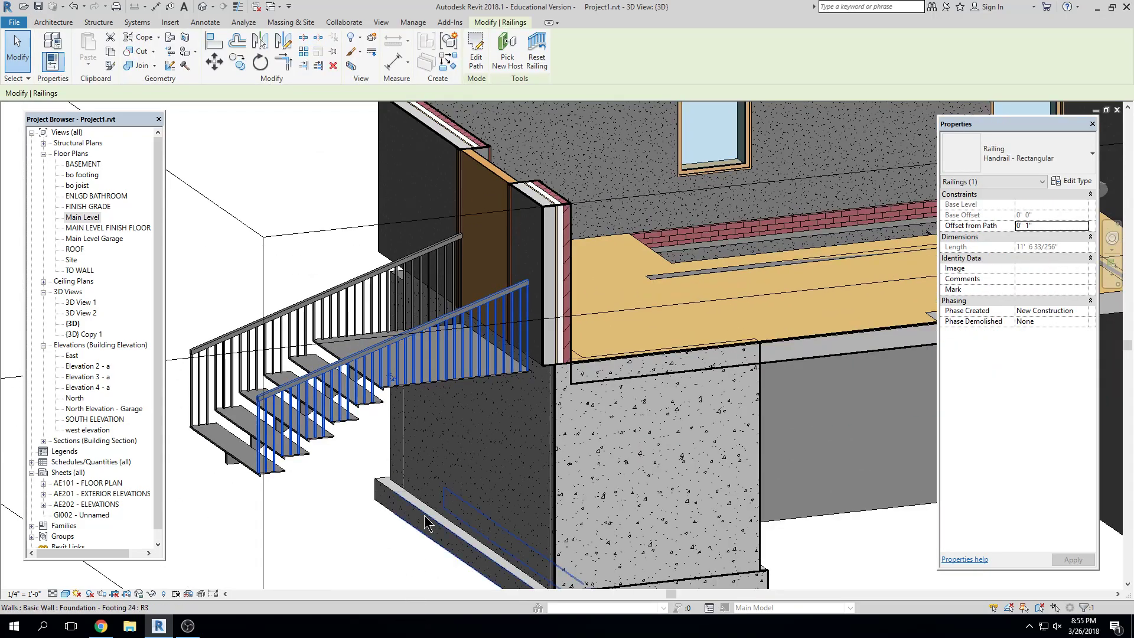
scroll(423, 508, "down", 2)
key("Escape")
scroll(372, 450, "up", 3)
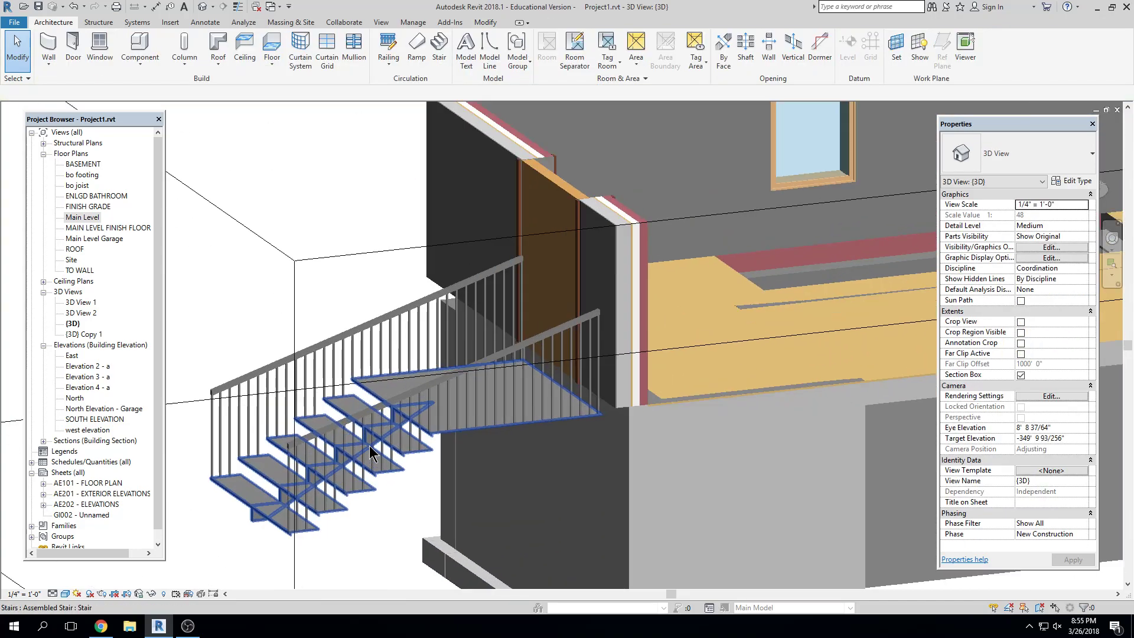
scroll(535, 430, "down", 2)
scroll(534, 430, "down", 2)
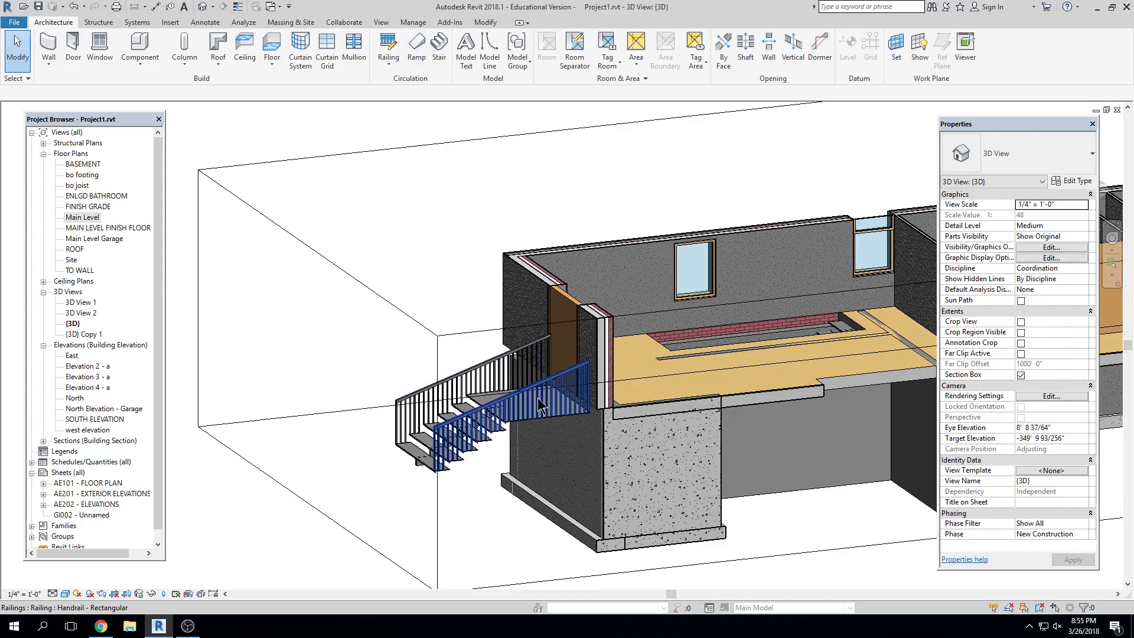
scroll(469, 457, "up", 4)
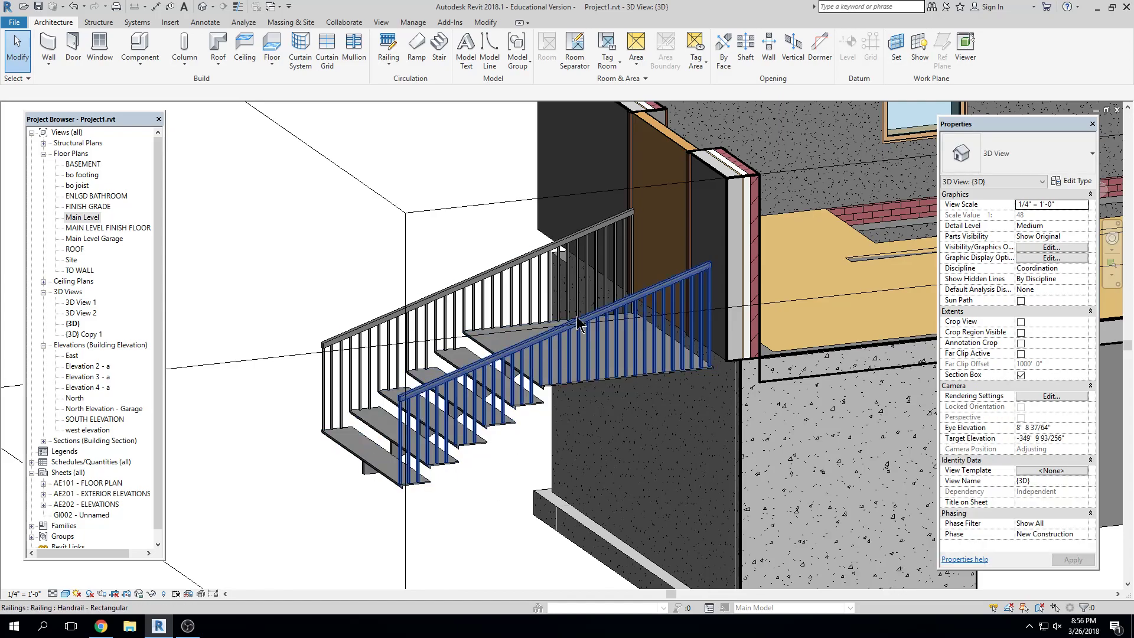
Step: Examine how the near handrail runs along the treads and over the landing up to the door wall
left_click(675, 289)
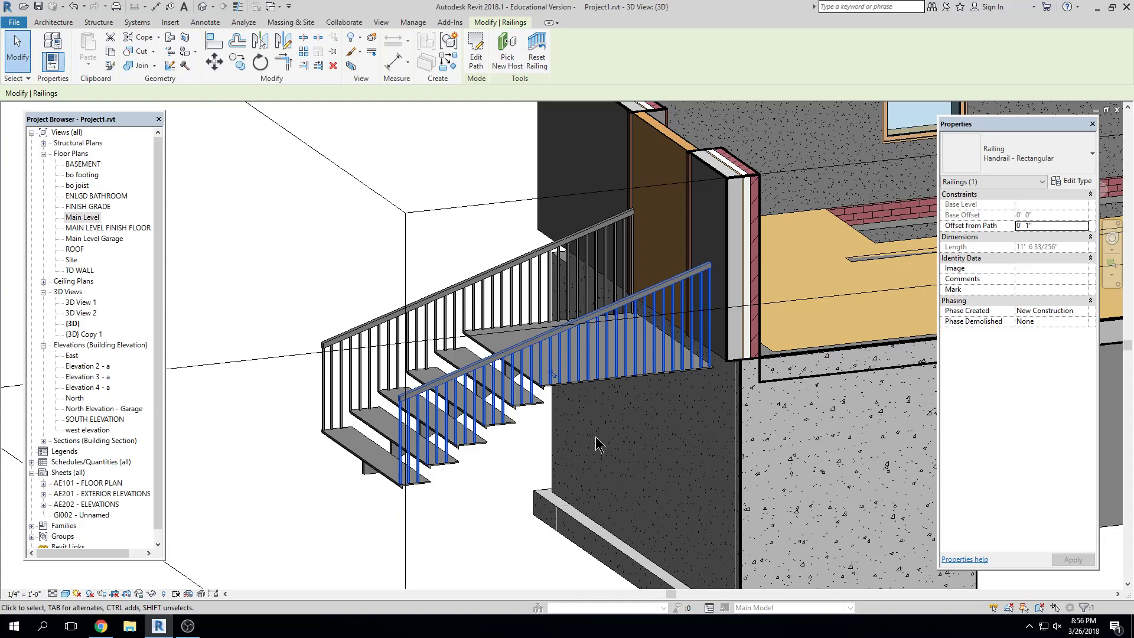
key("Escape")
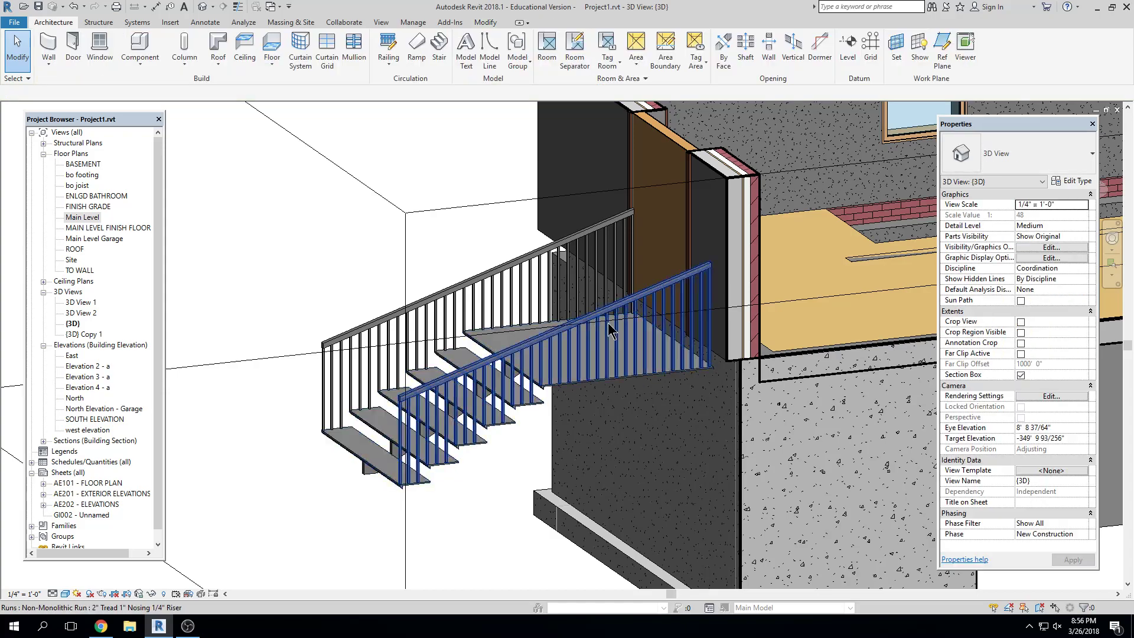
left_click(695, 282)
key("Escape")
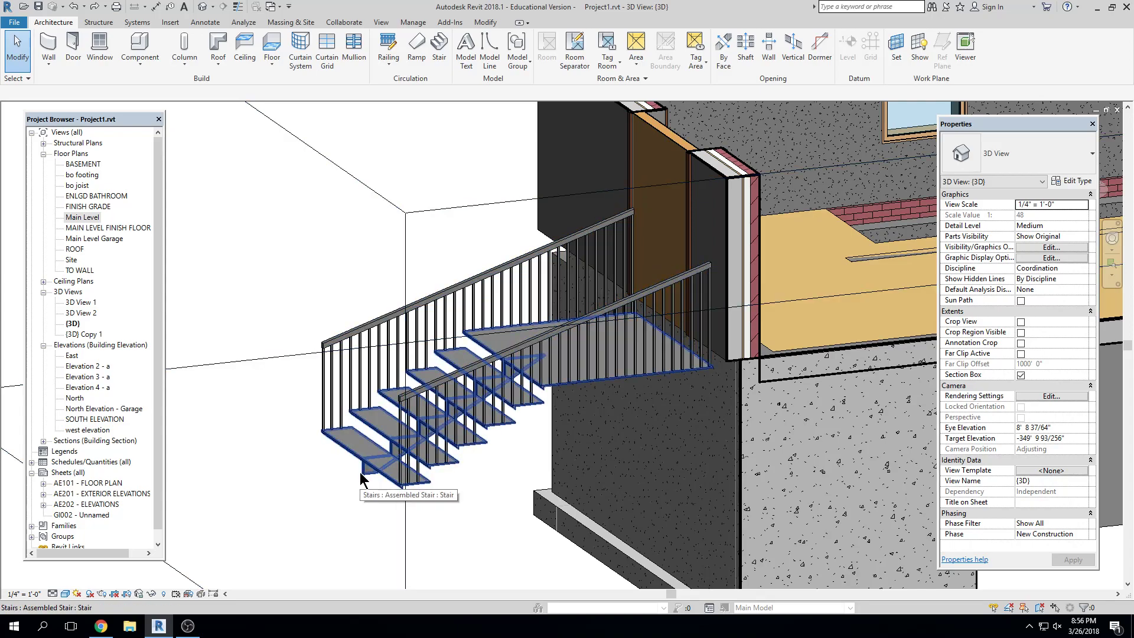
left_click(648, 307)
scroll(644, 310, "up", 5)
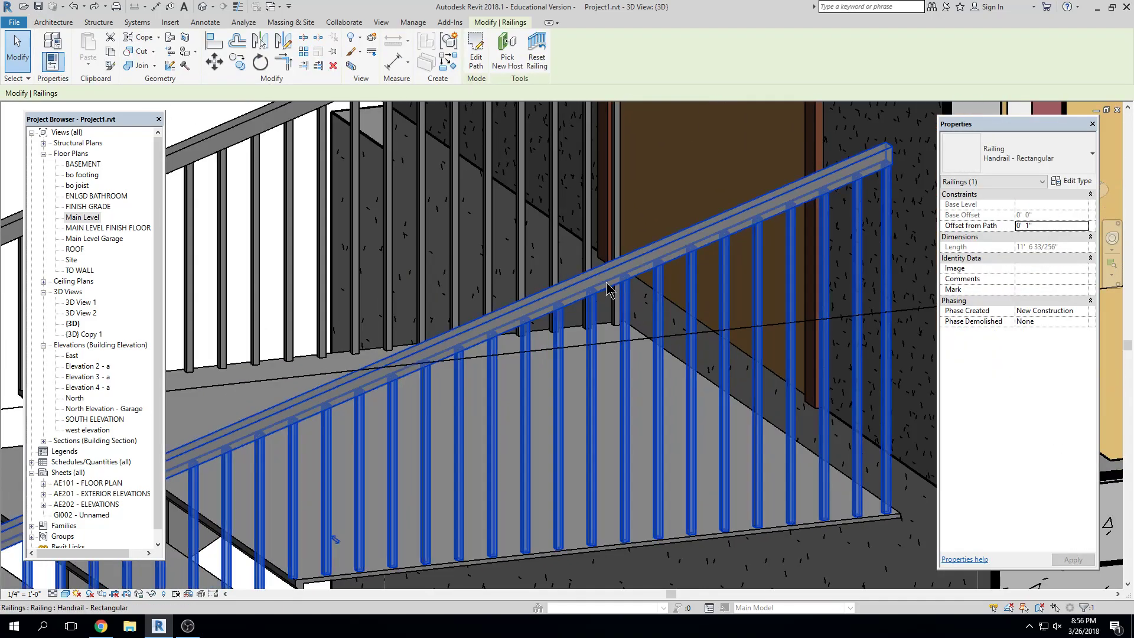
scroll(626, 305, "down", 3)
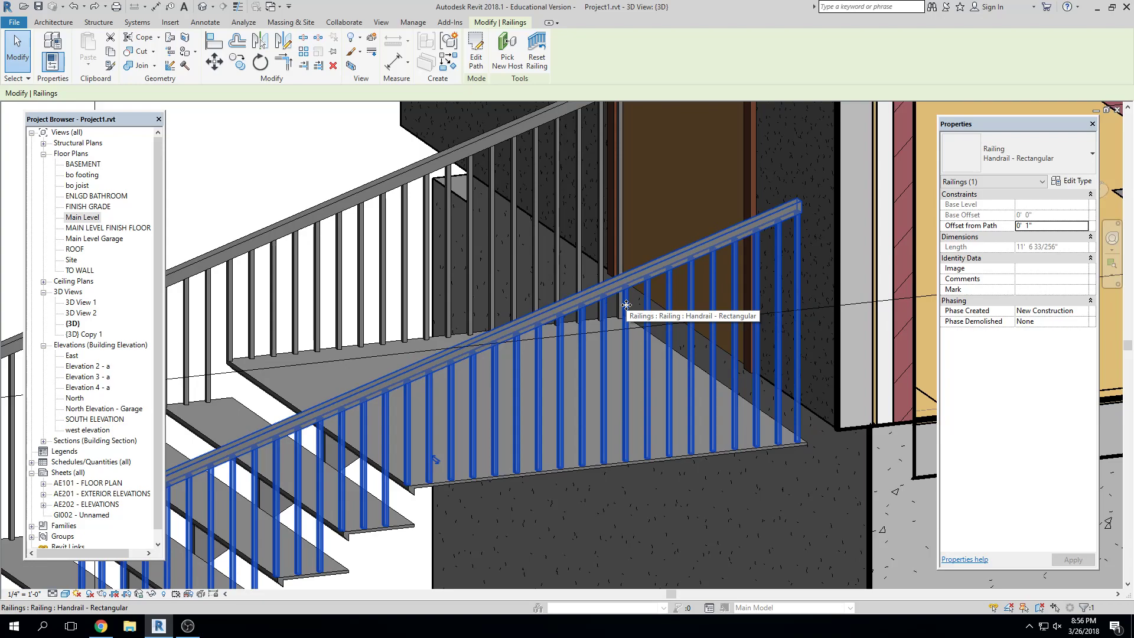
scroll(661, 289, "down", 5)
key("Escape")
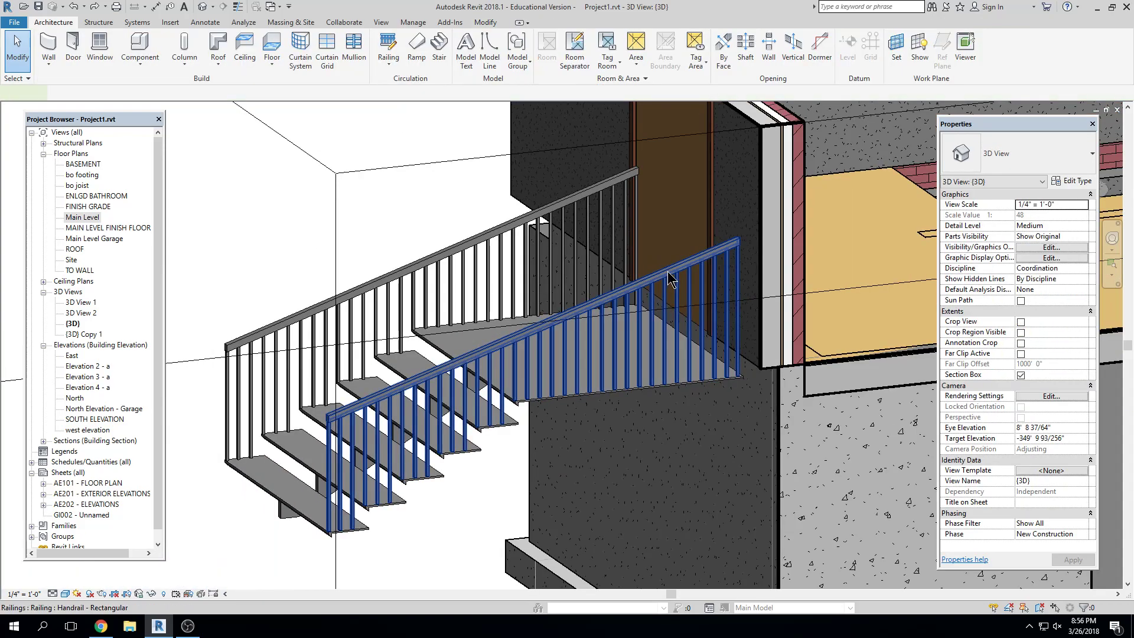
Step: Change the near stair railing to the Guardrail - Pipe type
left_click(670, 277)
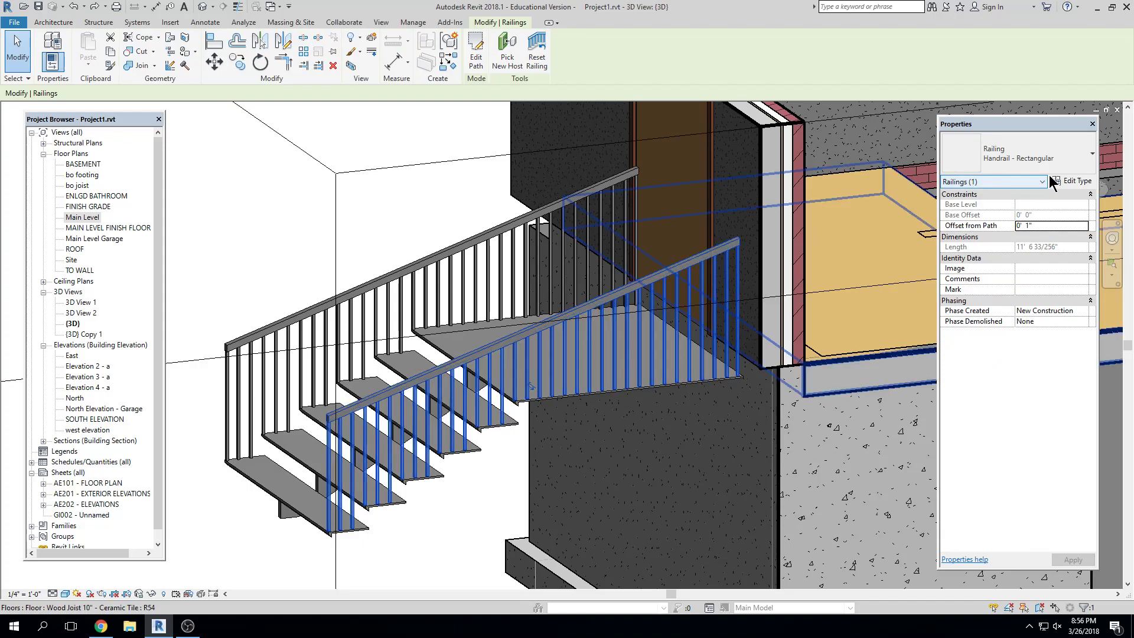
left_click(1078, 167)
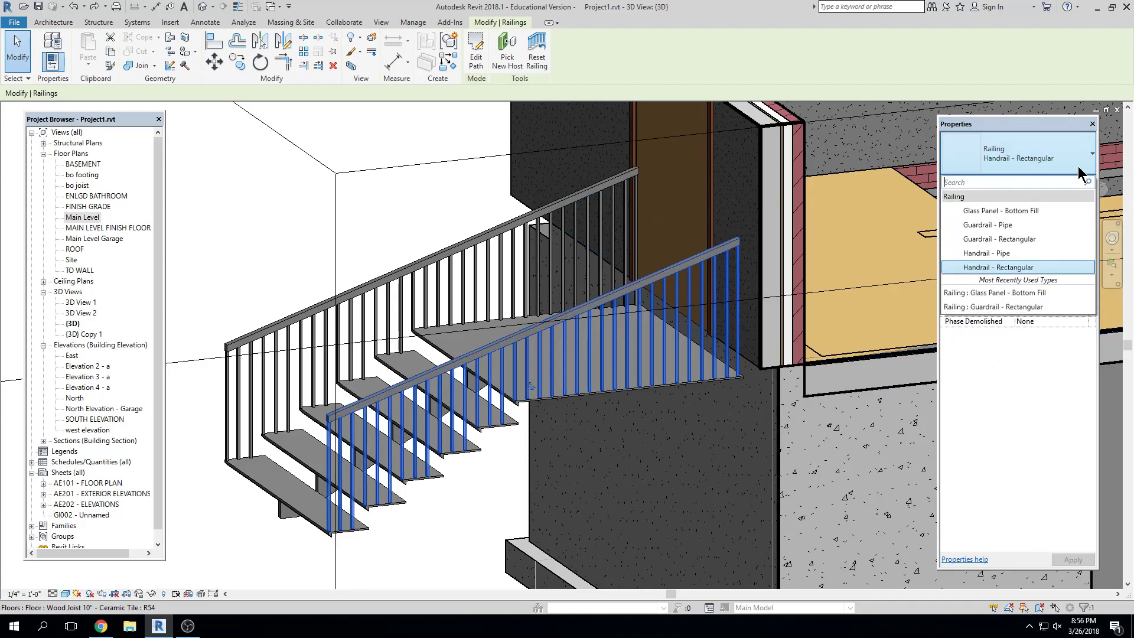
left_click(1011, 223)
left_click(891, 438)
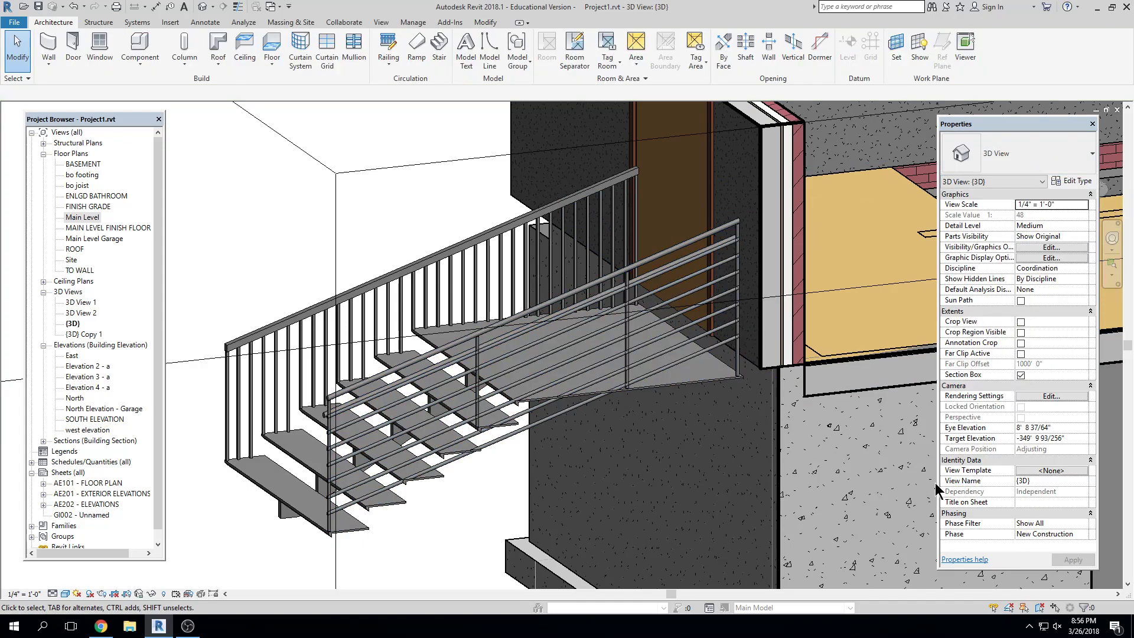
Step: Change the far stair railing to the Glass Panel - Bottom Fill type
left_click(587, 186)
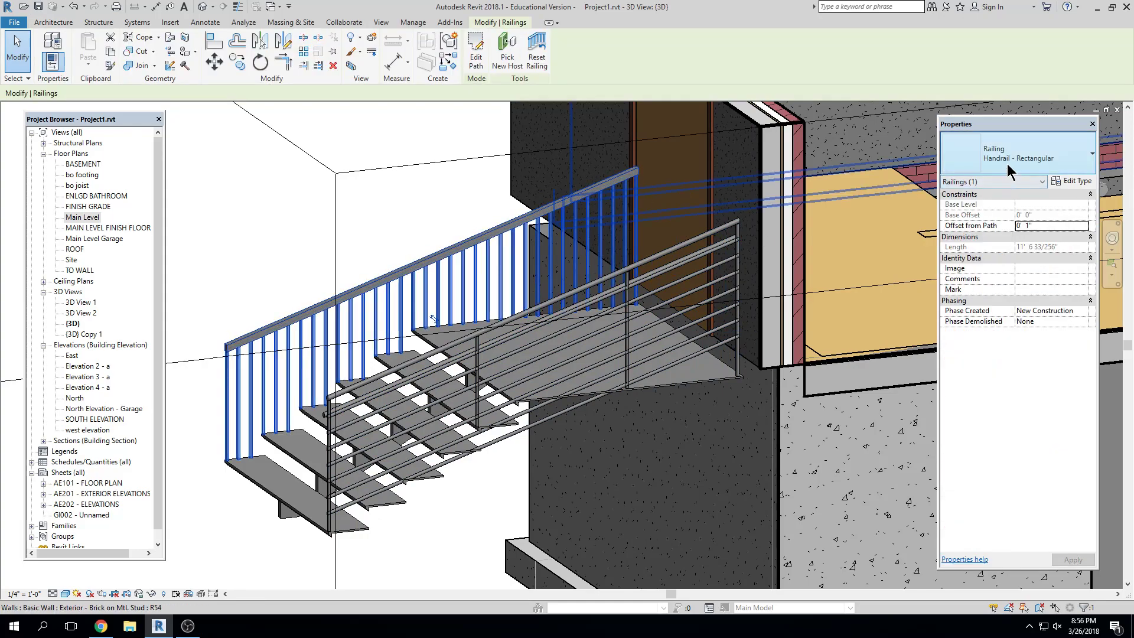
left_click(1007, 158)
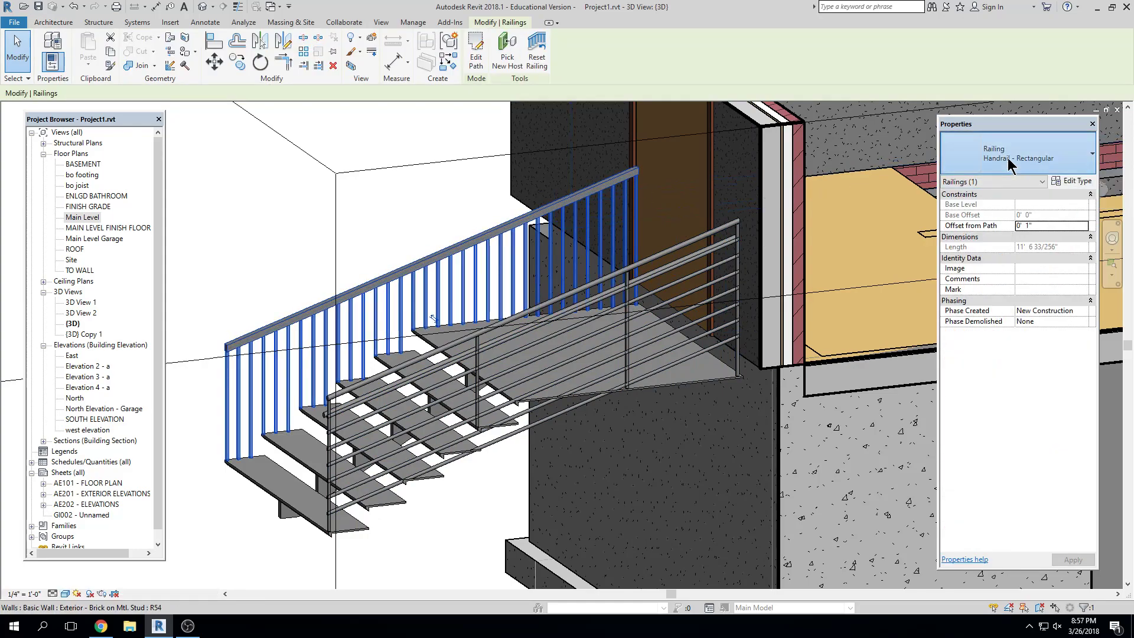
left_click(978, 237)
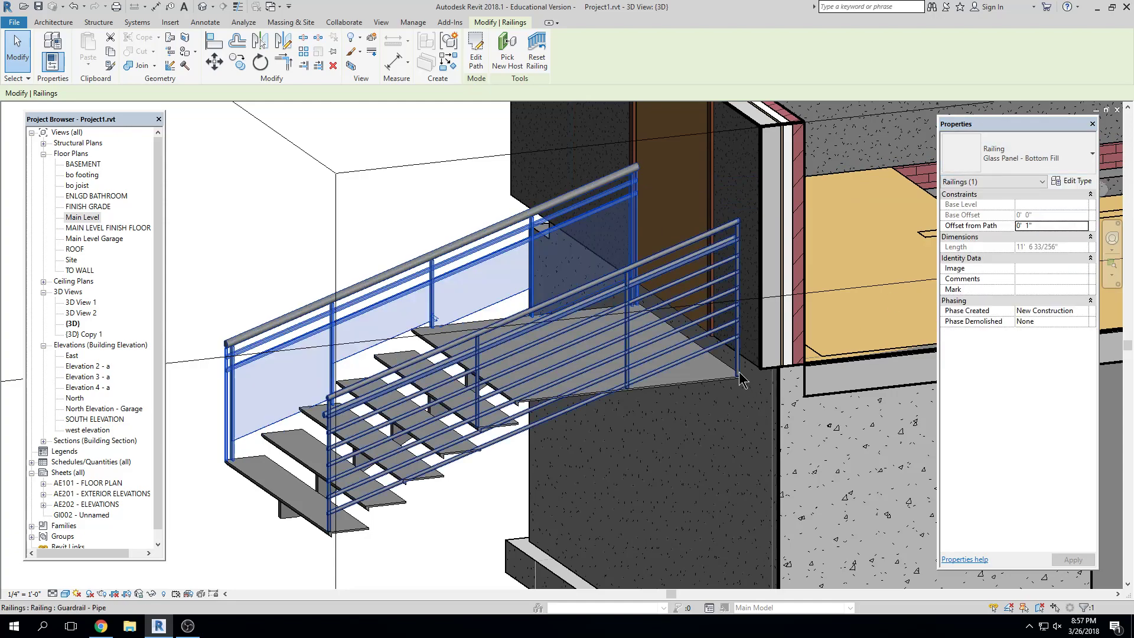
key("Escape")
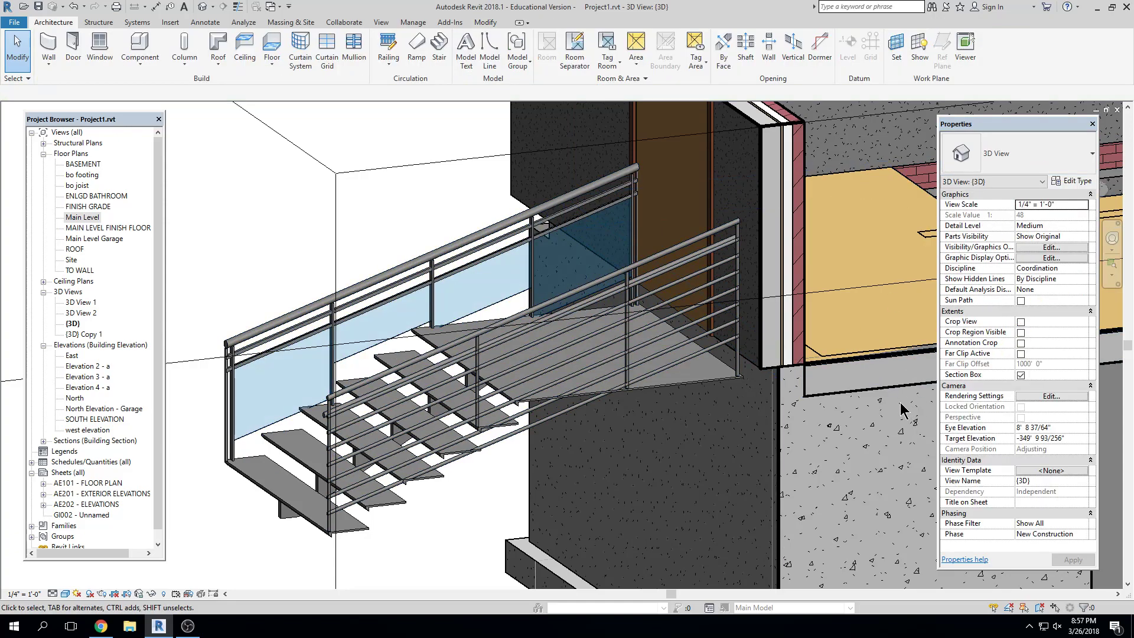
Step: Undo the type changes on both exterior stair railings
key("ctrl+z")
key("ctrl+z")
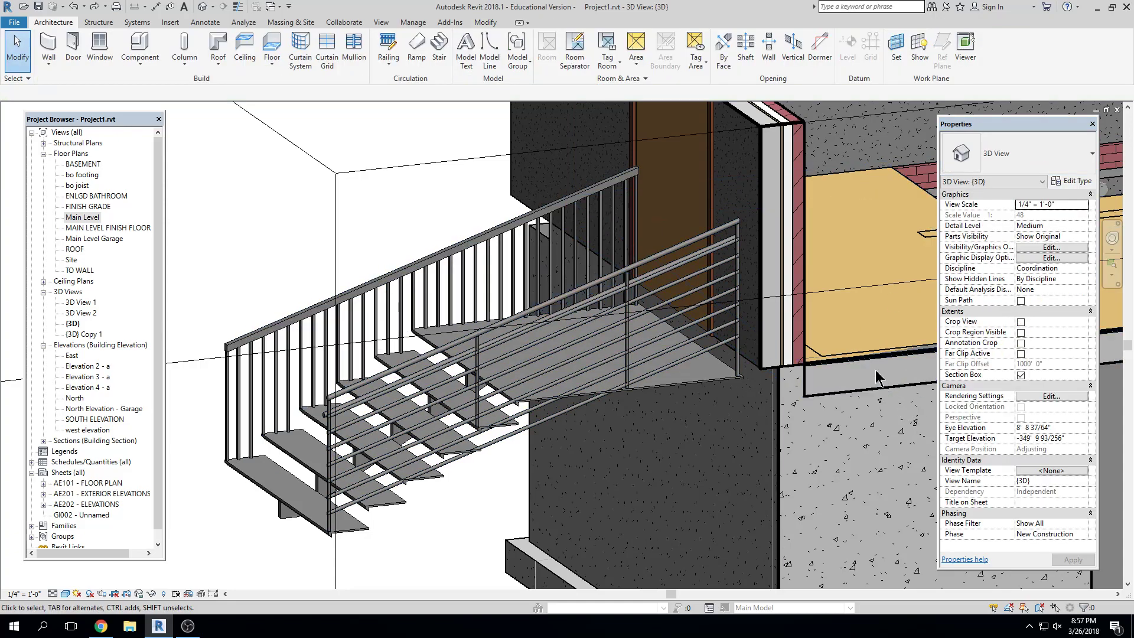
left_click(645, 282)
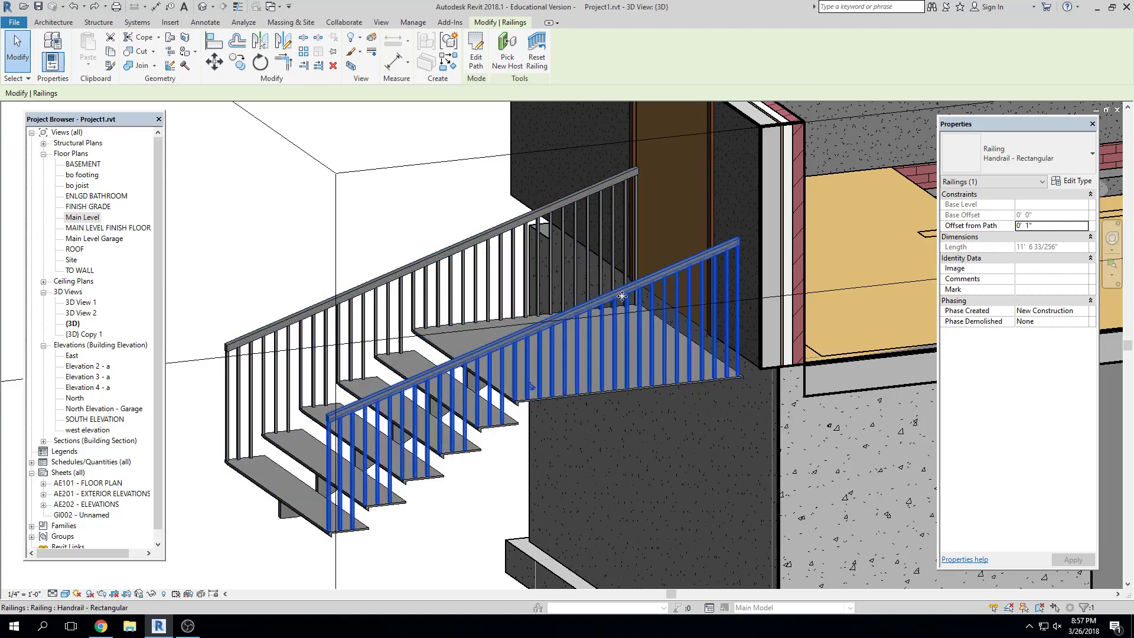
key("Escape")
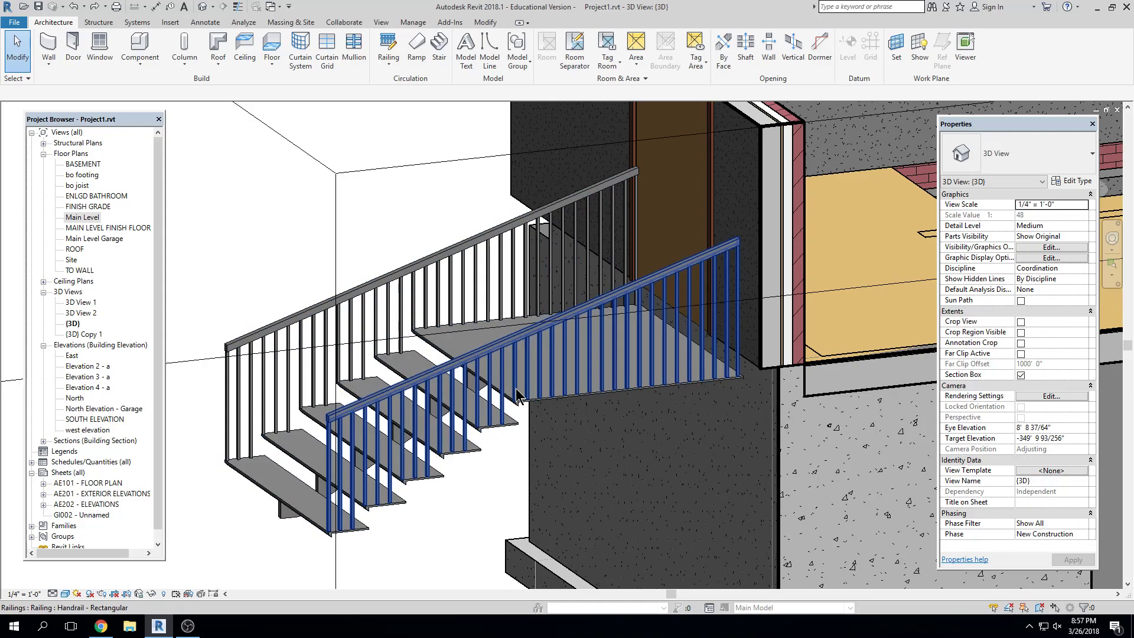
left_click(528, 332)
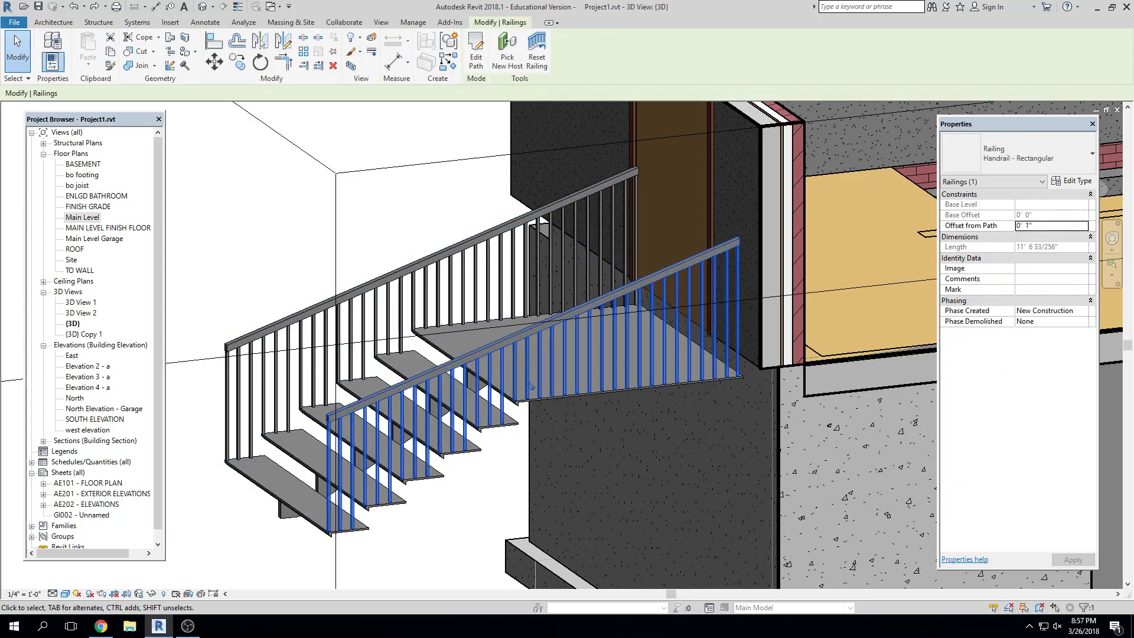
left_click(356, 140)
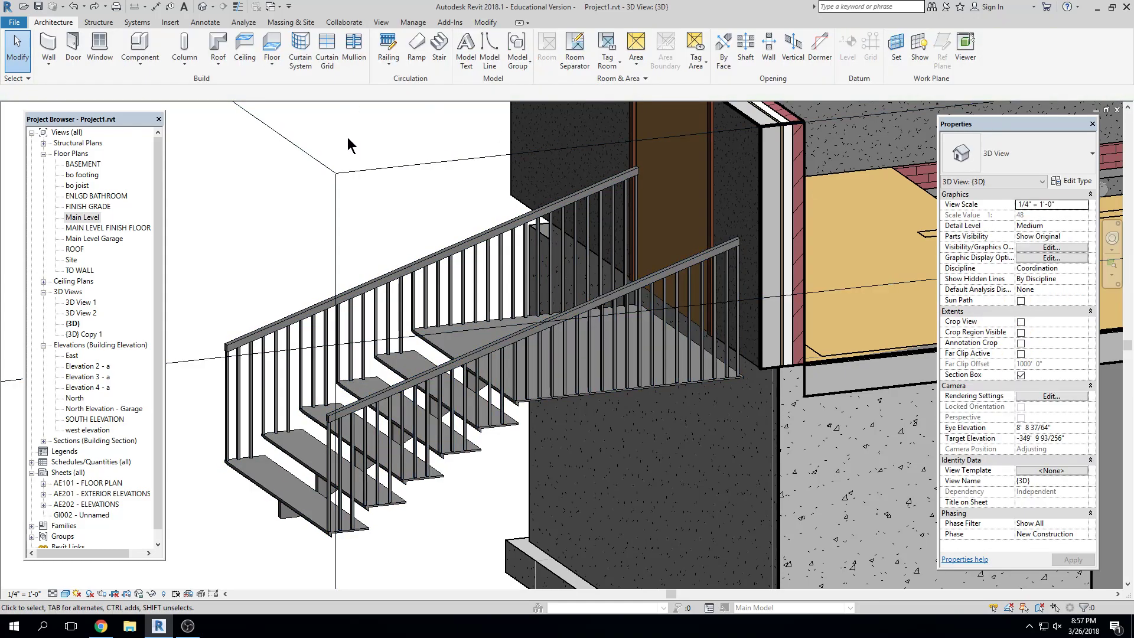
Step: Open the Main Level floor plan and tile it side by side with the 3D view of the exterior stair
double_click(92, 218)
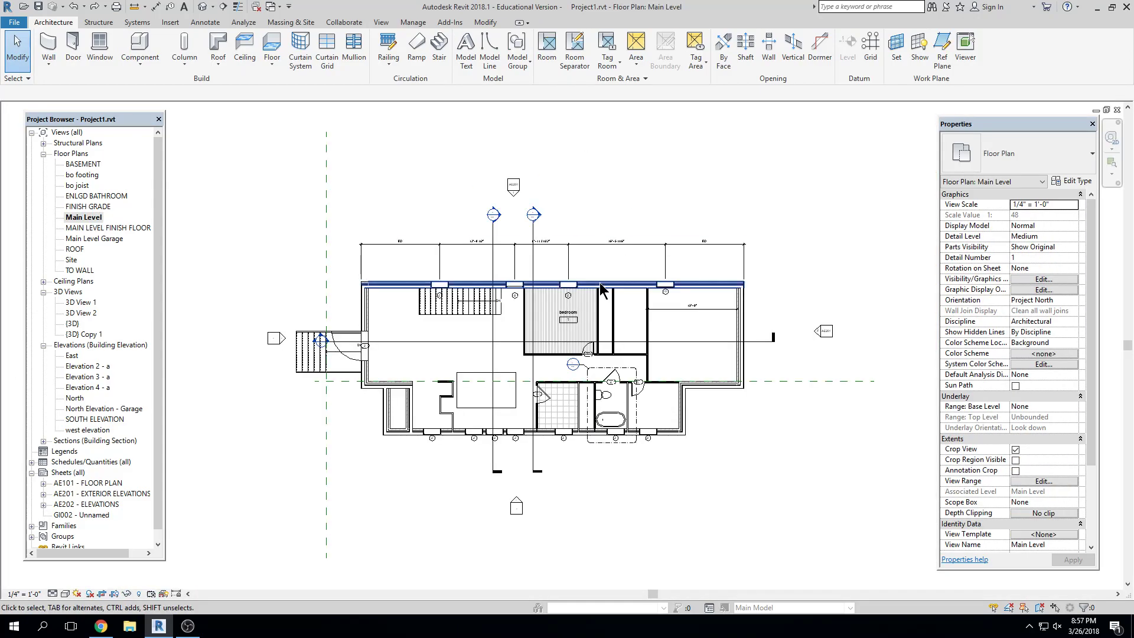
key("w")
key("t")
middle_click_drag(367, 348, 313, 340)
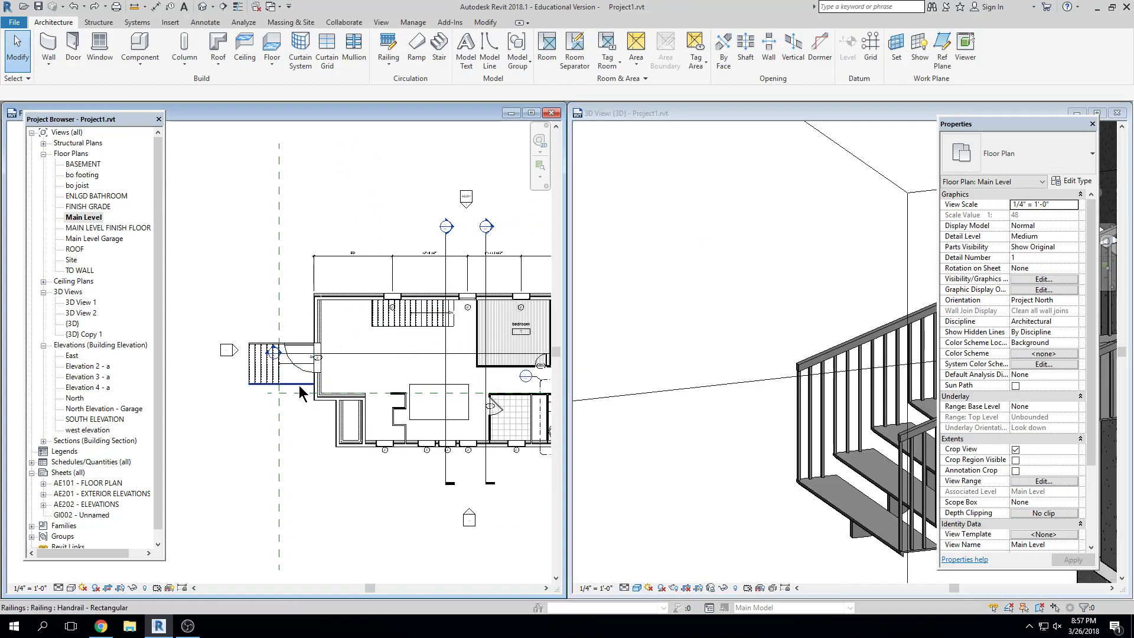
left_click(805, 307)
scroll(805, 307, "down", 1)
scroll(792, 306, "down", 4)
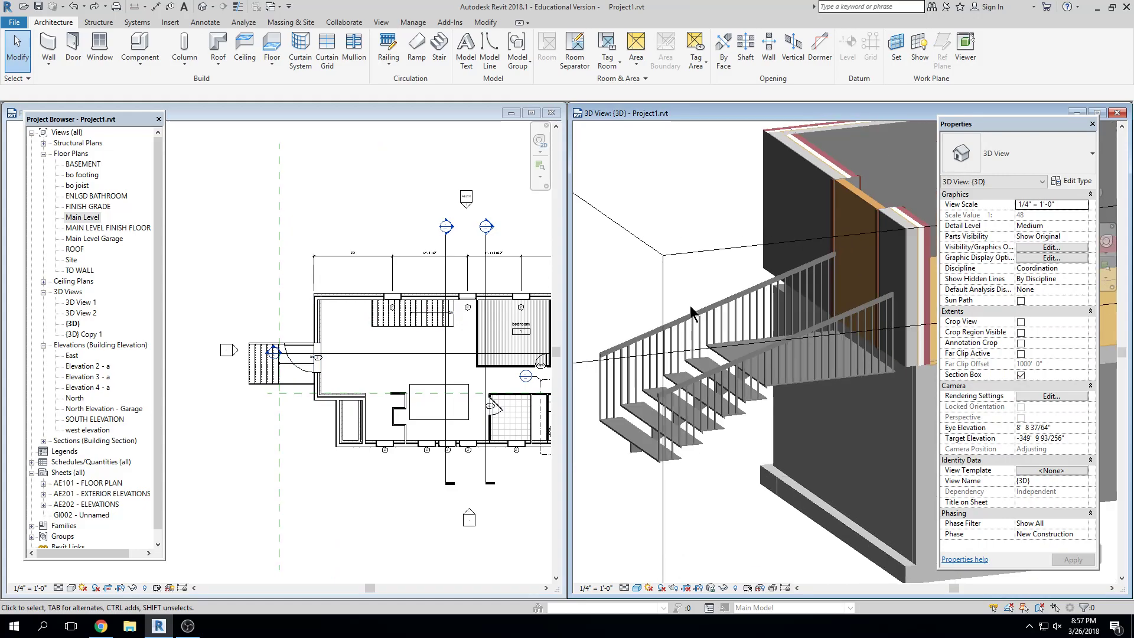
scroll(243, 428, "up", 6)
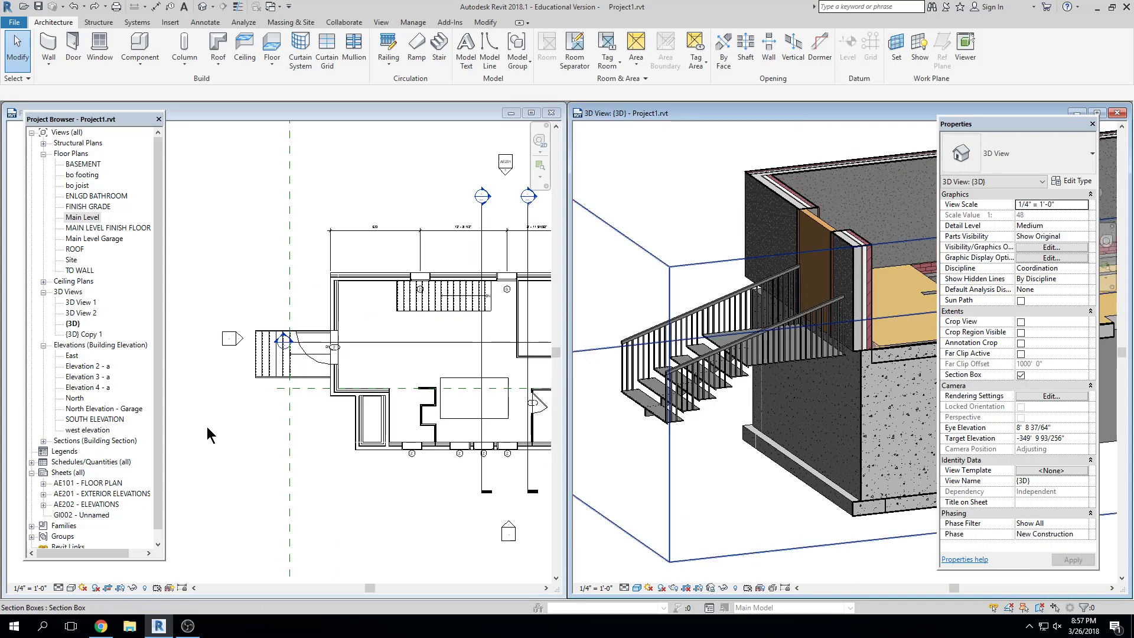
Step: Open the path sketch of the far exterior stair railing for editing in the Main Level plan
left_click(192, 272)
scroll(192, 271, "down", 2)
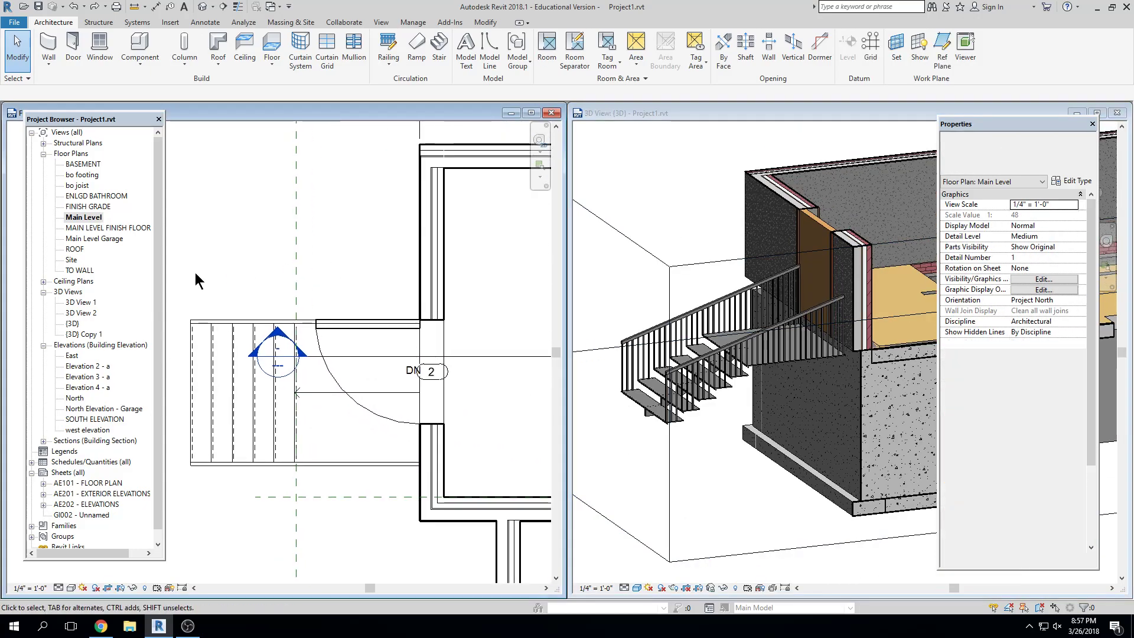
left_click(228, 326)
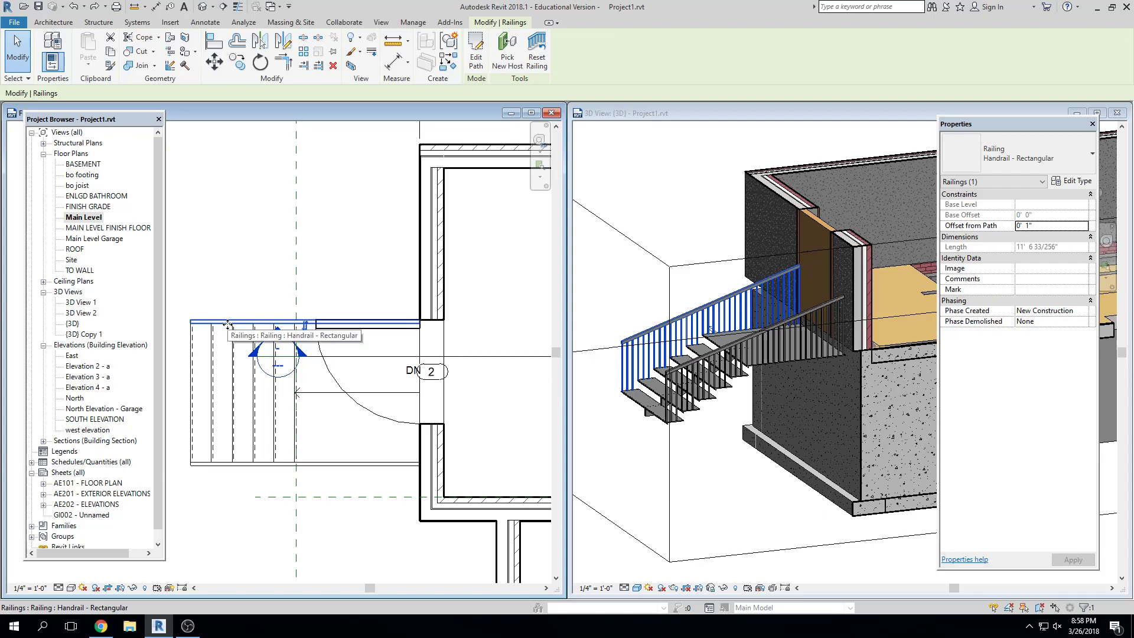
middle_click_drag(235, 311, 239, 299)
scroll(239, 299, "up", 1)
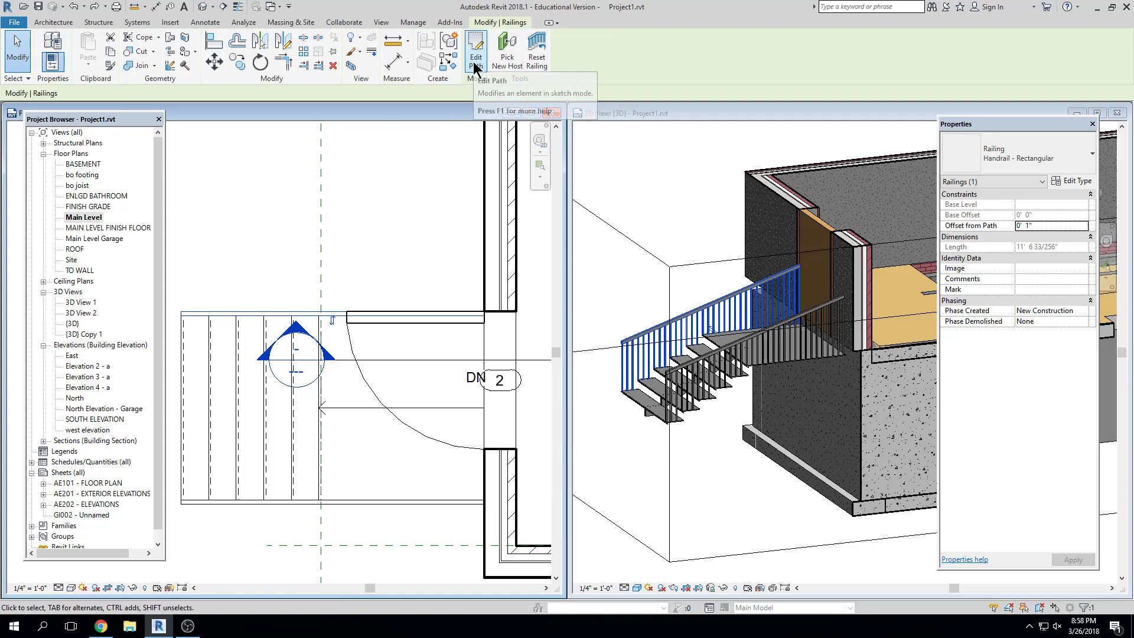
left_click(419, 222)
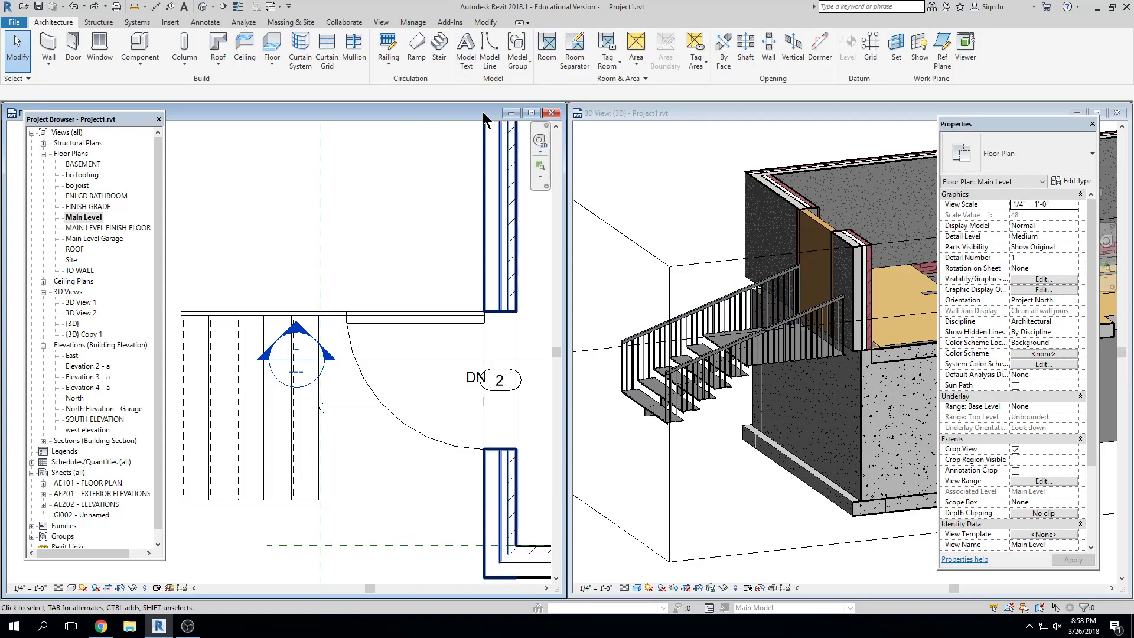
left_click(215, 316)
key("Escape")
left_click(222, 319)
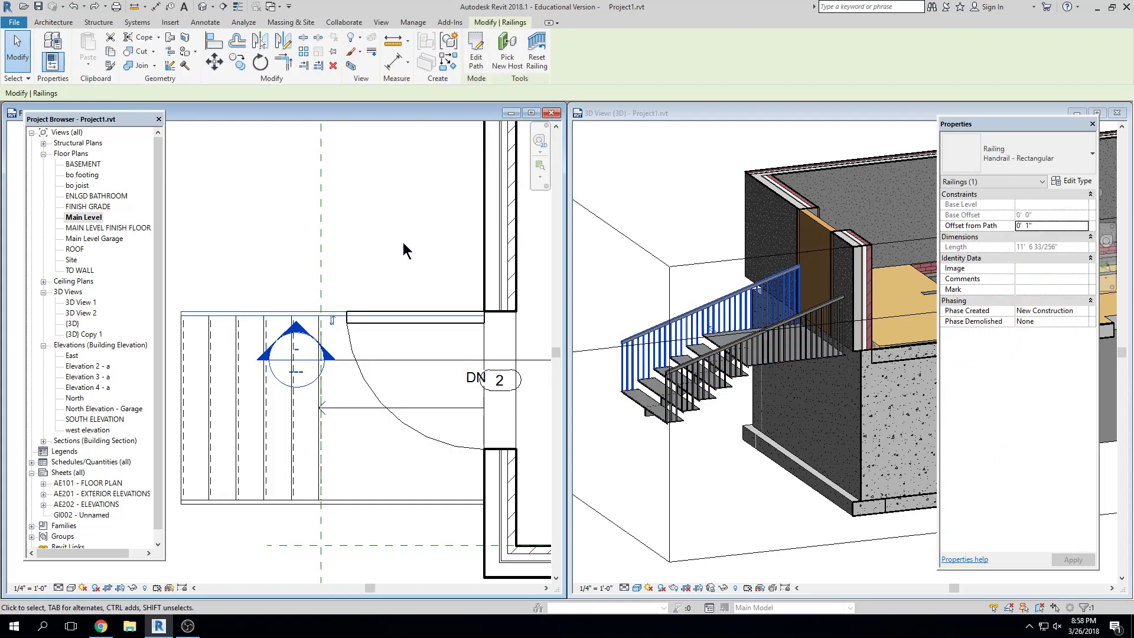
left_click(476, 57)
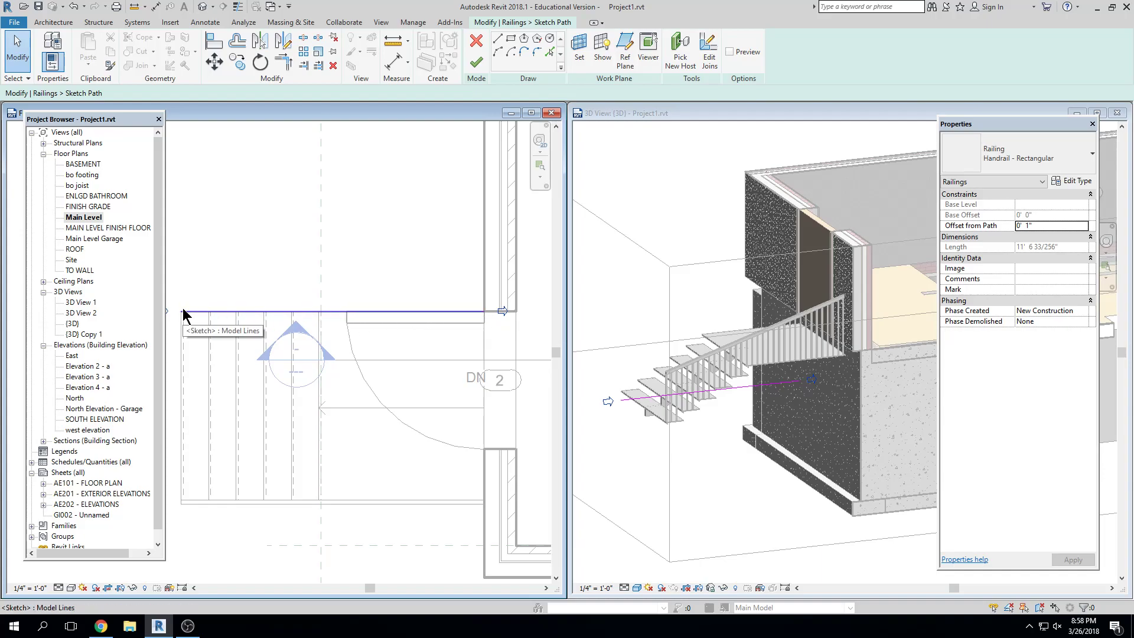
Step: Split the far railing's path line where the stair run meets the landing
middle_click_drag(191, 312, 230, 310)
scroll(230, 309, "down", 1)
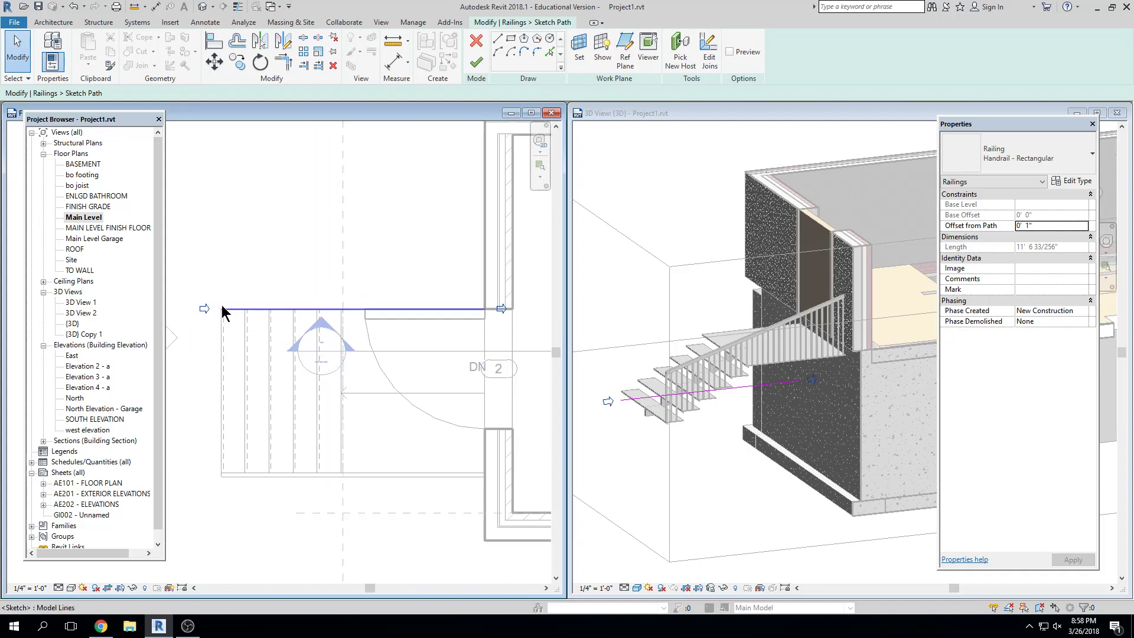
scroll(232, 312, "up", 1)
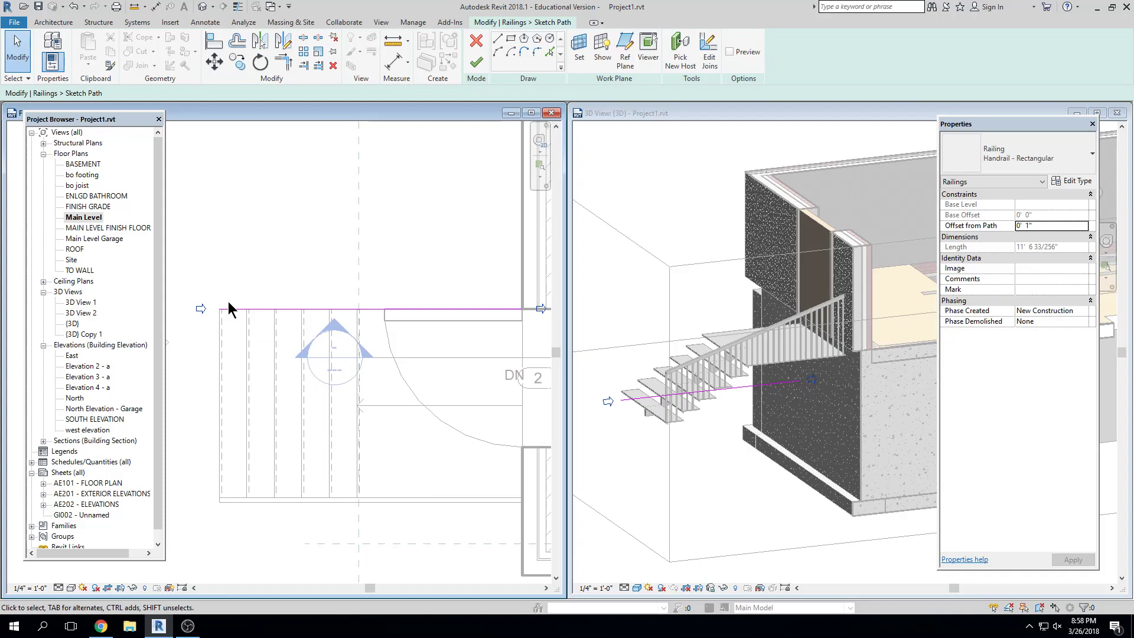
scroll(228, 298, "down", 3)
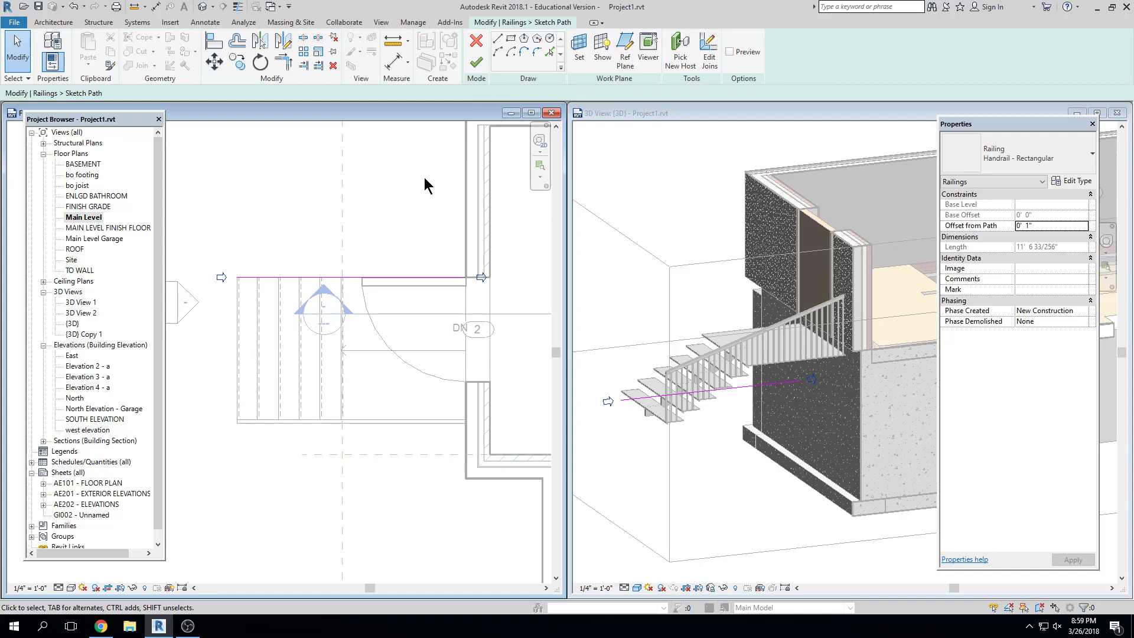
scroll(324, 270, "up", 1)
mouse_move(320, 260)
middle_mouse_down()
mouse_move(352, 246)
mouse_move(319, 247)
middle_mouse_up()
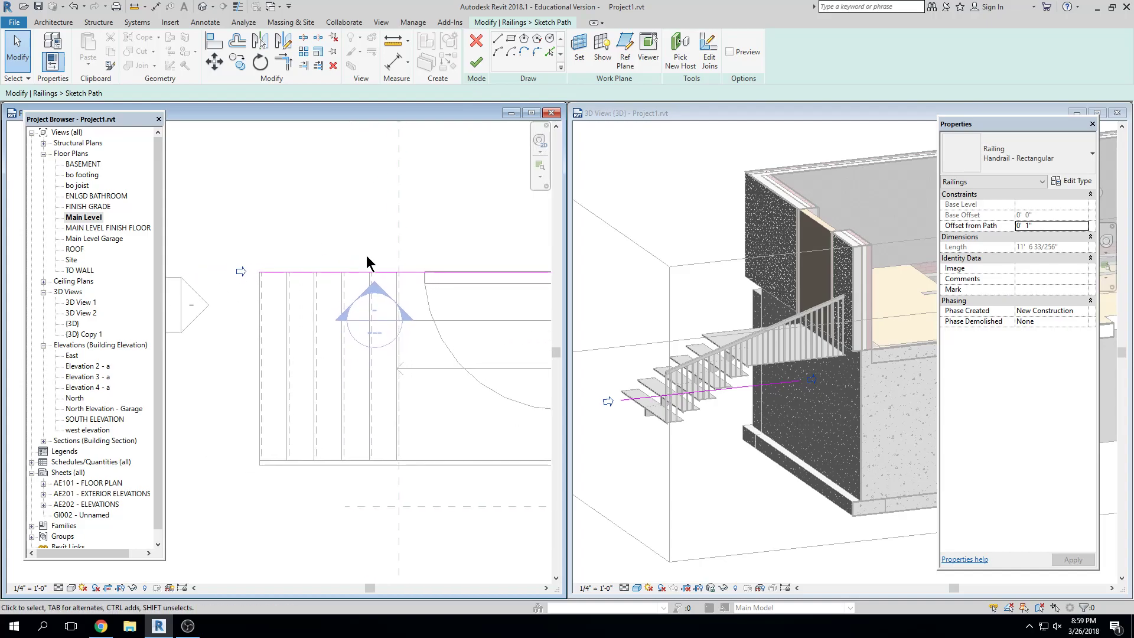
scroll(367, 255, "down", 1)
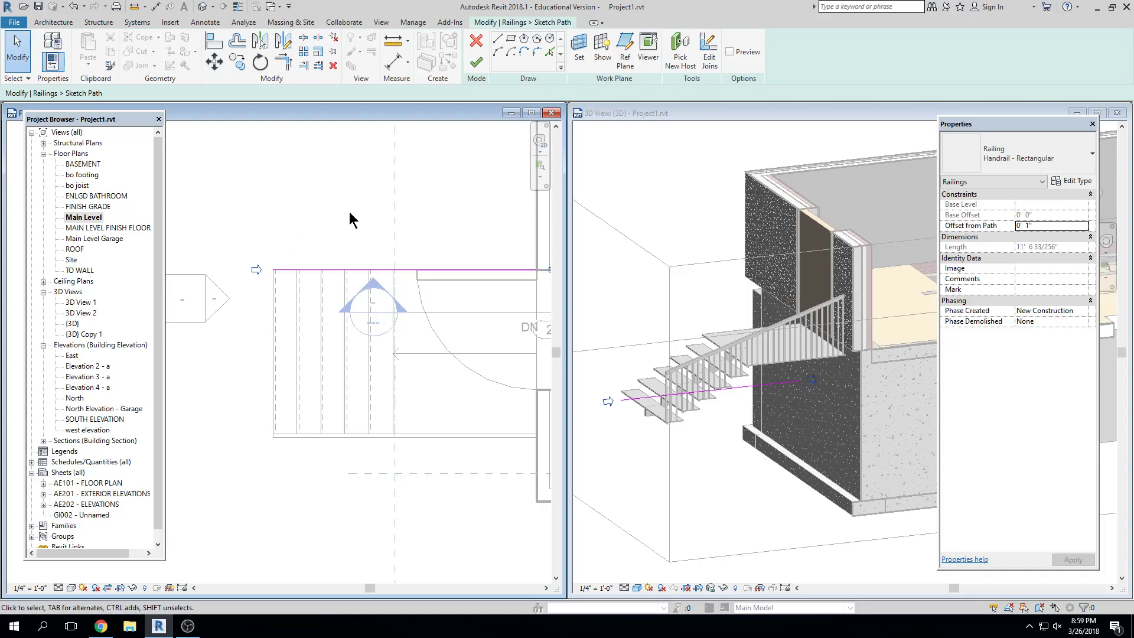
scroll(401, 278, "up", 2)
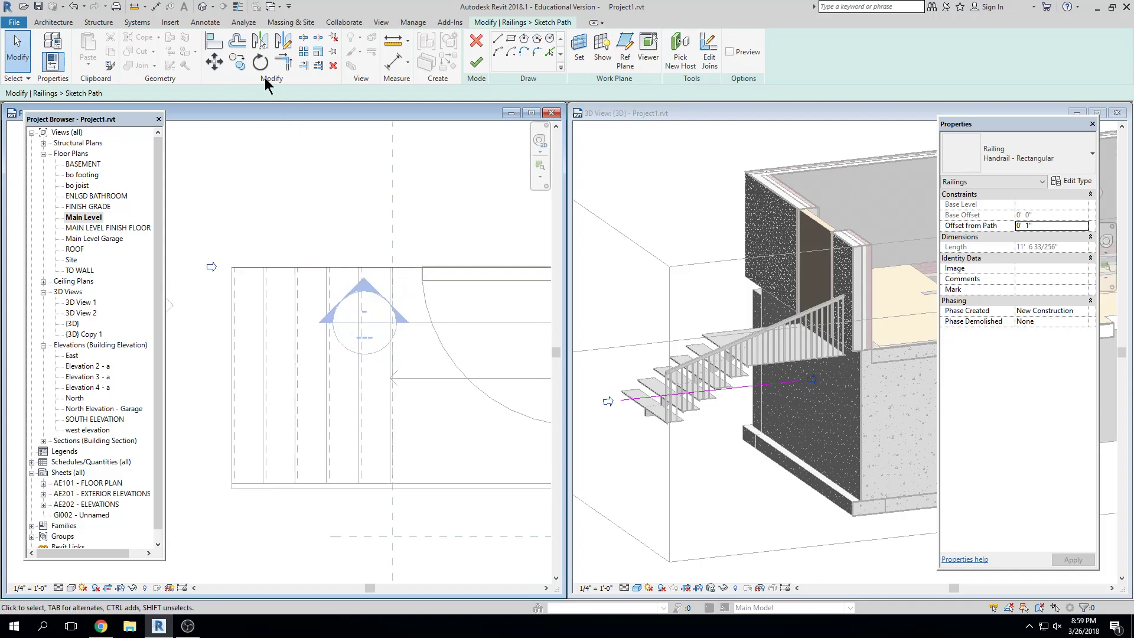
left_click(305, 40)
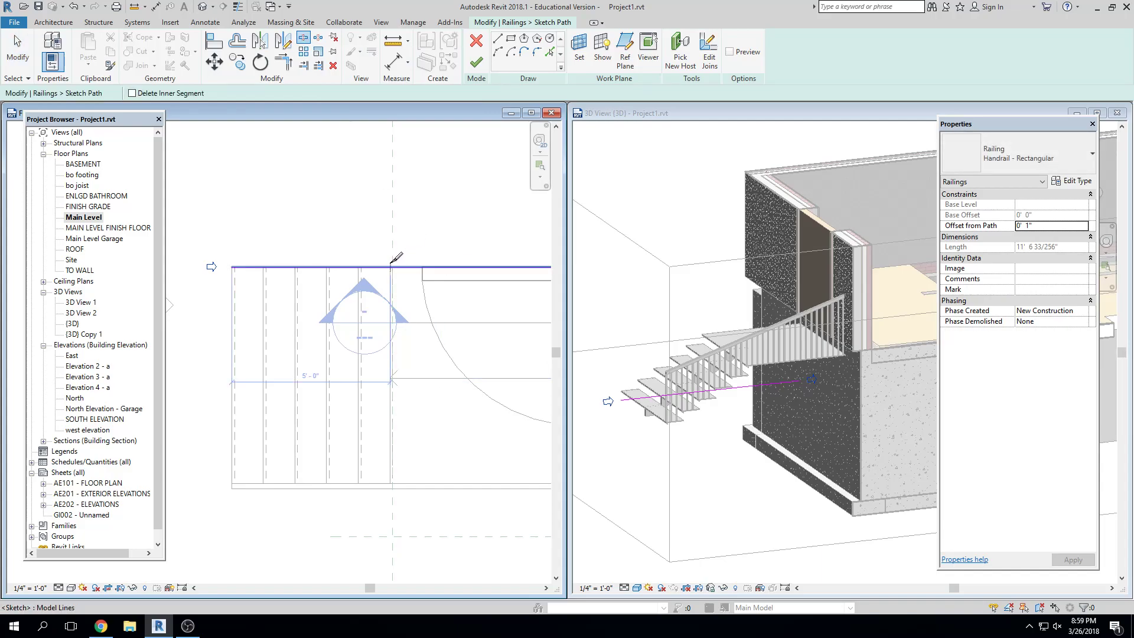
left_click(391, 266)
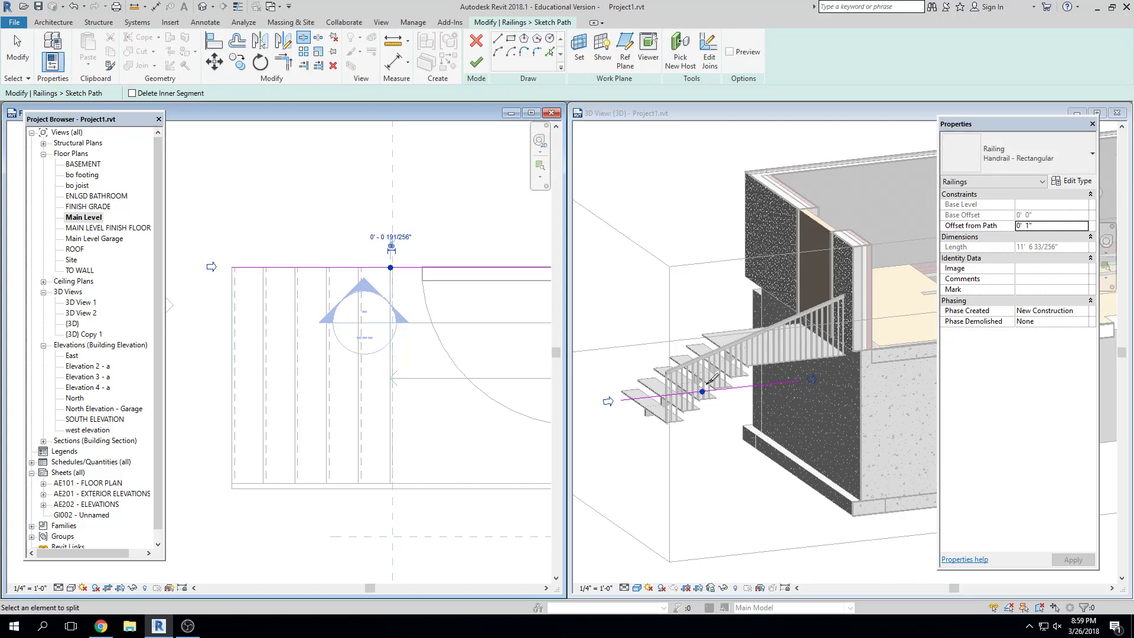
key("Escape")
Step: Select the landing segment of the split path and finish the railing sketch
left_click(397, 269)
scroll(462, 368, "down", 1)
middle_click_drag(463, 367, 453, 363)
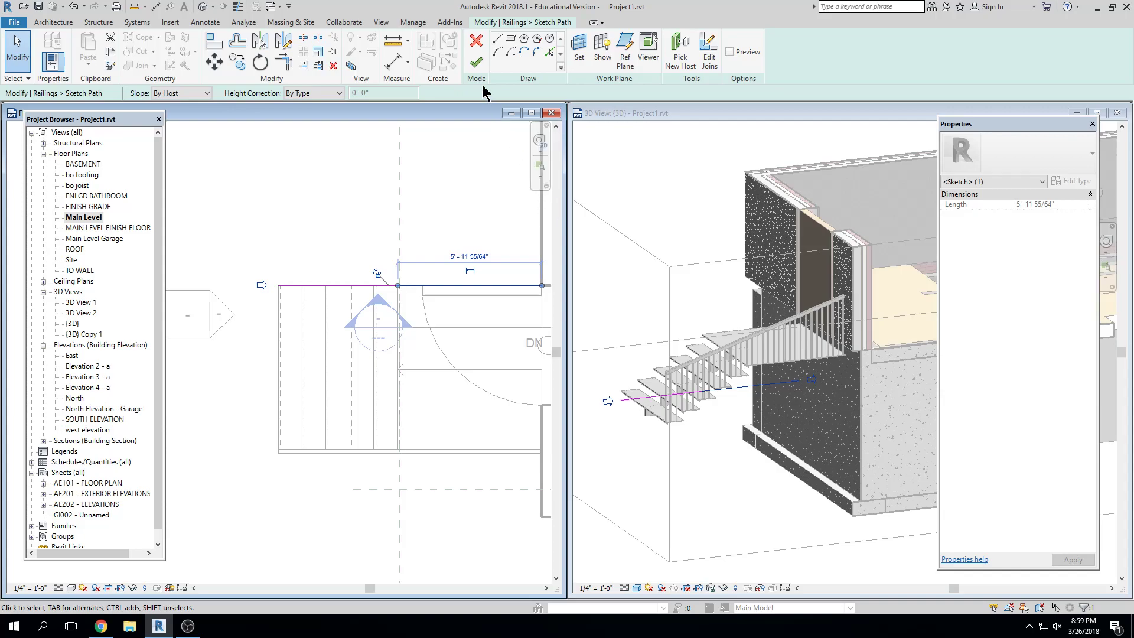
left_click(476, 62)
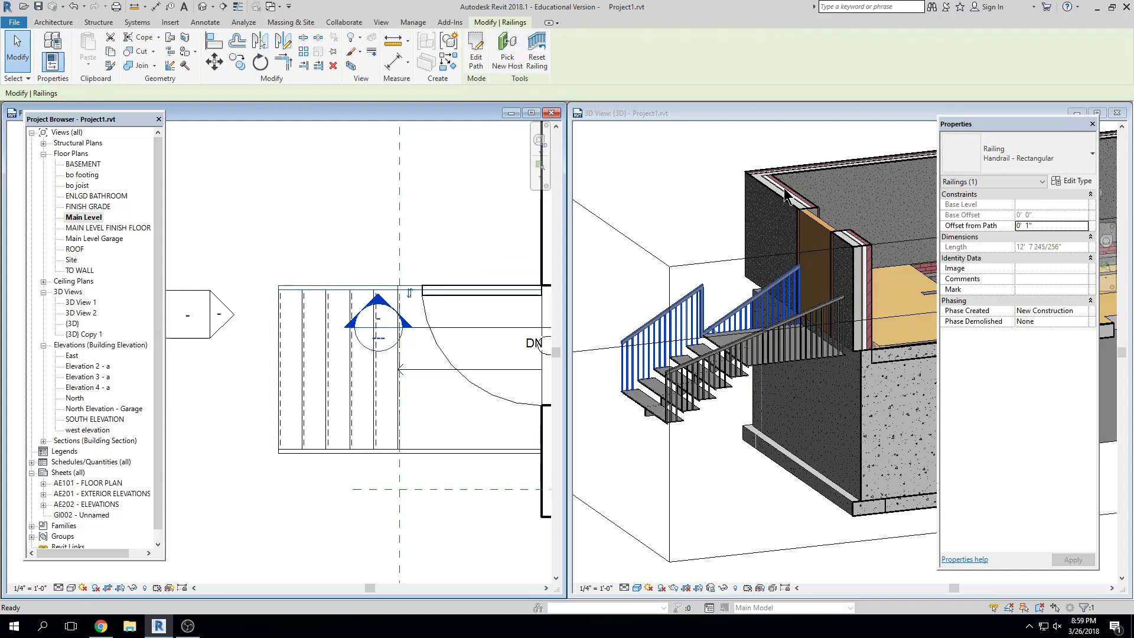
key("Escape")
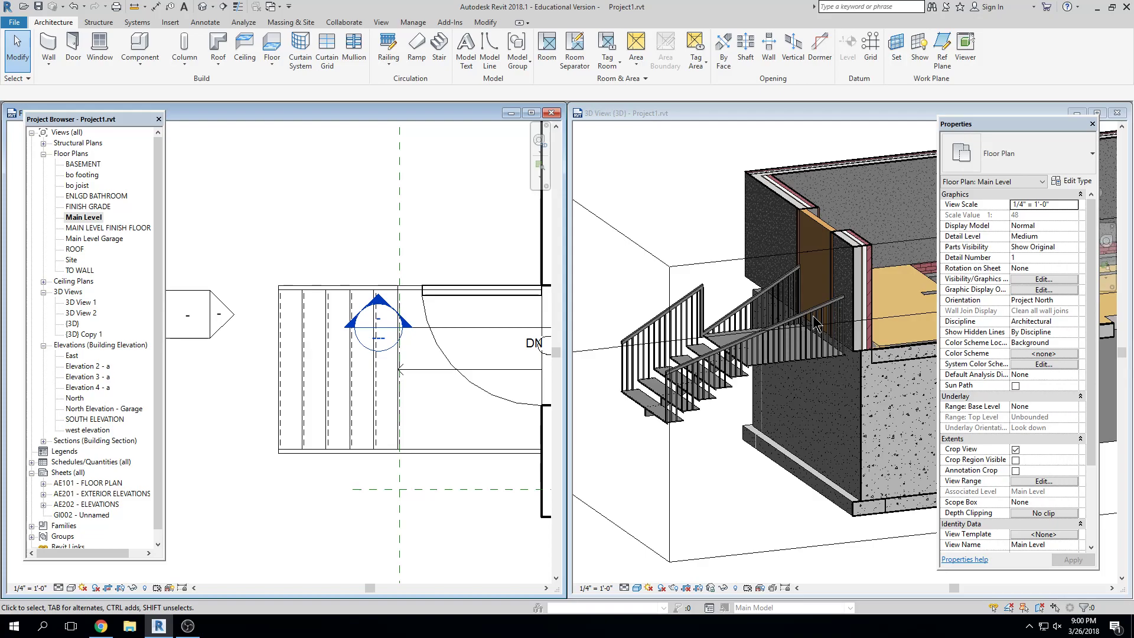
Step: Delete the far exterior stair railing in the 3D view
left_click(770, 316)
scroll(762, 313, "up", 3)
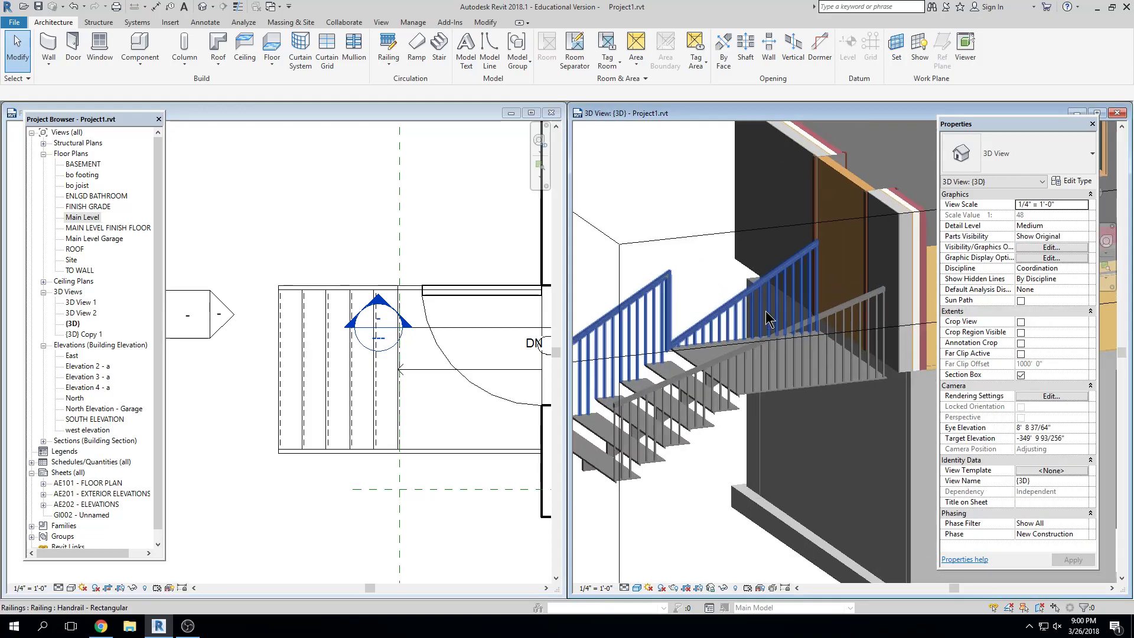
left_click(759, 307)
scroll(756, 305, "down", 2)
scroll(756, 305, "up", 1)
key("Delete")
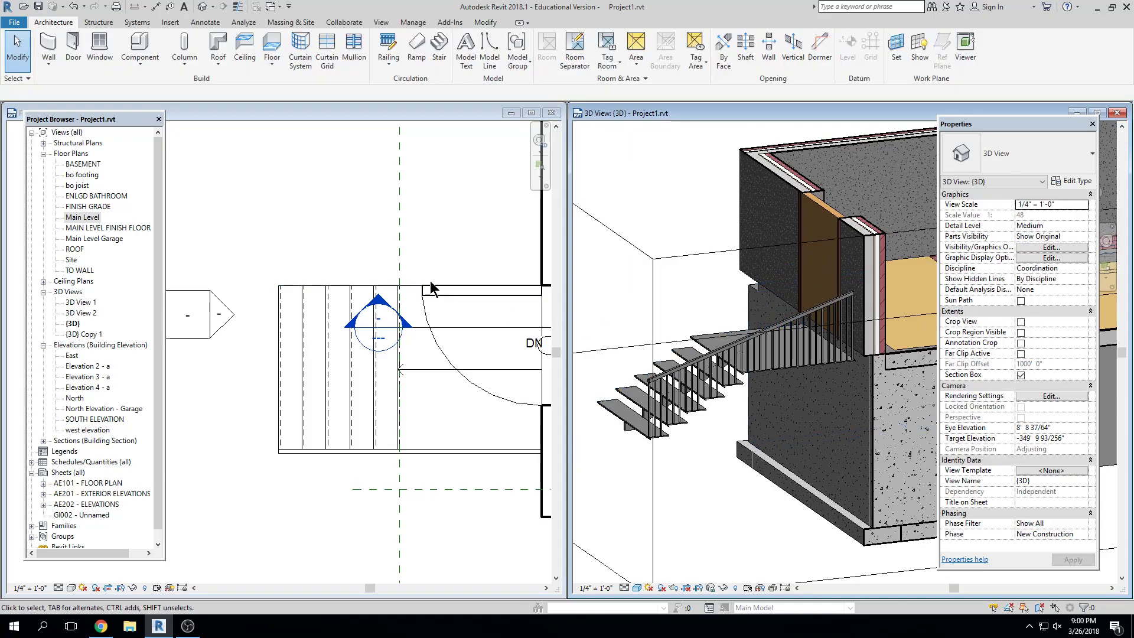
Step: Nudge the exterior door at the landing south along its wall, away from the landing's north edge
left_click(464, 293)
left_click(464, 295)
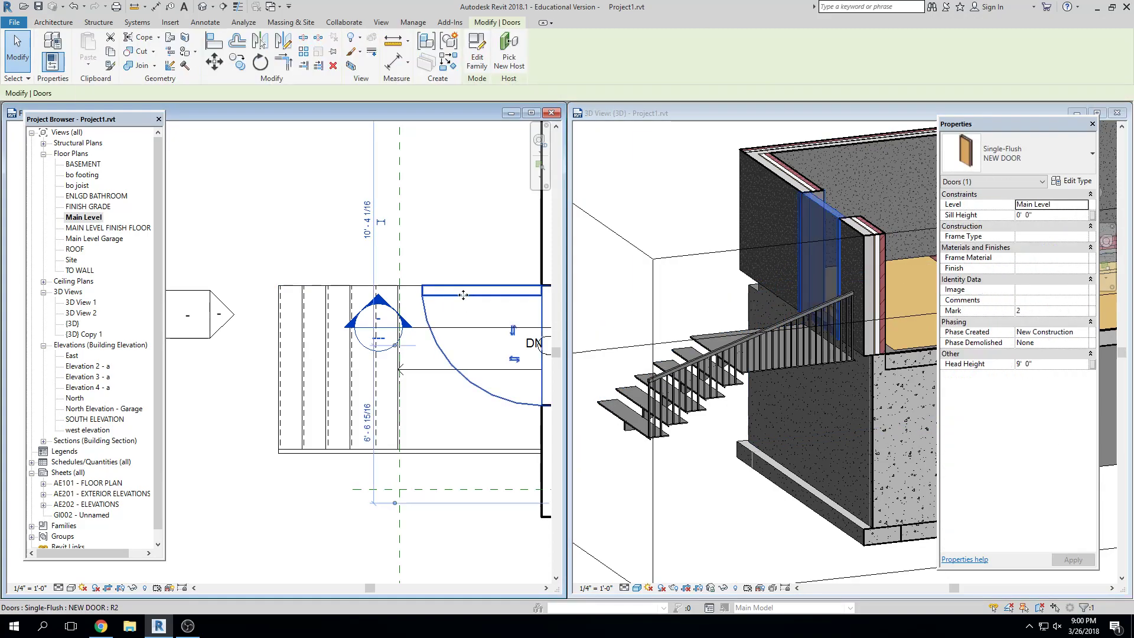
key("Down")
key("Down")
key("Down")
key("Down")
key("Down")
key("Down")
key("Down")
key("Down")
key("Down")
key("Down")
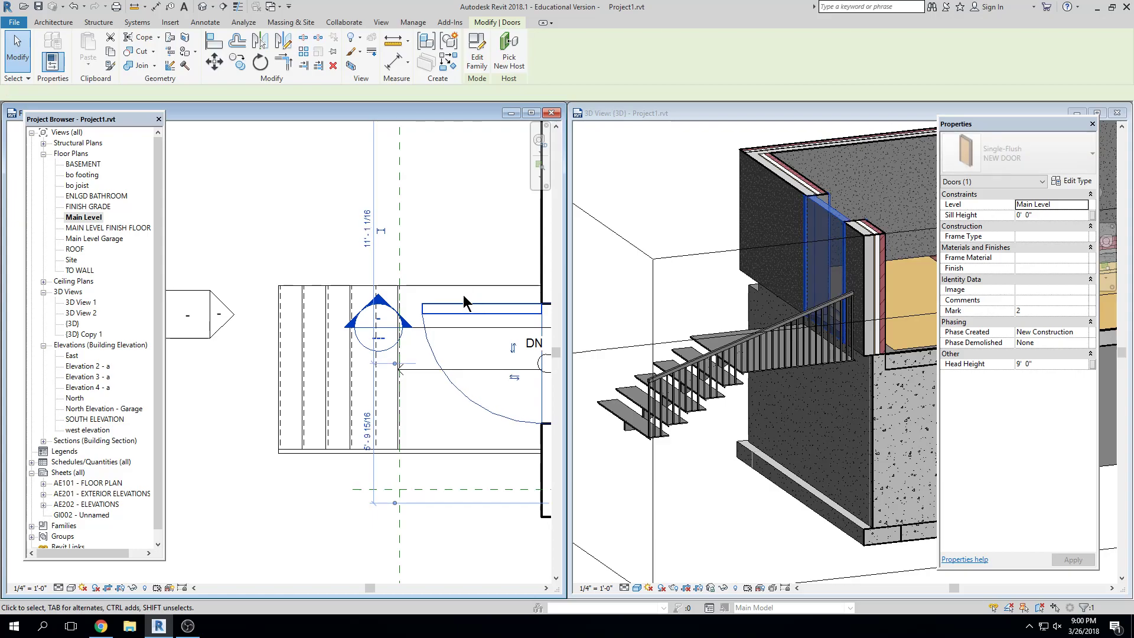
key("Escape")
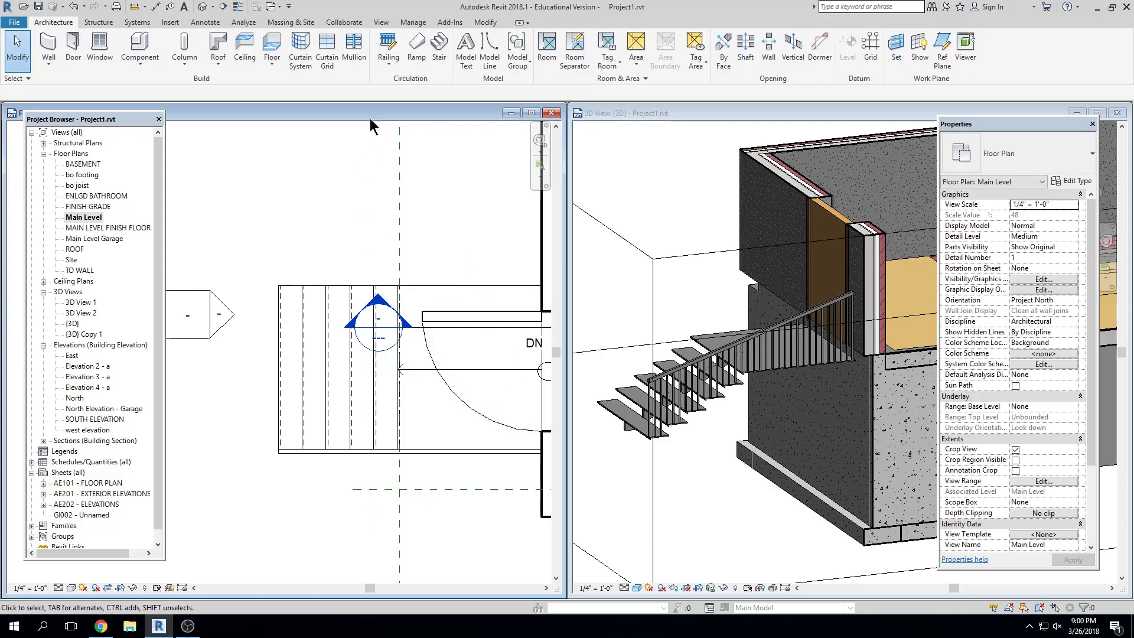
Step: Start a sketched railing path and draw its landing segment from the house wall to the top riser, offset 3" inside the landing's north edge
left_click(392, 66)
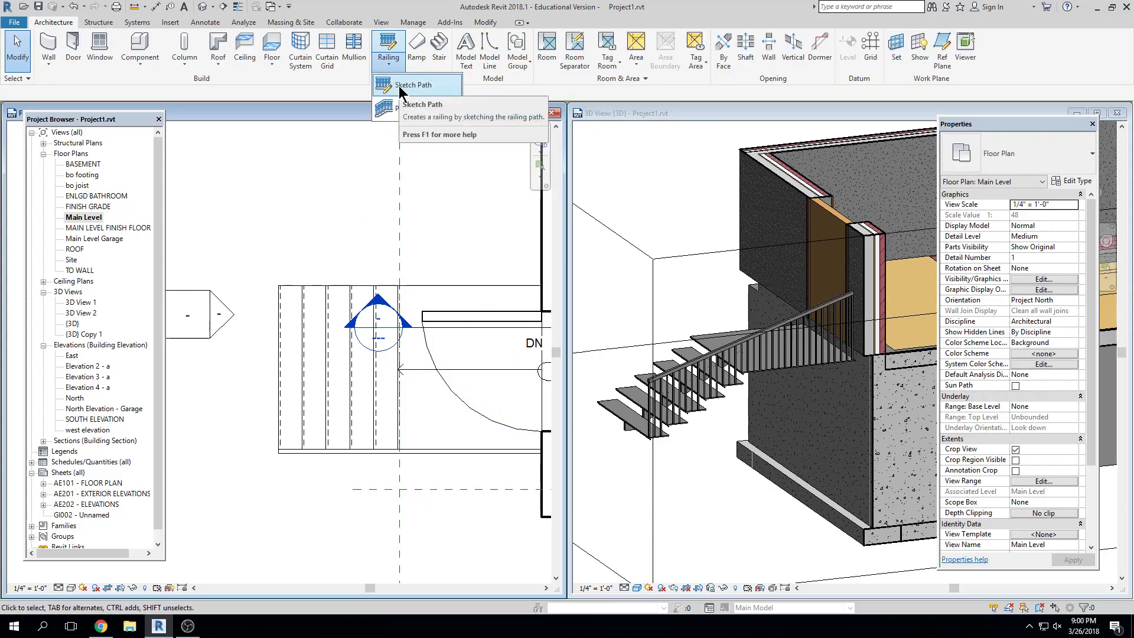
left_click(400, 88)
key("Escape")
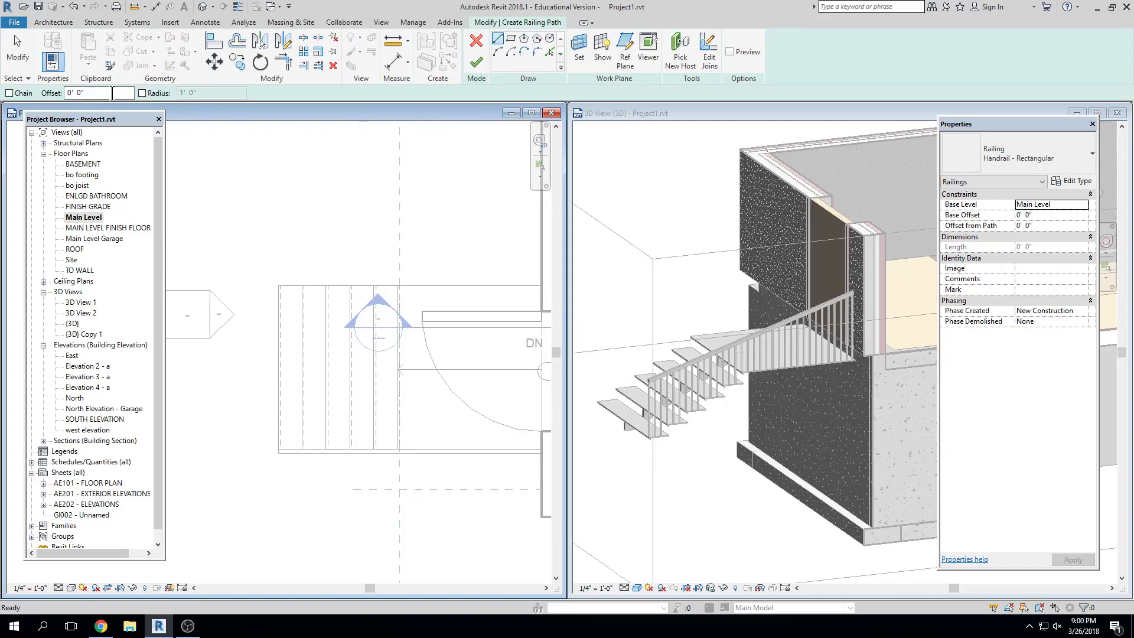
left_click_drag(97, 92, 58, 91)
type("3\"")
middle_click_drag(293, 245, 354, 247)
middle_click_drag(481, 271, 390, 273)
scroll(464, 275, "up", 1)
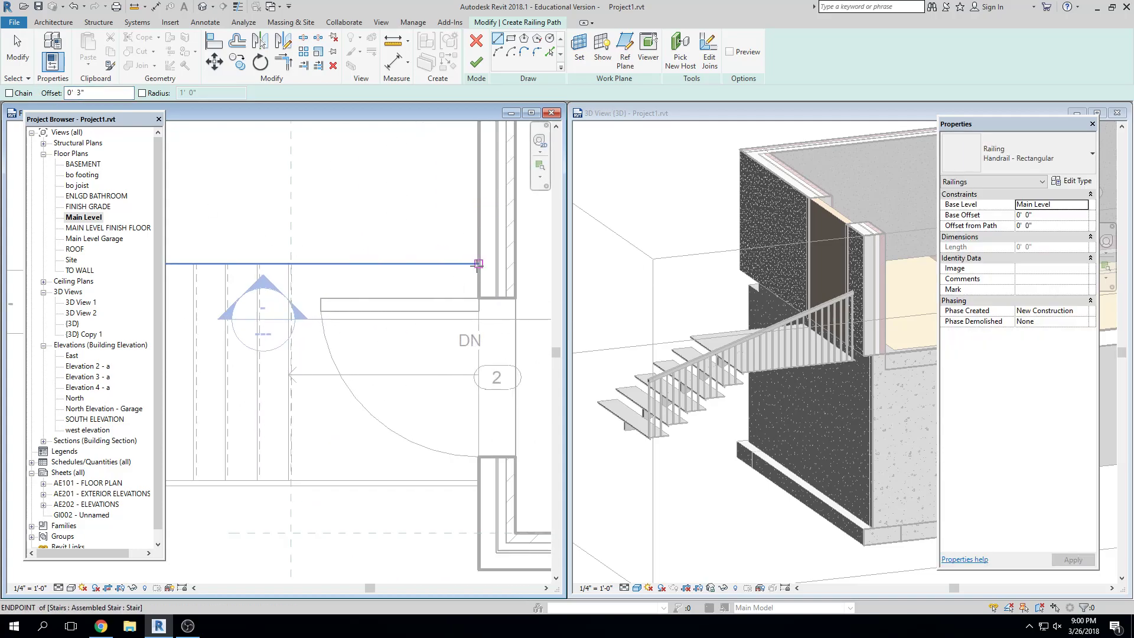
left_click(479, 272)
middle_click_drag(341, 262, 461, 263)
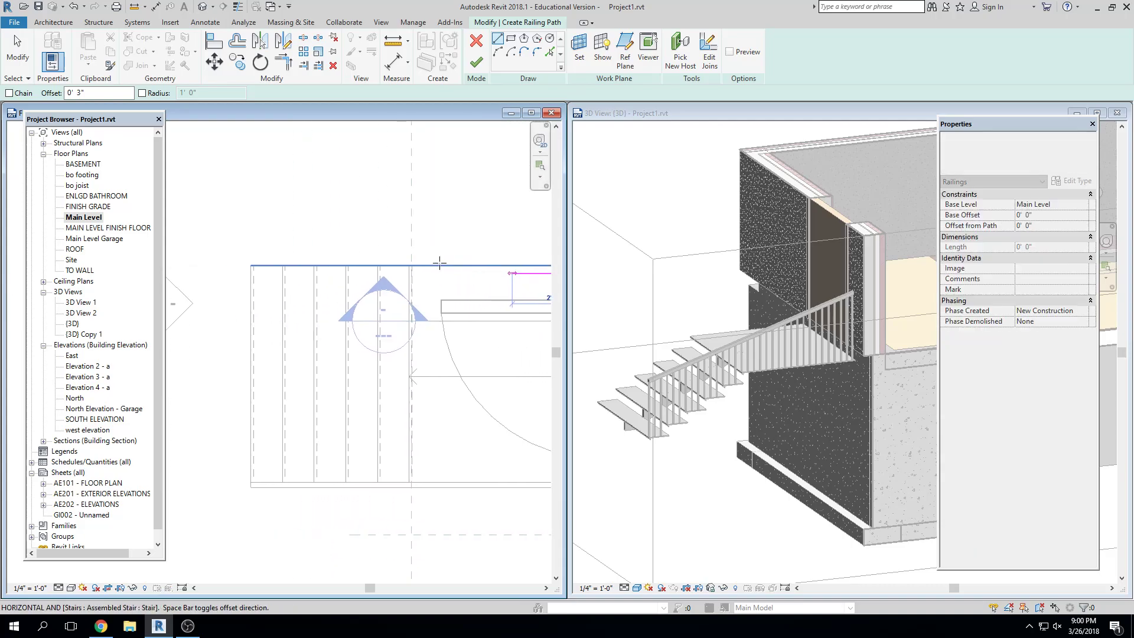
left_click(408, 265)
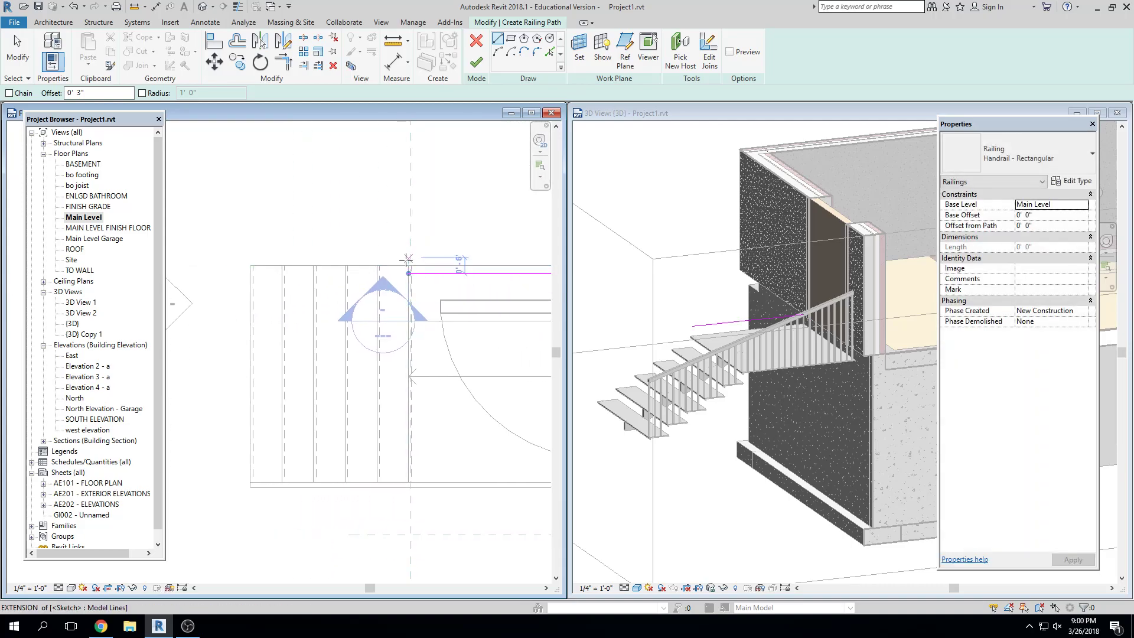
key("Escape")
Step: Continue the railing path about 5' along the stair run to its bottom edge with no offset, and finish the railing
middle_click_drag(552, 215, 492, 232)
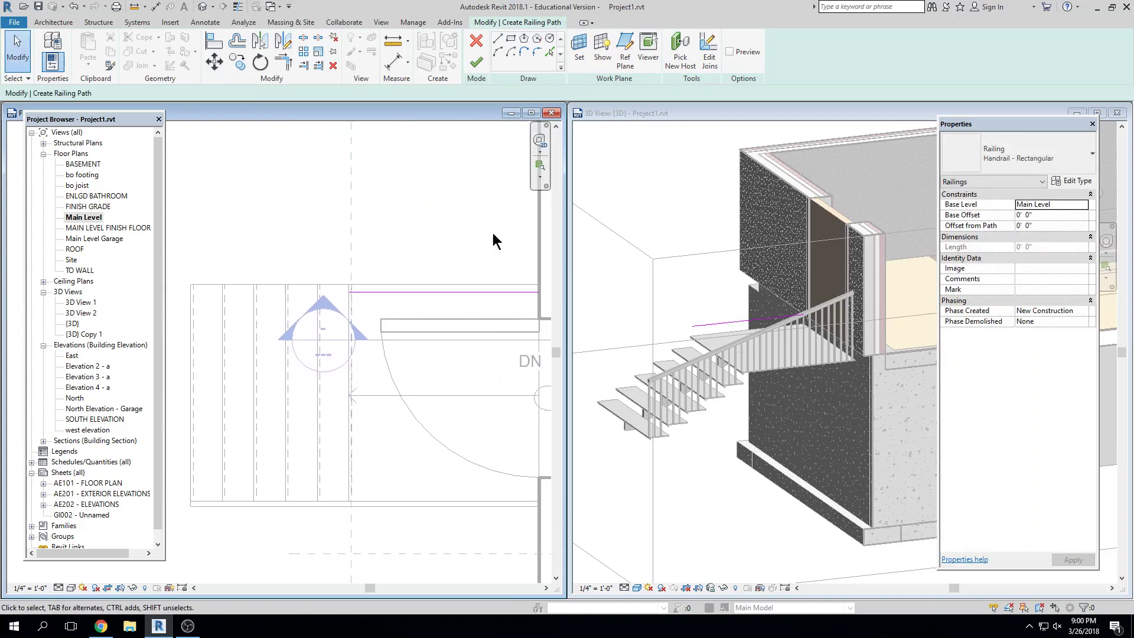
left_click(498, 38)
left_click(348, 292)
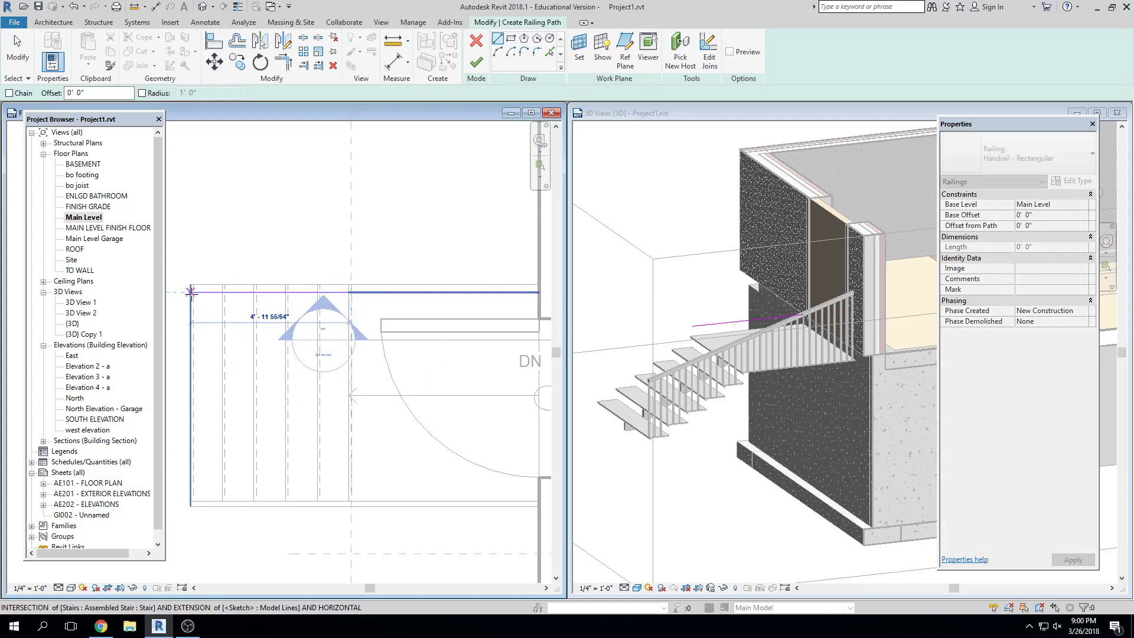
left_click(191, 291)
key("Escape")
key("Escape")
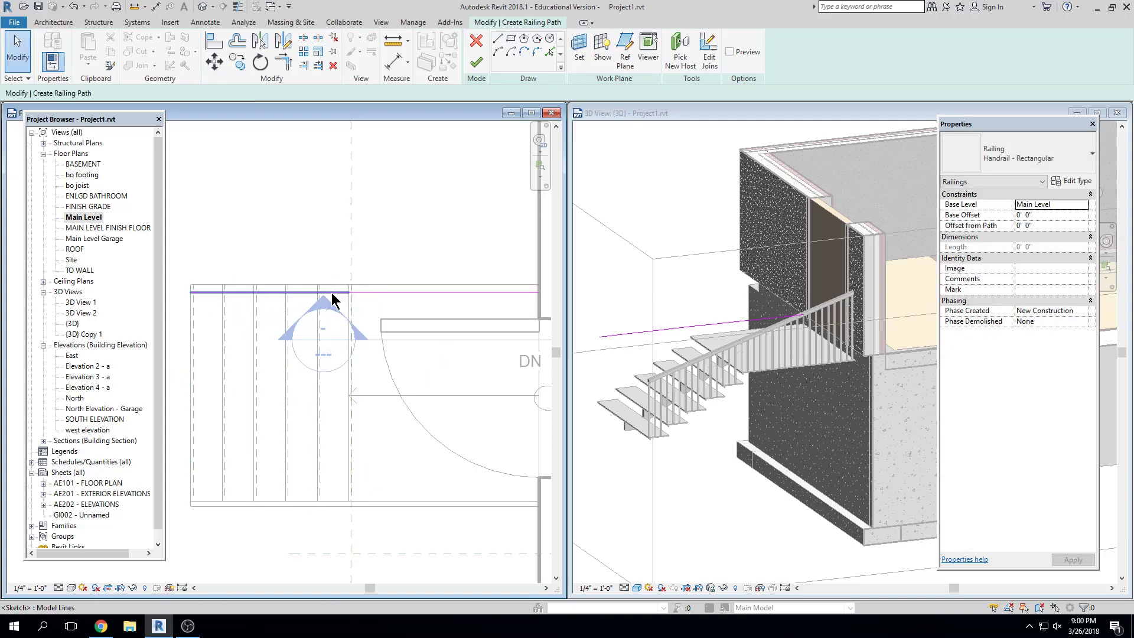
left_click(332, 294)
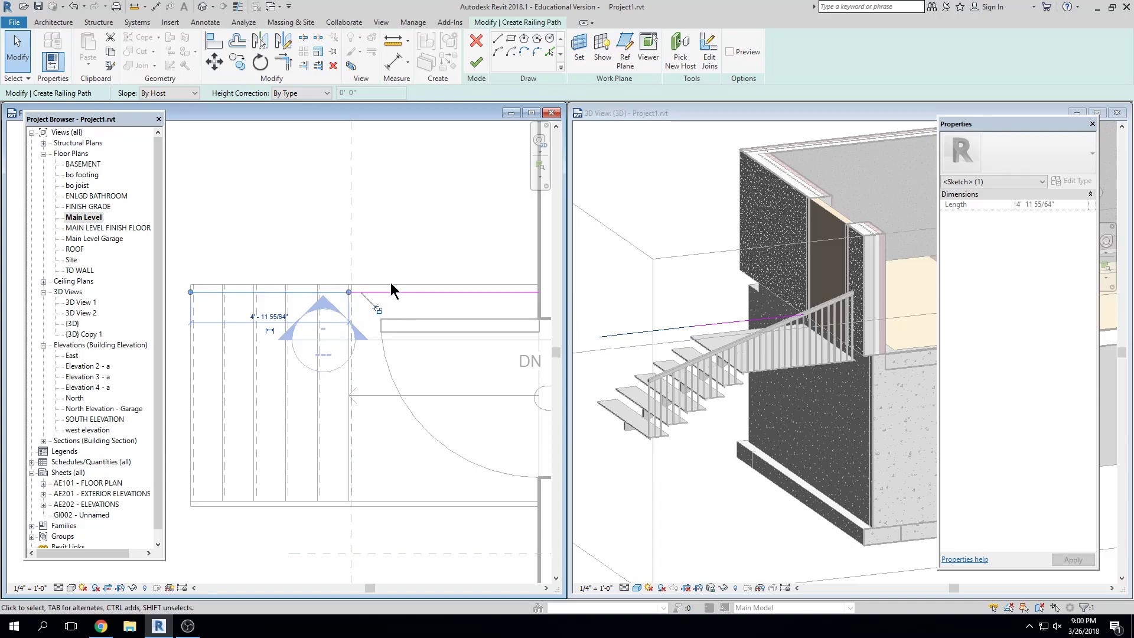
left_click(469, 222)
left_click(476, 62)
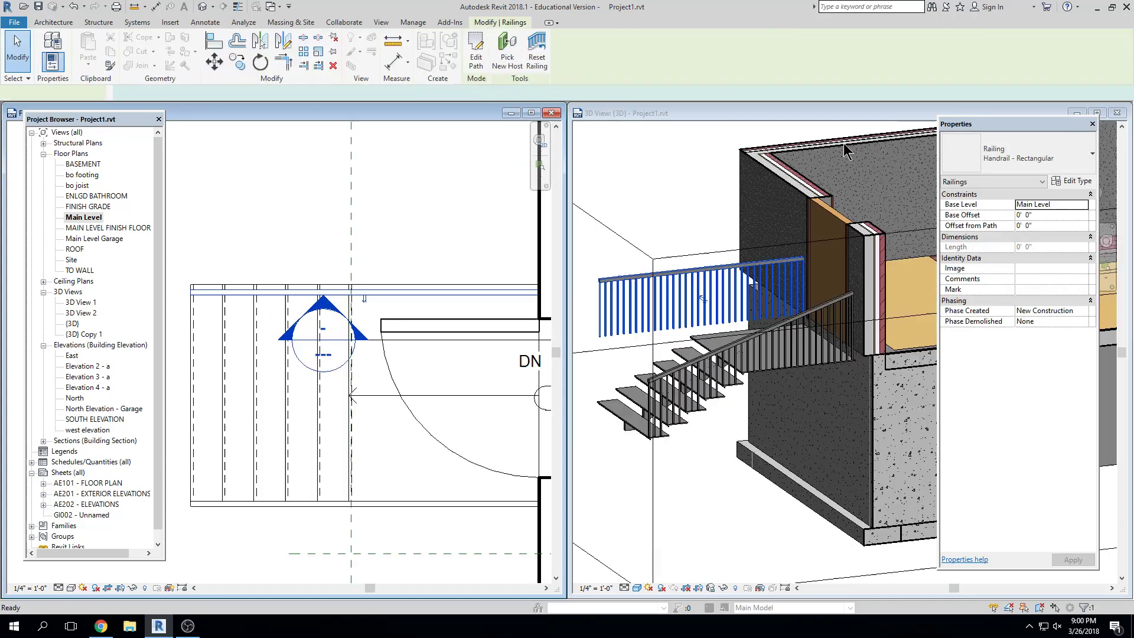
Step: Assign the stair as the new host of the flat railing on the stair's far side
scroll(694, 436, "down", 1)
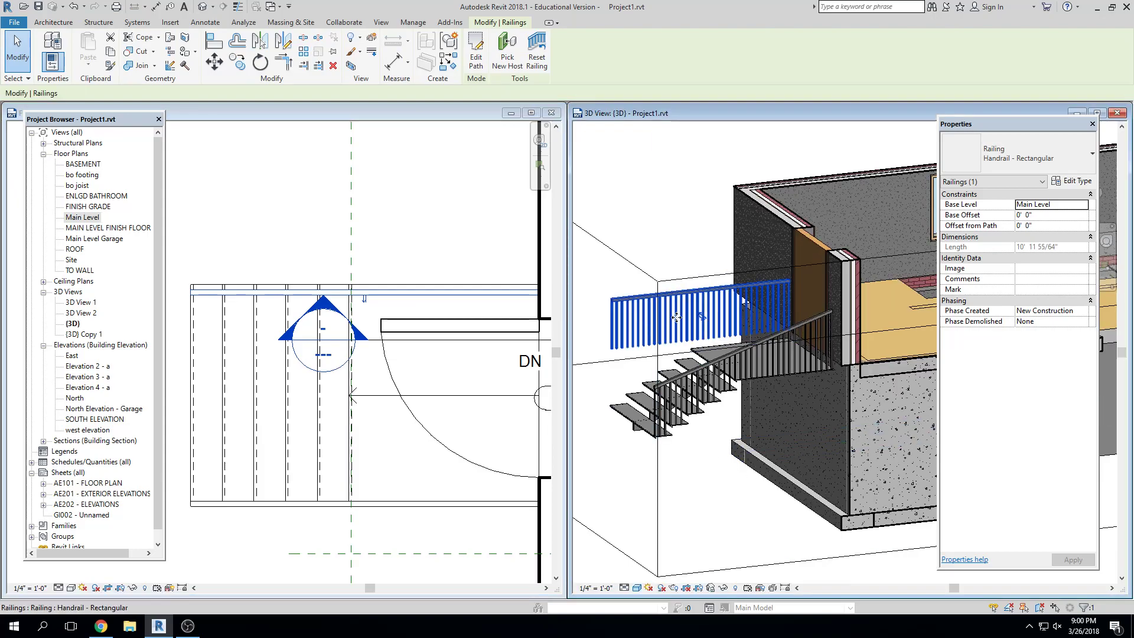
key("Escape")
left_click(696, 305)
key("Escape")
left_click(724, 299)
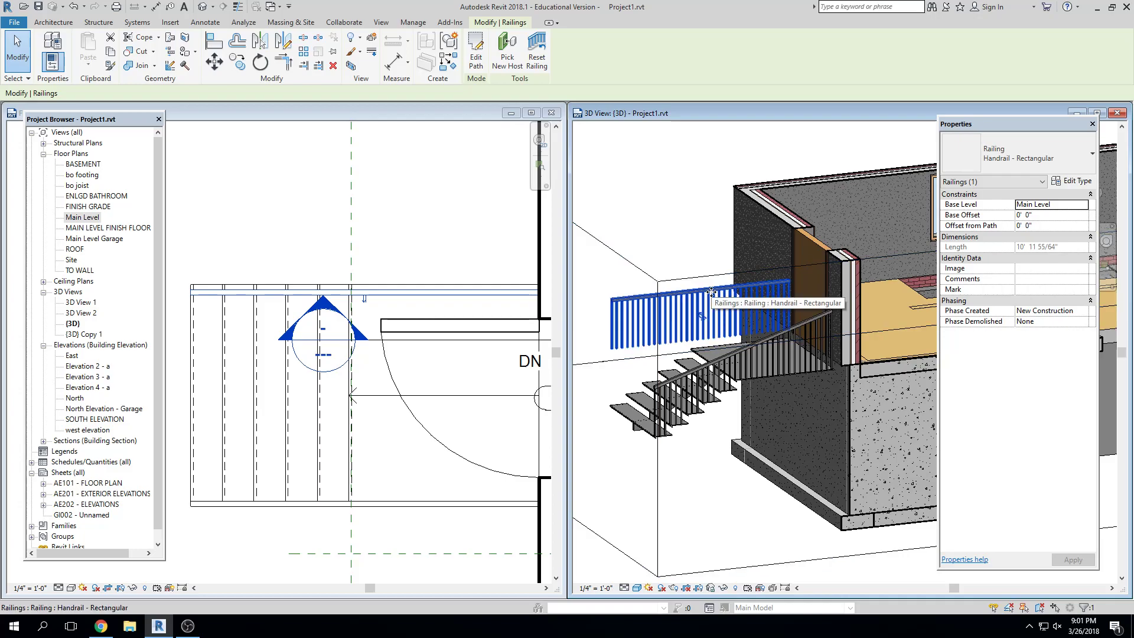
key("Escape")
left_click(713, 293)
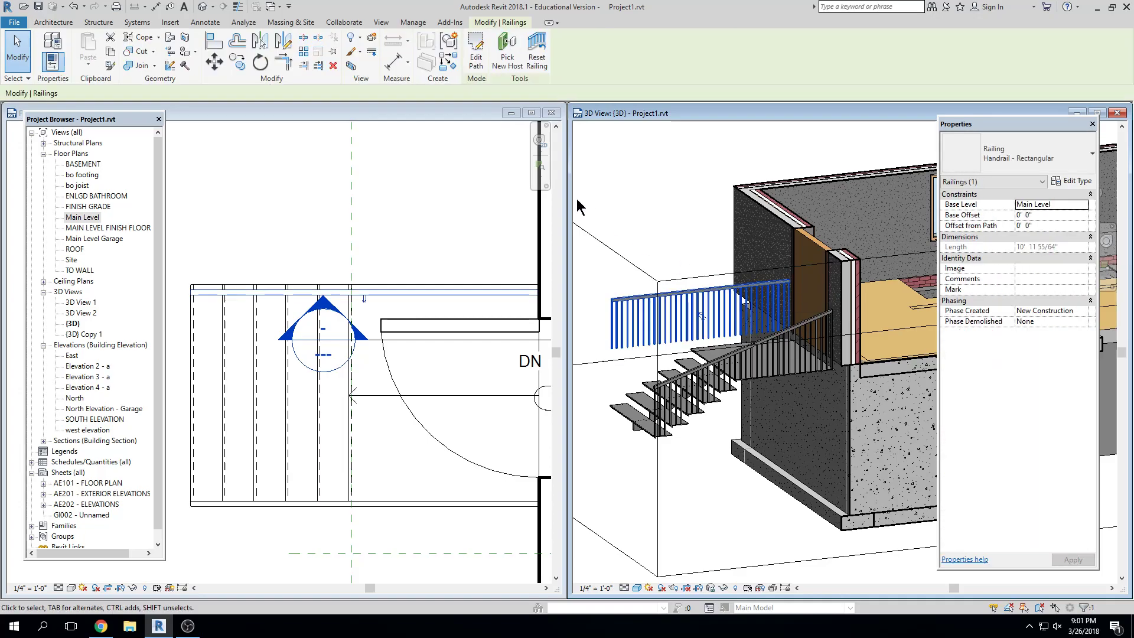
left_click(506, 61)
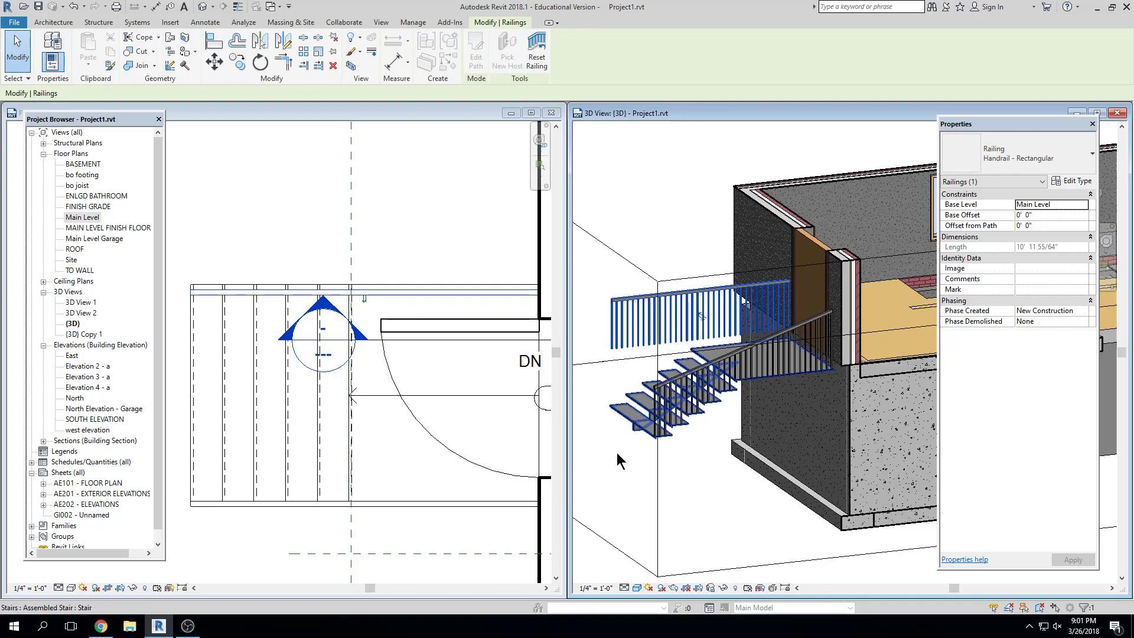
left_click(624, 481)
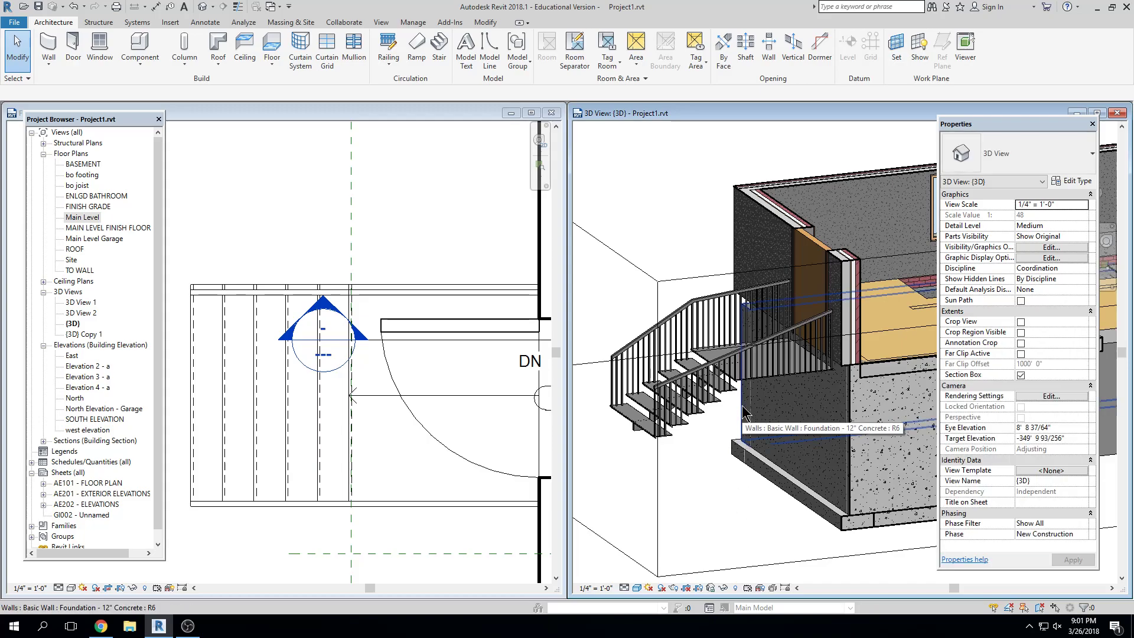
Step: Delete the railing on the stair's near side
left_click(699, 375)
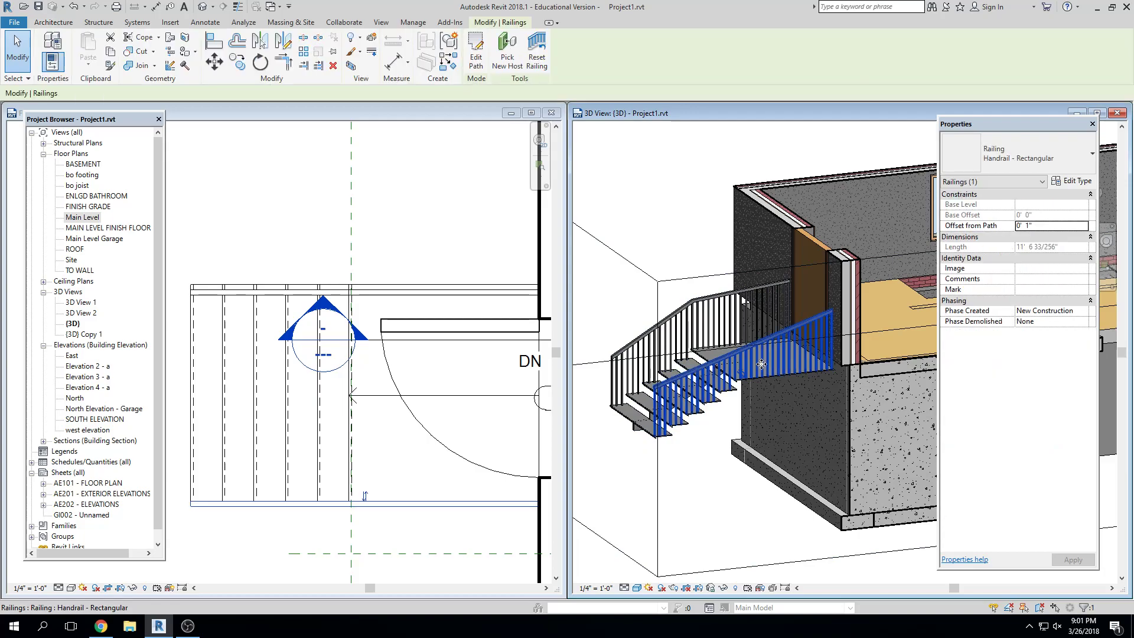
key("Delete")
Step: Mirror a copy of the remaining stair railing to the opposite side, using an axis drawn between the tread and landing midpoints
left_click(363, 278)
scroll(363, 278, "down", 1)
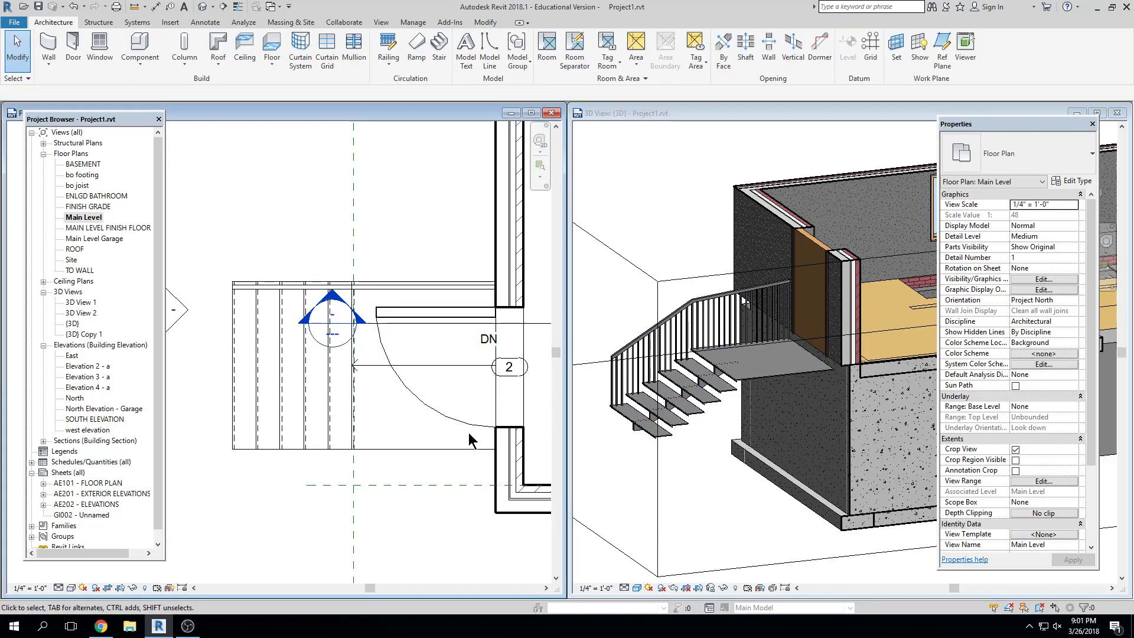
left_click(418, 285)
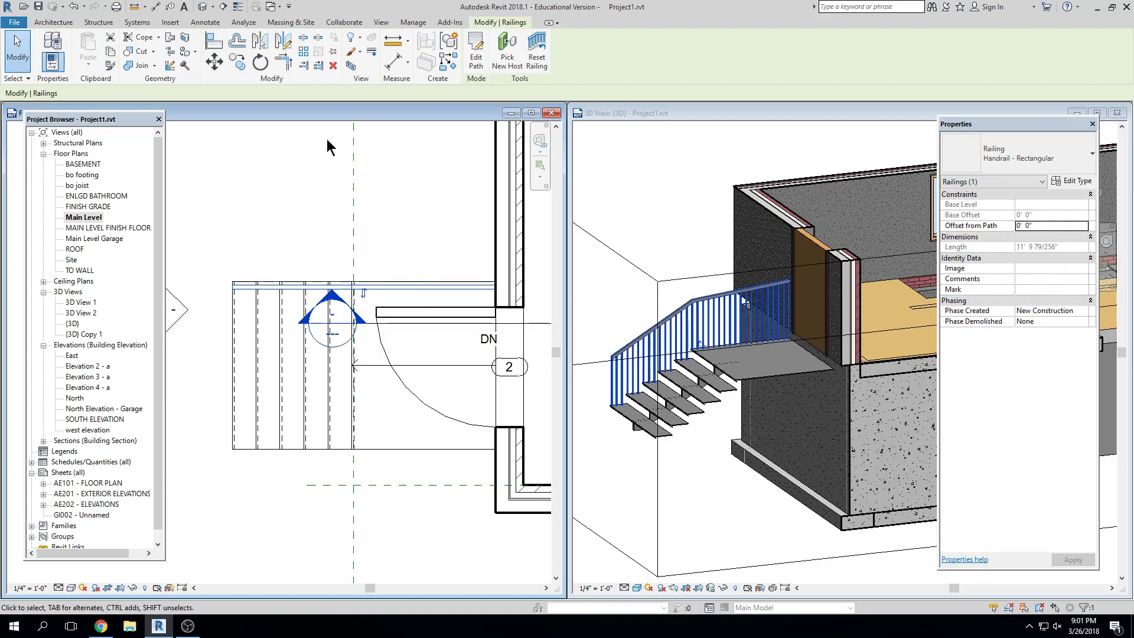
left_click(283, 41)
left_click(275, 363)
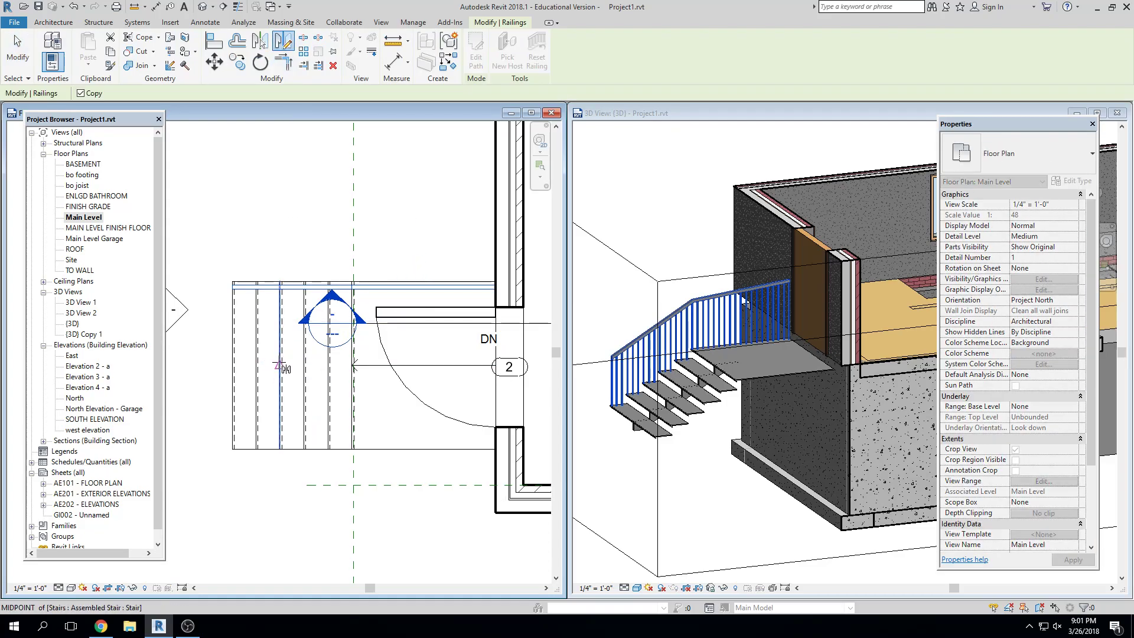
left_click(455, 366)
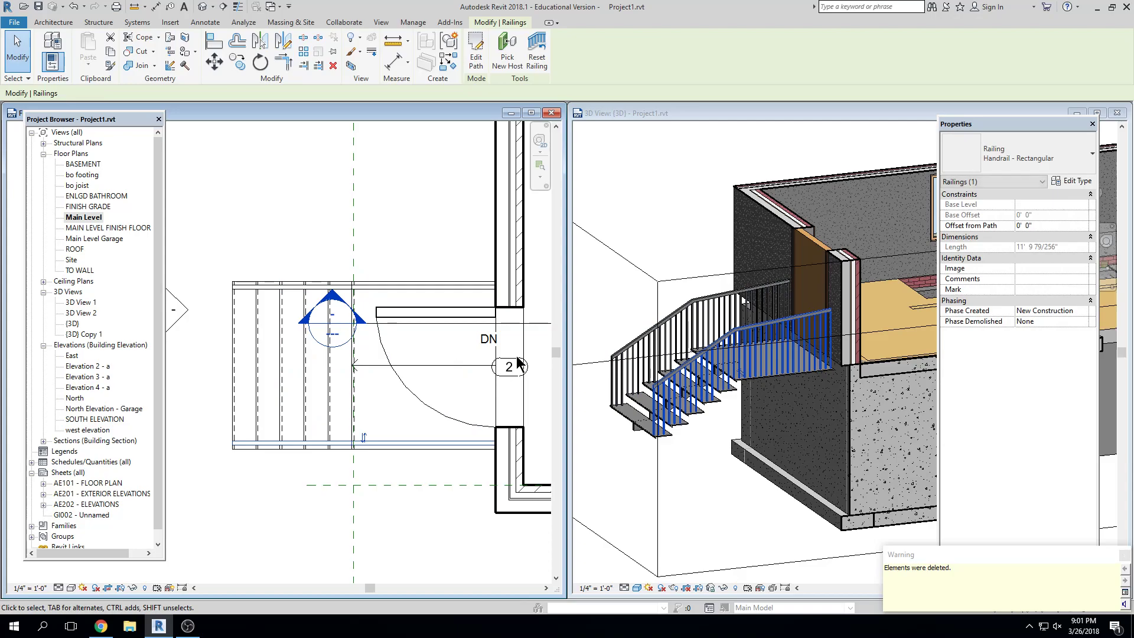
left_click(339, 472)
scroll(339, 473, "down", 1)
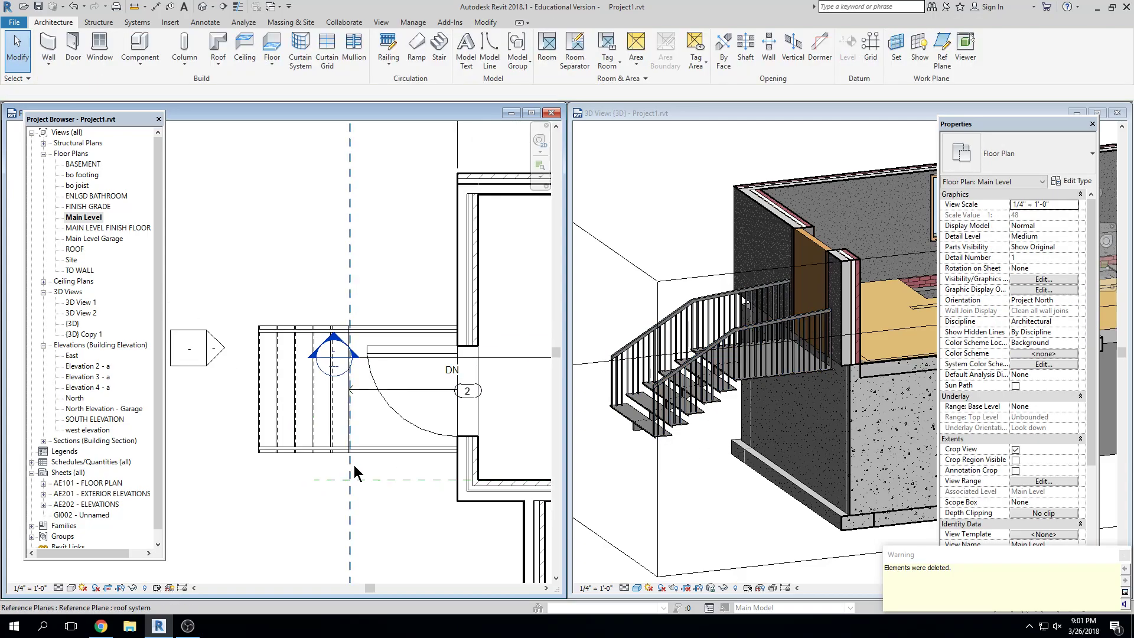
Step: Inspect the details of the deleted-elements warning and close it
left_click(1126, 594)
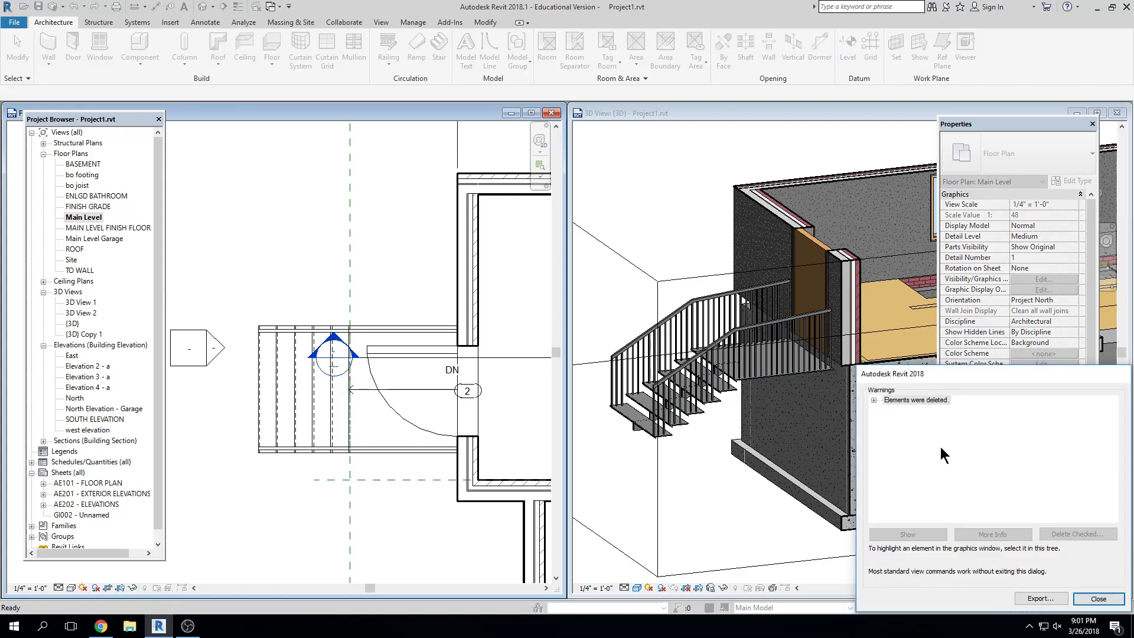
left_click(873, 400)
left_click(886, 409)
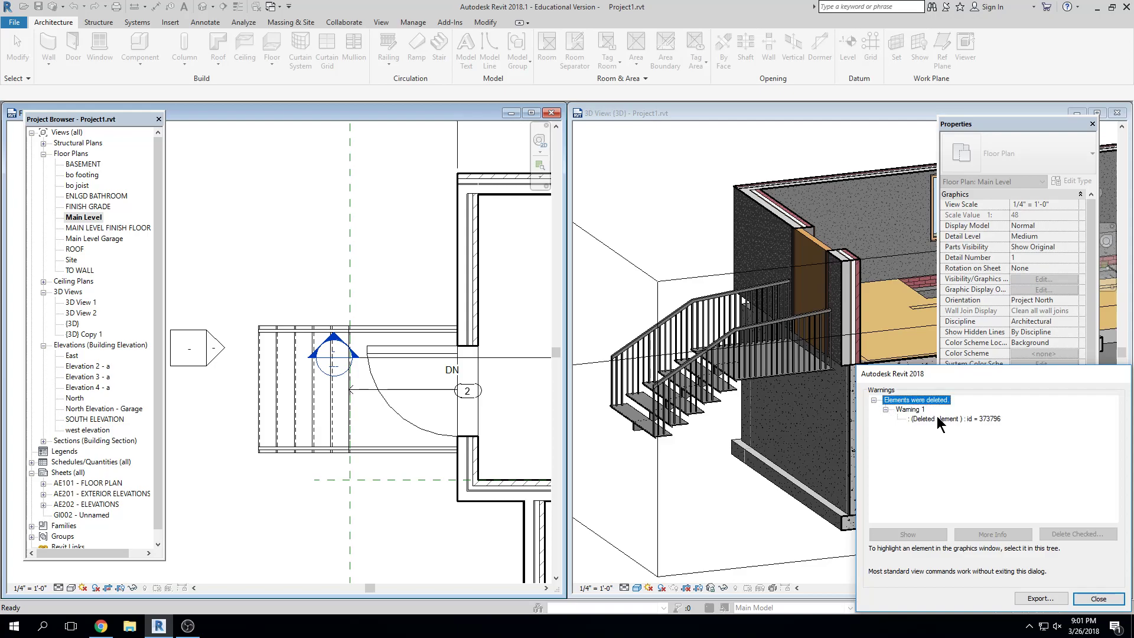
left_click(998, 418)
key("Escape")
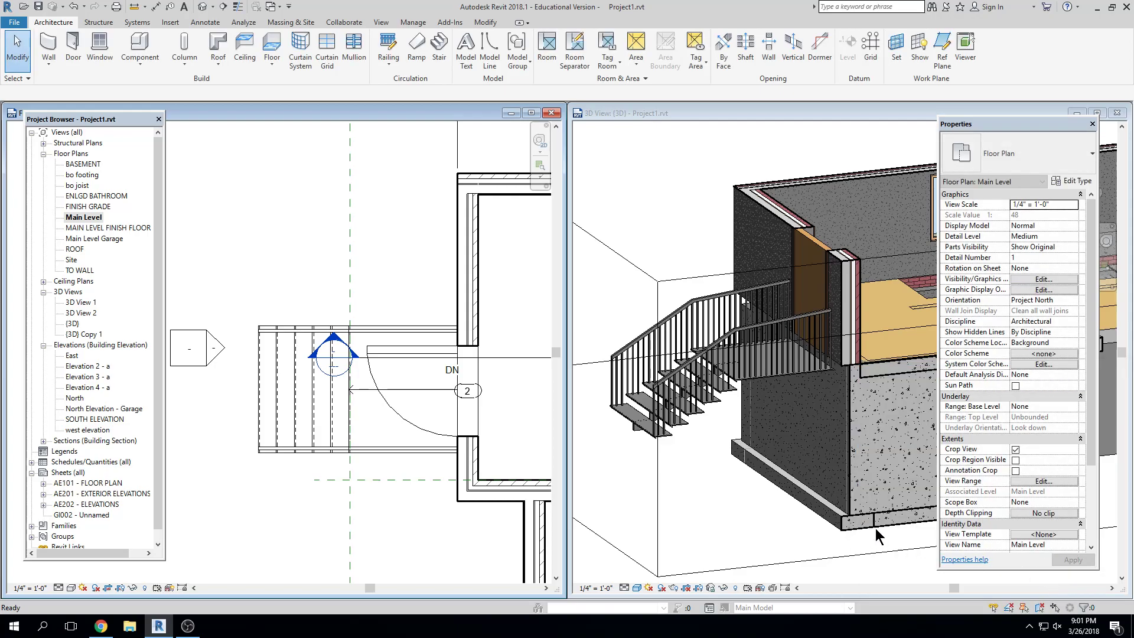
Step: Extend the path of the far-side railing past the bottom tread so the railing is about 13' 6" long
scroll(246, 296, "down", 2)
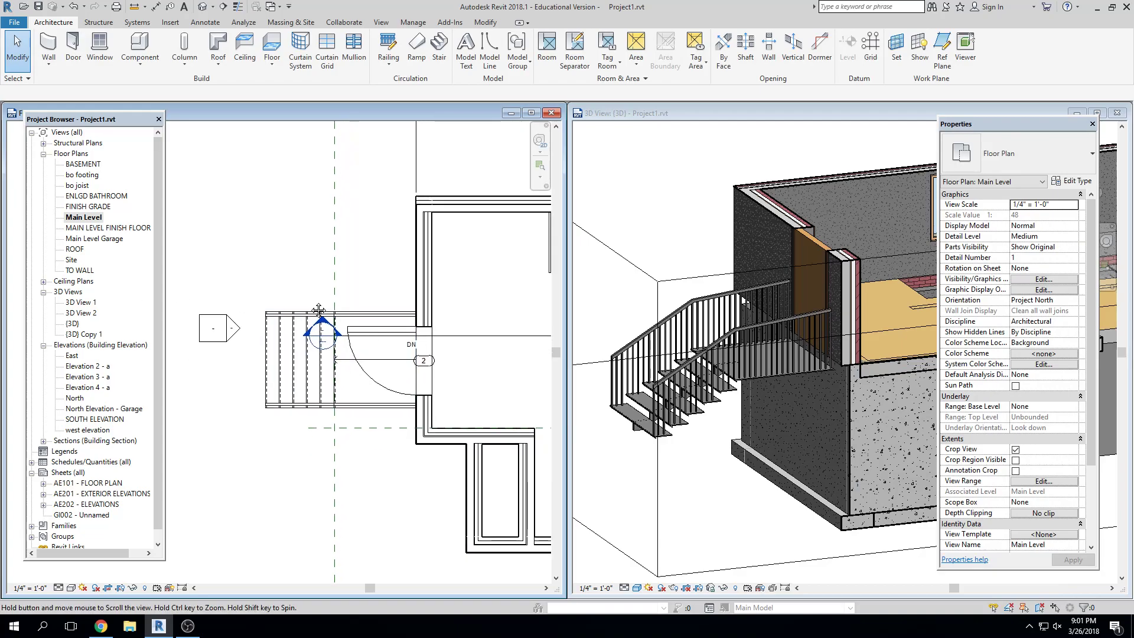
scroll(296, 402, "up", 2)
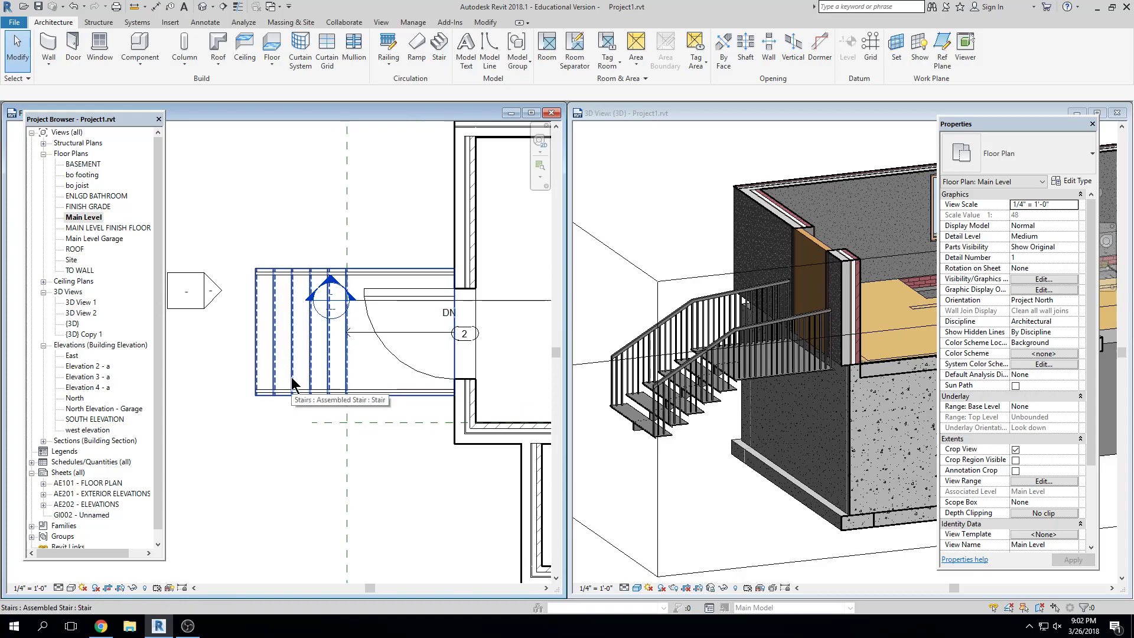
scroll(385, 310, "down", 1)
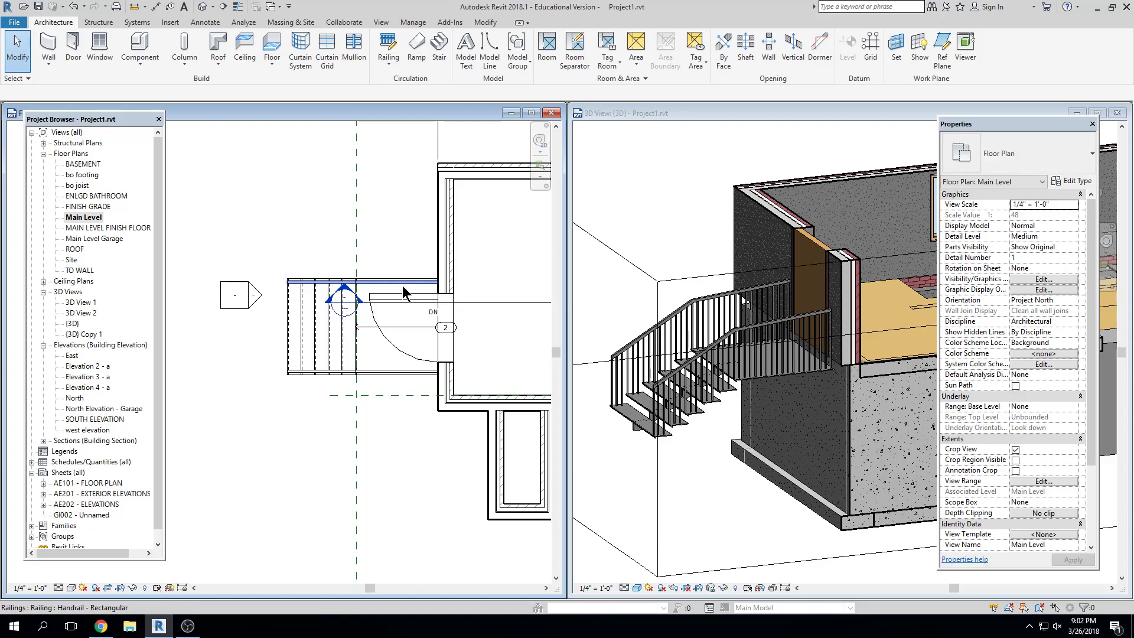
scroll(313, 287, "up", 2)
left_click(313, 279)
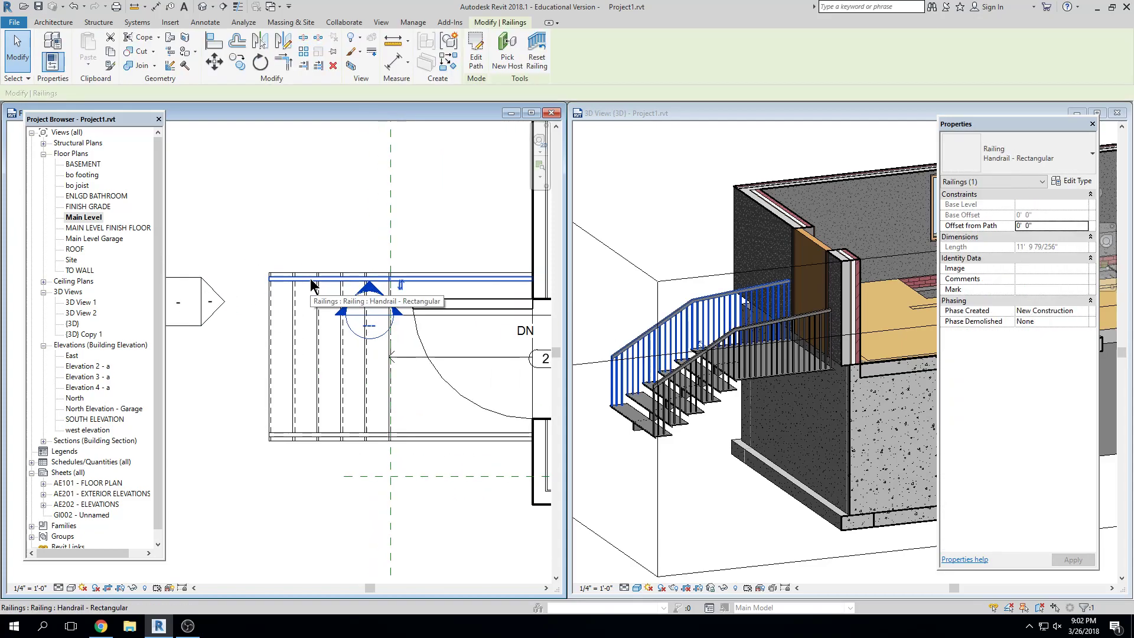
left_click(478, 47)
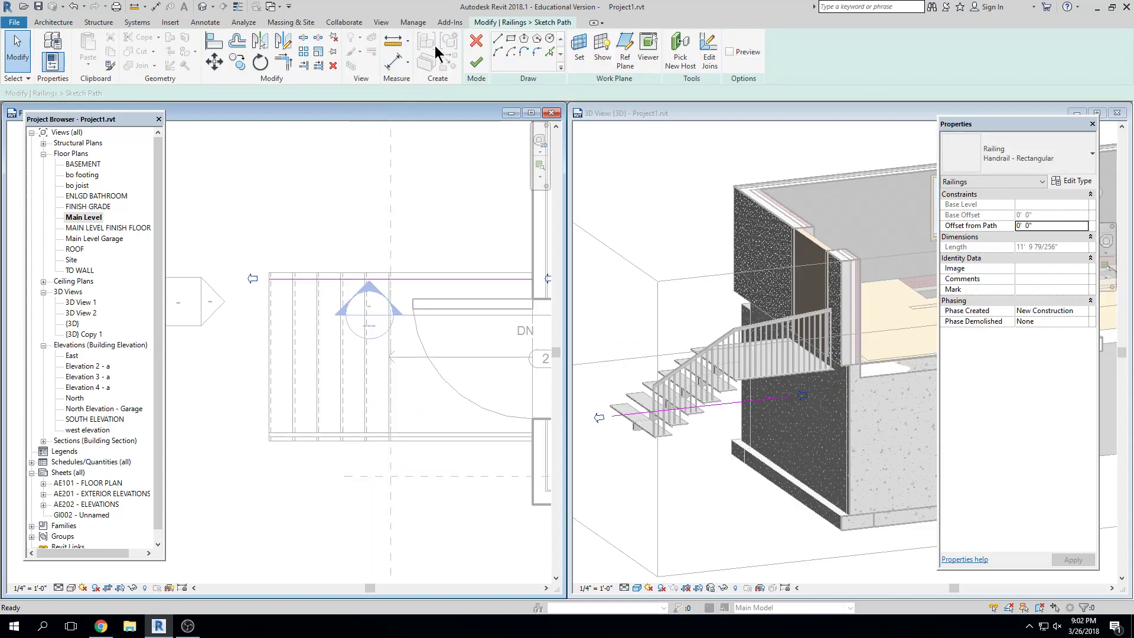
left_click(269, 278)
left_click(227, 279)
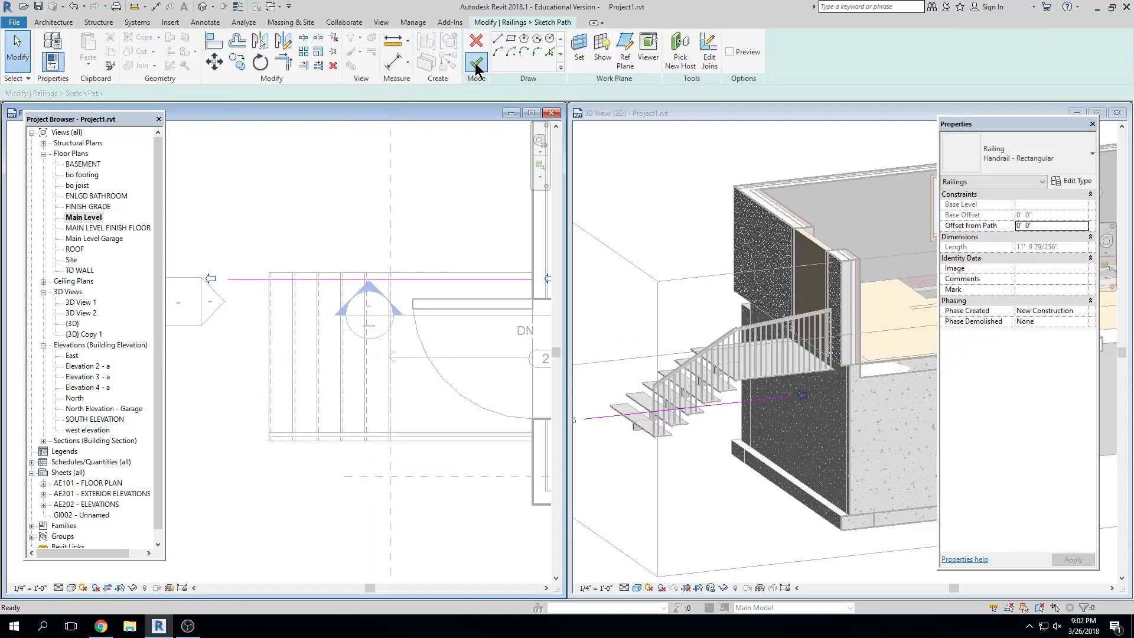
left_click(476, 62)
Step: Examine the lower end of the extended railing and both stair railings in the 3D view and the main level plan
scroll(635, 350, "up", 6)
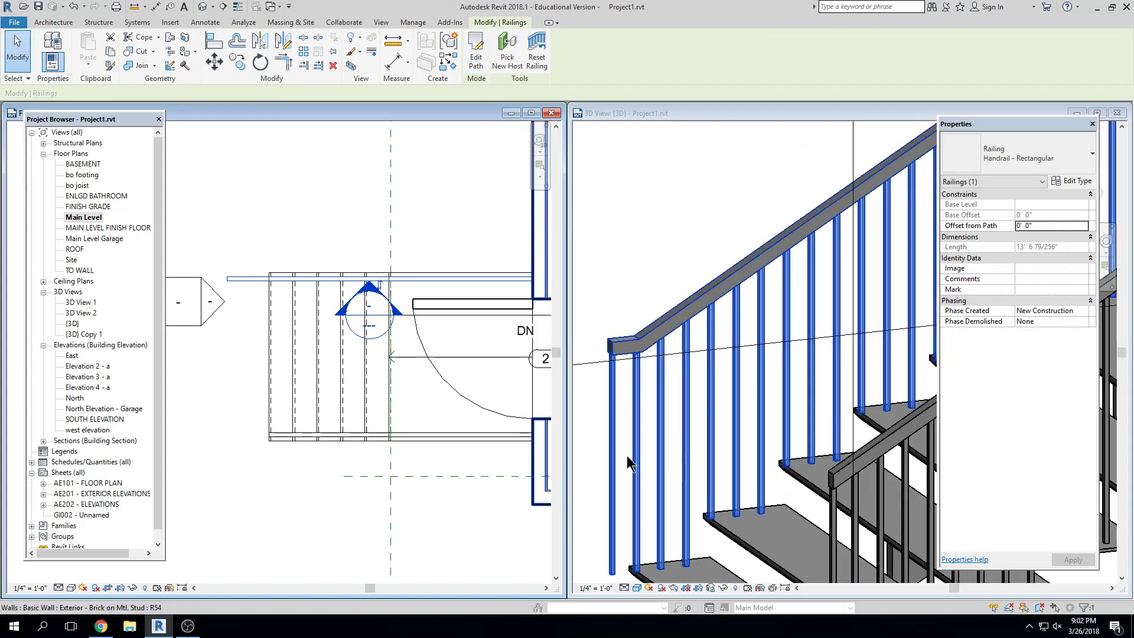
scroll(615, 423, "down", 5)
middle_click_drag(664, 474, 662, 411)
left_click(620, 354)
scroll(373, 221, "down", 4)
left_click(379, 226)
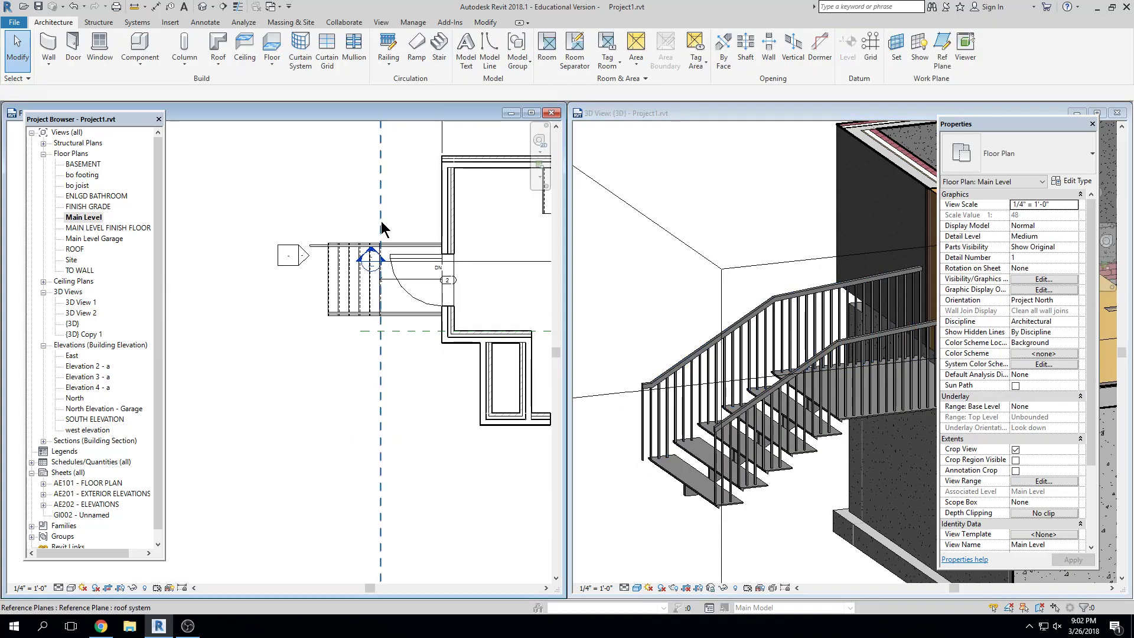
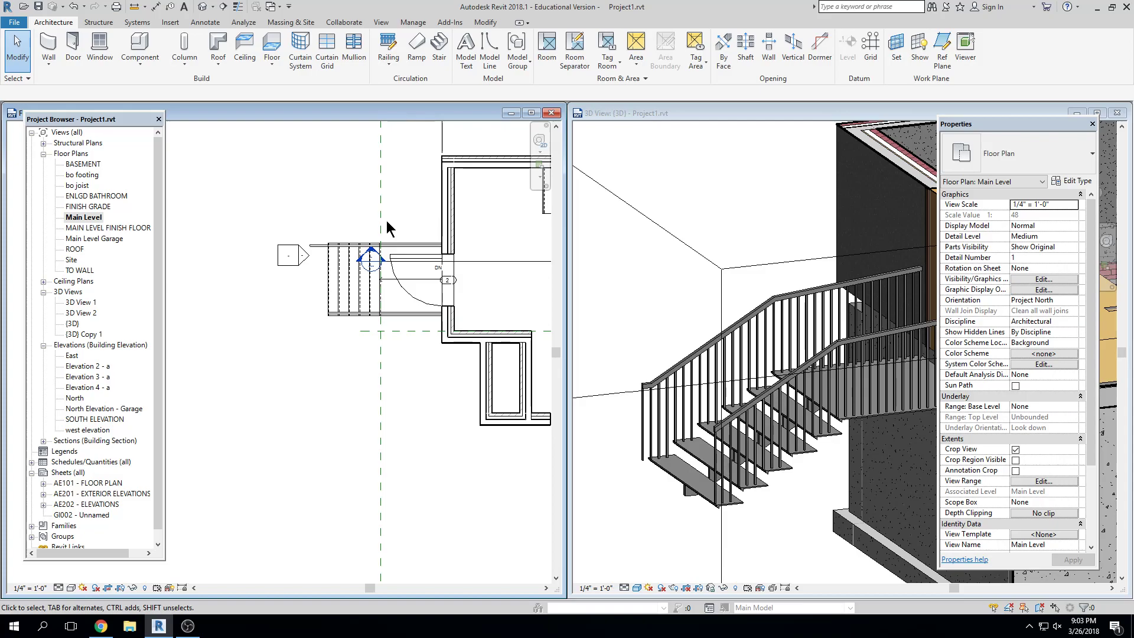
scroll(386, 221, "down", 3)
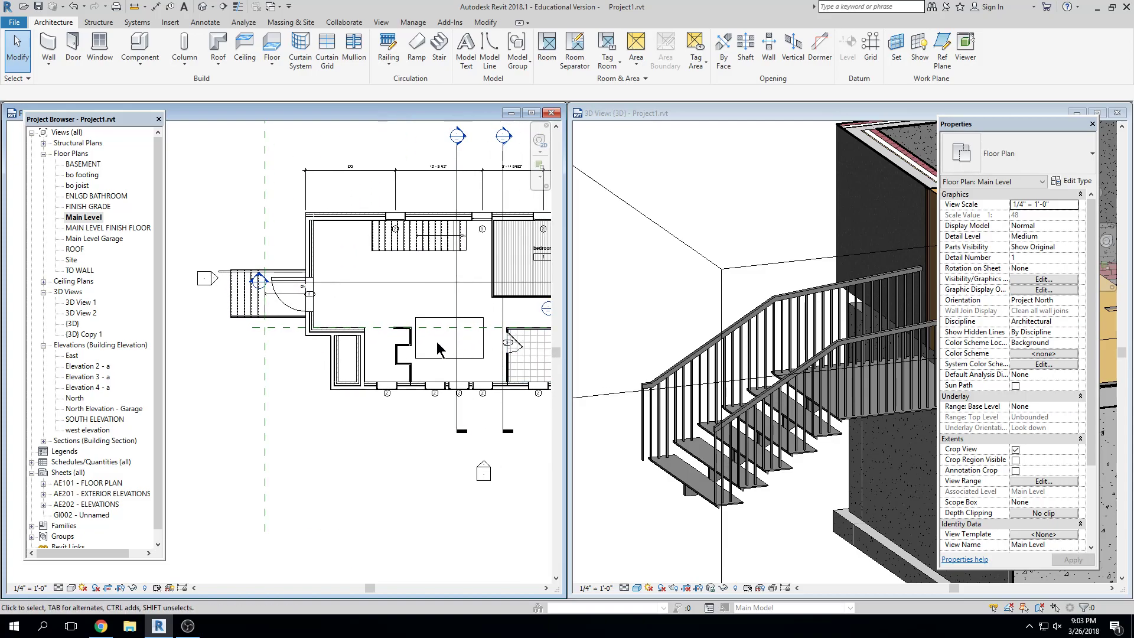
scroll(729, 310, "down", 3)
middle_click_drag(760, 435, 774, 475)
scroll(775, 483, "up", 4)
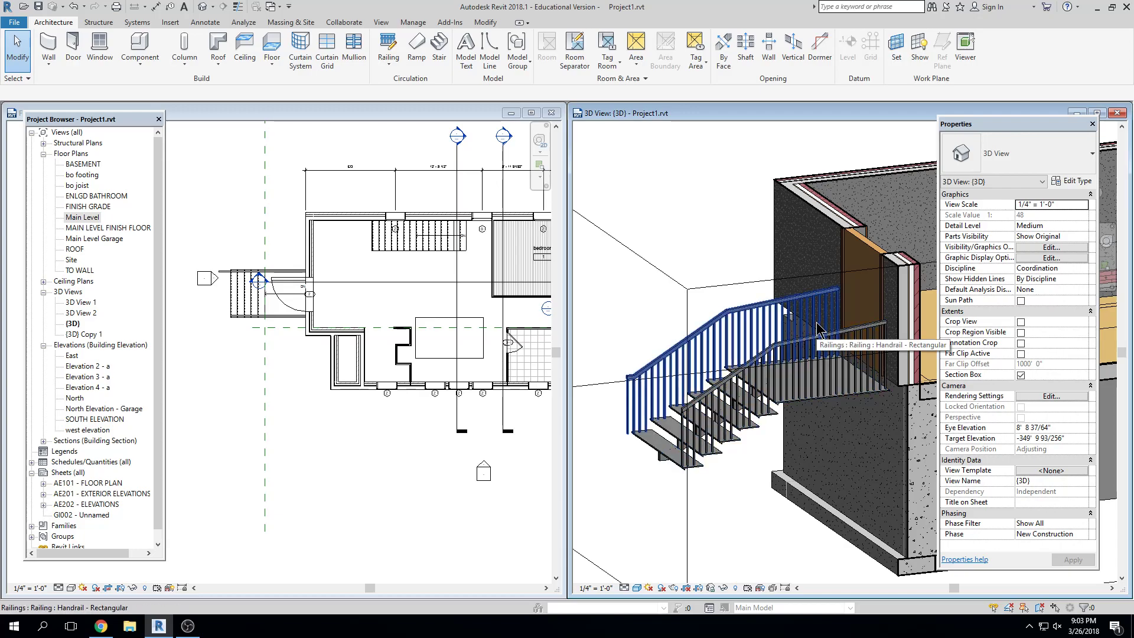
scroll(808, 357, "up", 1)
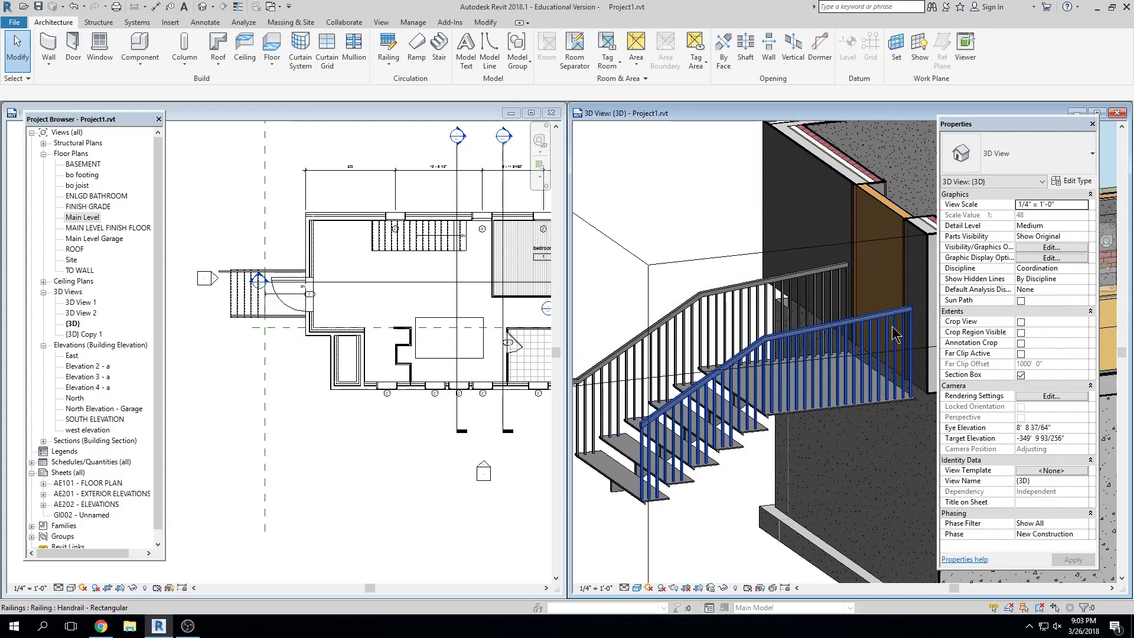
Step: Open the type properties of the near-side railing and check its non-continuous rail structure without changing it
left_click(833, 328)
left_click(1071, 183)
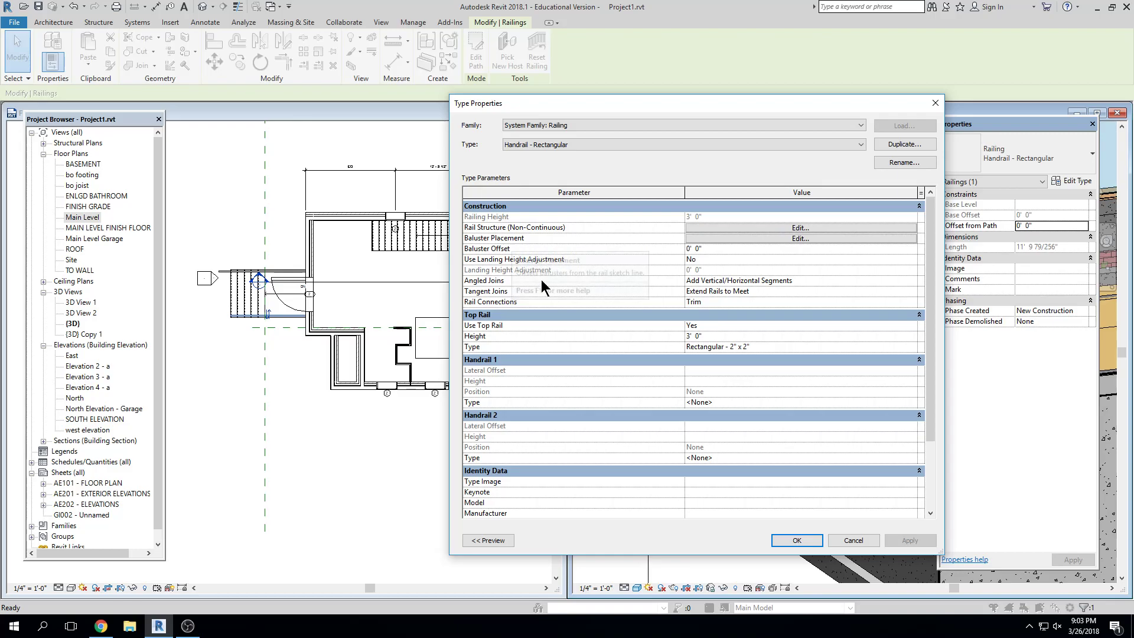
left_click(763, 227)
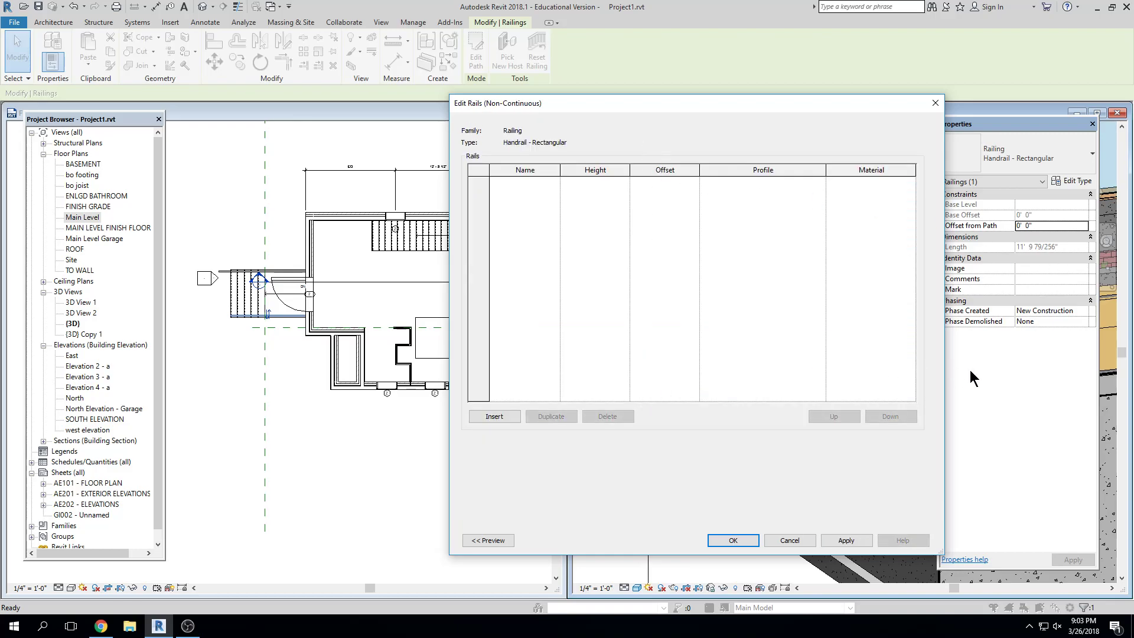
key("Escape")
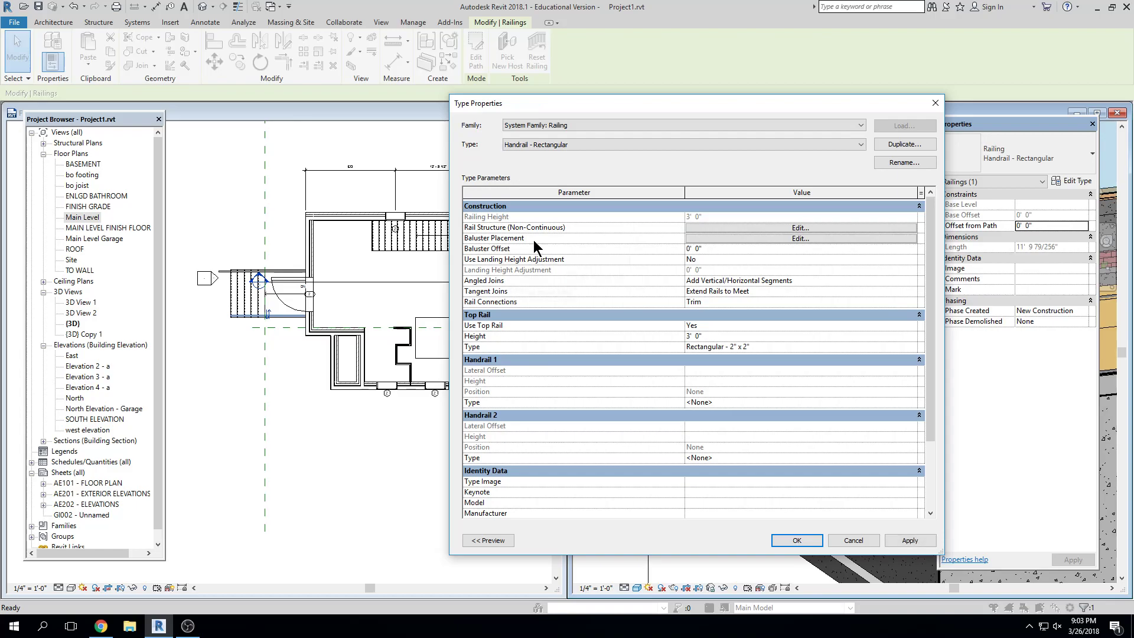
Step: Duplicate the regular baluster in the main pattern of the railing type's baluster placement
left_click(694, 238)
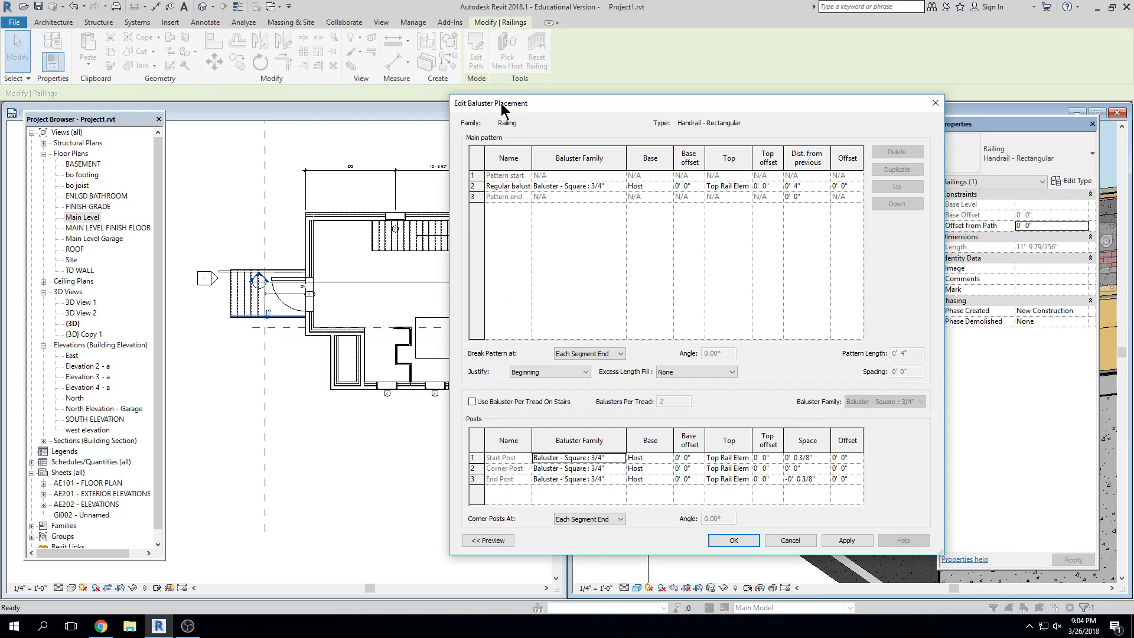
left_click_drag(502, 107, 442, 62)
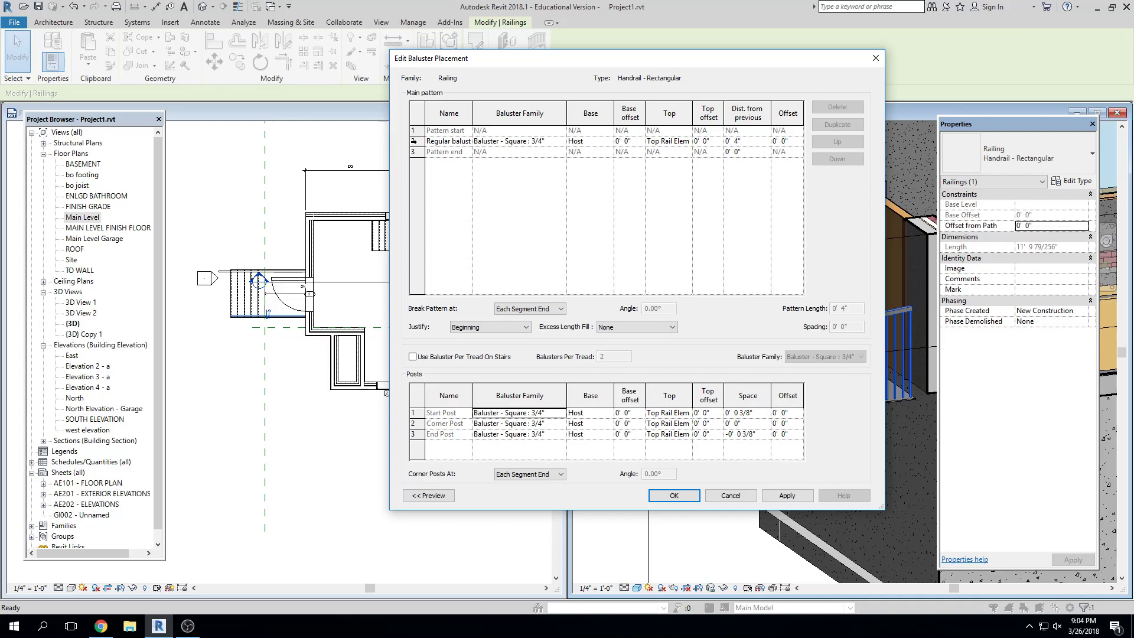
left_click(415, 141)
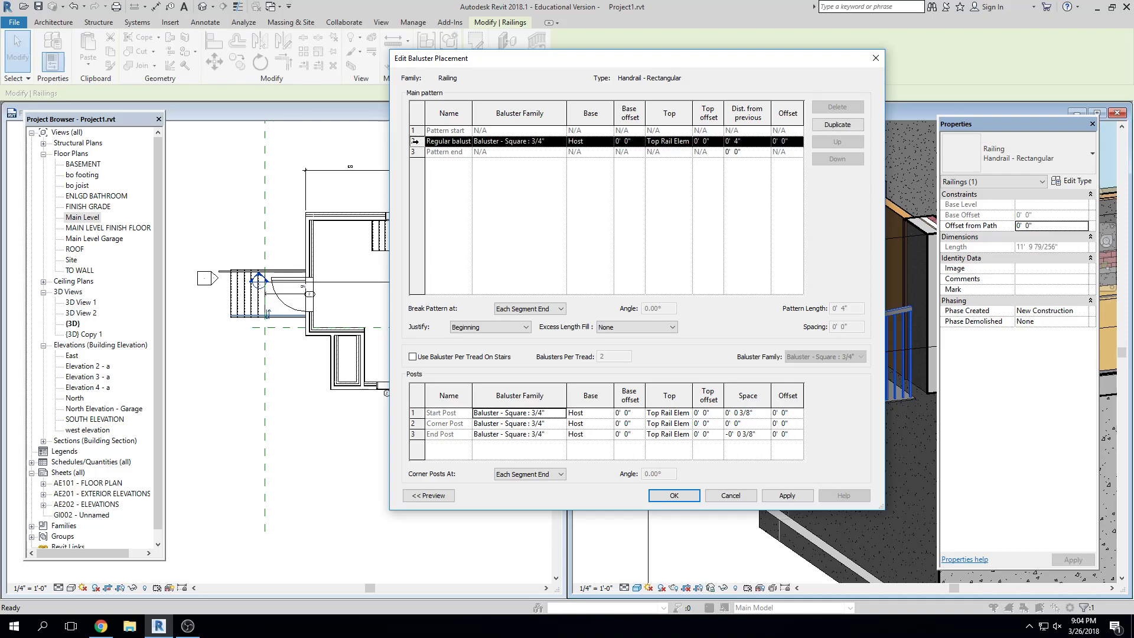
left_click(837, 125)
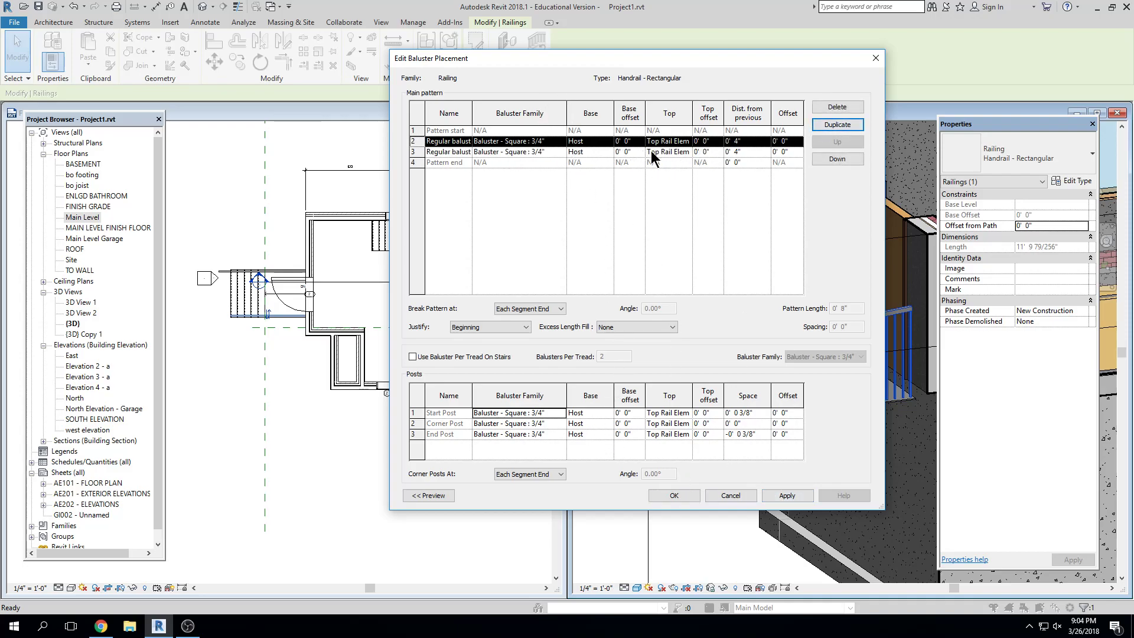
Step: Set the duplicated regular baluster's family to Baluster - Round : 1" in the main pattern, and apply the change to the railing type
left_click(687, 152)
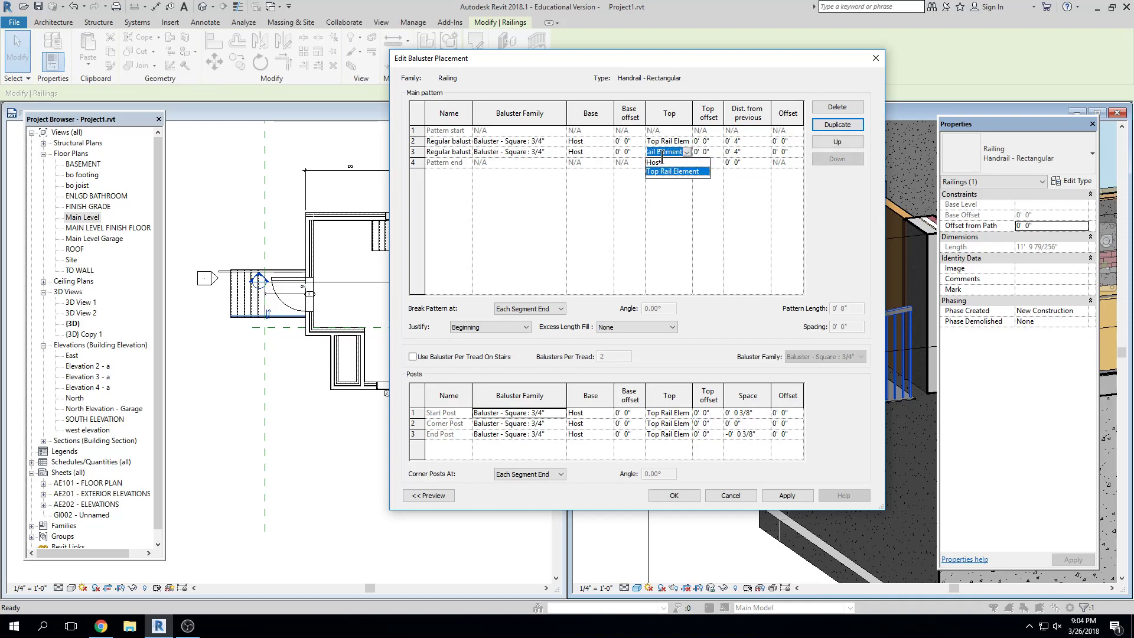
left_click(674, 172)
left_click(548, 154)
left_click(560, 152)
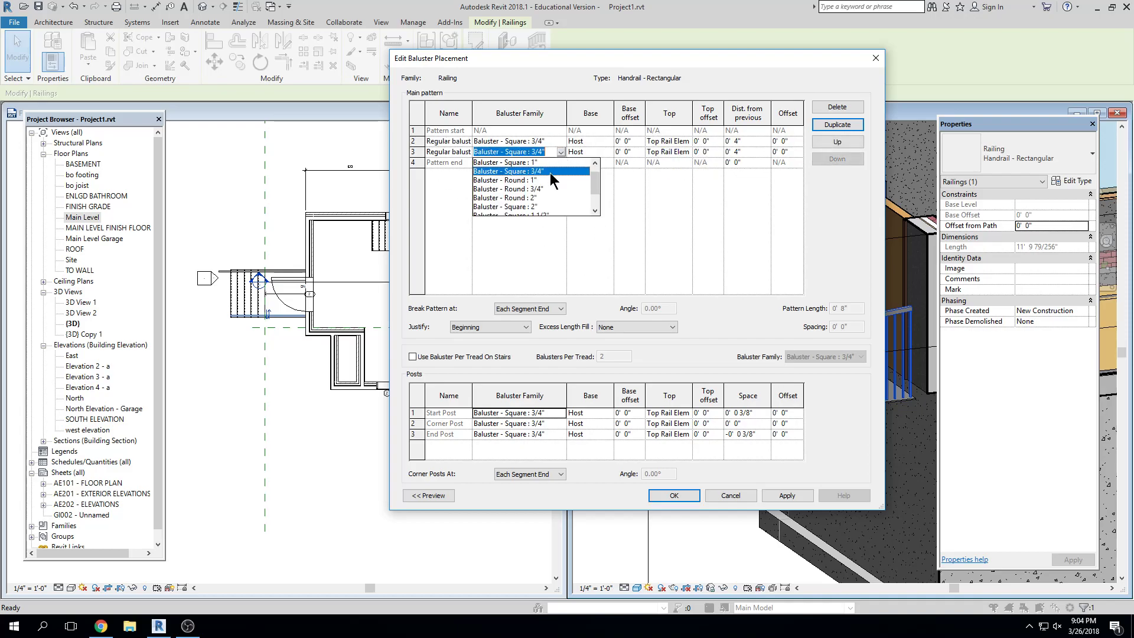
left_click(542, 180)
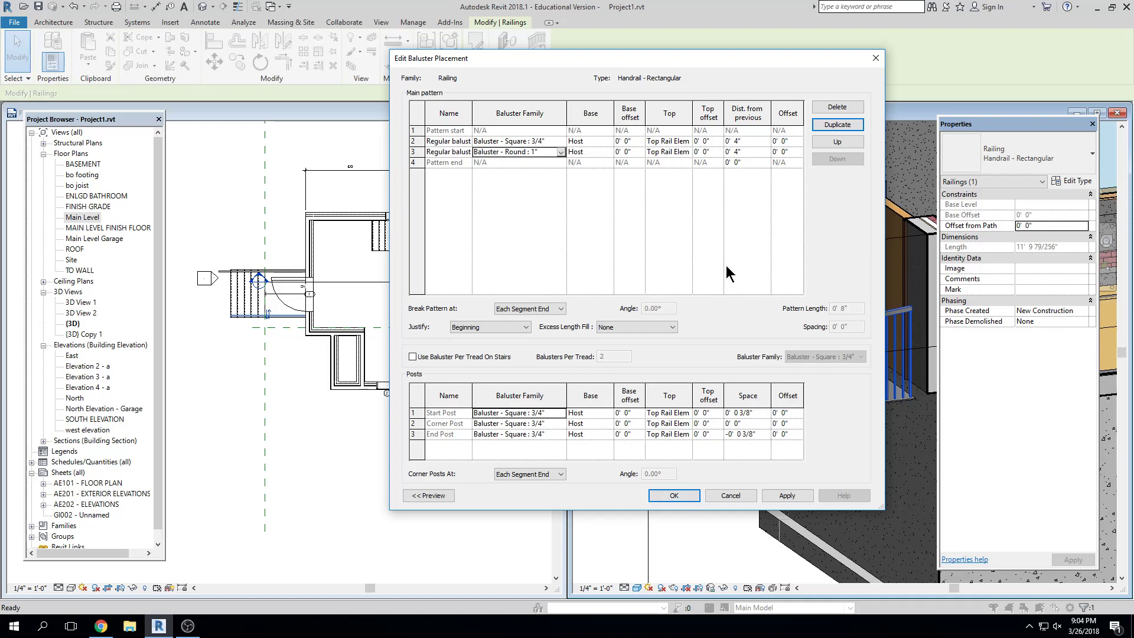
left_click(781, 495)
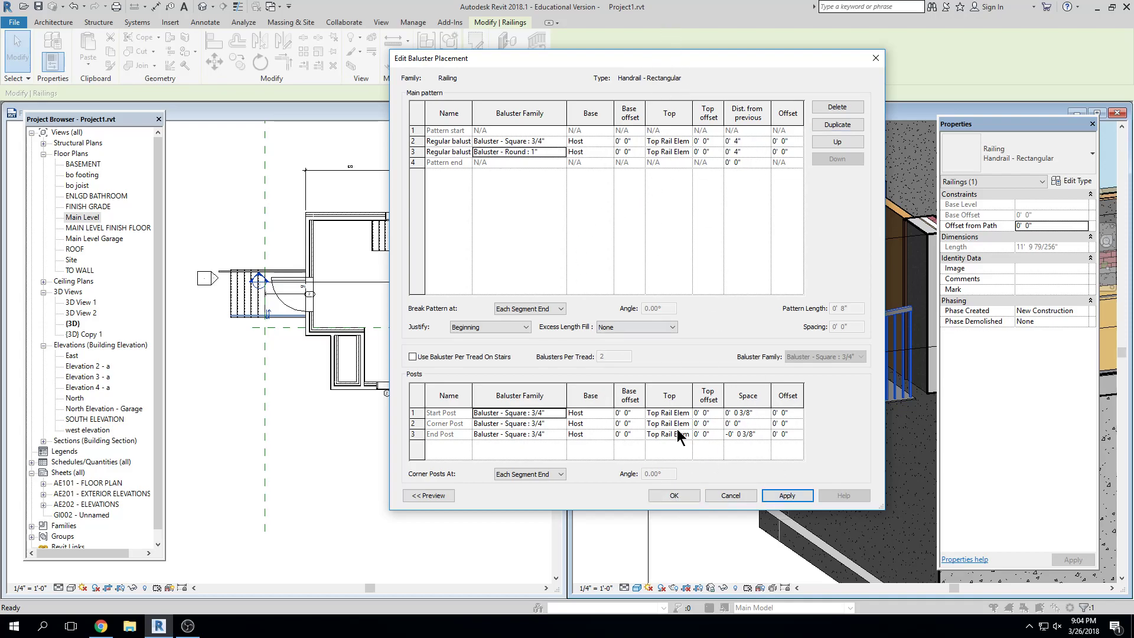
left_click(675, 496)
left_click(746, 496)
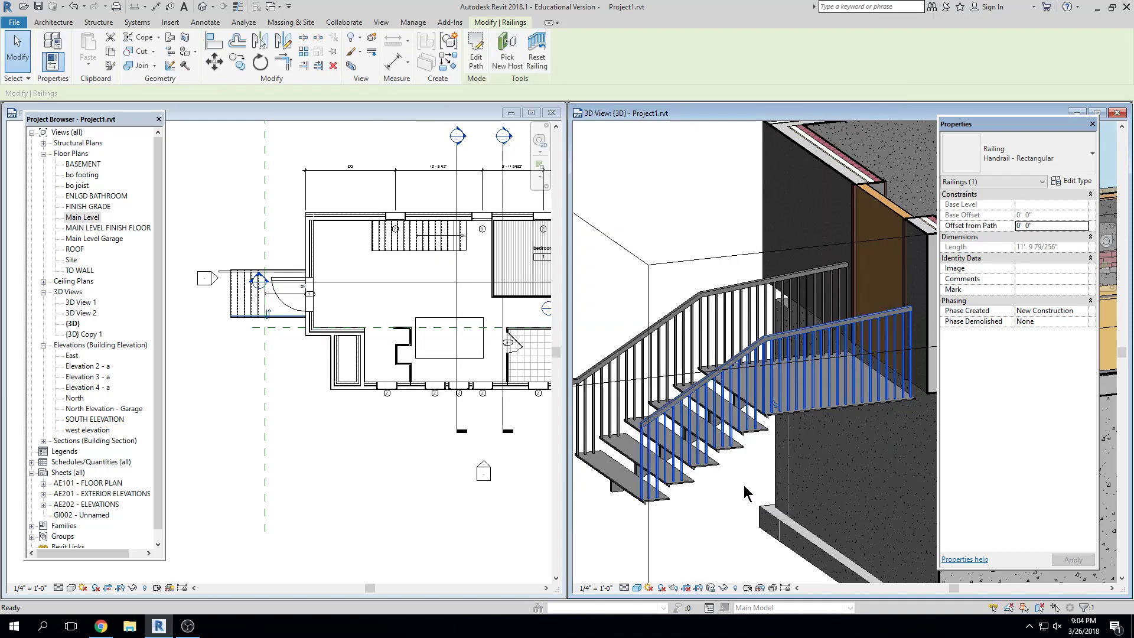
Step: Inspect the balusters of the near-side railing up close in 3D, and reopen its type's baluster placement beside the view
scroll(744, 493, "up", 6)
scroll(727, 412, "up", 1)
scroll(597, 222, "down", 2)
middle_click_drag(598, 223, 705, 337)
scroll(744, 494, "down", 3)
key("Escape")
left_click(809, 337)
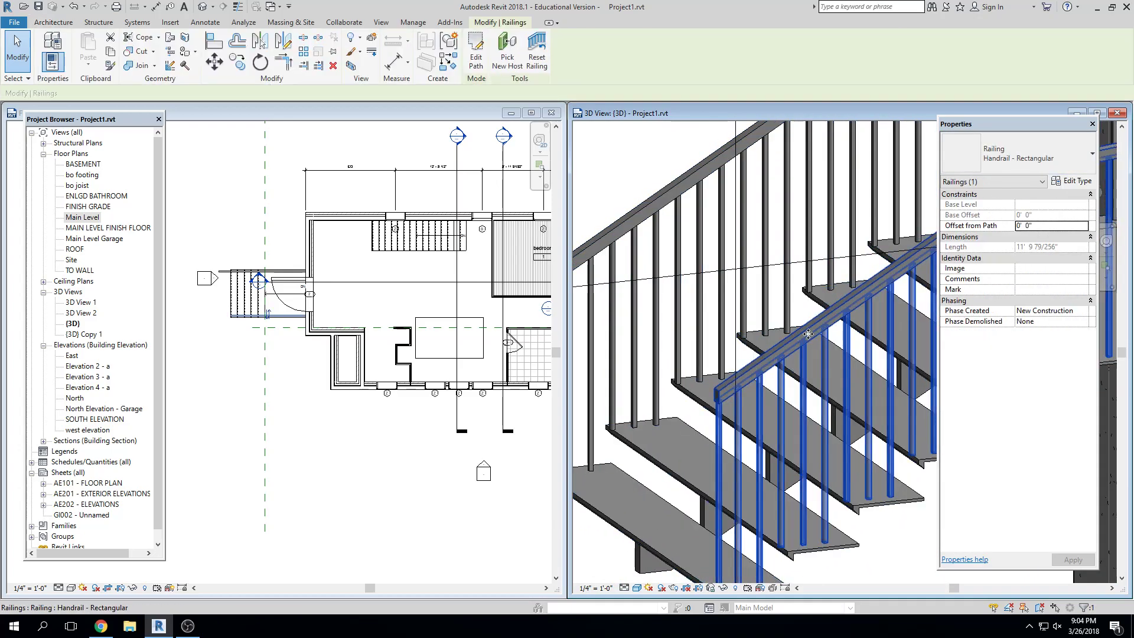
left_click(1068, 182)
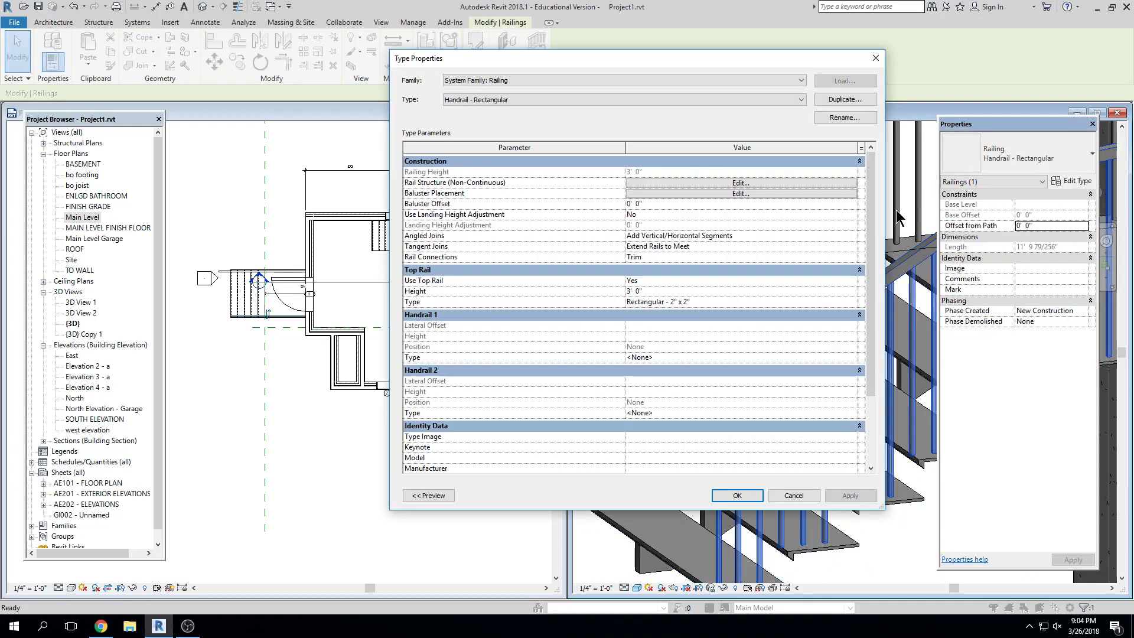
left_click(740, 193)
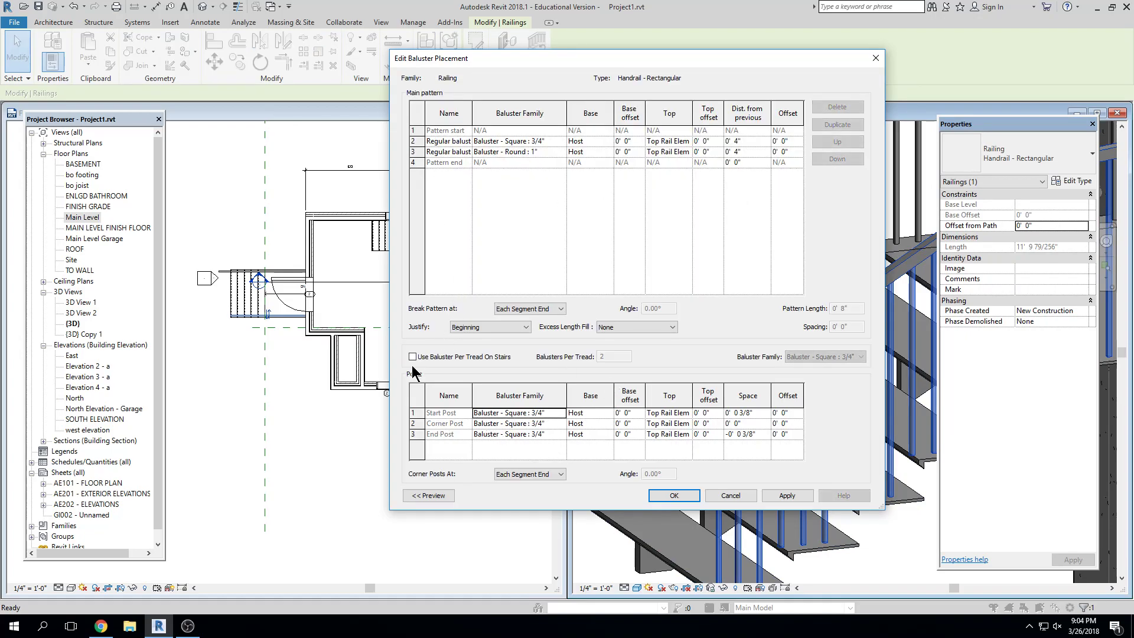
left_click_drag(605, 65, 335, 84)
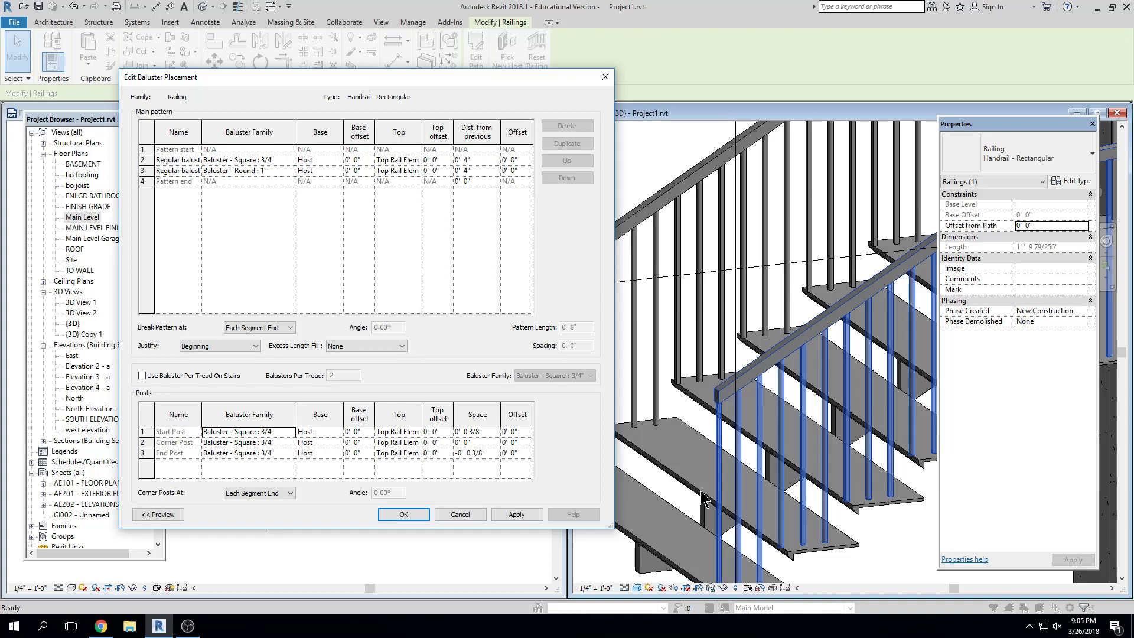
left_click(719, 481)
Step: Set the baluster family of the start post and the corner post to Baluster - Round : 1"
left_click(146, 432)
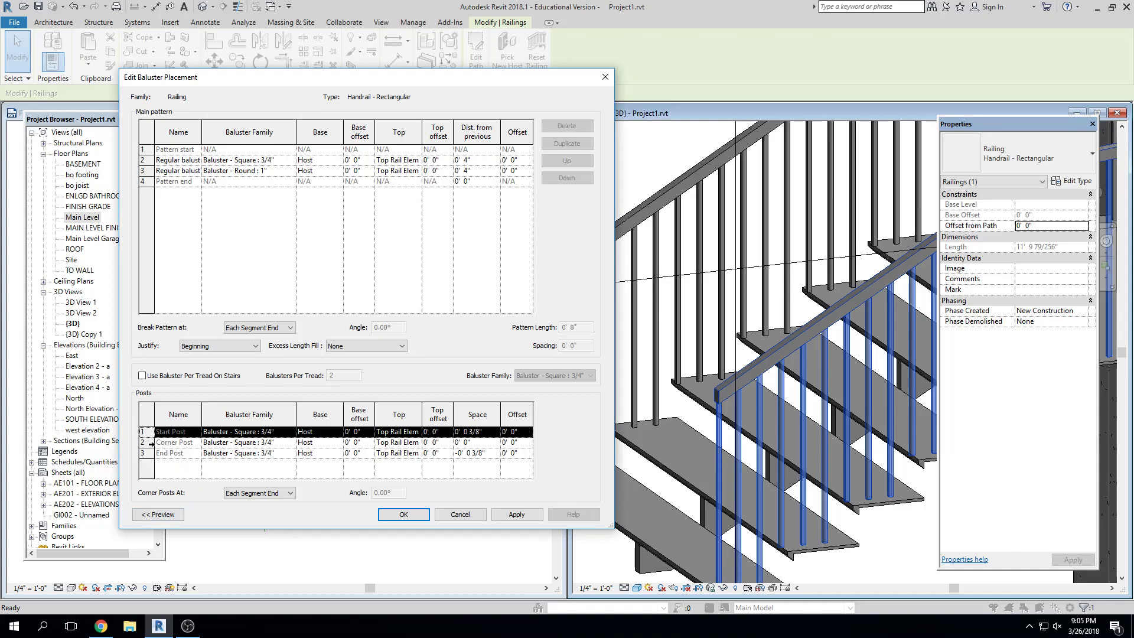
left_click(254, 431)
left_click(290, 432)
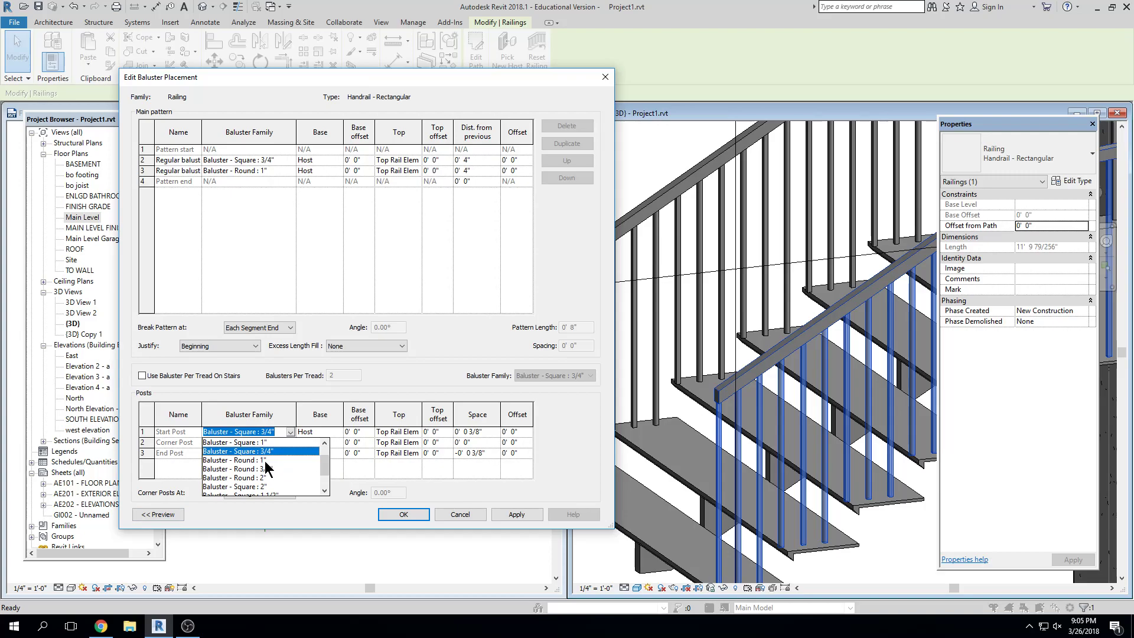
left_click(265, 460)
left_click(283, 441)
left_click(290, 442)
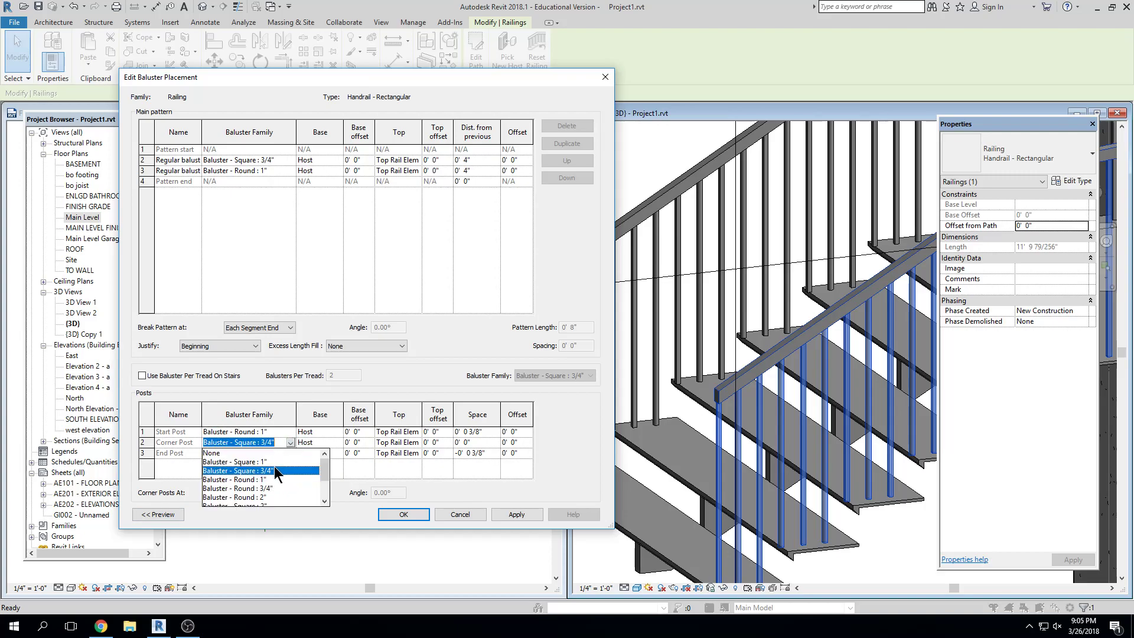
left_click(273, 479)
Step: Set the end post's baluster family to Baluster - Round : 1" and apply the placement settings to the railing type
left_click(254, 453)
left_click(290, 453)
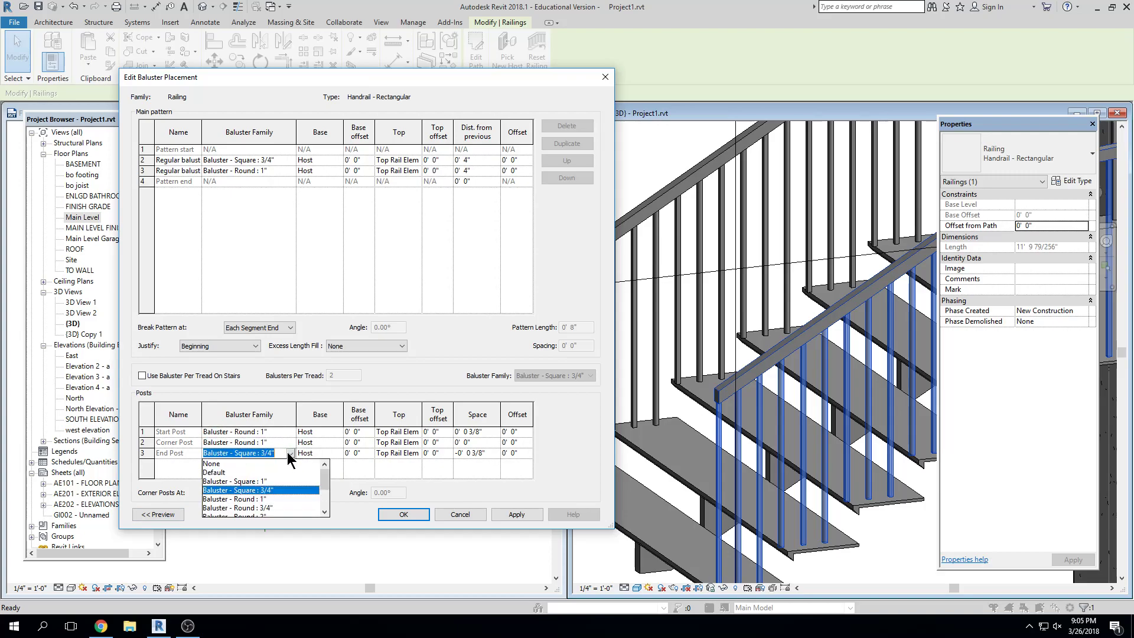
left_click(278, 499)
left_click(517, 514)
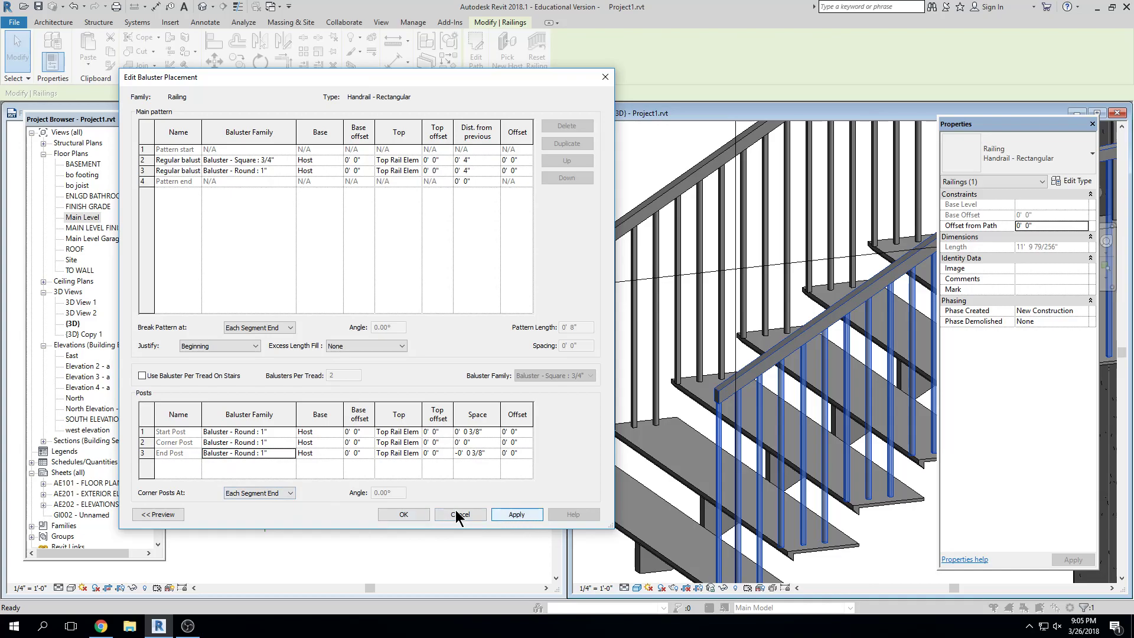
left_click(404, 515)
left_click(464, 514)
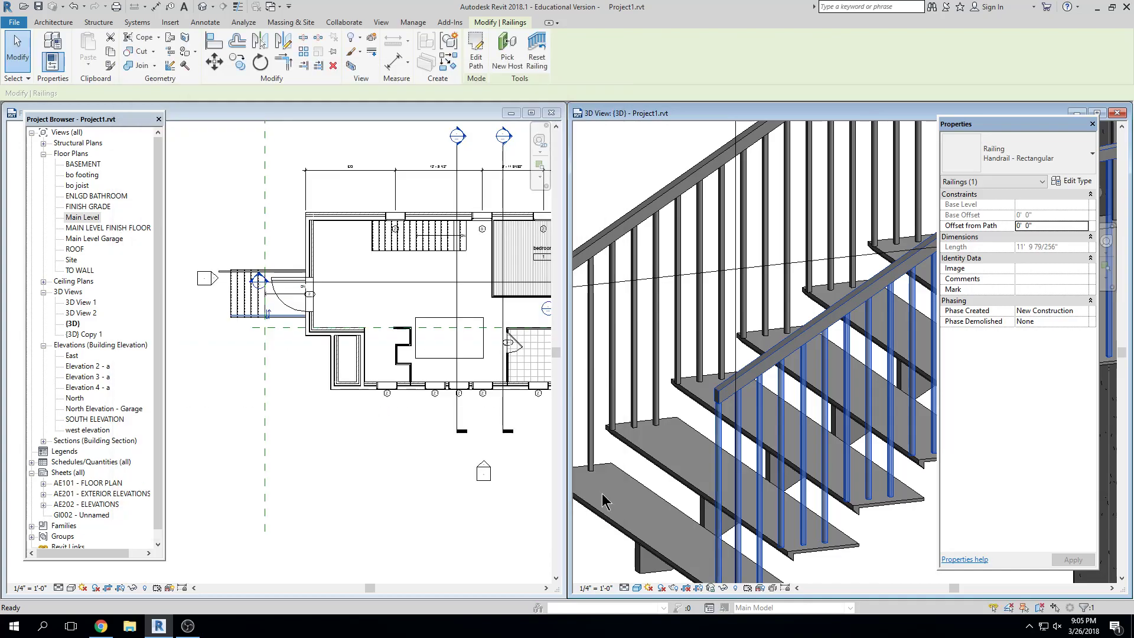
Step: Examine the end post and the alternating round and square balusters up close in the 3D view
scroll(753, 464, "up", 4)
scroll(741, 473, "down", 2)
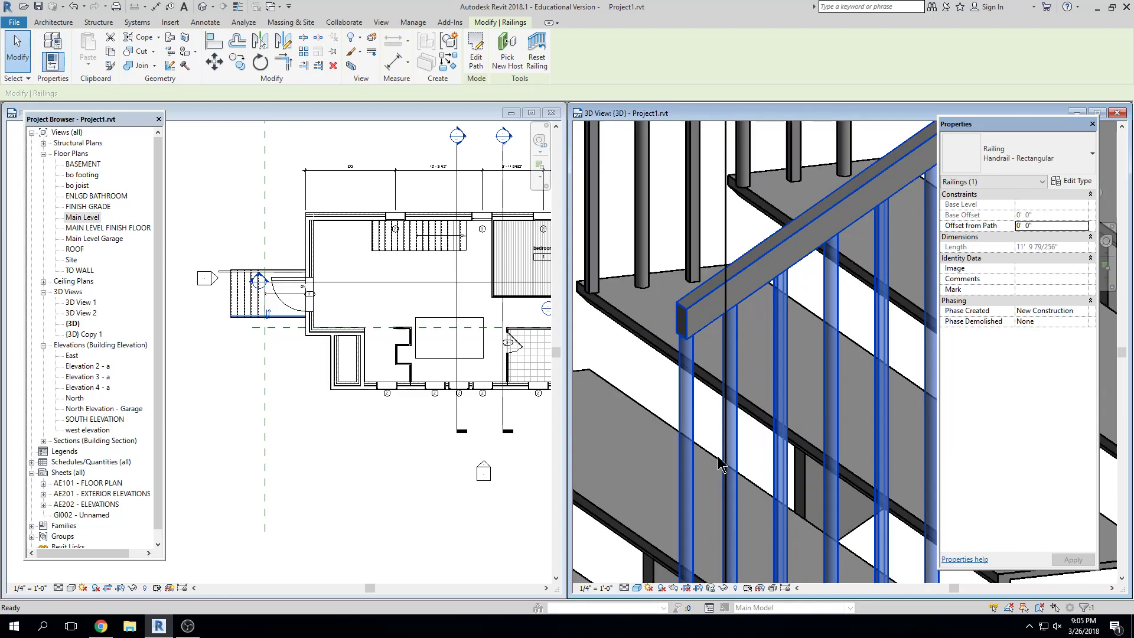
key("Escape")
scroll(736, 477, "down", 3)
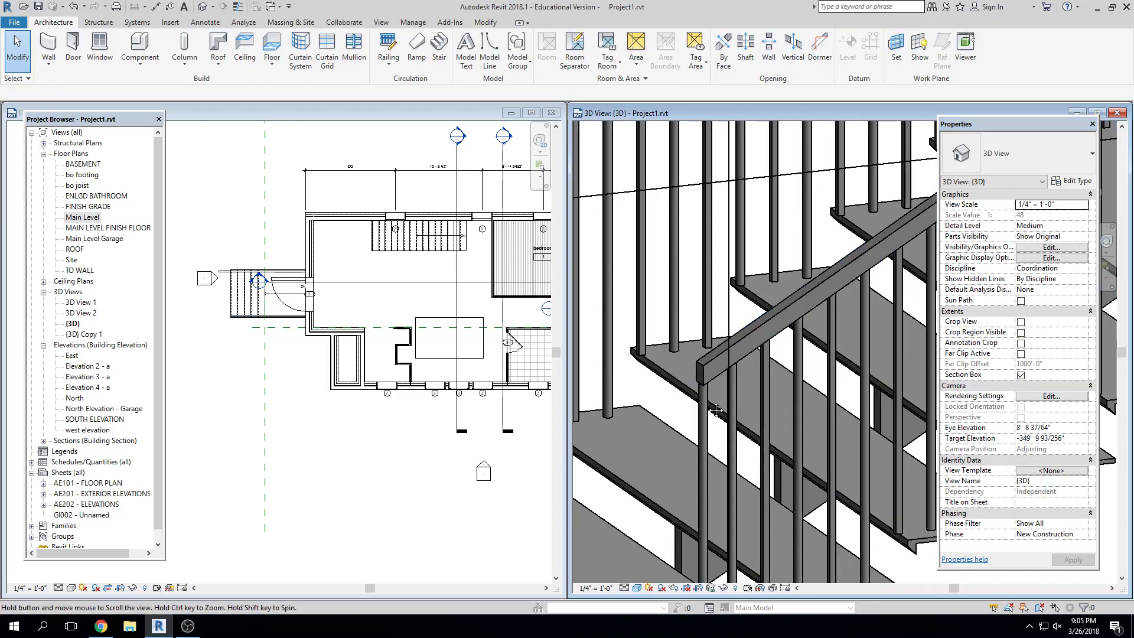
scroll(730, 395, "up", 3)
scroll(726, 399, "up", 5)
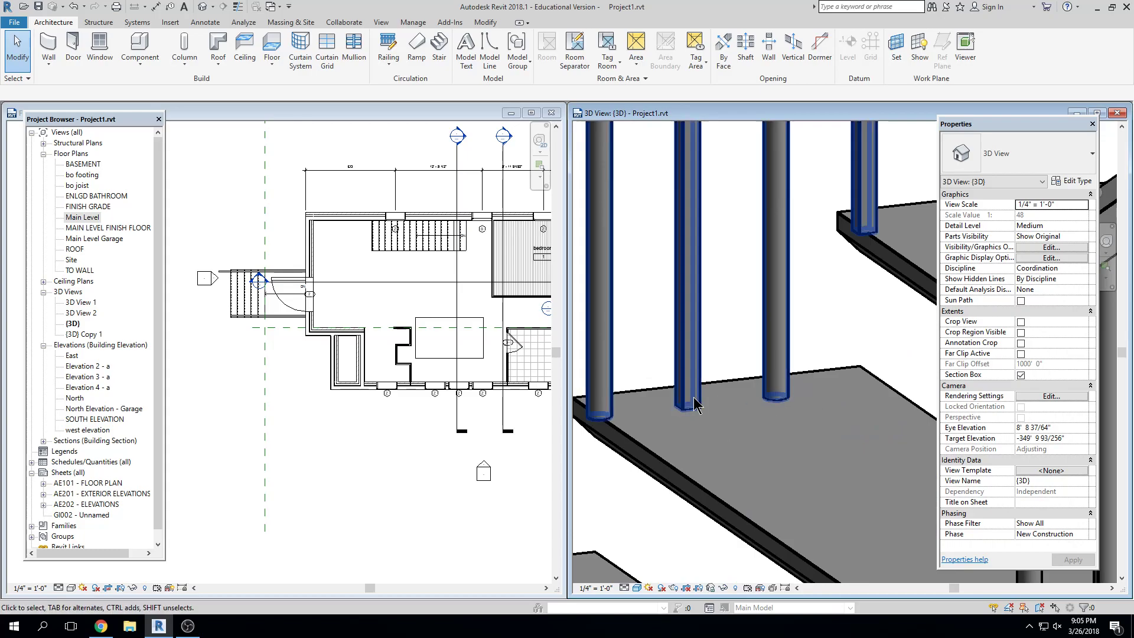
scroll(643, 437, "down", 2)
scroll(643, 437, "down", 2)
scroll(708, 431, "up", 3)
Step: Check the corner post options and the start post's top setting in the railing type's baluster placement without changing them
left_click(758, 430)
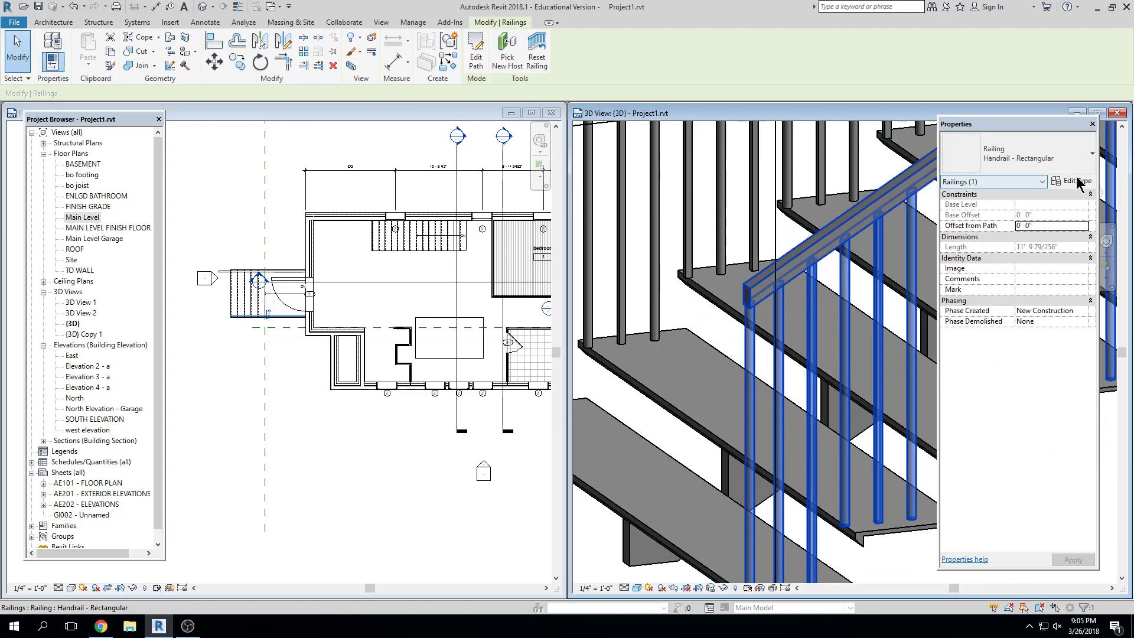
left_click(1069, 181)
left_click(472, 212)
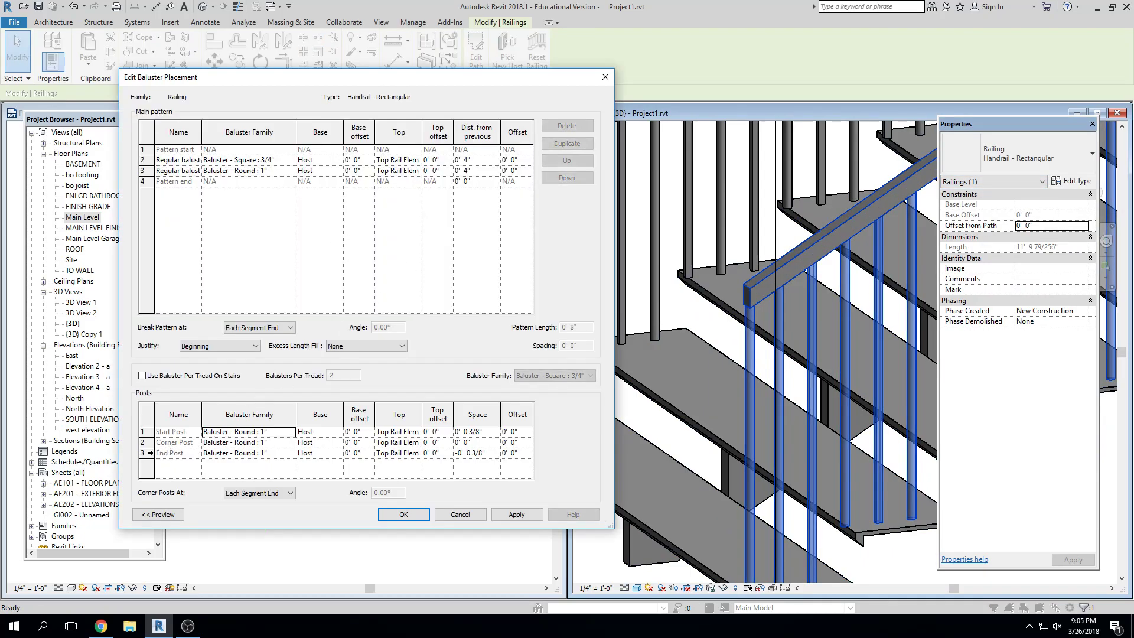
left_click(290, 494)
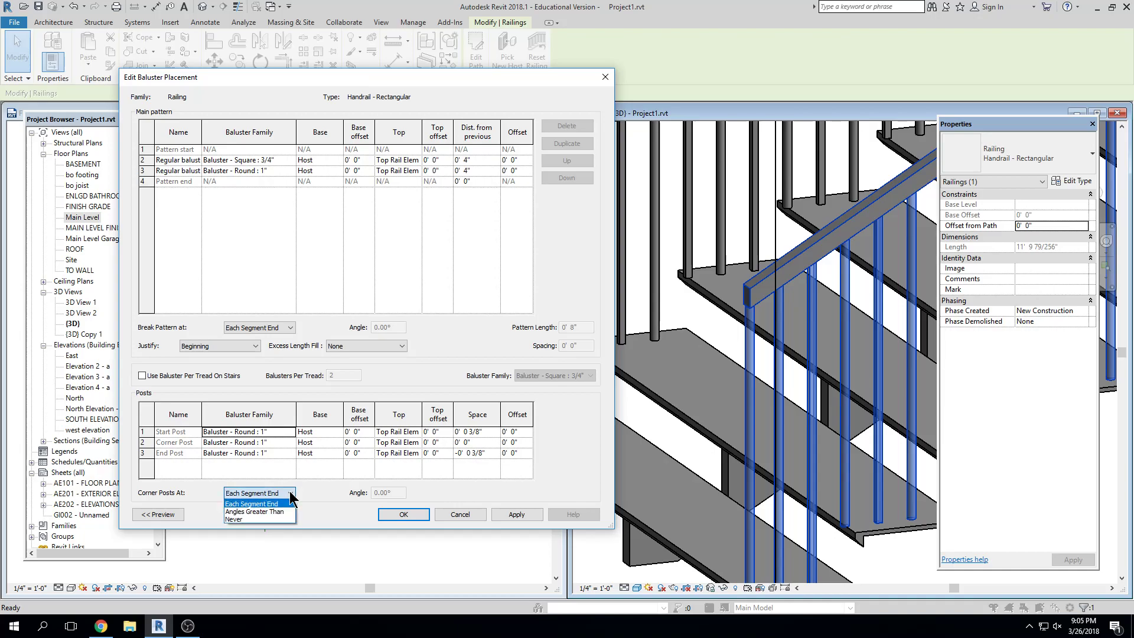
left_click(300, 430)
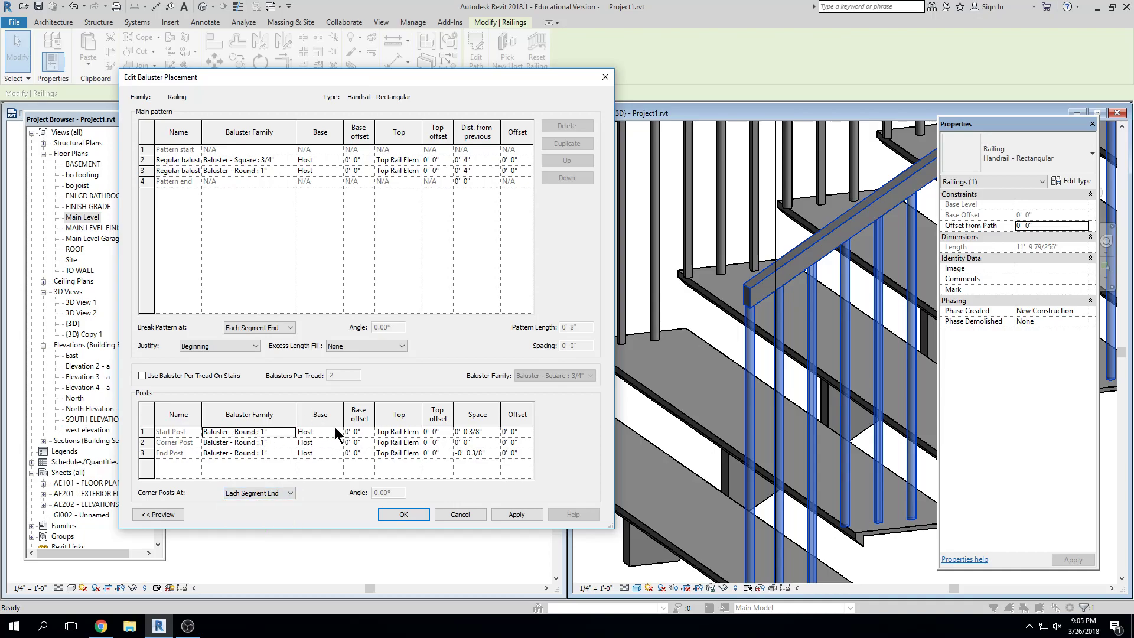
left_click(407, 432)
left_click(418, 433)
left_click(417, 432)
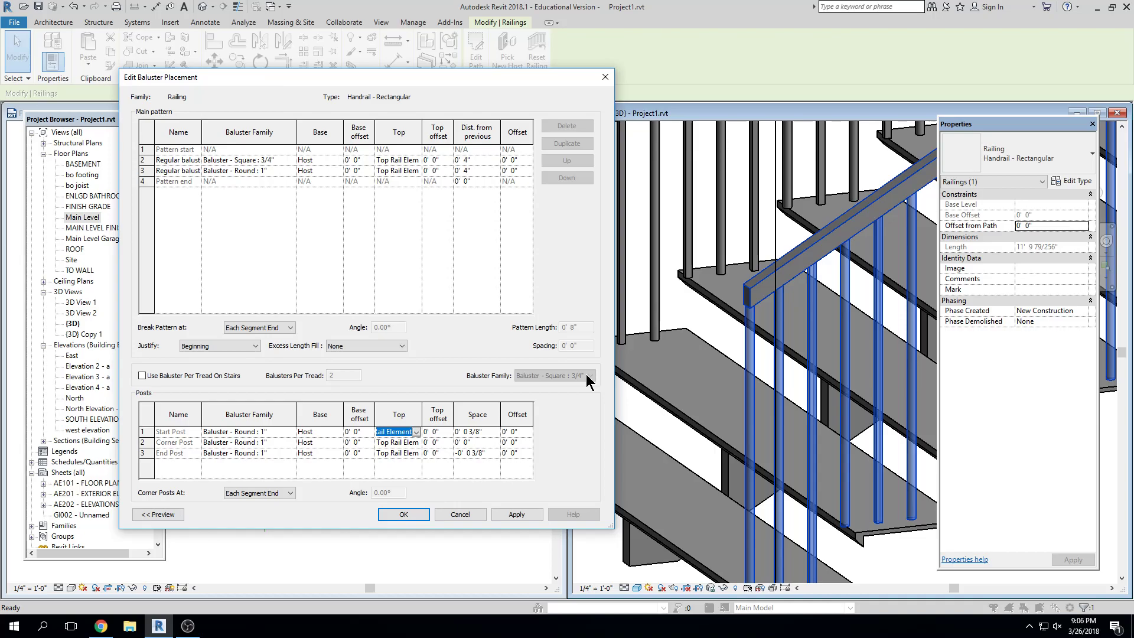
left_click(460, 514)
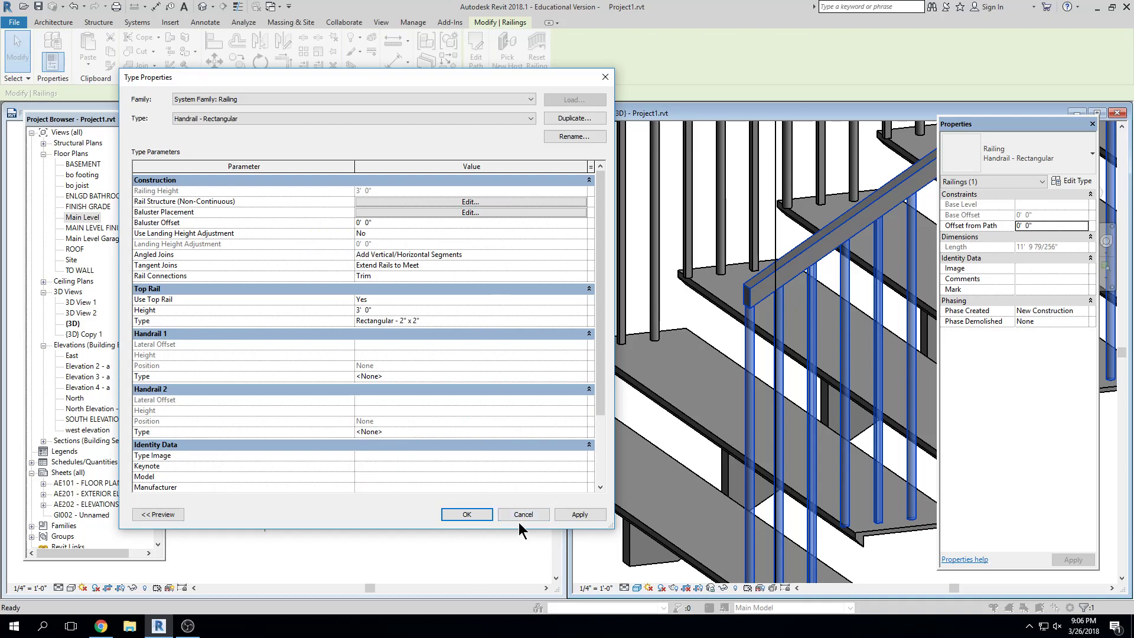
left_click(467, 514)
key("Escape")
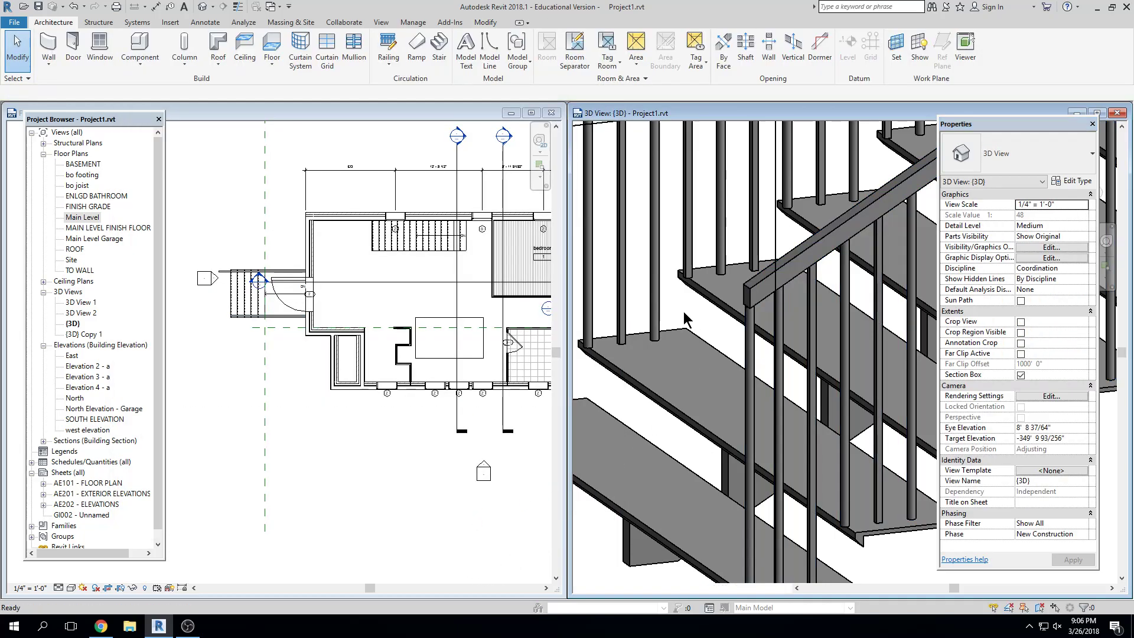
Step: Examine the interior stair and its floor opening in the main level plan and the 3D view
scroll(815, 349, "down", 5)
scroll(815, 348, "down", 2)
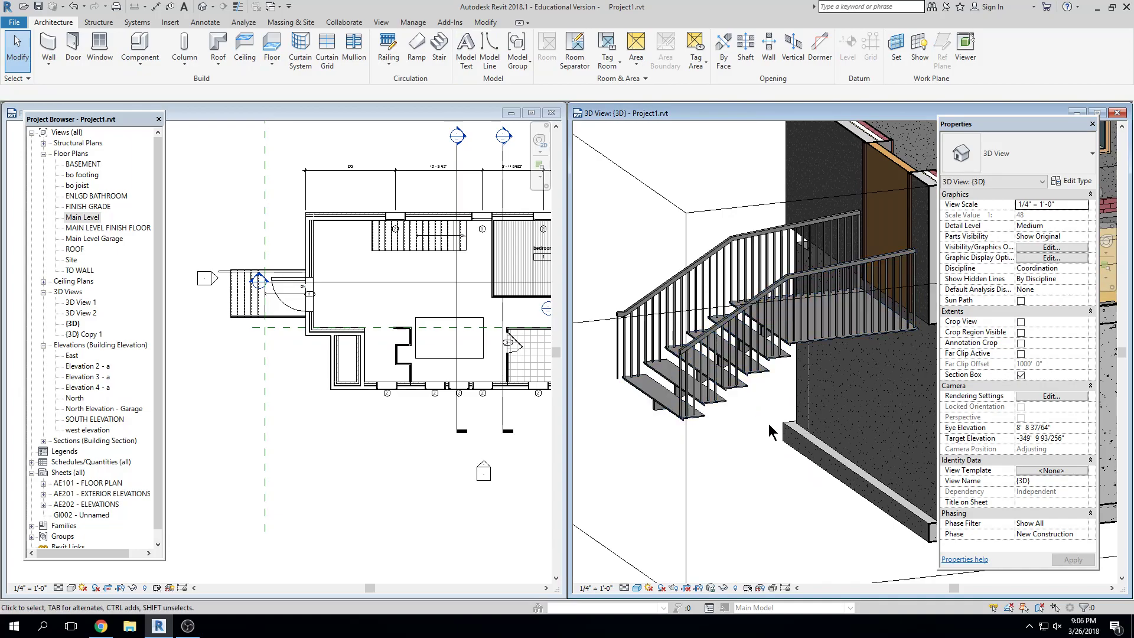
left_click(362, 438)
scroll(475, 237, "up", 4)
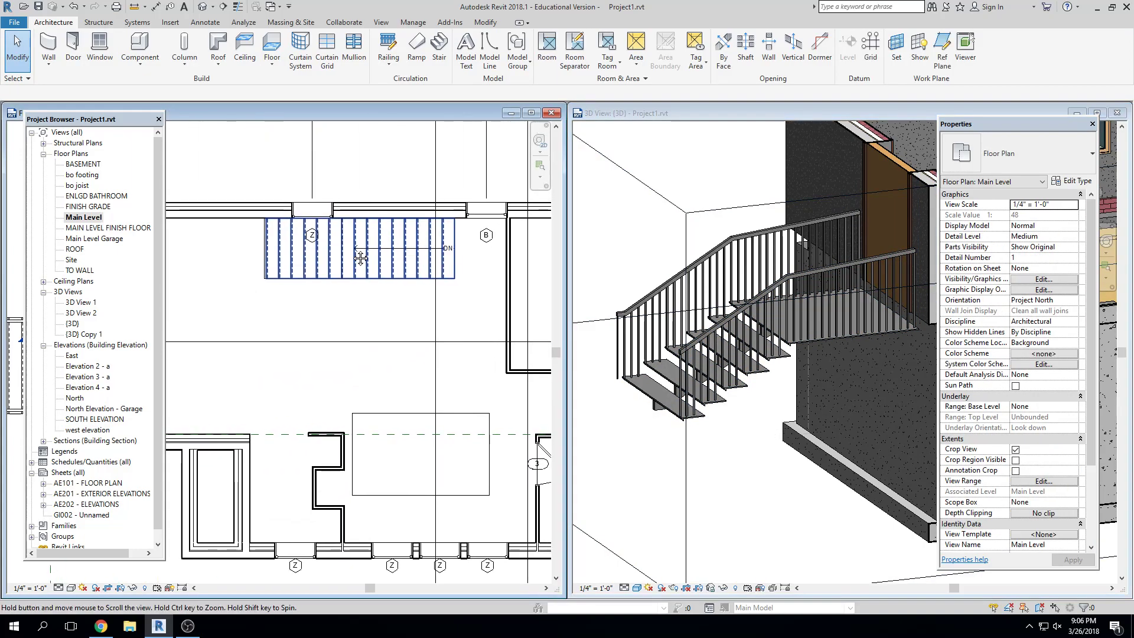
scroll(367, 260, "down", 3)
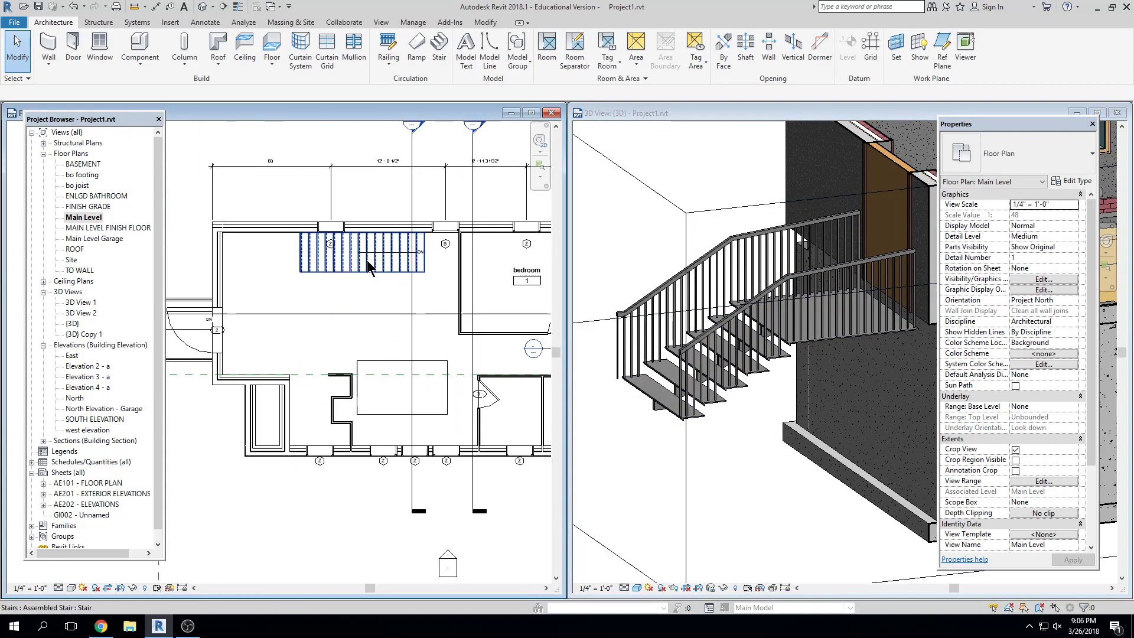
scroll(800, 239, "down", 3)
middle_click_drag(801, 239, 809, 419, "shift")
scroll(874, 366, "up", 6)
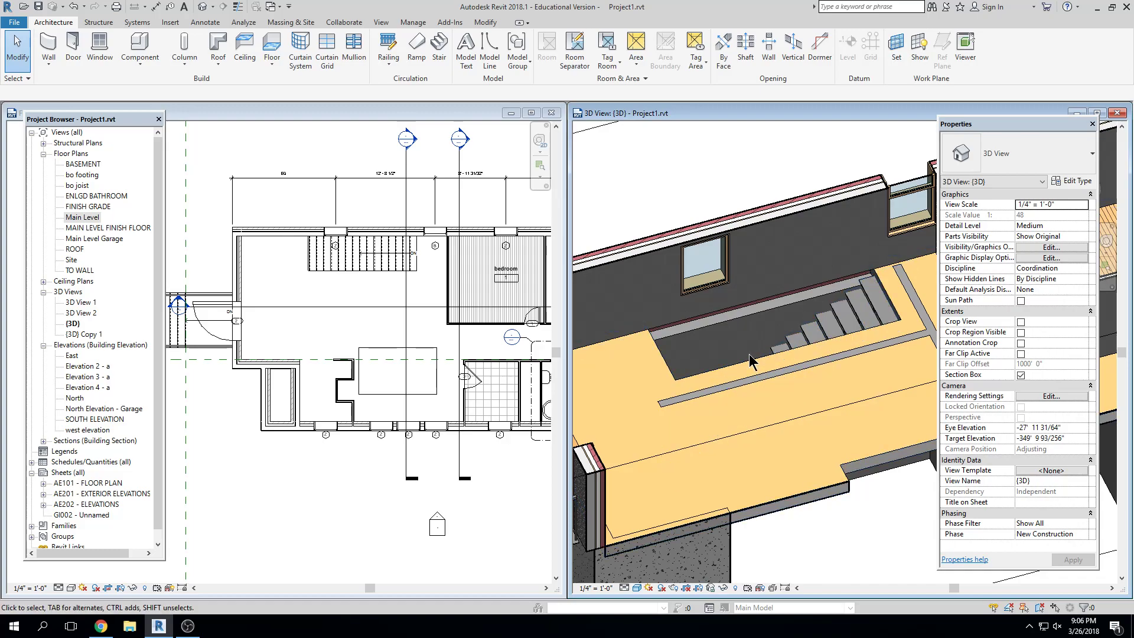
scroll(296, 275, "up", 6)
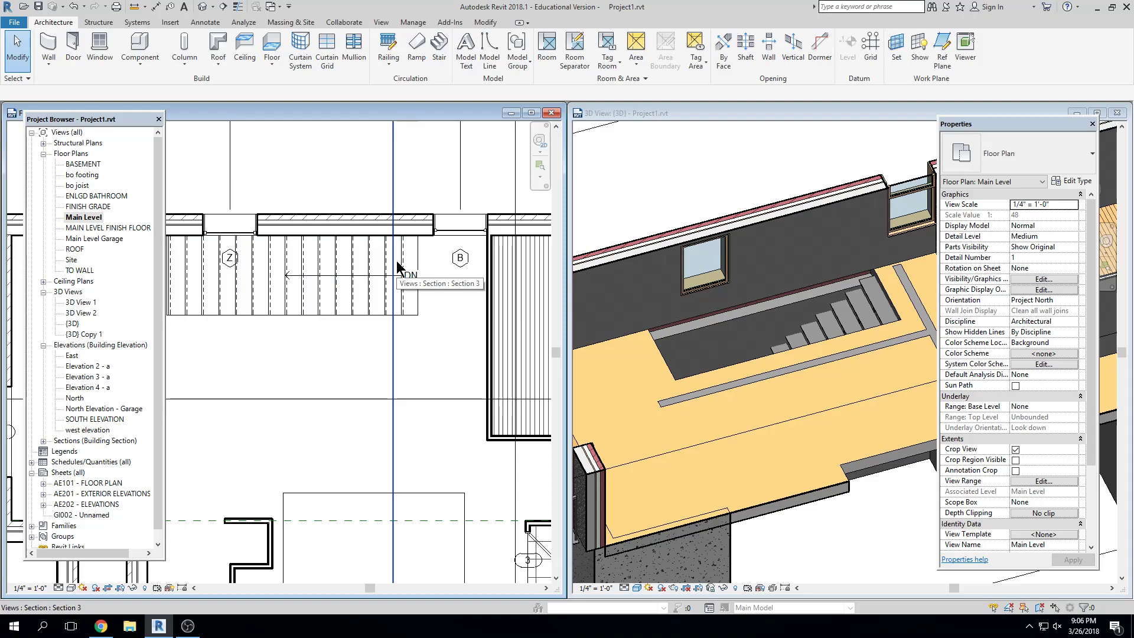
Step: Start a sketched railing path with a 0' 2" offset and draw a line along the long open side of the interior stair opening
left_click(388, 53)
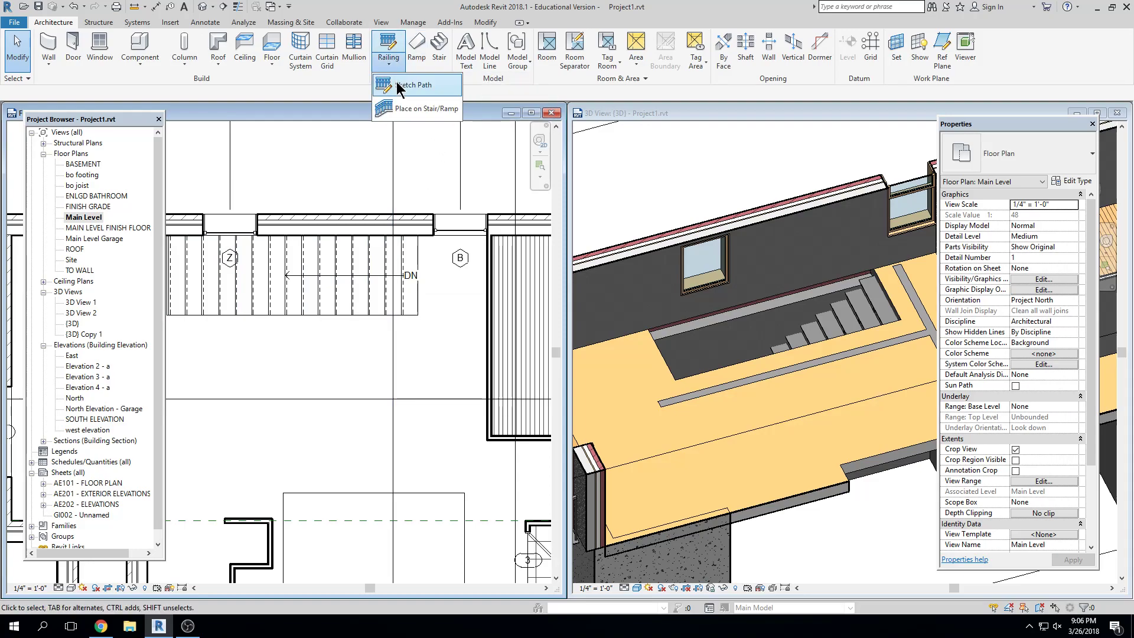
left_click(408, 85)
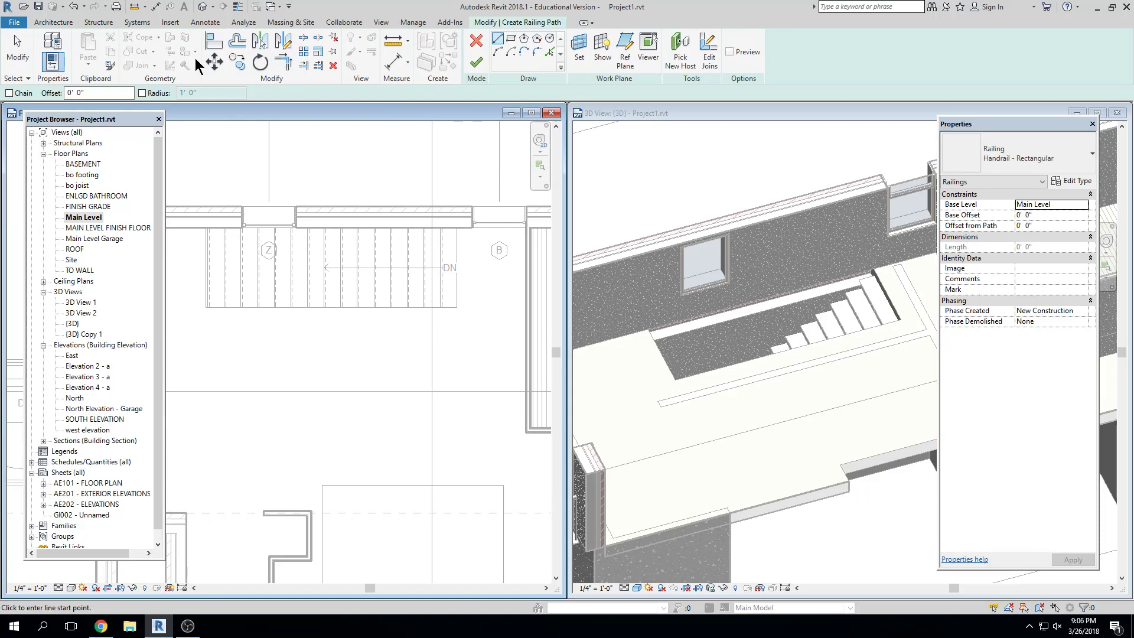
left_click(130, 89)
type("0")
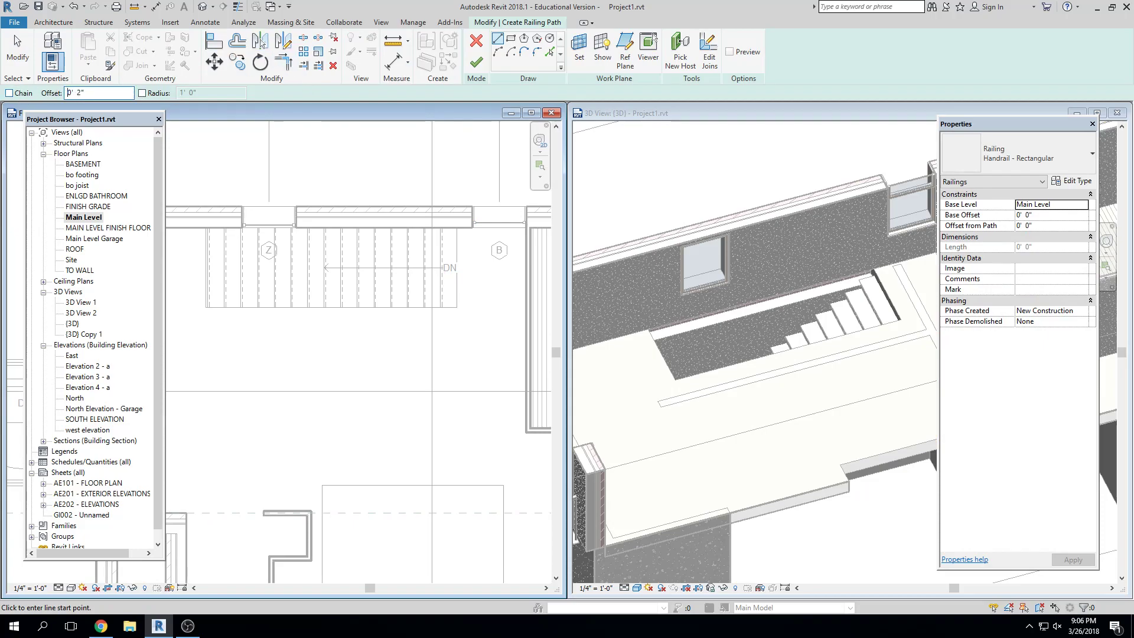
left_click(458, 310)
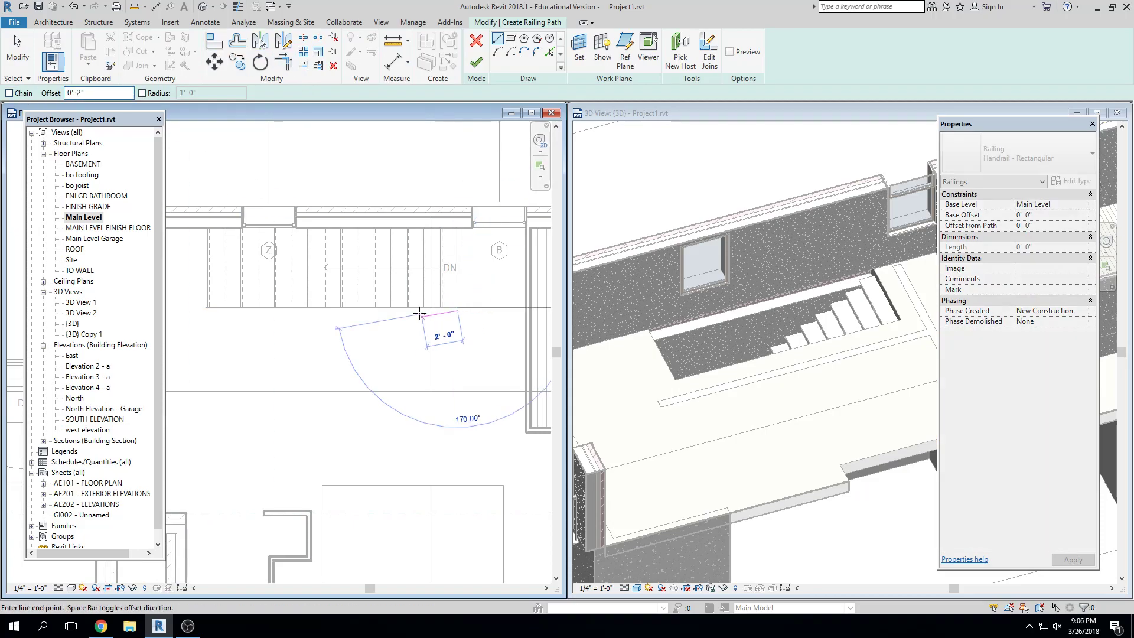
scroll(205, 306, "up", 3)
left_click(205, 305)
Step: Draw a second railing path line across the left end of the interior stair opening up to the exterior wall
middle_click_drag(205, 305, 278, 407)
left_click(278, 159)
key("Escape")
key("Escape")
scroll(301, 301, "down", 2)
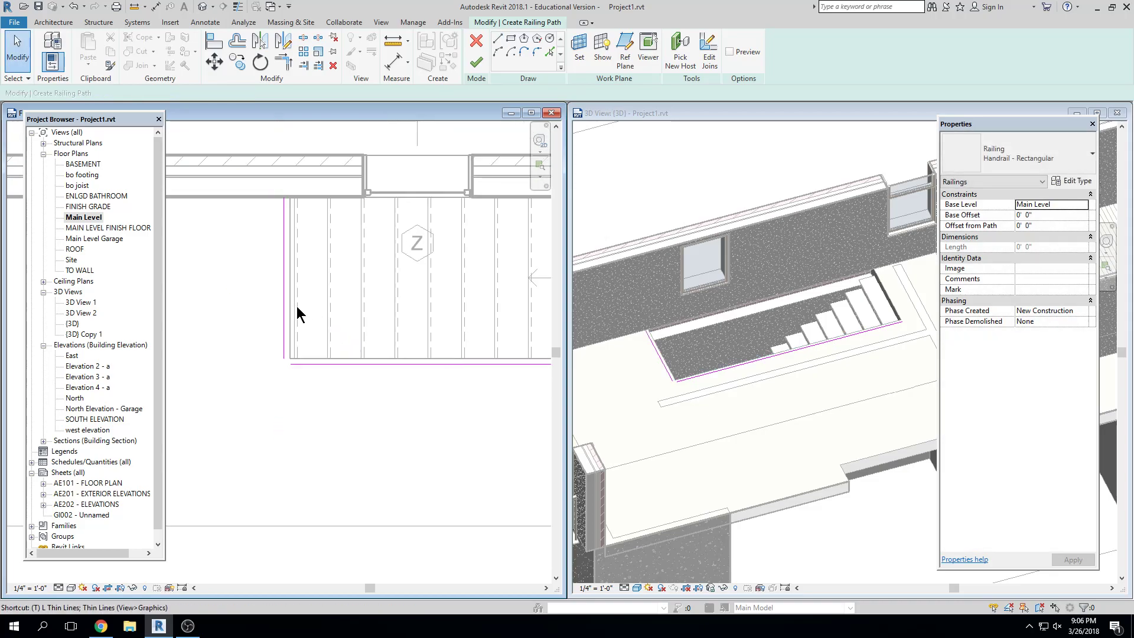
Step: Trim the long-side and end railing path lines into a corner and finish the guard railing sketch
key("t")
key("r")
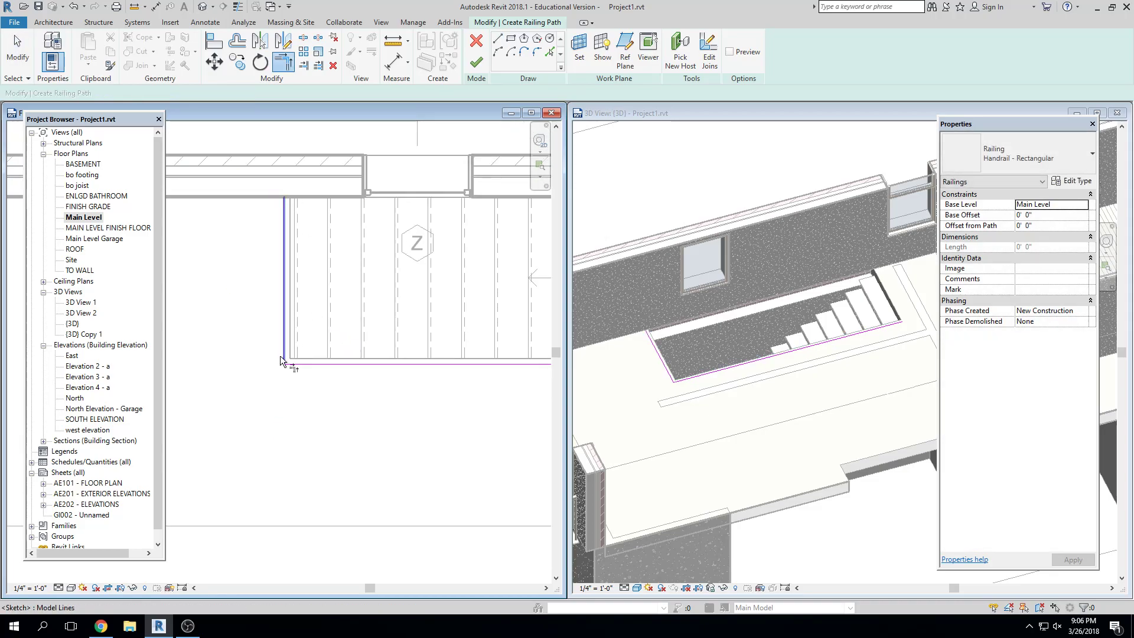
scroll(281, 357, "down", 3)
middle_click_drag(313, 357, 294, 362)
scroll(294, 364, "down", 1)
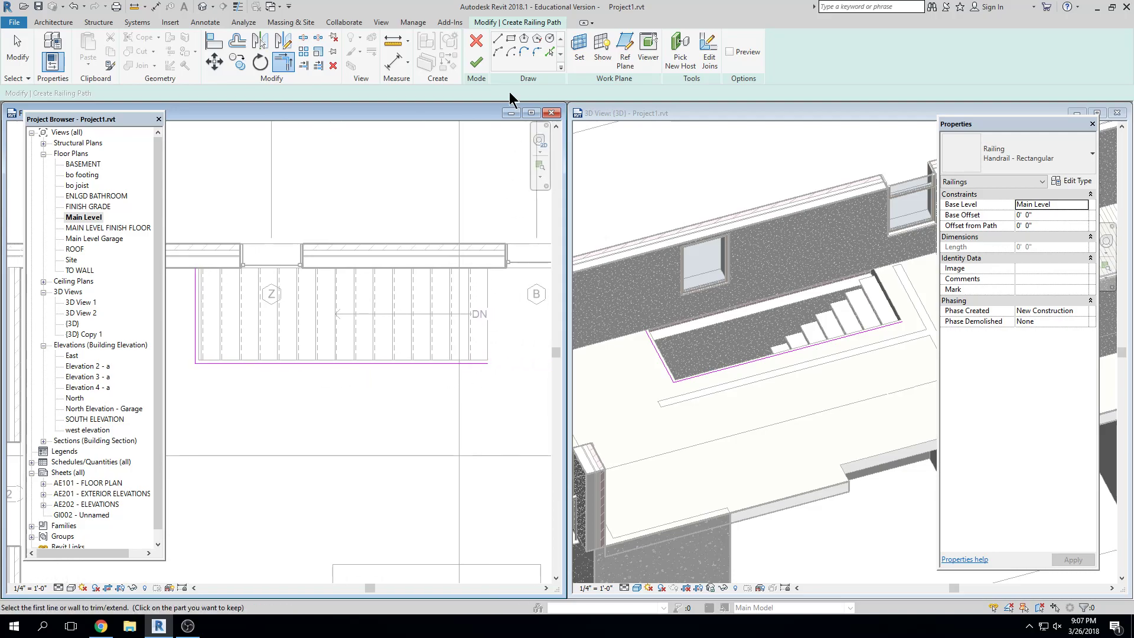
left_click(476, 61)
key("Escape")
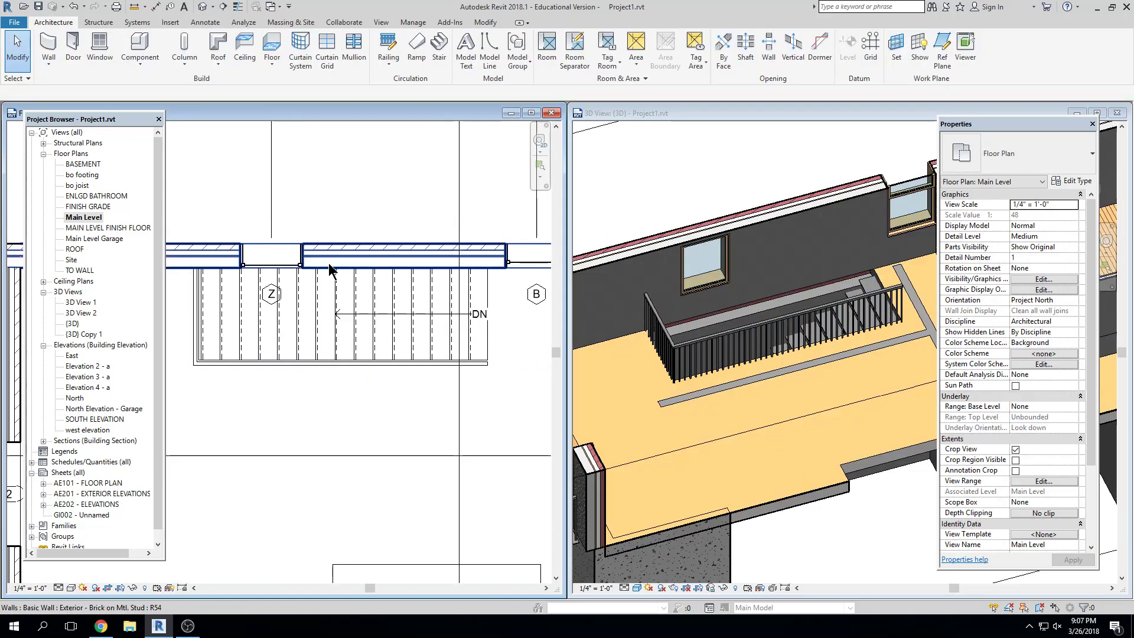
Step: Edit the guard railing's path and draw a short return line with a 0' 2" offset at the top end of the stair
left_click(338, 363)
left_click(476, 56)
left_click(498, 39)
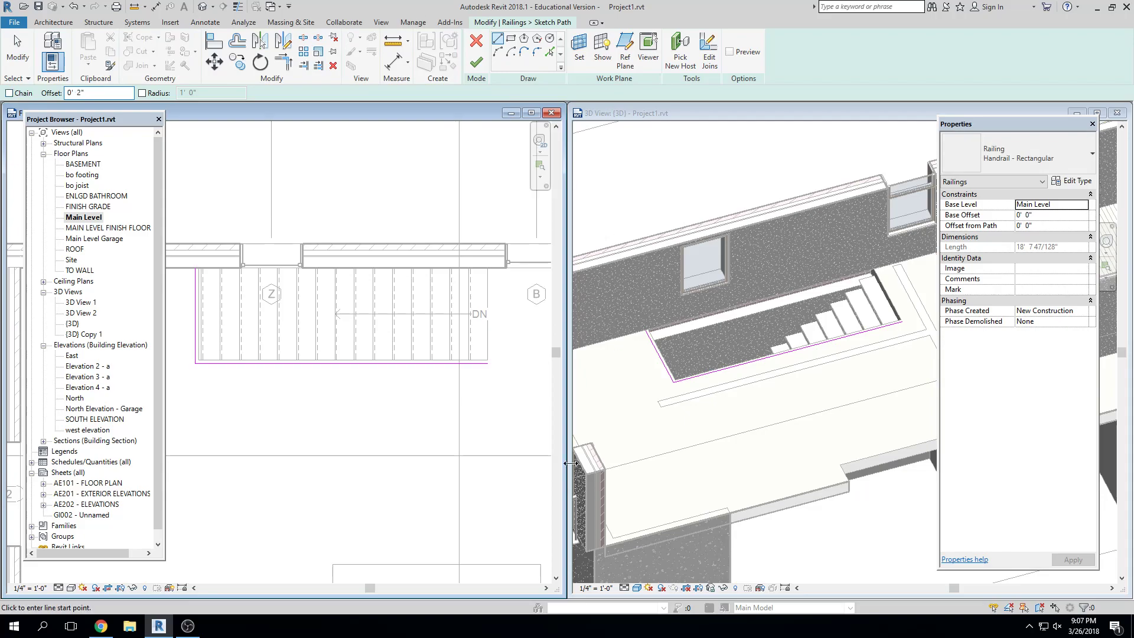
scroll(492, 373, "up", 4)
left_click(479, 345)
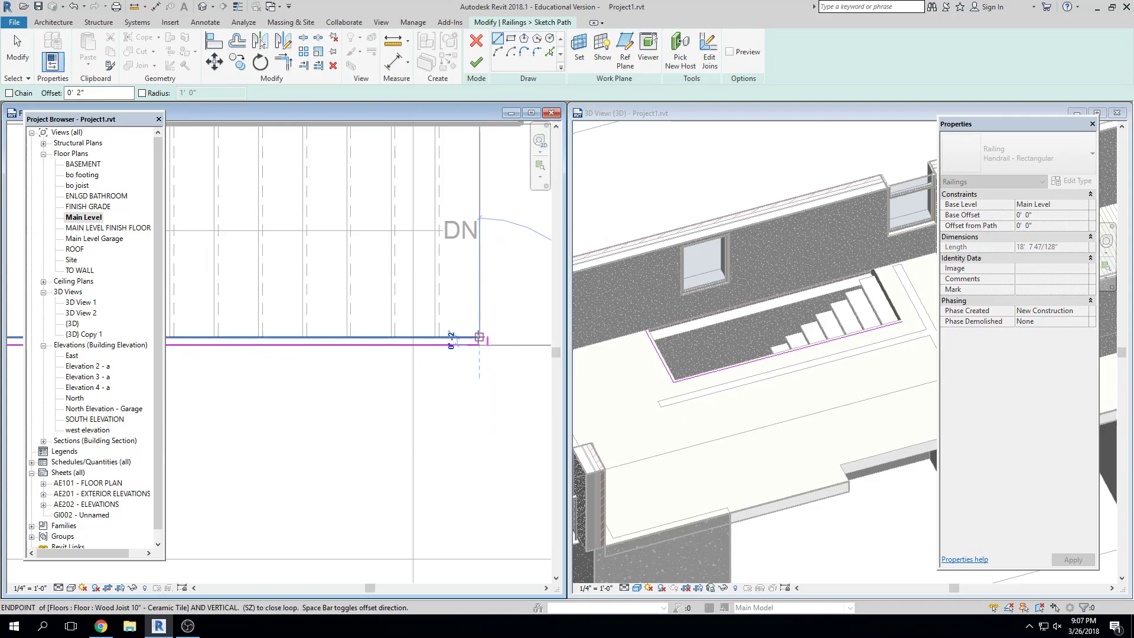
key("Escape")
key("Escape")
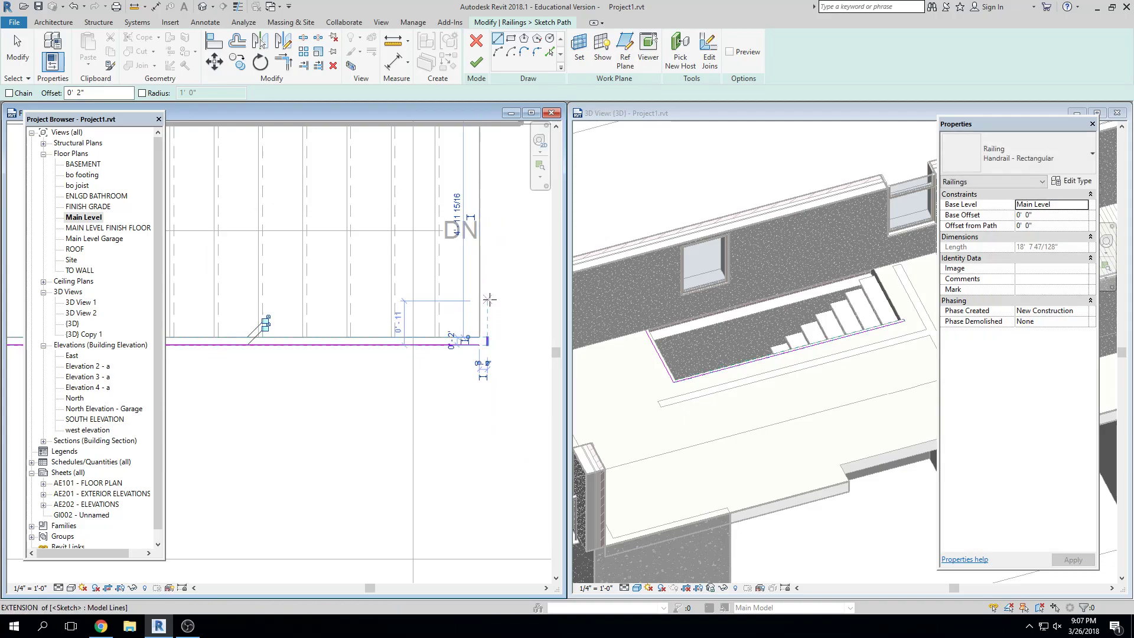
Step: Trim the long path line and the short return line to meet in a corner
key("t")
key("r")
scroll(469, 361, "up", 2)
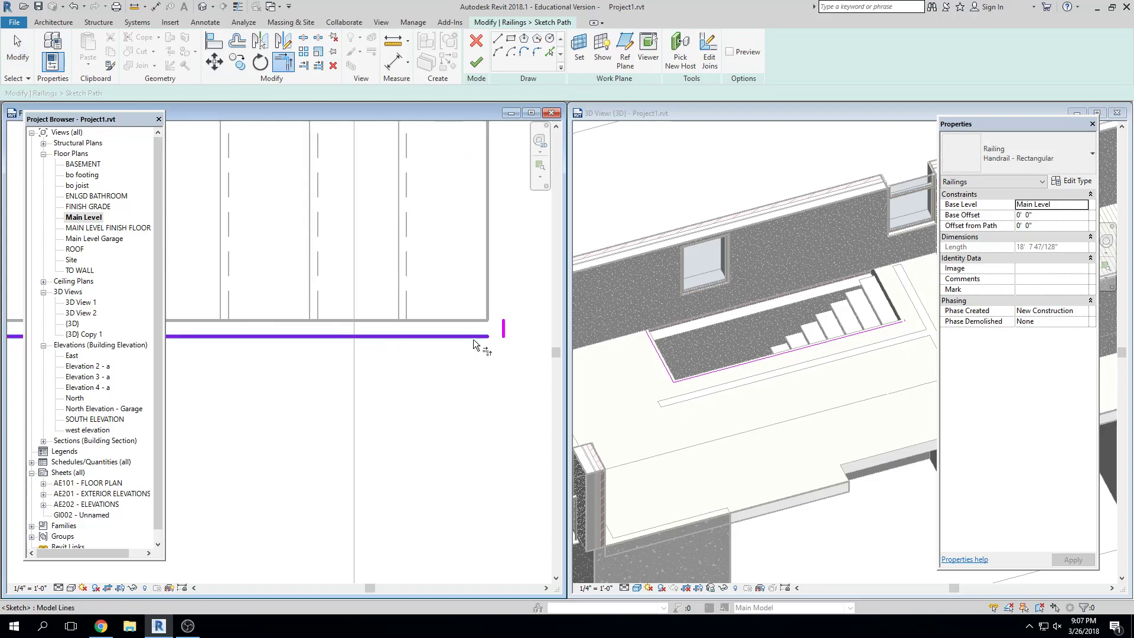
left_click(507, 334)
key("Escape")
Step: Set the short return line's length to 0' 4" and finish the guard railing path
left_click(504, 327)
left_click_drag(503, 321, 504, 312)
left_click(473, 323)
type("0 4")
key("Return")
key("Escape")
scroll(547, 321, "down", 5)
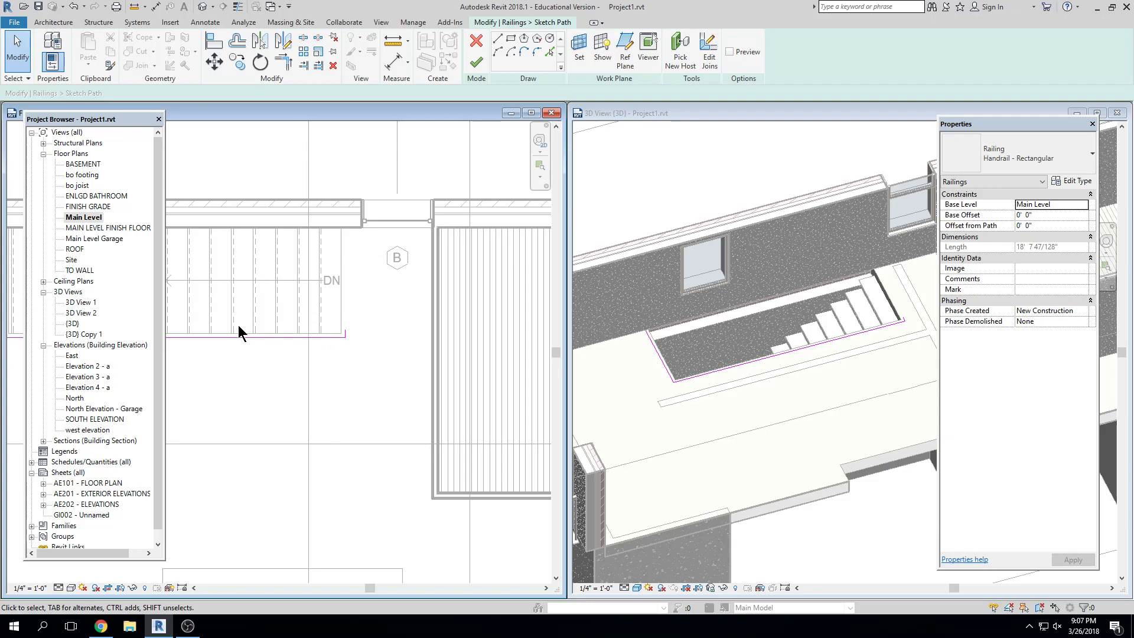
left_click(476, 62)
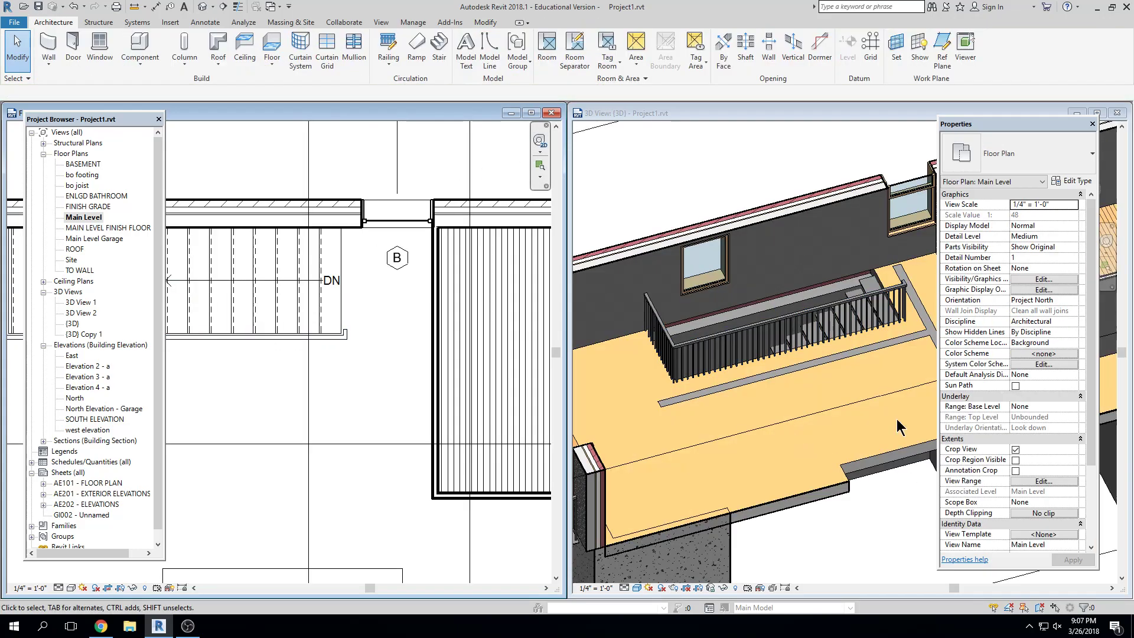
Step: Start another sketched railing path in the main level plan with a line offset of 0' 2"
left_click(903, 449)
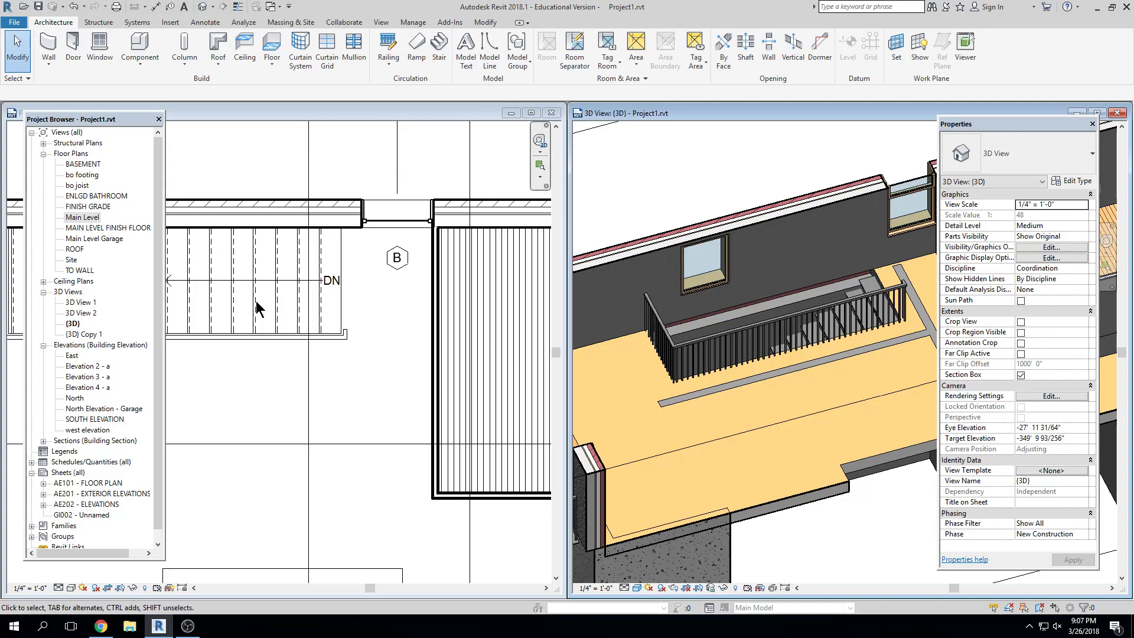
left_click(349, 316)
scroll(374, 274, "down", 1)
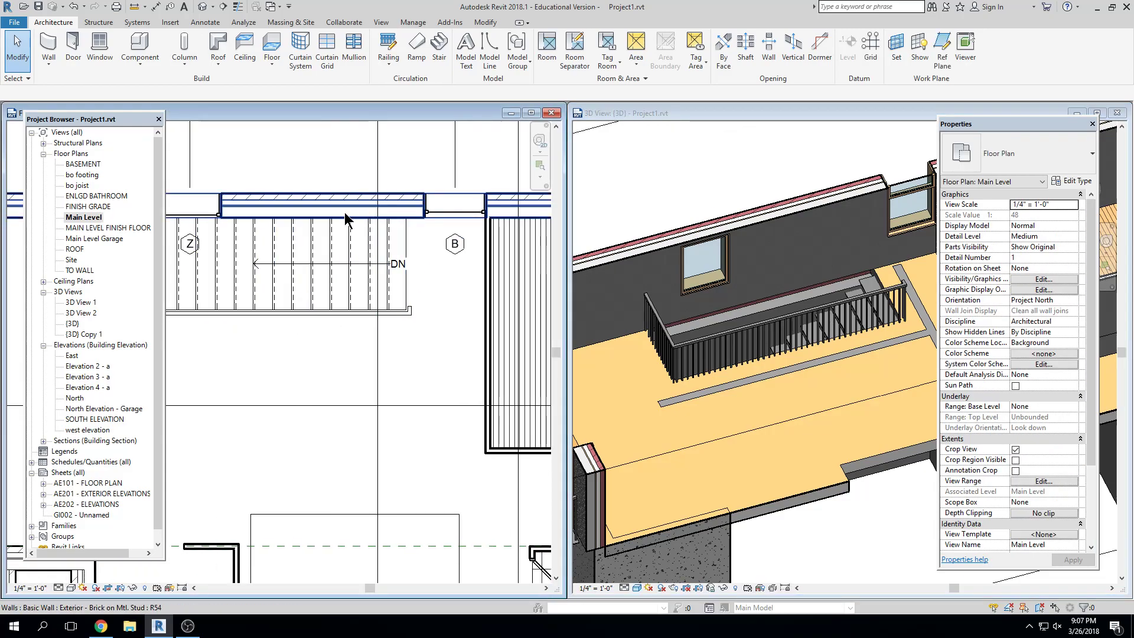
left_click(389, 65)
left_click(408, 85)
double_click(92, 93)
type("0")
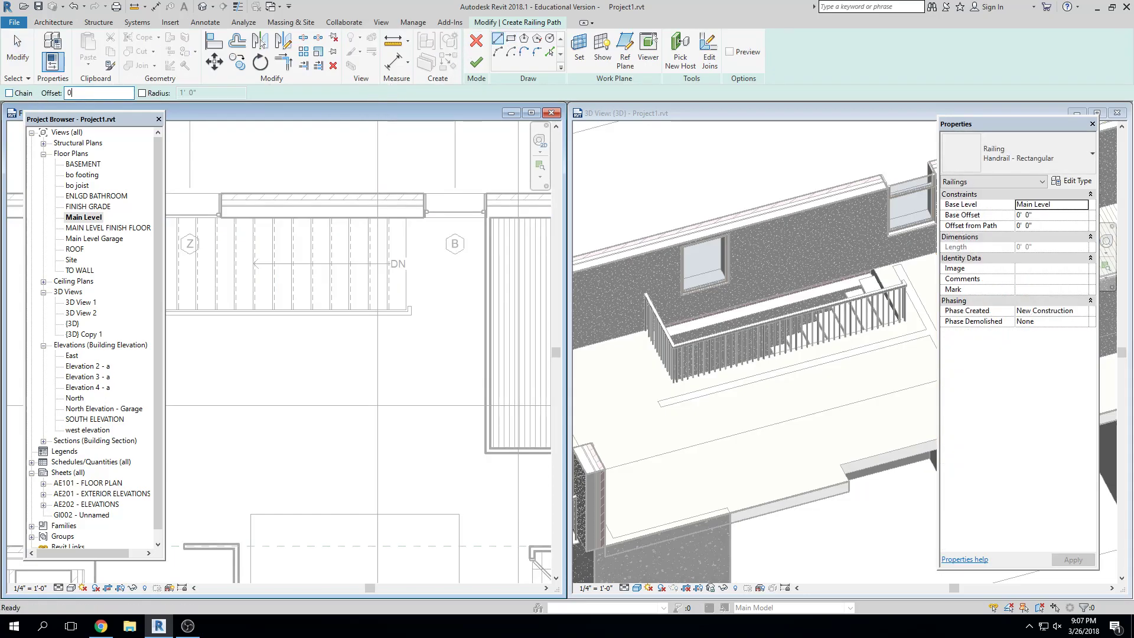
type("' 2")
scroll(410, 307, "up", 4)
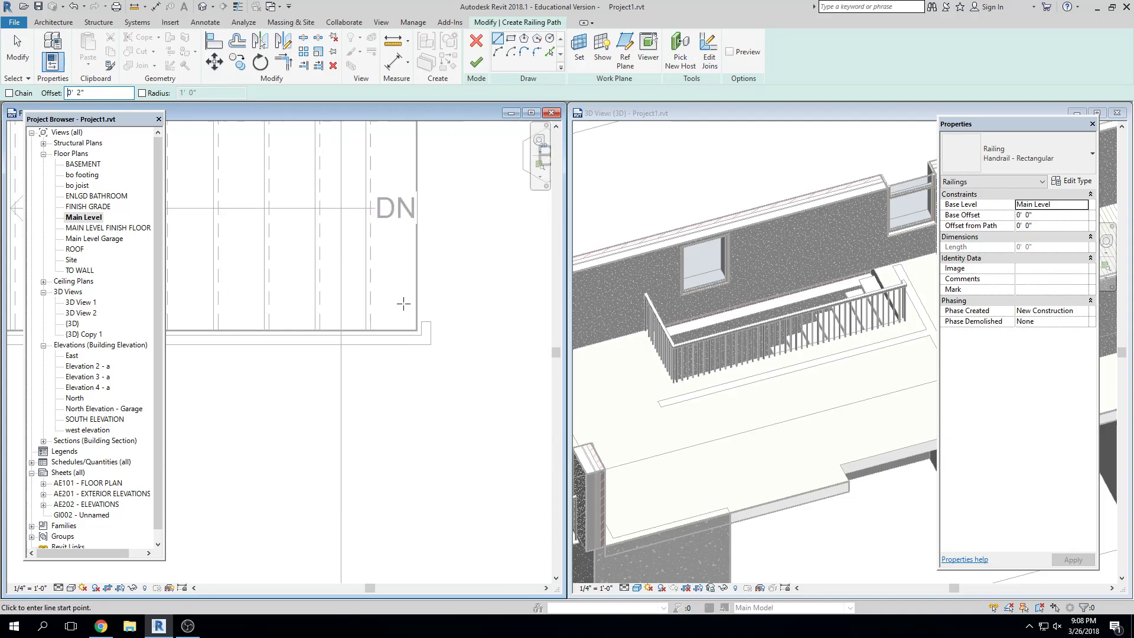
left_click(417, 330)
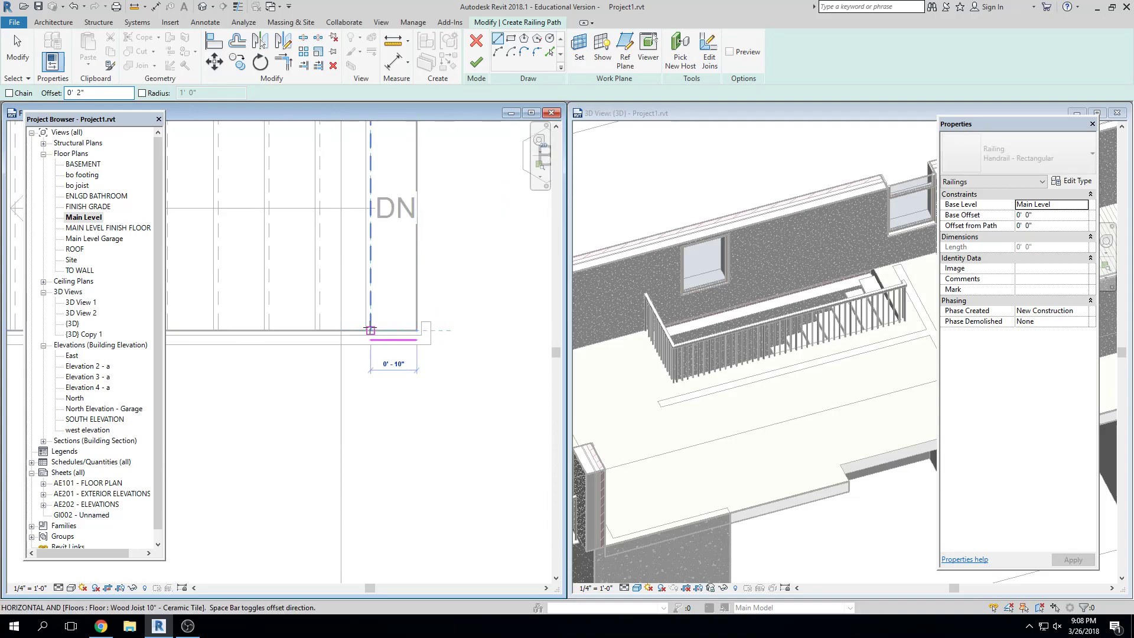
scroll(344, 328, "down", 2)
middle_click_drag(403, 334, 603, 319)
scroll(349, 317, "down", 1)
middle_click_drag(349, 316, 450, 323)
scroll(354, 320, "up", 2)
left_click(327, 327)
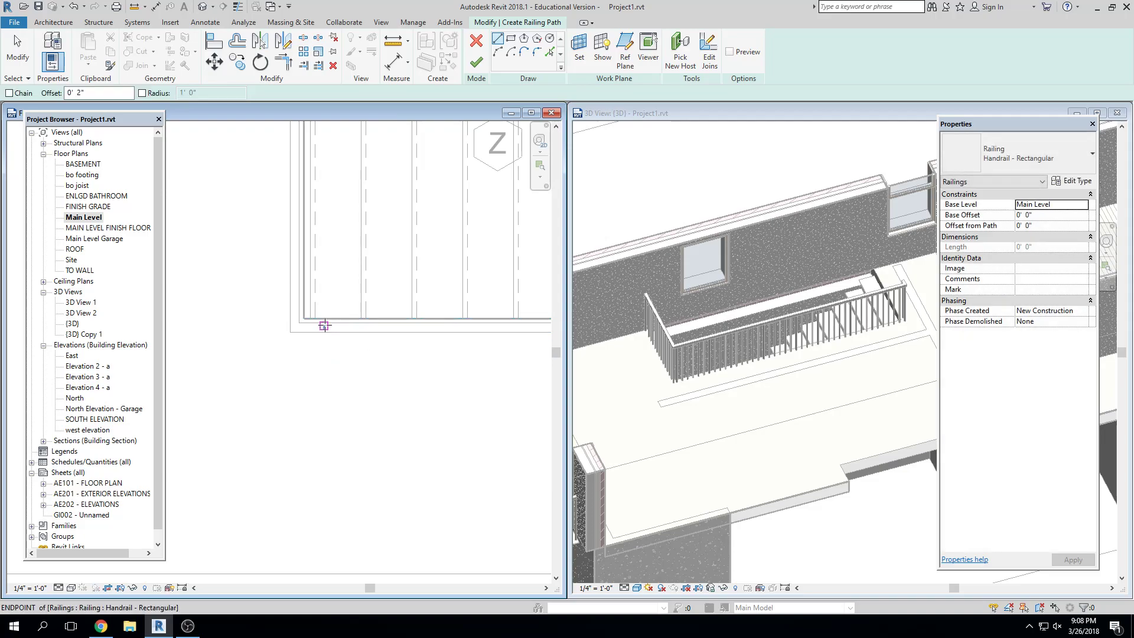
key("w")
scroll(326, 325, "down", 2)
middle_click_drag(327, 324, 310, 324)
key("Escape")
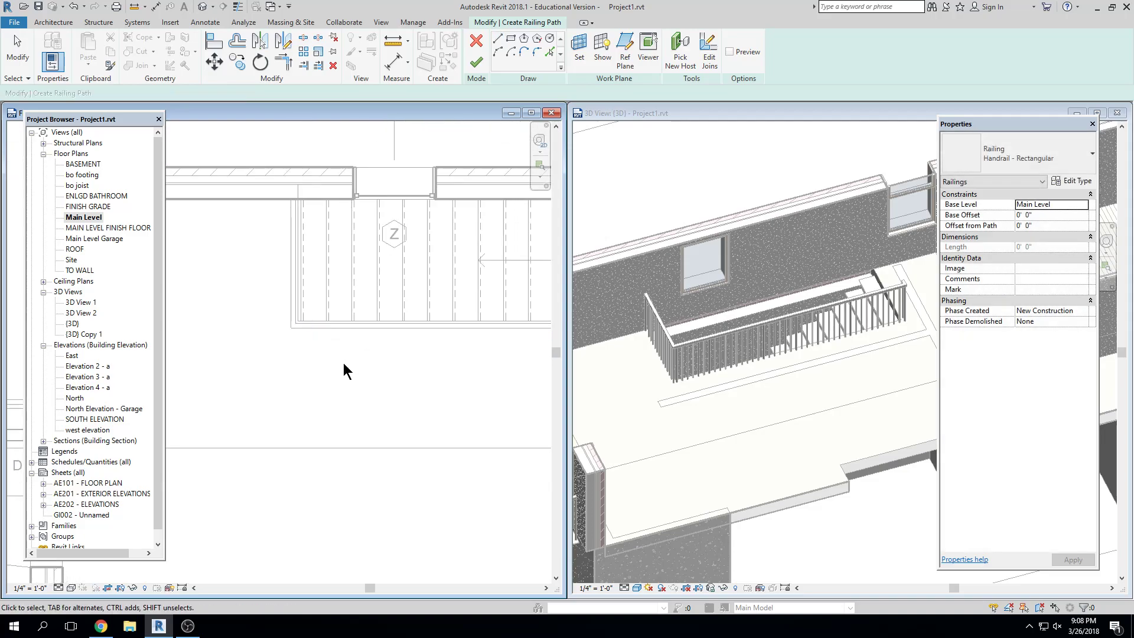
middle_click_drag(344, 366, 297, 336)
key("w")
middle_click_drag(352, 307, 318, 331)
scroll(319, 331, "down", 1)
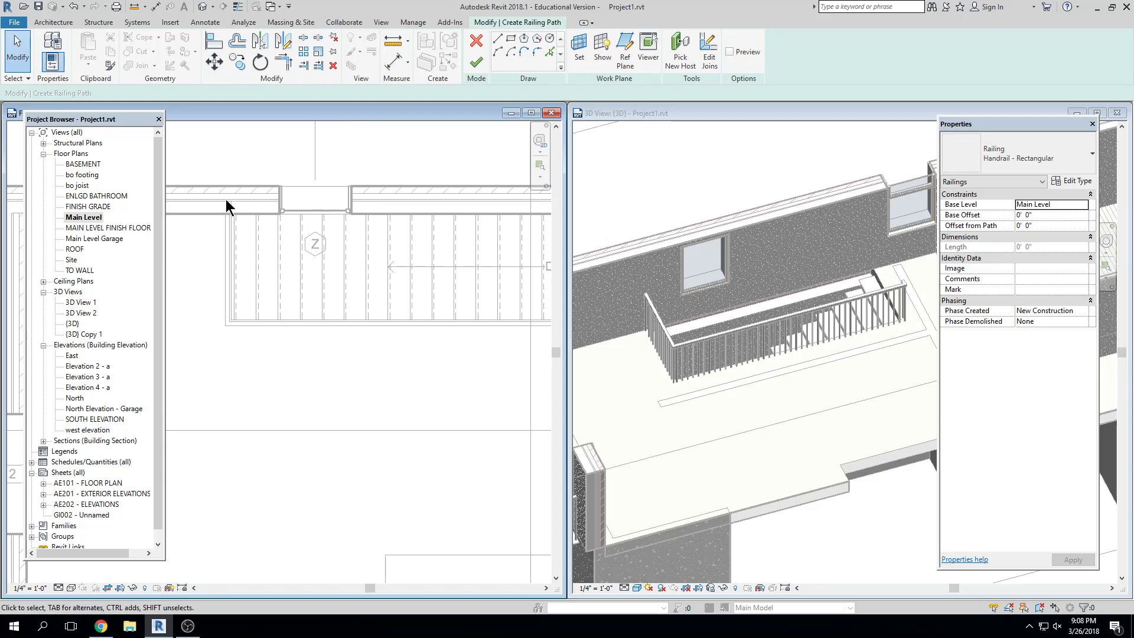
Step: Draw a railing path line along the opening's long edge, offset 0' 2" toward the stair side, and finish the sketch
left_click(497, 39)
middle_click_drag(443, 332, 313, 311)
left_click(65, 93)
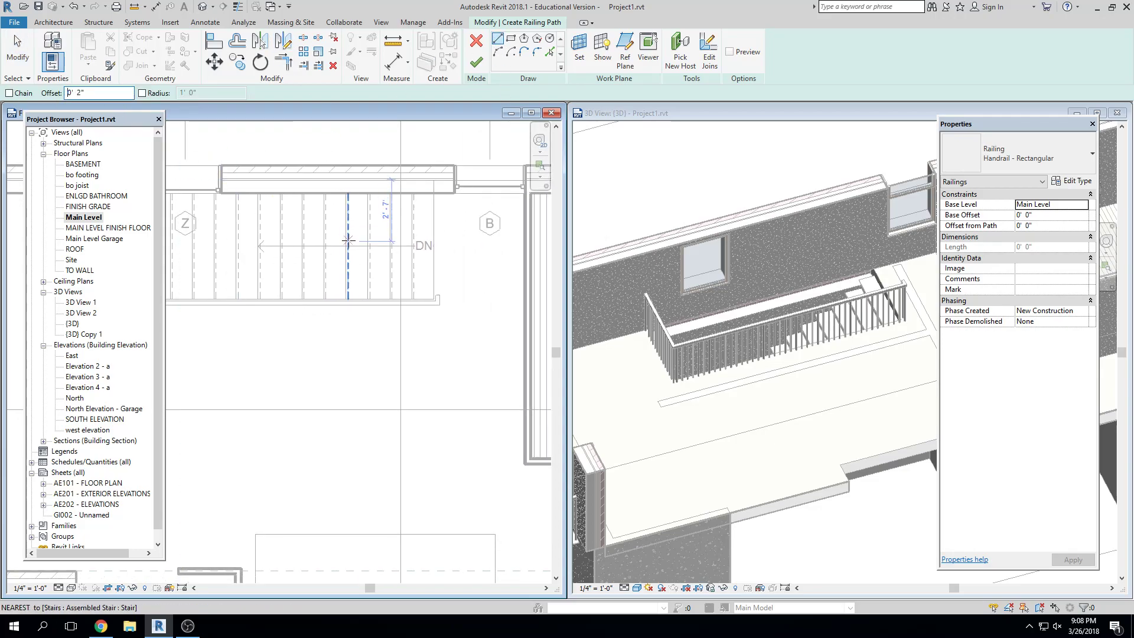
scroll(443, 298, "up", 3)
left_click(433, 287)
key("space")
scroll(391, 287, "down", 1)
middle_click_drag(391, 287, 521, 293)
scroll(354, 304, "down", 1)
middle_click_drag(355, 304, 510, 308)
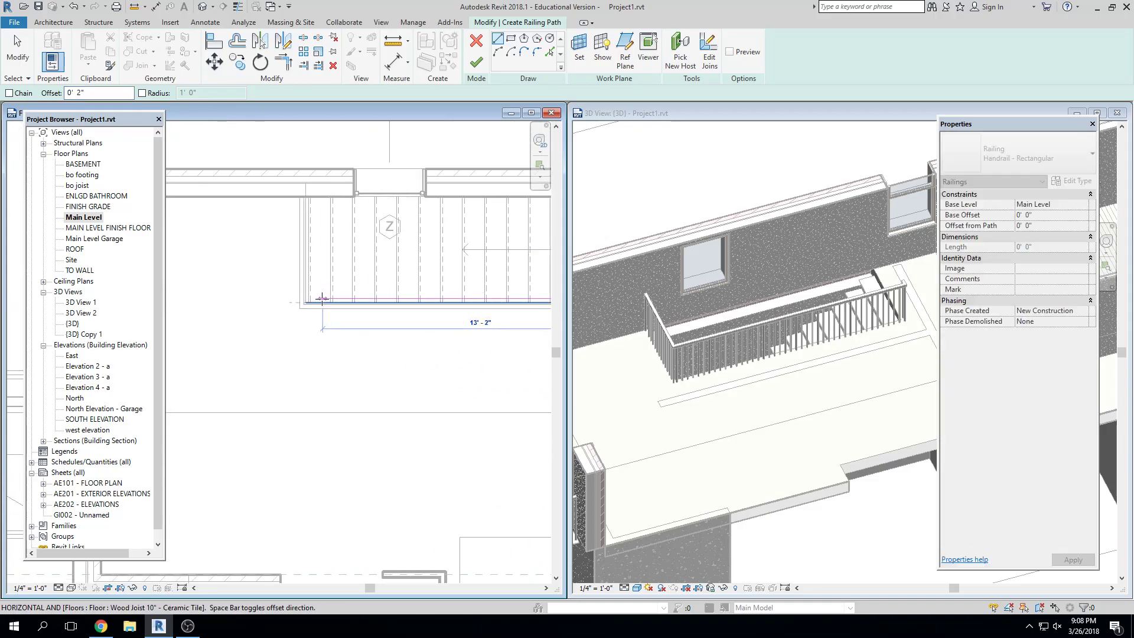
scroll(322, 298, "up", 3)
left_click(289, 313)
key("Escape")
scroll(355, 458, "down", 2)
middle_click_drag(355, 458, 261, 376)
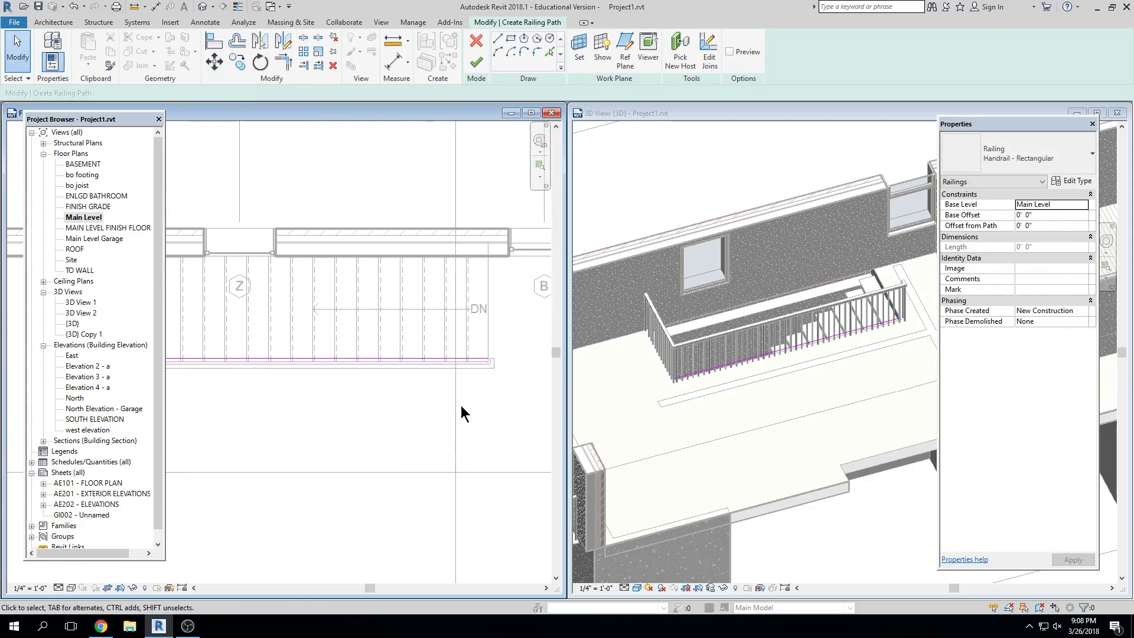
left_click(476, 61)
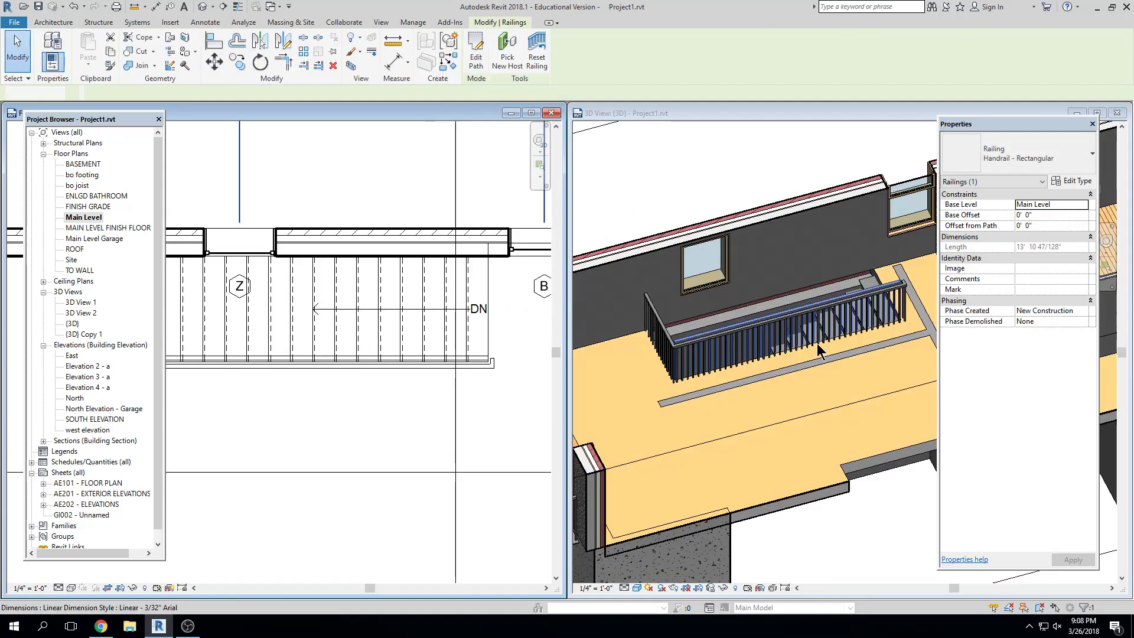
Step: Assign the interior stair as the new host of the inner railing in the 3D view
key("Escape")
middle_click(825, 348)
middle_click_drag(761, 361, 527, 291, "shift")
left_click(639, 349)
middle_click_drag(636, 398, 505, 98, "shift")
left_click(817, 340)
left_click(507, 53)
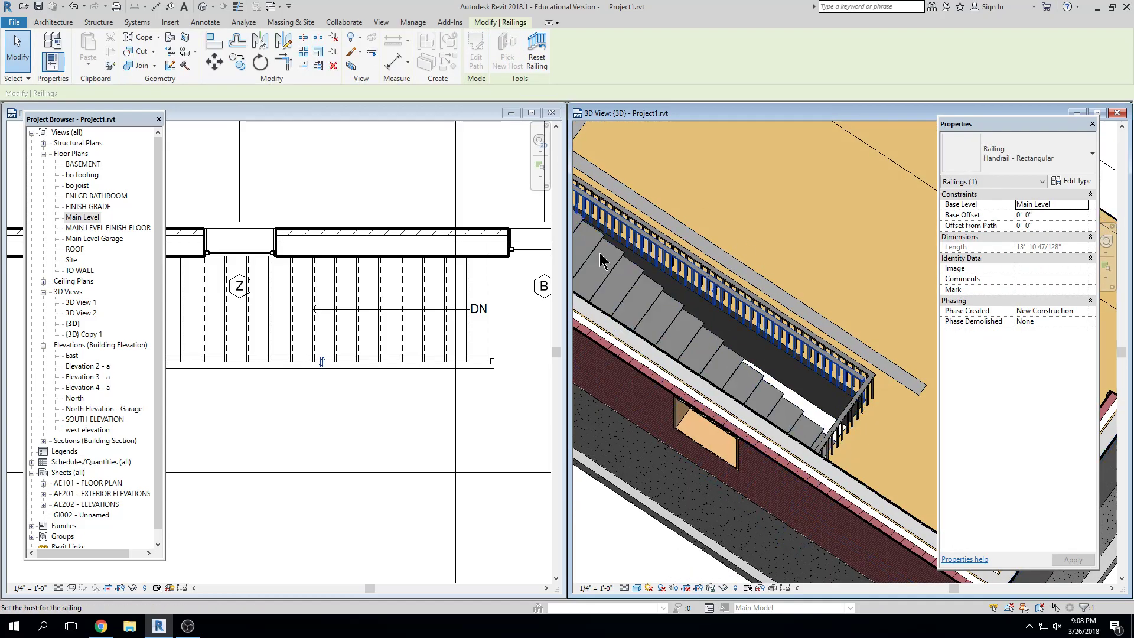
left_click(614, 263)
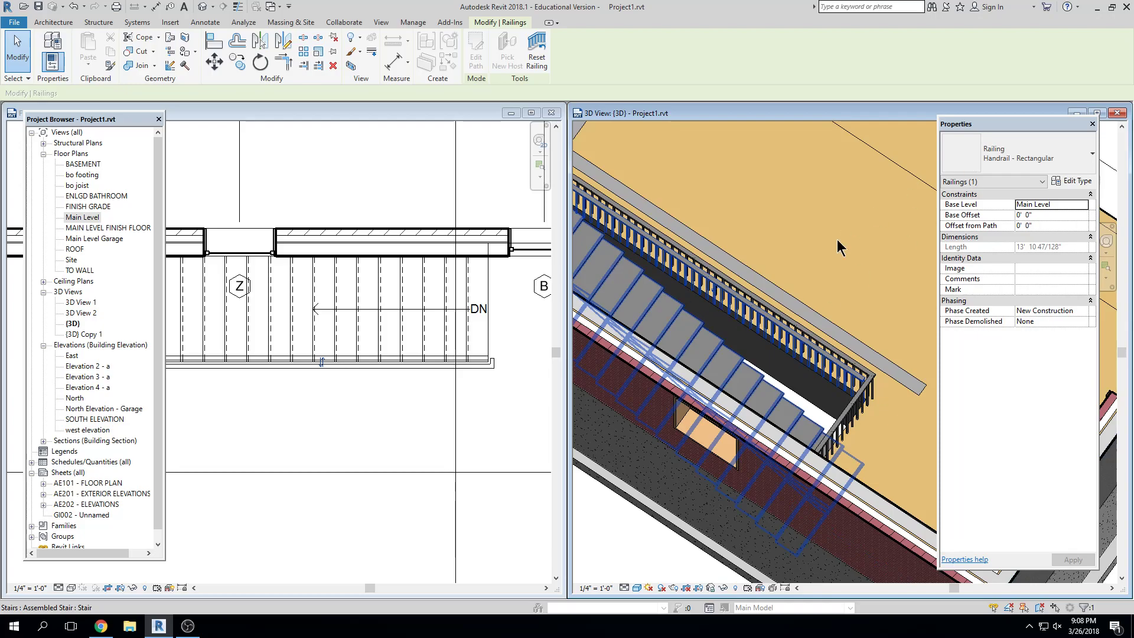
key("Escape")
Step: Extend the stair-hosted railing's path at its upper end to the guard railing return's outer face, about 14' 1" long, and finish it
middle_click_drag(821, 240, 738, 271, "shift")
scroll(738, 254, "up", 6)
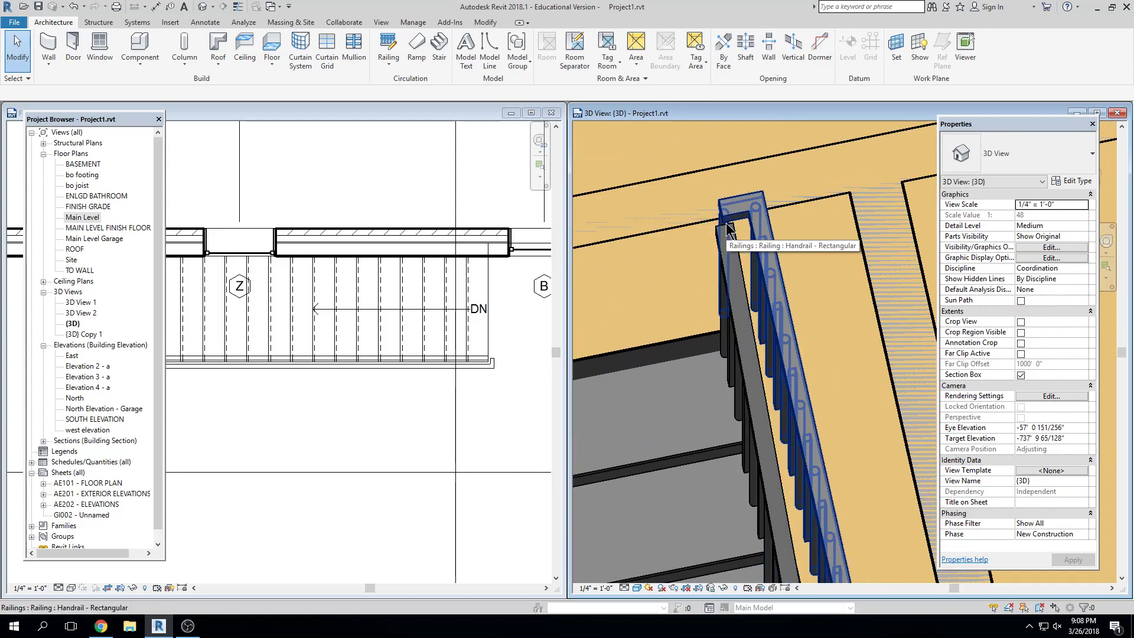
scroll(498, 336, "up", 4)
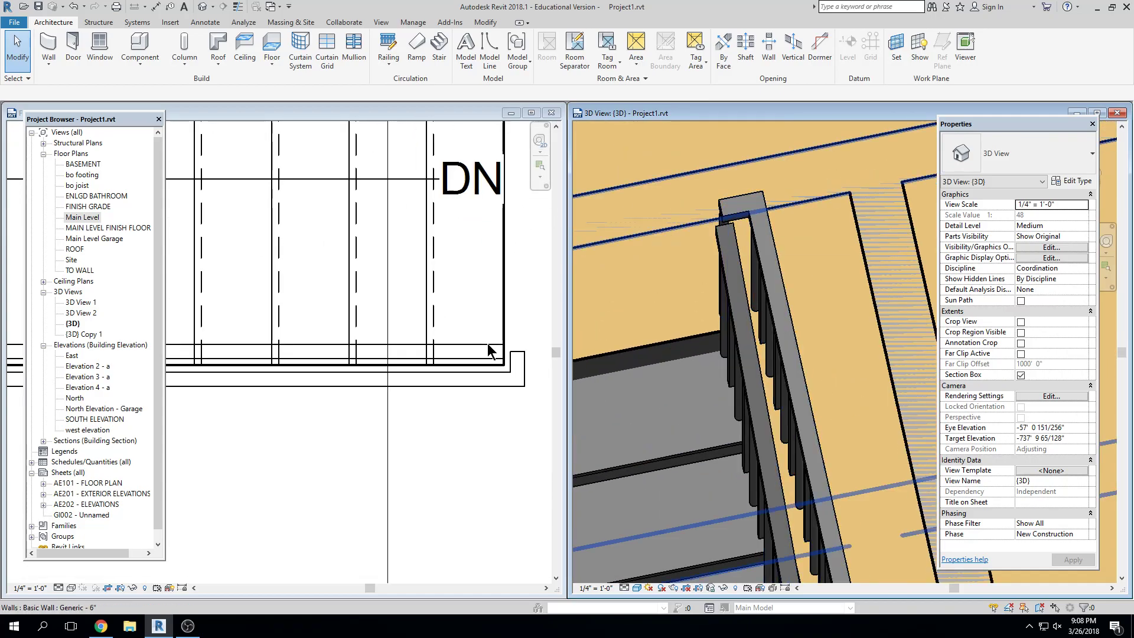
left_click(489, 346)
left_click(455, 314)
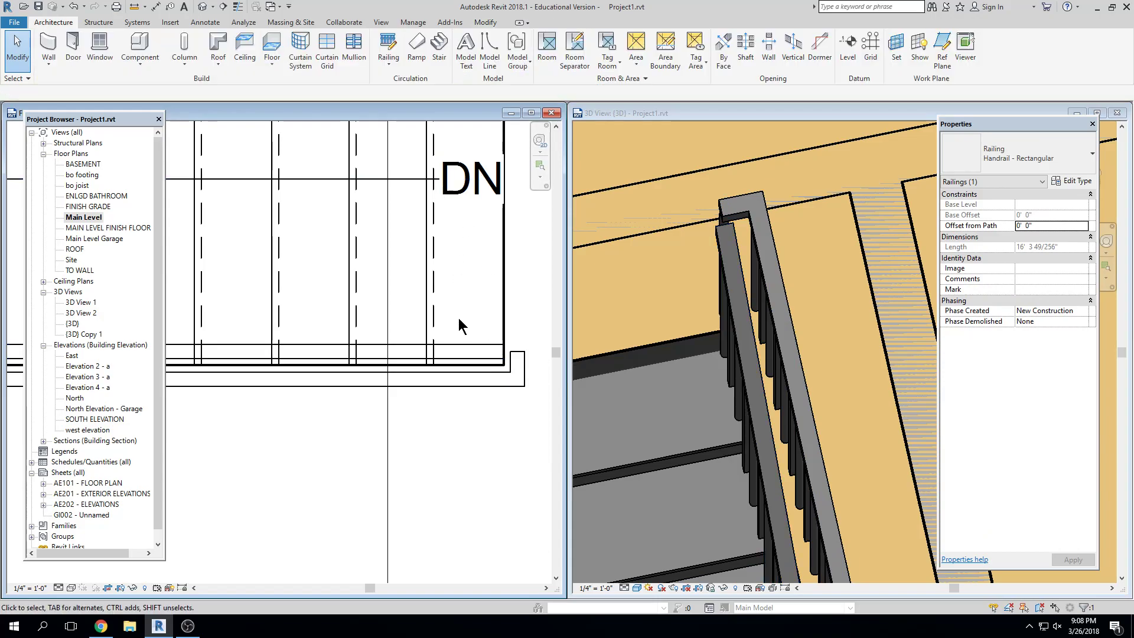
left_click(484, 347)
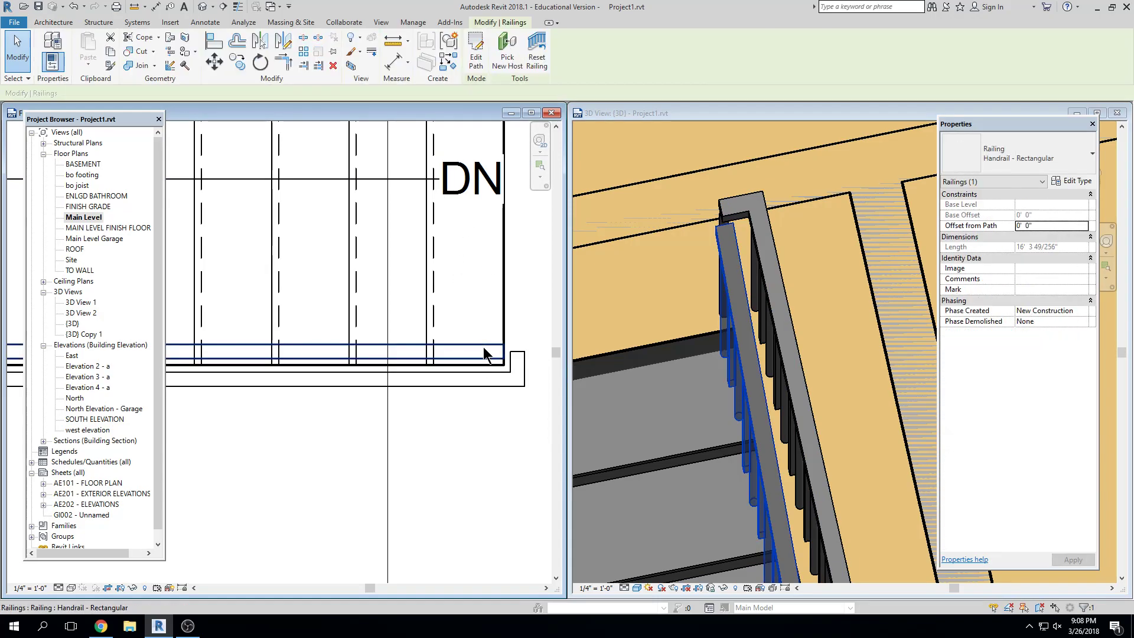
key("Escape")
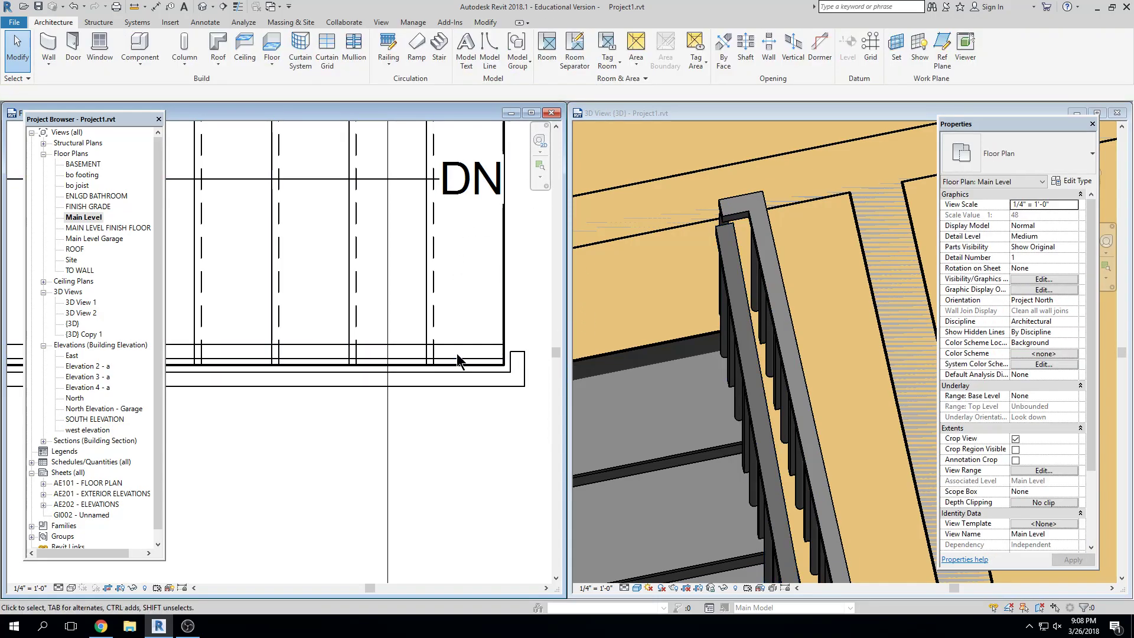
left_click(463, 361)
left_click(476, 54)
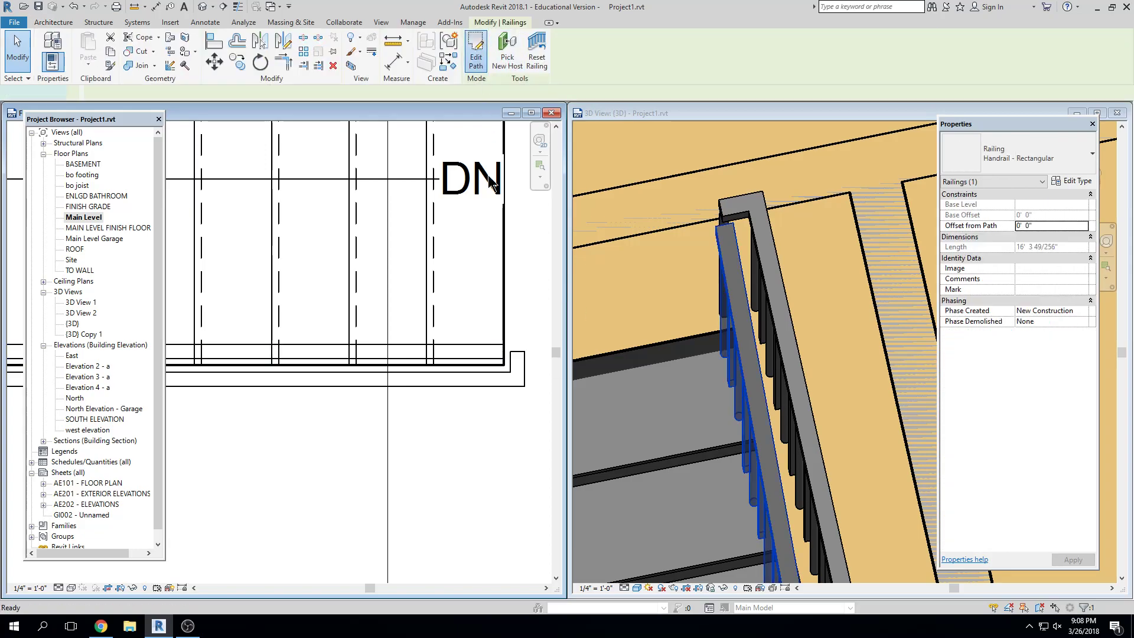
scroll(497, 329, "up", 2)
left_click_drag(509, 358, 539, 358)
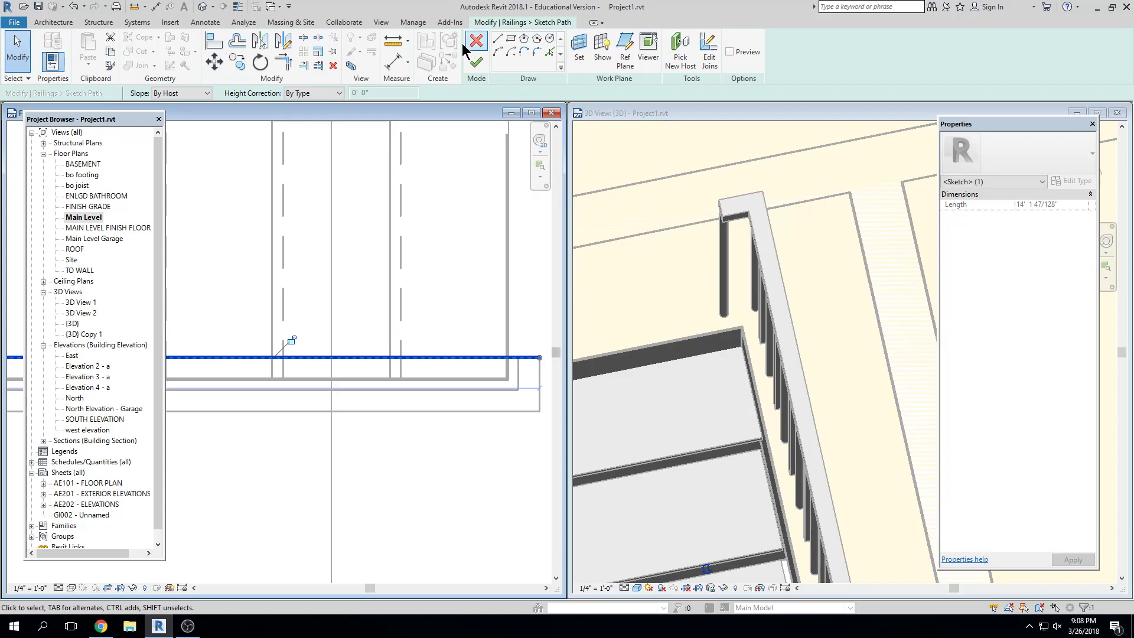
left_click(476, 61)
key("Escape")
Step: Examine the joined guard and stair railings around the interior stair from several 3D angles, including the whole main level
scroll(737, 208, "up", 1)
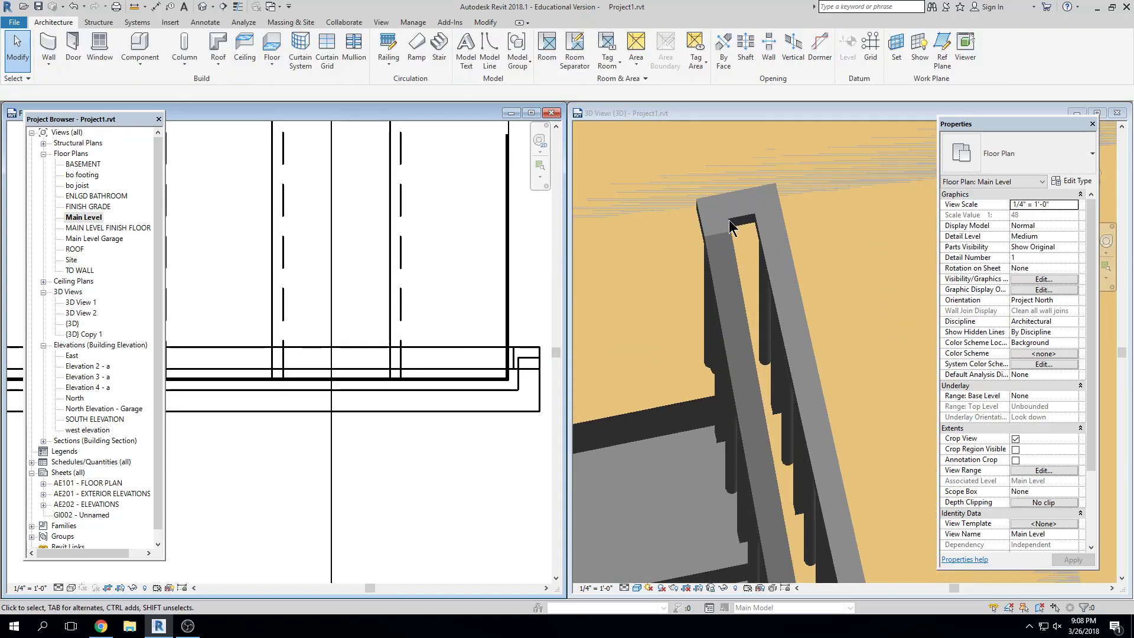
scroll(732, 249, "down", 3)
middle_click_drag(722, 261, 862, 498, "shift")
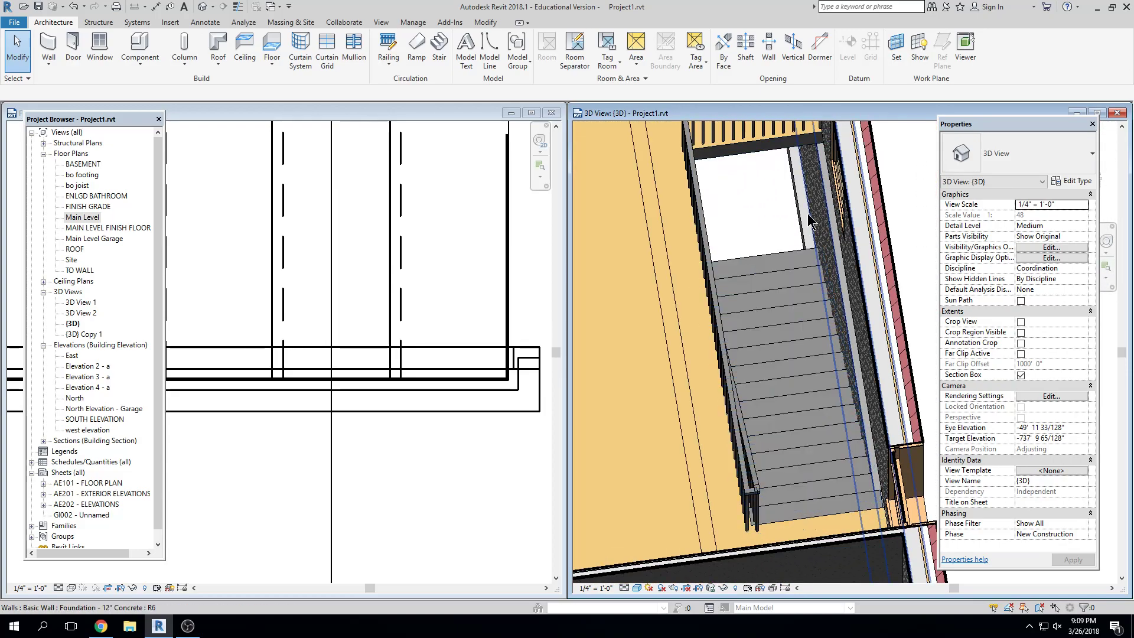
middle_click_drag(625, 360, 908, 415, "shift")
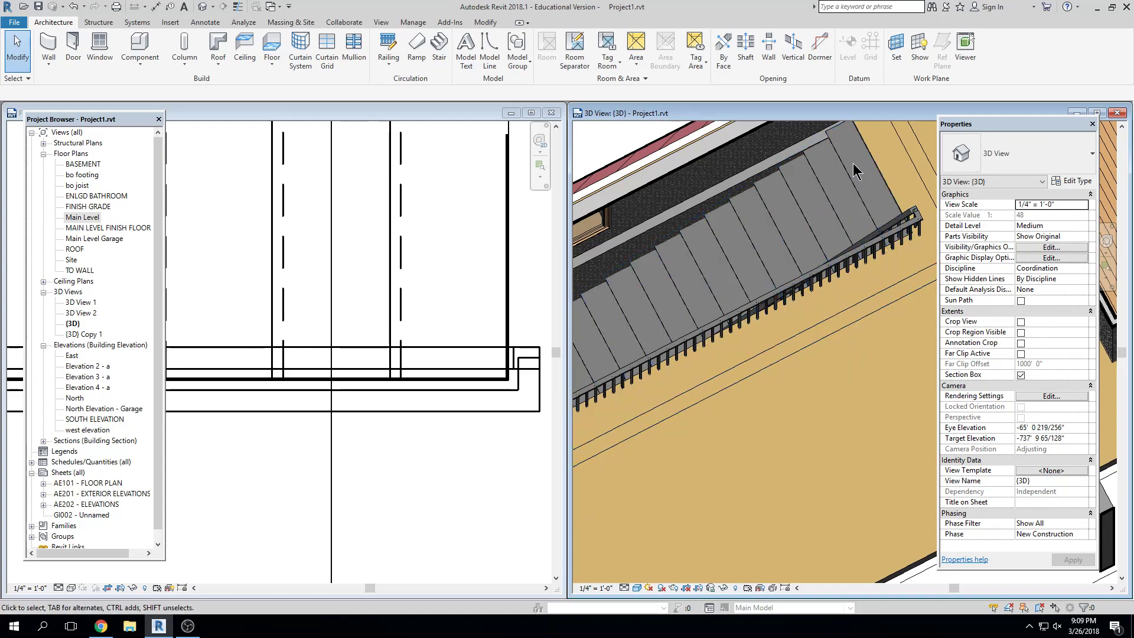
scroll(850, 165, "down", 1)
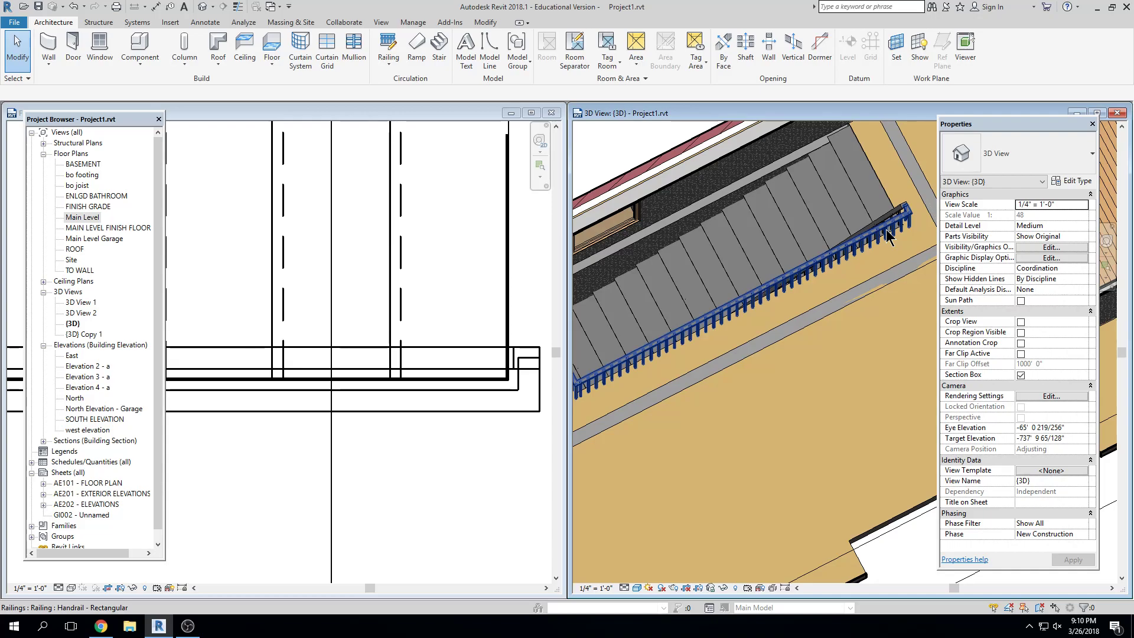
scroll(771, 332, "down", 4)
middle_click_drag(772, 332, 804, 202, "shift")
scroll(828, 395, "down", 2)
middle_click_drag(828, 395, 737, 358)
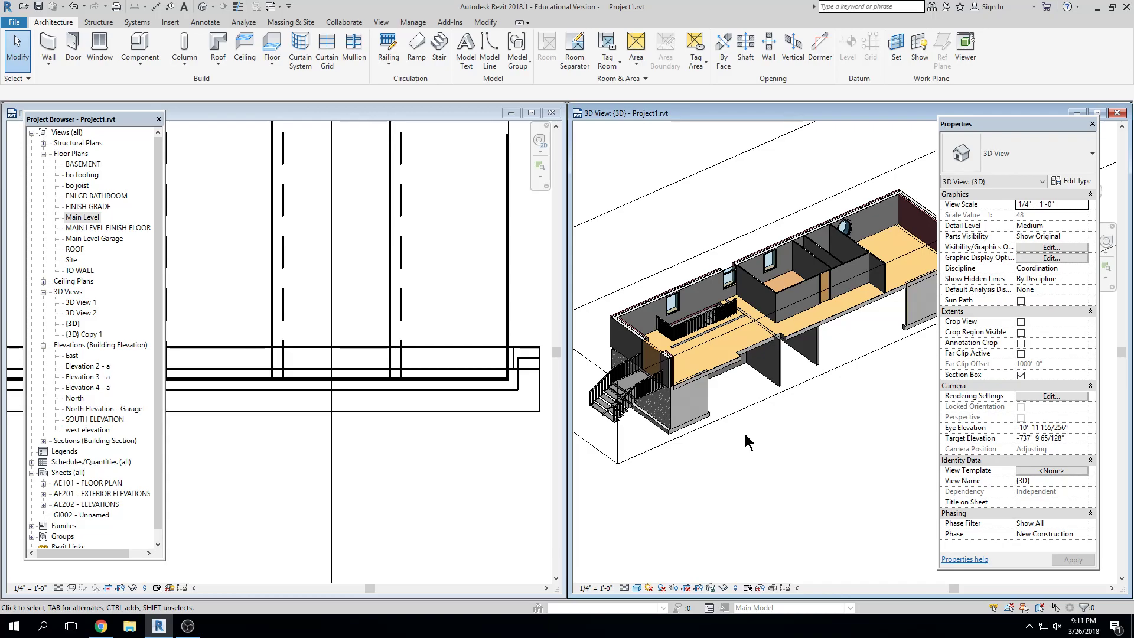
Step: In the Handrail - Rectangular baluster placement, set the start post's baluster family to Baluster - Round : 2"
left_click(691, 326)
scroll(696, 324, "up", 5)
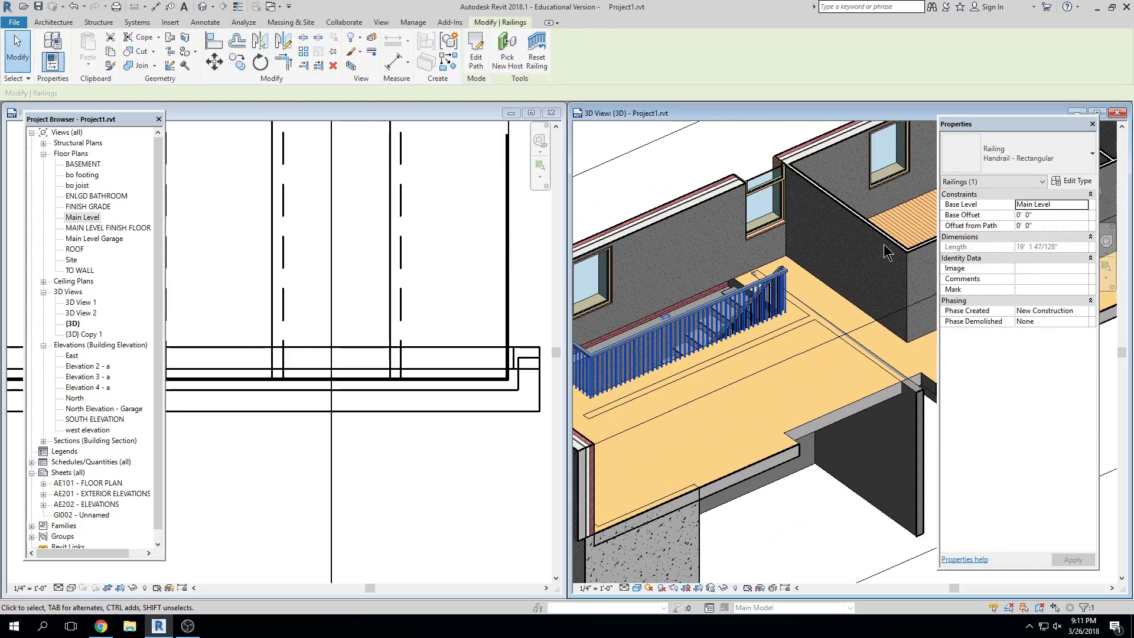
left_click(1072, 180)
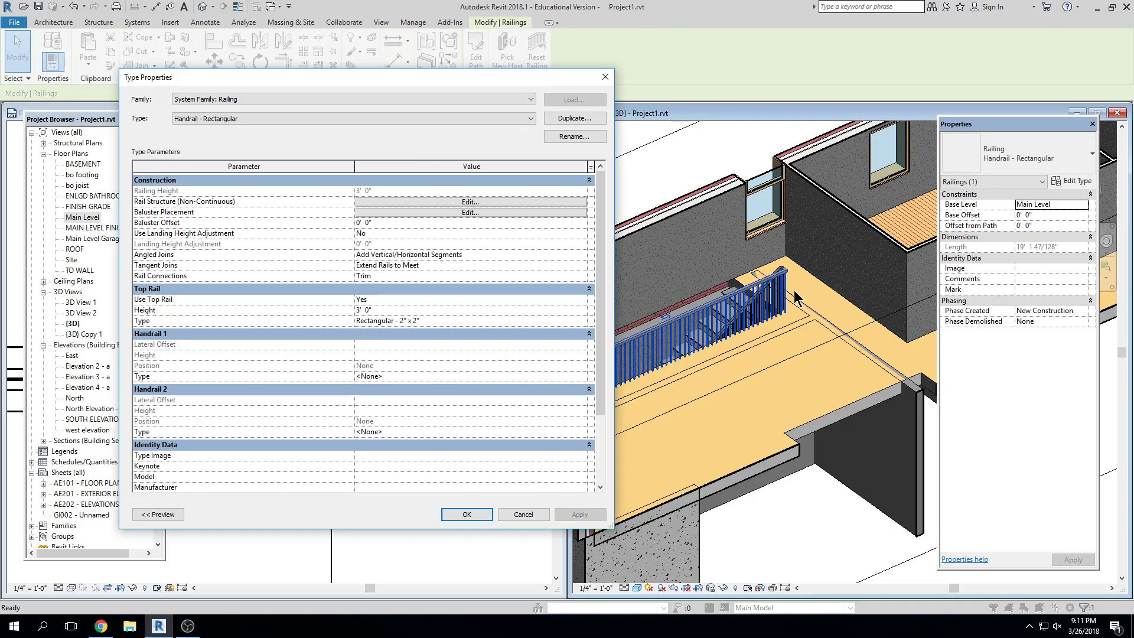
left_click(402, 213)
left_click(142, 431)
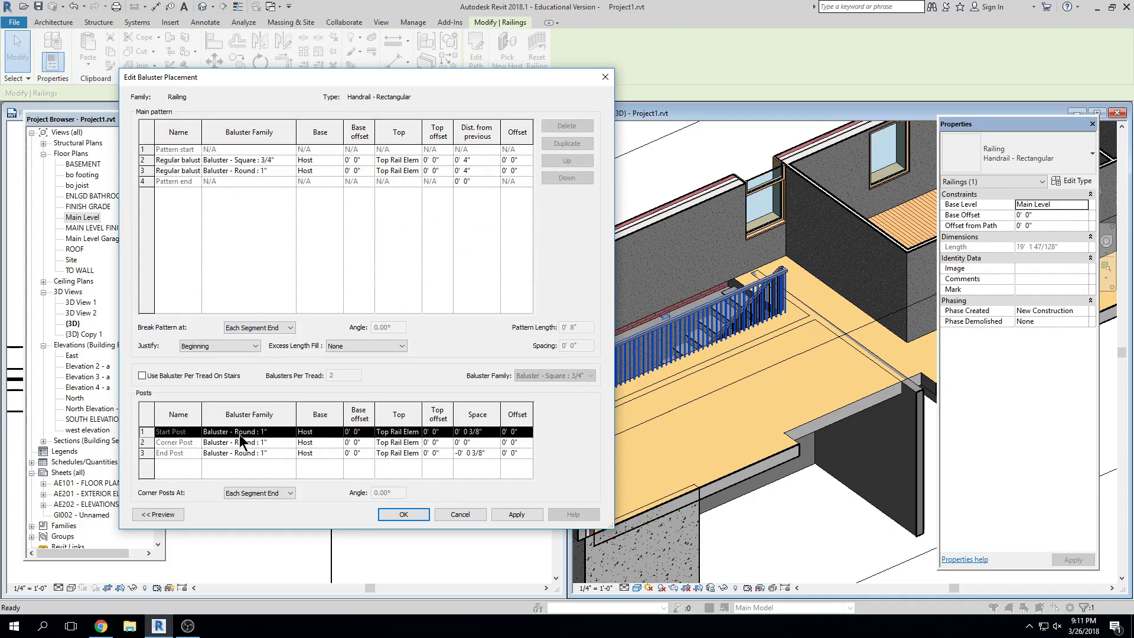
left_click(288, 433)
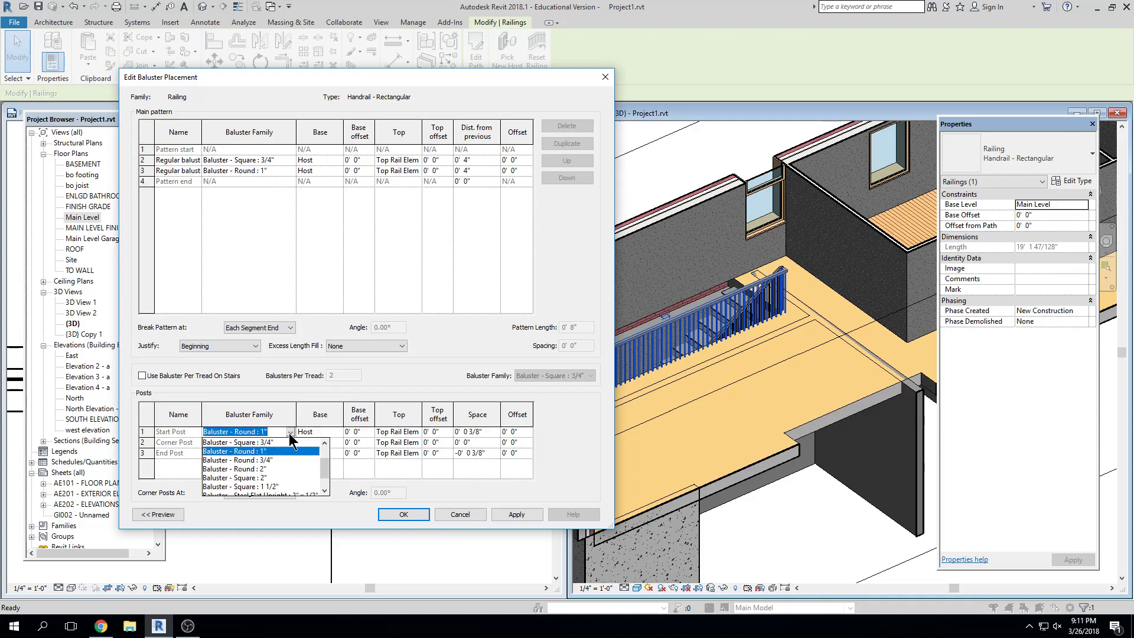
scroll(285, 454, "down", 1)
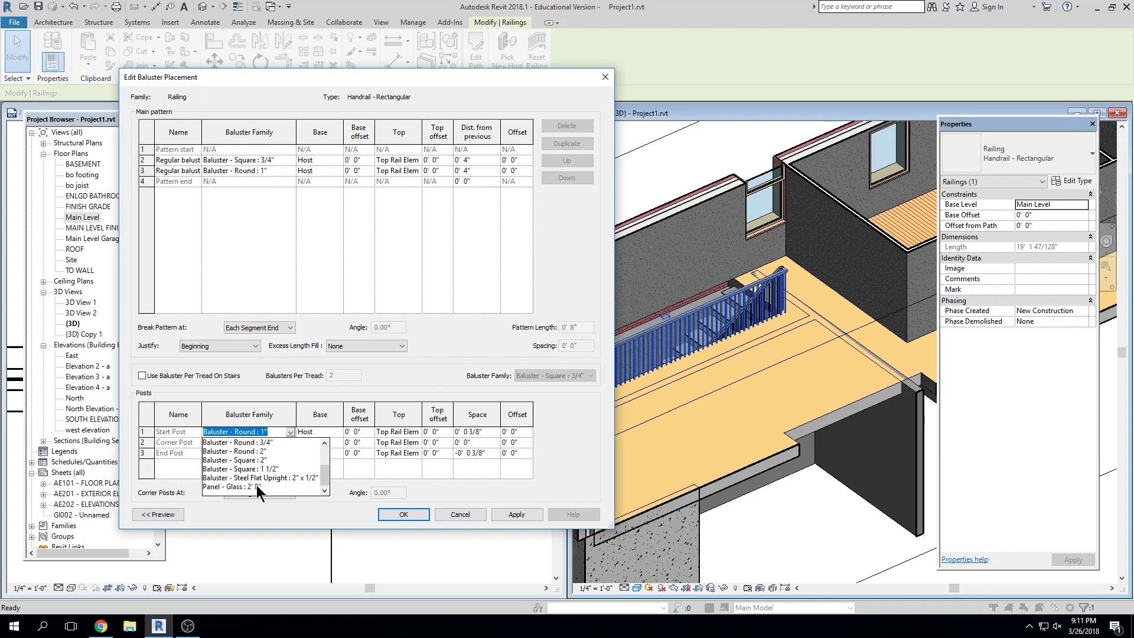
left_click(260, 451)
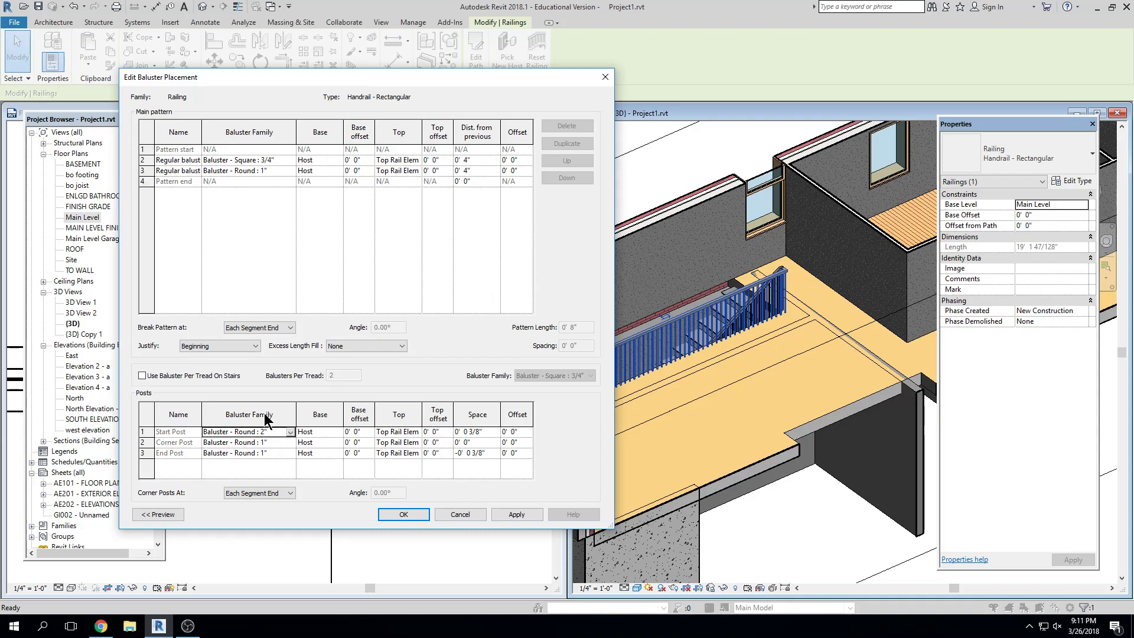
left_click(418, 513)
left_click(482, 515)
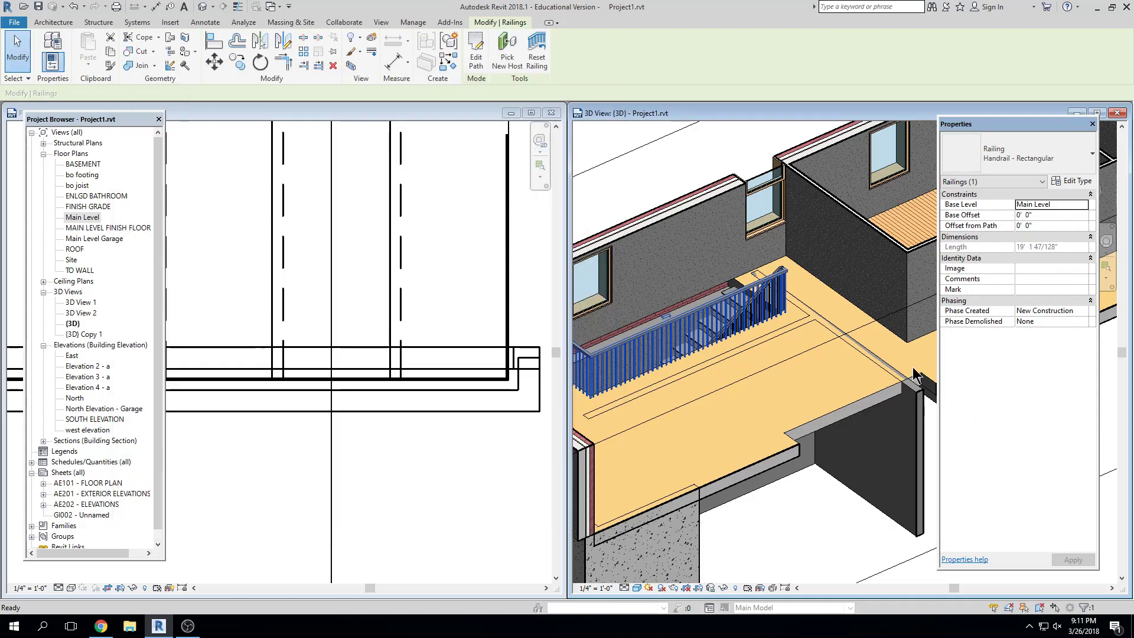
Step: Examine the interior railing's end post and the stairs from several 3D angles, including the whole main level
key("Escape")
scroll(847, 314, "up", 3)
scroll(762, 257, "up", 5)
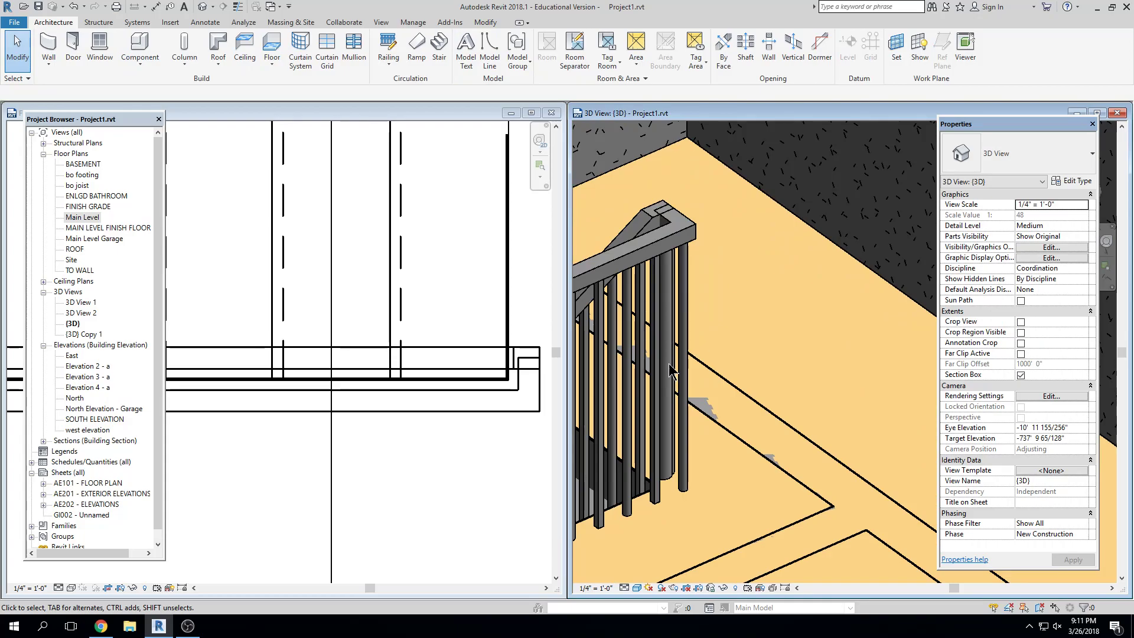
scroll(723, 371, "down", 2)
left_click(685, 315)
middle_click_drag(685, 314, 674, 394, "shift")
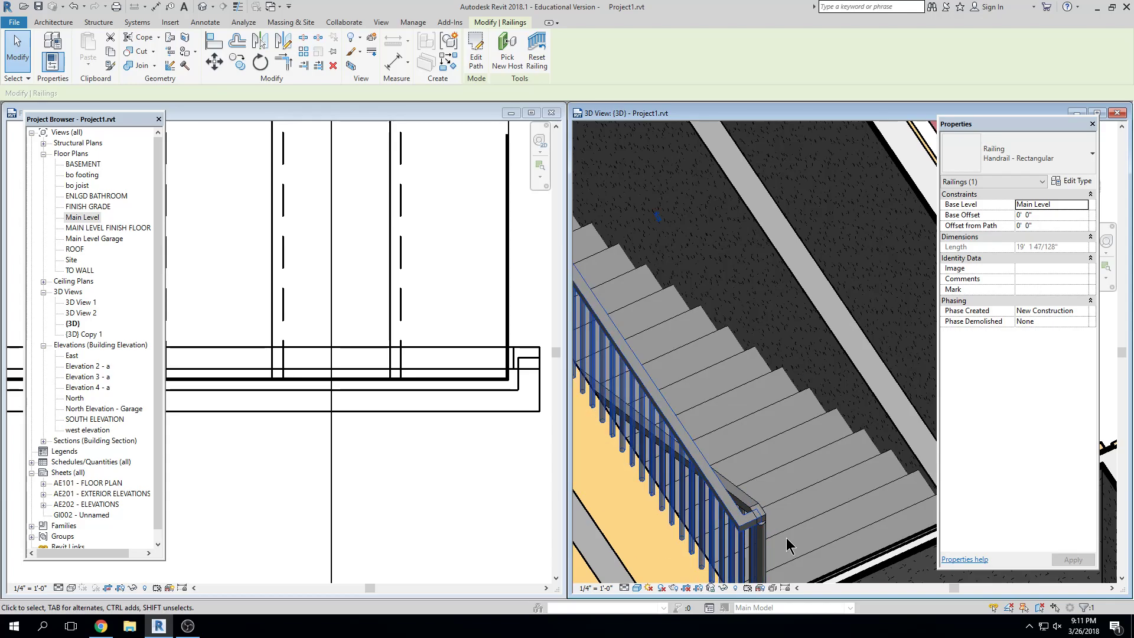
middle_click_drag(771, 540, 628, 160, "shift")
middle_click(638, 167)
middle_click(638, 167)
left_click(679, 167)
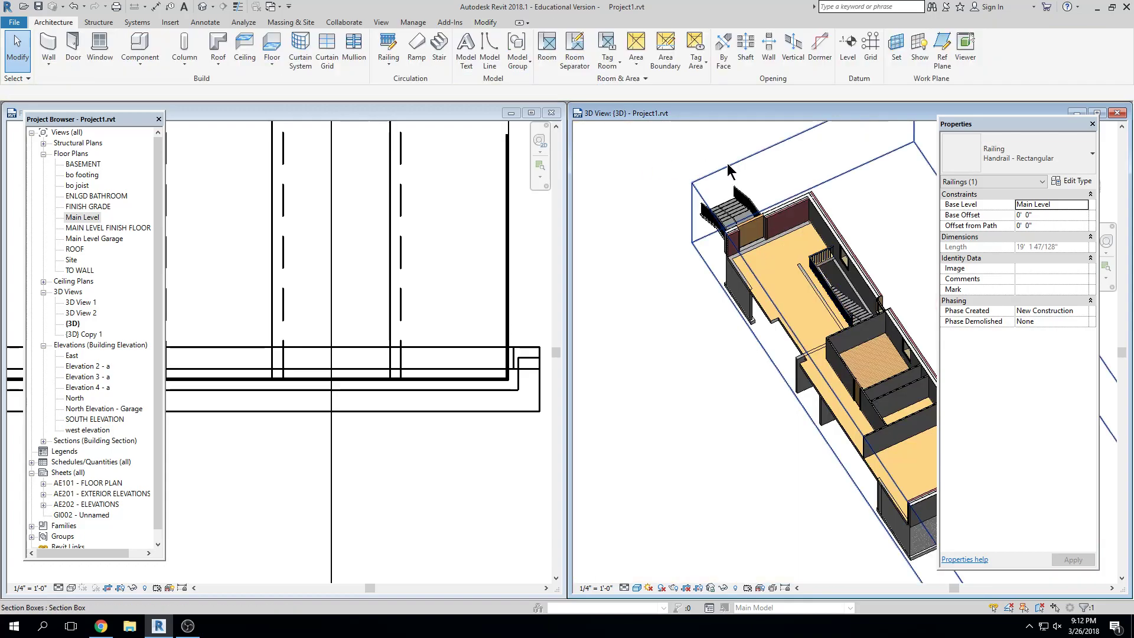
middle_click_drag(700, 319, 724, 360, "shift")
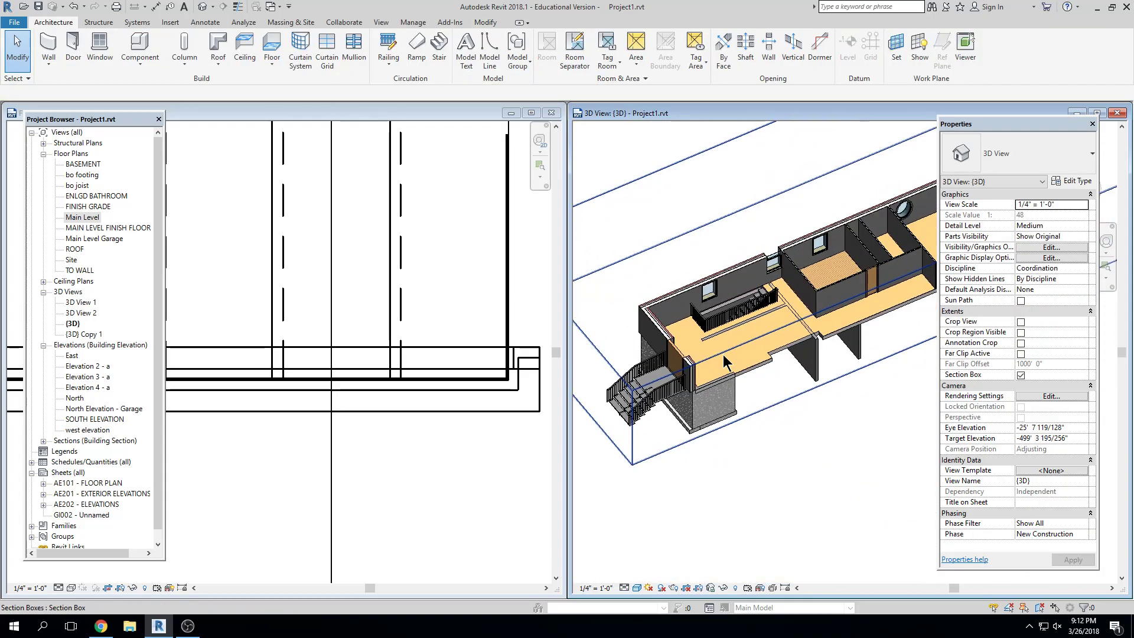
middle_click_drag(687, 426, 820, 445, "shift")
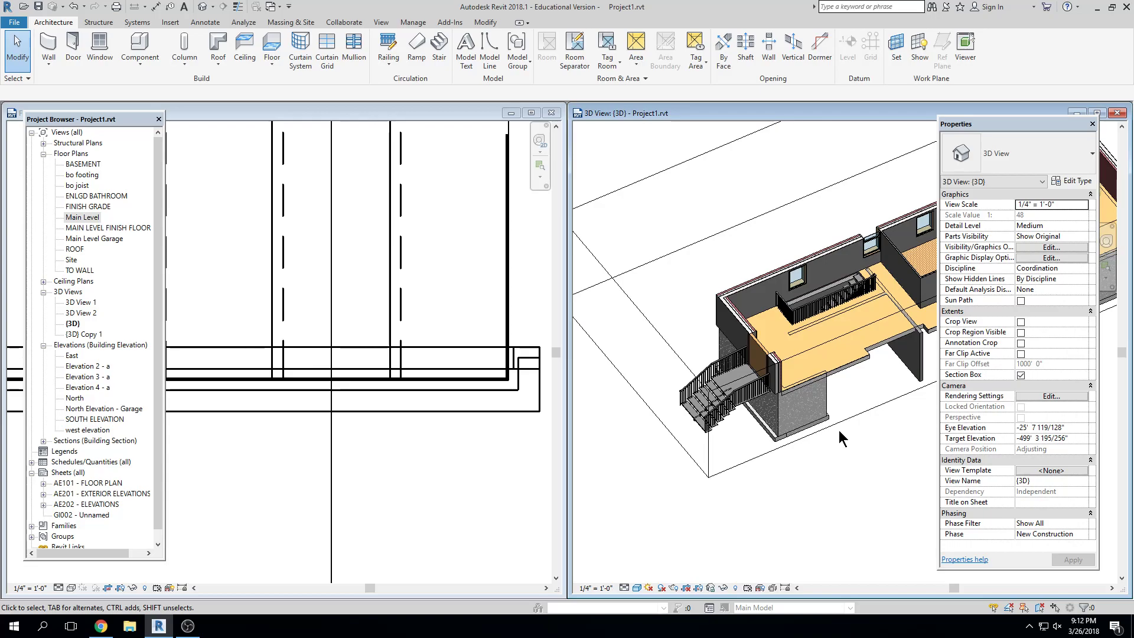
scroll(628, 335, "down", 3)
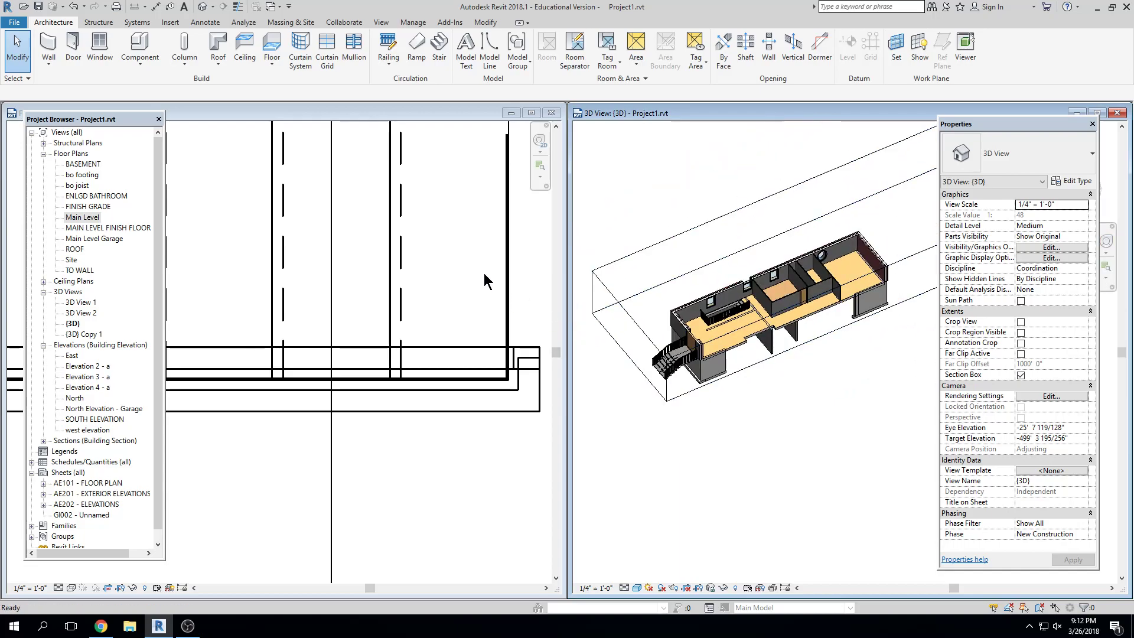
scroll(484, 280, "down", 2)
Step: Maximize the Main Level floor plan and examine the layout around the stair opening and the bedroom
left_click(531, 112)
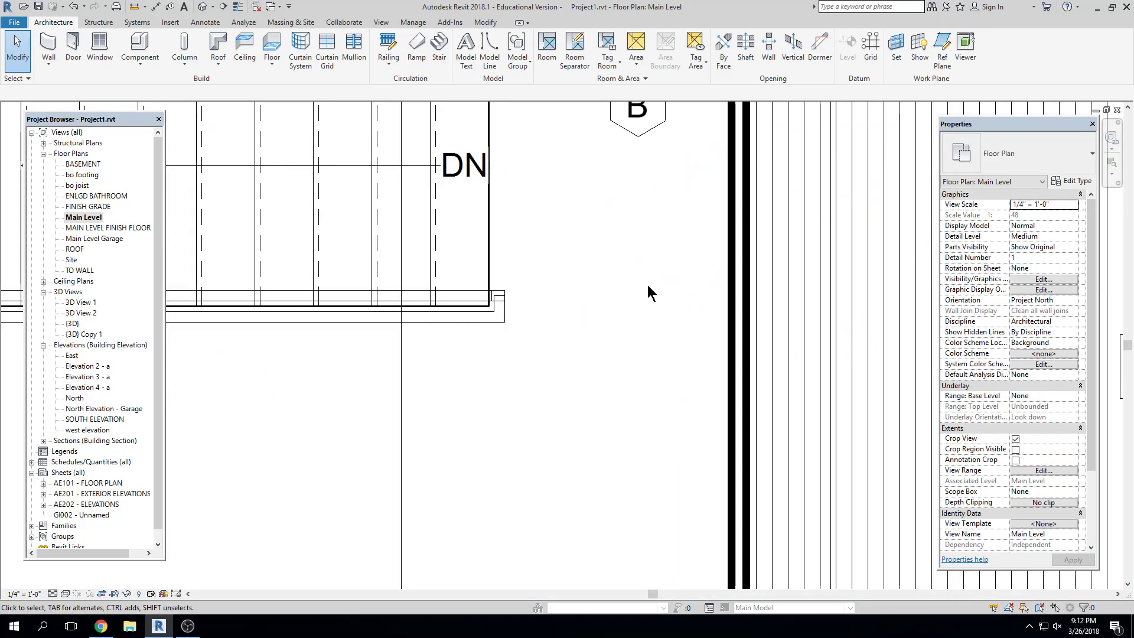
middle_click(648, 285)
middle_click(648, 286)
middle_click_drag(435, 367, 505, 368)
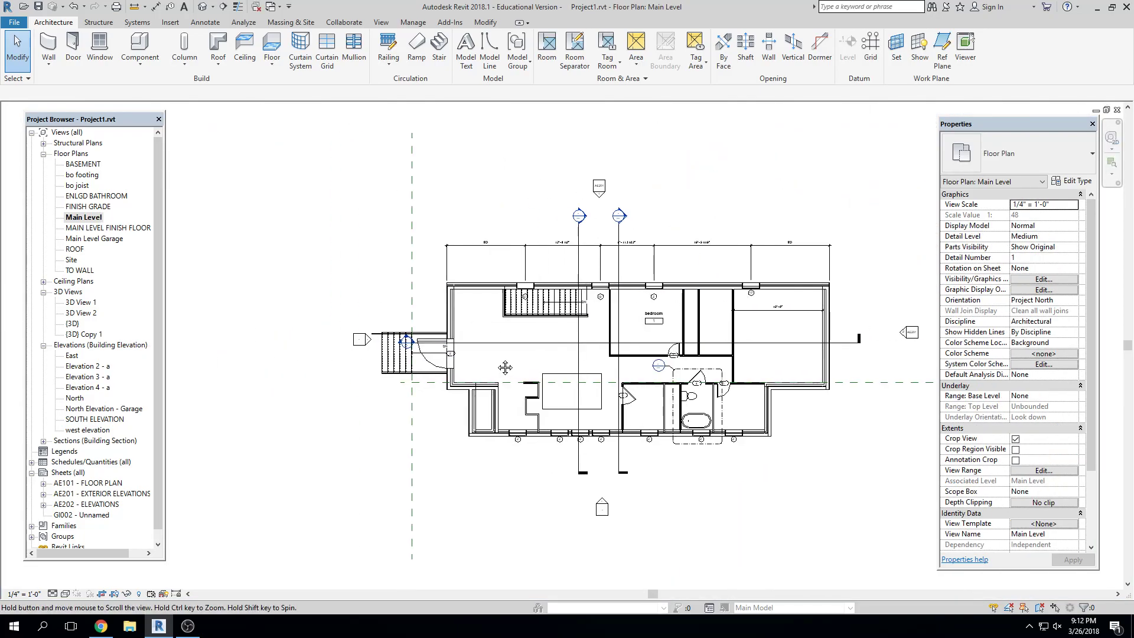
scroll(434, 224, "up", 2)
middle_click_drag(428, 228, 448, 134)
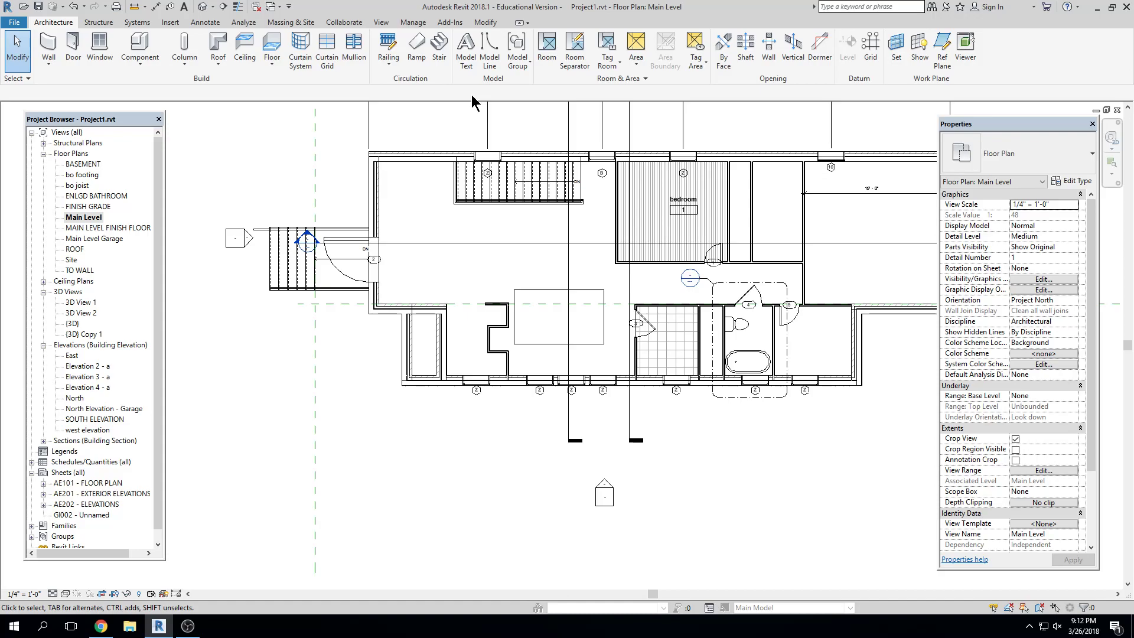
scroll(618, 169, "up", 2)
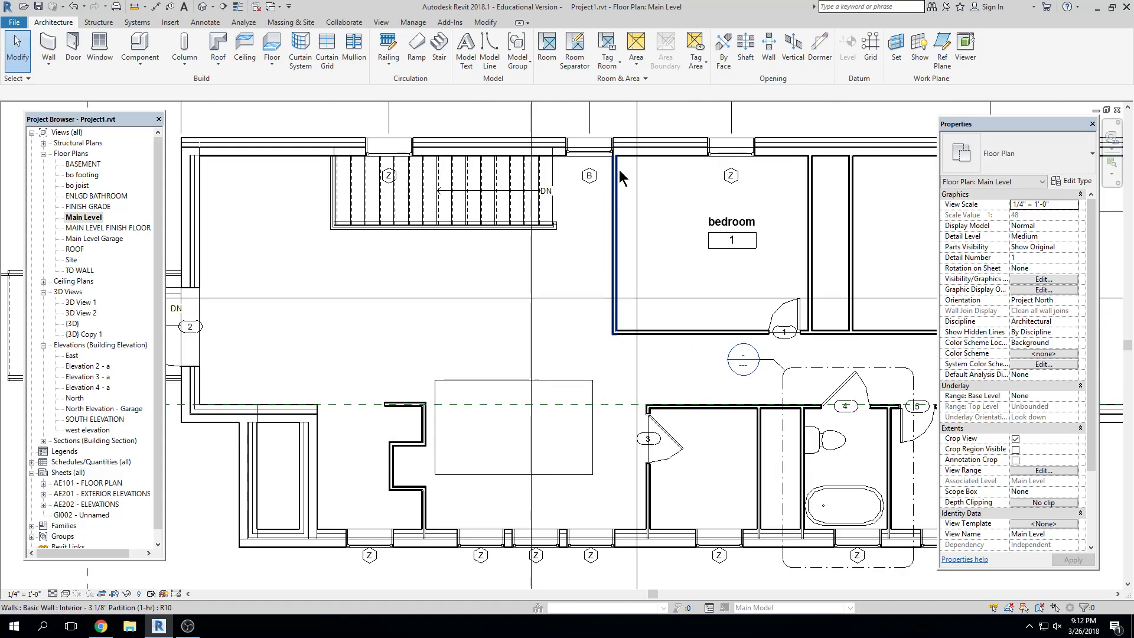
middle_click_drag(628, 179, 571, 162)
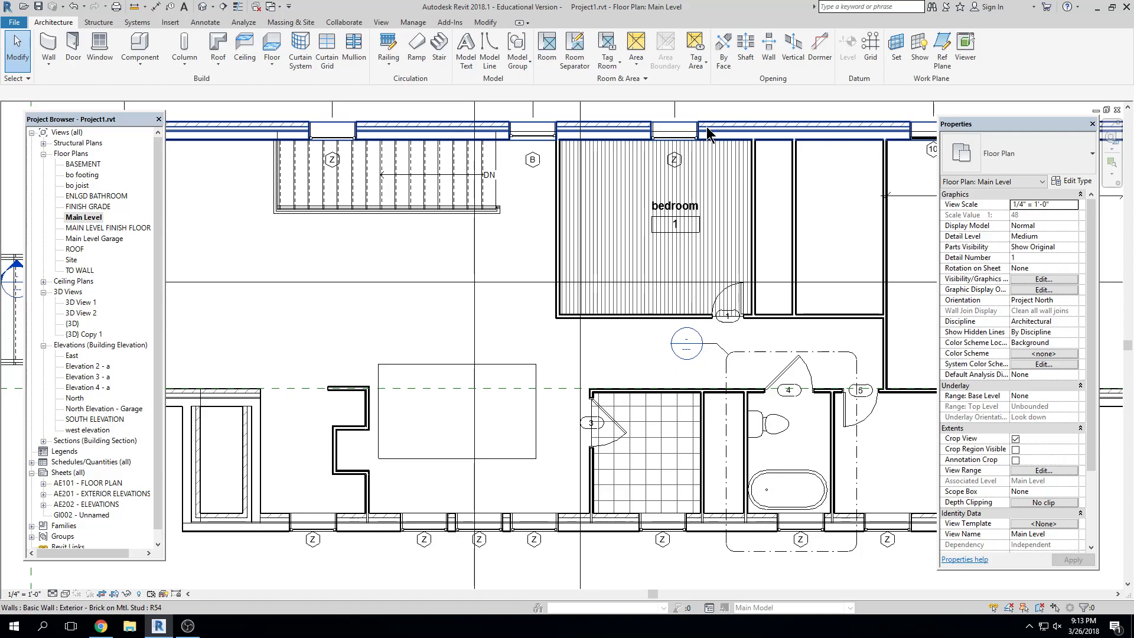
Step: Inspect the partition between the stair area and bedroom, the bedroom's room object and its room tag
left_click(553, 190)
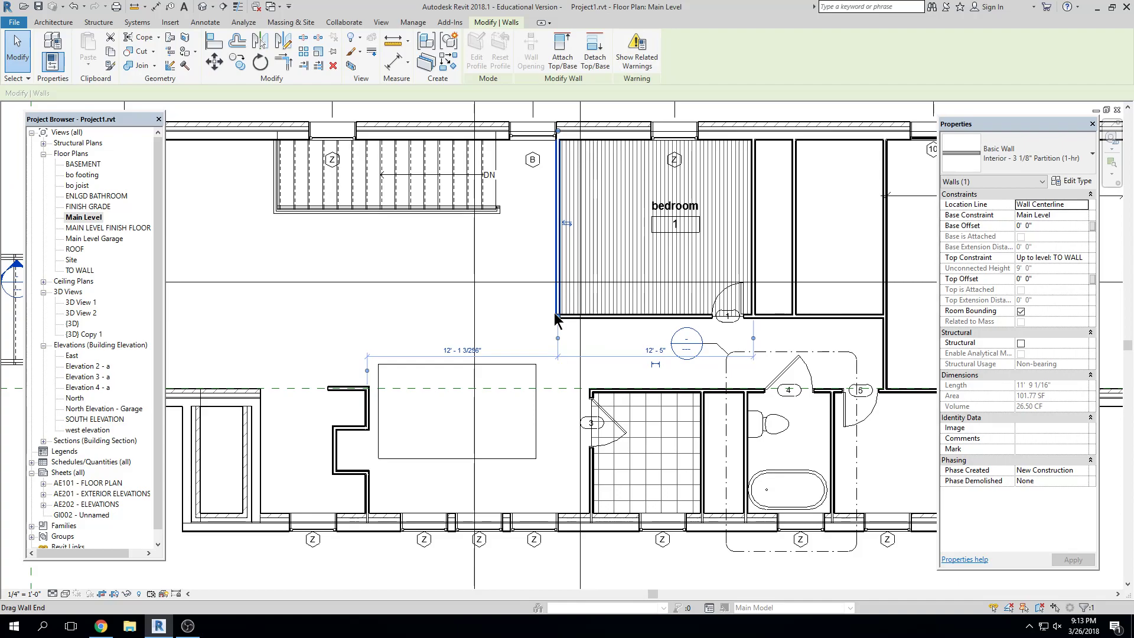
key("Escape")
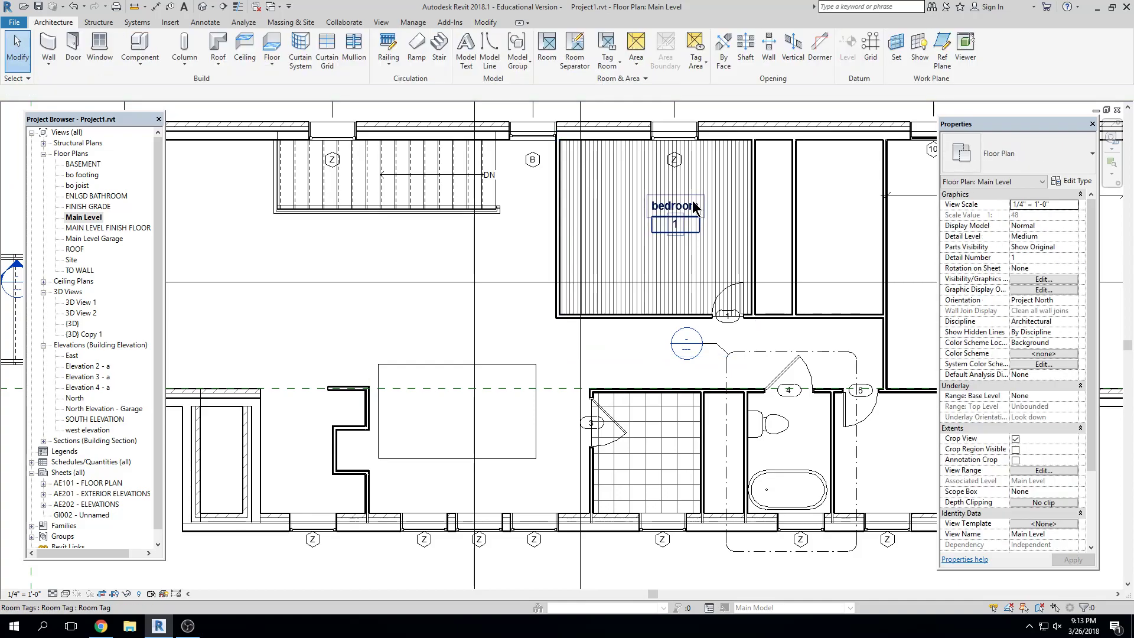
key("Tab")
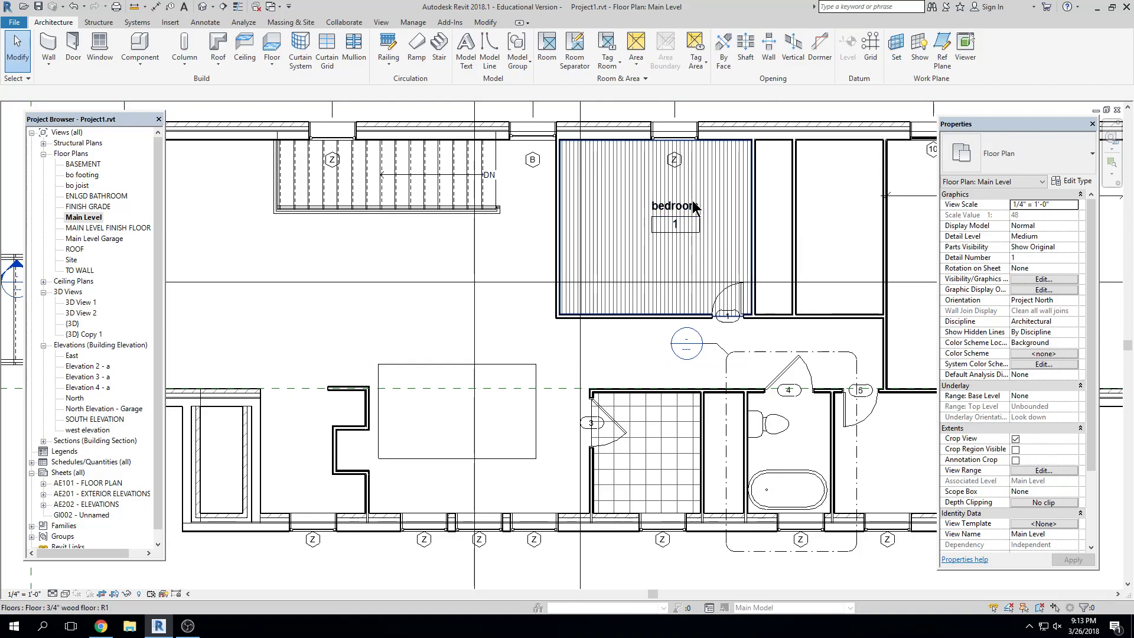
left_click(695, 206)
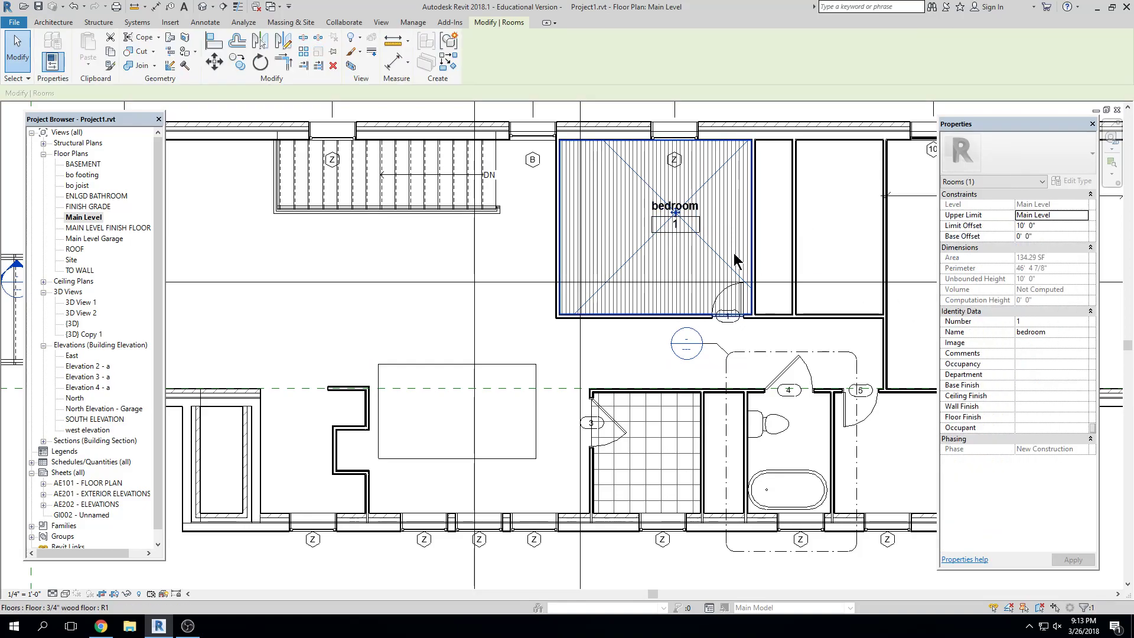
scroll(662, 251, "up", 2)
left_click(682, 222)
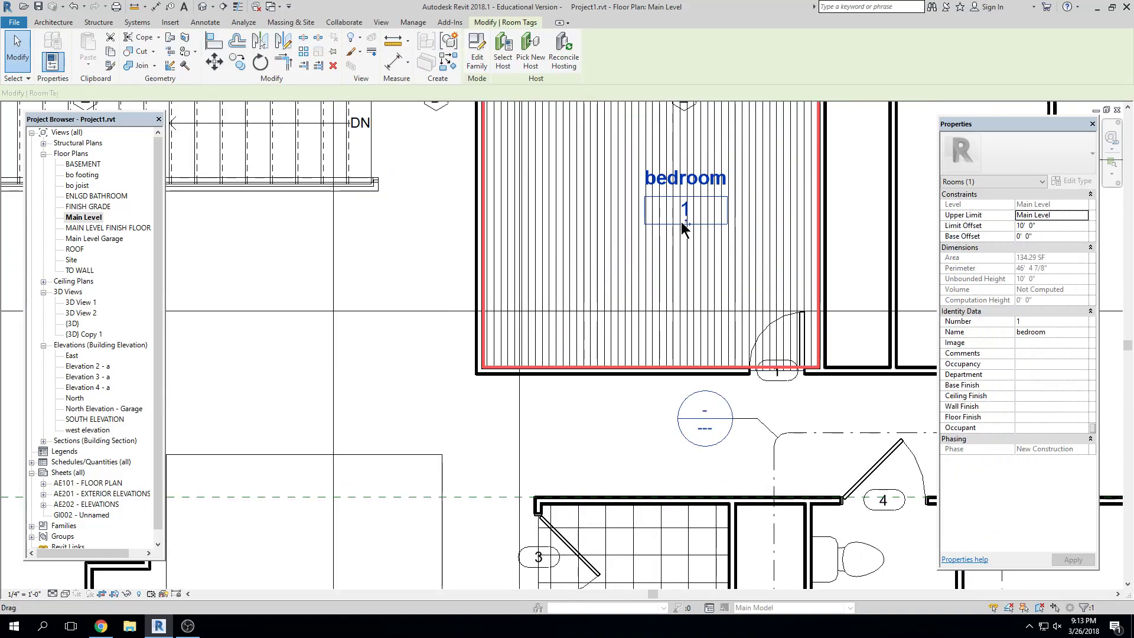
key("Escape")
Step: Open SECTION 1 from the plan and stretch the bedroom room's upper extent to a limit offset of about 10' 0 3/4"
scroll(395, 310, "down", 3)
middle_click_drag(394, 304, 516, 286)
double_click(281, 283)
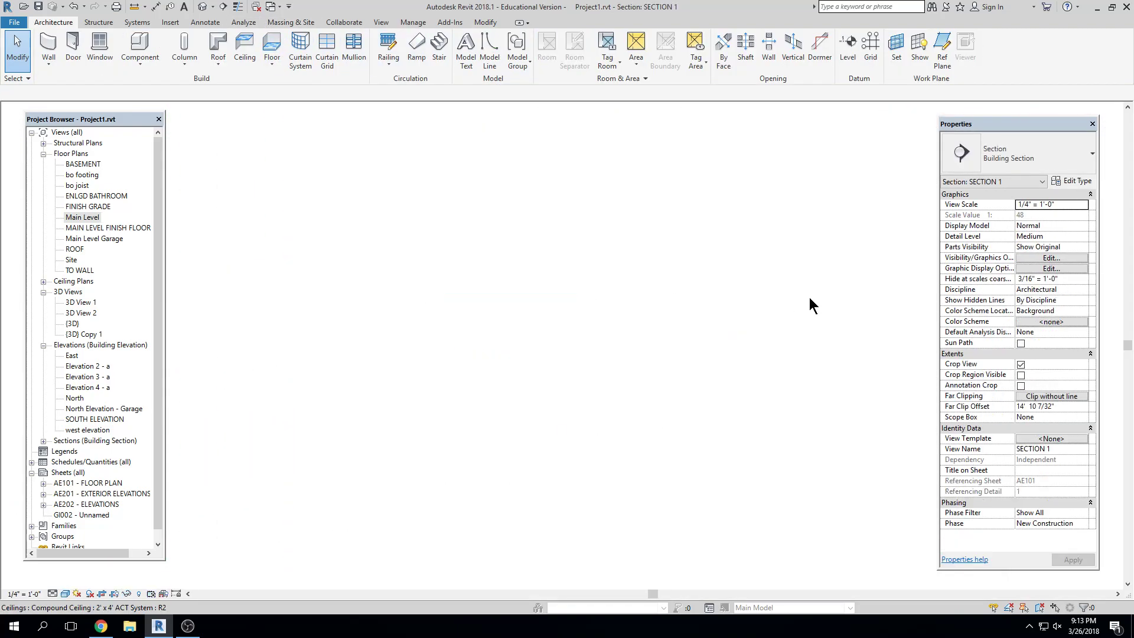
middle_click_drag(589, 330, 666, 328)
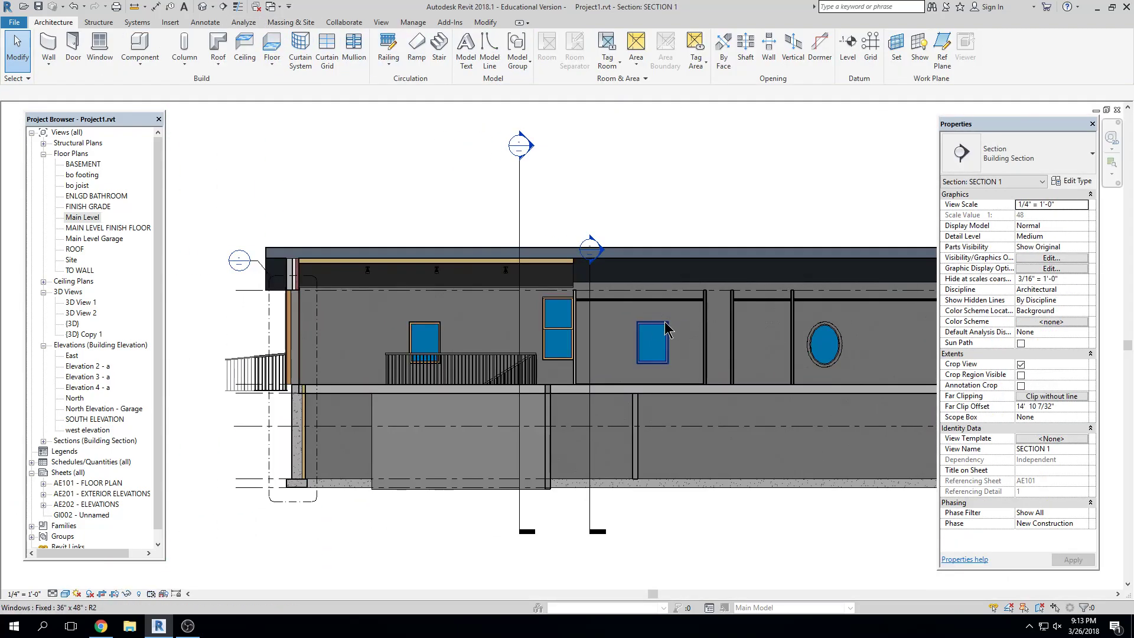
left_click(617, 373)
scroll(645, 319, "up", 3)
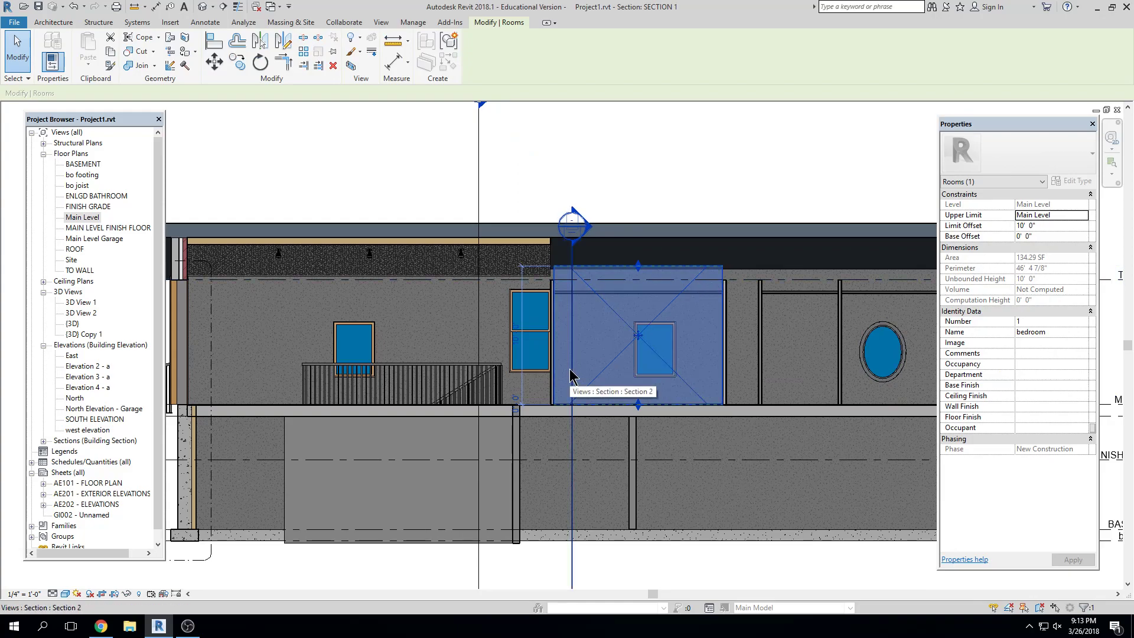
scroll(602, 381, "up", 2)
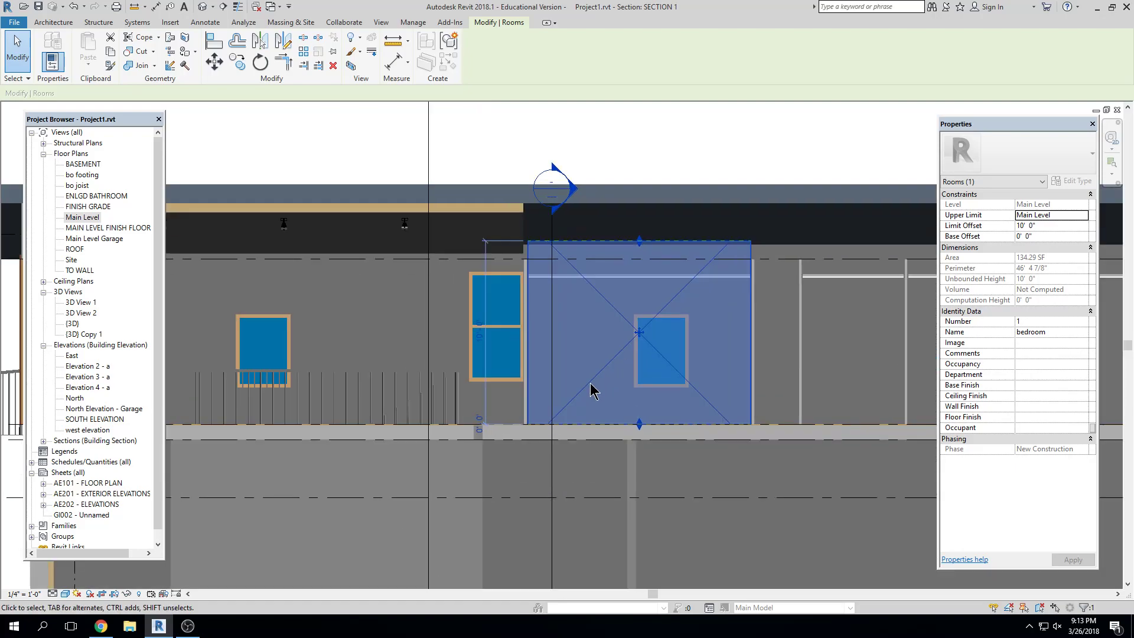
mouse_move(643, 243)
left_mouse_down()
mouse_move(639, 285)
mouse_move(639, 250)
left_mouse_up()
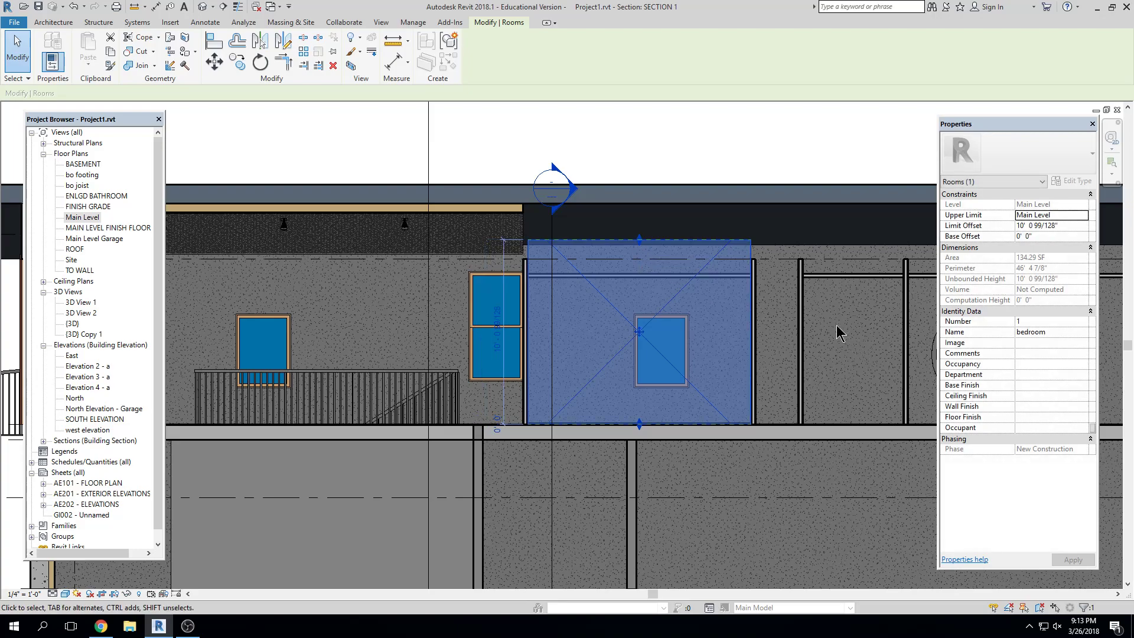
Step: Try to move the bedroom window in the section, undo the move, and inspect the bedroom room's vertical extents
left_click_drag(661, 338, 688, 393)
key("ctrl+z")
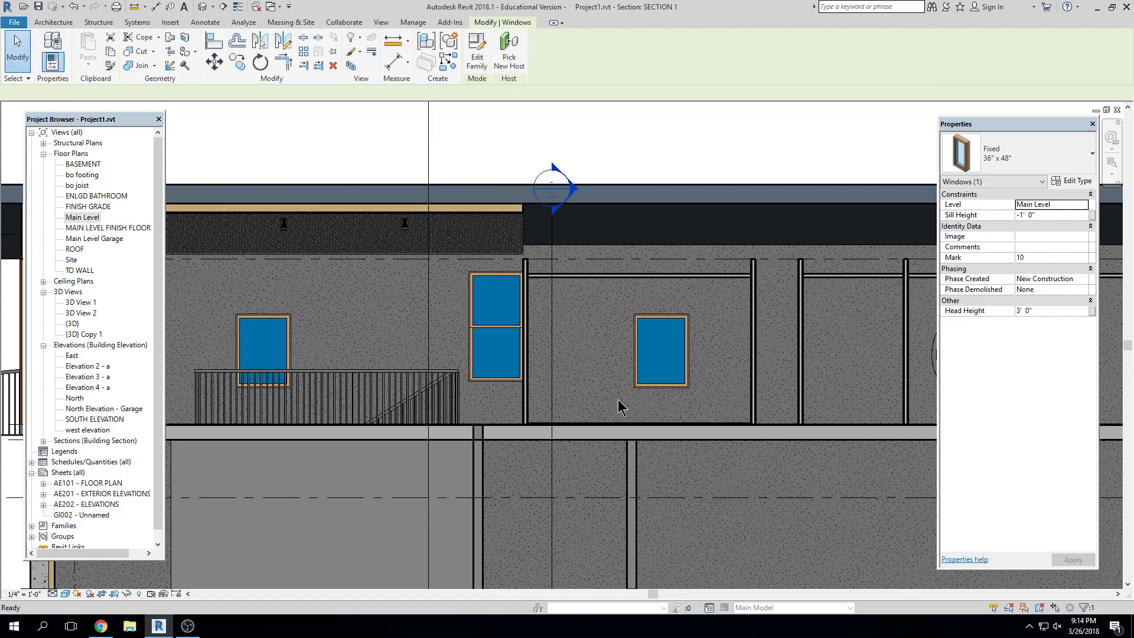
left_click(626, 353)
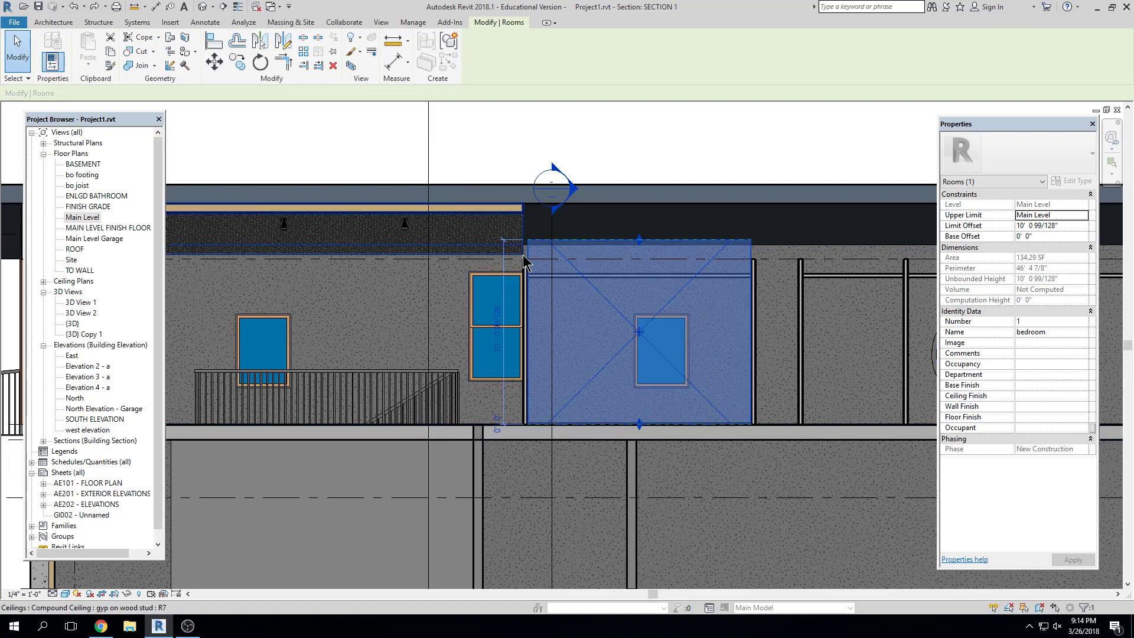
key("Escape")
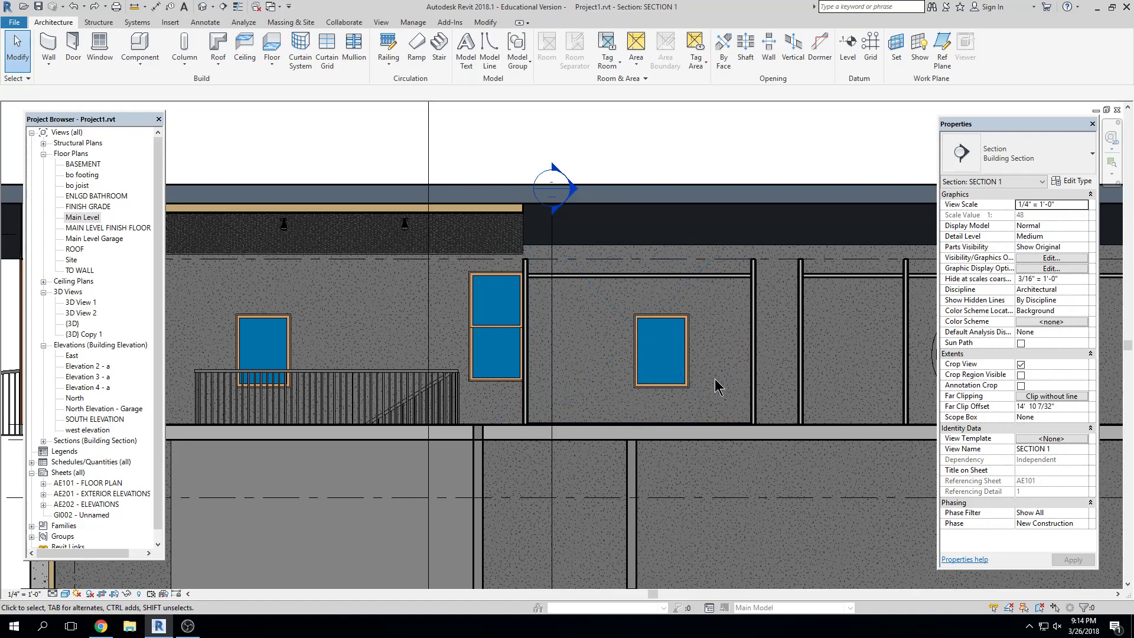
left_click(706, 404)
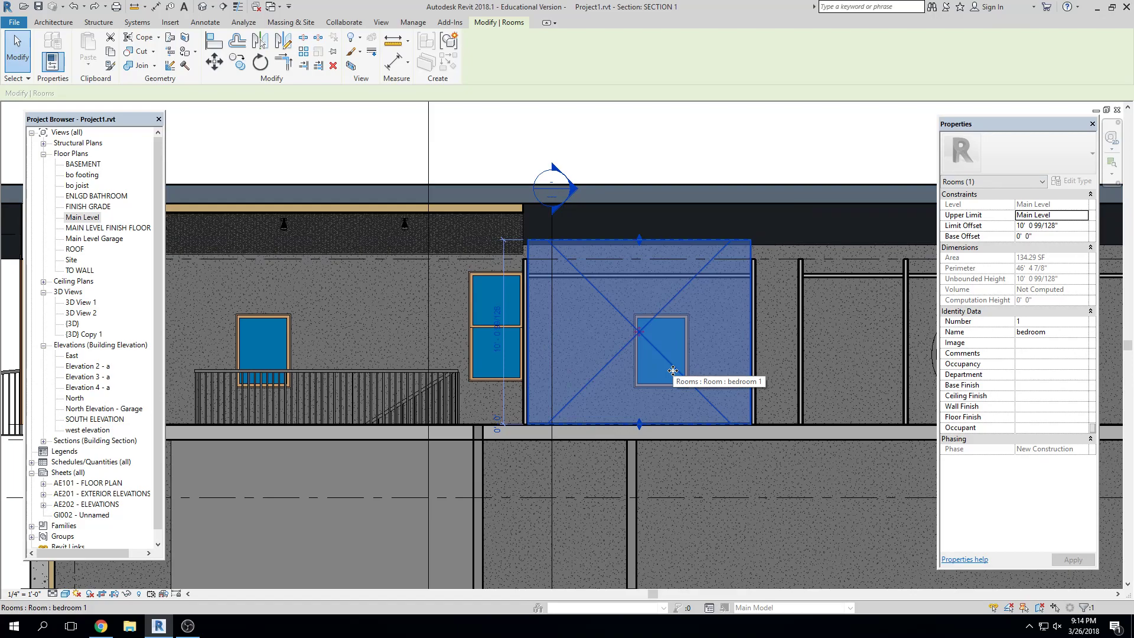
key("Escape")
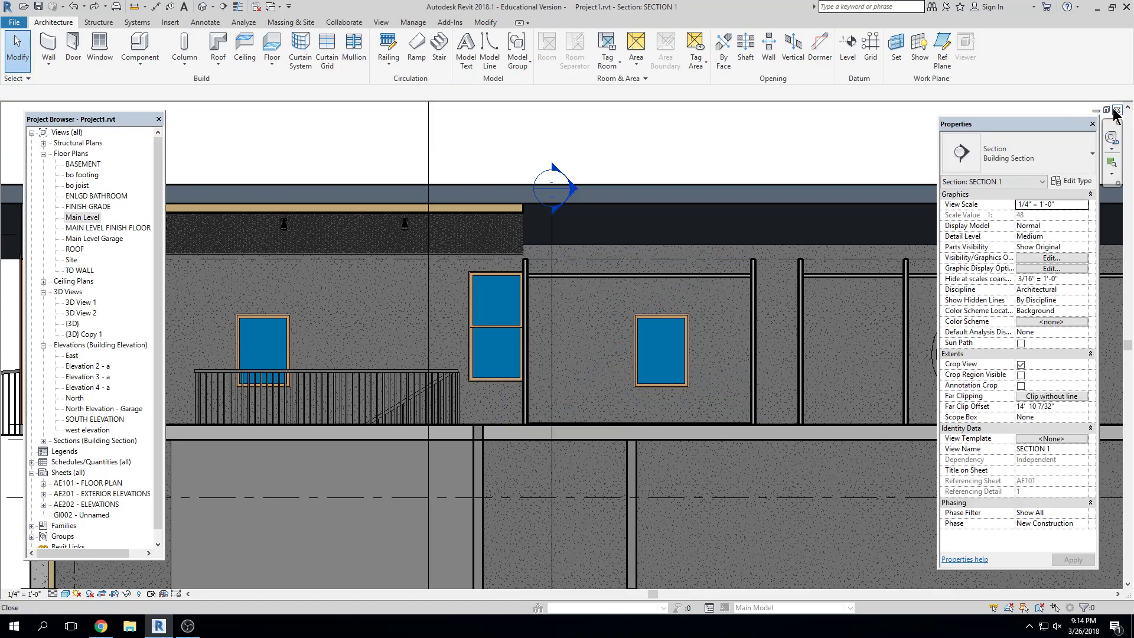
Step: Return to the Main Level plan and place tagged rooms in the narrow space past the bedroom closet and the large end room
left_click(1117, 109)
middle_click_drag(686, 352, 639, 353)
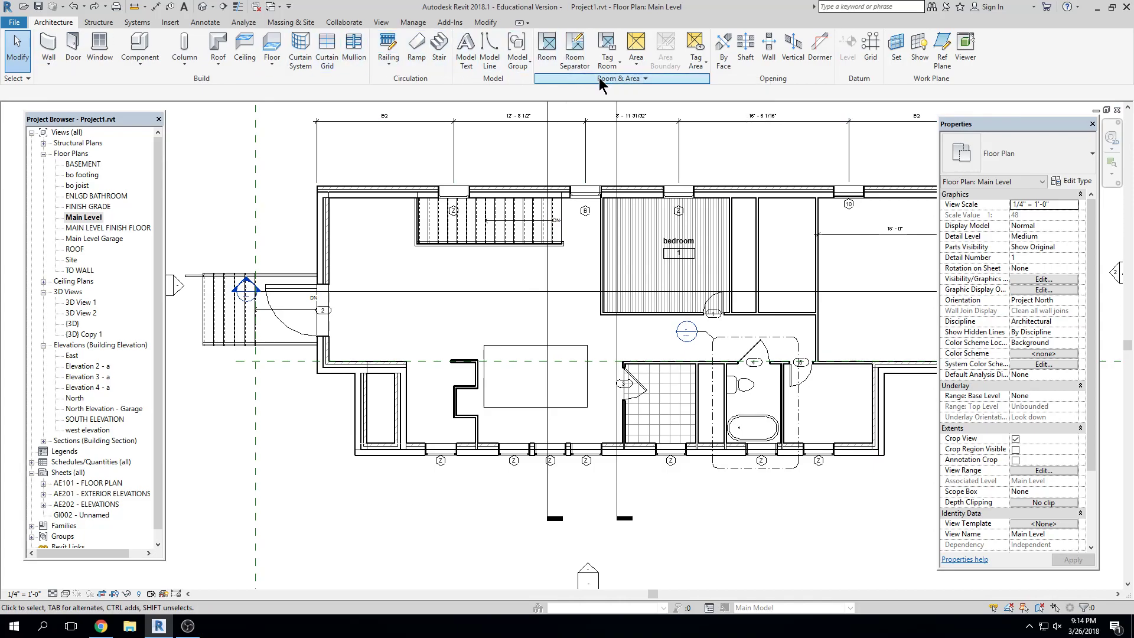
left_click(554, 61)
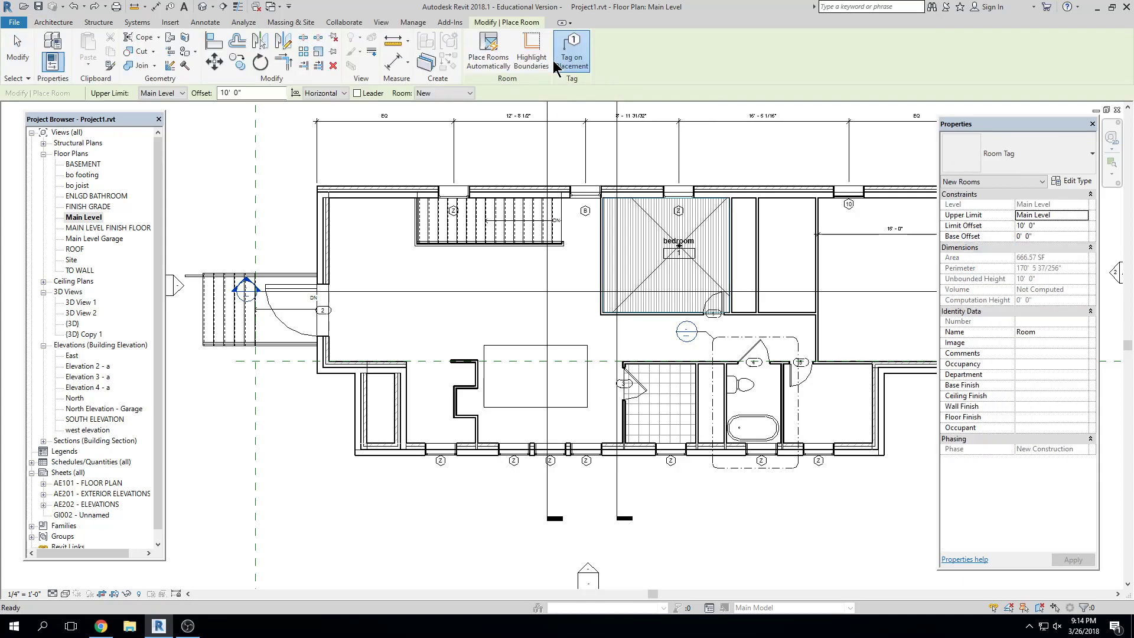
left_click(784, 255)
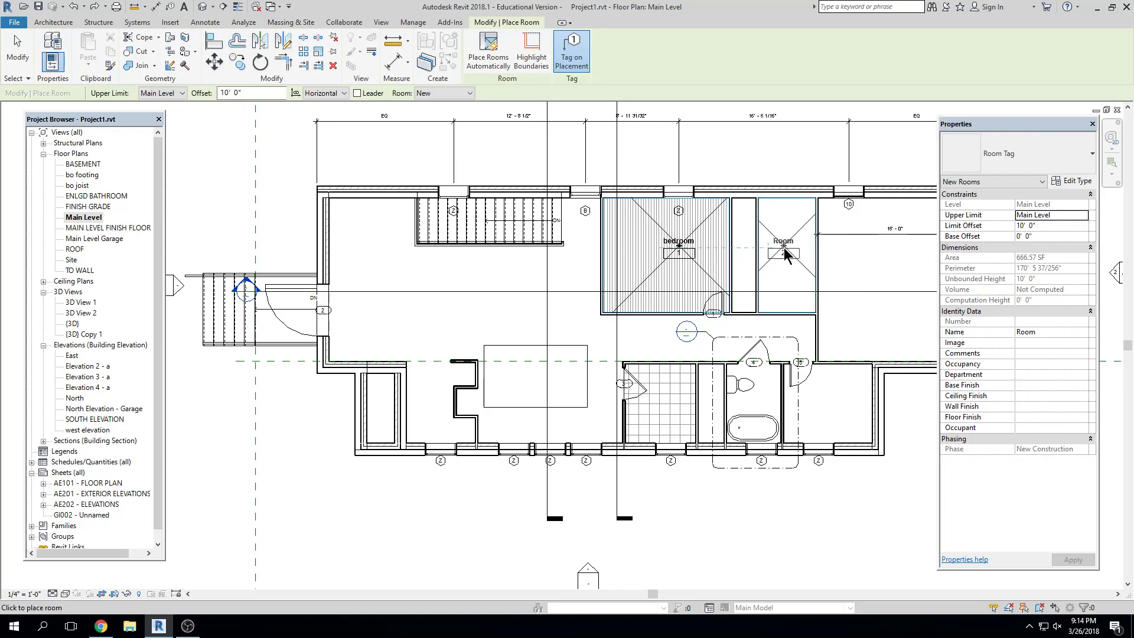
middle_click_drag(844, 286, 692, 288)
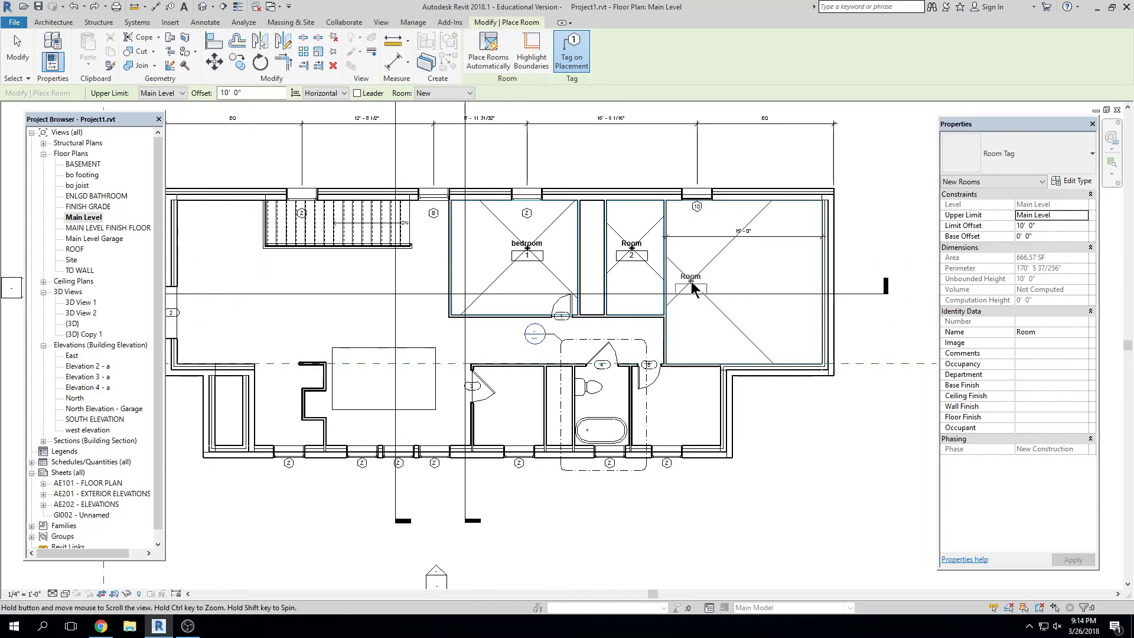
left_click(747, 278)
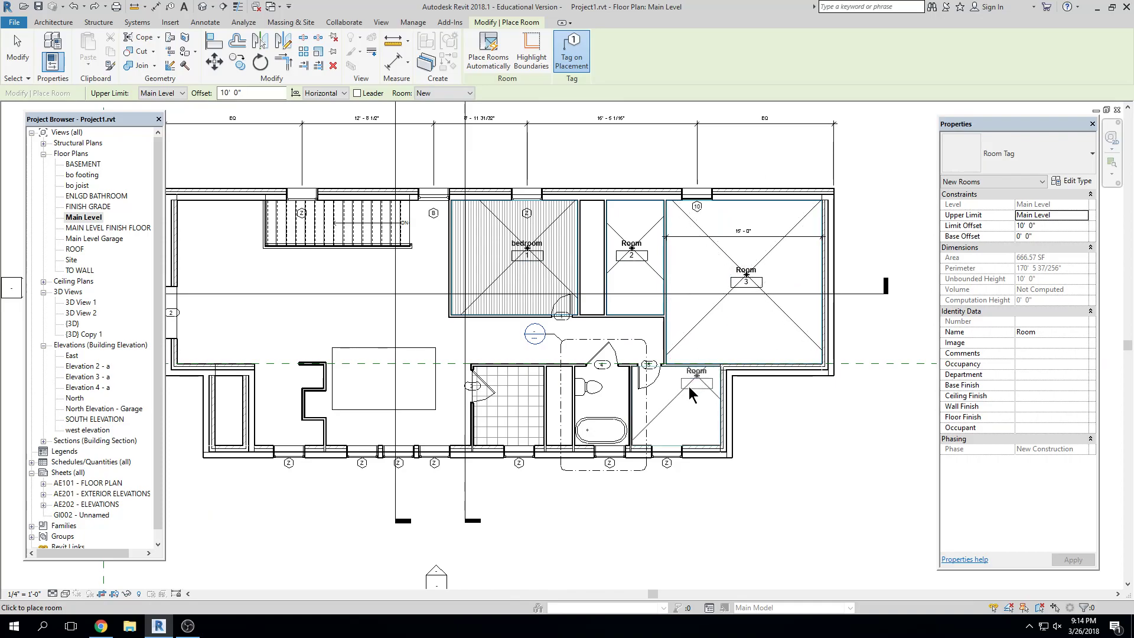
Step: Place tagged rooms in the corner space behind door 5 and in the bathroom with the tub
left_click(672, 407)
scroll(601, 403, "up", 3)
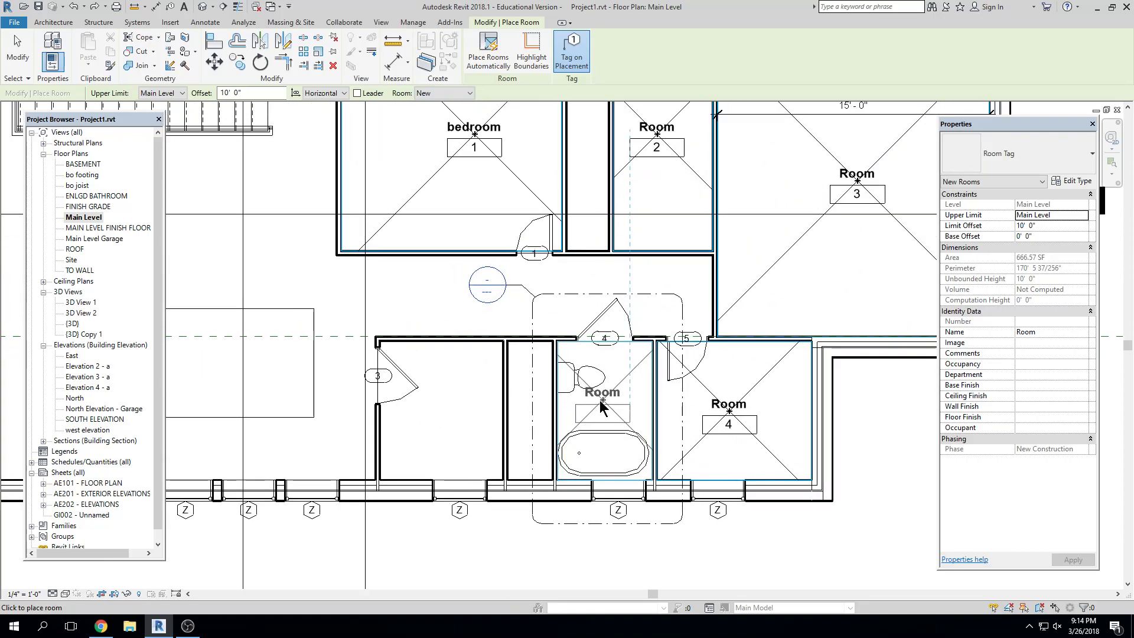
left_click(601, 404)
key("Escape")
key("Escape")
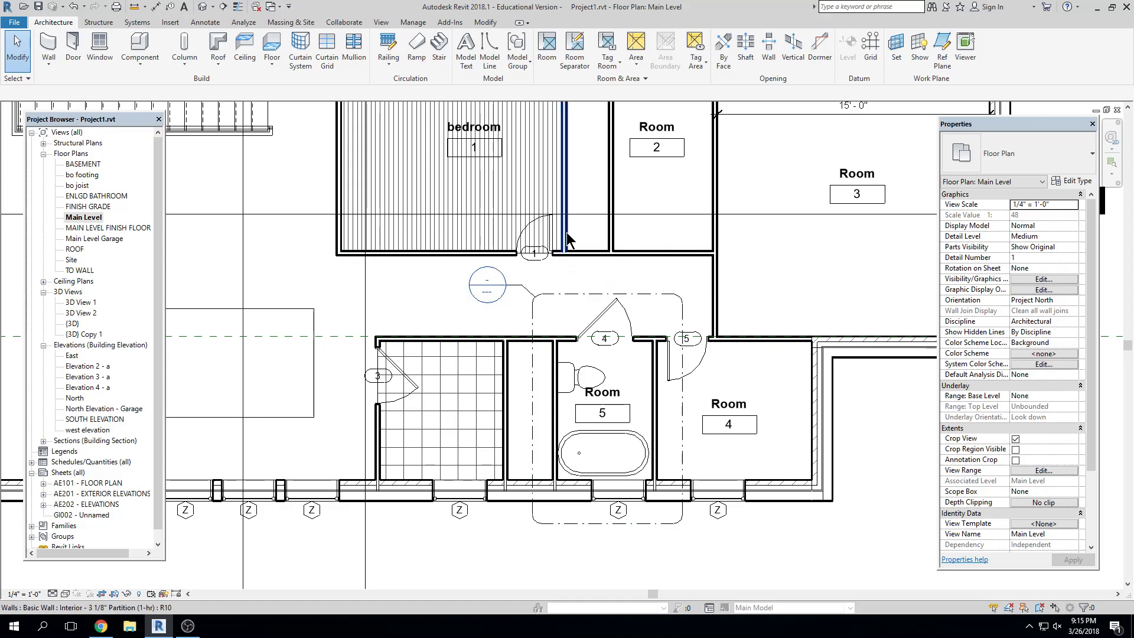
Step: Place tagged rooms in the tiled room and the open space around the stair, and check the open room's extents
left_click(547, 46)
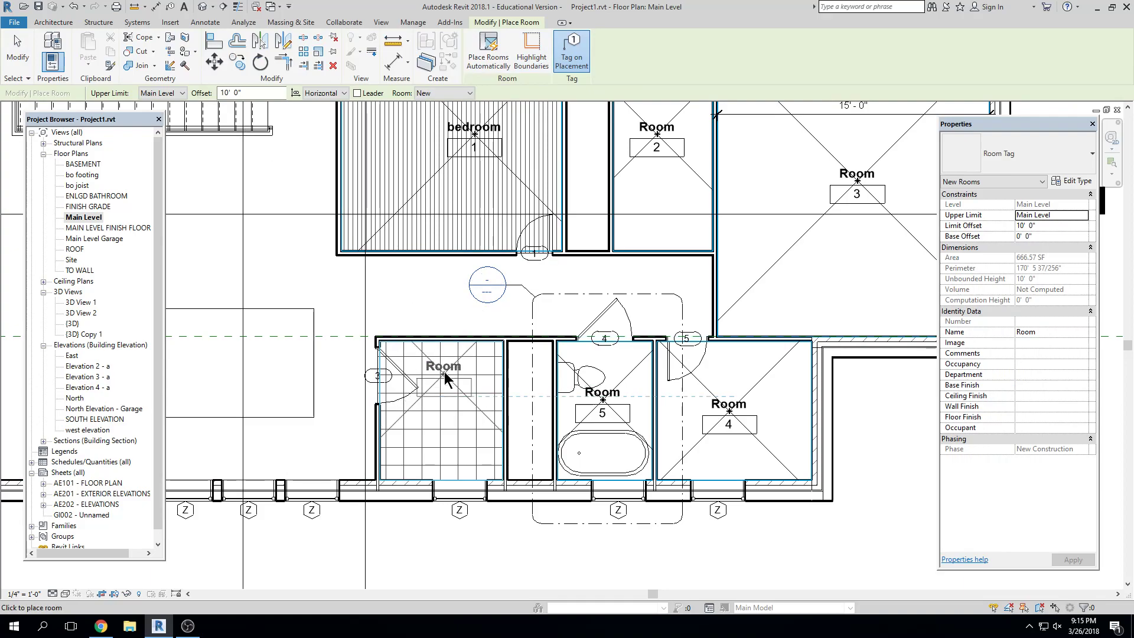
scroll(445, 409, "down", 1)
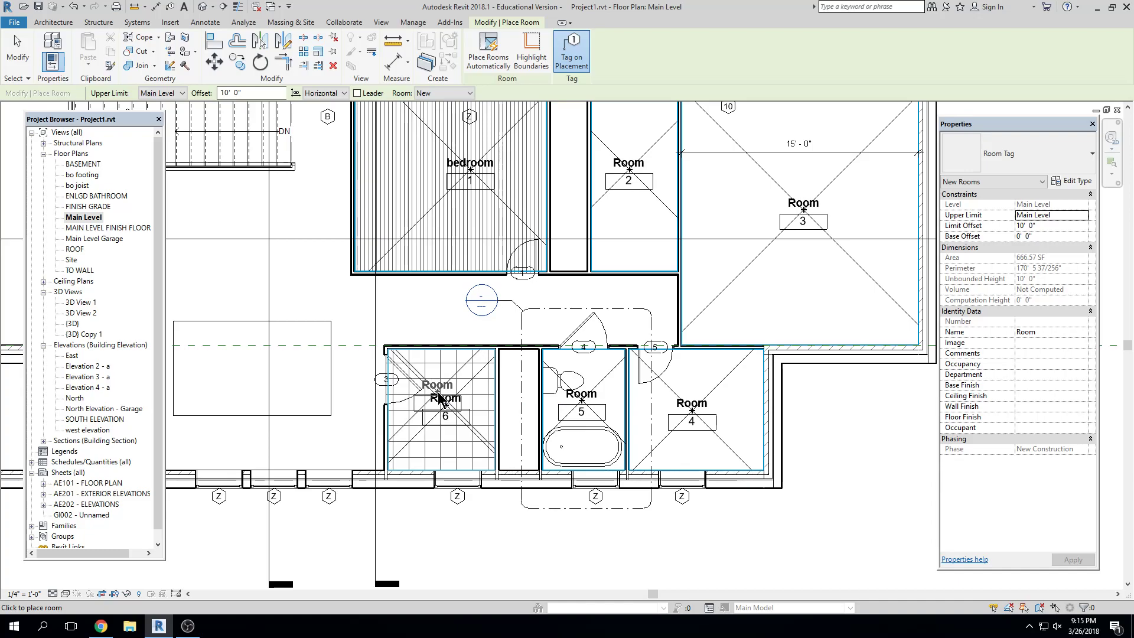
left_click(440, 399)
scroll(403, 307, "down", 3)
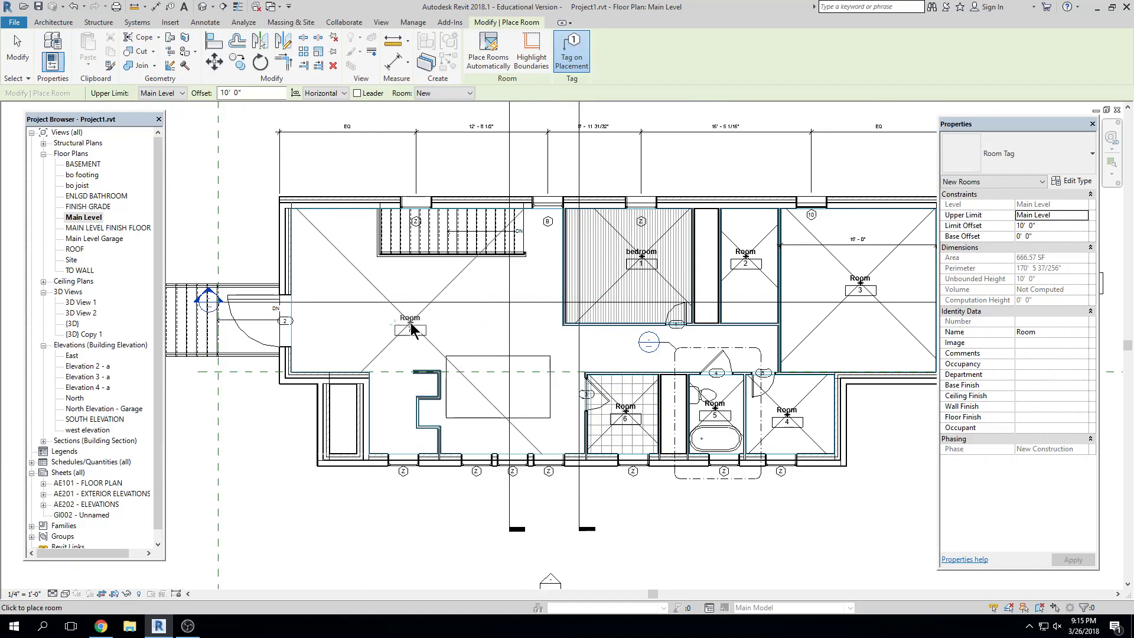
left_click(411, 329)
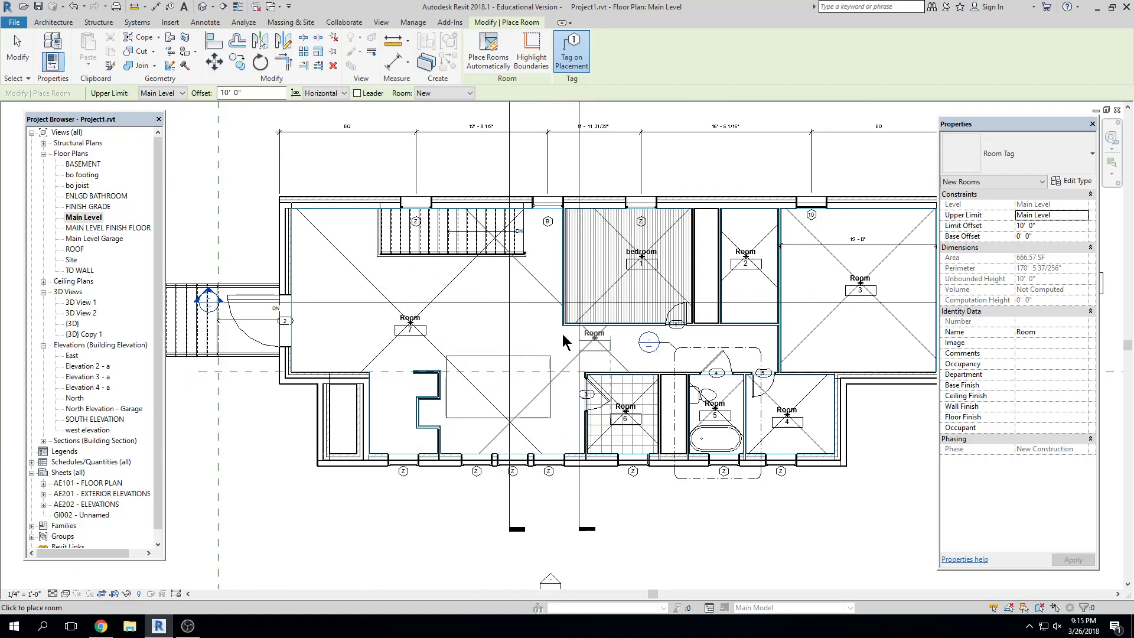
key("Escape")
left_click(422, 335)
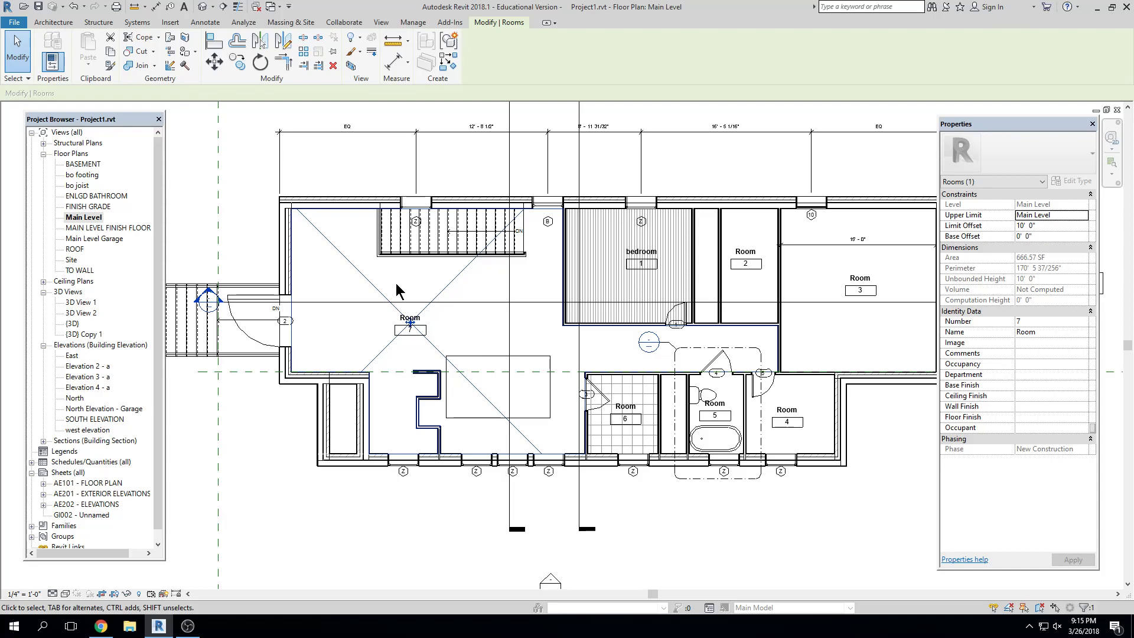
key("Escape")
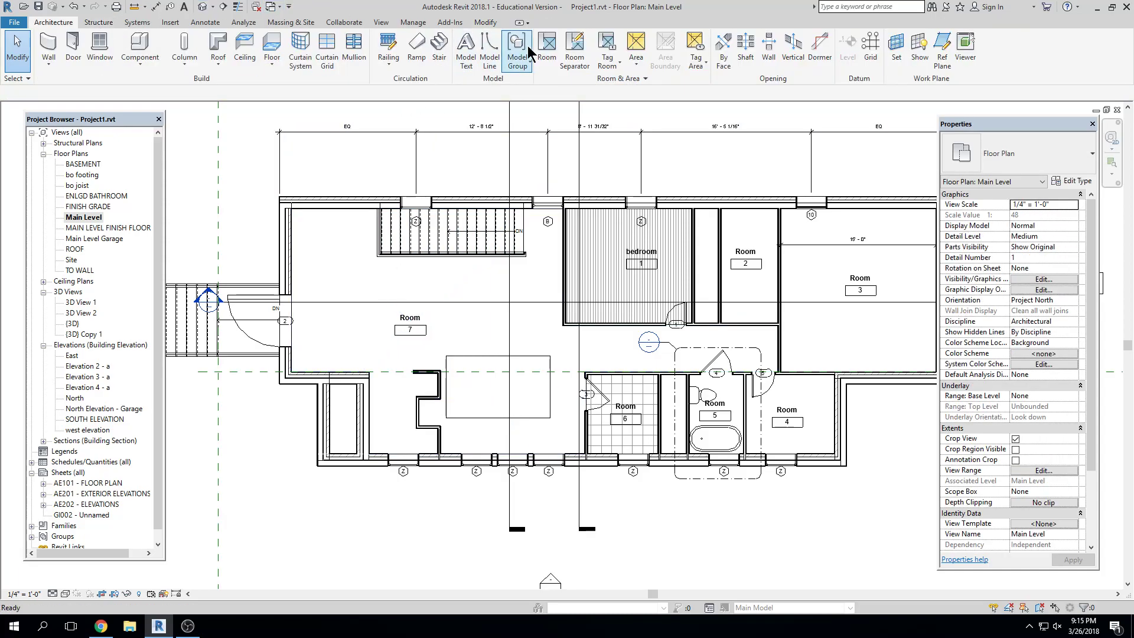
Step: Draw a room separation line about 13' 11" long from the stepped partition's upper corner to the tiled room's wall by door 3
left_click(581, 69)
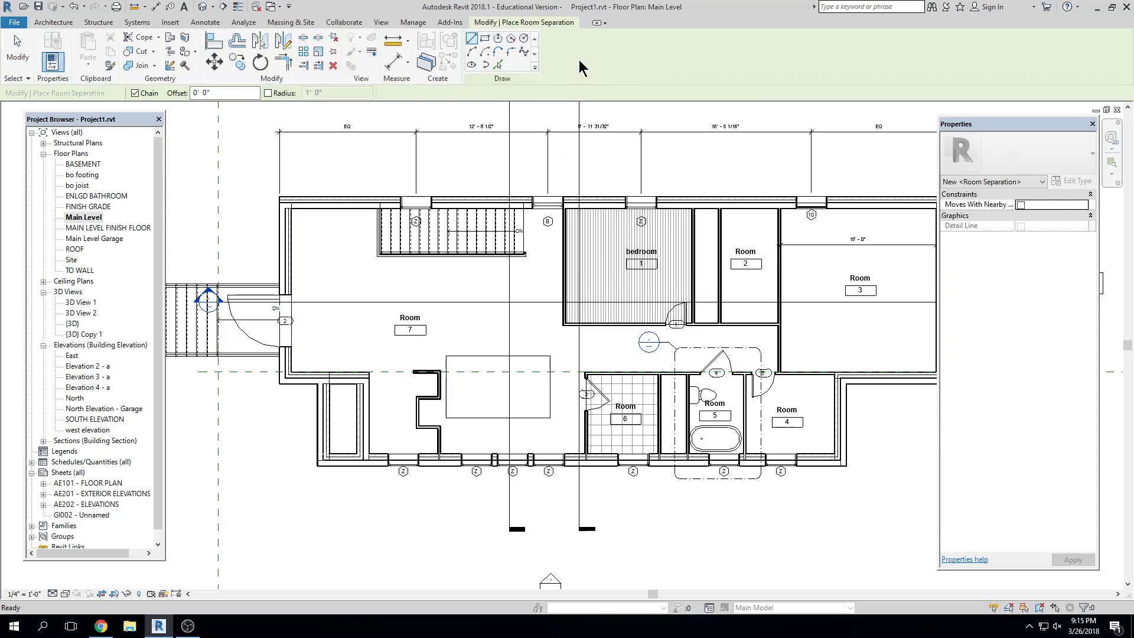
scroll(425, 369, "up", 4)
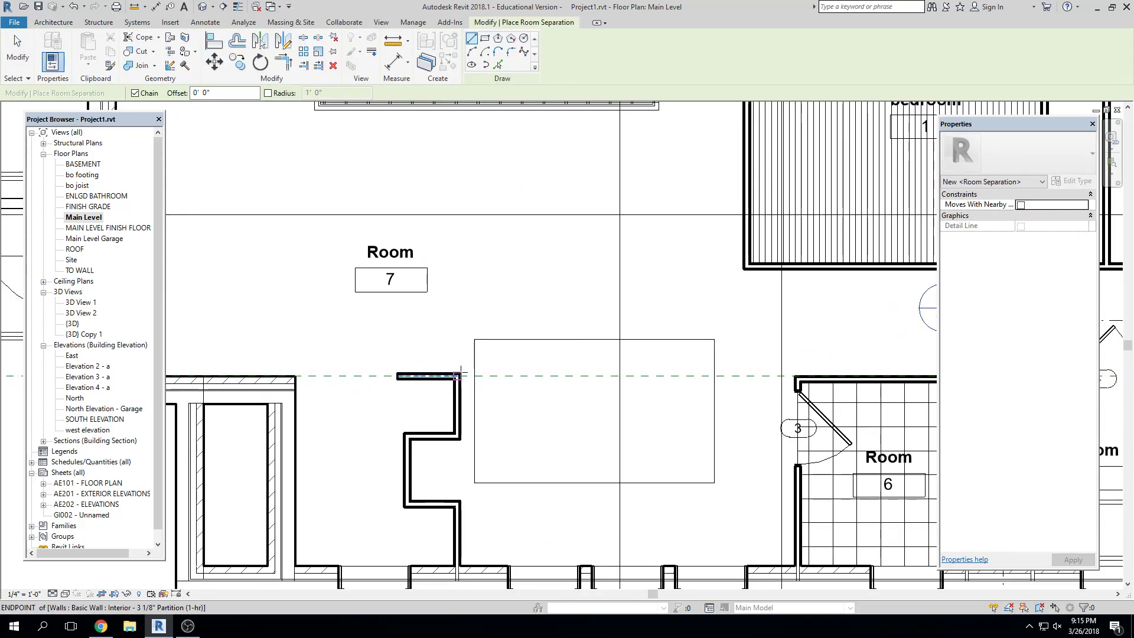
scroll(459, 375, "up", 4)
left_click(458, 376)
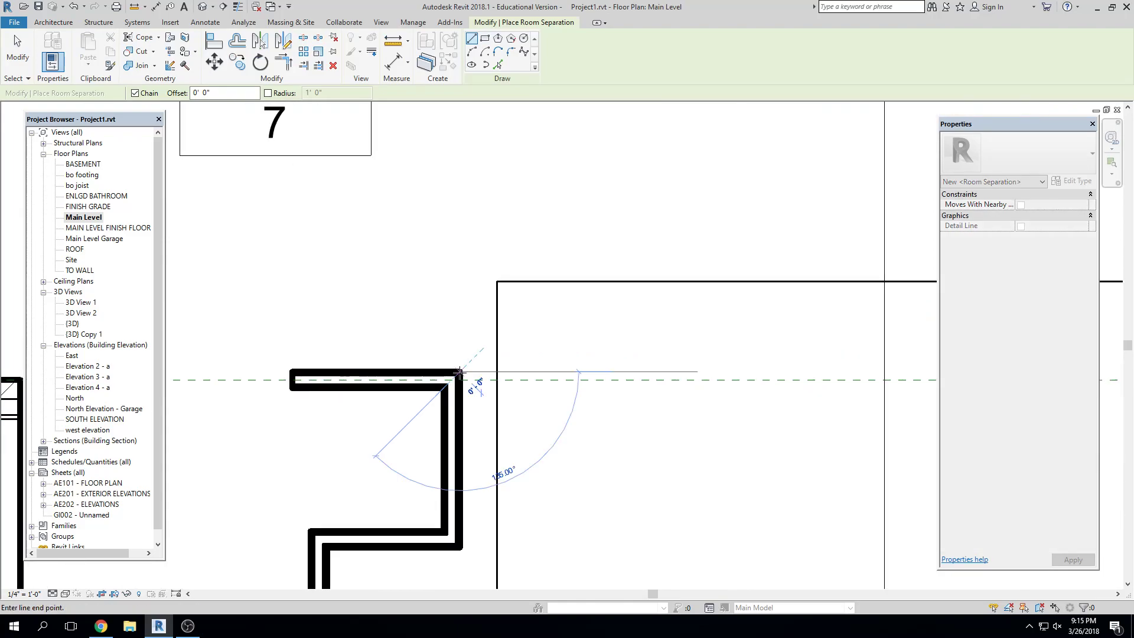
scroll(390, 380, "down", 2)
middle_click_drag(555, 375, 351, 347)
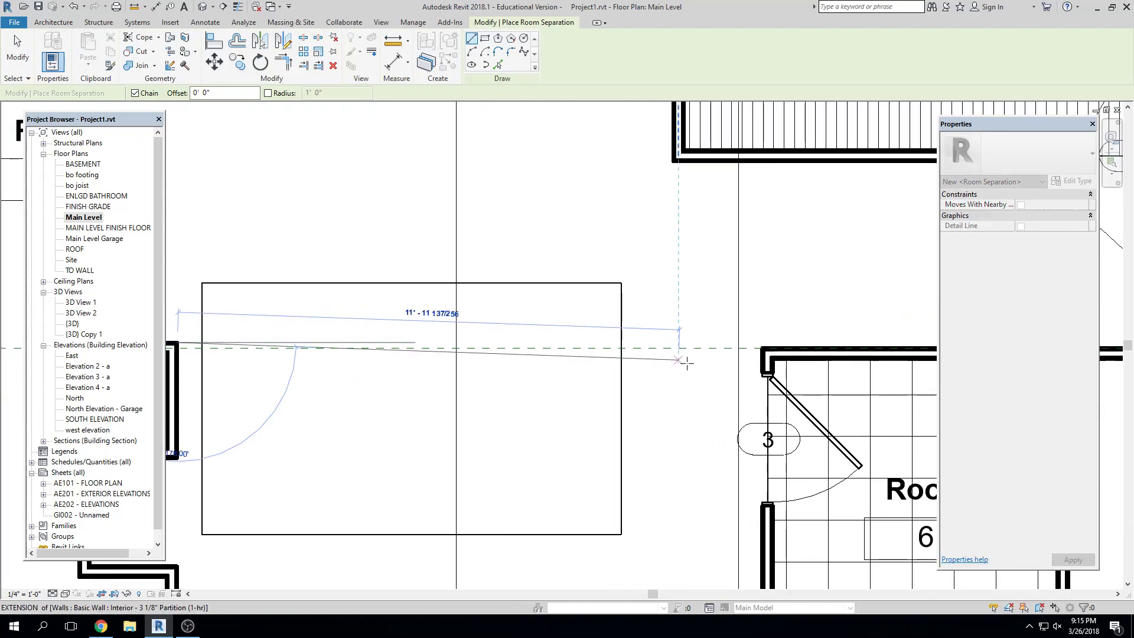
left_click(763, 362)
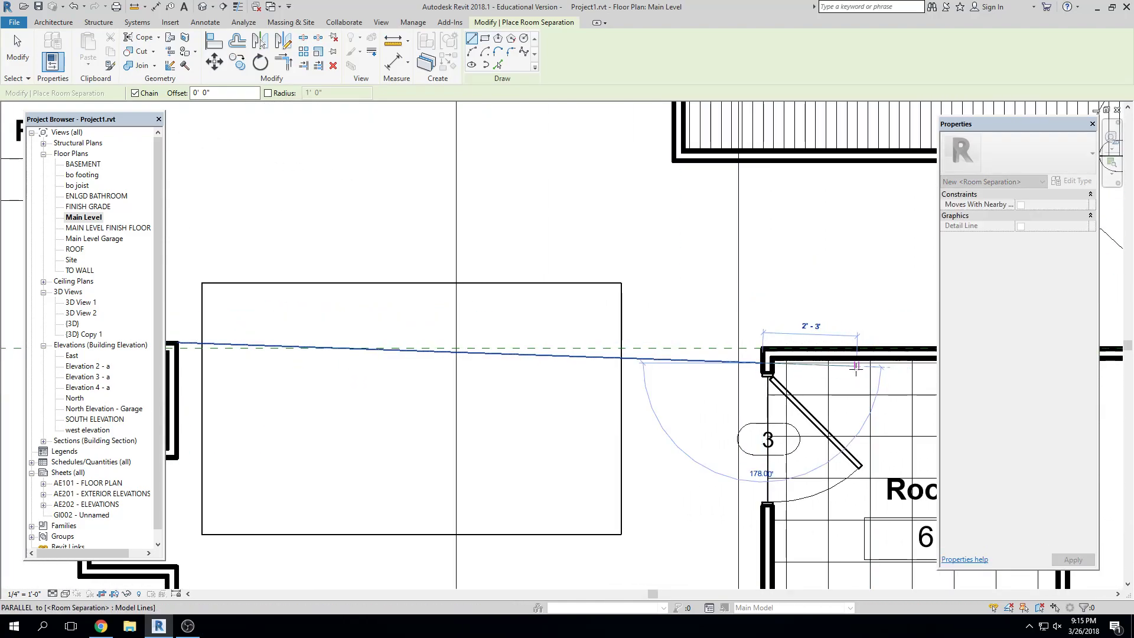
key("Escape")
key("Escape")
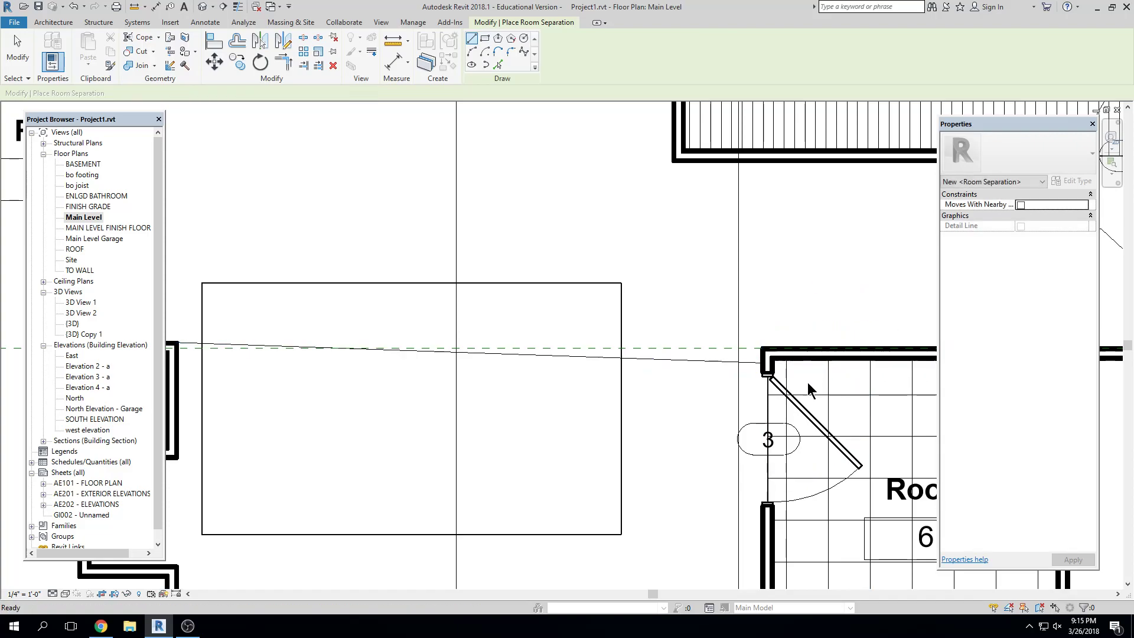
Step: Inspect the room separation line and the area it divides from the open space
left_click(730, 361)
scroll(730, 365, "down", 2)
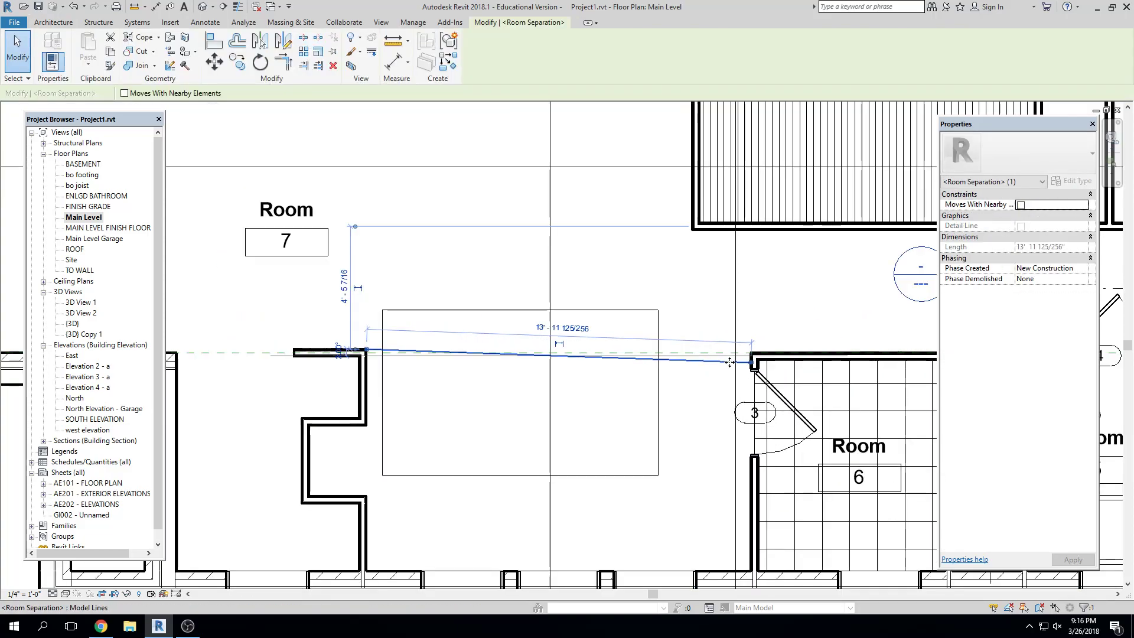
middle_click_drag(640, 406, 688, 359)
scroll(688, 366, "down", 2)
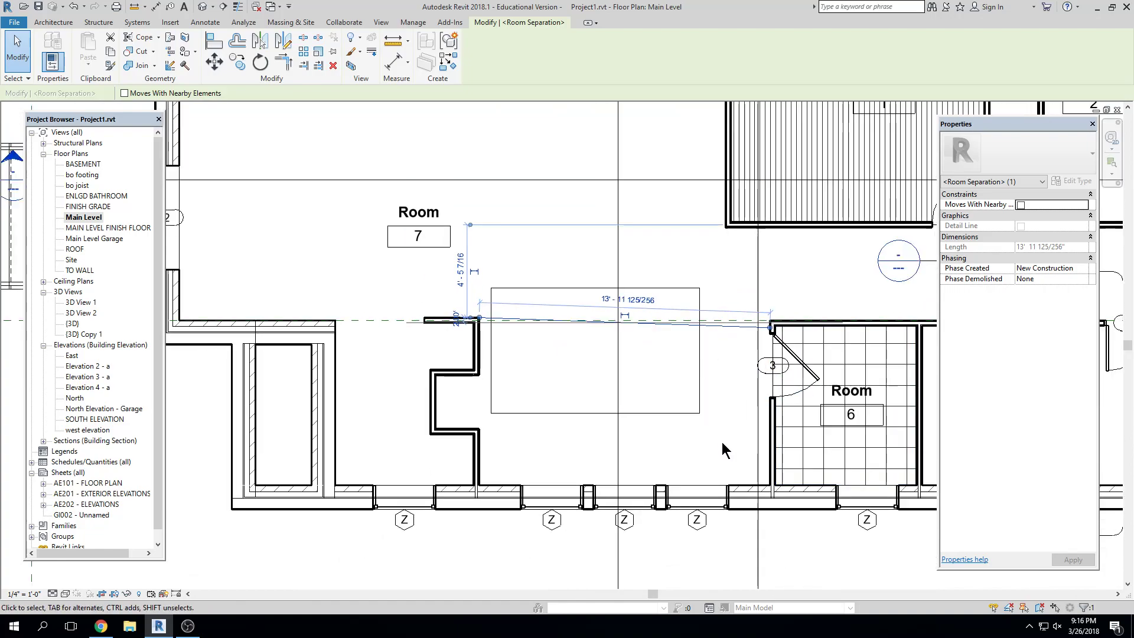
middle_click_drag(724, 433, 719, 401)
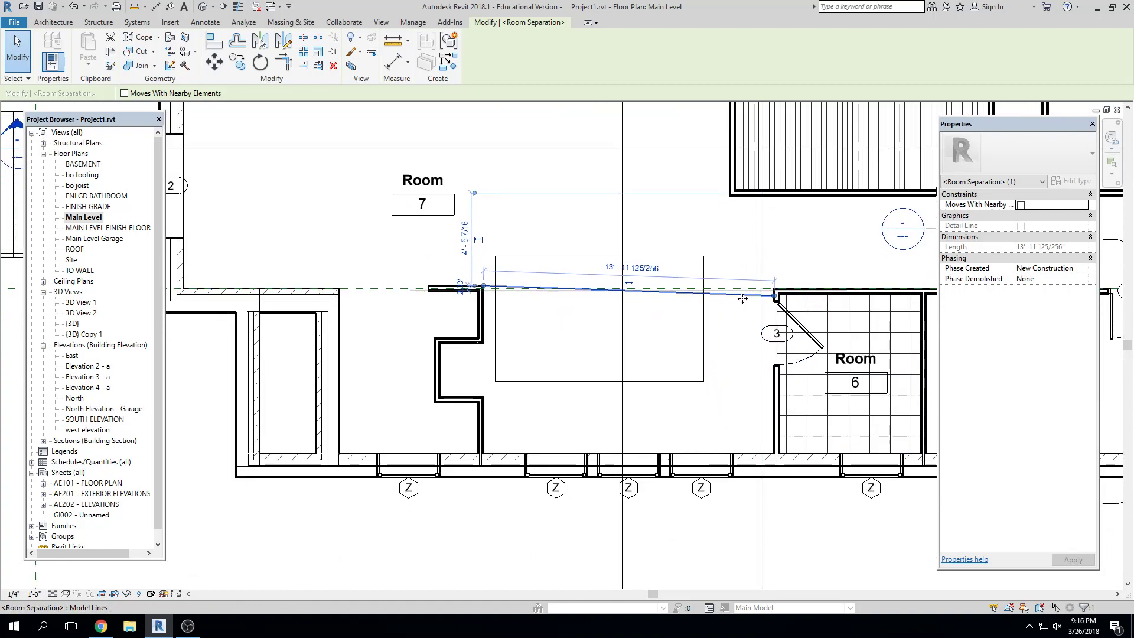
key("Escape")
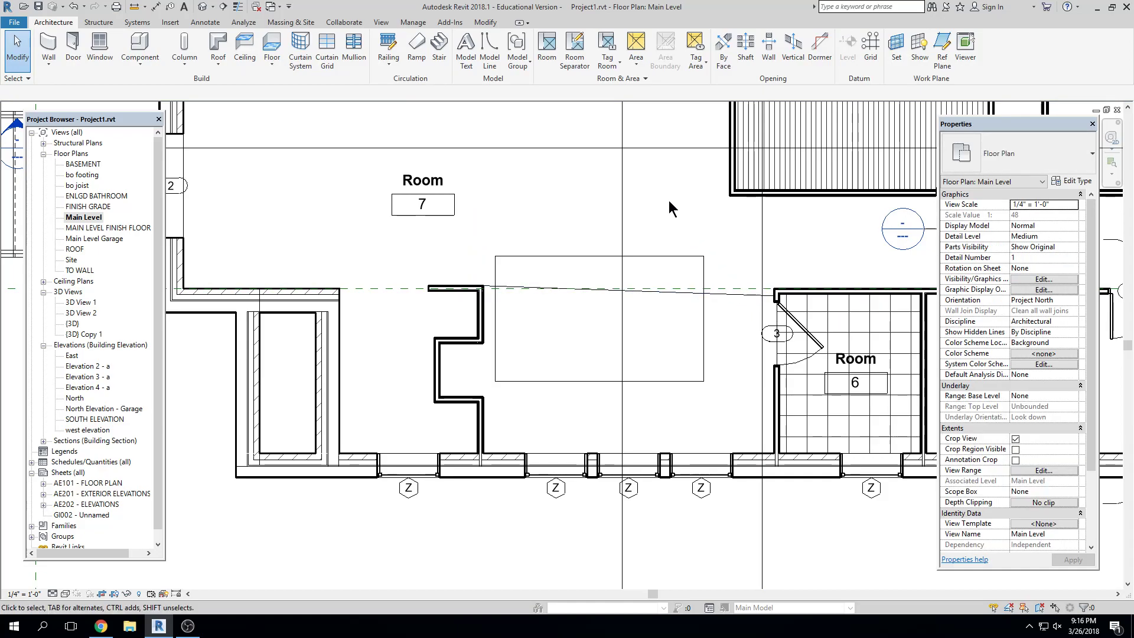
Step: Place a tagged room in the area between the separation line and the window wall beside the tiled room
left_click(547, 53)
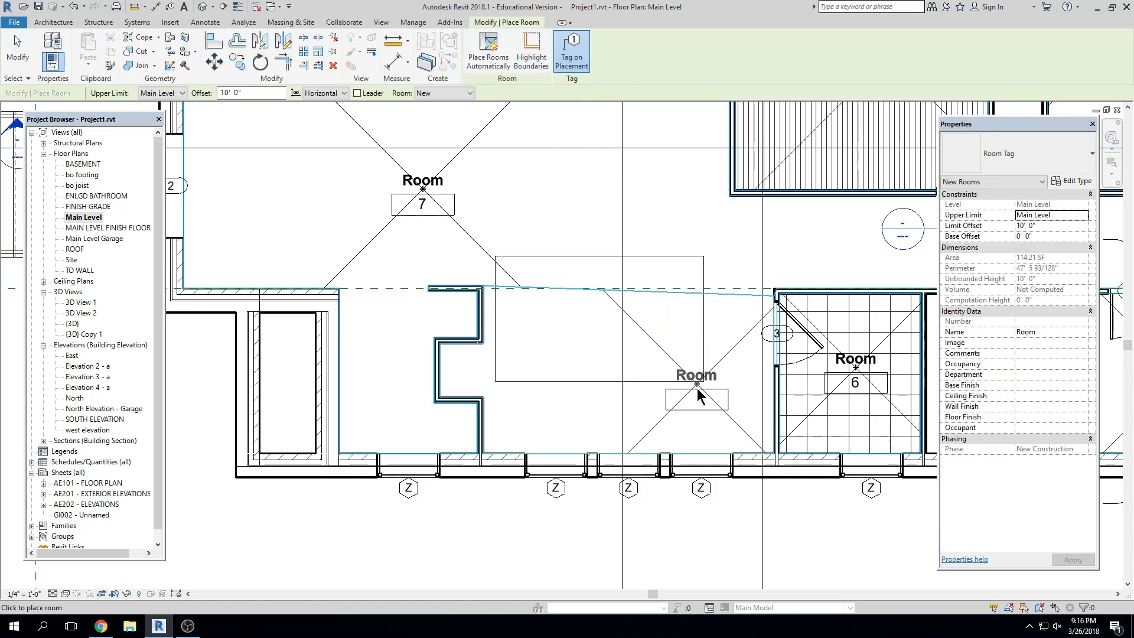
left_click(668, 412)
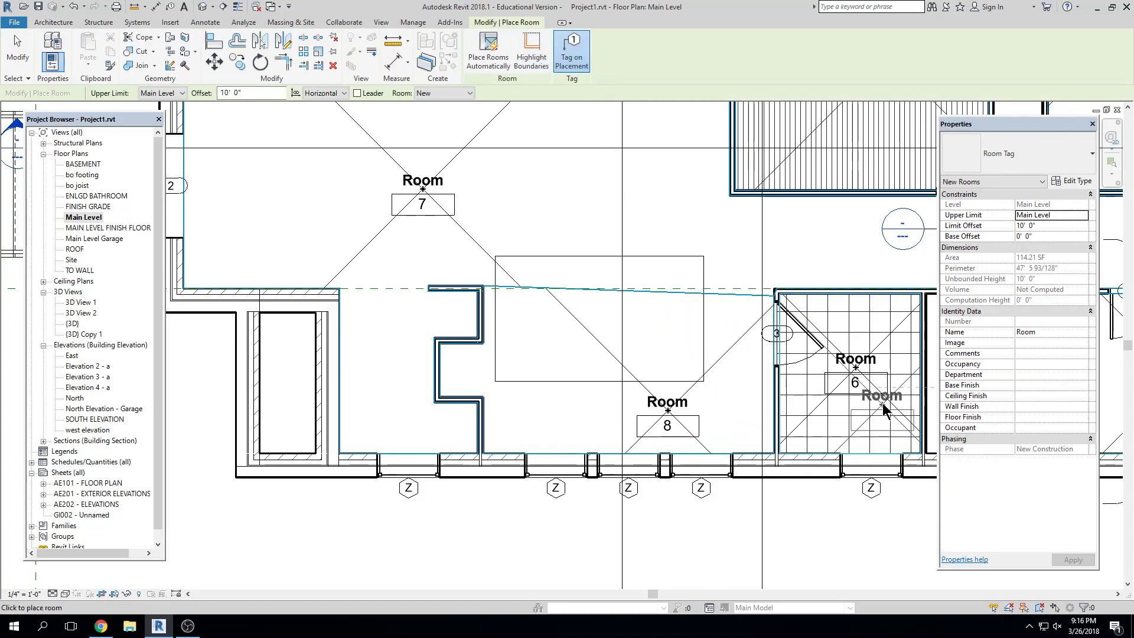
key("Escape")
key("Escape")
scroll(782, 322, "down", 2)
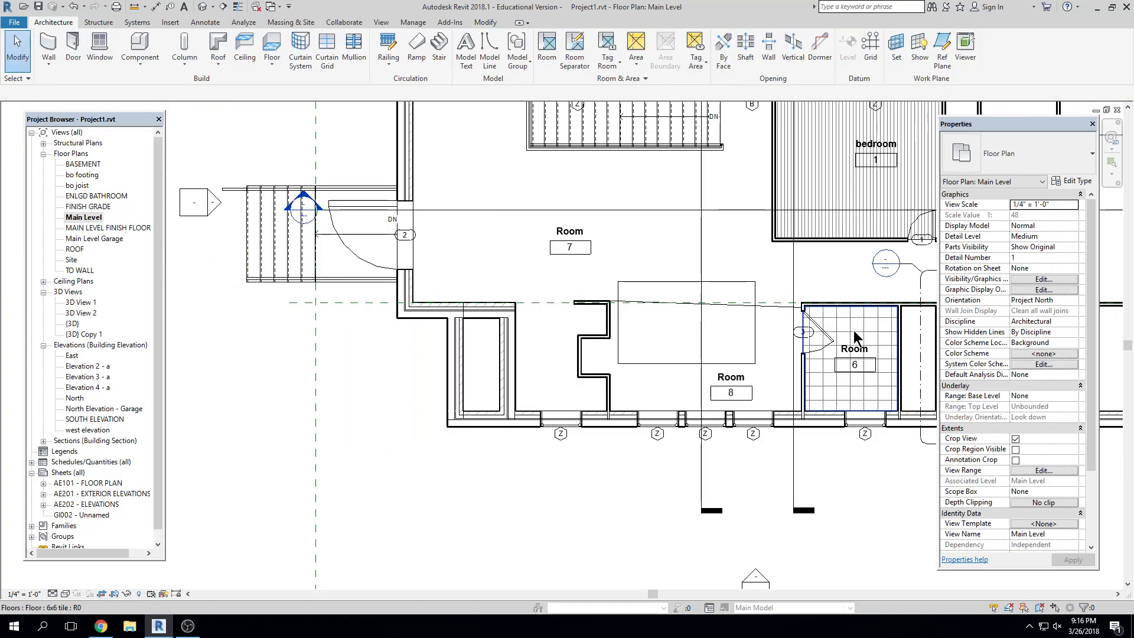
Step: Hide the room separation line element in the Main Level plan view
left_click(781, 310)
right_click(782, 309)
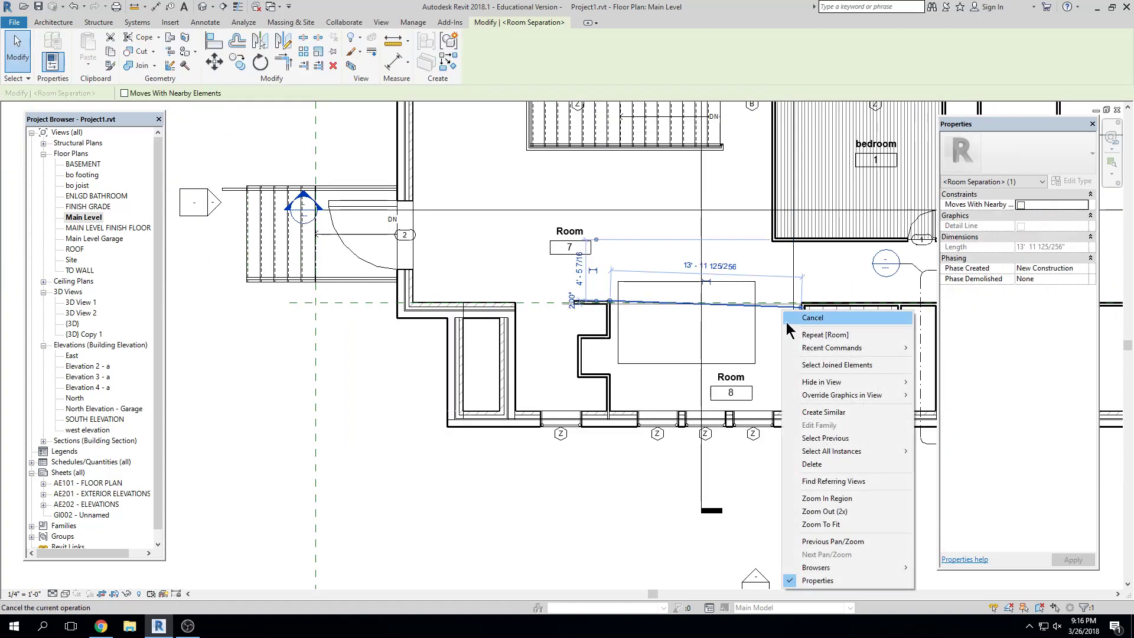
mouse_move(799, 386)
left_click(944, 383)
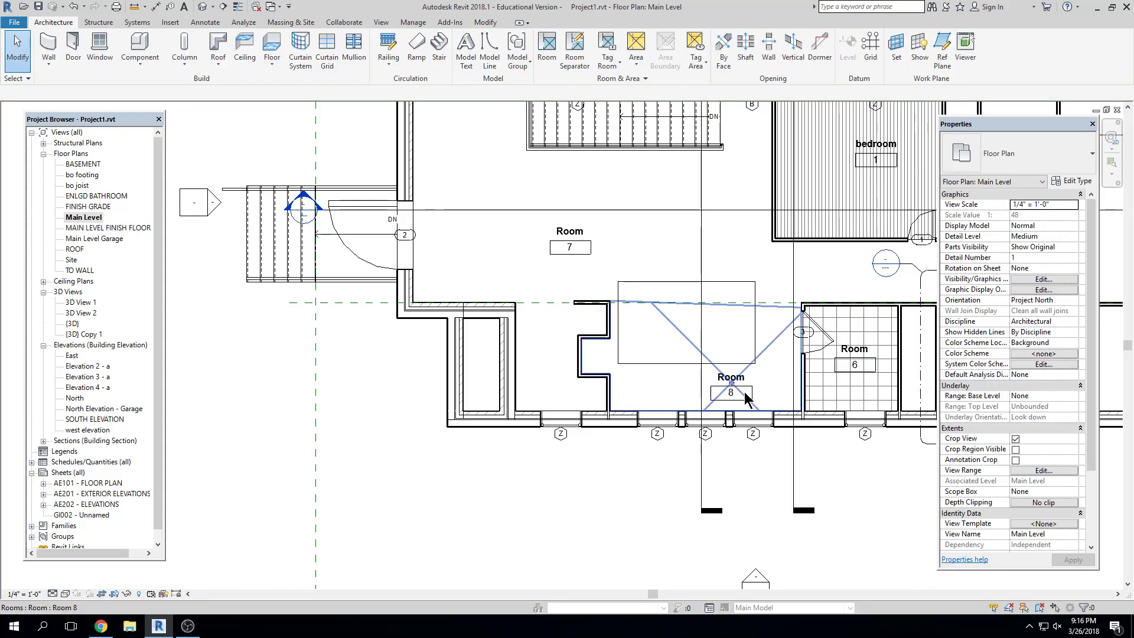
Step: Rename the open room beside the stair as "living room" through its room tag
scroll(733, 390, "down", 1)
middle_click_drag(726, 395, 527, 396)
left_click(414, 279)
scroll(415, 279, "up", 1)
left_click(417, 273)
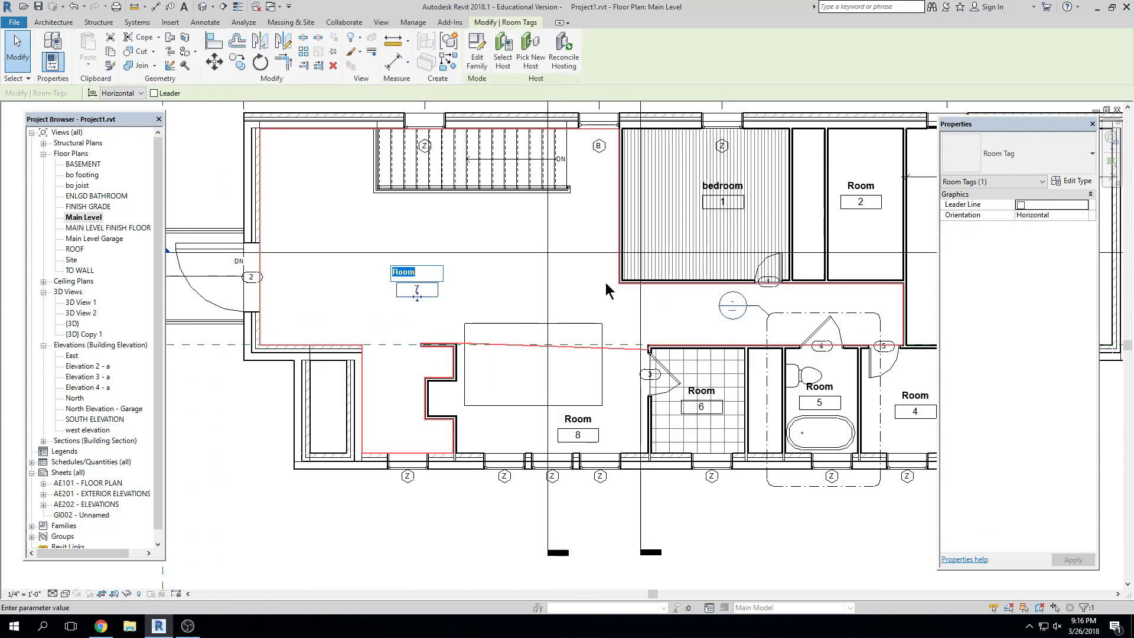
key("BackSpace")
type("livi")
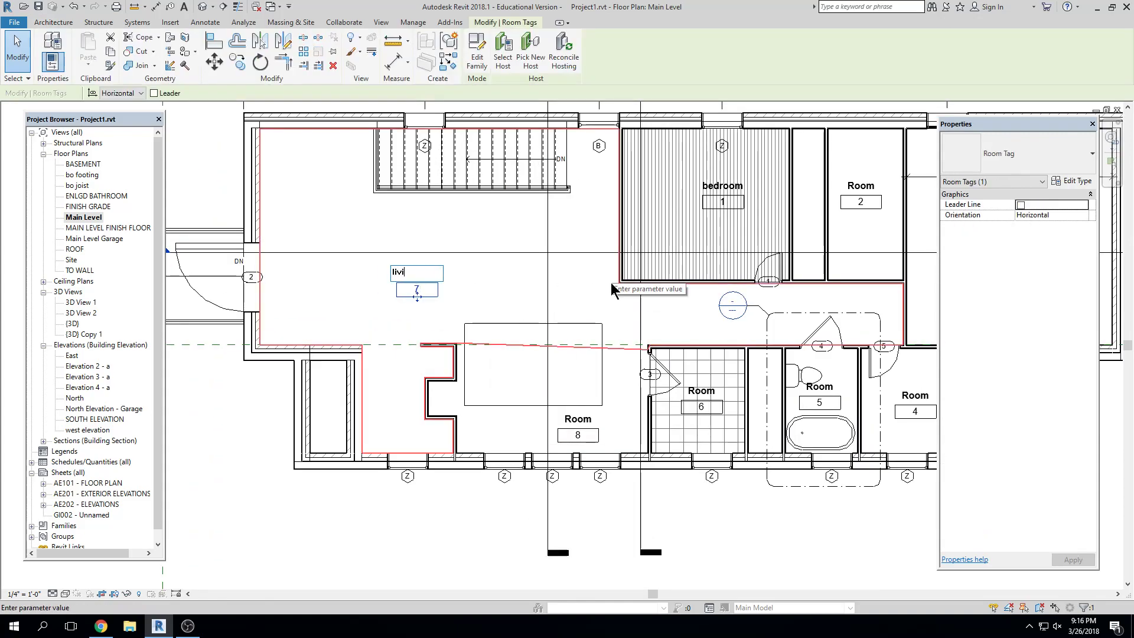
type("ng room")
key("Return")
Step: Set the living room's number to 007
scroll(414, 290, "up", 2)
left_click(412, 288)
type("007")
key("Return")
Step: Set the bedroom's room number to 001 through its tag
middle_click_drag(587, 254, 495, 285)
left_click(724, 186)
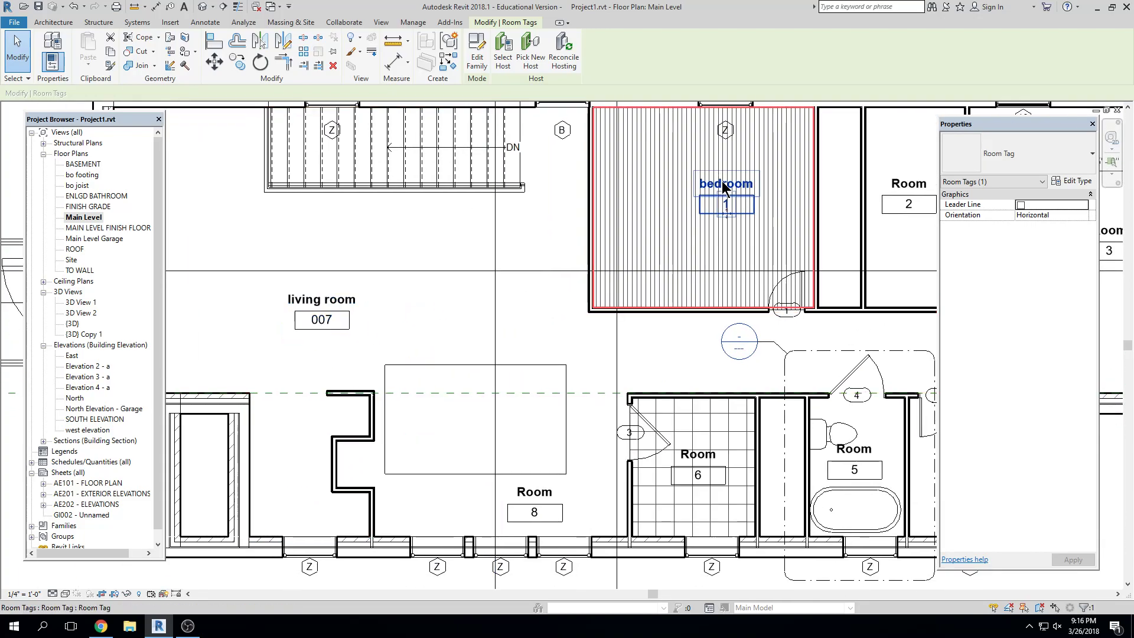
left_click(726, 204)
type("001")
Step: Rename the narrow room between the bedroom closet and the large end room as "bath" and number it 002
middle_click_drag(727, 205, 563, 248)
left_click(746, 228)
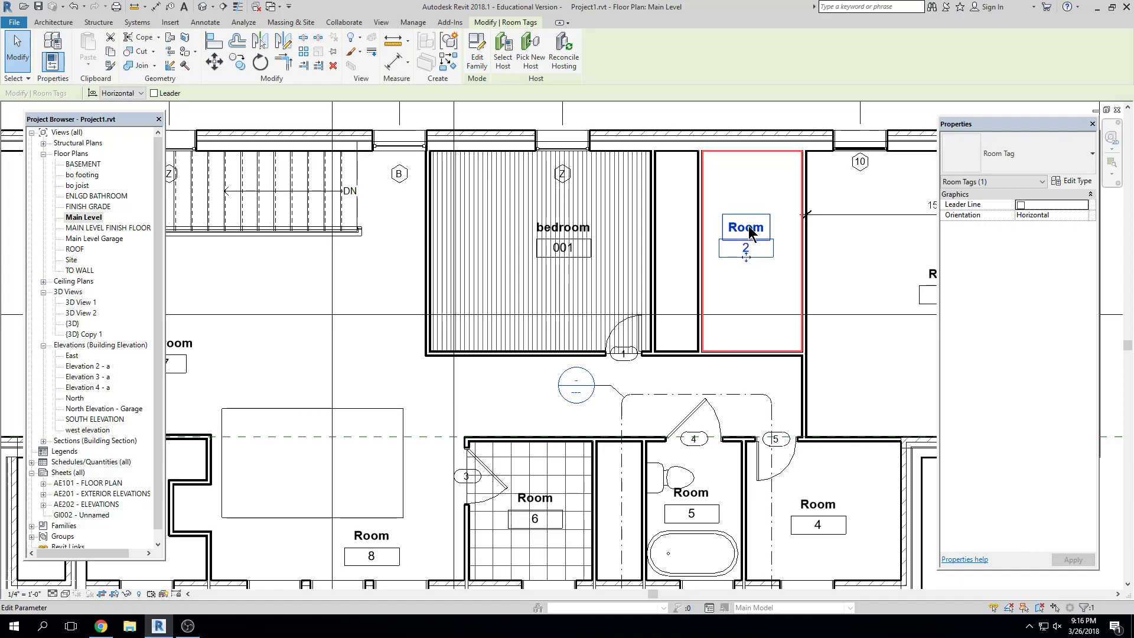
left_click(748, 228)
type("bath")
key("Return")
left_click(747, 243)
key("Return")
Step: Rename the large end room as "master bedroom" through its room tag
middle_click_drag(731, 253, 575, 249)
left_click(788, 268)
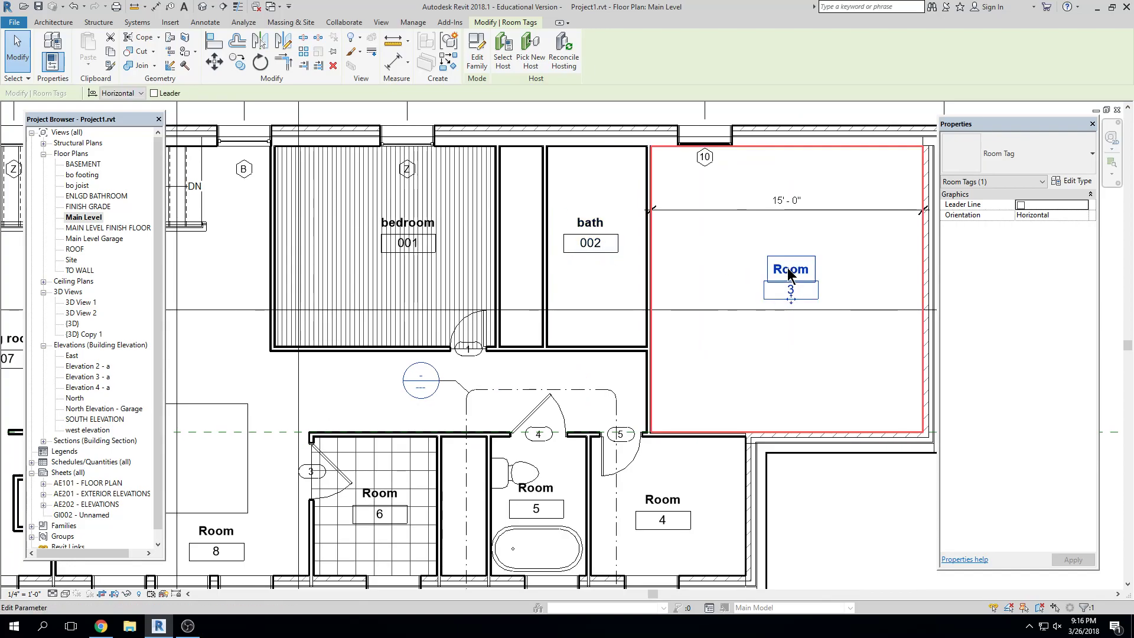
left_click(788, 269)
type("master")
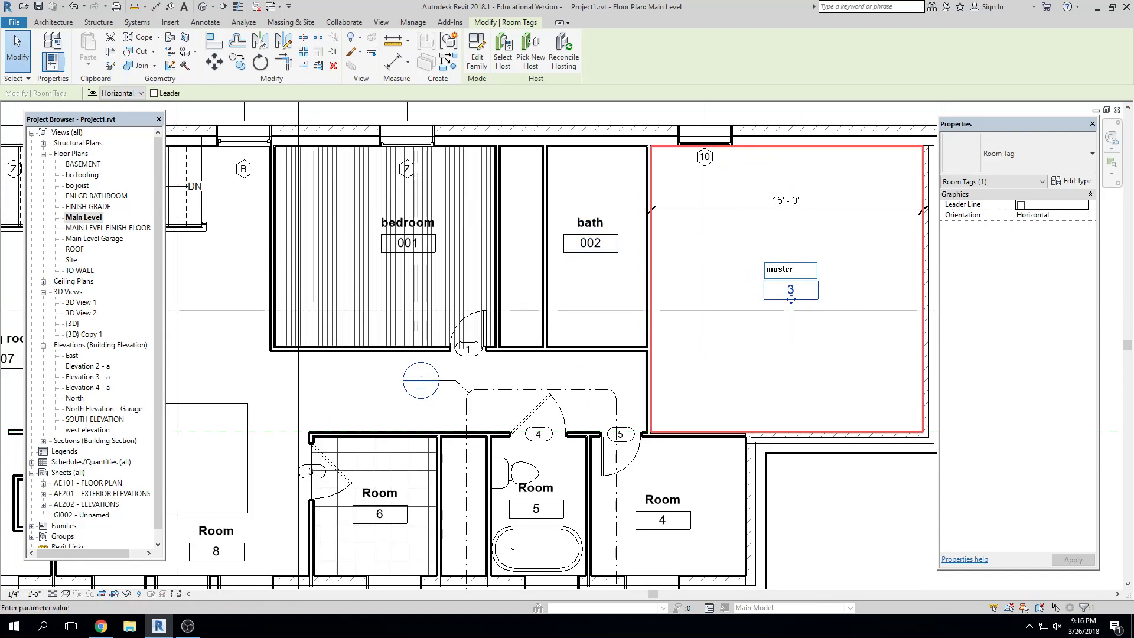
type(" bedroom")
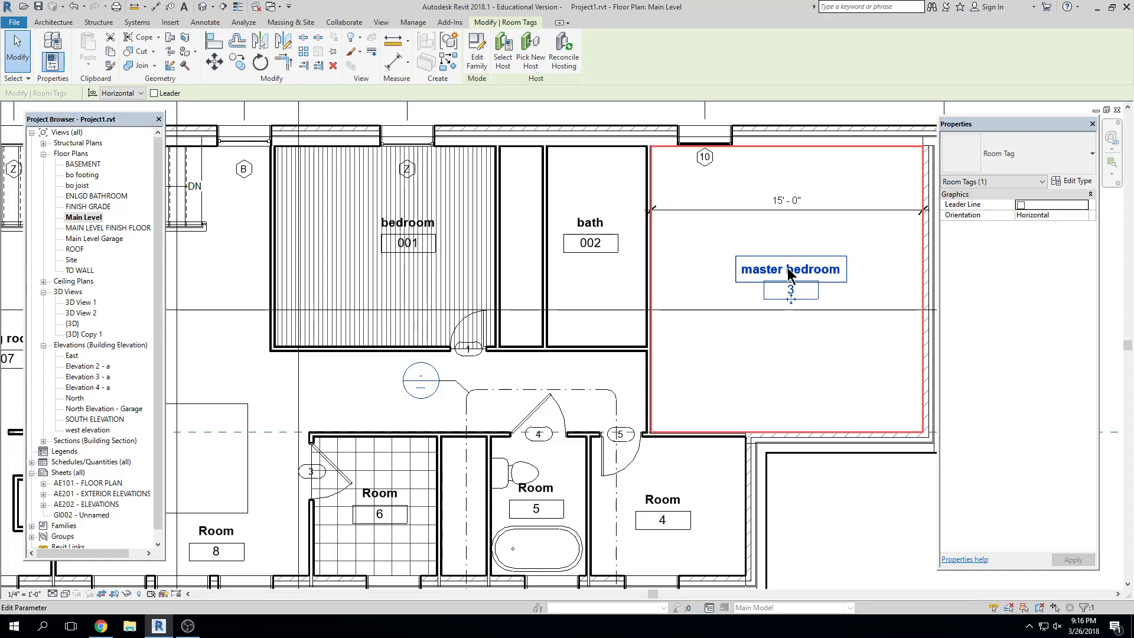
Step: Set the master bedroom's room number to 003 through its tag
left_click(783, 289)
type("0")
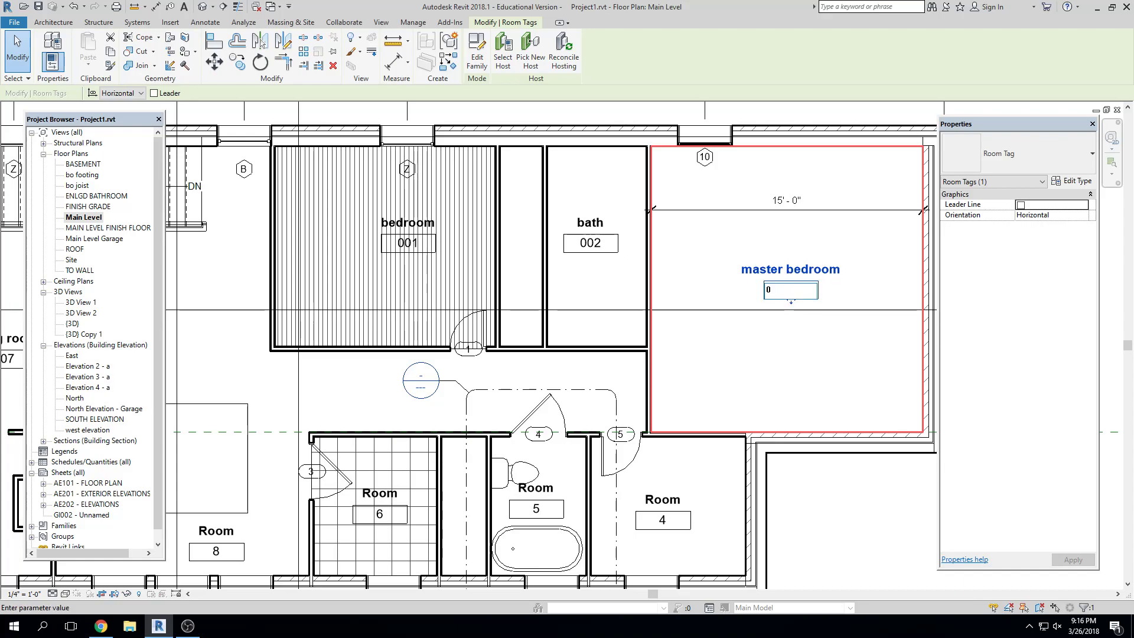
type("02")
key("Return")
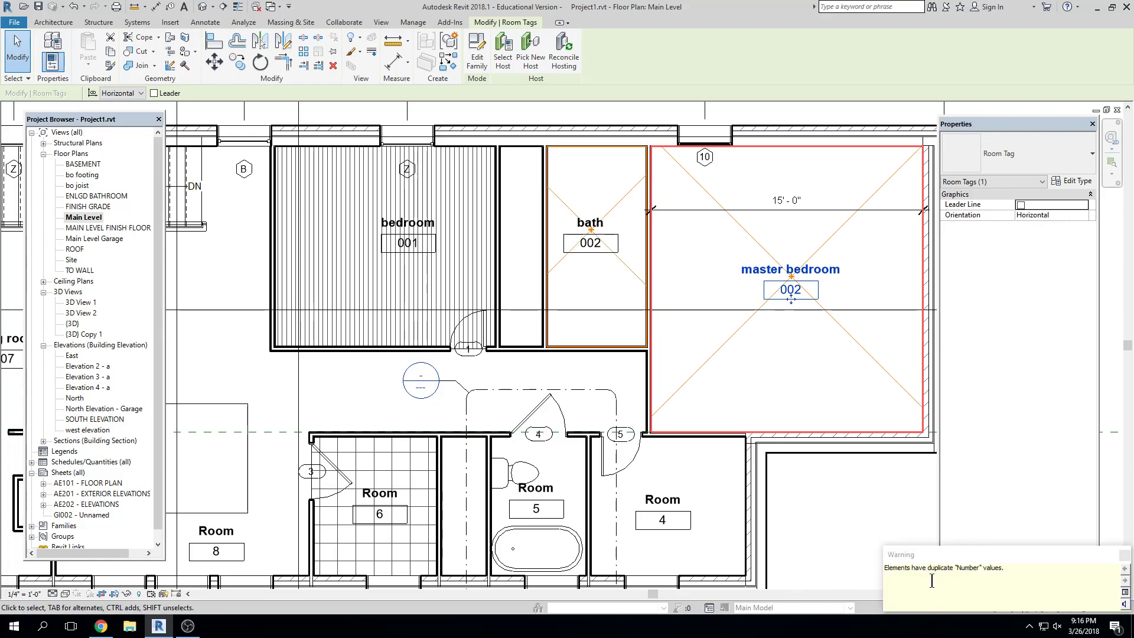
left_click(795, 291)
type("003")
key("Return")
Step: Rename the small end room below the master bedroom as "bedroom" and number it 004
left_click(692, 453)
left_click(692, 452)
type("bedroom")
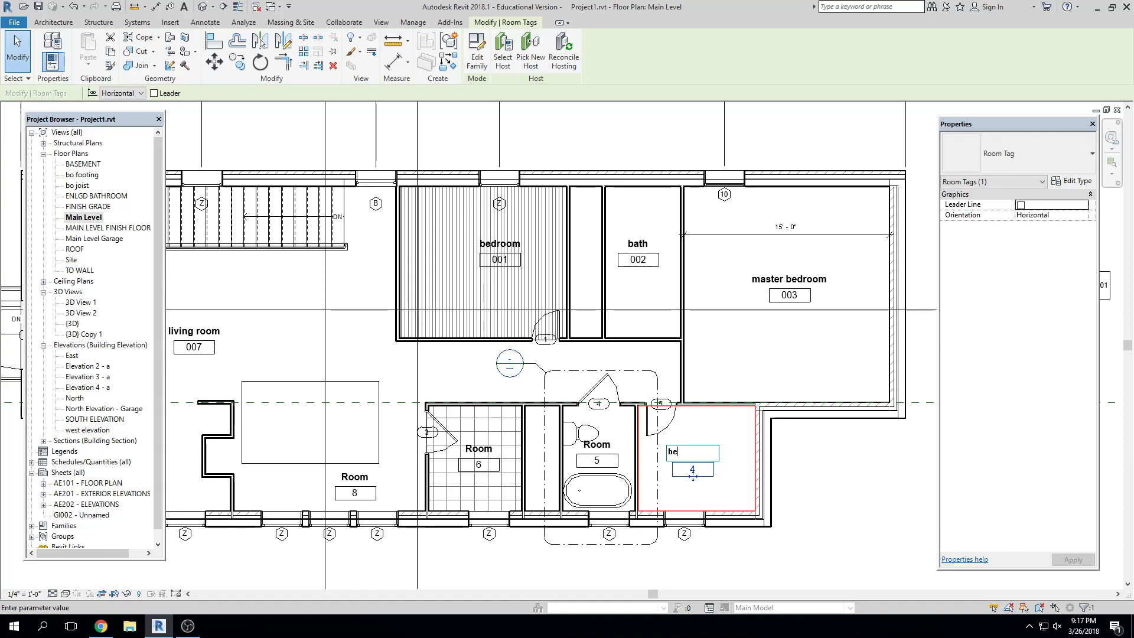
key("Return")
left_click(692, 469)
type("004")
key("Return")
Step: Rename the room with the tub and toilet as "bath" and number it 005
left_click(597, 444)
left_click(597, 444)
type("bath")
key("Return")
scroll(595, 465, "up", 2)
left_click(591, 462)
type("005")
key("Return")
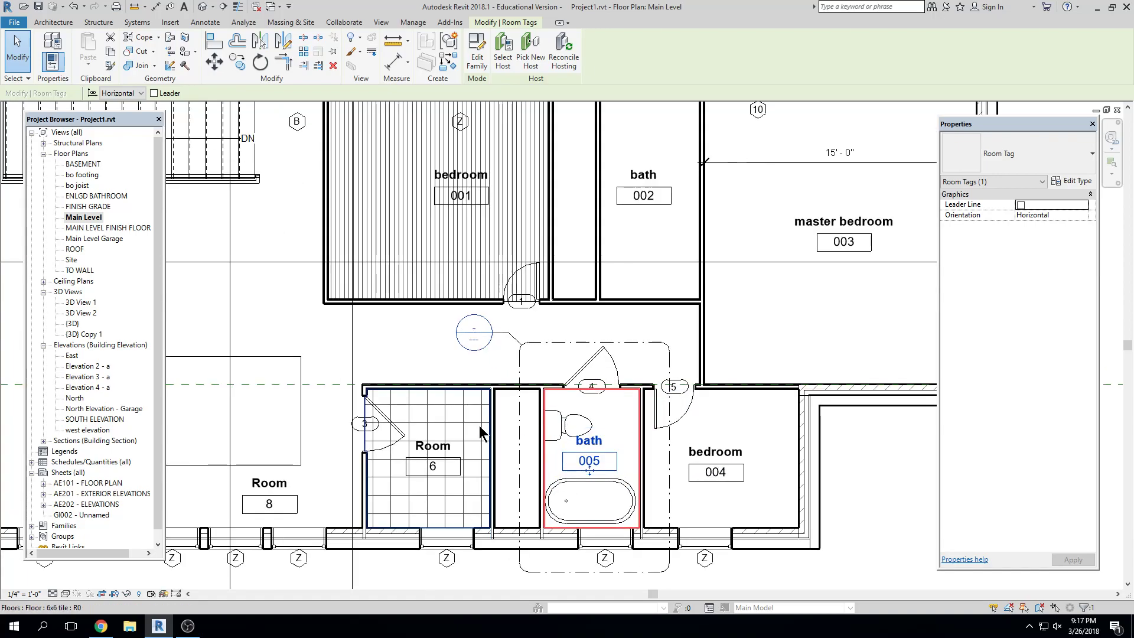
Step: Rename the tile-floored room as "laundry" and number it 006
middle_click_drag(432, 431, 612, 412)
scroll(612, 413, "up", 1)
left_click(613, 444)
left_click(613, 430)
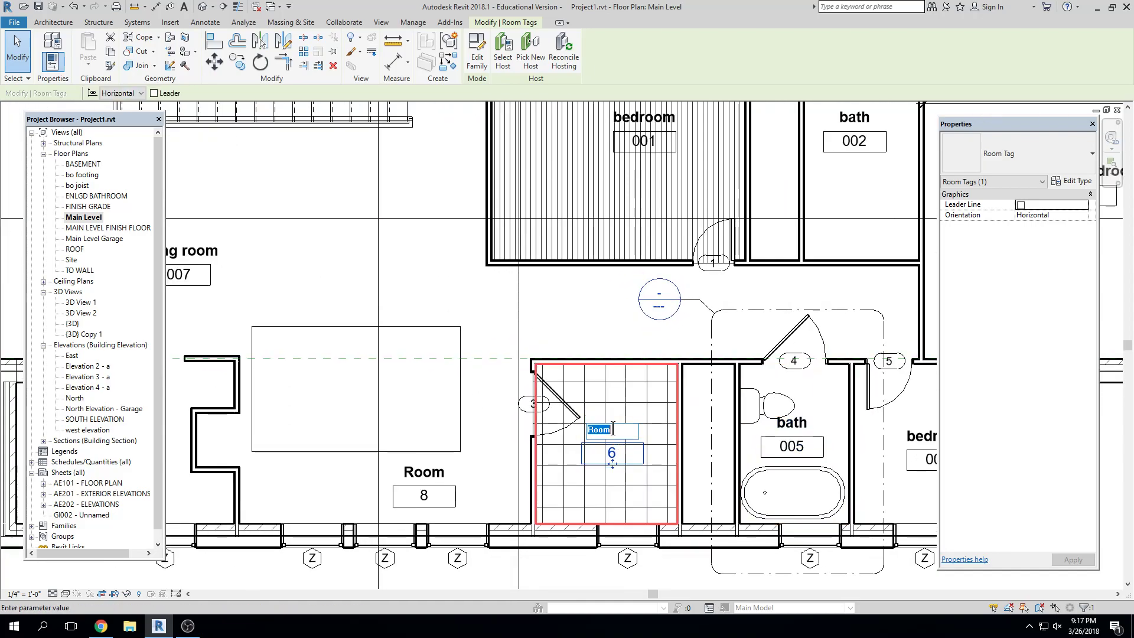
type("laund")
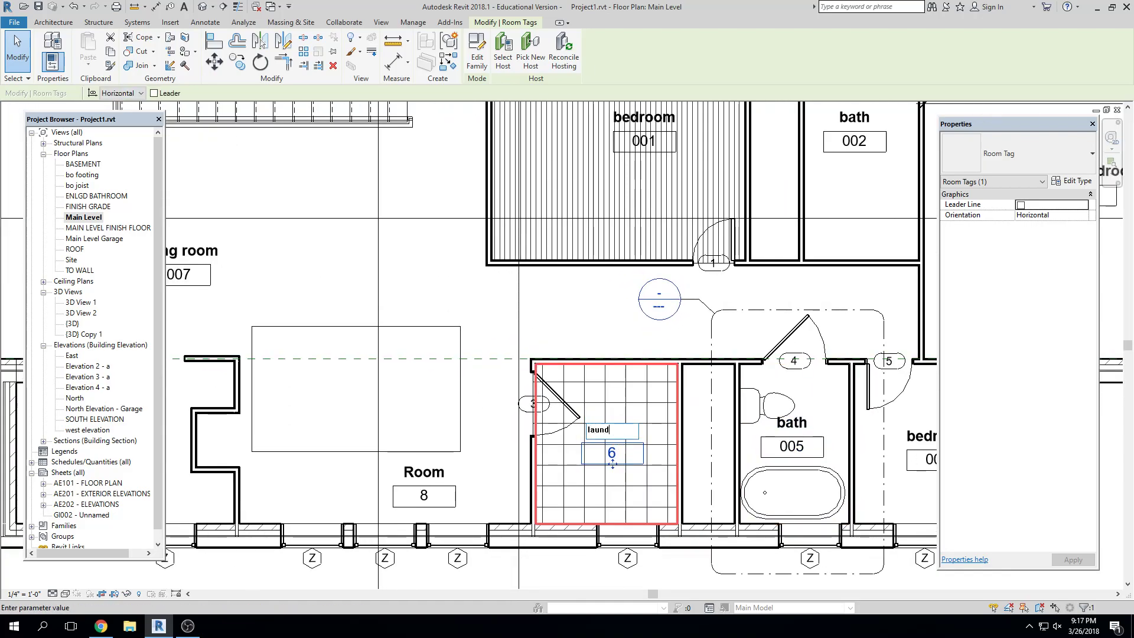
type("ry")
key("Return")
left_click(612, 453)
type("006")
key("Return")
Step: Rename the open room between the living room and the window wall as "kitchen"
middle_click_drag(355, 486, 543, 464)
left_click(612, 450)
left_click(611, 450)
type("kitchen")
key("Return")
Step: Set the kitchen's room number to 008 through its tag
left_click(612, 473)
type("007")
key("Return")
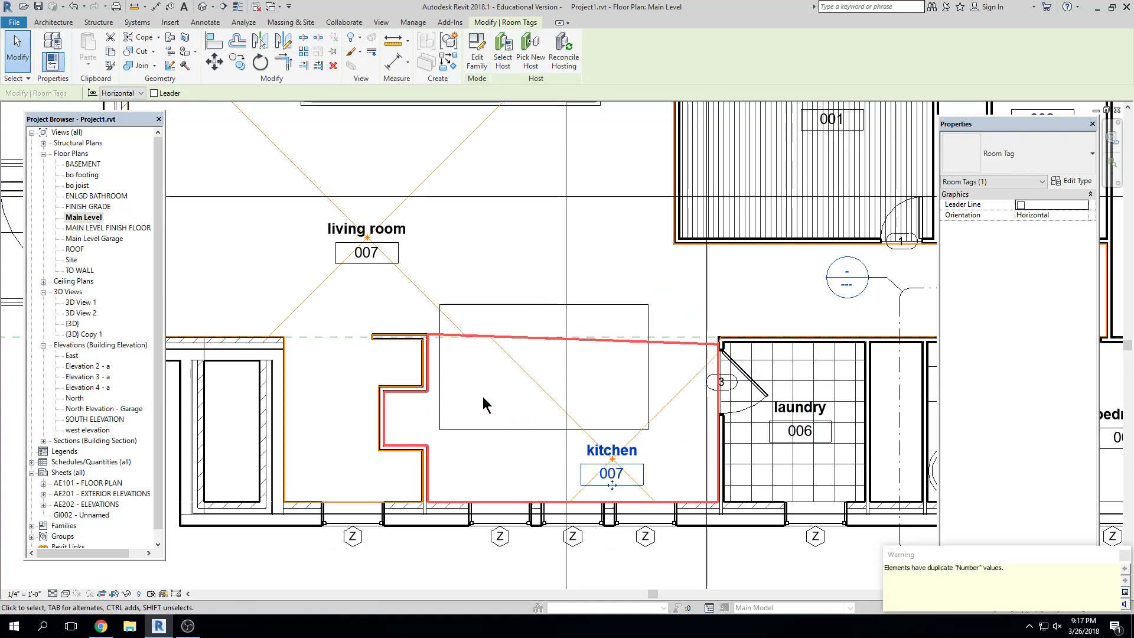
key("Escape")
left_click(616, 474)
left_click(612, 473)
type("008")
key("Return")
key("Escape")
Step: Delete the master bedroom's room tag and place a new room tag on that room
middle_click(617, 460)
middle_click(617, 461)
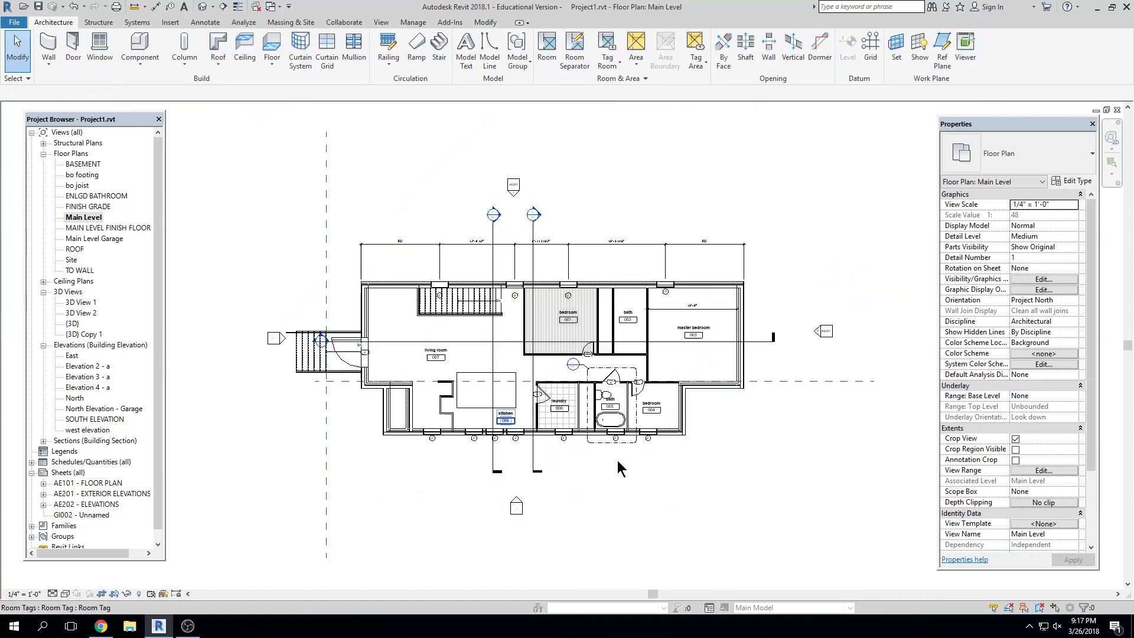
middle_click_drag(591, 490, 604, 483)
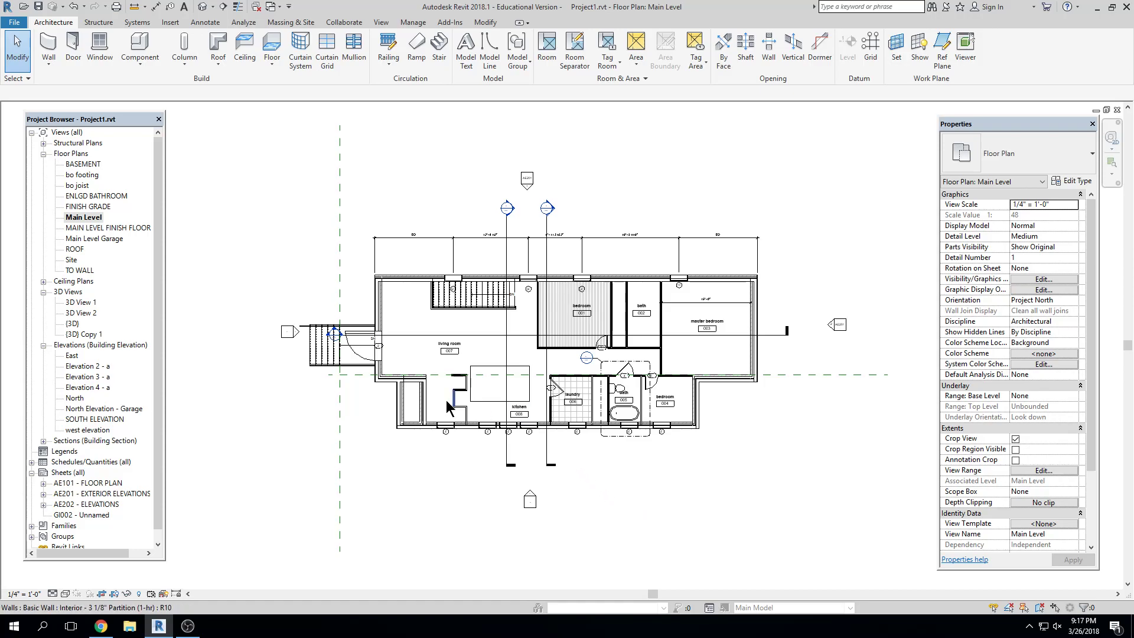
middle_click_drag(758, 240, 744, 247)
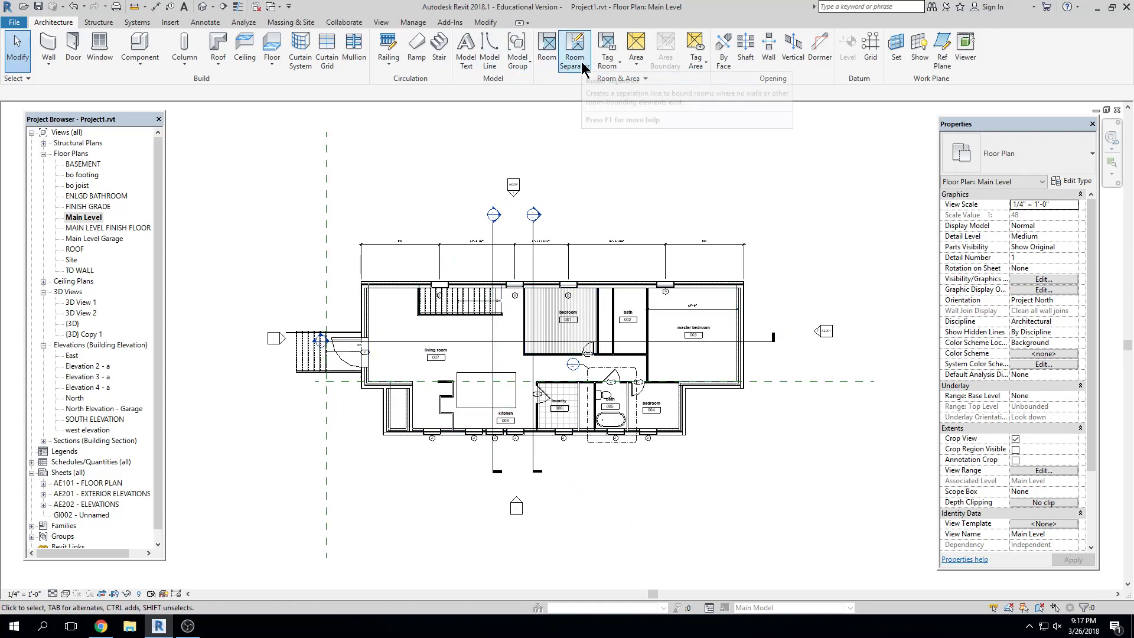
scroll(641, 331, "up", 3)
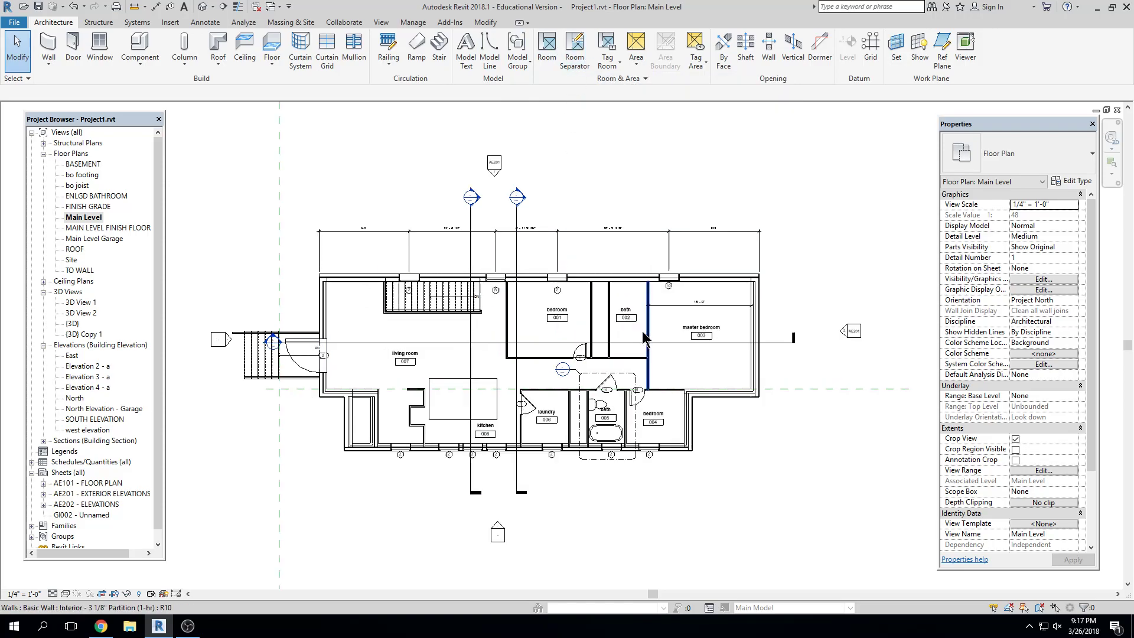
left_click(721, 337)
key("Delete")
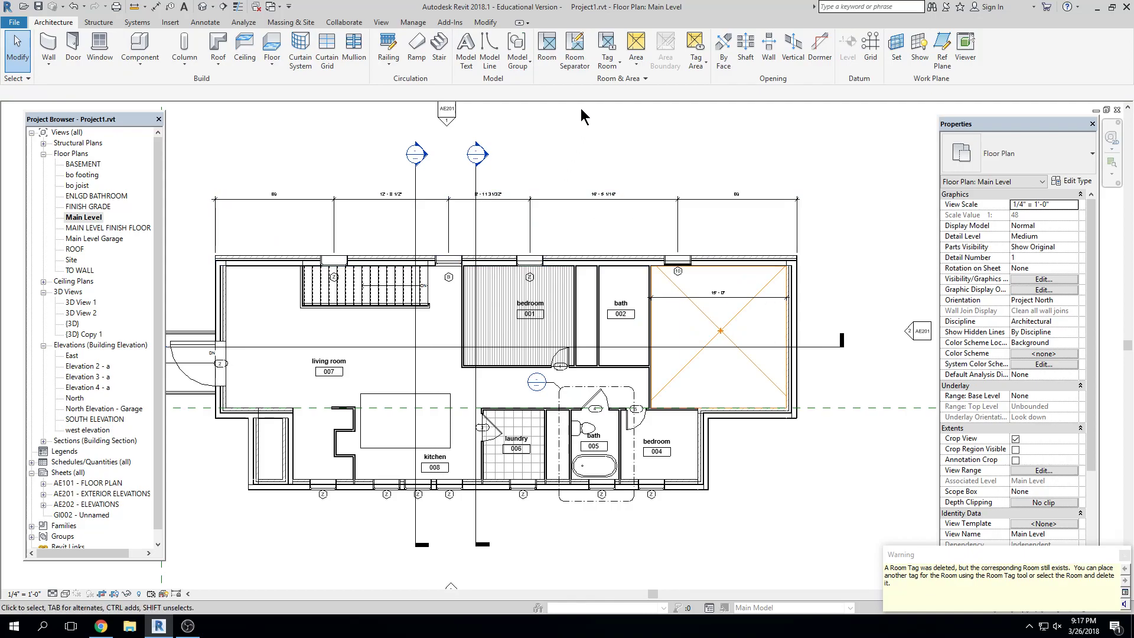
left_click(608, 63)
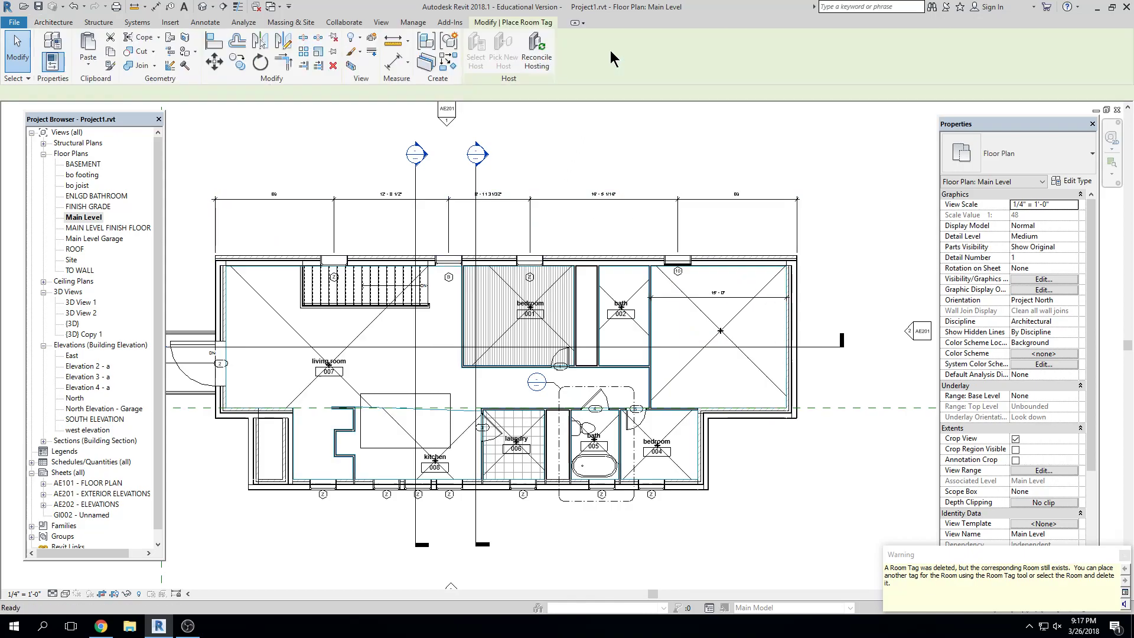
left_click(722, 332)
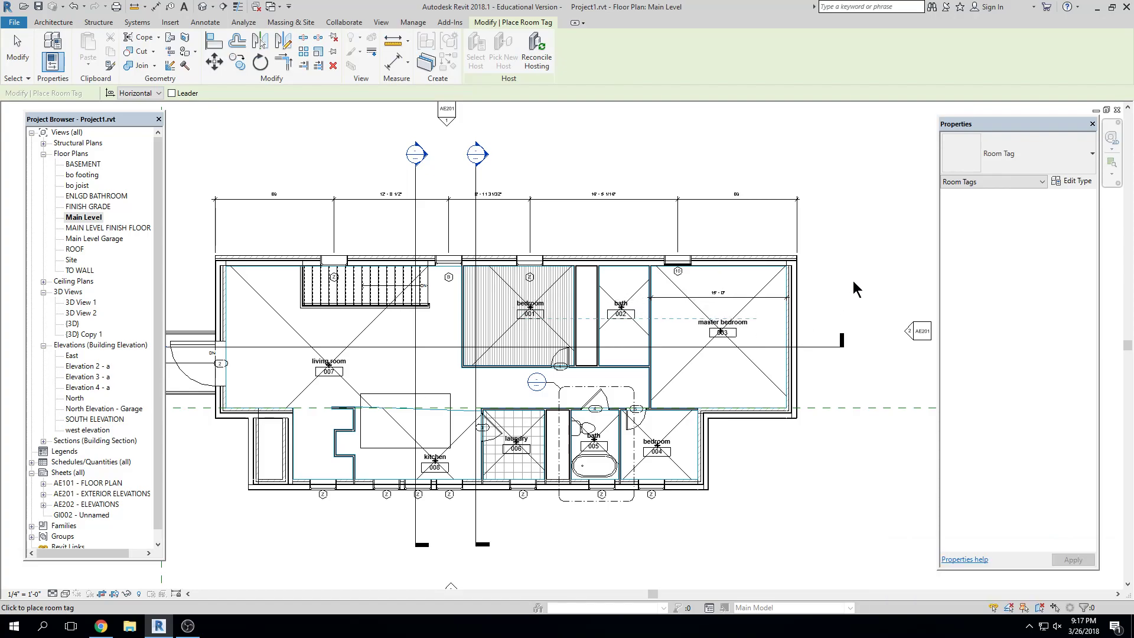
key("Escape")
key("Escape")
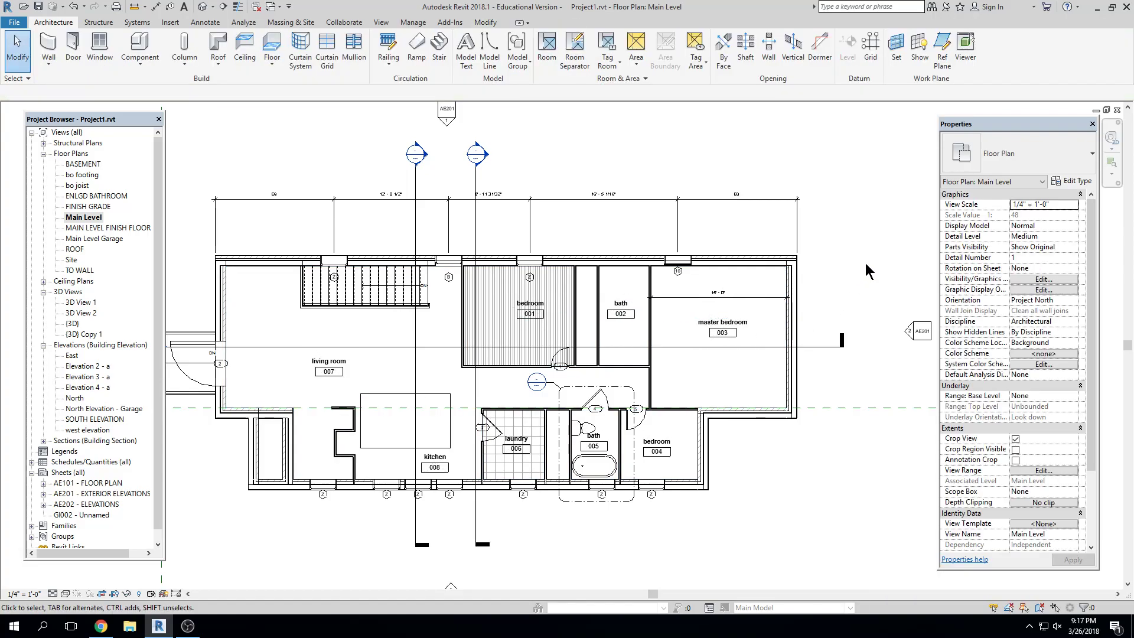
key("z")
key("f")
scroll(836, 234, "down", 3)
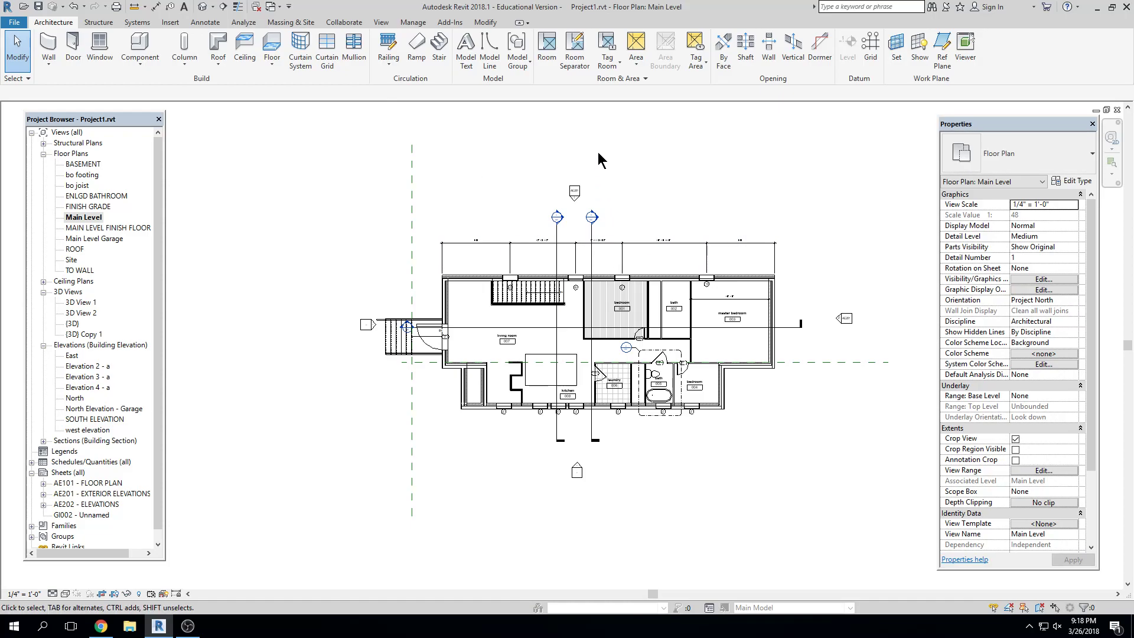
middle_click_drag(541, 180, 477, 180)
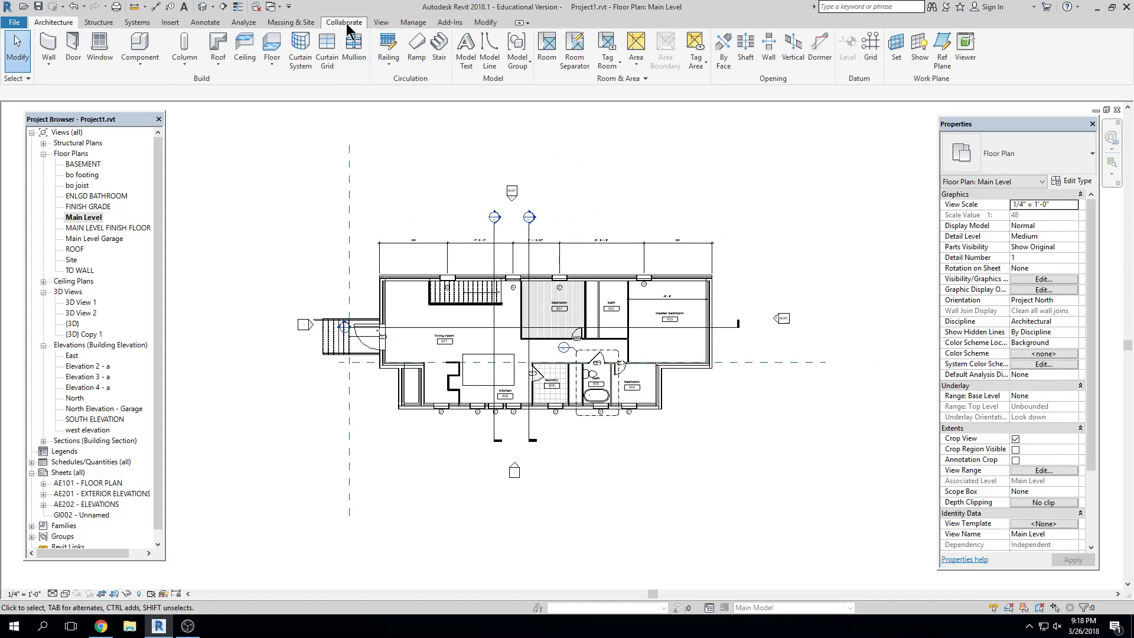
left_click(315, 25)
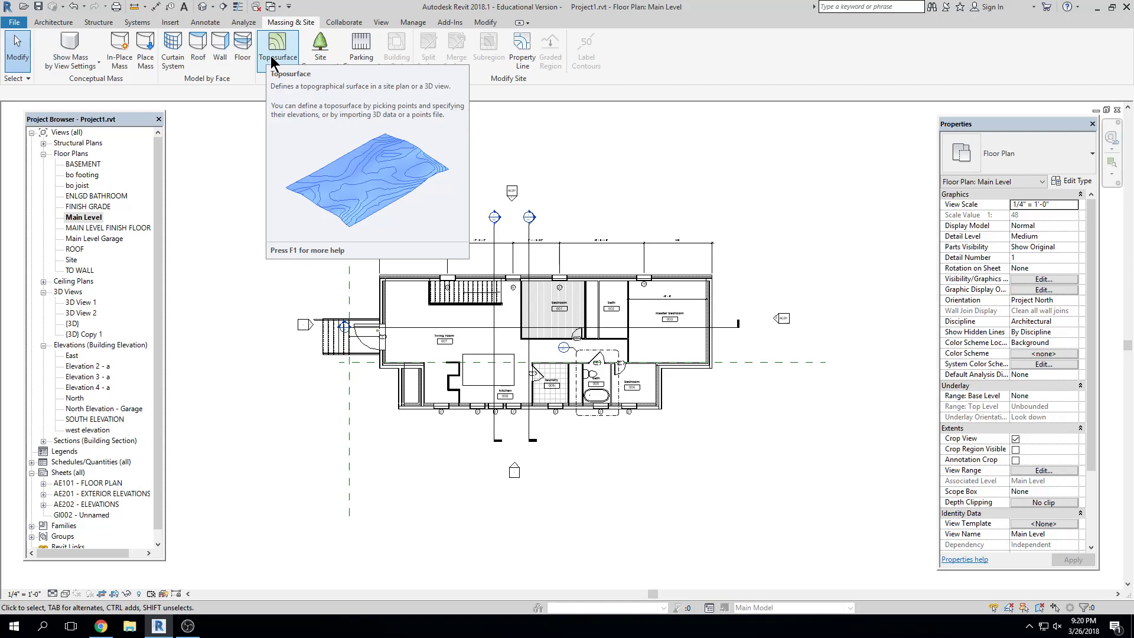
left_click(275, 59)
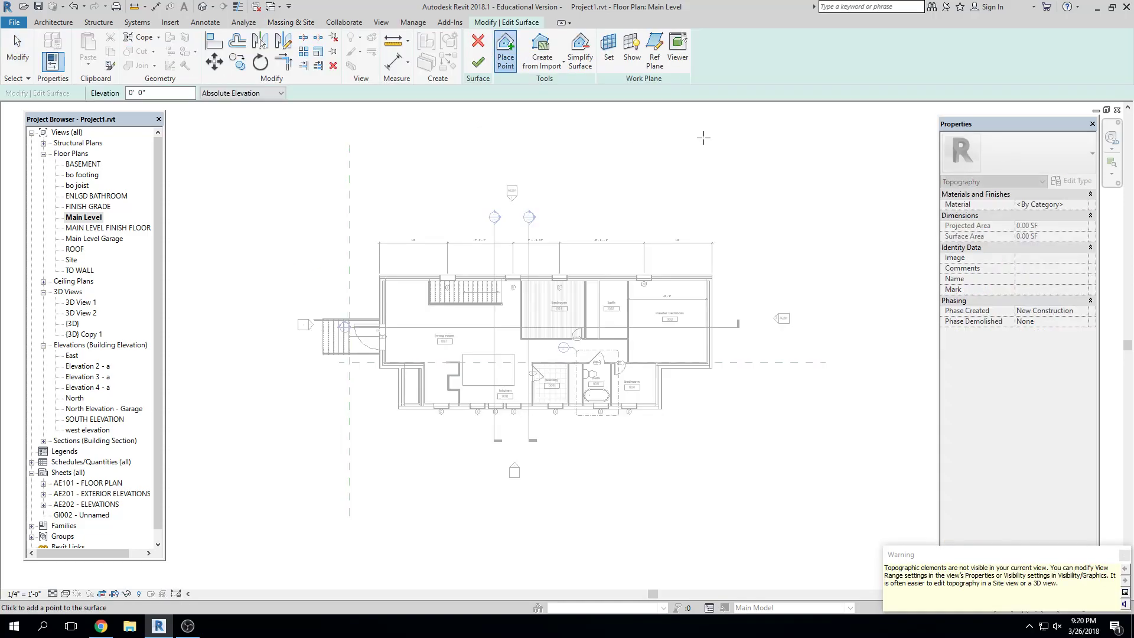
middle_click_drag(686, 301, 667, 235)
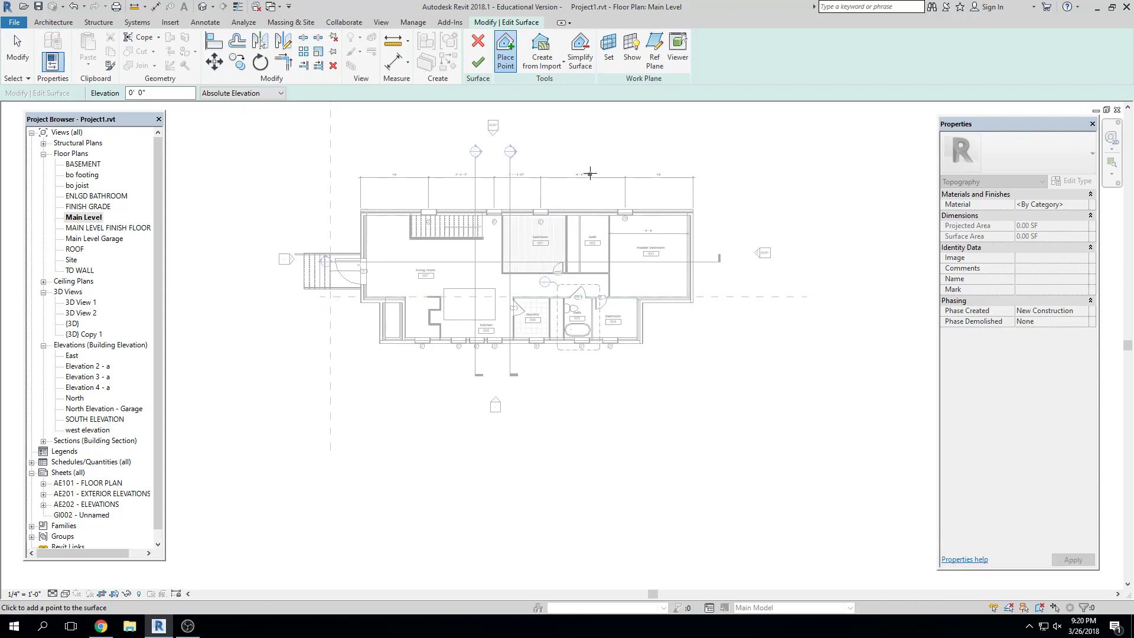
key("Escape")
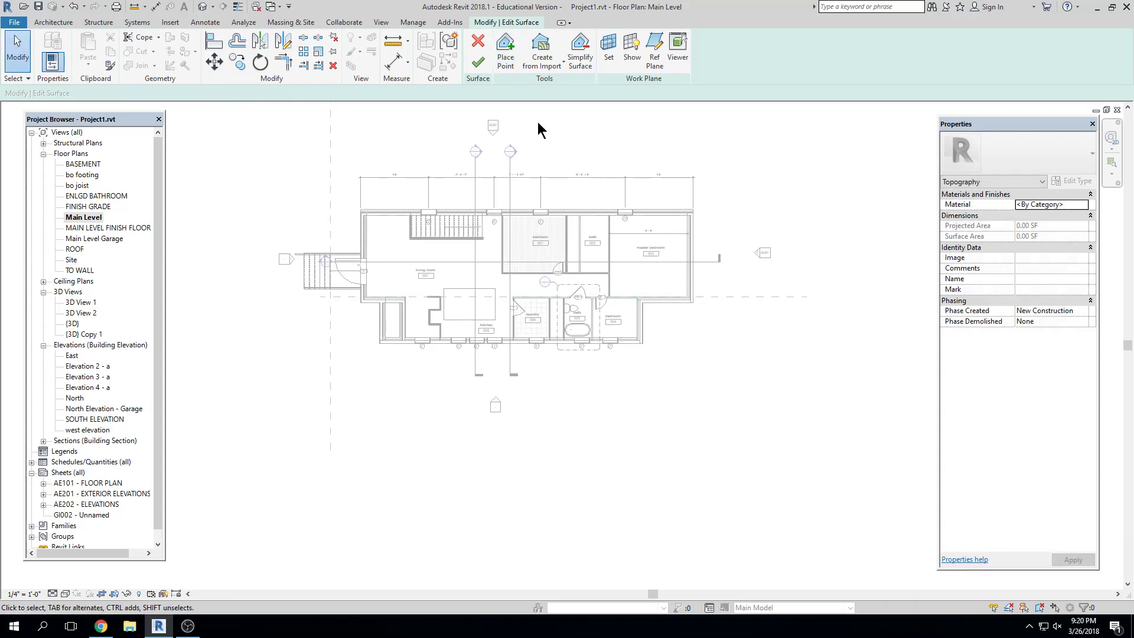
left_click(480, 61)
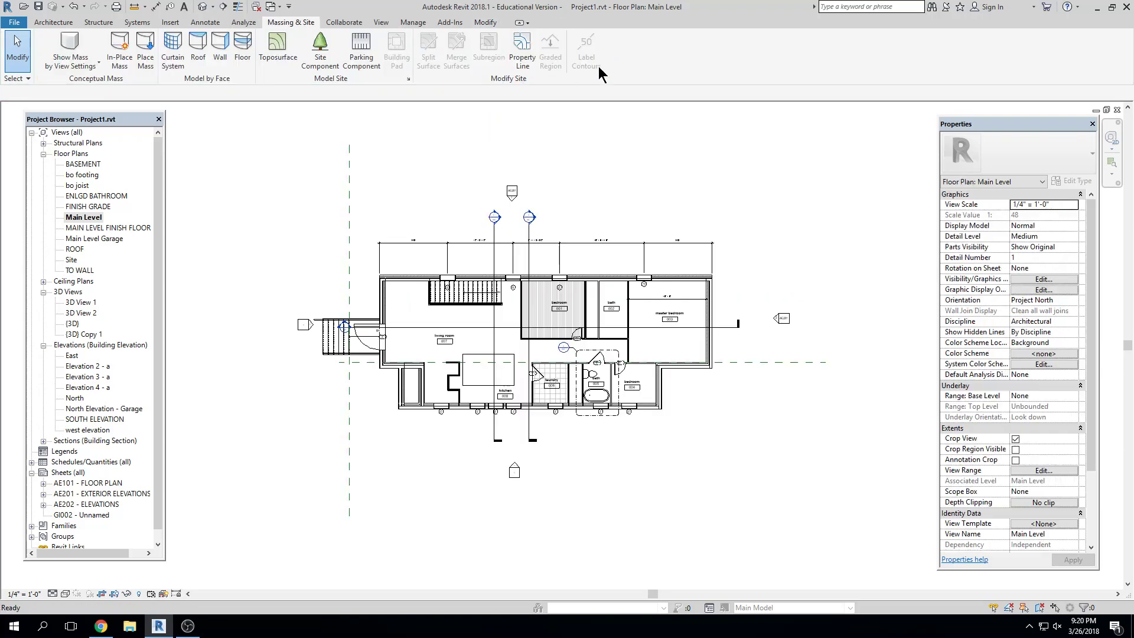
Step: Open the Site floor plan and set its view scale to 1/4" = 1'-0"
double_click(90, 206)
double_click(72, 260)
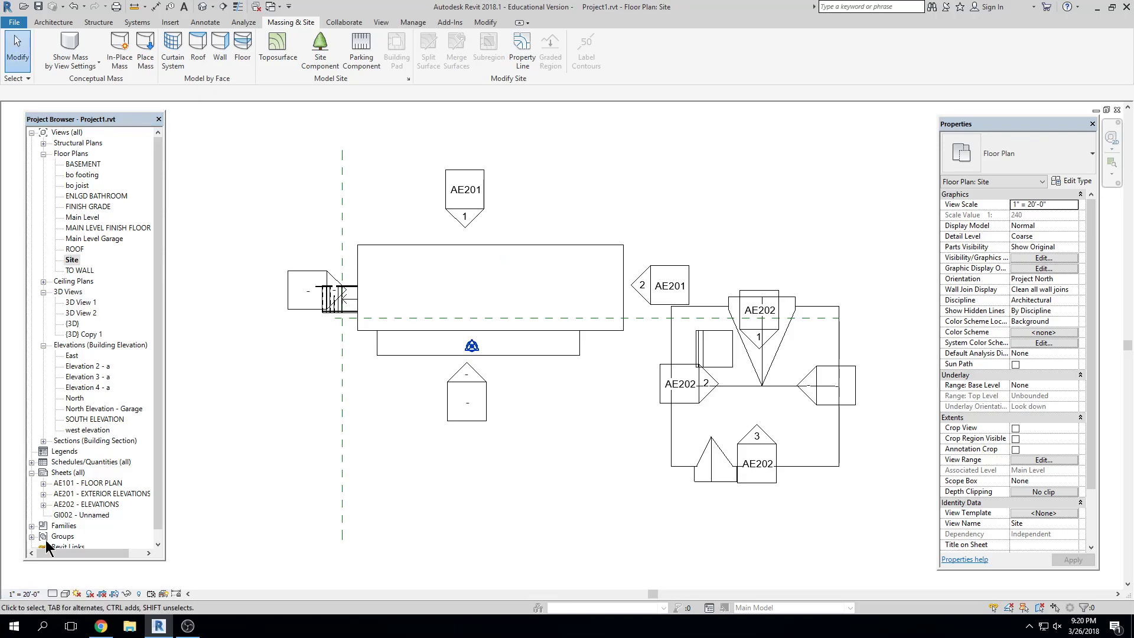
left_click(31, 594)
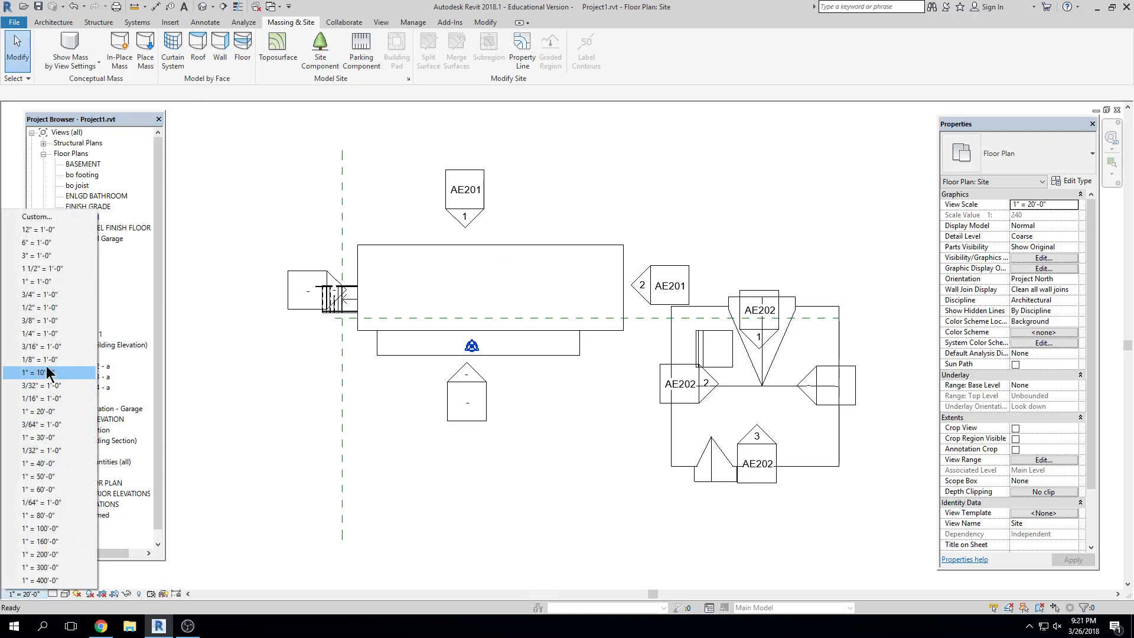
left_click(43, 332)
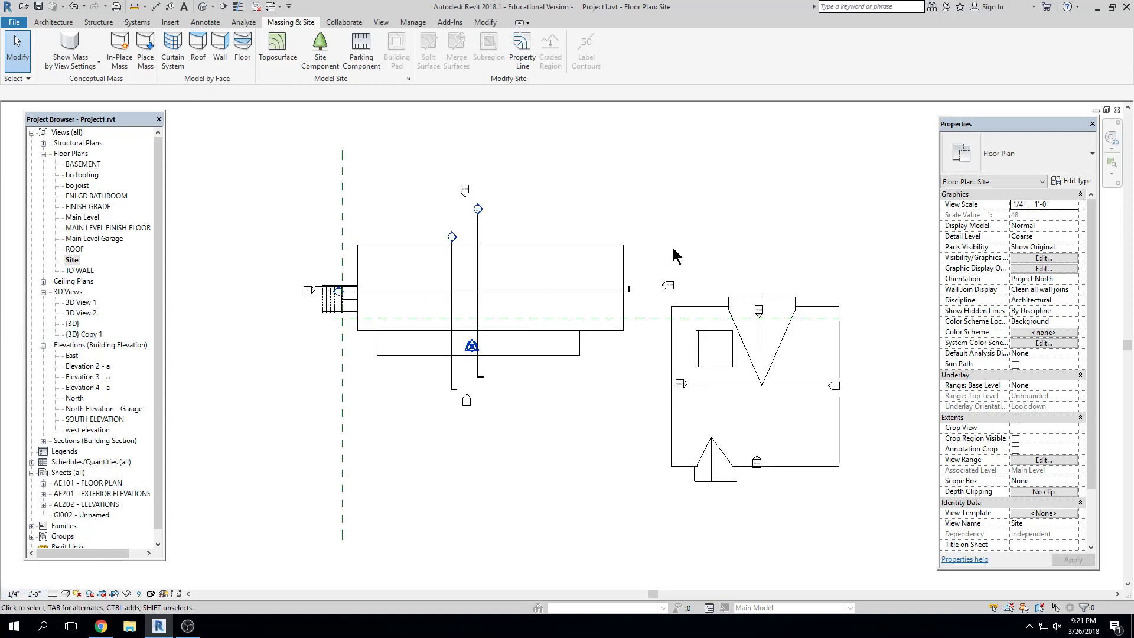
Step: Hide the two vertical section lines crossing the house in the Site plan
left_click(450, 265)
left_click(450, 266, "ctrl")
right_click(450, 269)
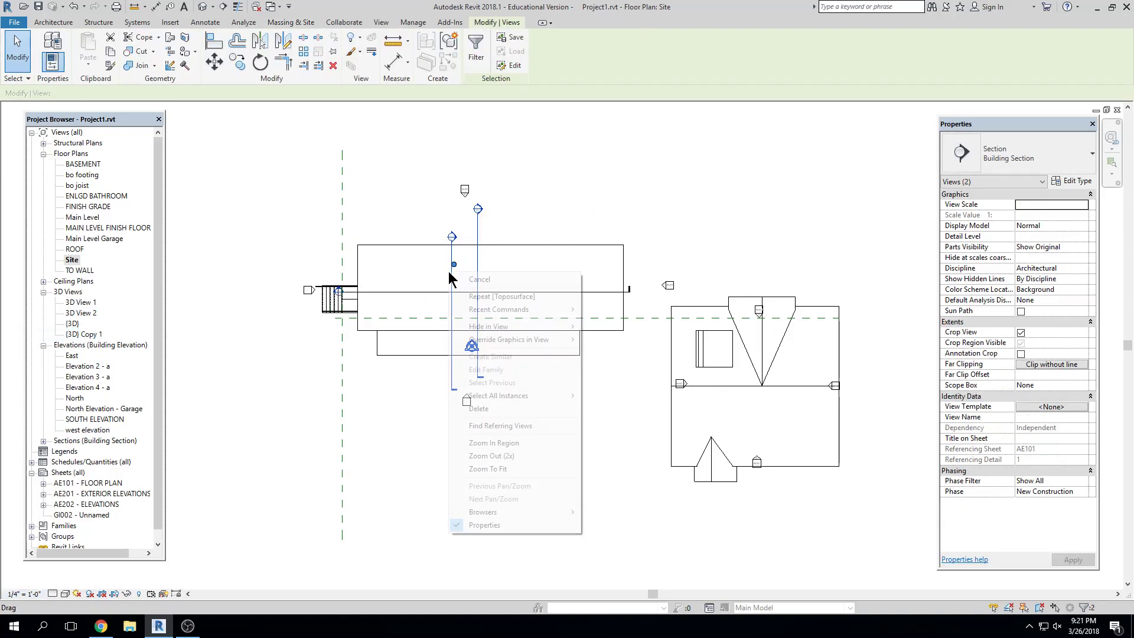
mouse_move(488, 328)
left_click(612, 327)
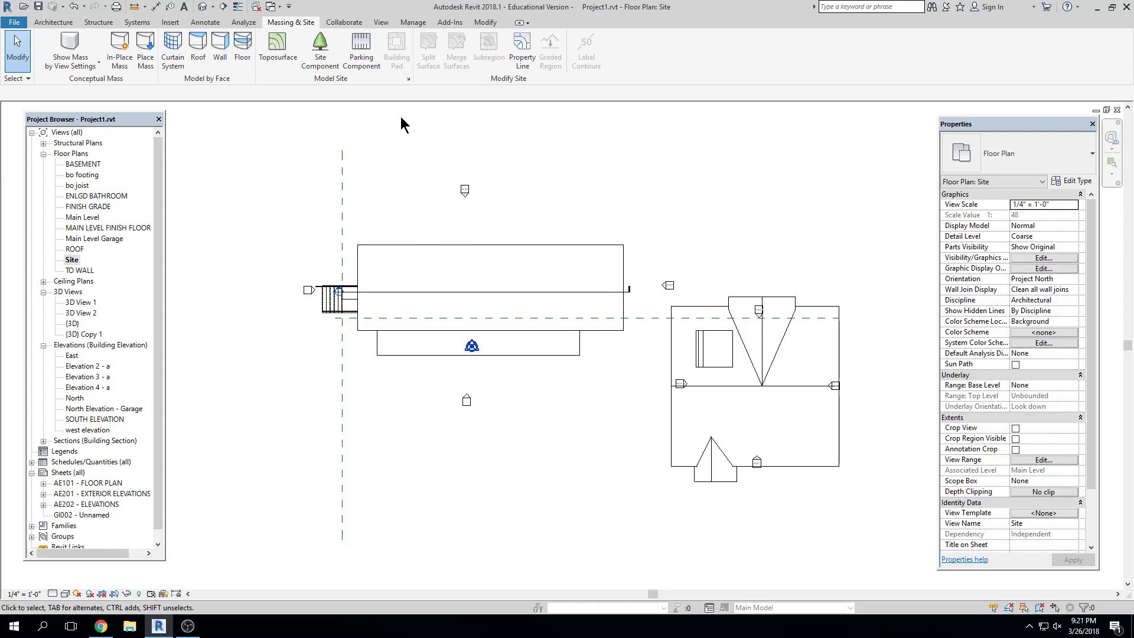
Step: Start a toposurface and place points at 0' 0" absolute elevation above and below the house, from its stair end to its middle
left_click(277, 46)
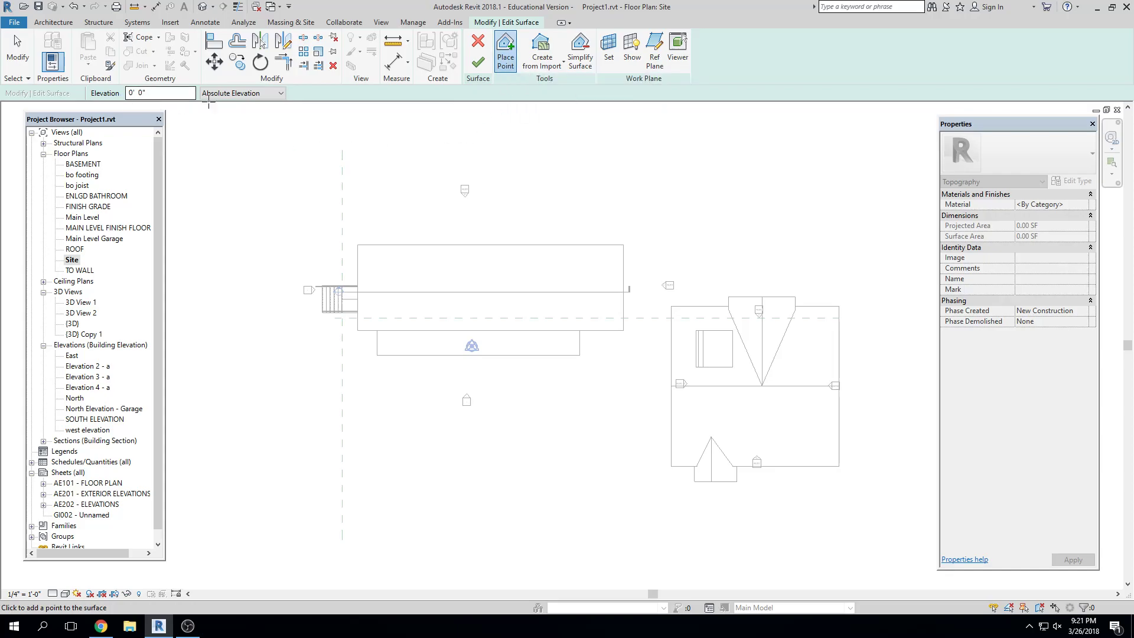
left_click(281, 93)
left_click(279, 106)
left_click(281, 147)
scroll(291, 430, "down", 1)
scroll(291, 430, "down", 1)
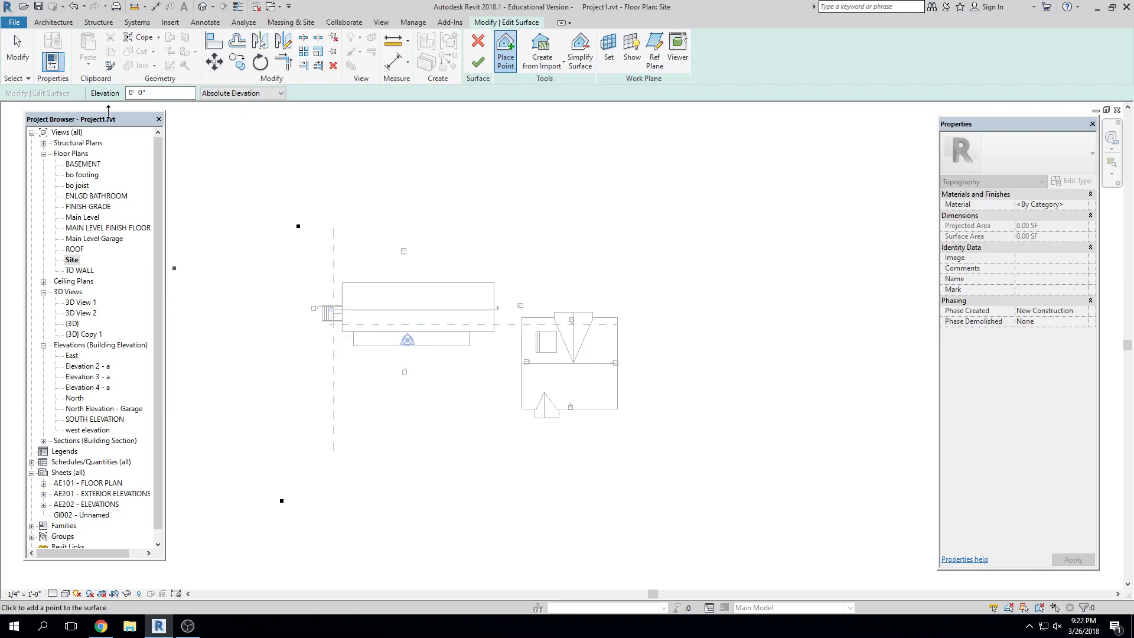
left_click(335, 501)
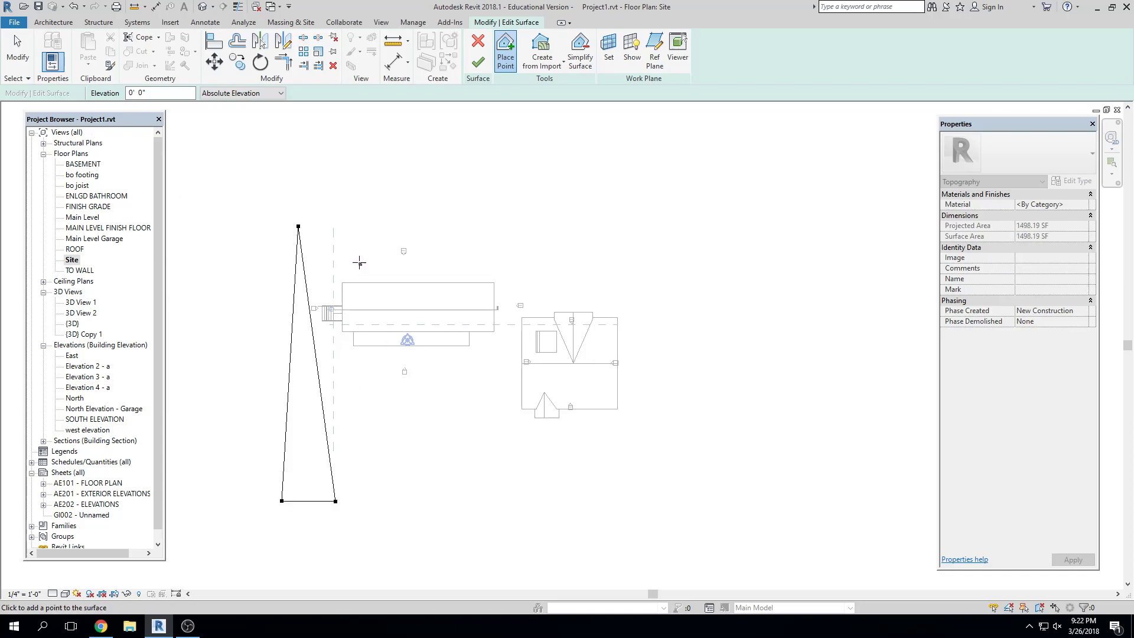
left_click(360, 204)
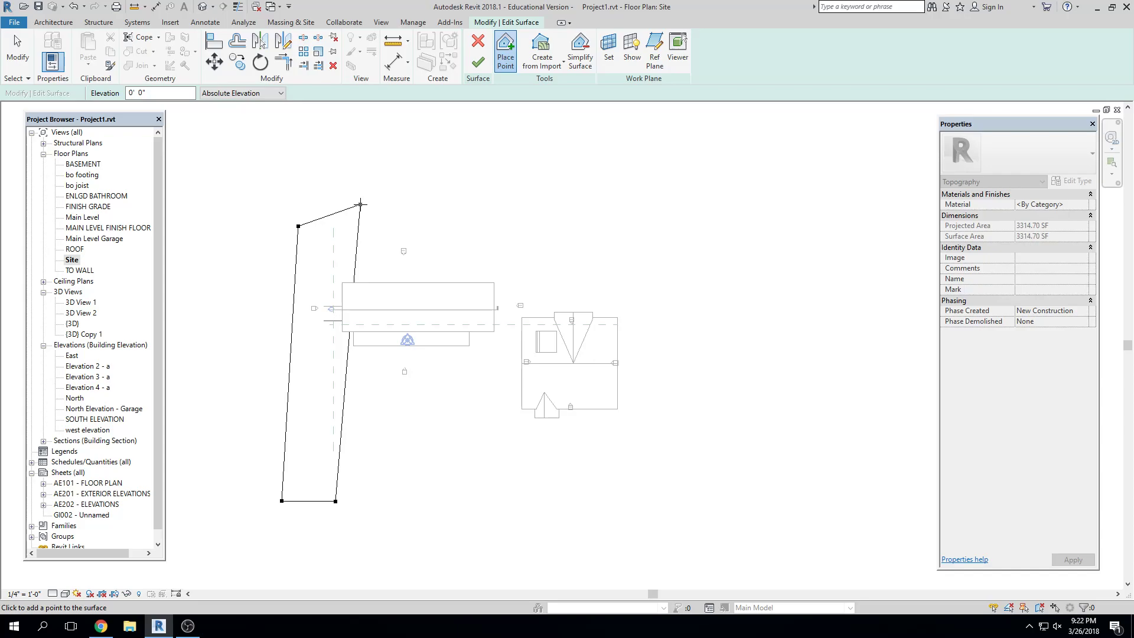
left_click(404, 201)
left_click(398, 505)
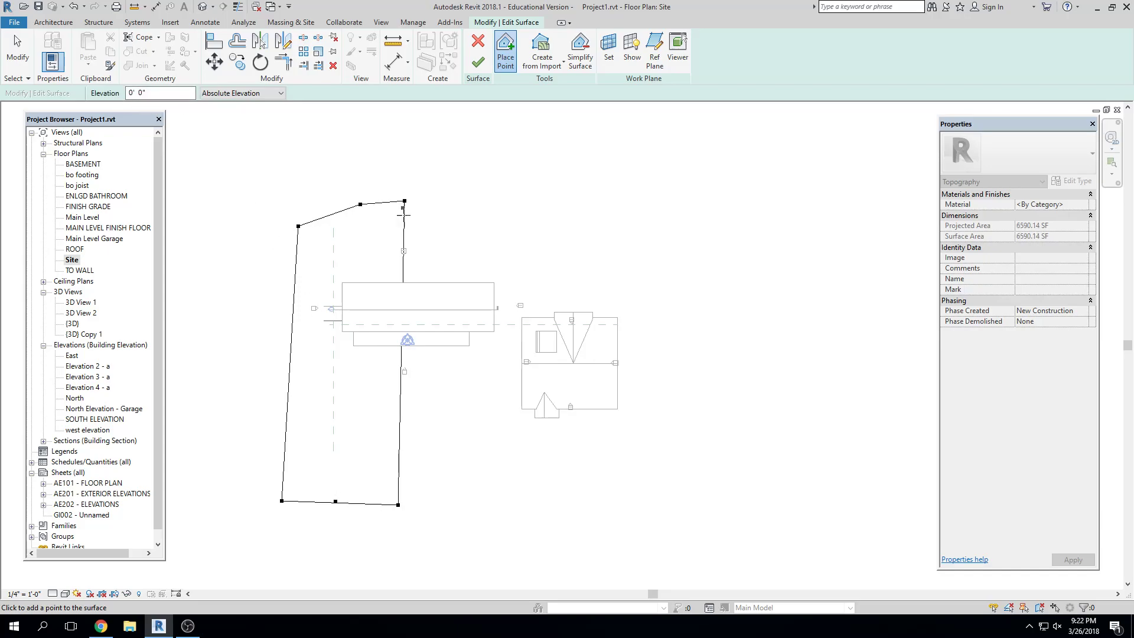
Step: Set the point elevation to 2' and place two pairs of surface points above and below the house's middle
left_click(177, 93)
type("2")
left_click(427, 199)
left_click(425, 505)
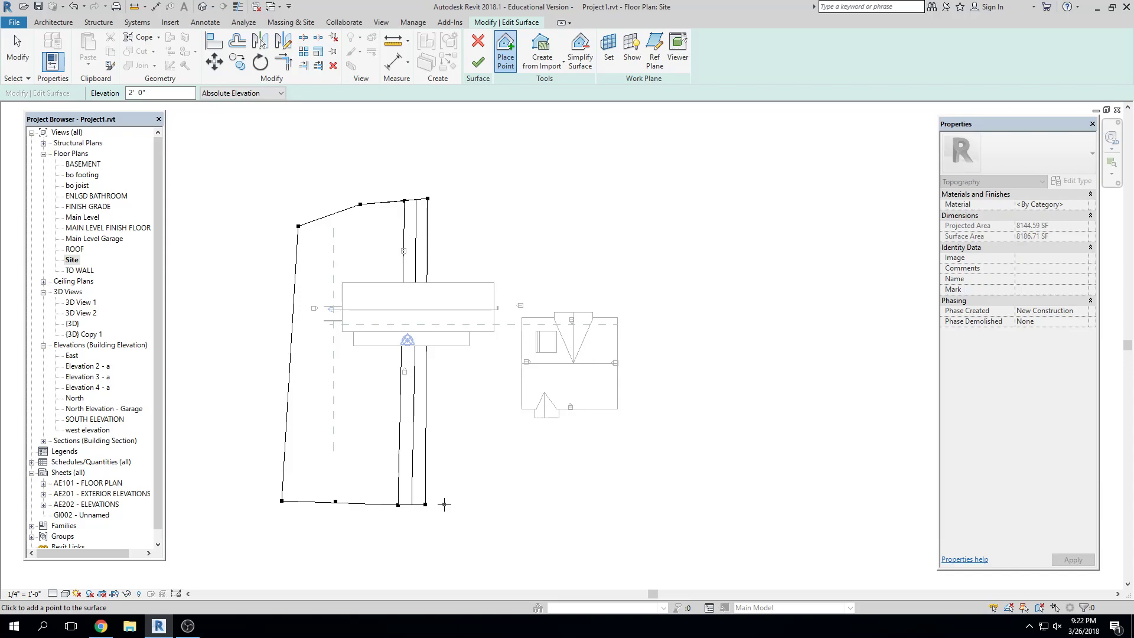
left_click(443, 197)
left_click(448, 505)
Step: Set the point elevation to 4' and place surface points above and below the house's far end and the garage
left_click(161, 93)
type("4")
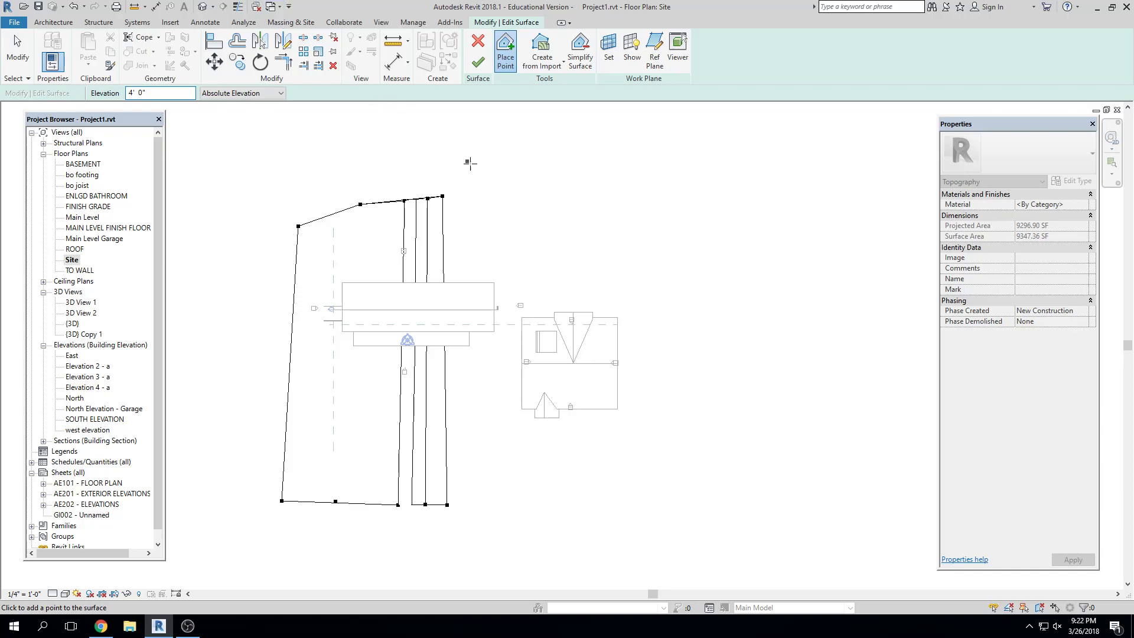
left_click(483, 191)
left_click(504, 504)
left_click(519, 505)
left_click(509, 190)
left_click(534, 187)
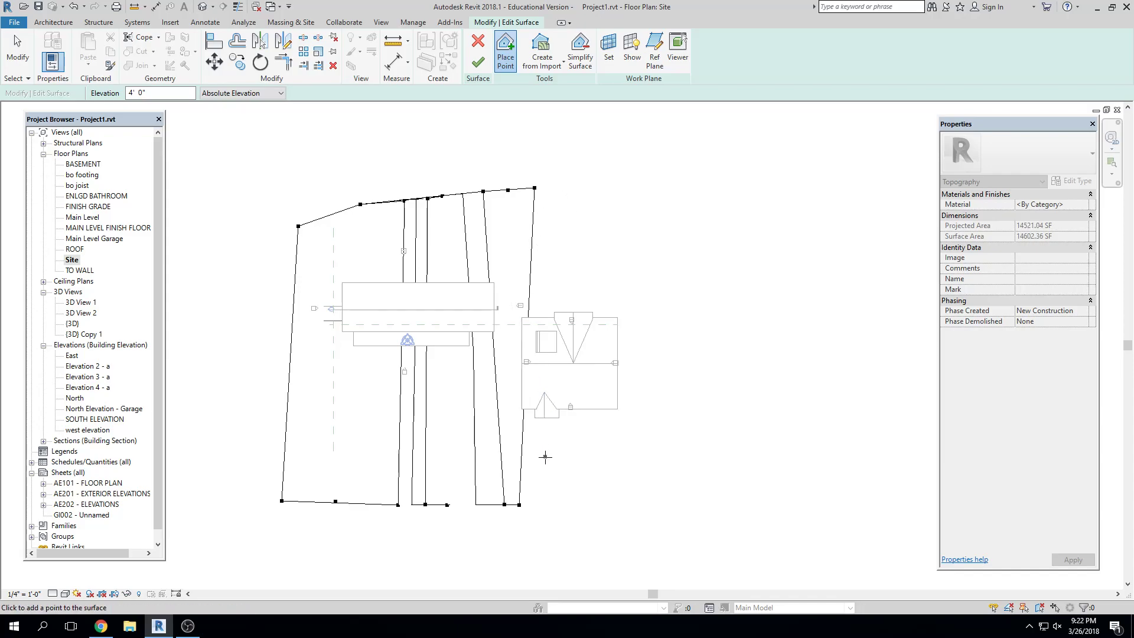
left_click(542, 505)
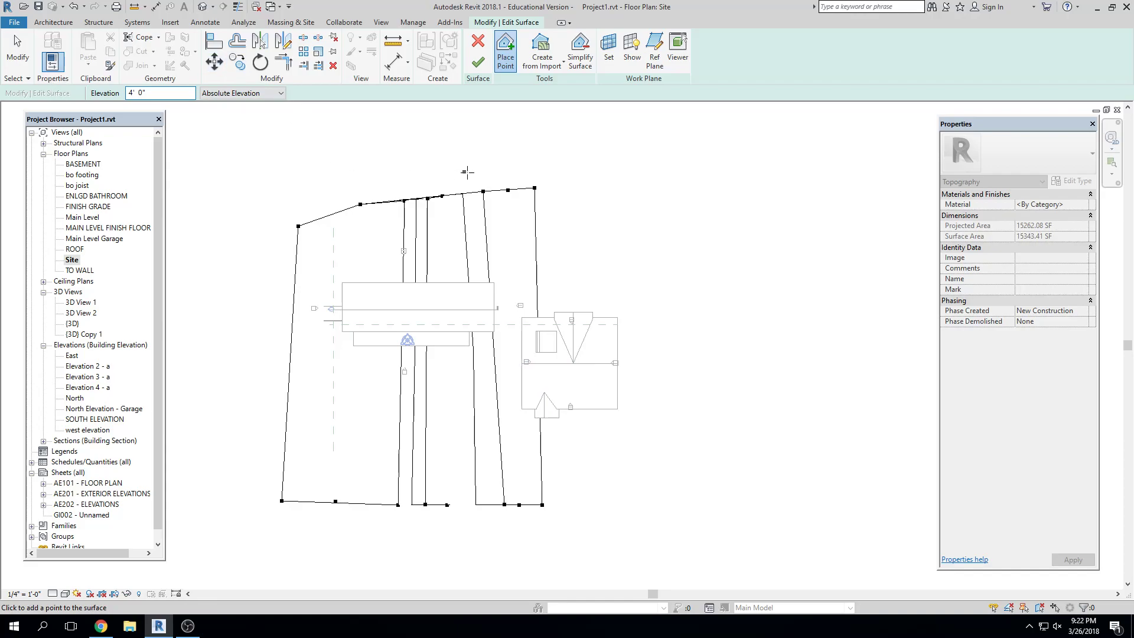
left_click(561, 185)
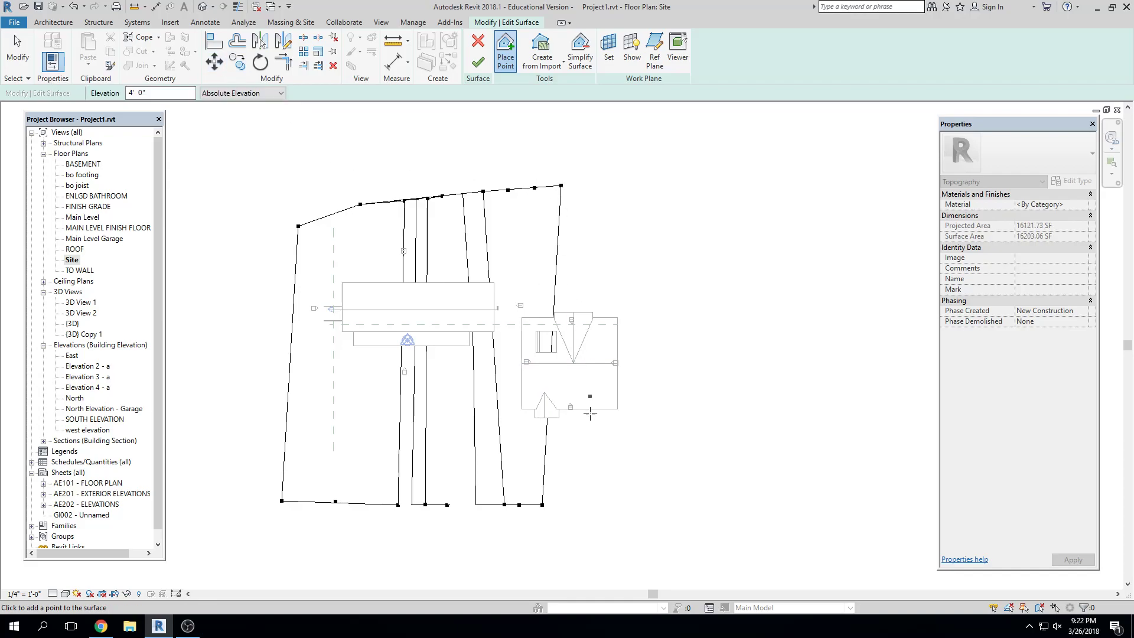
left_click(581, 503)
Step: Set the point elevation to 5', place surface points beyond the garage's far end, and finish the toposurface
left_click_drag(175, 92, 87, 92)
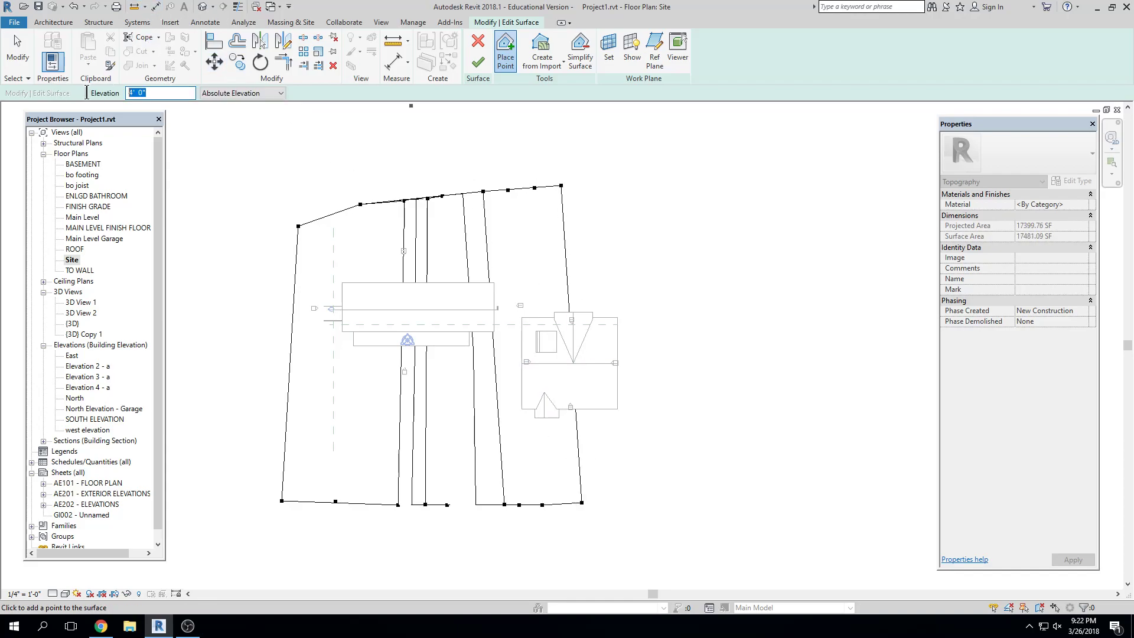
type("5")
key("Return")
left_click(621, 178)
left_click(656, 181)
left_click(643, 499)
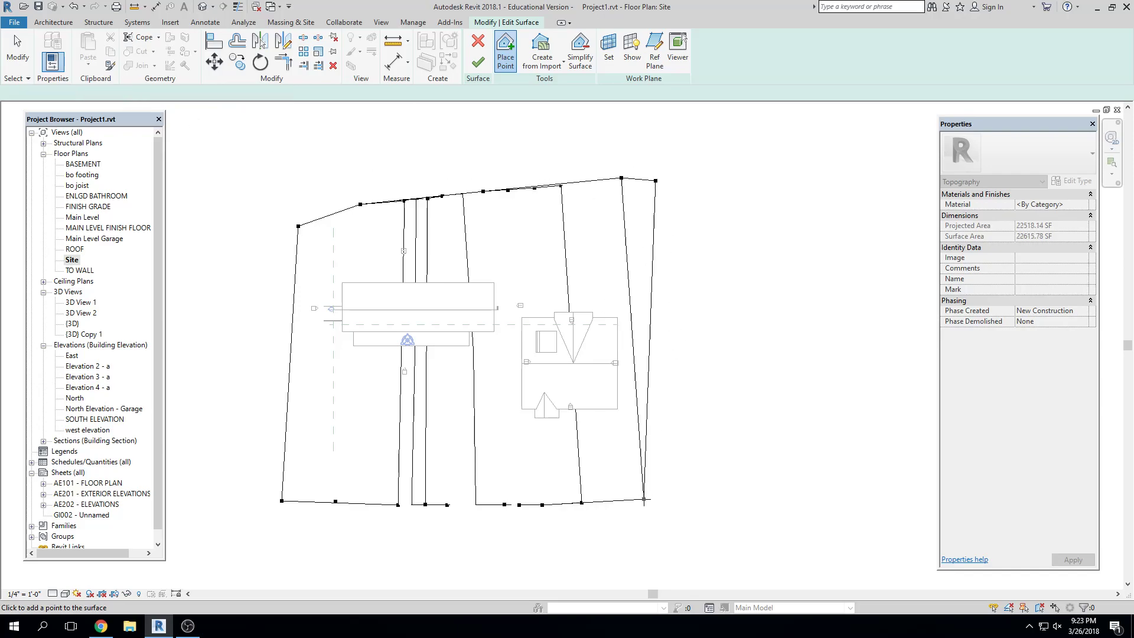
left_click(684, 500)
left_click(709, 308)
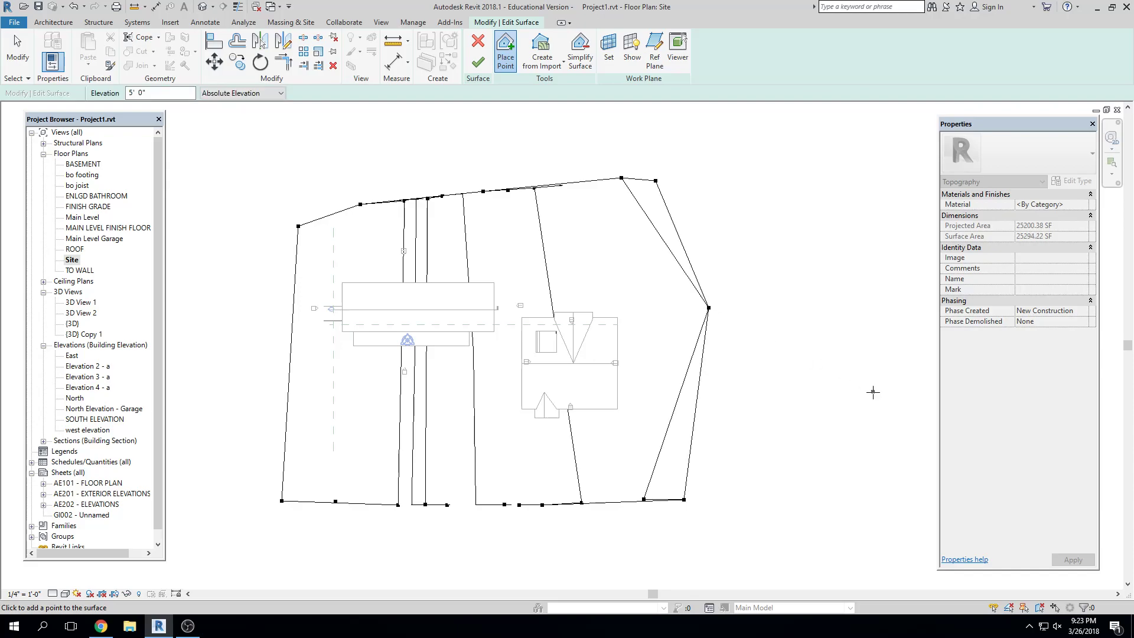
left_click(651, 319)
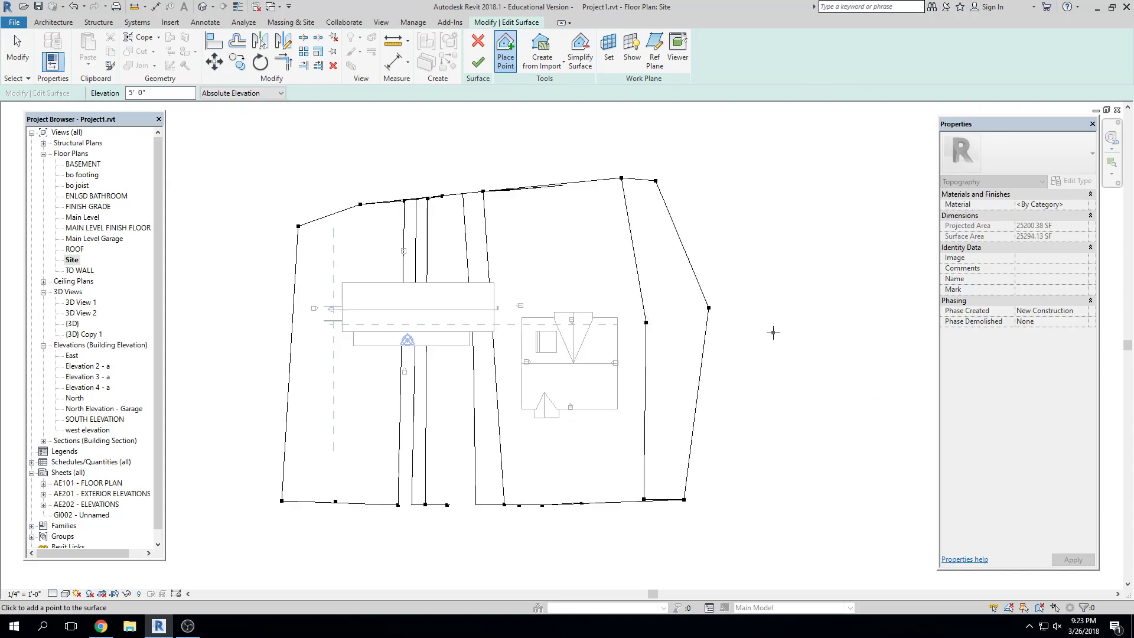
scroll(626, 389, "down", 2)
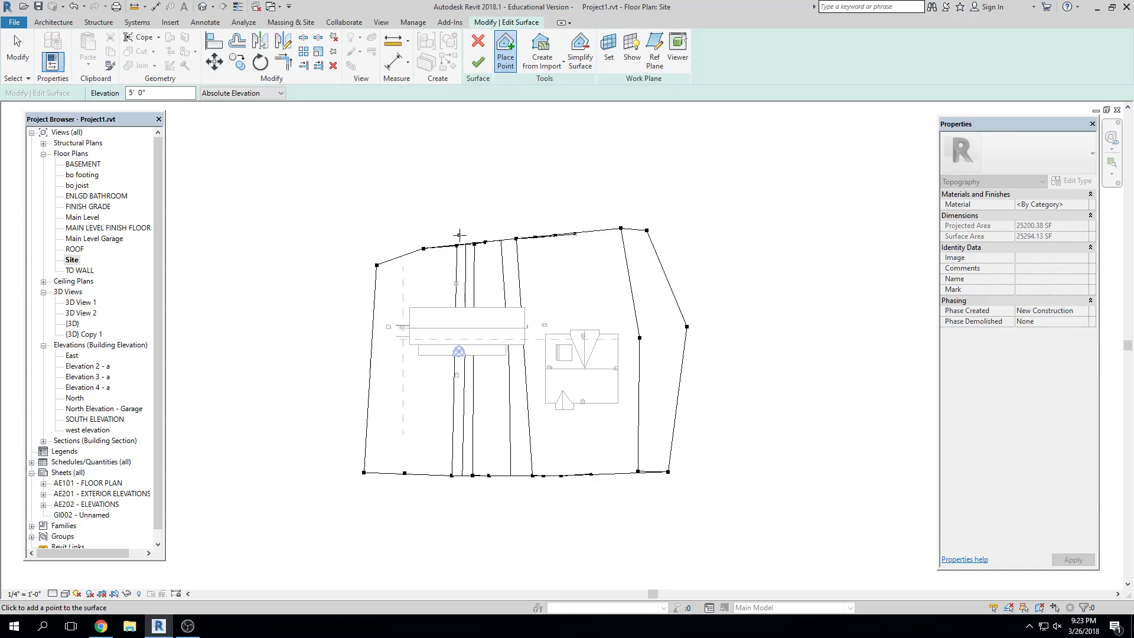
left_click(600, 464)
left_click(478, 62)
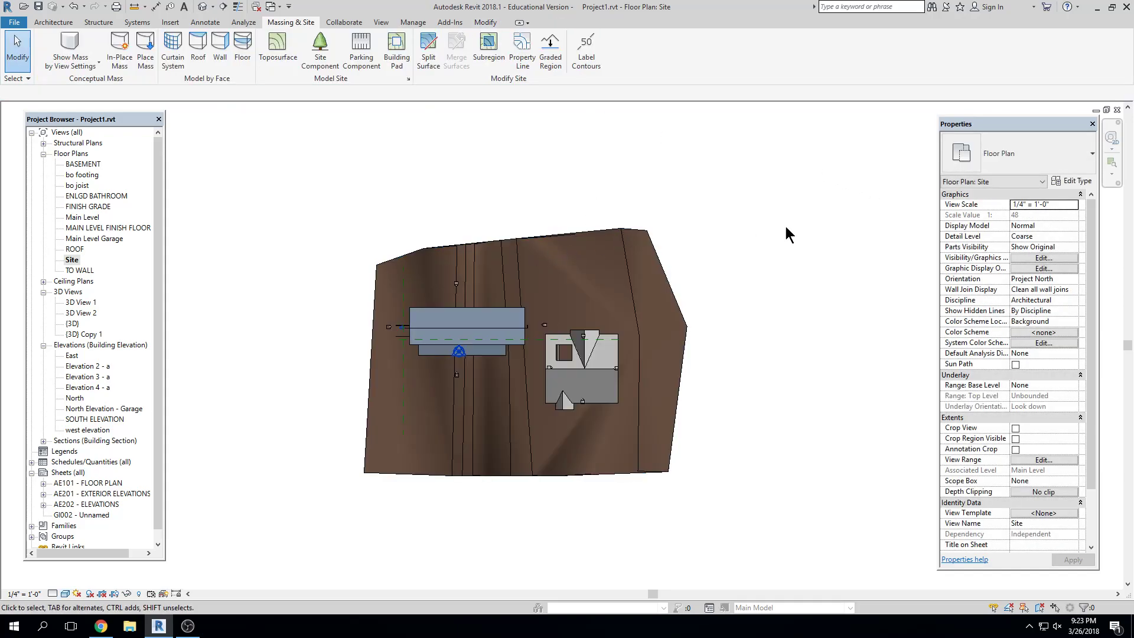
Step: Open the default 3D view and turn off its section box to show the whole site
left_click(203, 9)
middle_click_drag(520, 305, 733, 385)
middle_click_drag(638, 302, 629, 259, "shift")
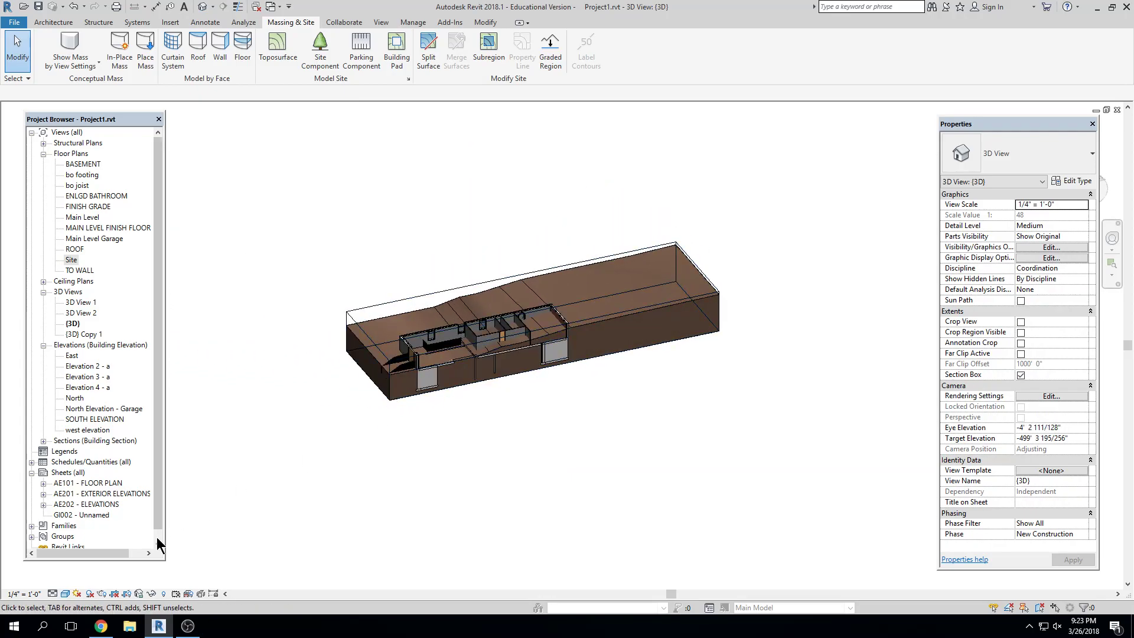
left_click(1021, 375)
middle_click_drag(628, 470, 604, 430, "shift")
scroll(601, 427, "up", 3)
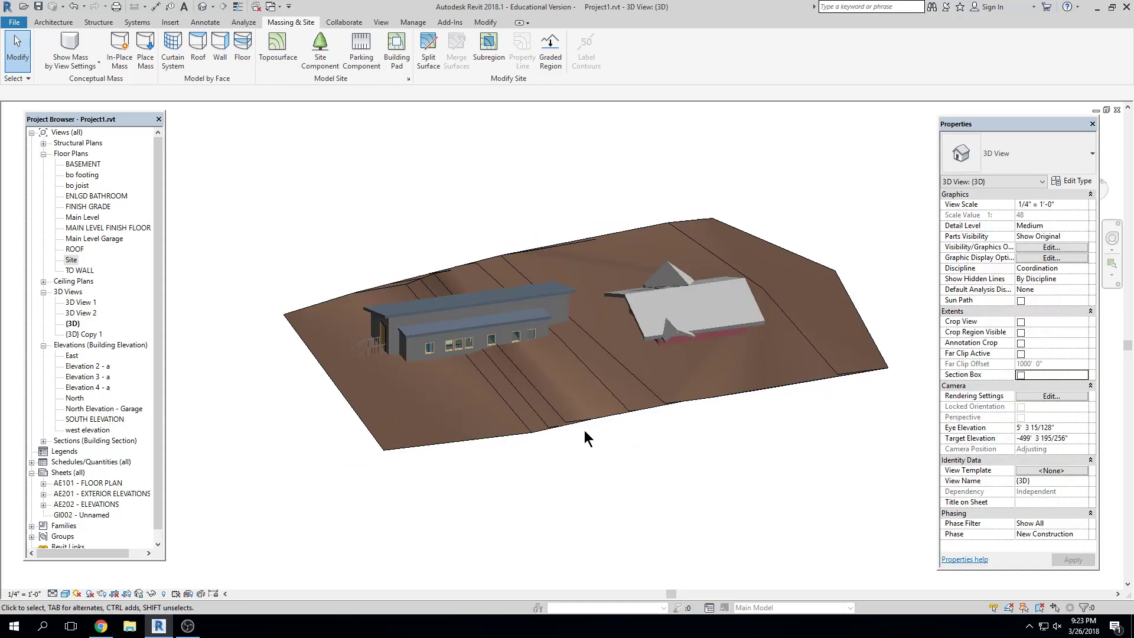
Step: Edit the toposurface and set the elevation of the boundary points along the near edge in front of the garage to 3'
left_click(576, 426)
left_click(482, 62)
middle_click_drag(658, 333, 524, 289)
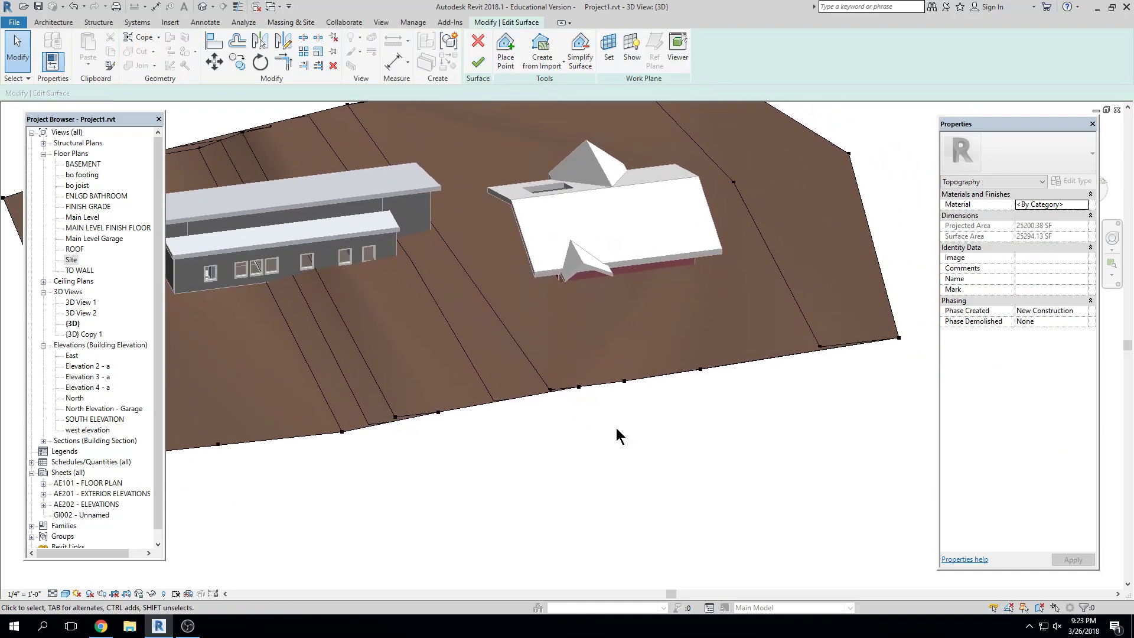
left_click_drag(513, 447, 915, 305)
left_click(142, 96)
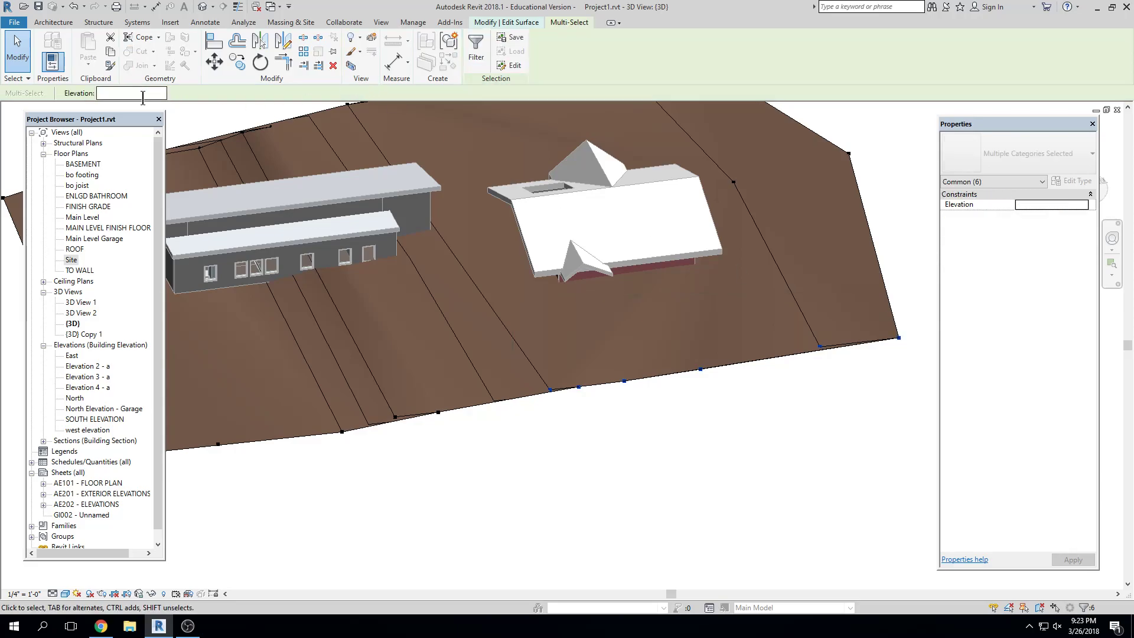
type("3")
key("Return")
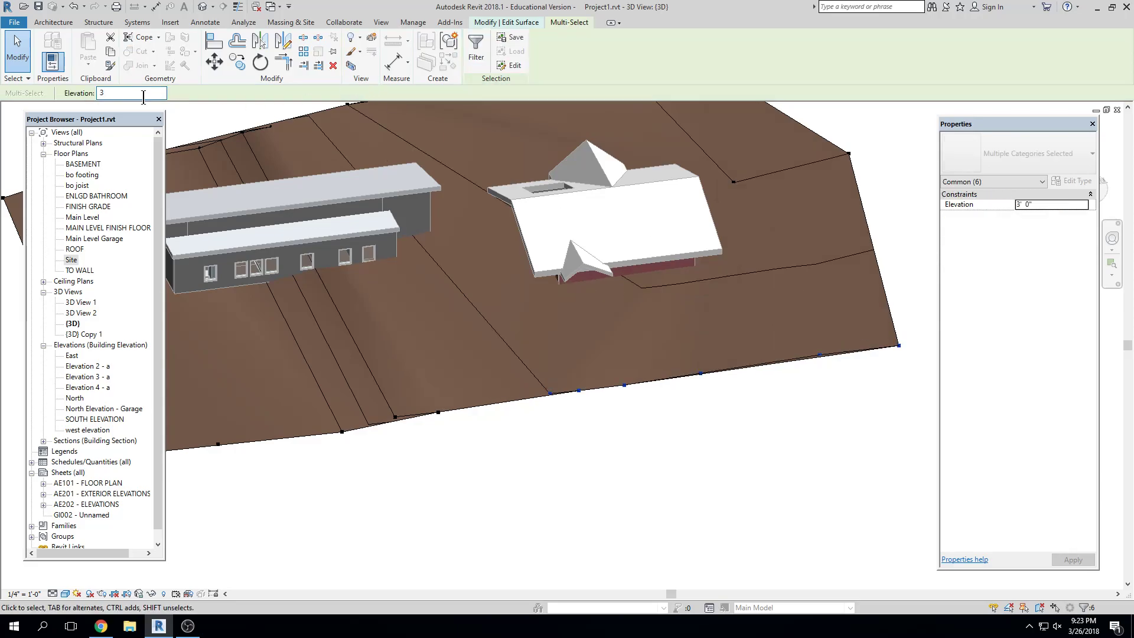
Step: Set the elevation of the surface points behind and beyond the garage to 3' and finish the surface edit
scroll(342, 274, "down", 1)
middle_click_drag(355, 176, 345, 278)
left_click_drag(301, 256, 659, 133)
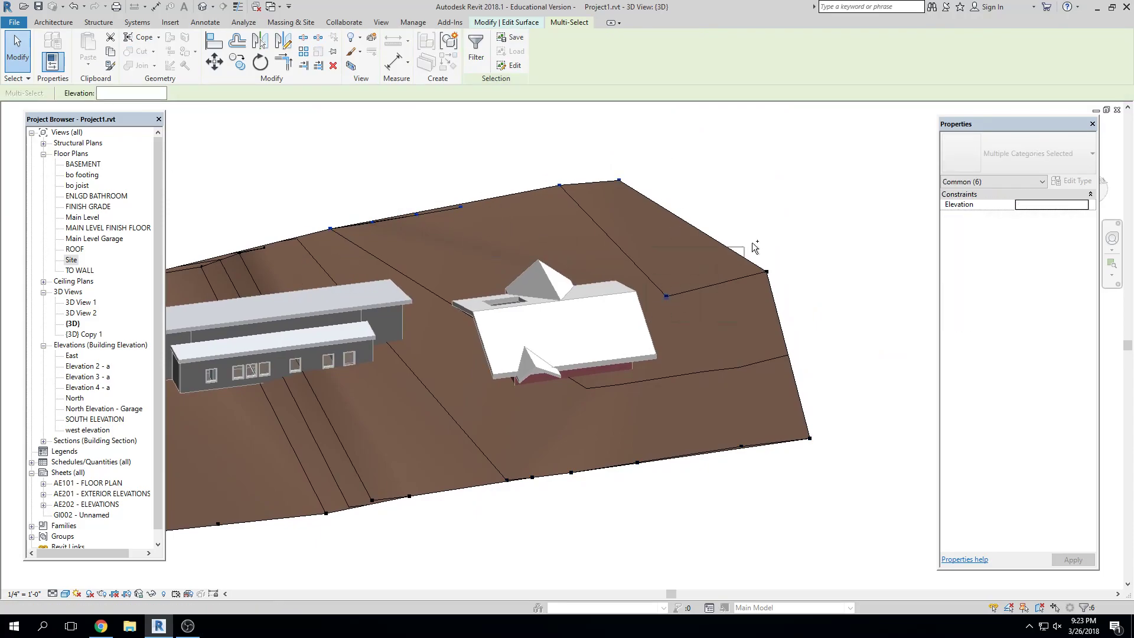
left_click(164, 94)
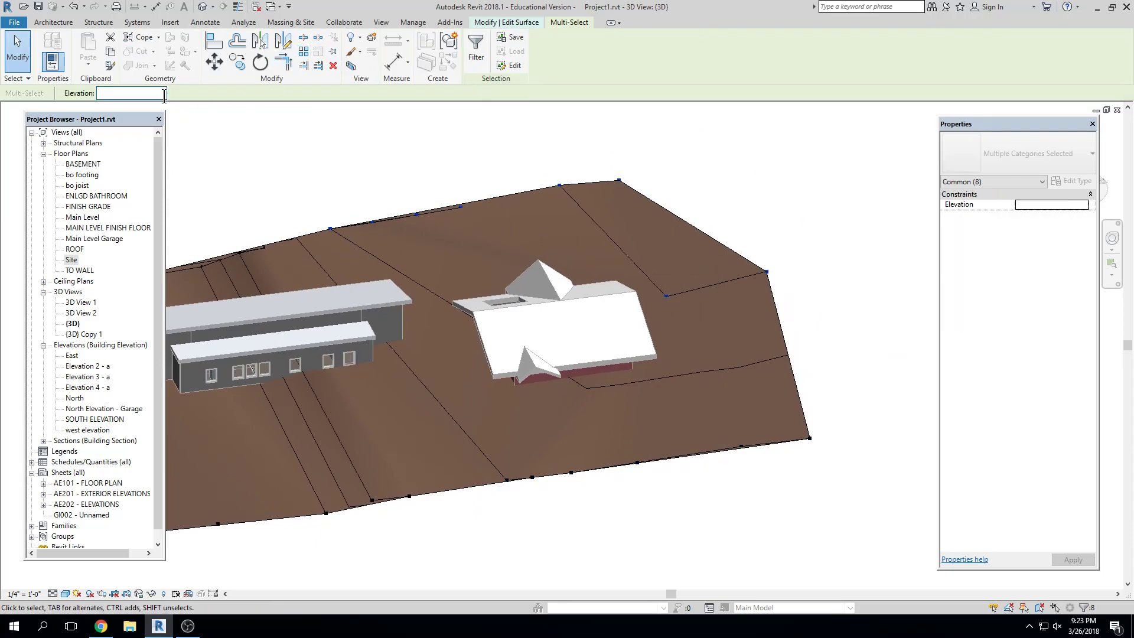
type("3")
middle_click_drag(601, 390, 658, 308, "shift")
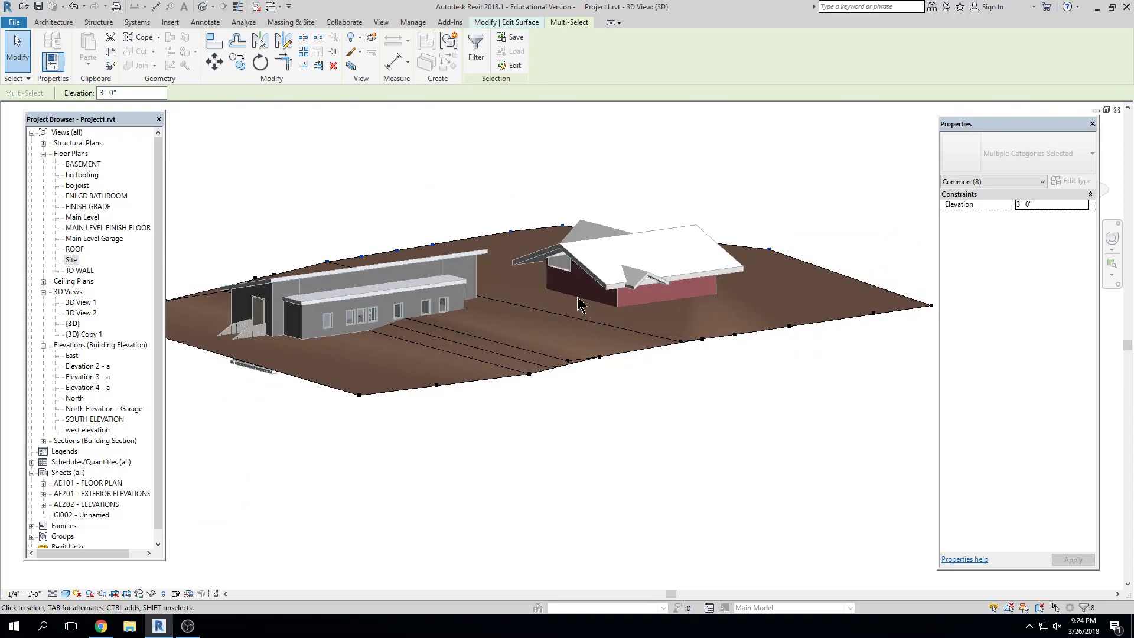
scroll(580, 300, "up", 2)
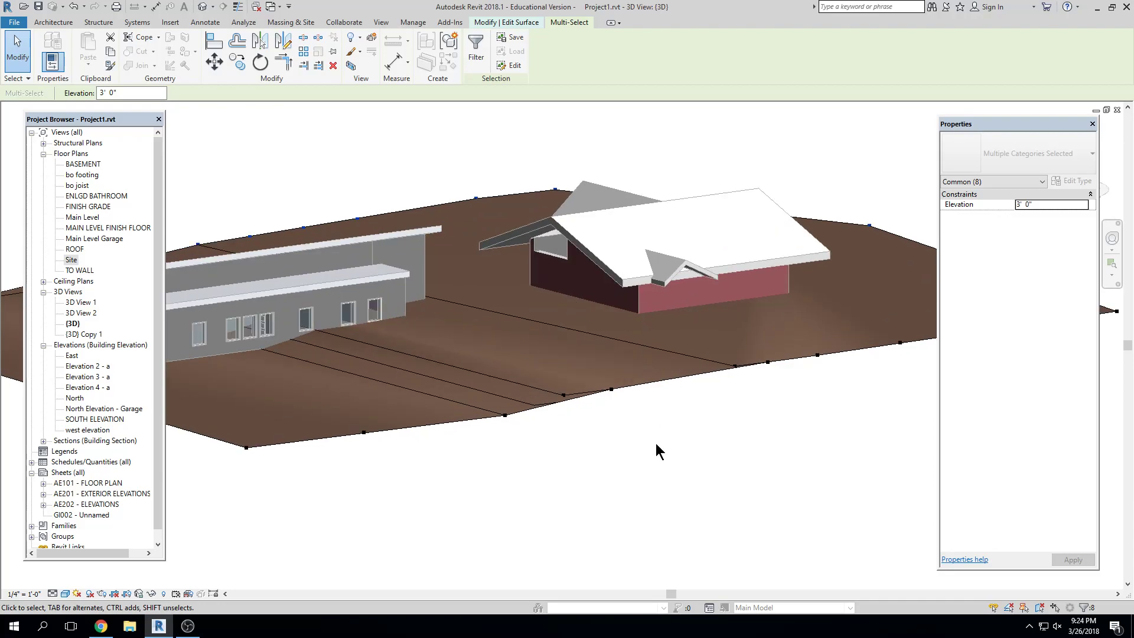
scroll(656, 443, "down", 2)
middle_click_drag(654, 437, 577, 337)
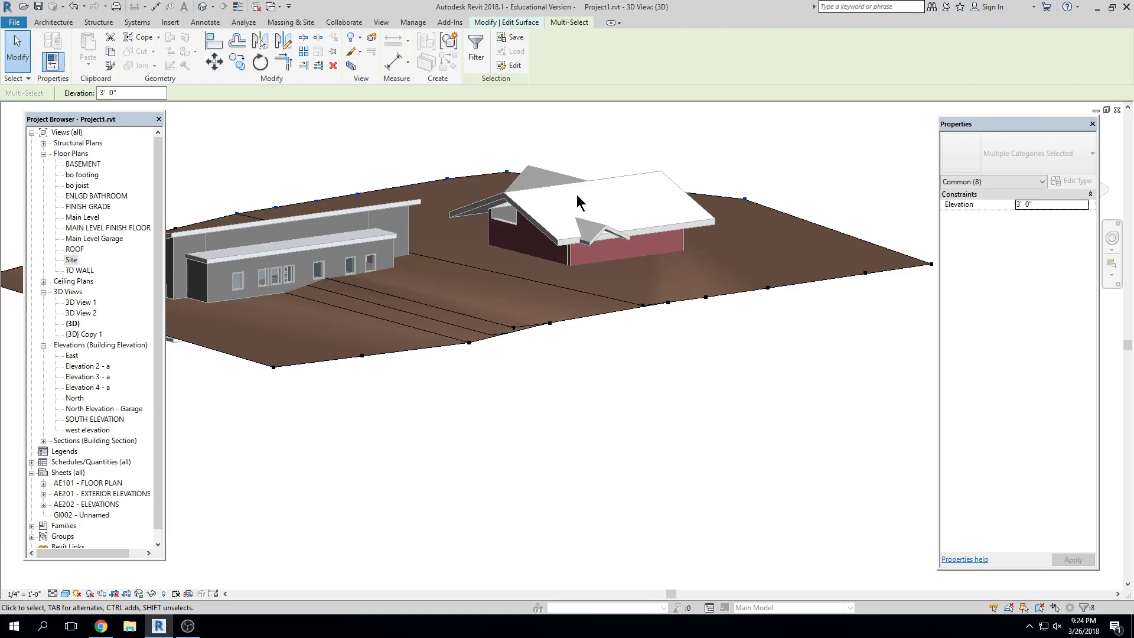
left_click(410, 321)
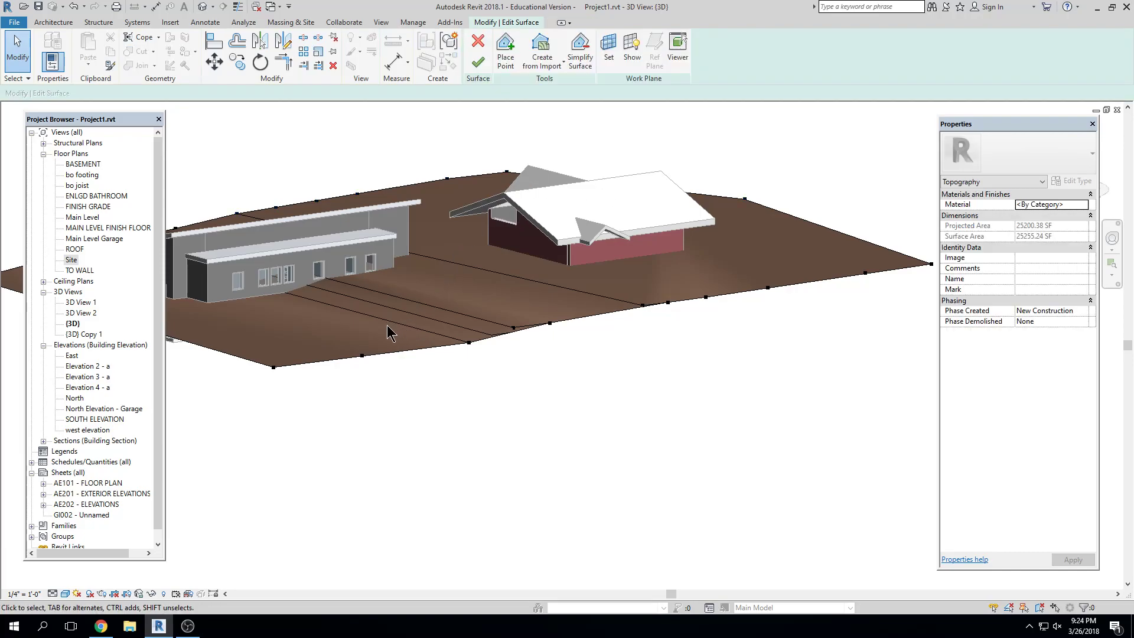
left_click(478, 62)
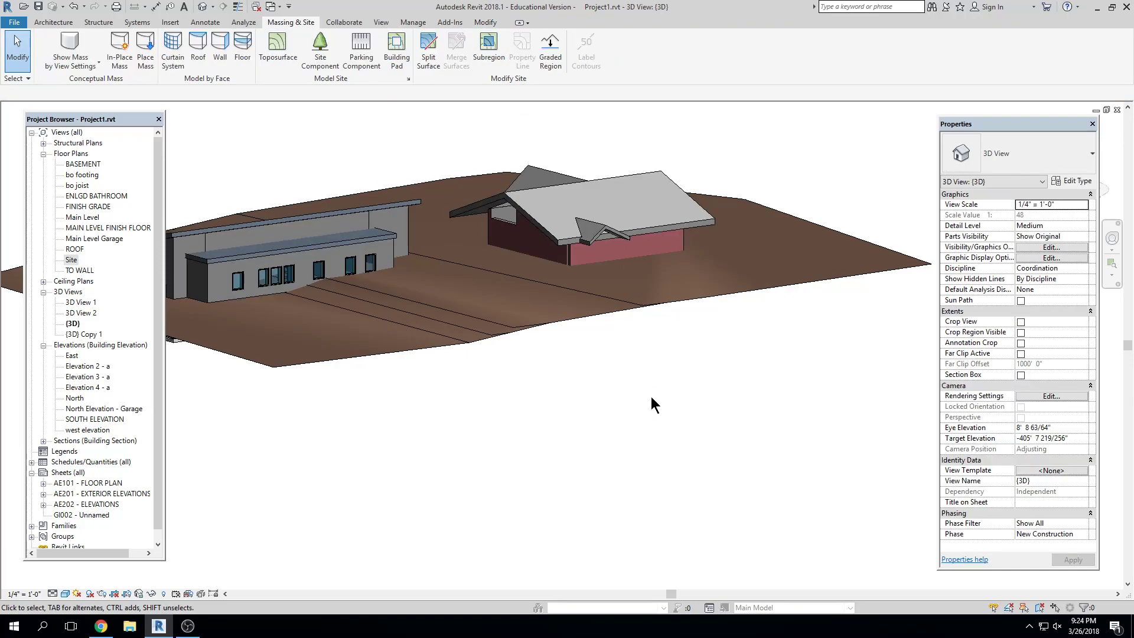
Step: Turn on the 3D view's section box and pull in its front face and its house-stair-end face towards the terrain
middle_click_drag(651, 398, 583, 392, "shift")
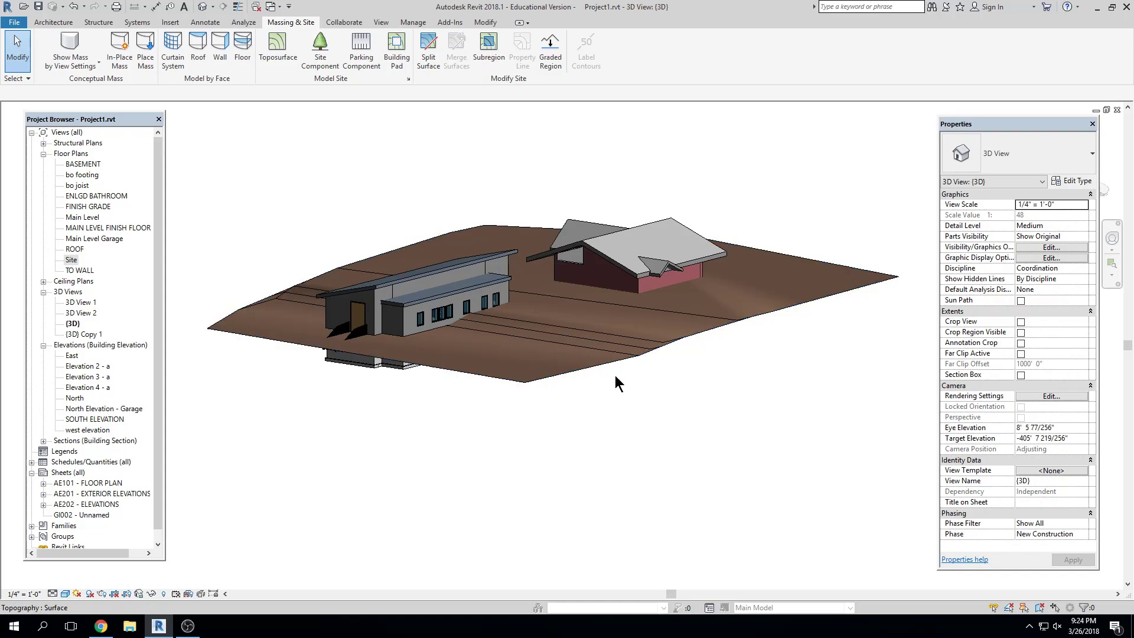
middle_click_drag(566, 431, 608, 426, "shift")
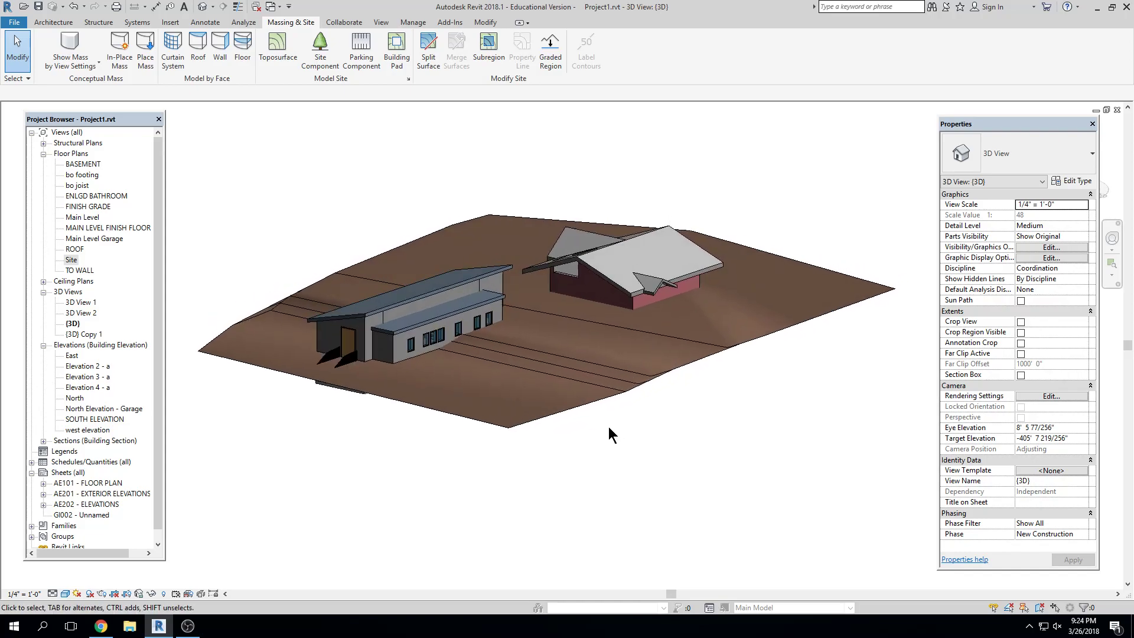
left_click(1020, 375)
left_click(717, 392)
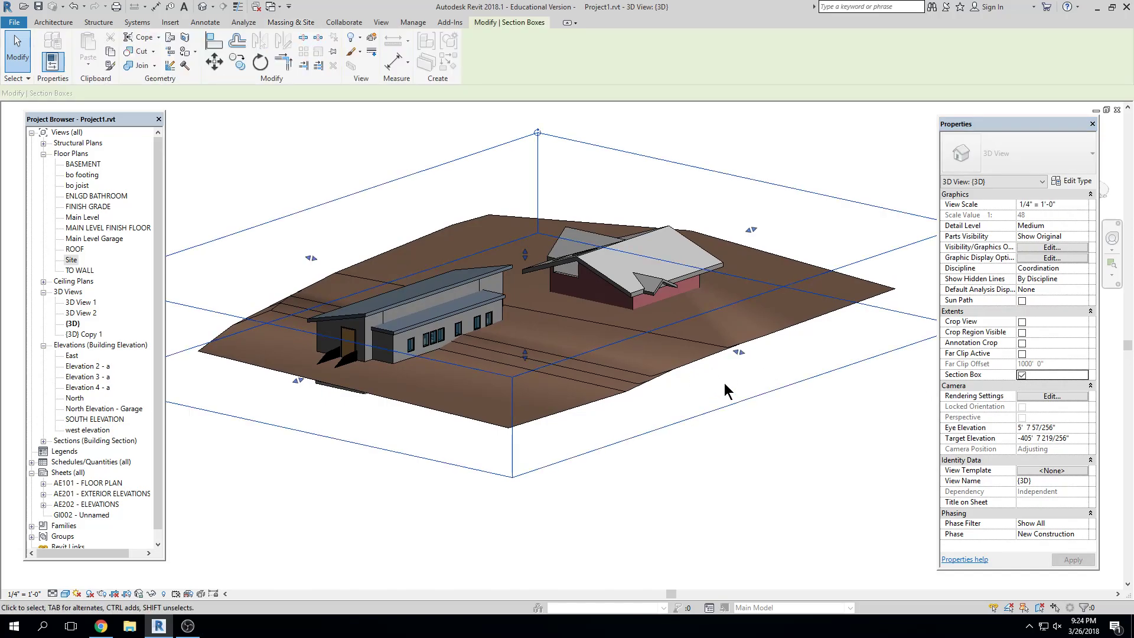
left_click_drag(737, 353, 710, 347)
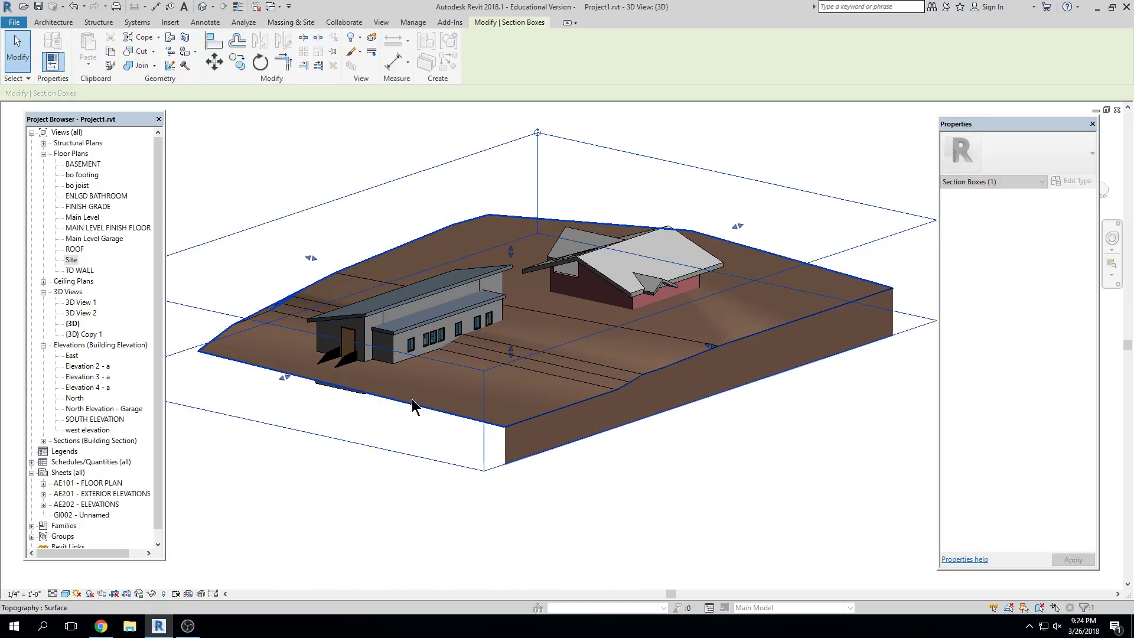
left_click_drag(286, 382, 327, 376)
Step: Pull in the section box's rear, stair-end and garage-end faces so every side cuts through the terrain
middle_click_drag(327, 377, 381, 355, "shift")
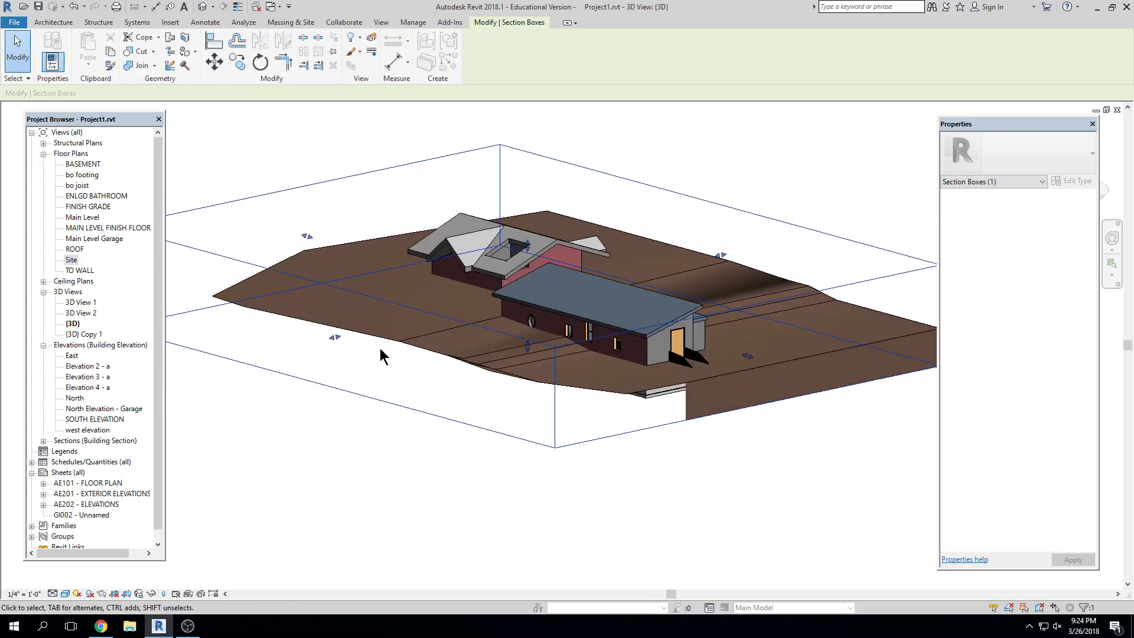
left_click(340, 336)
left_click(374, 300)
left_click_drag(332, 338, 455, 384)
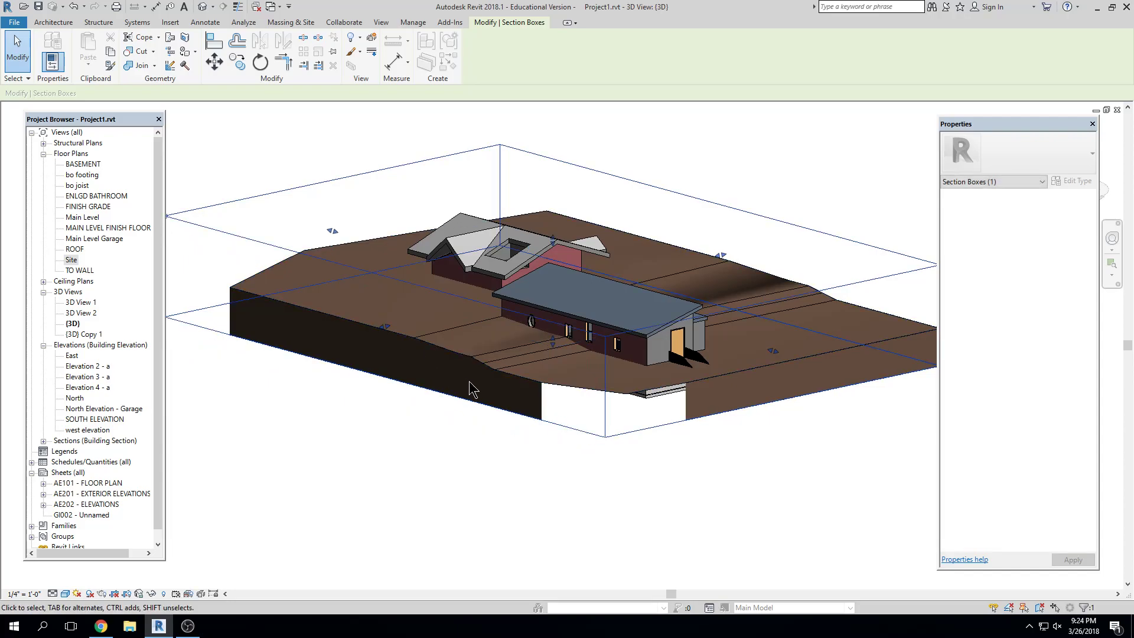
left_click_drag(771, 352, 754, 346)
middle_click_drag(380, 307, 549, 443, "shift")
left_click_drag(236, 328, 294, 326)
middle_click_drag(352, 328, 207, 526, "shift")
left_click(265, 473)
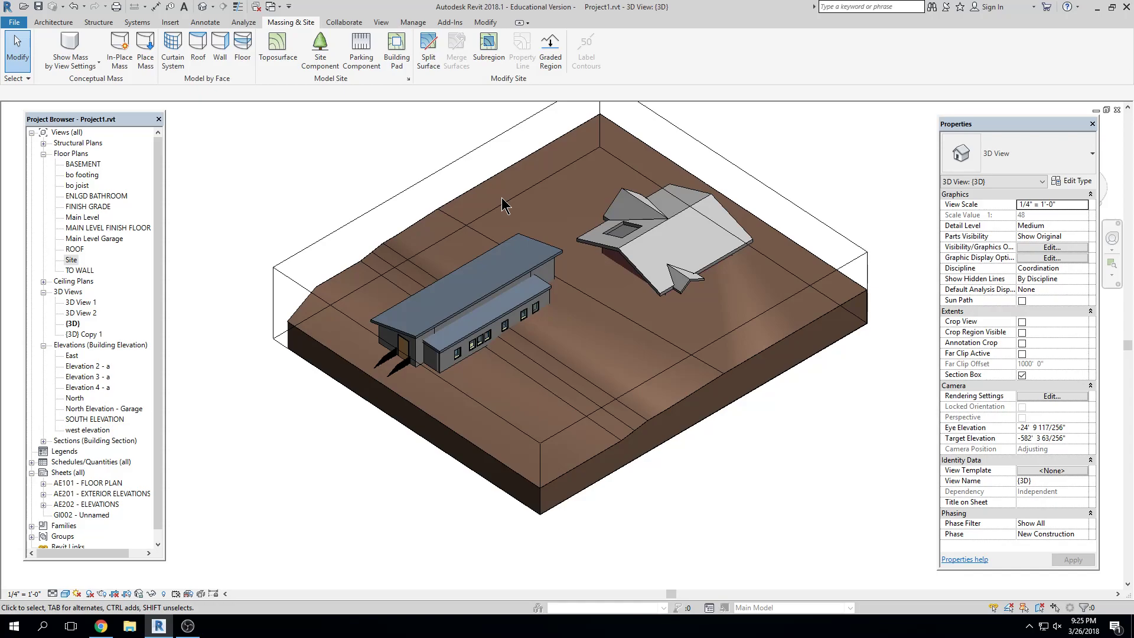
mouse_move(544, 177)
middle_mouse_down("shift")
mouse_move(710, 170)
mouse_move(701, 152)
mouse_move(560, 181)
middle_mouse_up("shift")
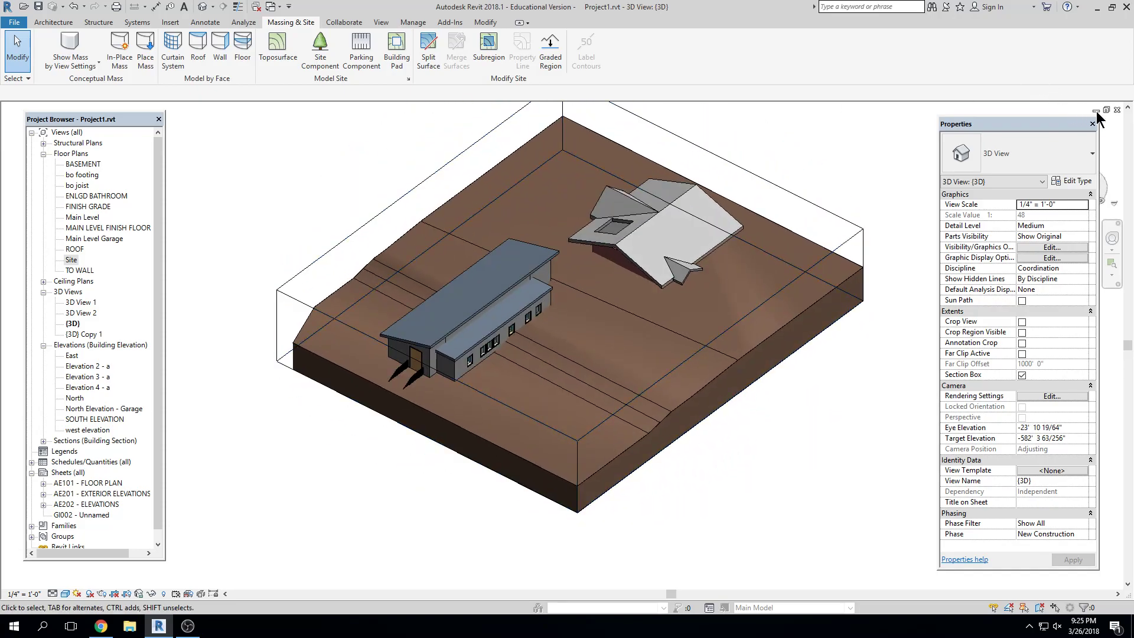
Step: Close the 3D view, open SECTION 1 from the Site plan to examine the terrain through the house, and return to the plan
left_click(1117, 111)
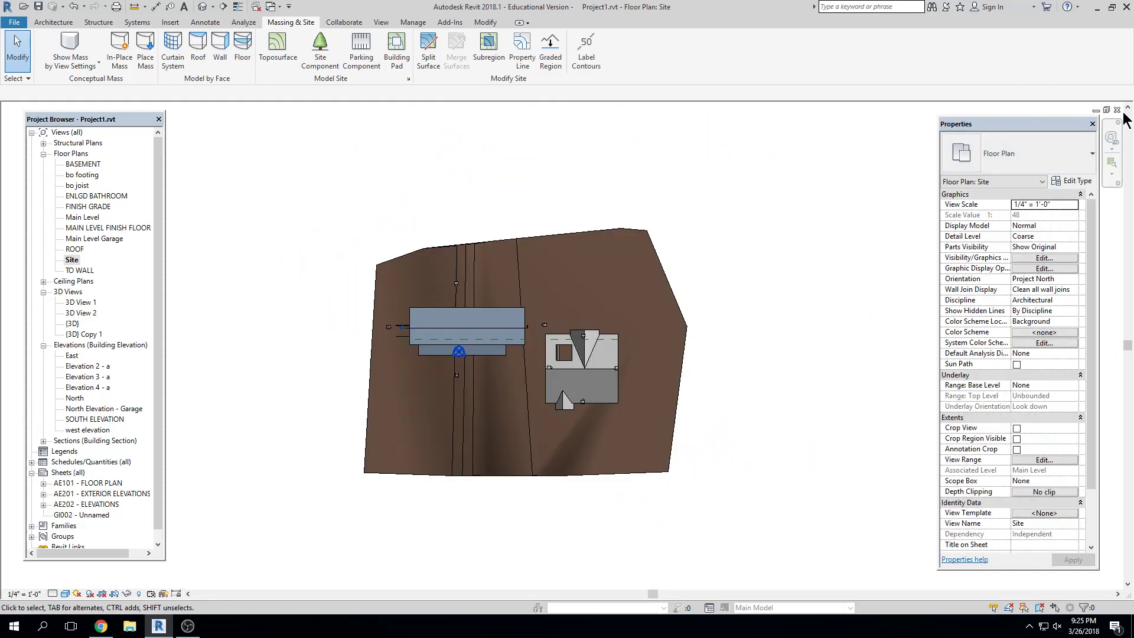
scroll(399, 334, "up", 3)
double_click(403, 323)
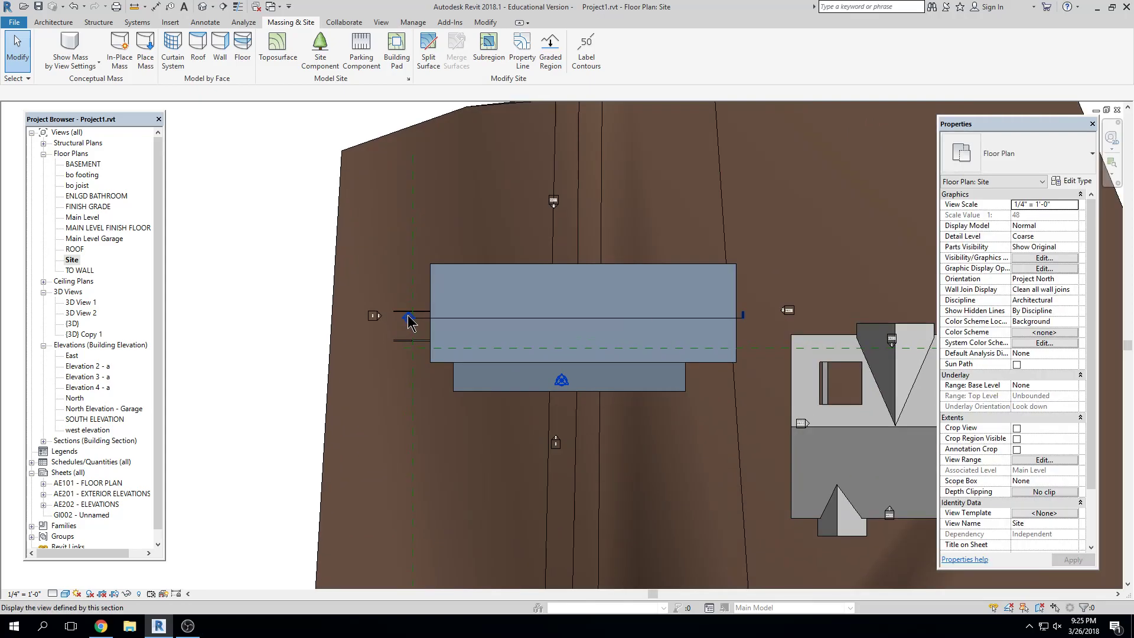
scroll(417, 512, "down", 2)
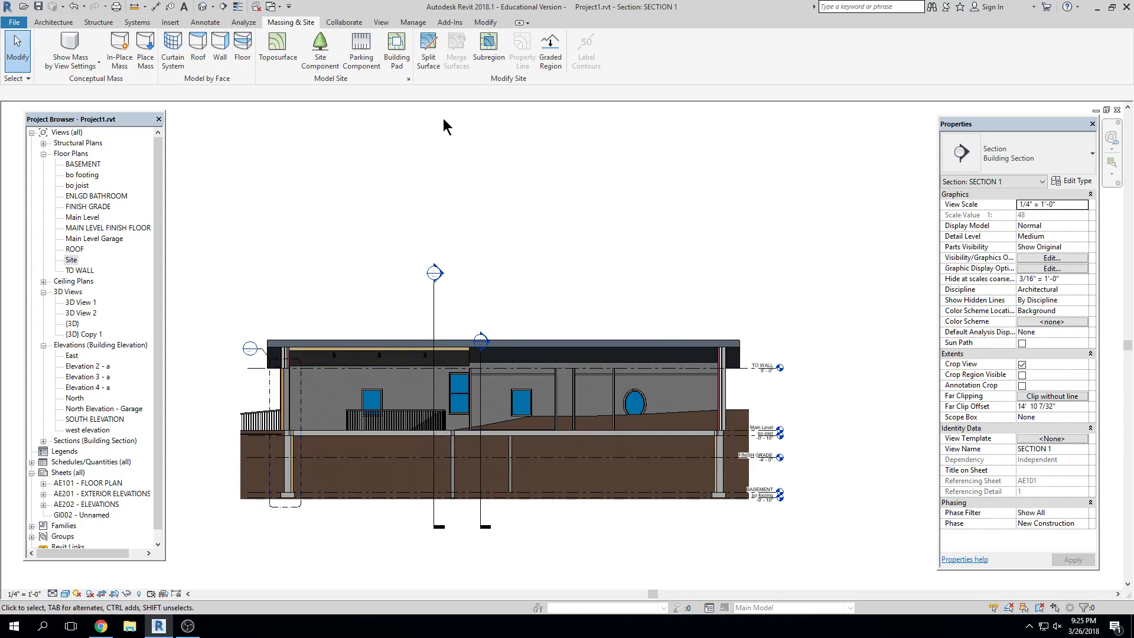
left_click(1117, 110)
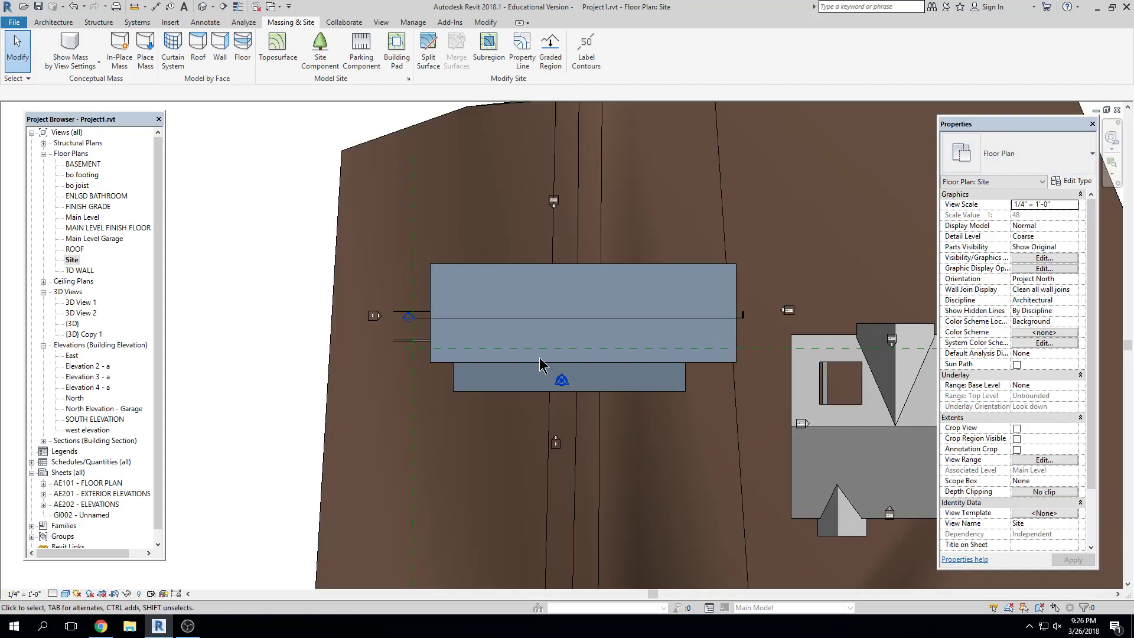
middle_click_drag(507, 404, 443, 399)
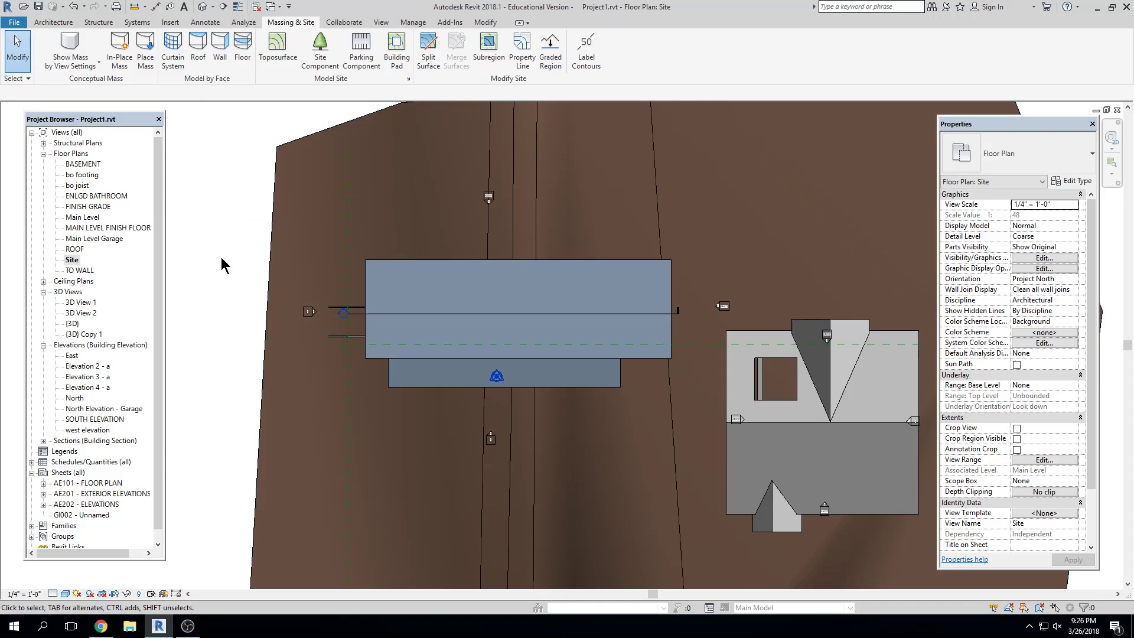
Step: Display the Site plan in wireframe and open the BASEMENT floor plan
key("w")
key("f")
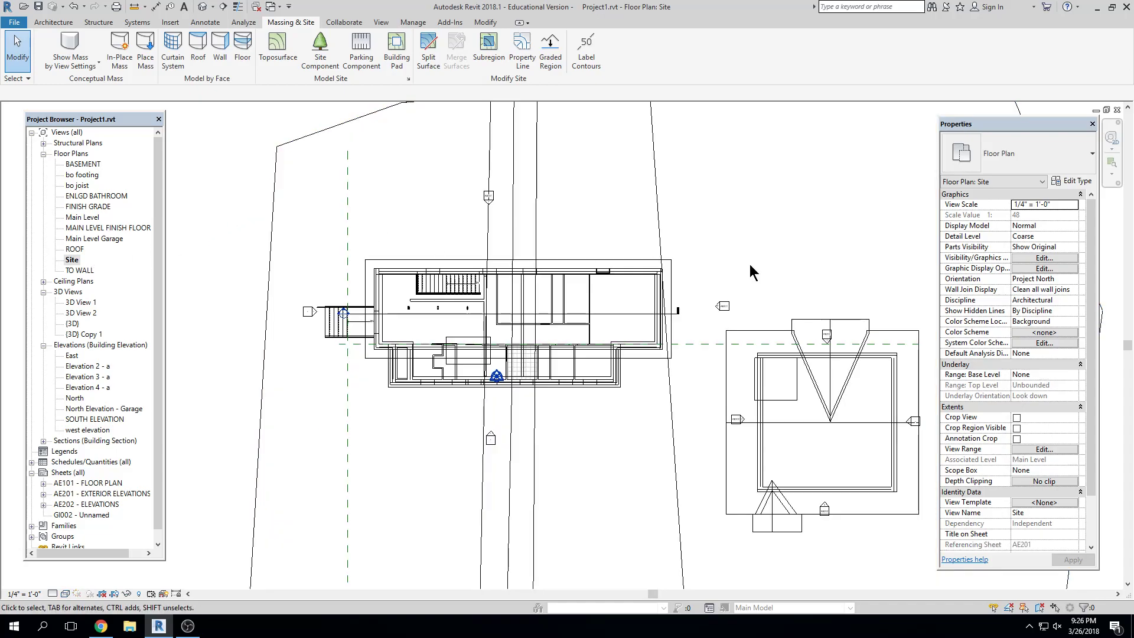
left_click(74, 154)
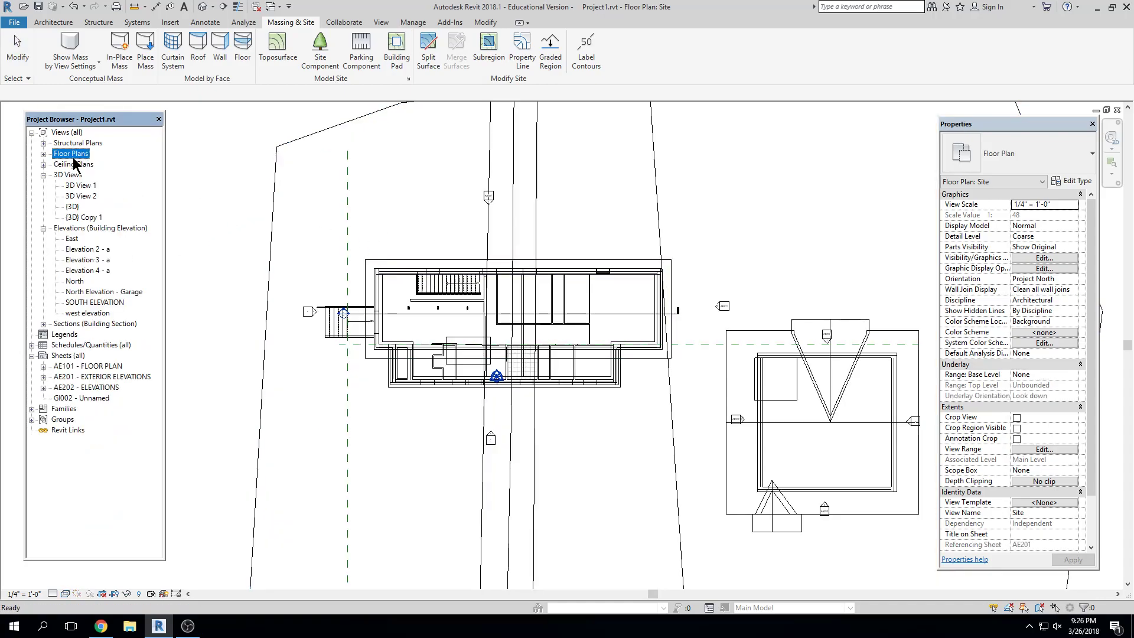
double_click(75, 155)
double_click(75, 155)
left_click(81, 166)
double_click(81, 165)
scroll(416, 289, "up", 3)
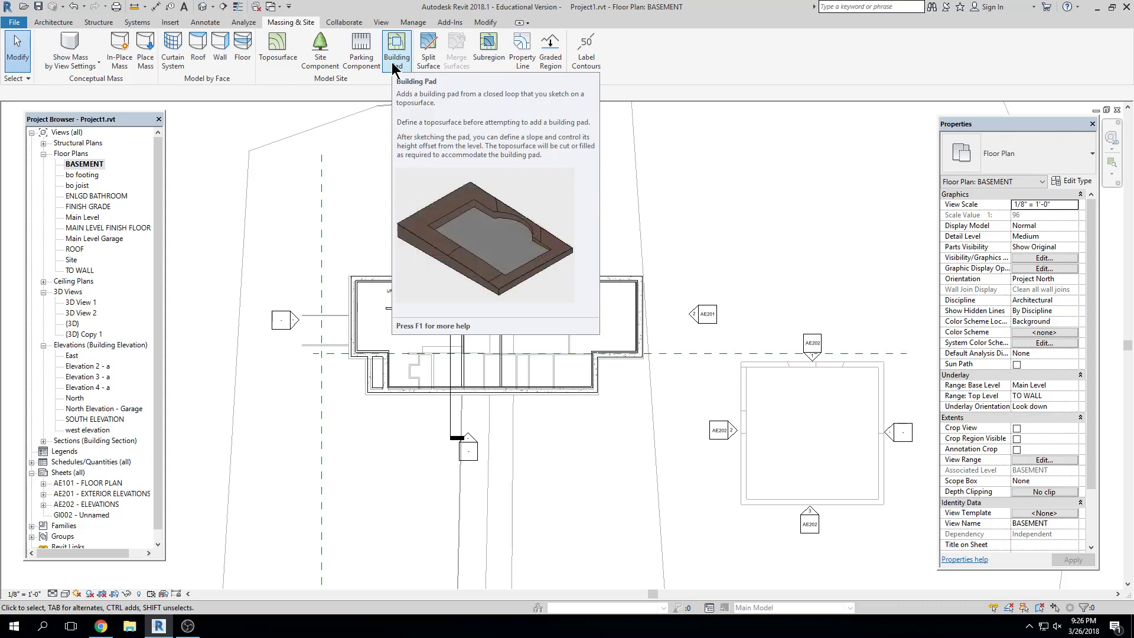
Step: Start a Building Pad on the BASEMENT level and draw its first boundary line along the outer face of the stair-side long foundation wall
left_click(393, 66)
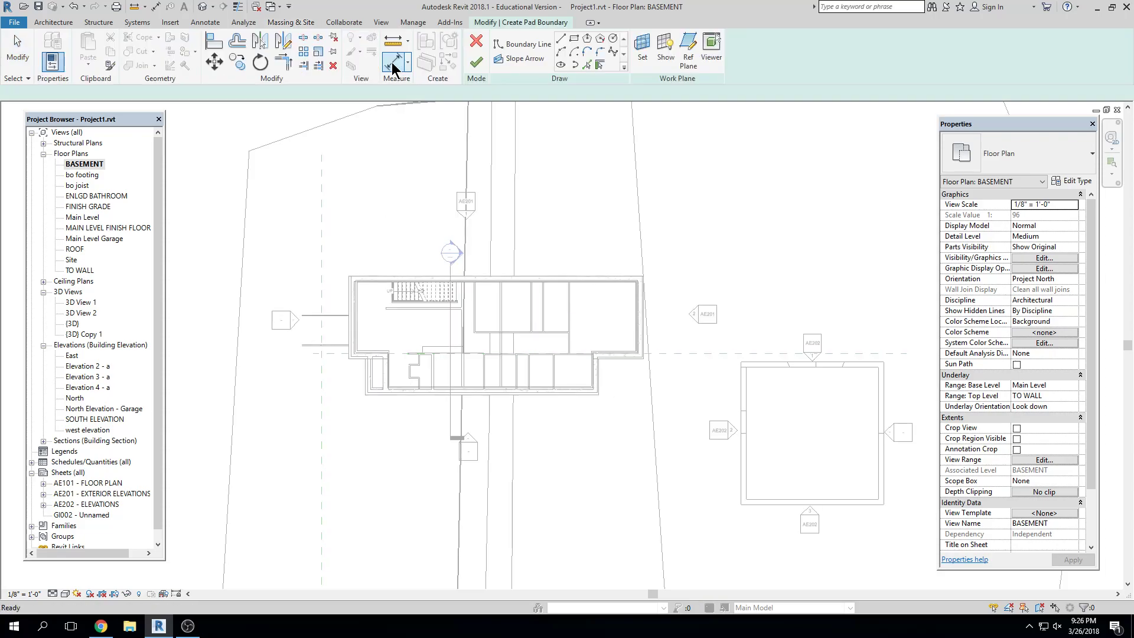
left_click(561, 38)
scroll(378, 274, "up", 5)
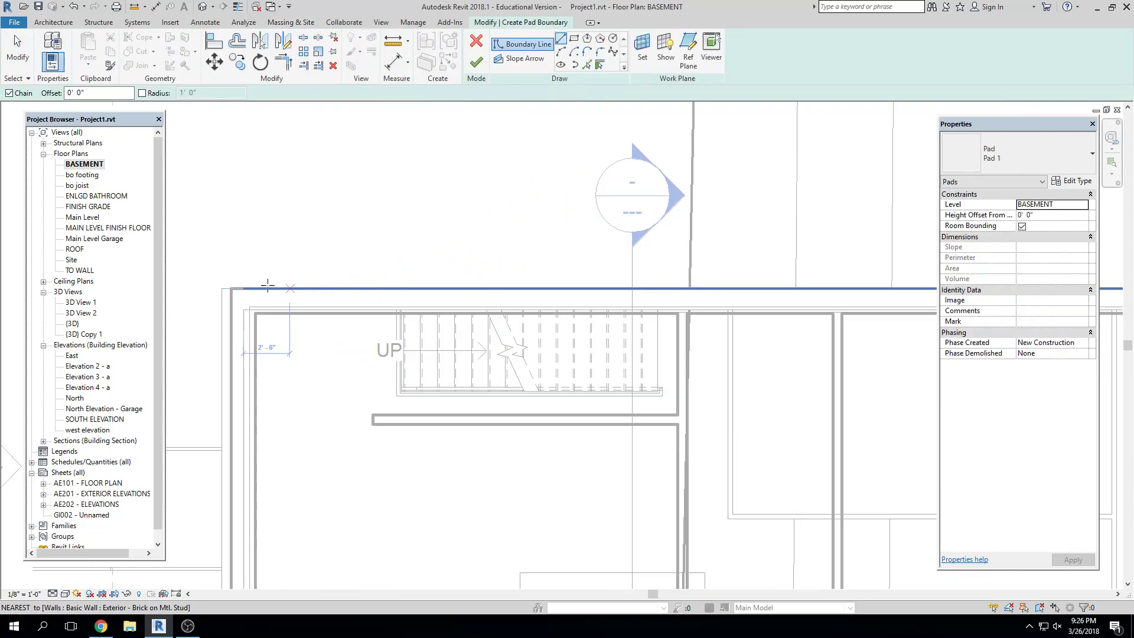
scroll(260, 287, "down", 3)
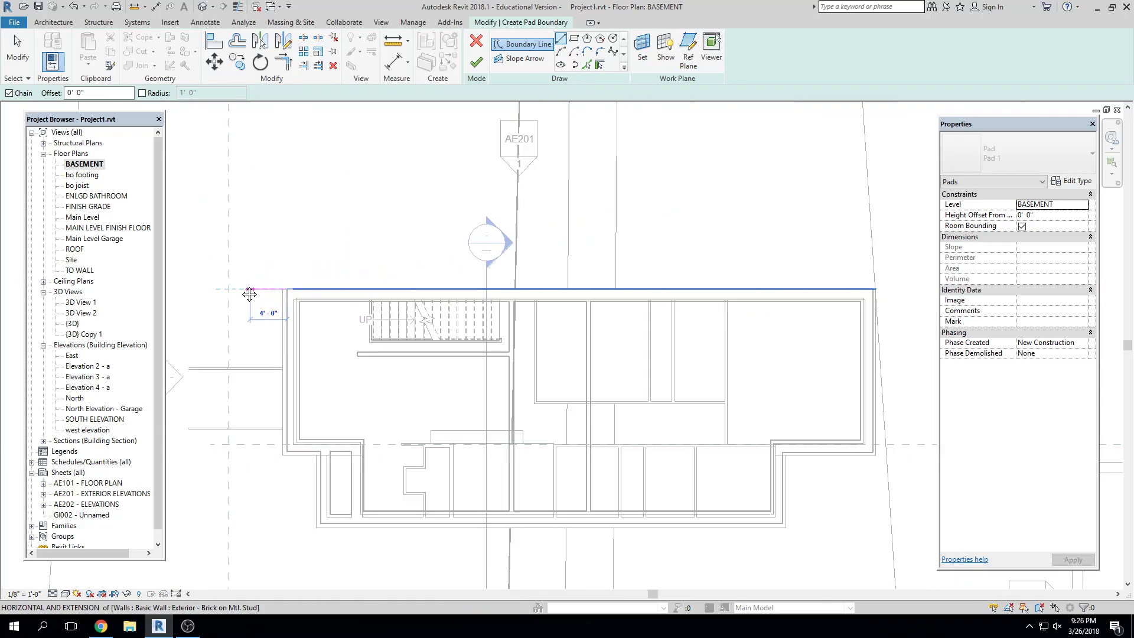
left_click(287, 289)
middle_click_drag(900, 298, 810, 292)
scroll(786, 282, "up", 2)
left_click(786, 281)
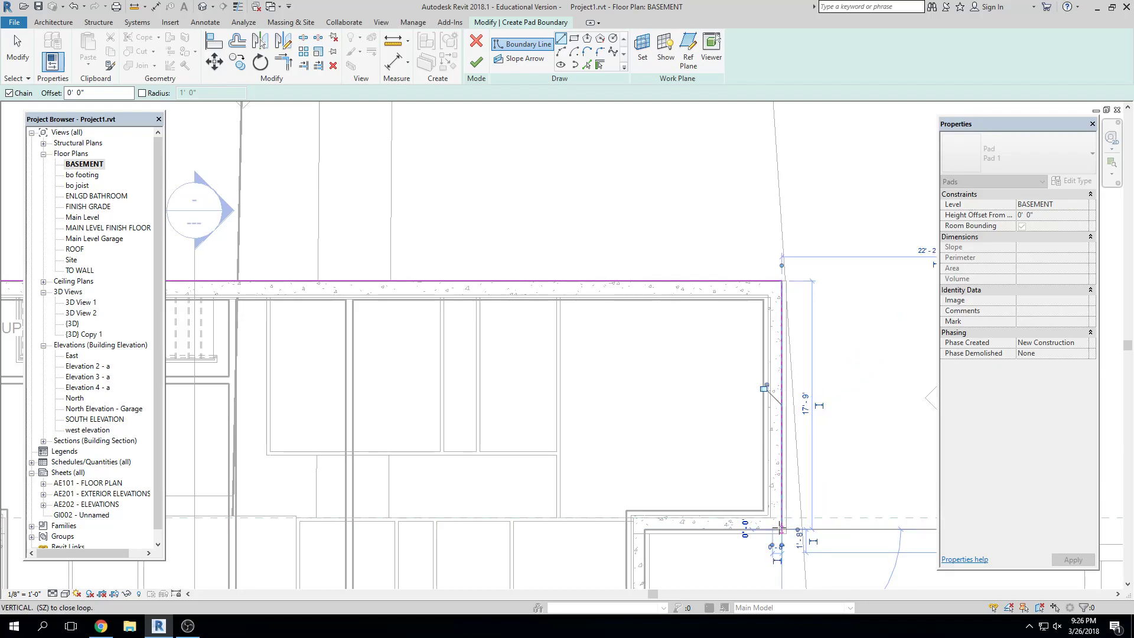
Step: Continue the pad boundary around the stepped garage-side end and along the outer face of the opposite long foundation wall
left_click(782, 529)
middle_click_drag(782, 529, 841, 459)
left_click(704, 461)
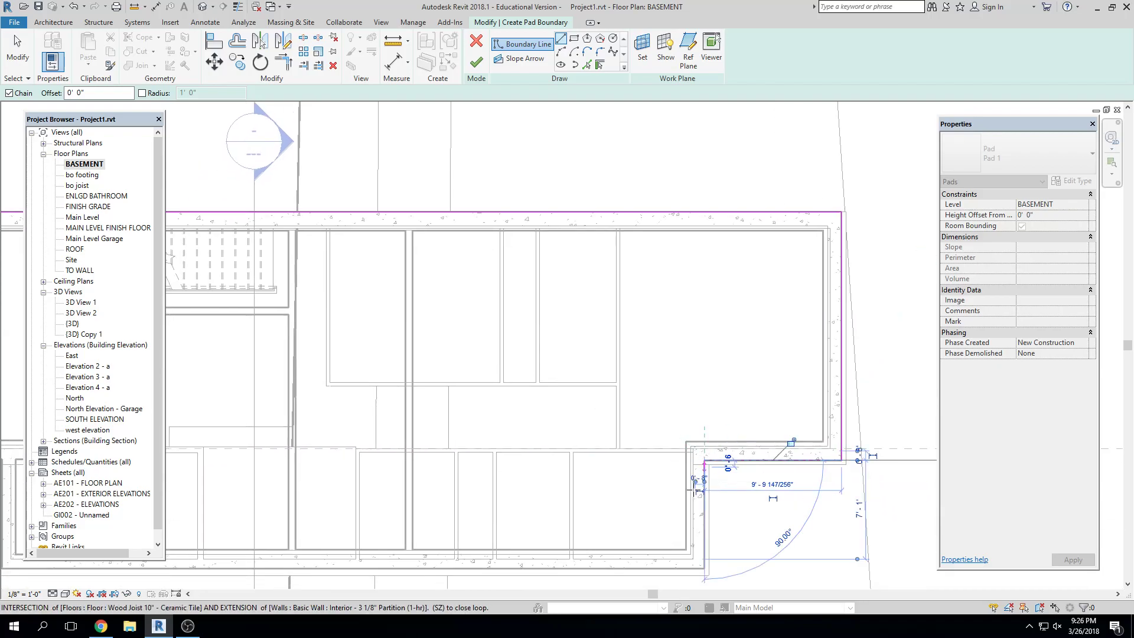
middle_click_drag(694, 490, 721, 364)
left_click(732, 443)
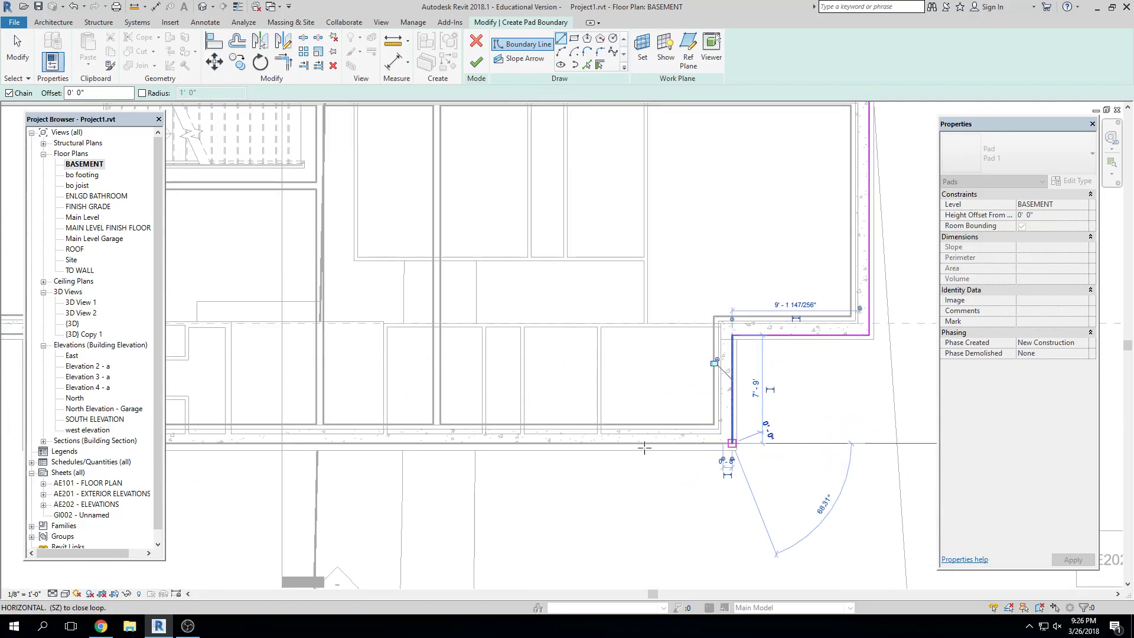
scroll(656, 446, "down", 1)
middle_click_drag(629, 456, 883, 456)
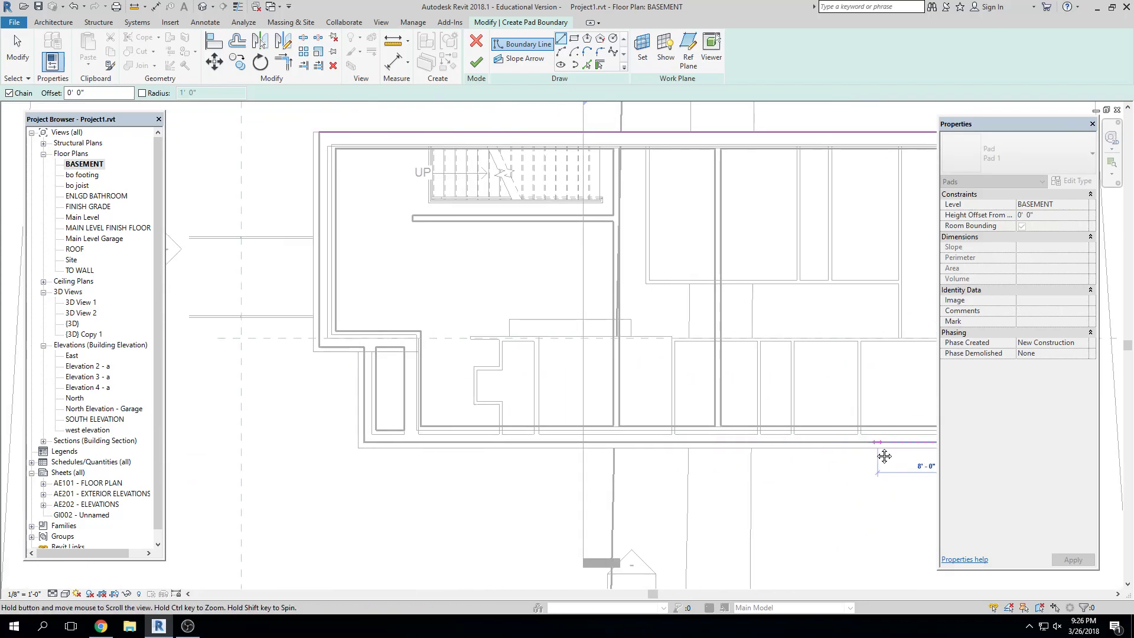
scroll(366, 443, "up", 5)
left_click(364, 440)
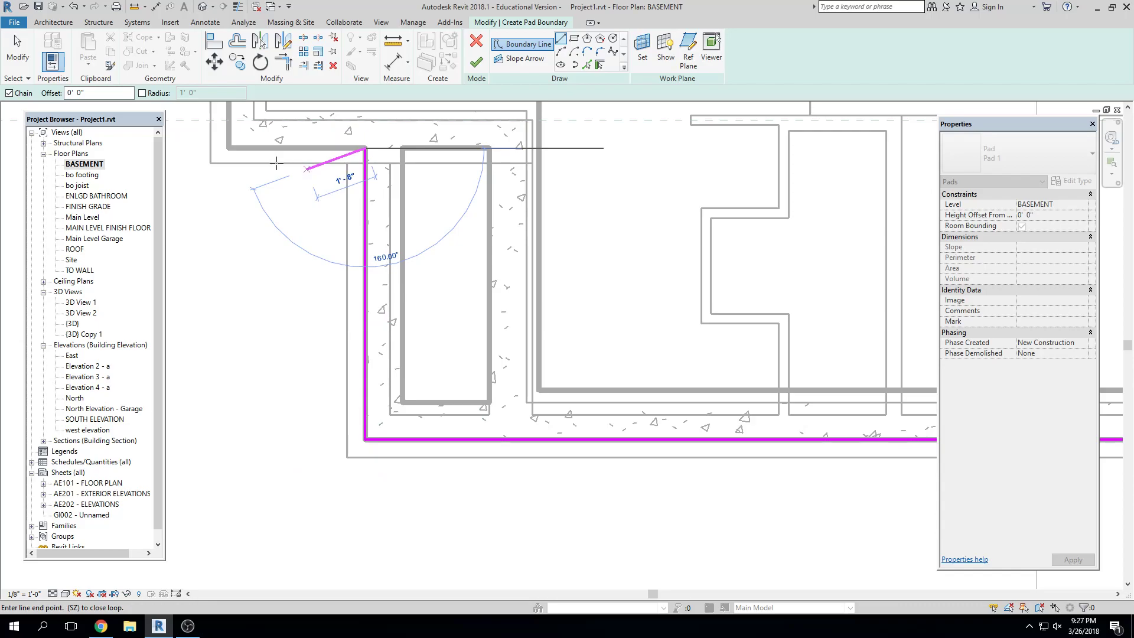
Step: Close the pad boundary around the stepped stair-side end of the foundation and finish the building pad
left_click(230, 149)
scroll(240, 189, "down", 1)
middle_click_drag(250, 242, 298, 496)
scroll(343, 189, "down", 1)
middle_click_drag(343, 189, 382, 465)
left_click(321, 147)
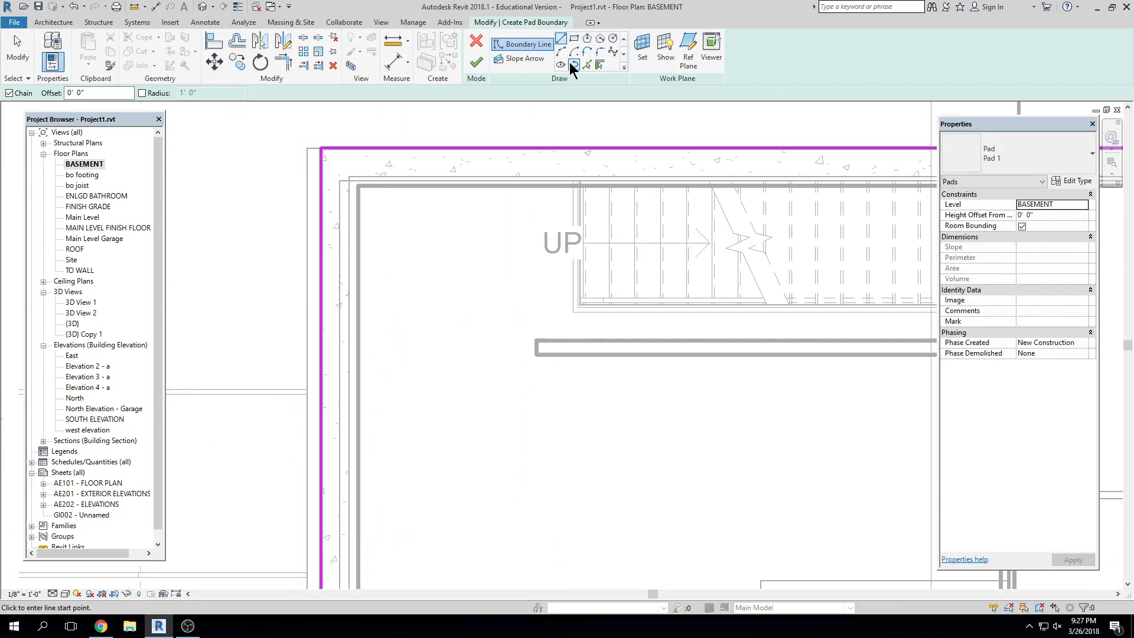
left_click(476, 61)
scroll(636, 203, "down", 3)
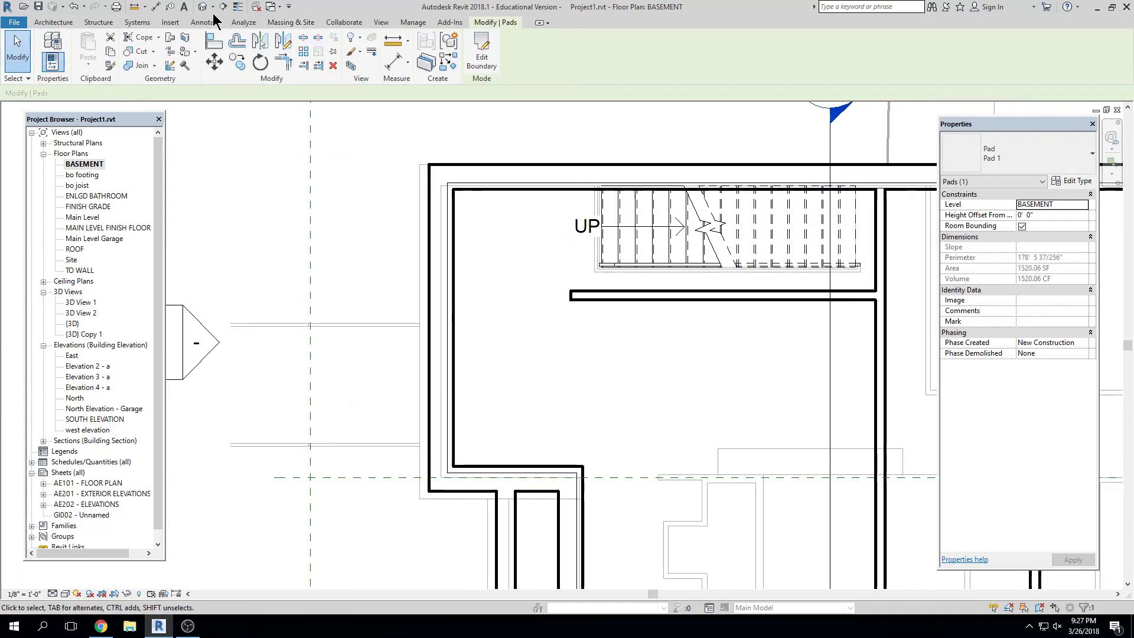
scroll(663, 119, "down", 2)
key("Escape")
Step: Open Section 3 from the basement plan, display it shaded and examine how the pad sits between the footings
double_click(652, 178)
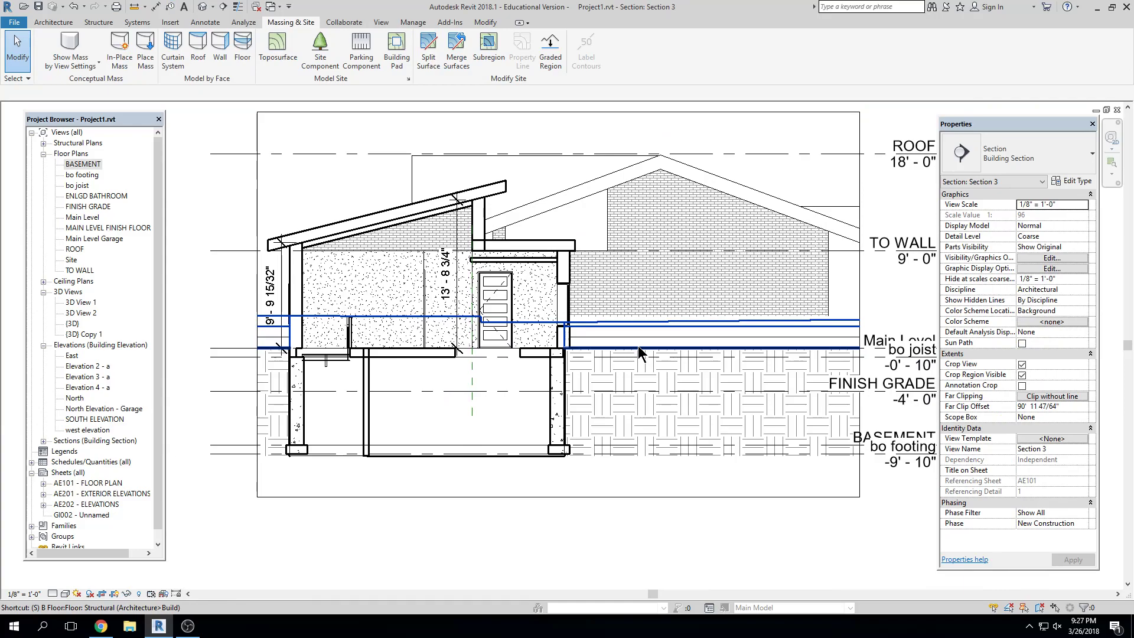
middle_click_drag(329, 506, 431, 455)
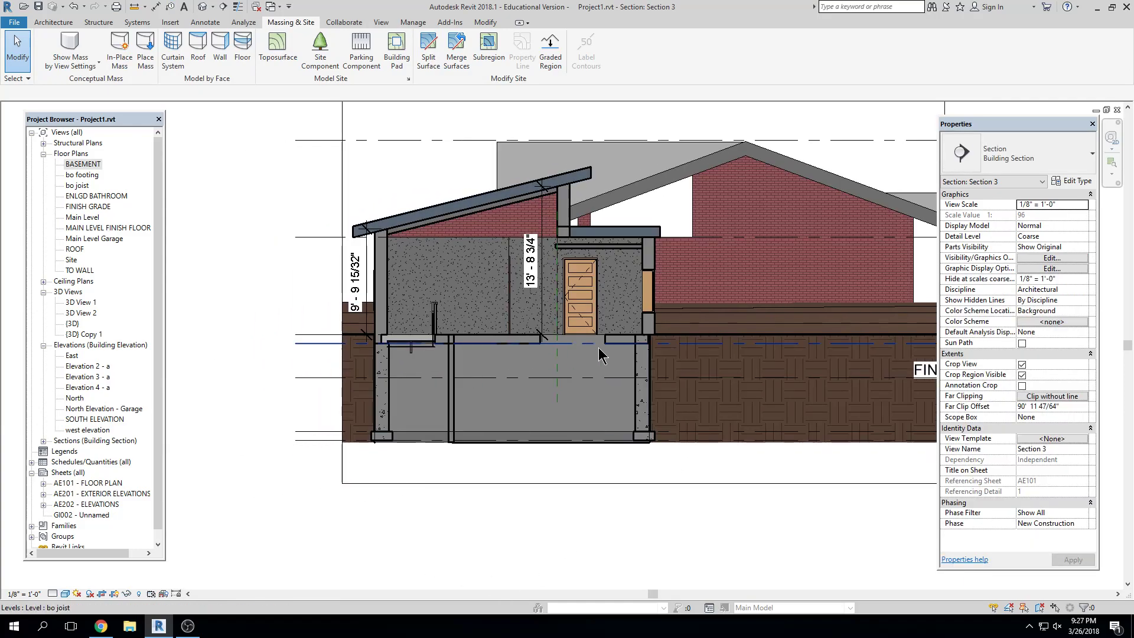
scroll(431, 444, "up", 3)
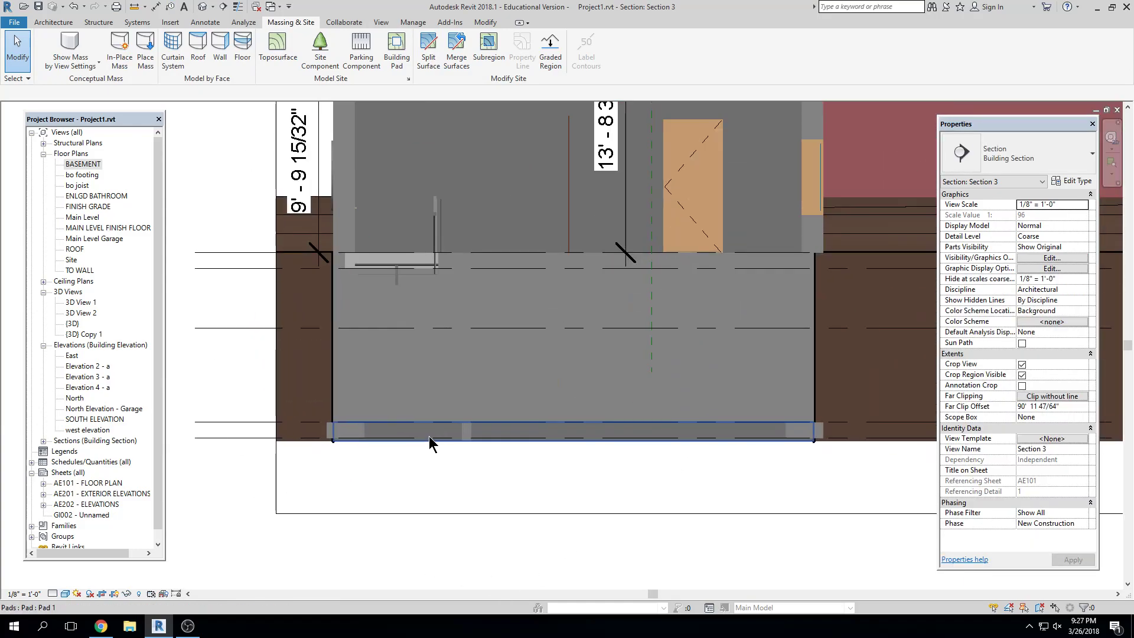
left_click(422, 432)
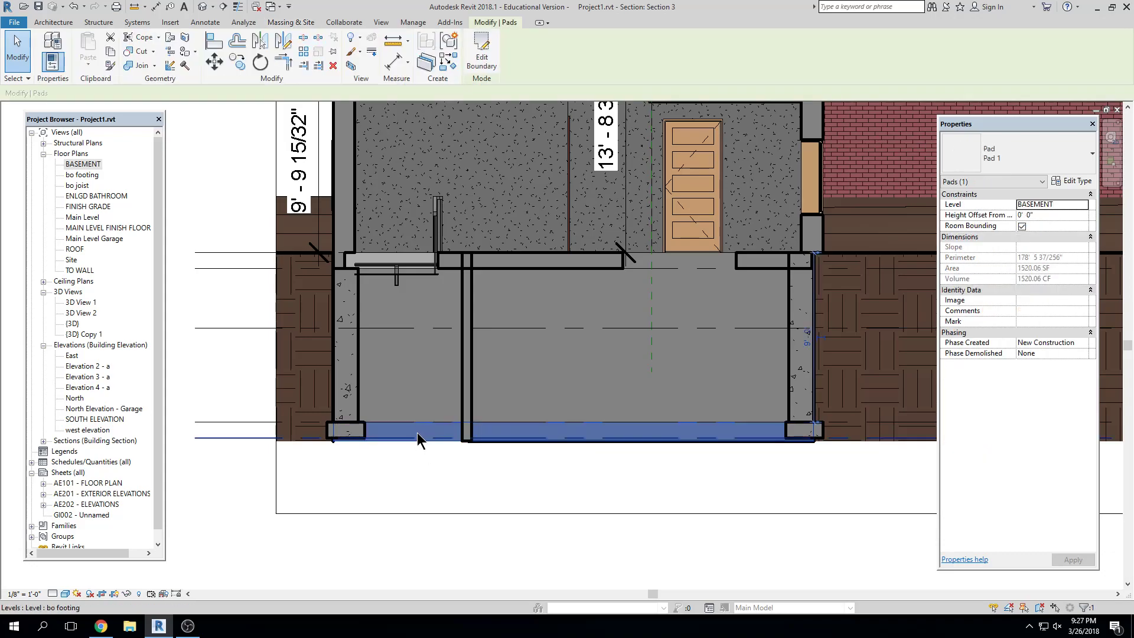
key("Escape")
scroll(754, 420, "up", 2)
Step: Set the structure layer thickness of the basement pad's type to 0' 6"
left_click(754, 420)
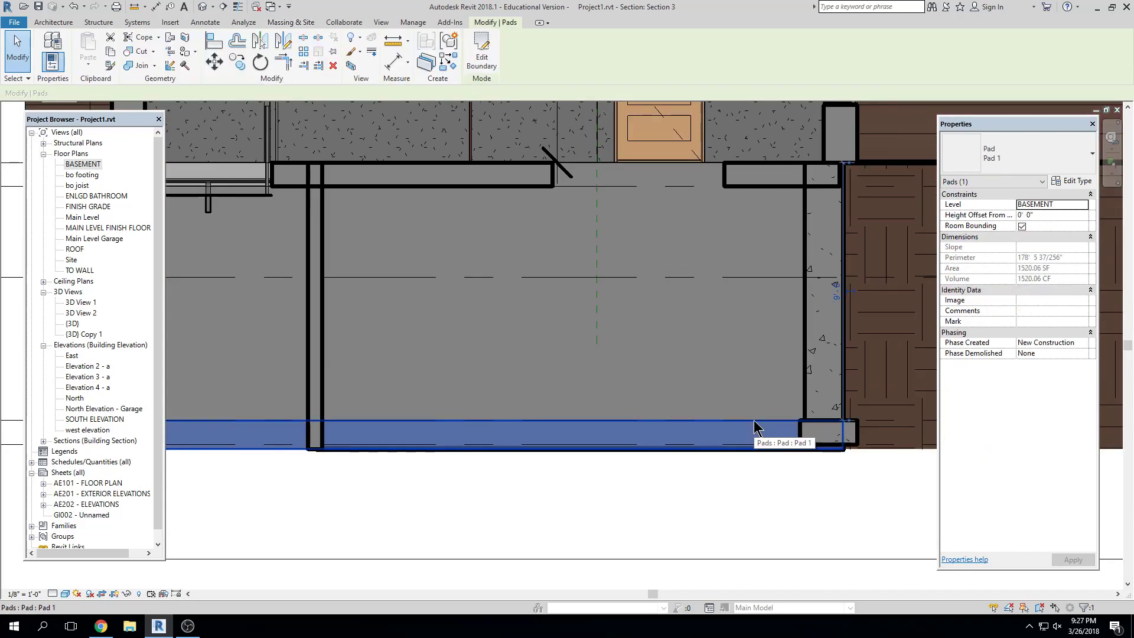
left_click(1079, 181)
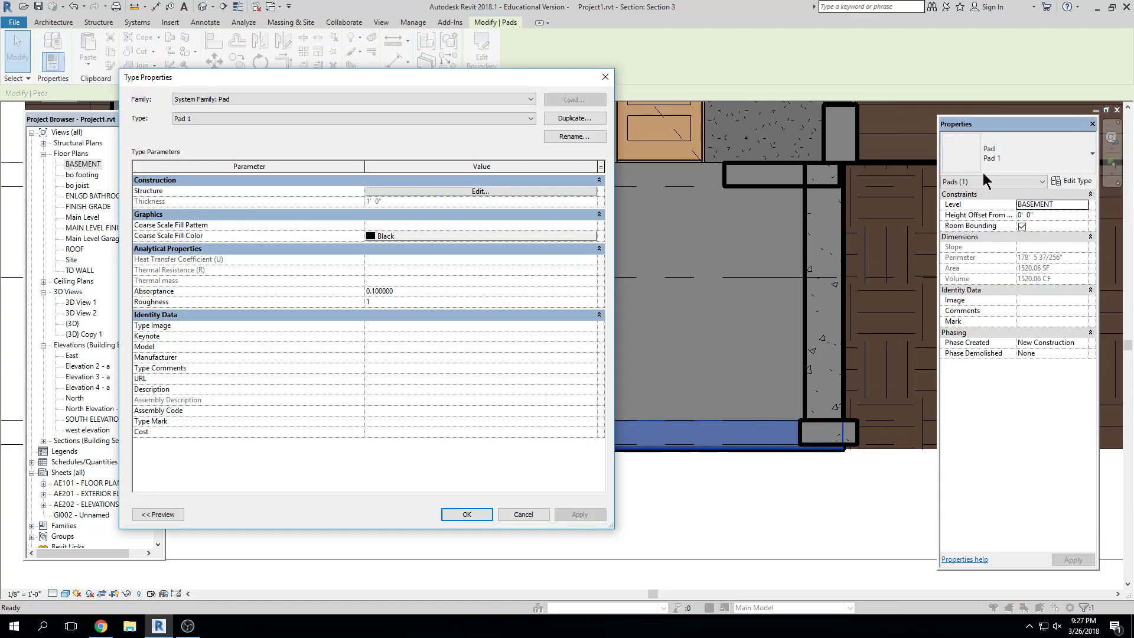
left_click(416, 192)
left_click(414, 189)
type("0 6")
key("Return")
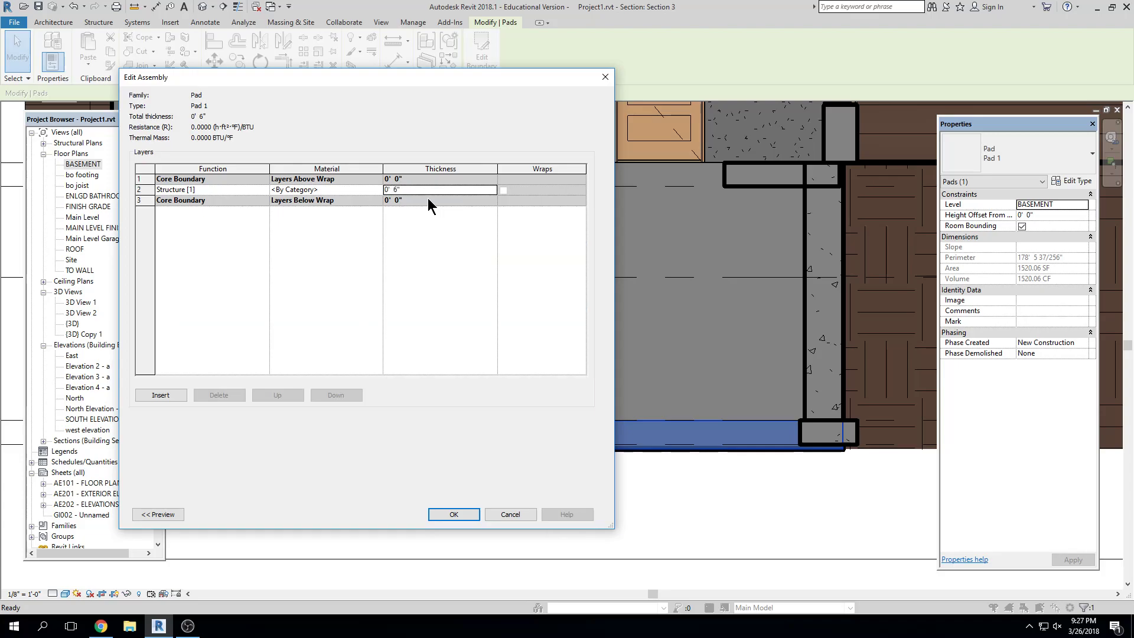
left_click(454, 514)
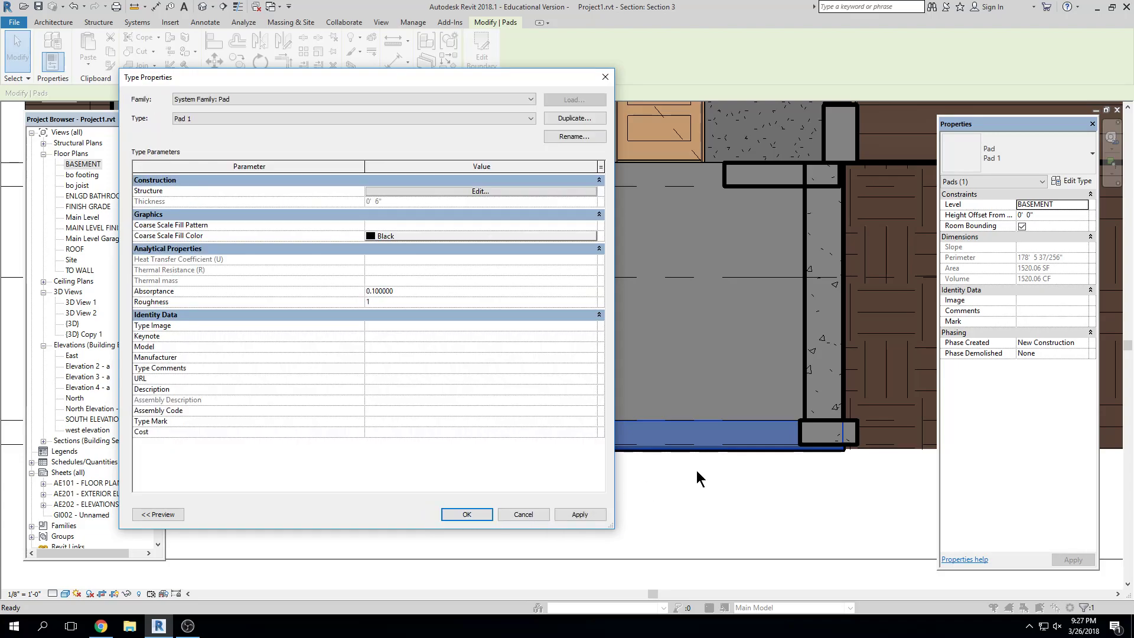
left_click(468, 515)
middle_click_drag(656, 493, 669, 488)
key("Escape")
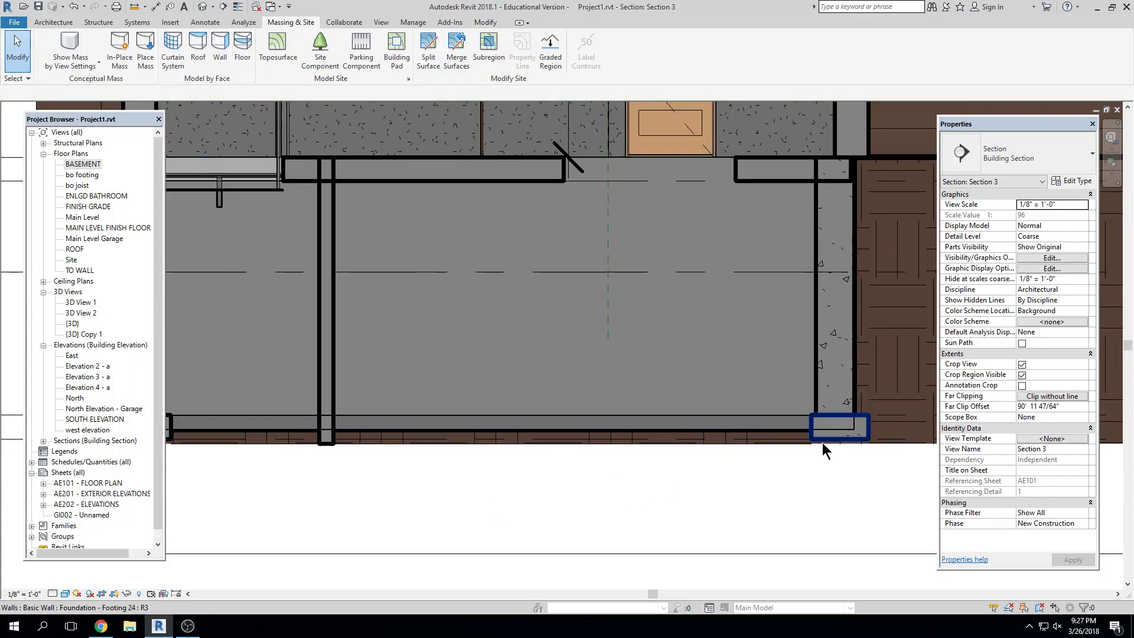
Step: Examine the thinner pad against the walls and terrain in Section 3, and close the section to return to the BASEMENT plan
left_click(792, 431)
scroll(828, 546, "down", 3)
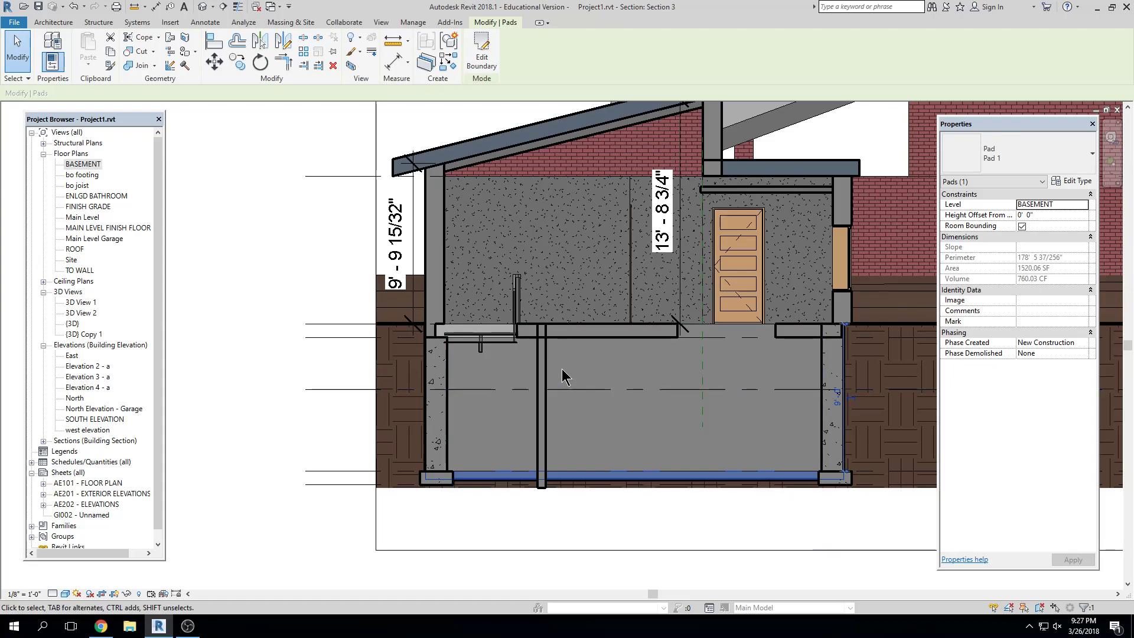
scroll(380, 251, "down", 2)
scroll(641, 215, "down", 1)
middle_click_drag(640, 215, 574, 315)
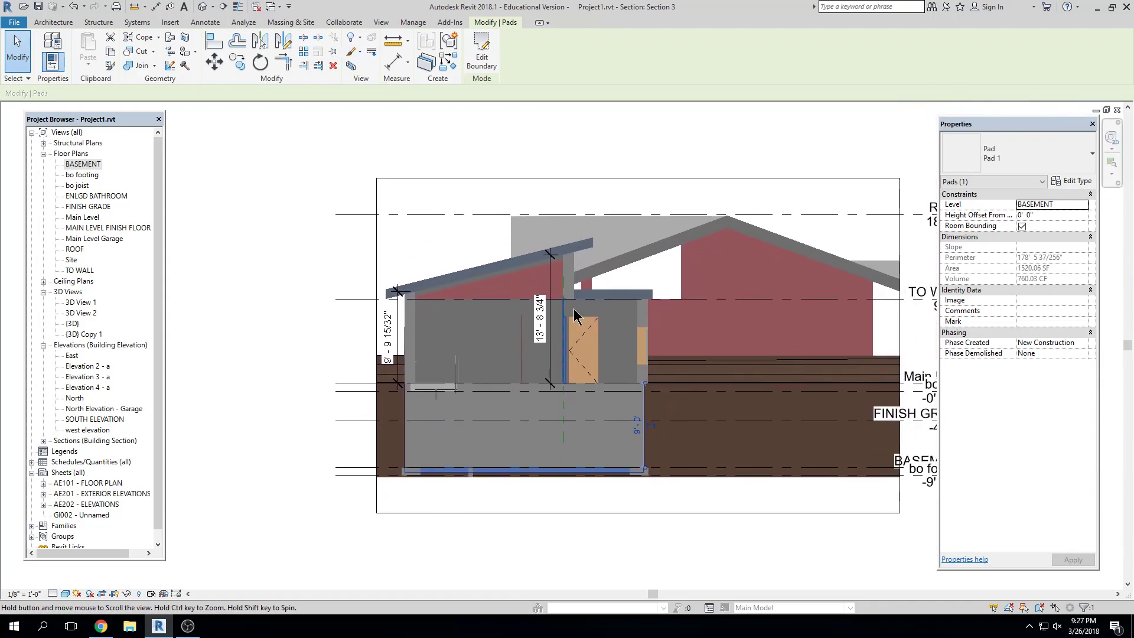
left_click(1117, 110)
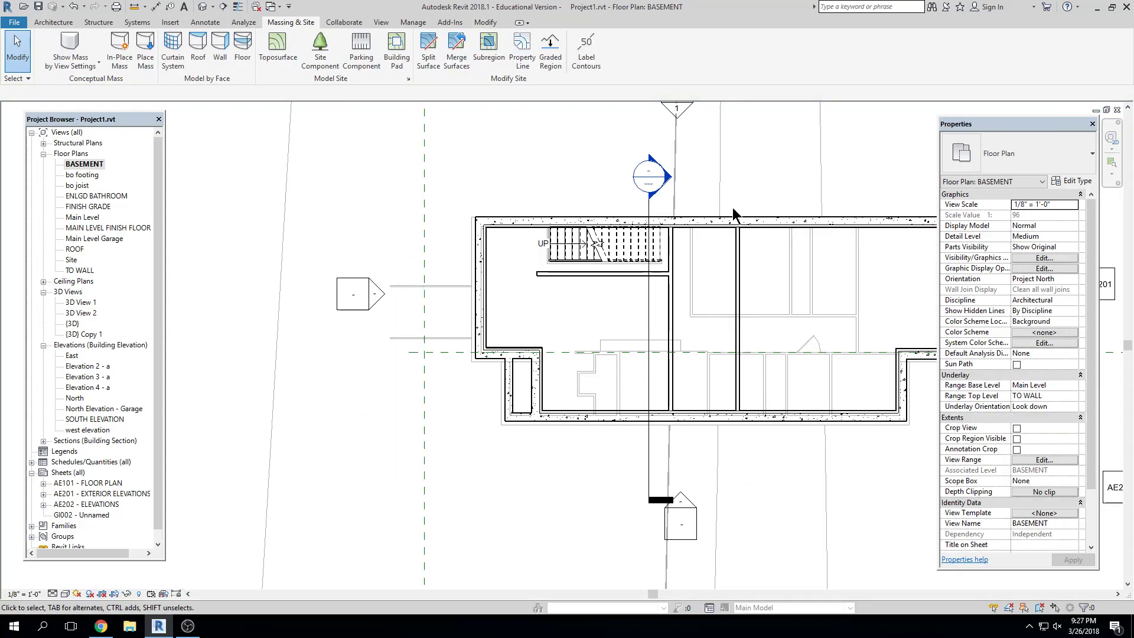
Step: Open SECTION 1 from the Site plan and examine the excavated basement along the length of the house
middle_click_drag(653, 224, 465, 282)
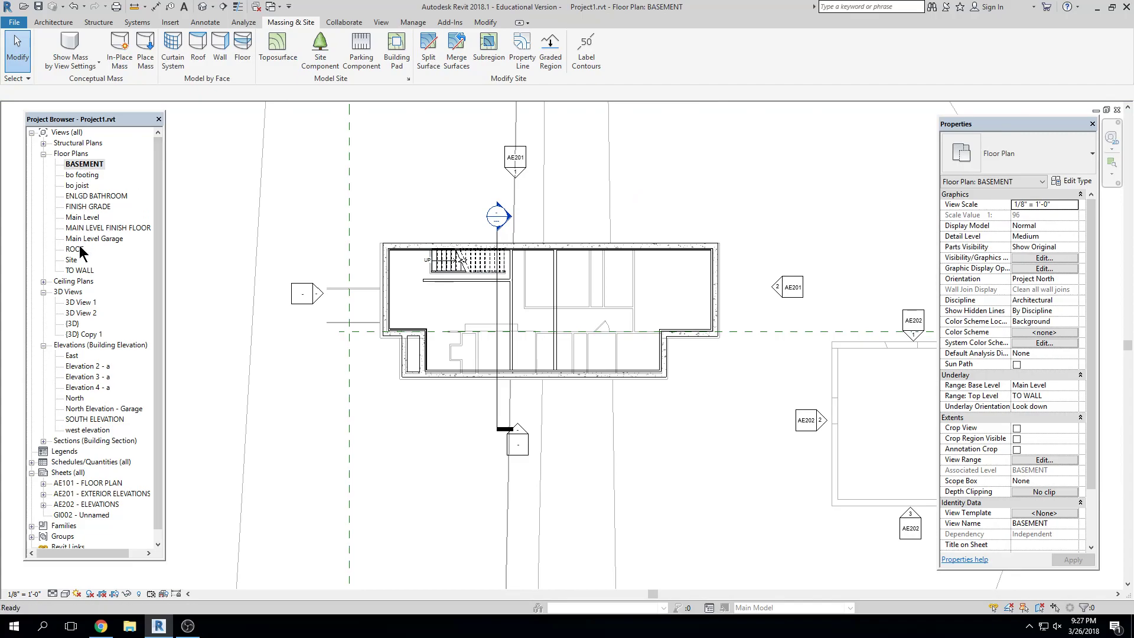
double_click(71, 260)
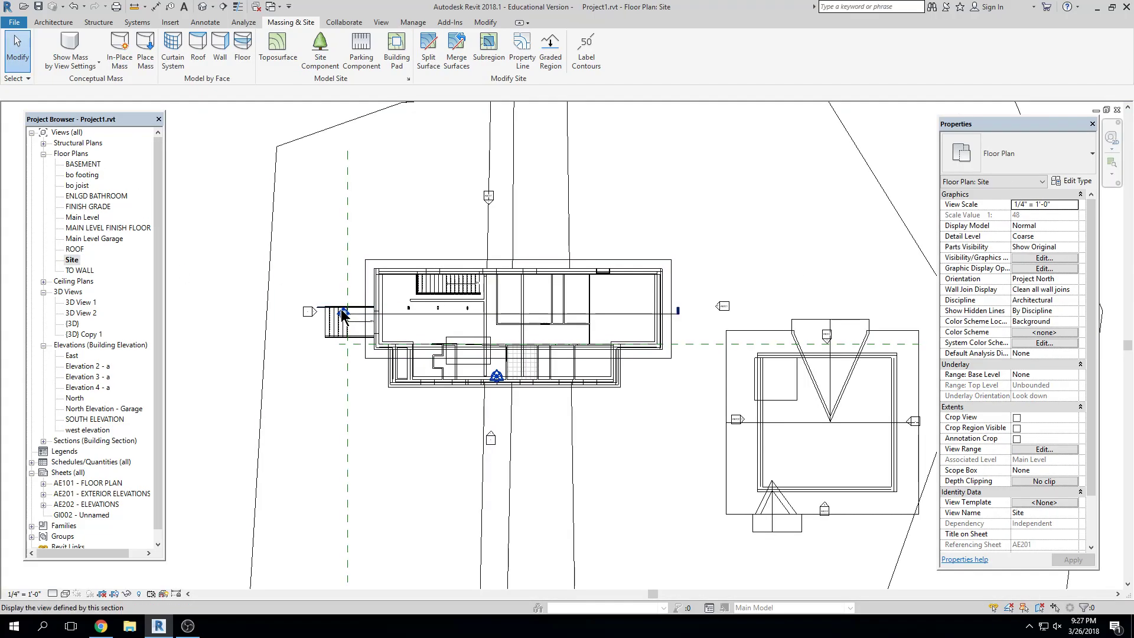
double_click(344, 313)
scroll(815, 375, "down", 1)
middle_click_drag(797, 547, 765, 466)
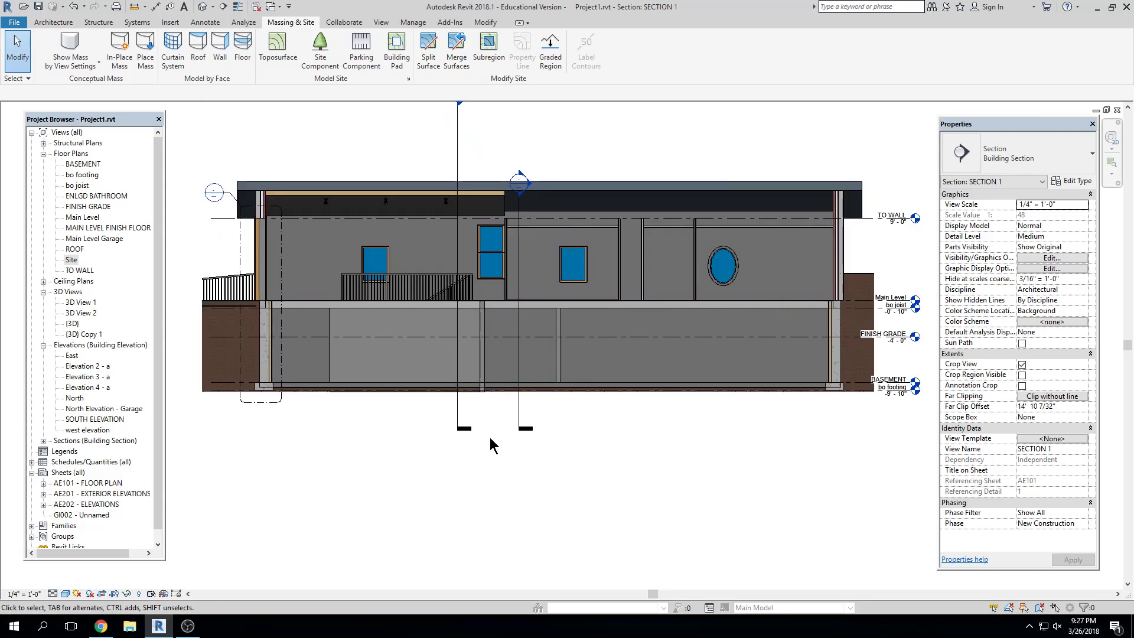
middle_click(536, 145)
middle_click(537, 146)
scroll(565, 146, "down", 1)
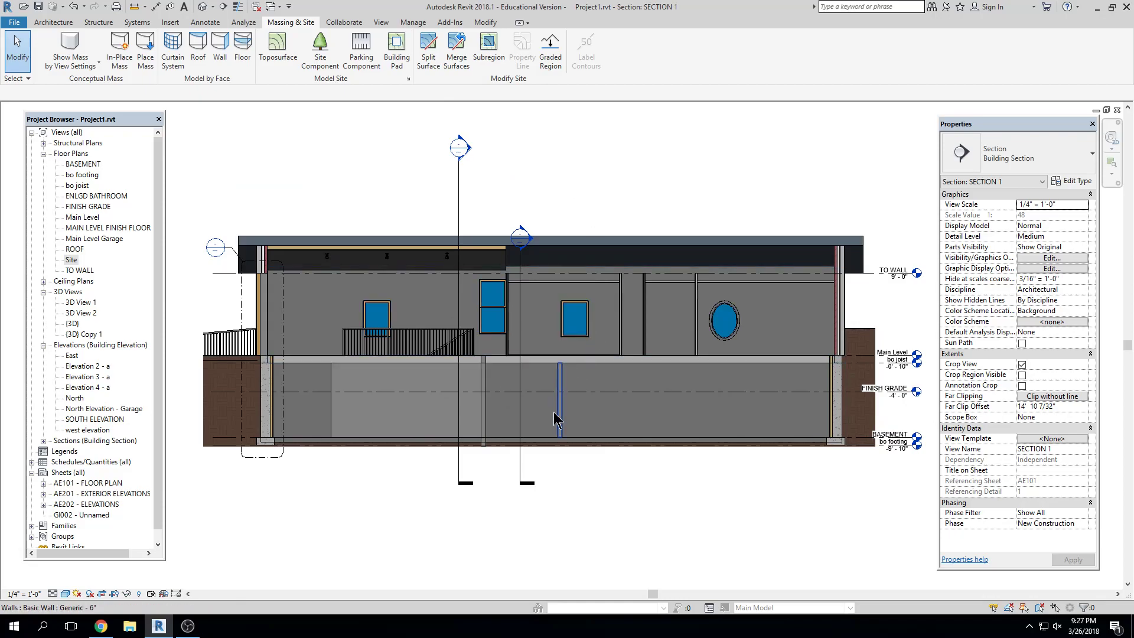
Step: Show SECTION 1's crop region and extend its lower edge and both end edges farther out around the house and terrain
left_click(126, 595)
left_click(554, 481)
left_click_drag(539, 482, 538, 520)
left_click_drag(203, 357, 316, 406)
middle_click_drag(230, 378, 316, 407)
scroll(295, 409, "down", 2)
left_click_drag(316, 406, 243, 393)
key("Escape")
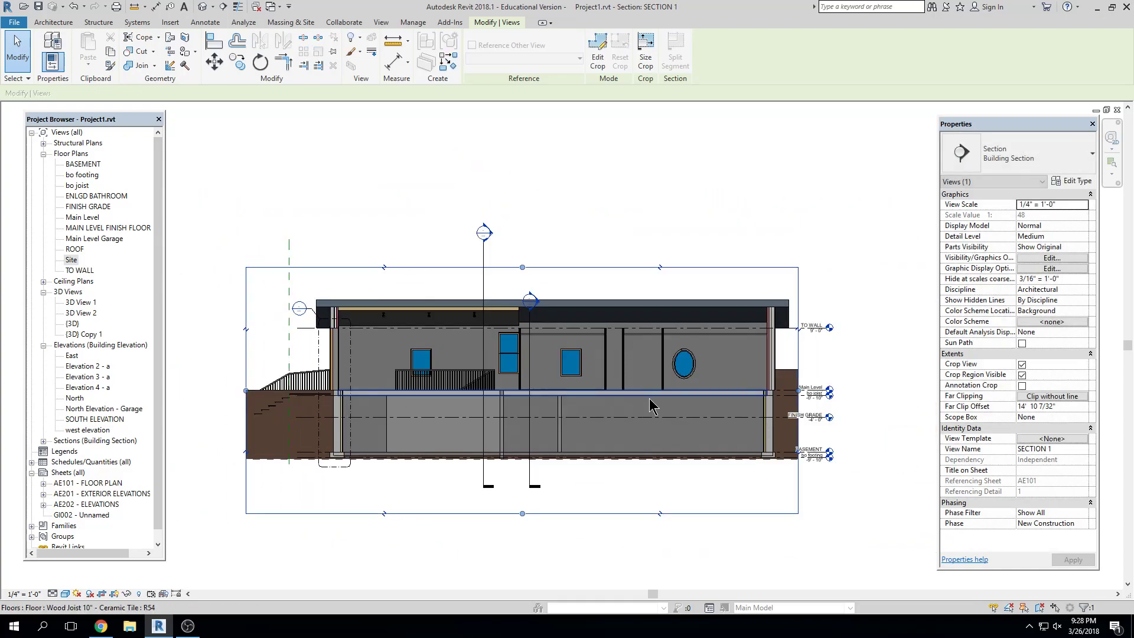
left_click(798, 363)
left_click_drag(799, 398, 874, 389)
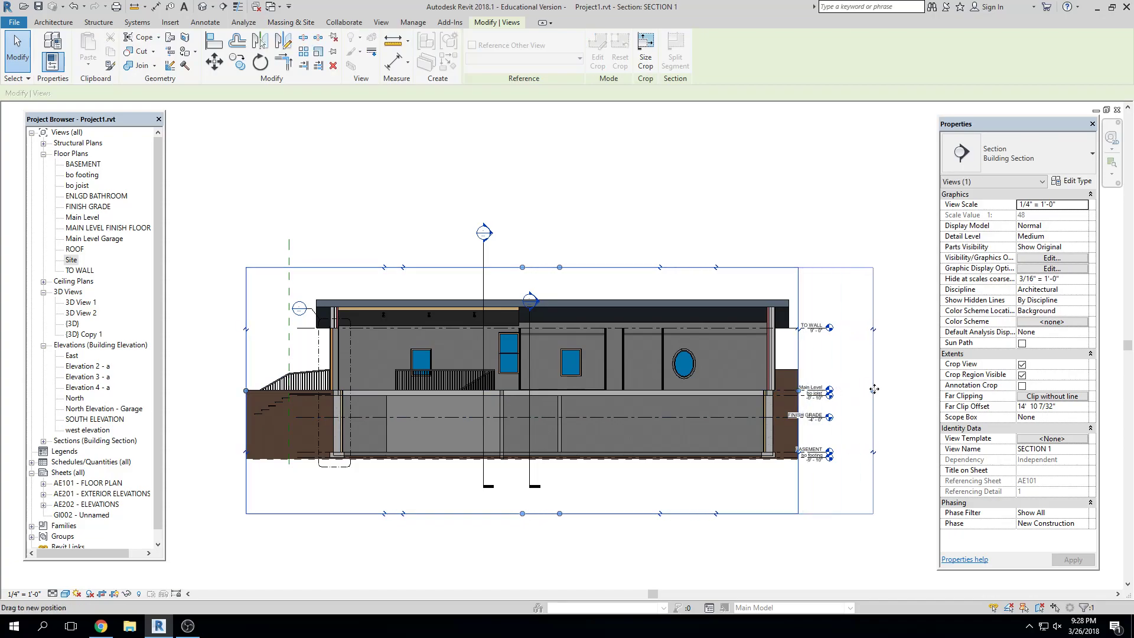
key("Escape")
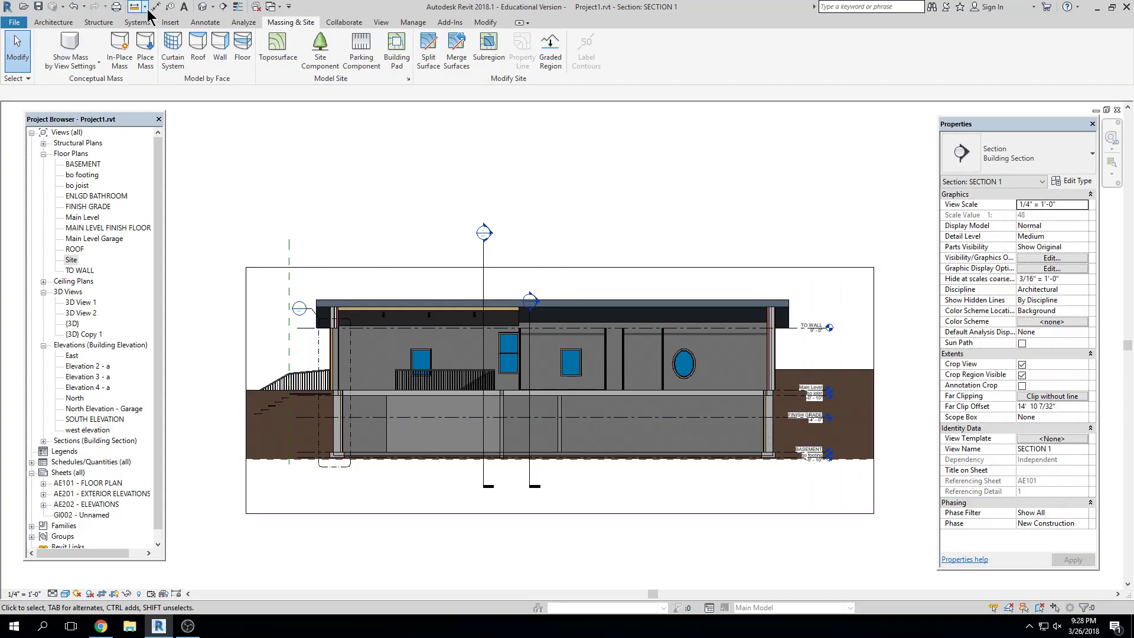
Step: Open the default 3D view, orbit around the house, garage and cut terrain, and minimize the program window
left_click(202, 6)
middle_click_drag(392, 246, 542, 236, "shift")
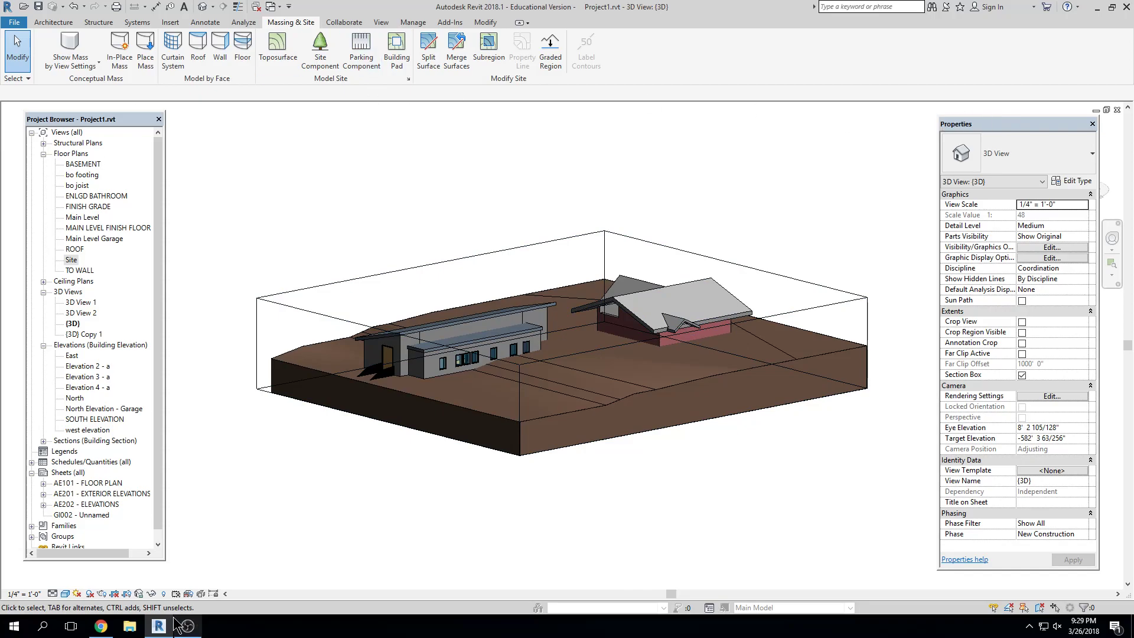
left_click(160, 628)
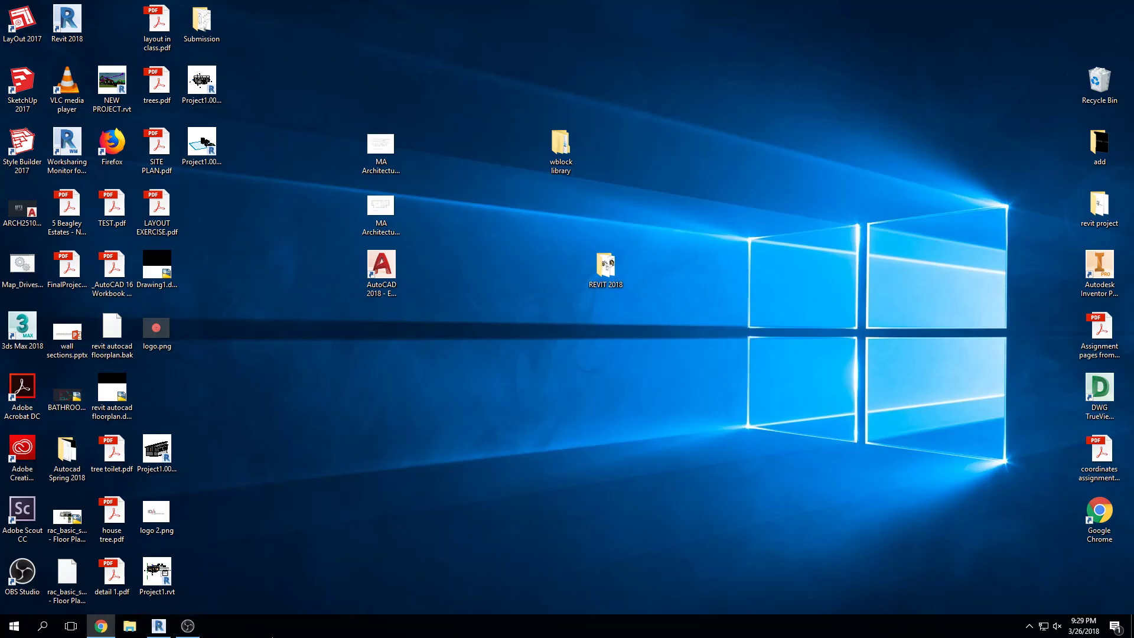